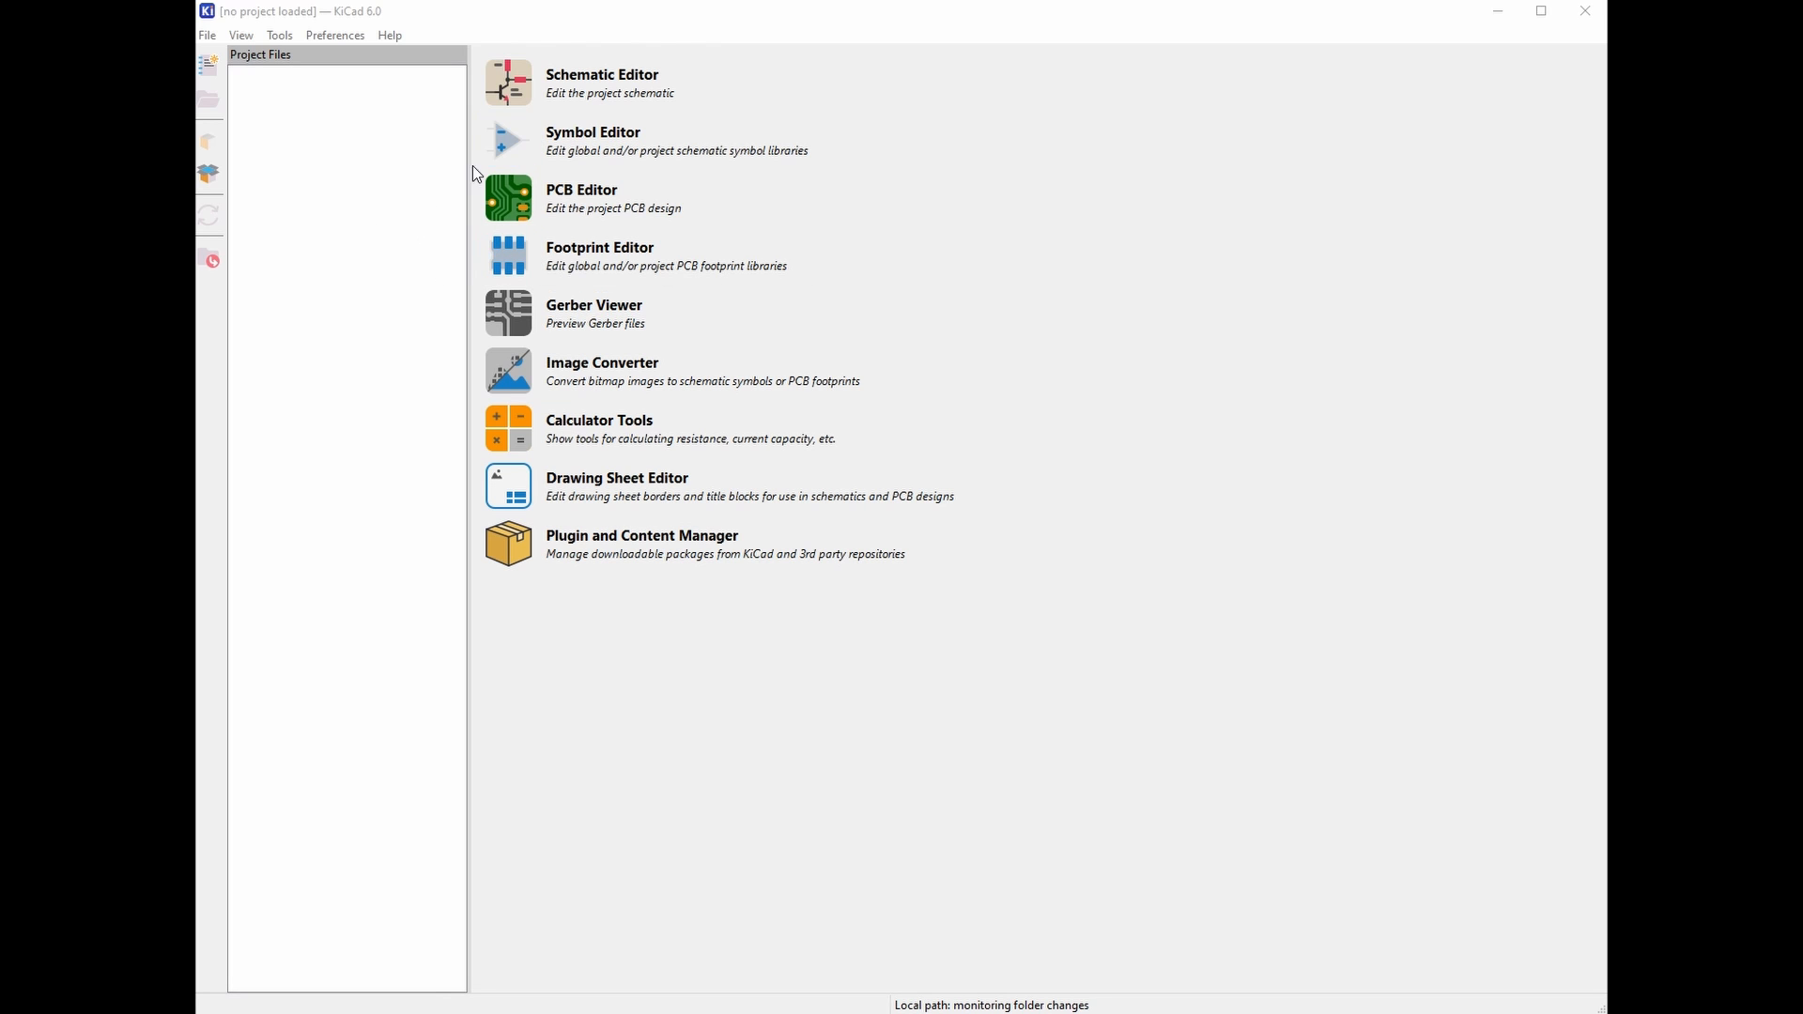
Create a new project named PCB_Ruler inside the PCB_Ruler folder, with its own project folder
left_click(208, 67)
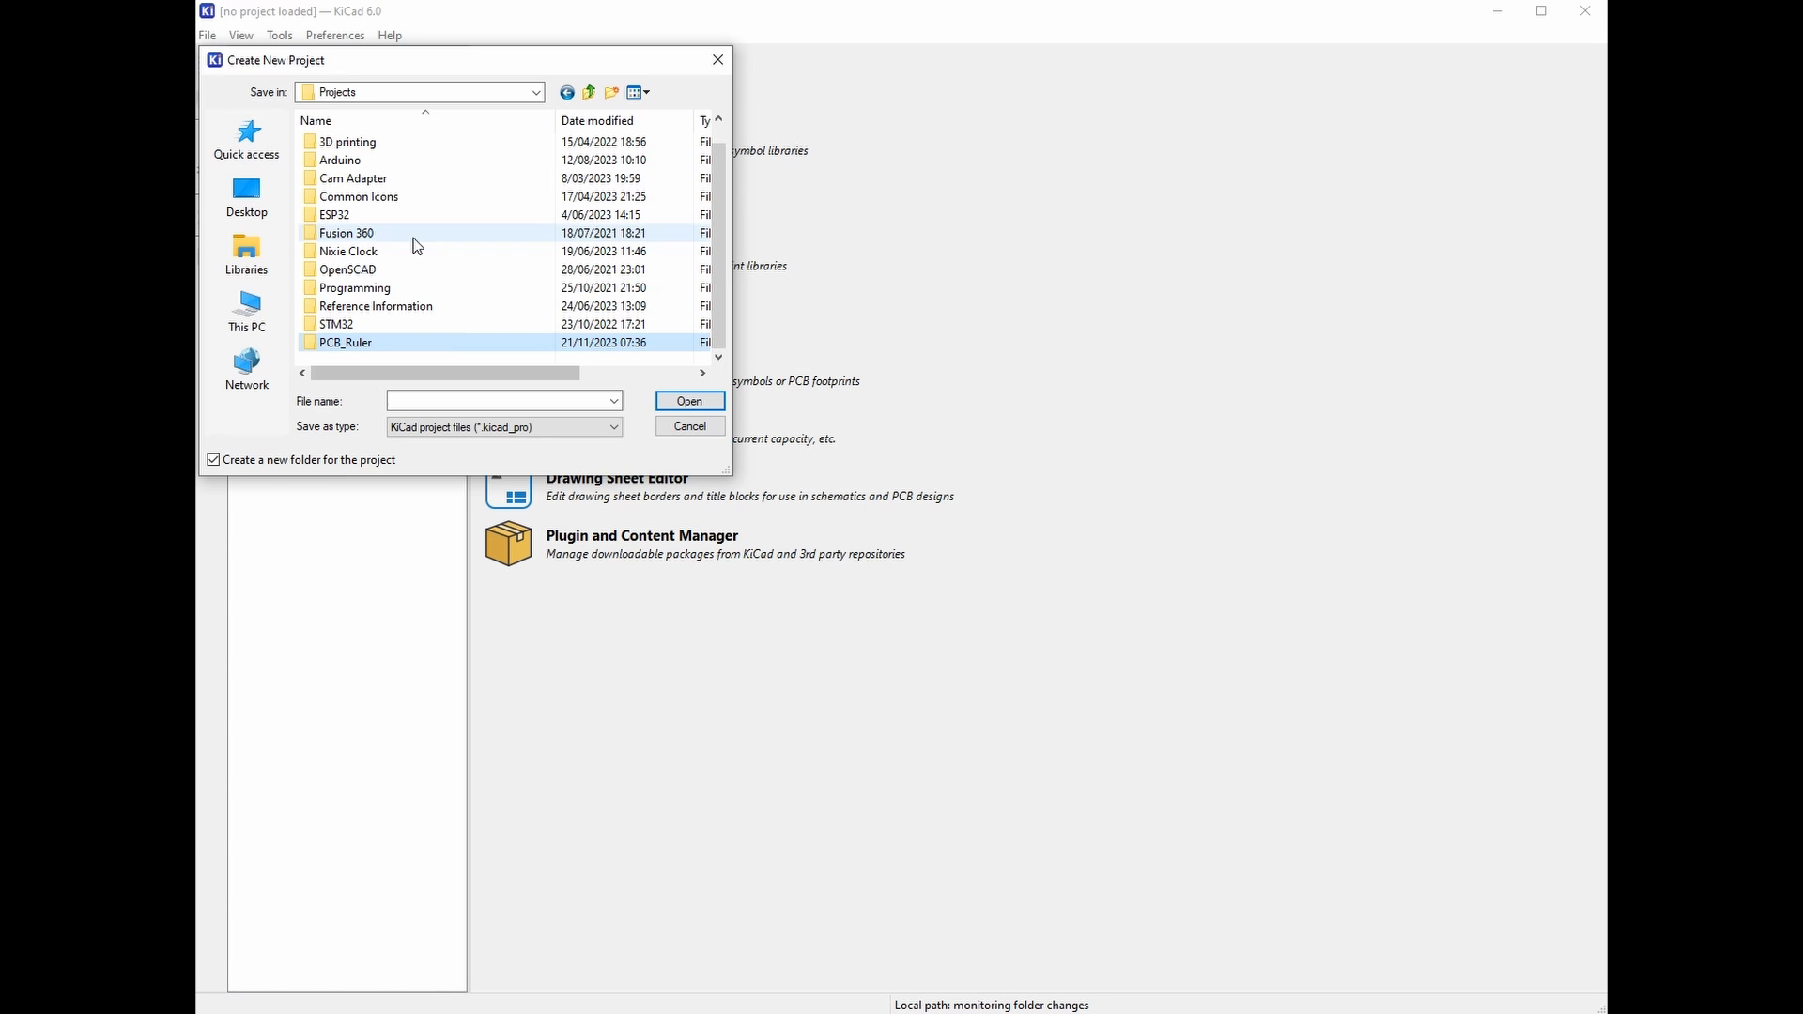
double_click(355, 345)
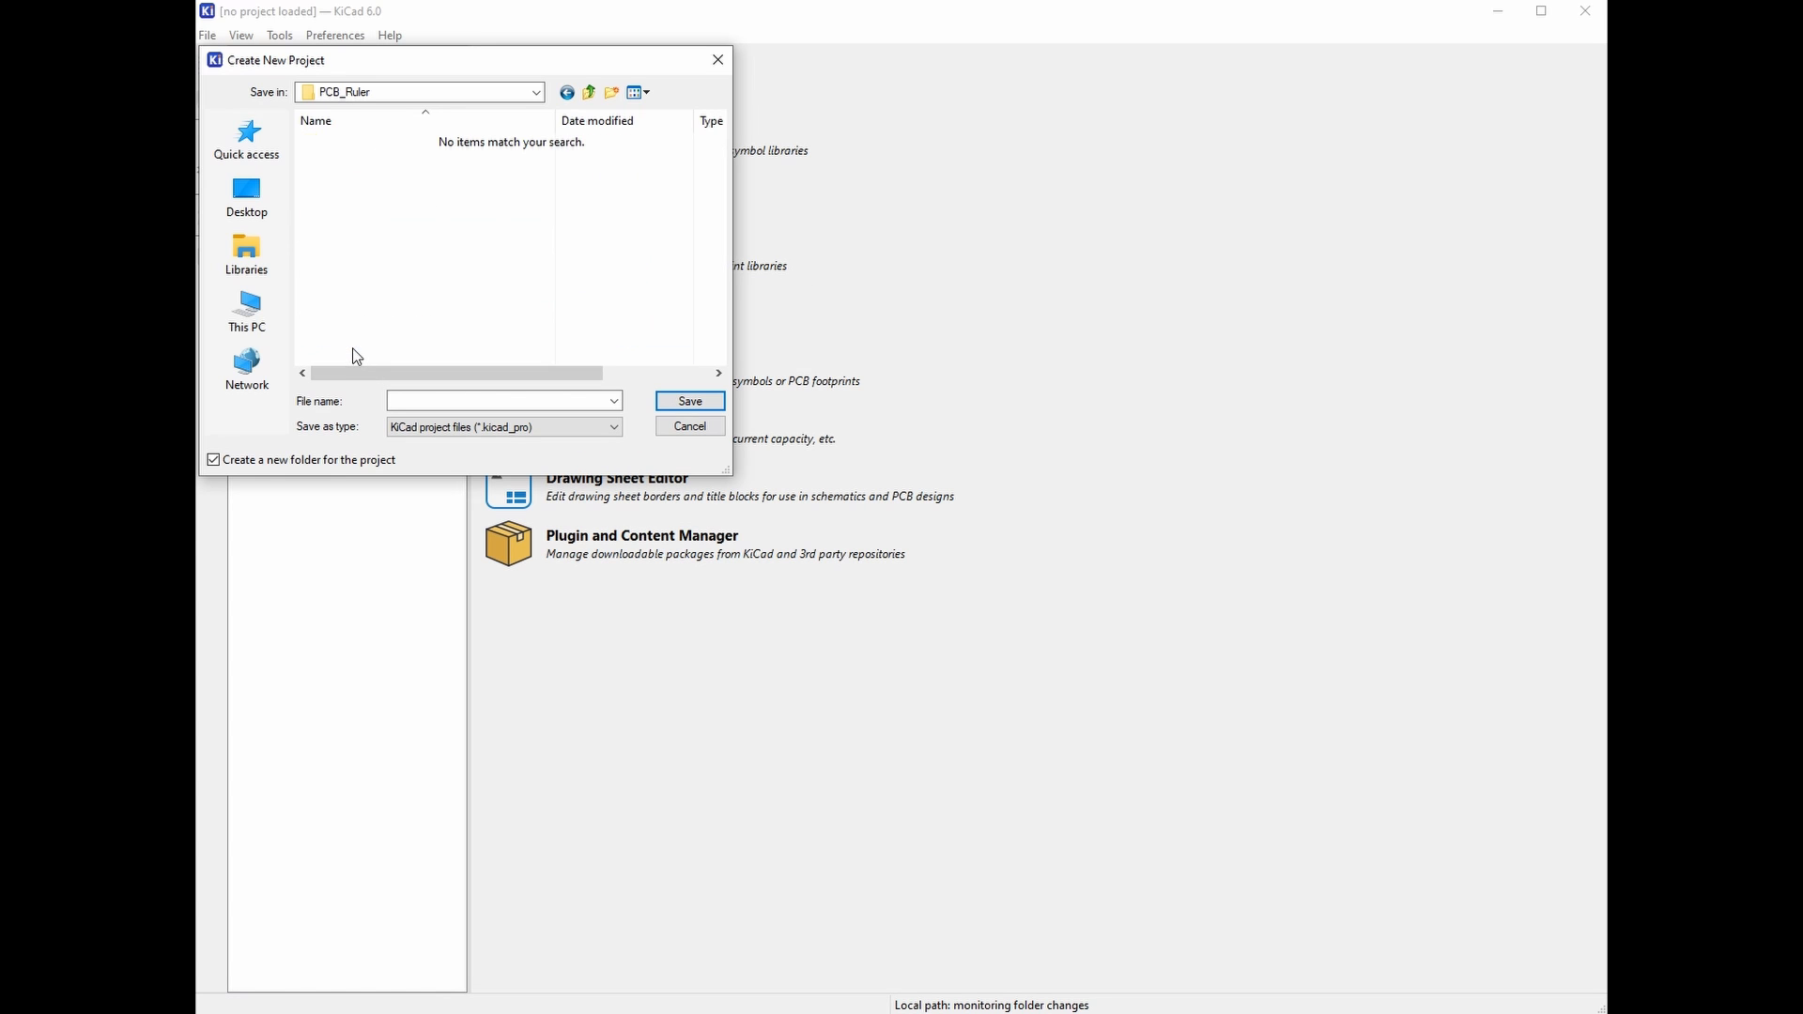
left_click(444, 401)
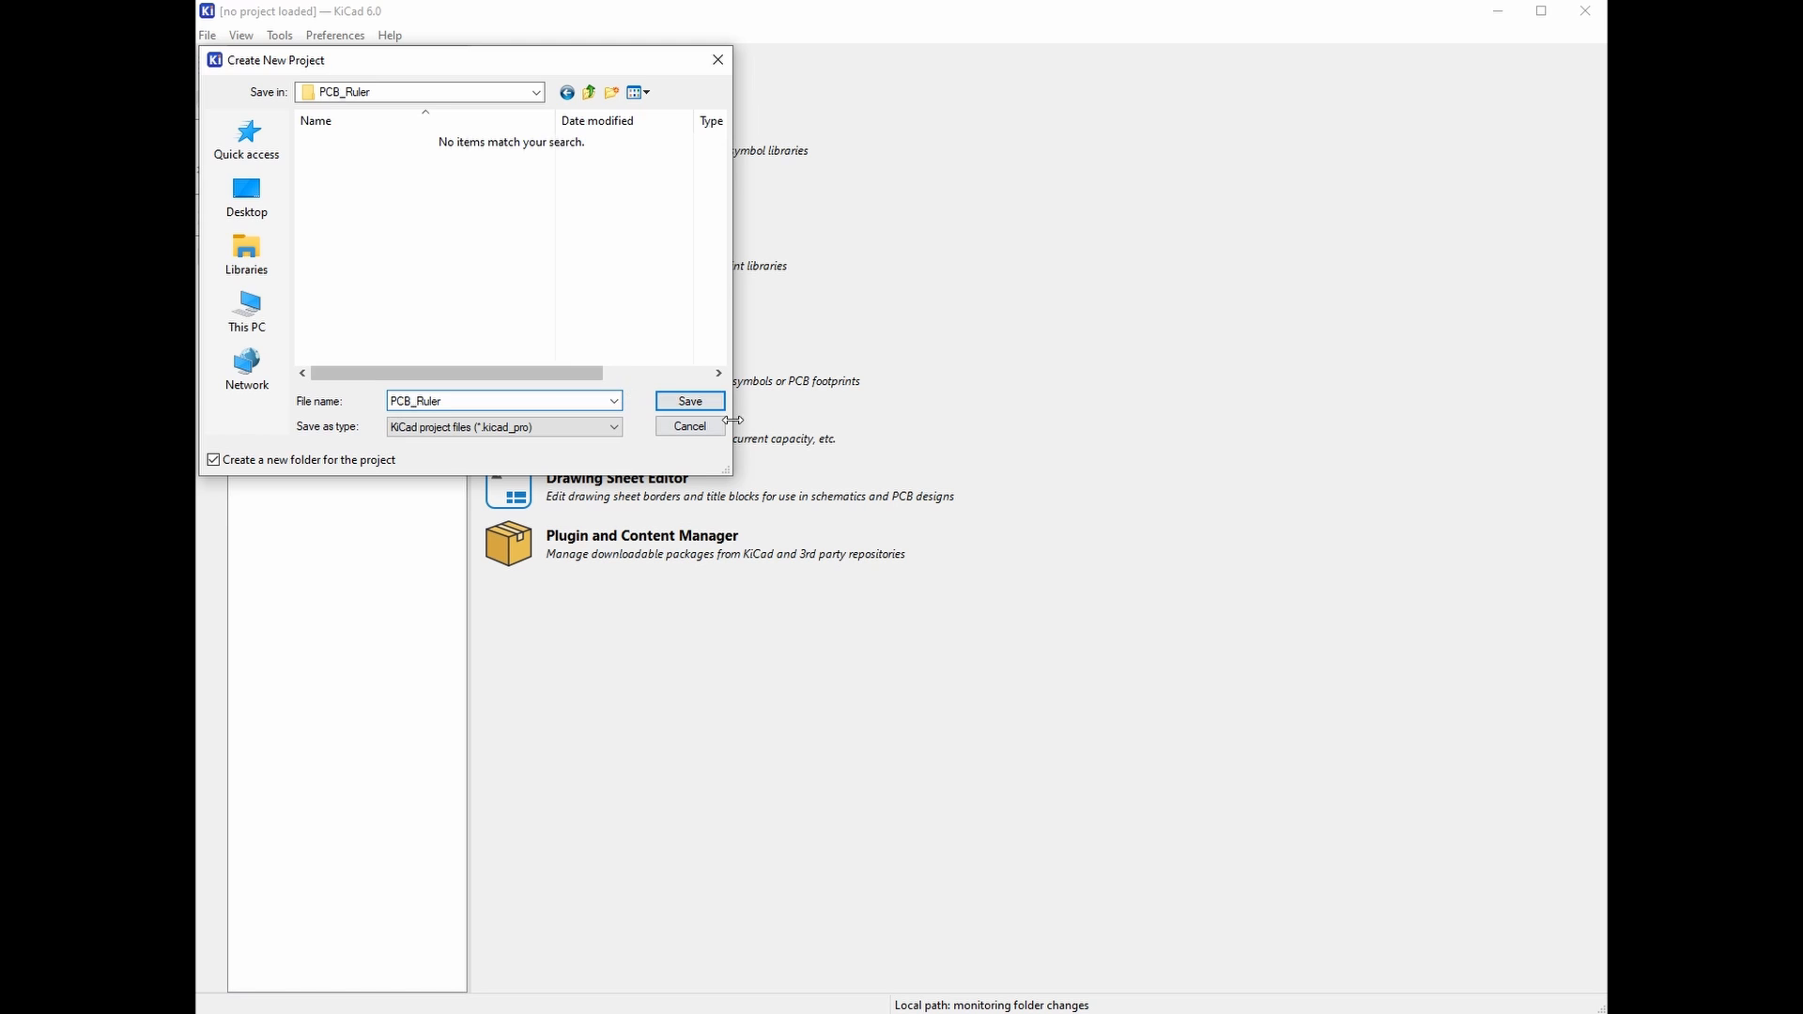
key("Return")
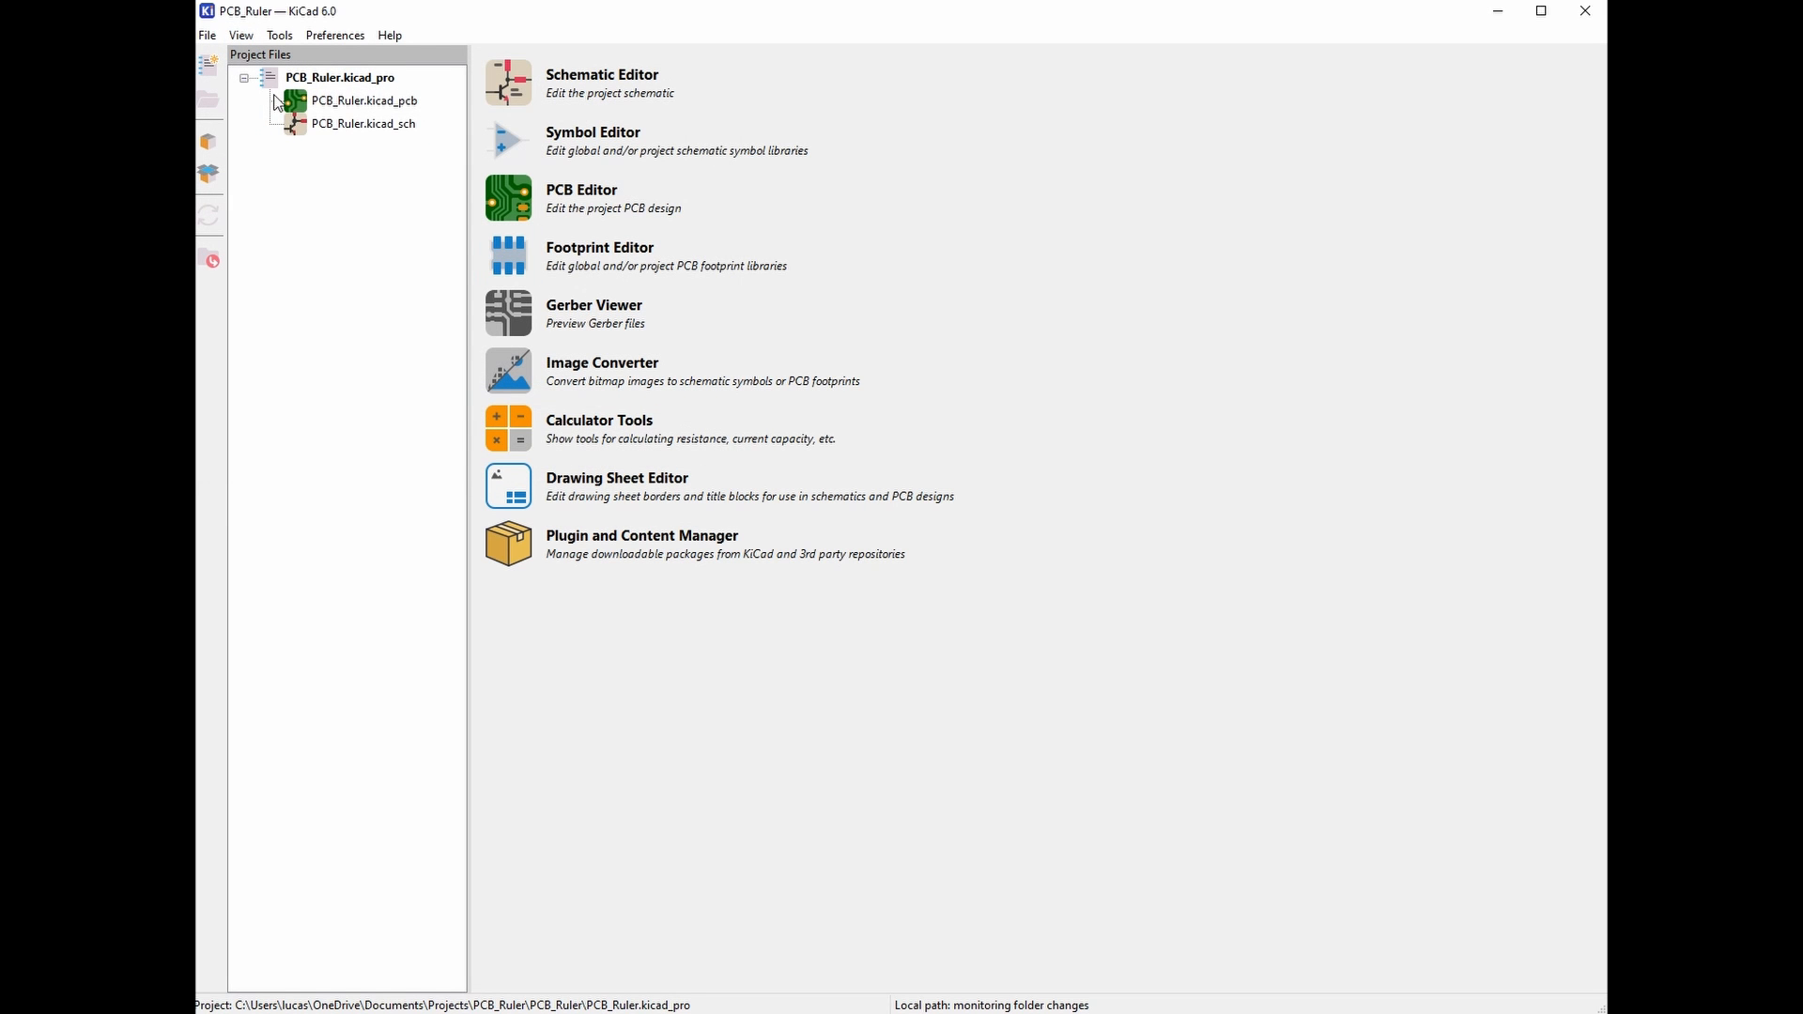
Open the project schematic and fill its title block with issue date 2023-11-21 exported to other sheets, revision 01, title PCB_Ruler and company Terminal Curiosity
double_click(348, 124)
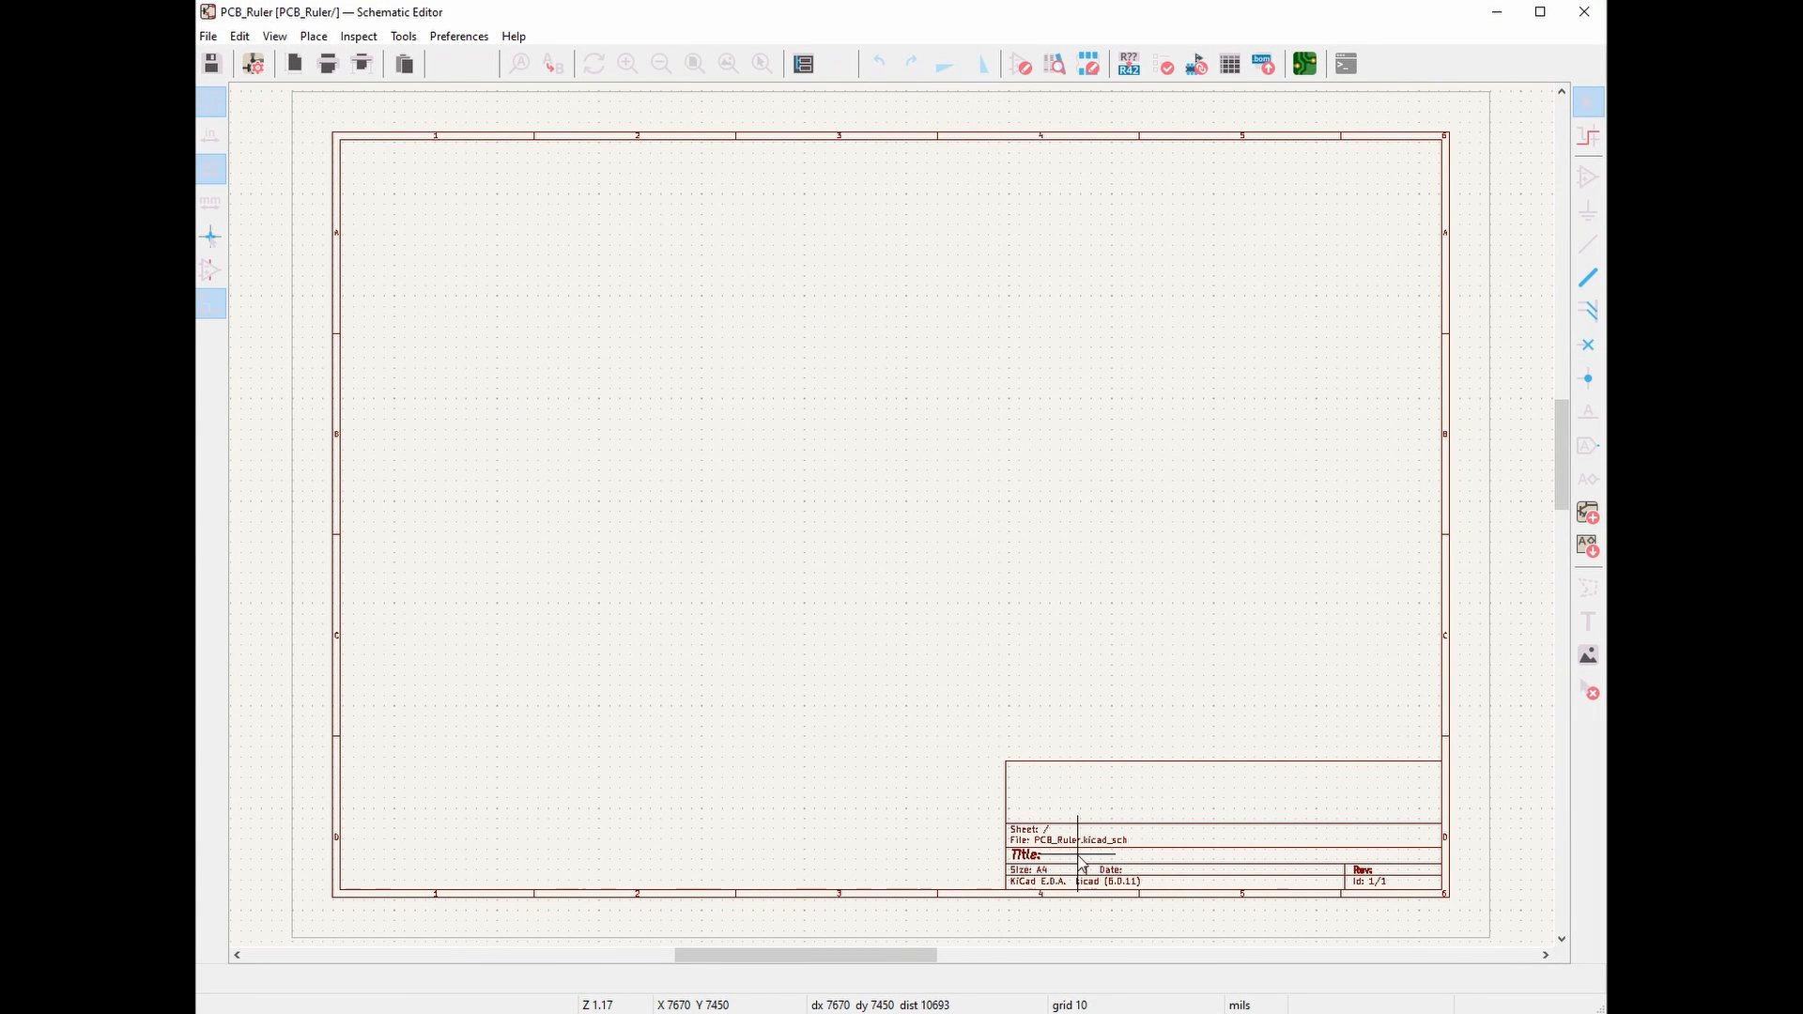
double_click(1034, 856)
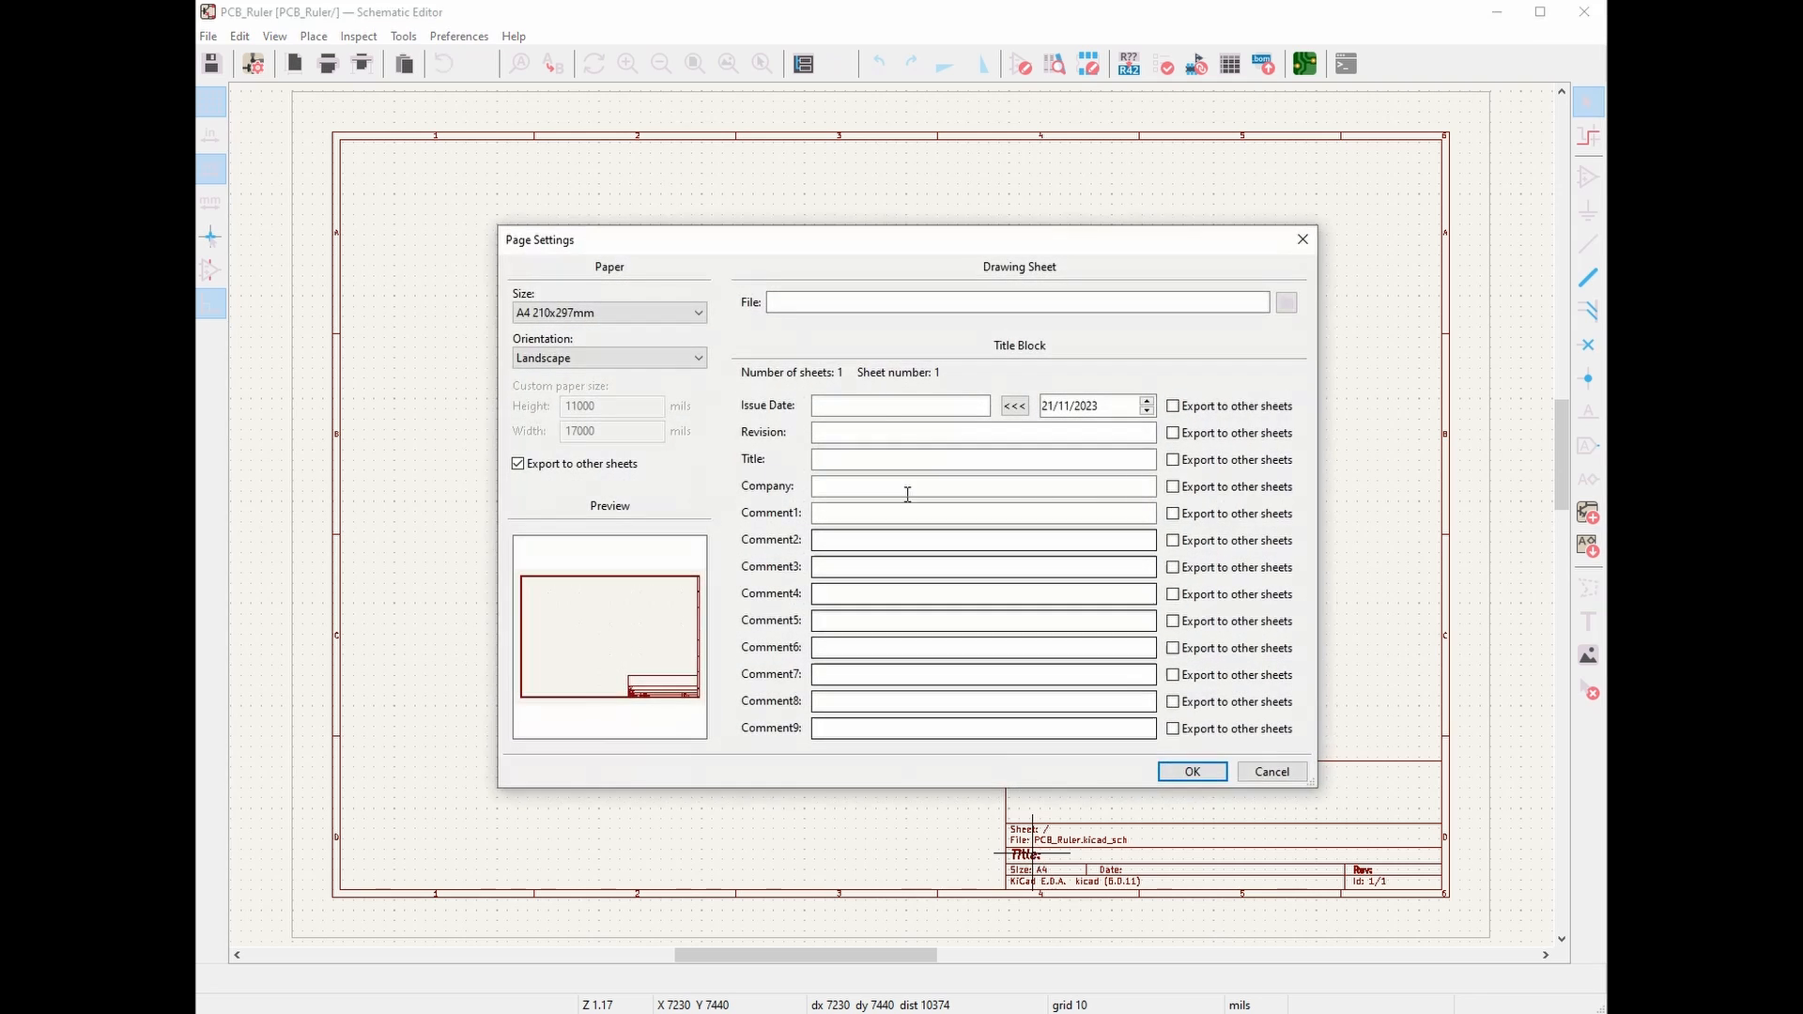
left_click(1014, 406)
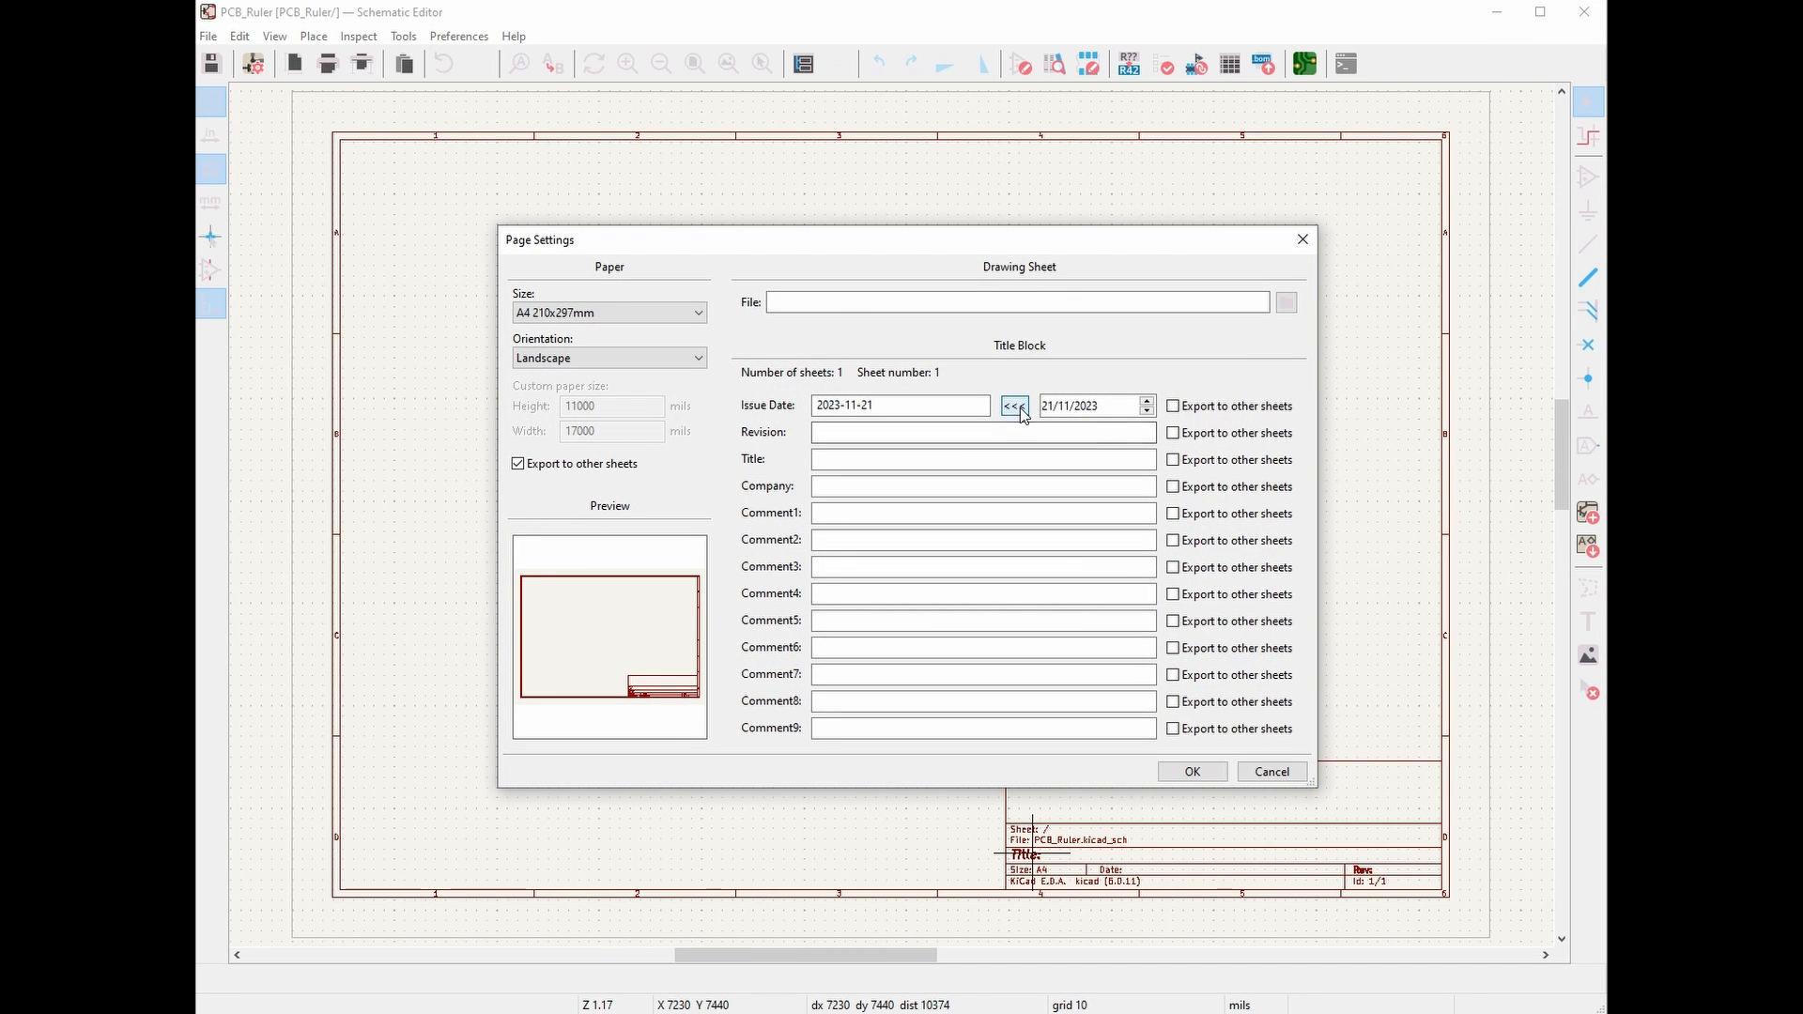
left_click(1173, 406)
left_click(905, 432)
type("01")
left_click(906, 460)
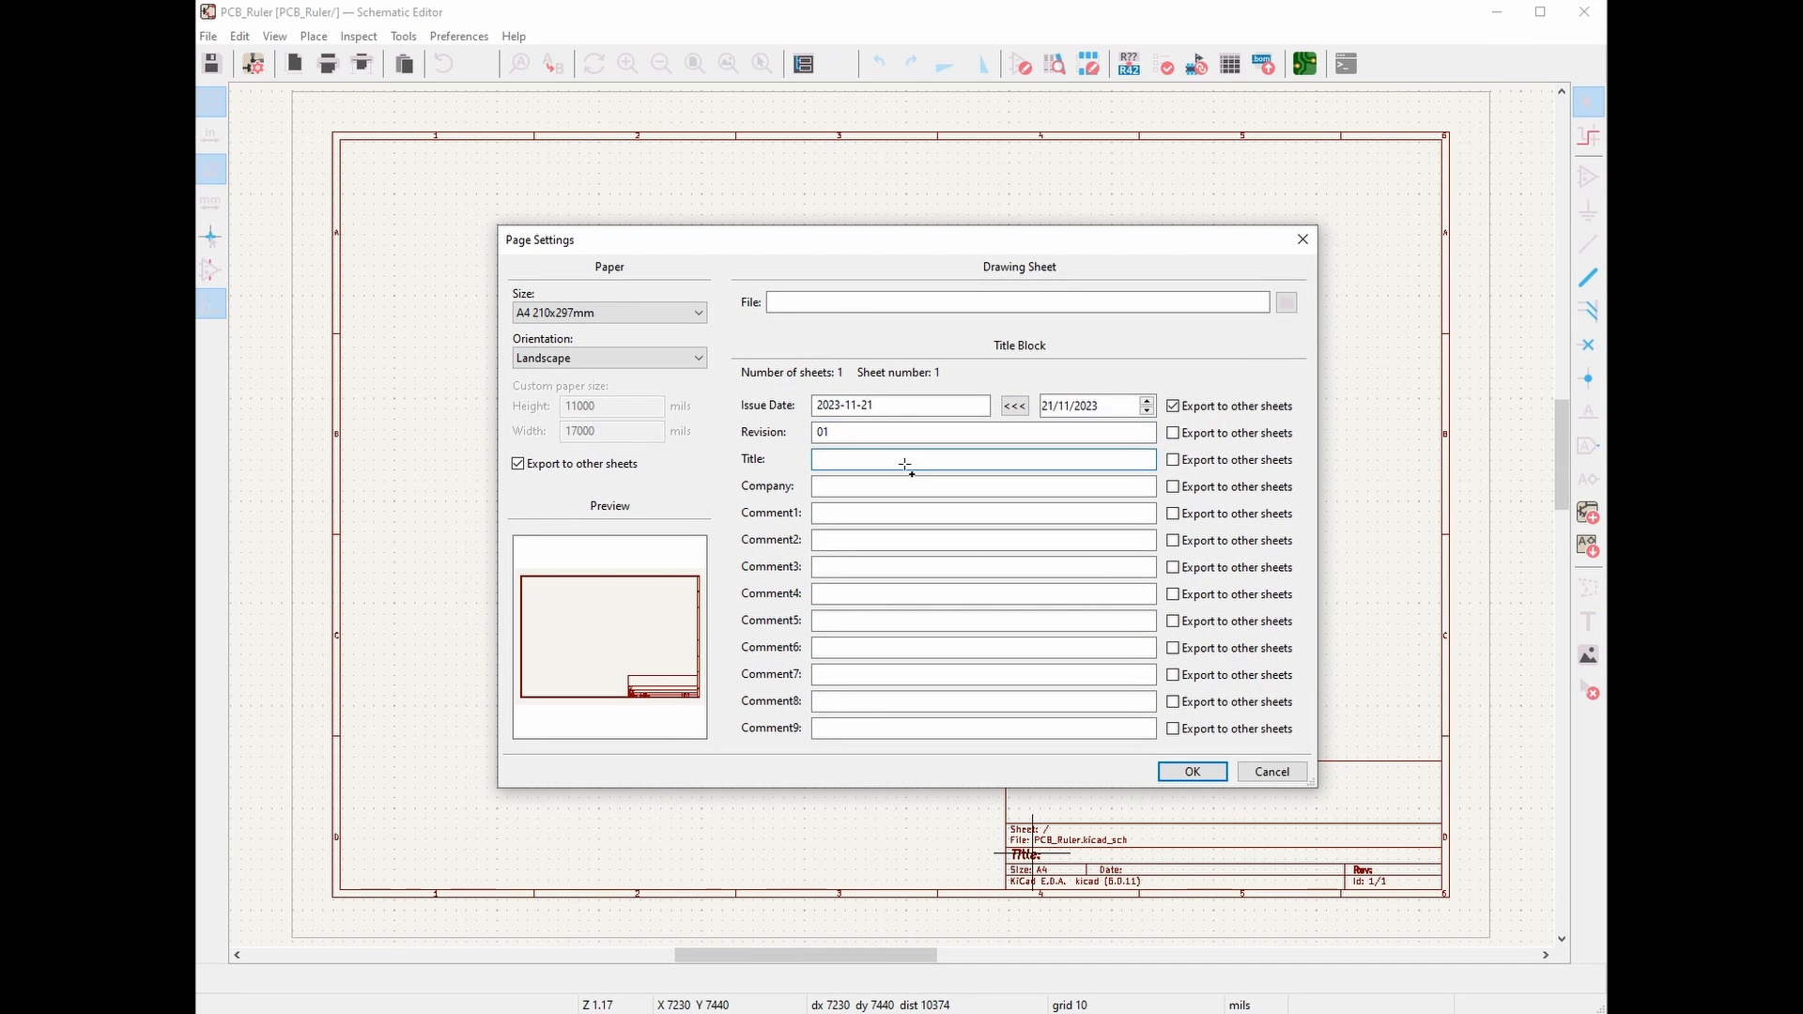
type("PCB_Ruler")
left_click(915, 488)
type("T")
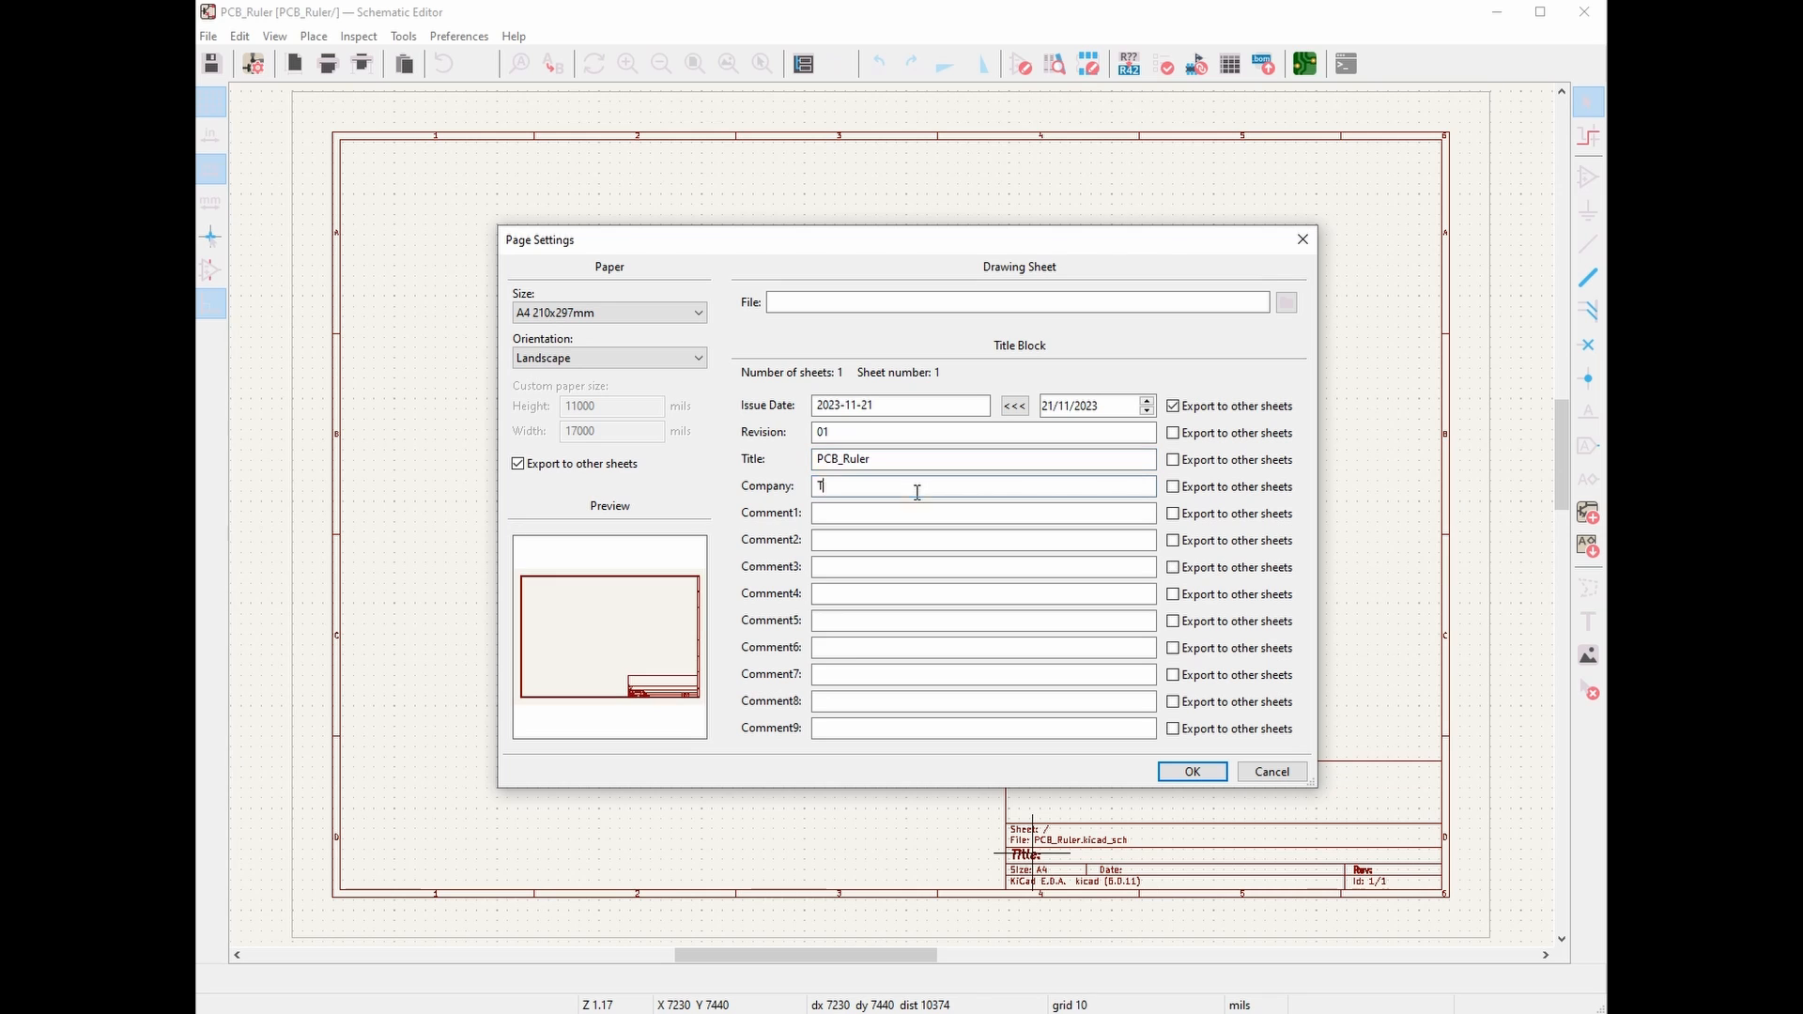
type("erminal Curiosity")
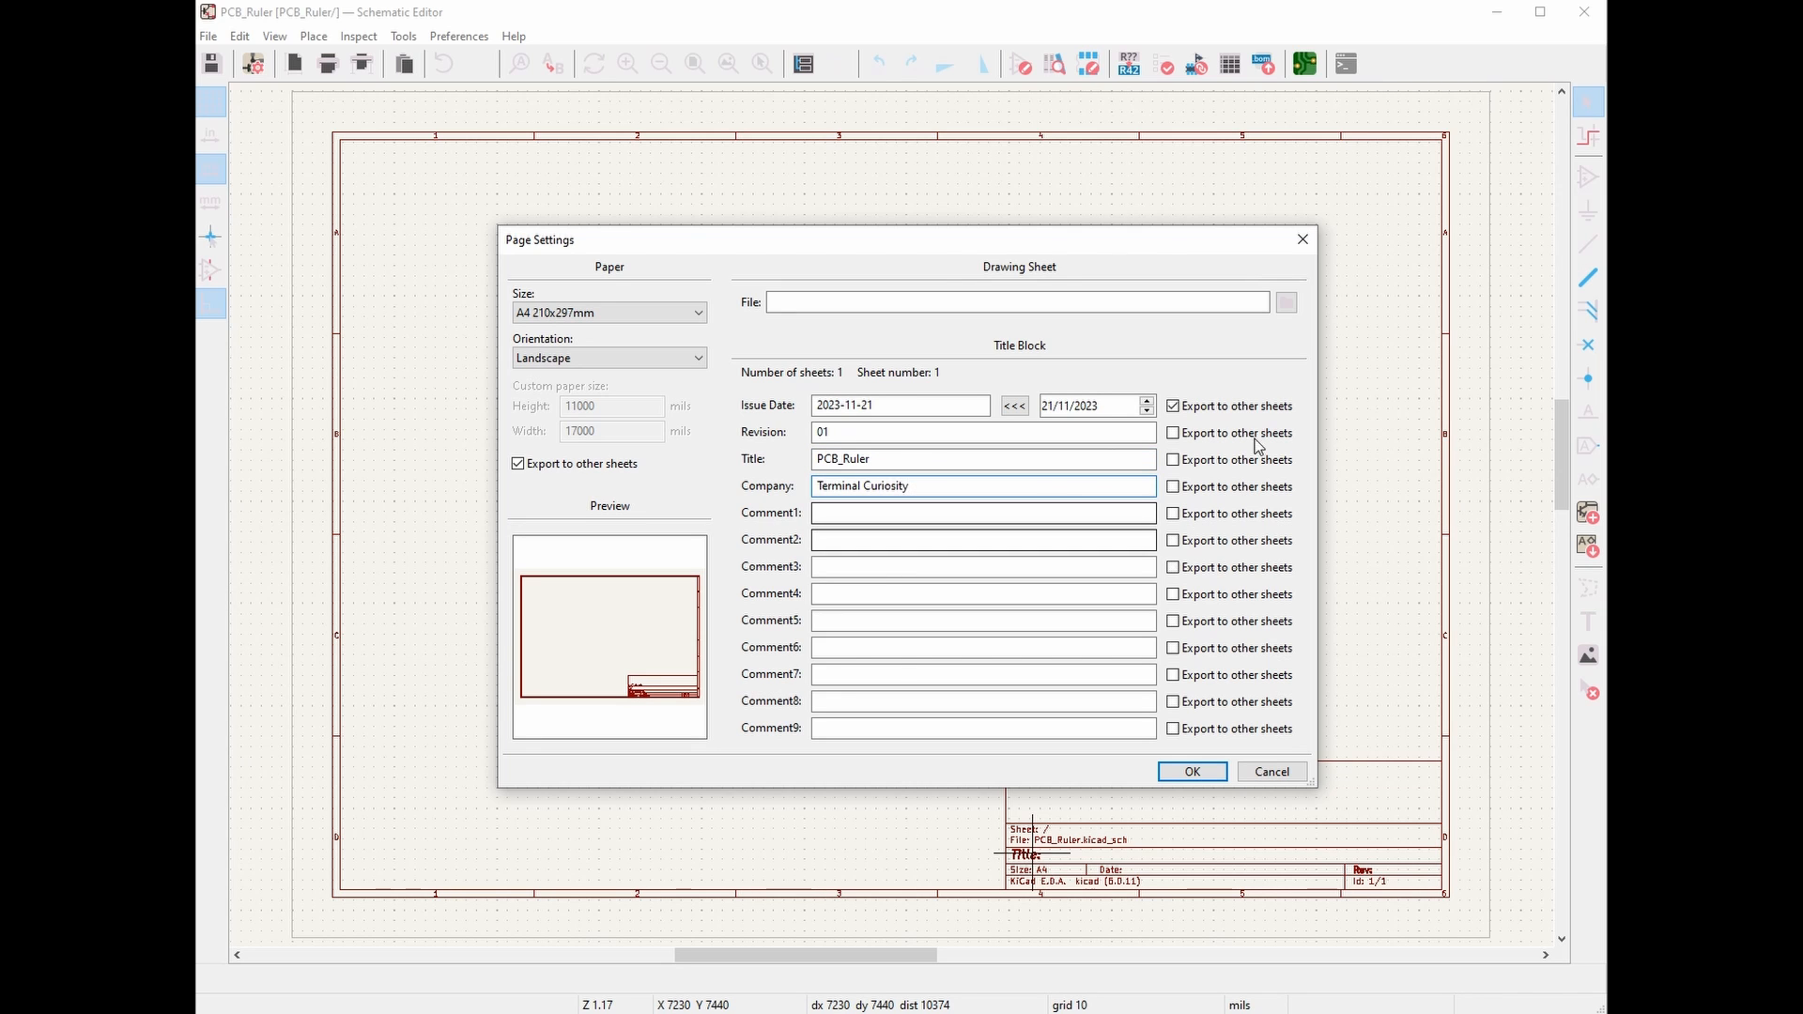
Export the revision, title and company to other sheets and apply the page settings
left_click(1173, 433)
left_click(1173, 460)
left_click(1173, 487)
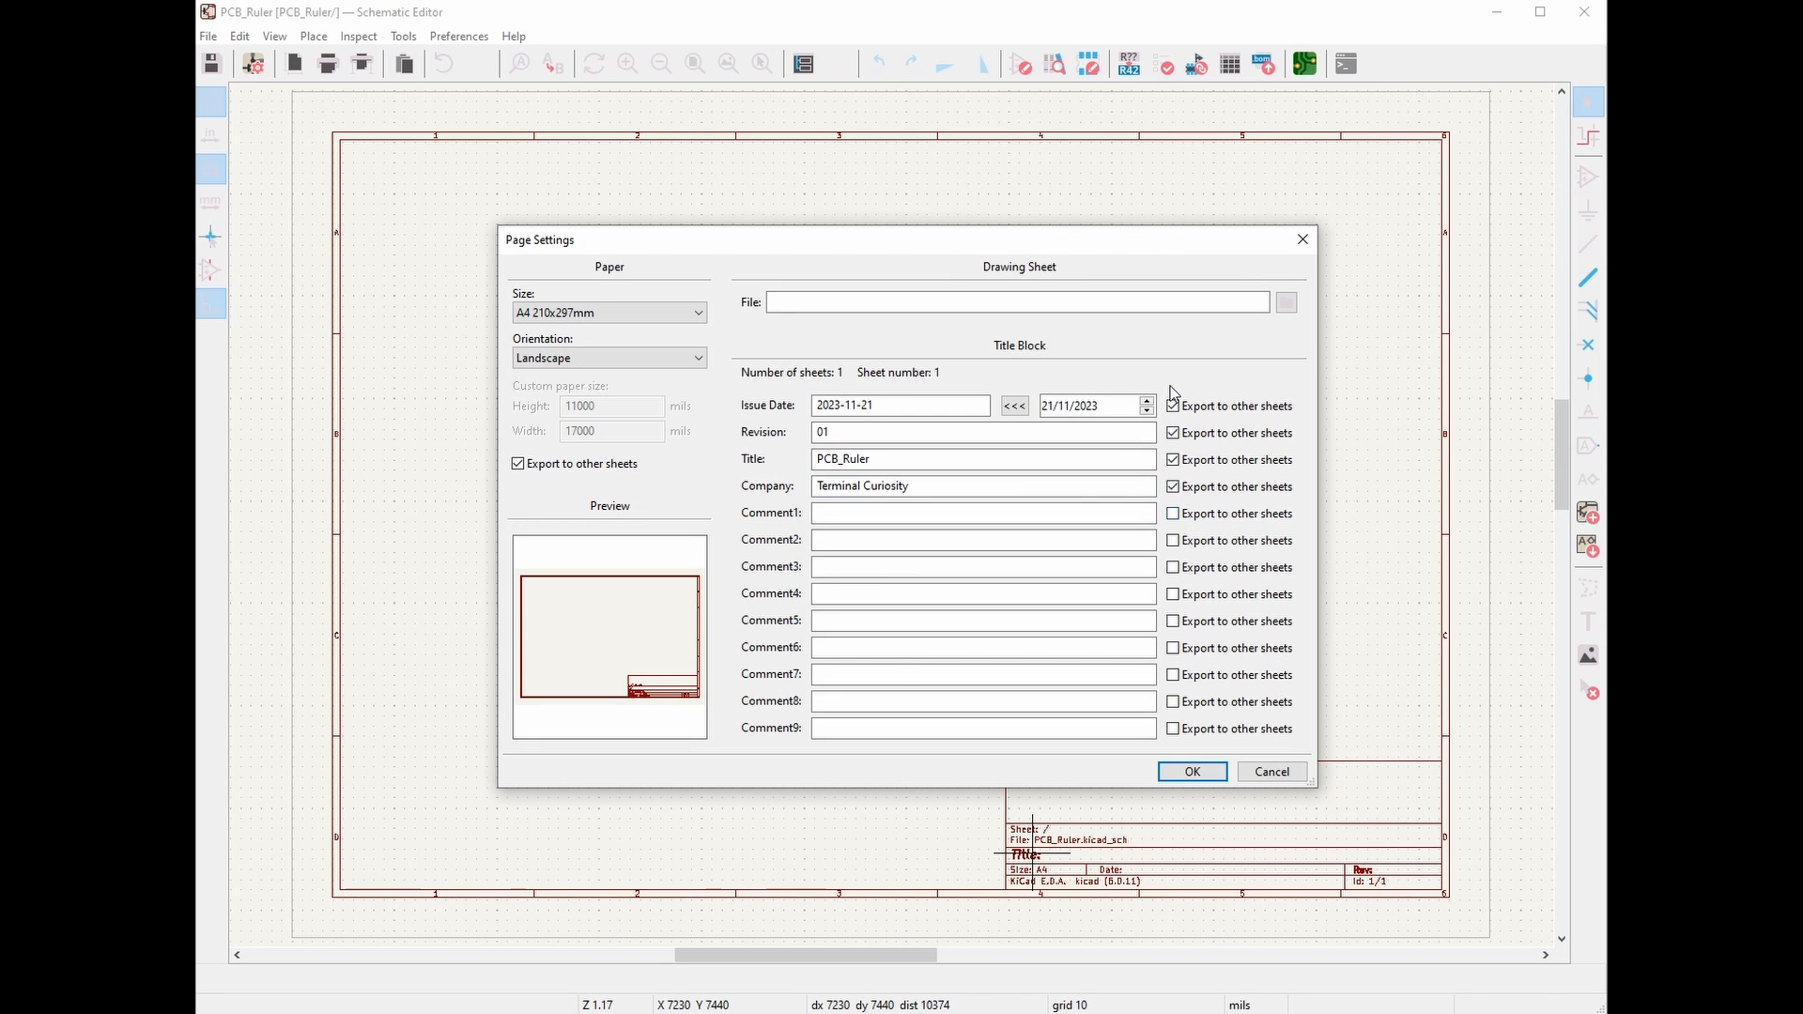
left_click(1192, 771)
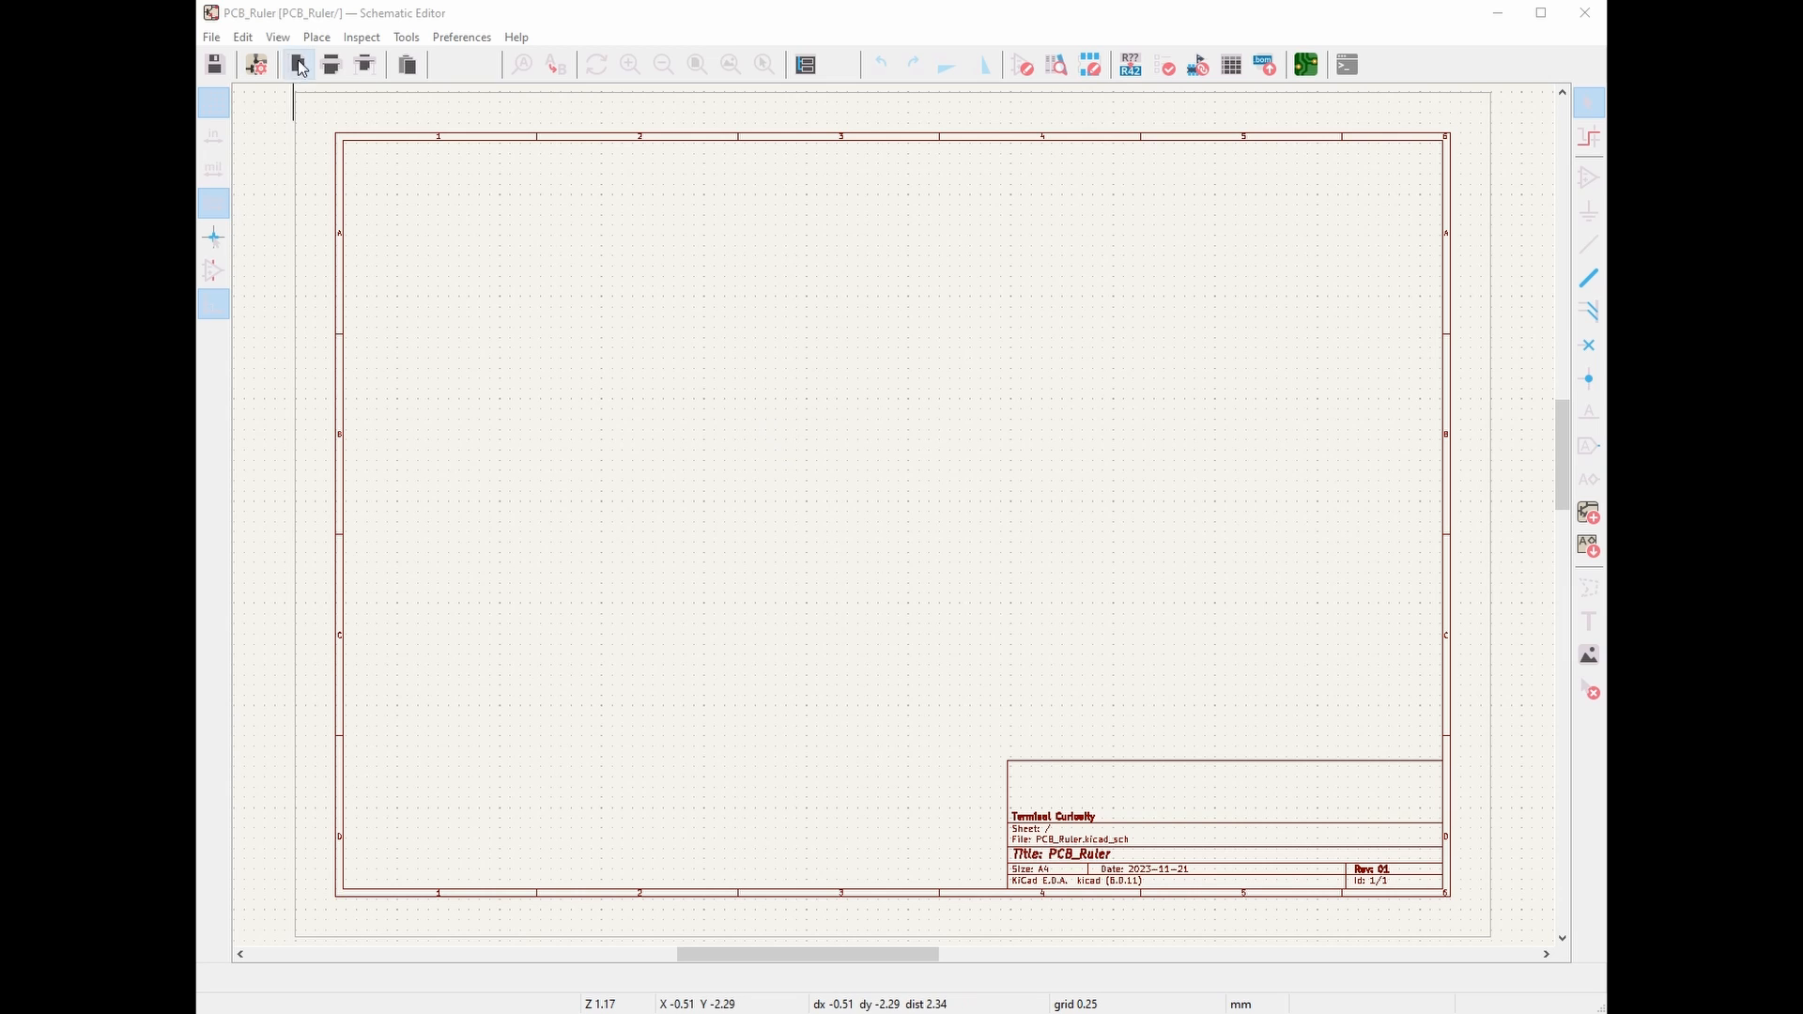
Set the schematic units to millimeters and accept the grid settings with a 0.25 mm (10 mils) current grid
left_click(277, 37)
mouse_move(396, 380)
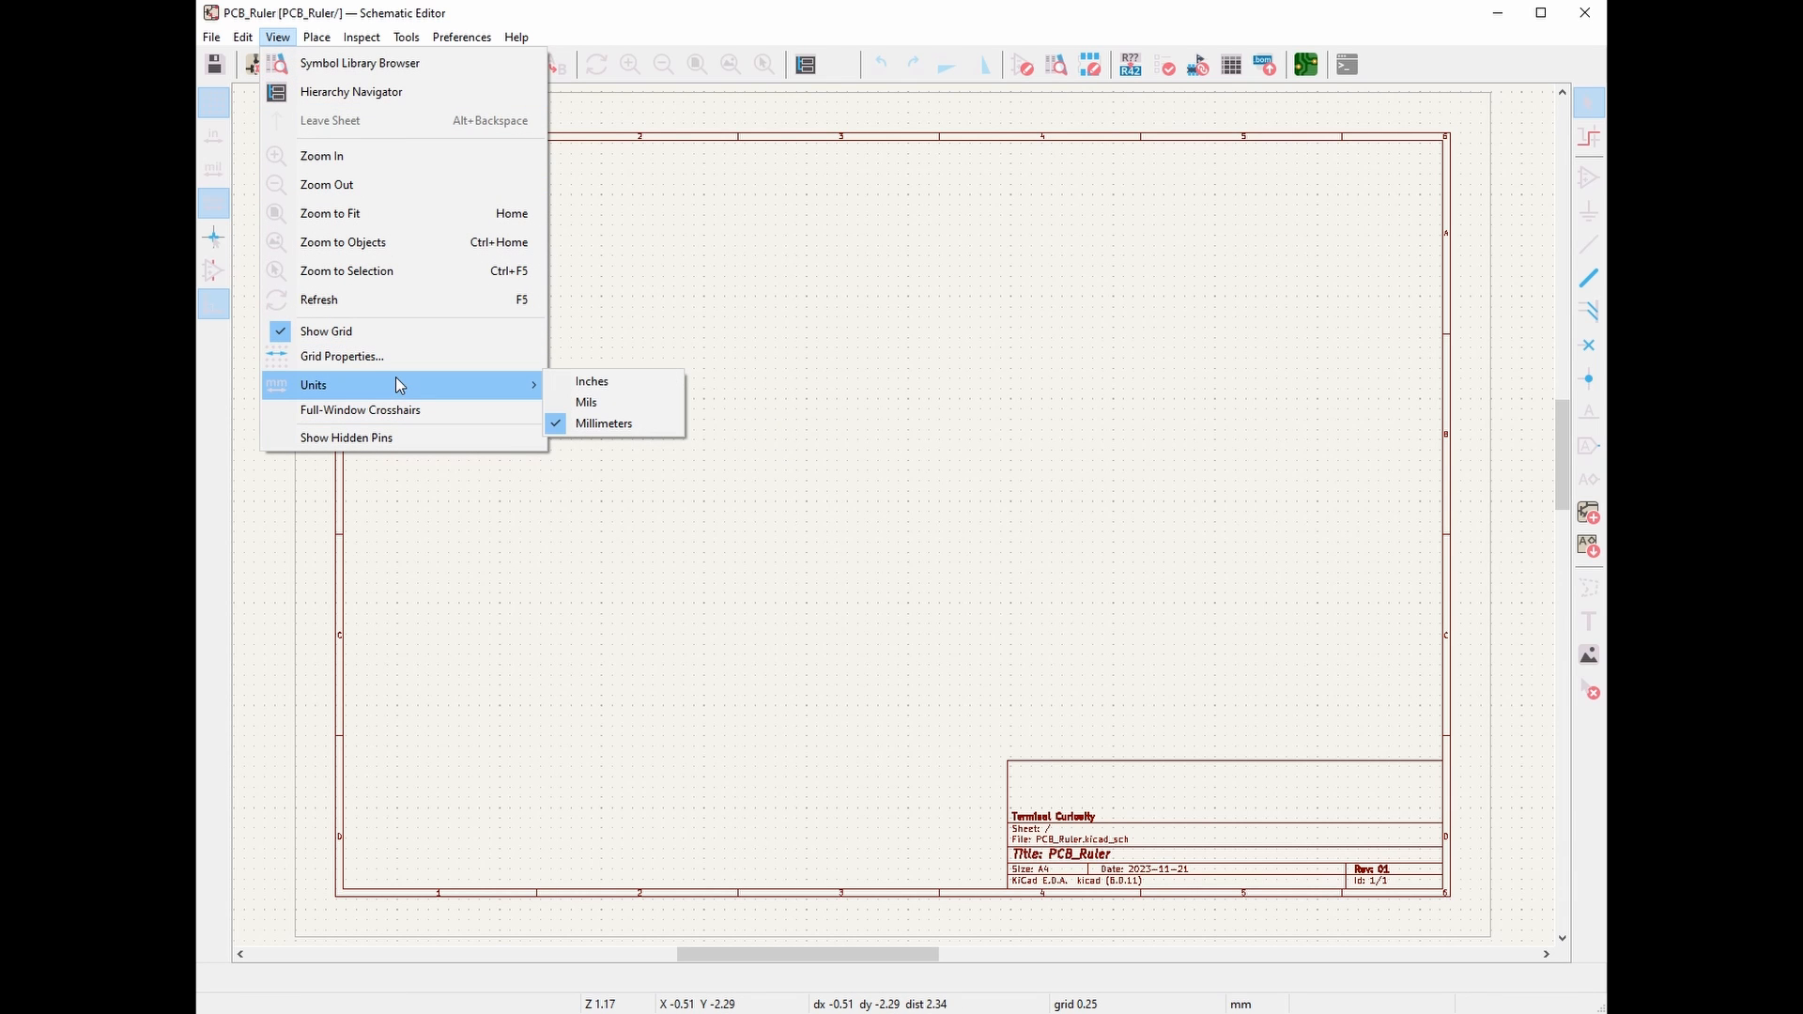
left_click(631, 424)
left_click(277, 36)
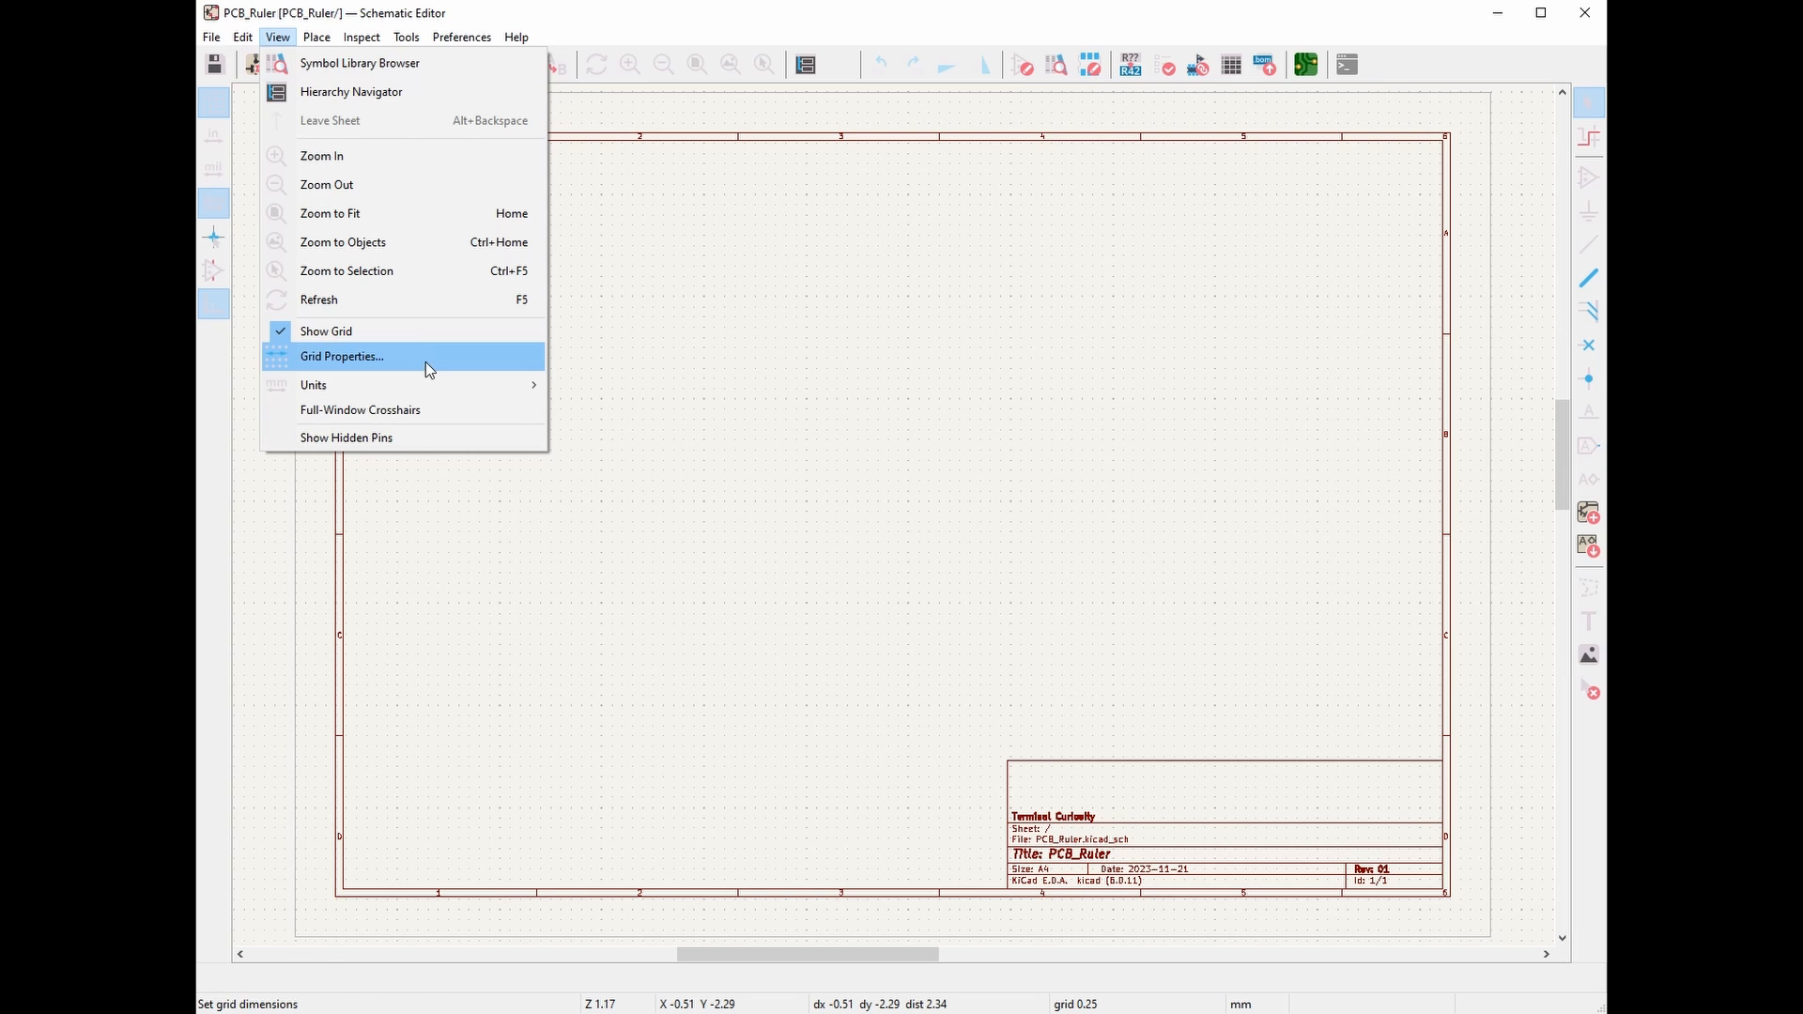
left_click(426, 362)
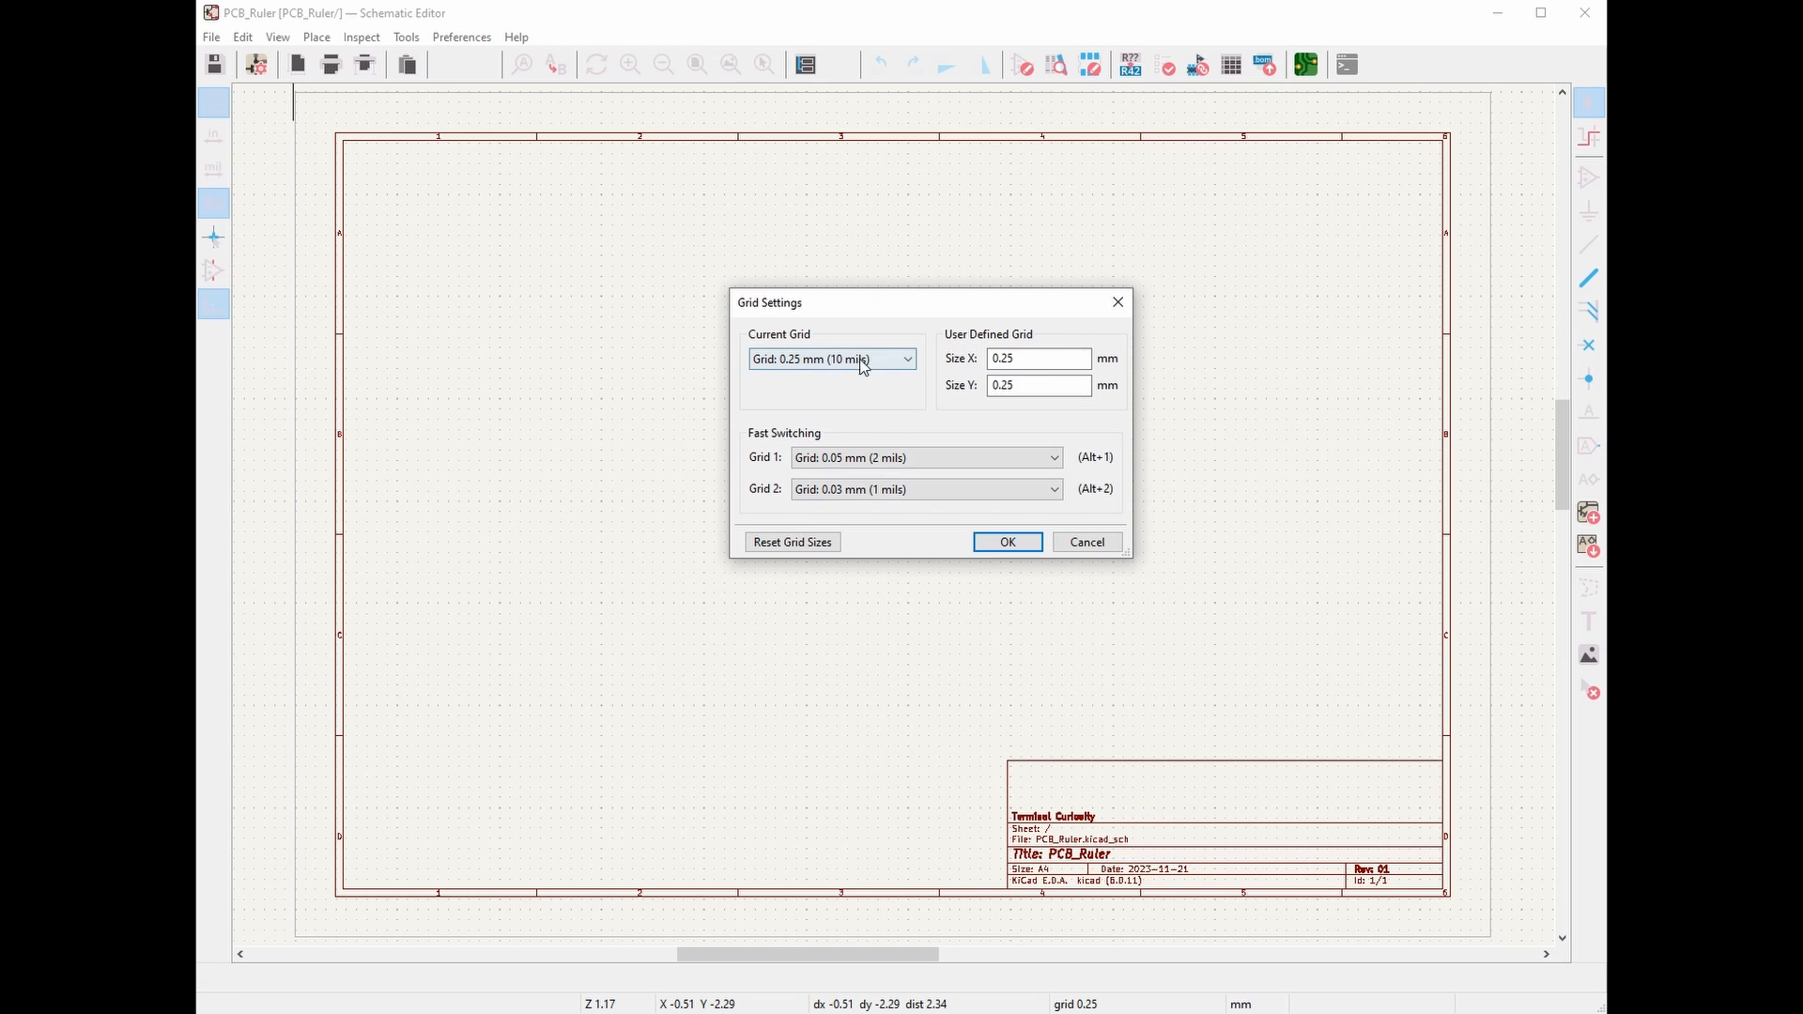
left_click(1007, 542)
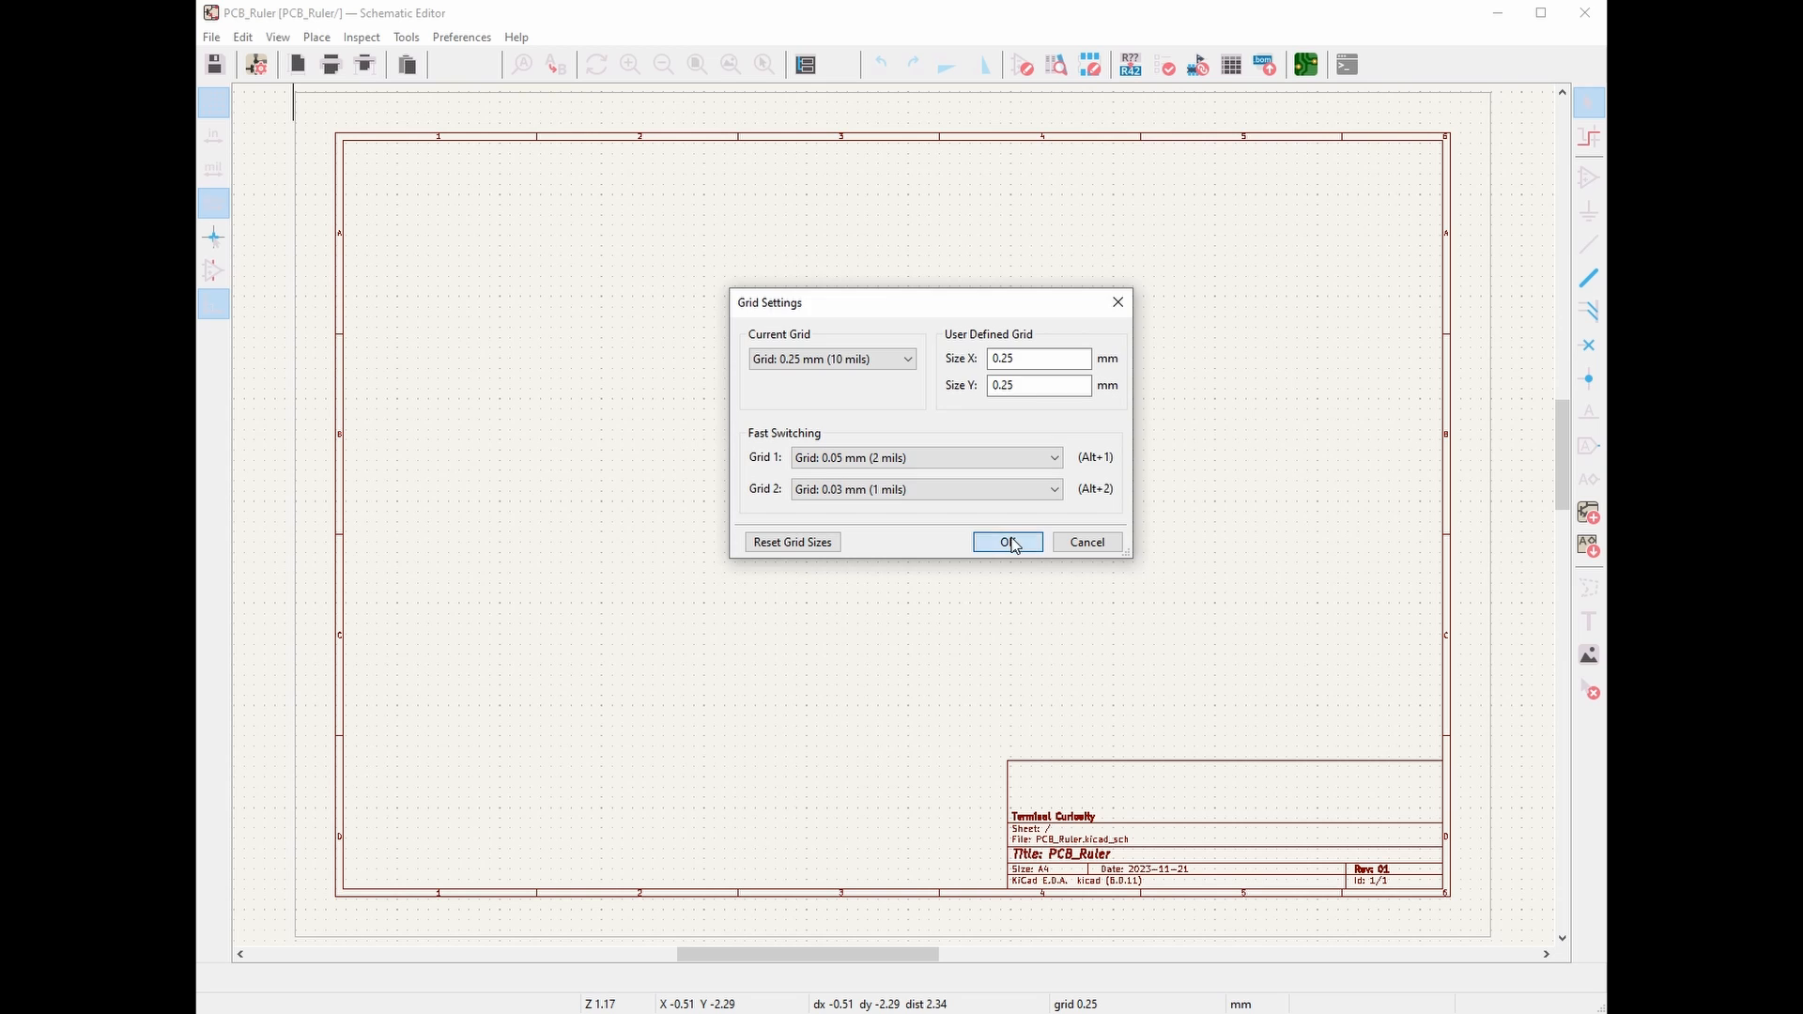
Start adding a symbol, search the libraries for "resistor" and select the generic R symbol from the Device library
key("a")
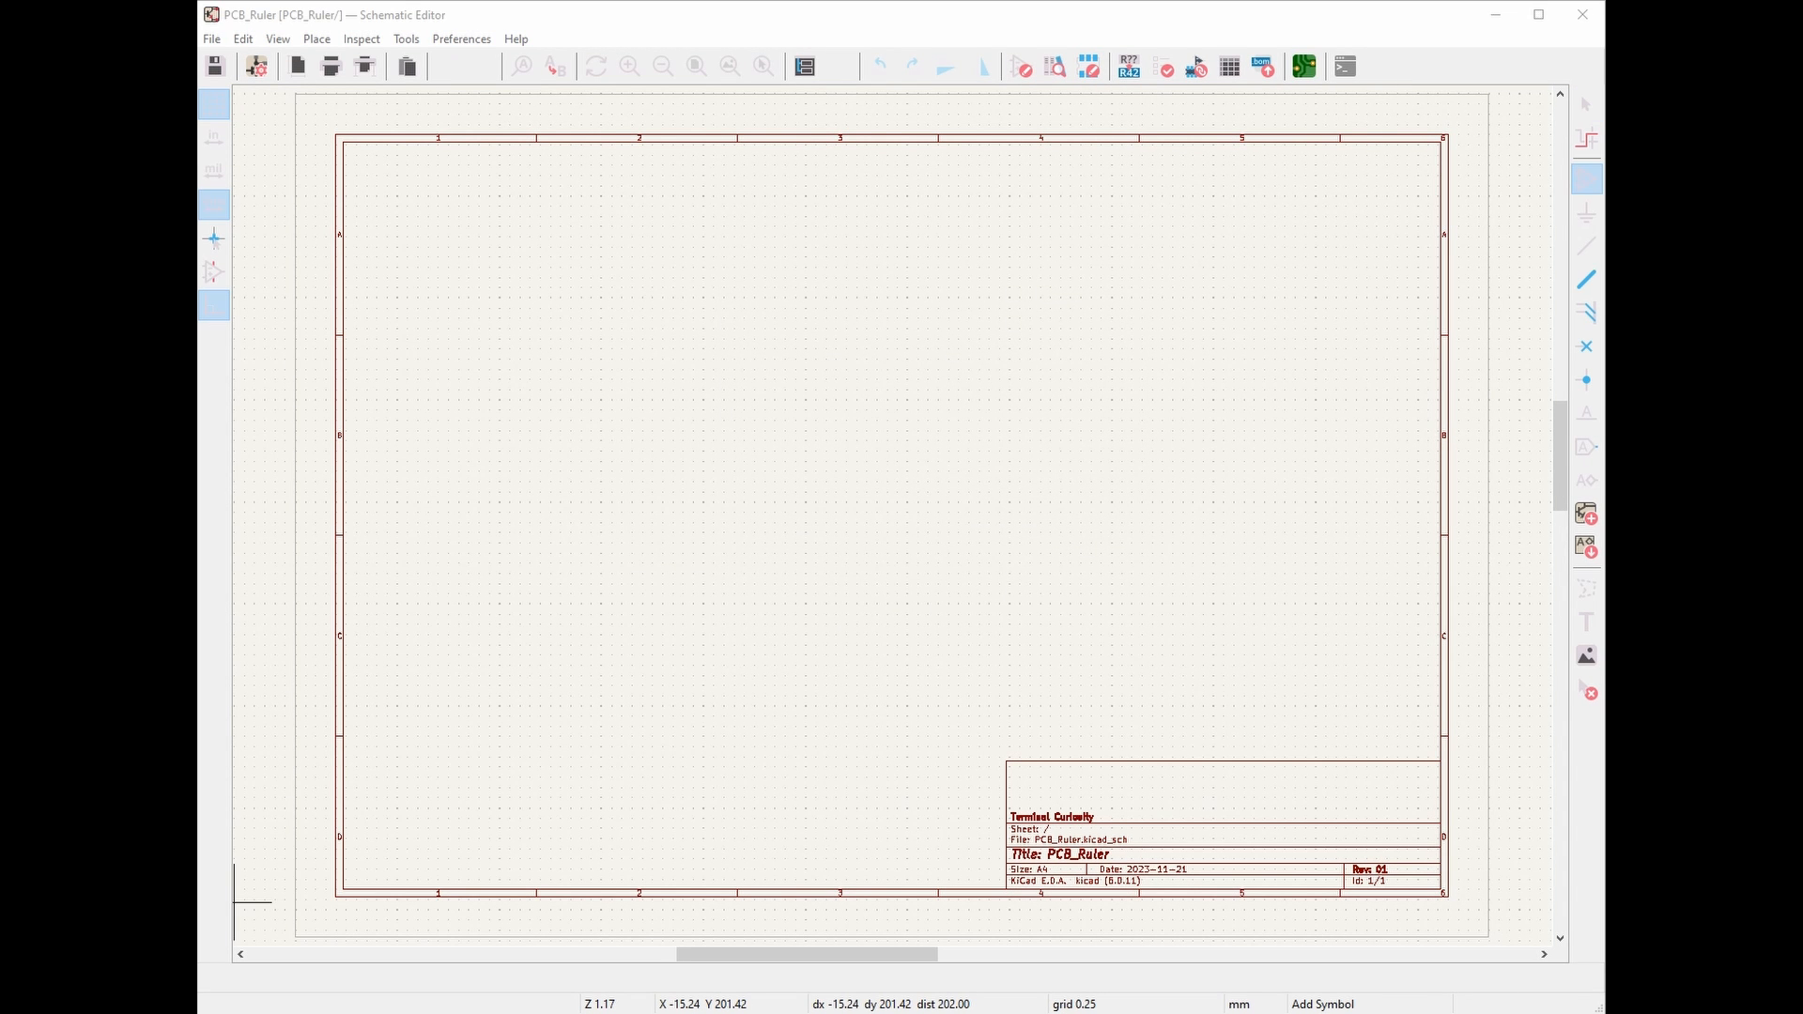
left_click(1590, 179)
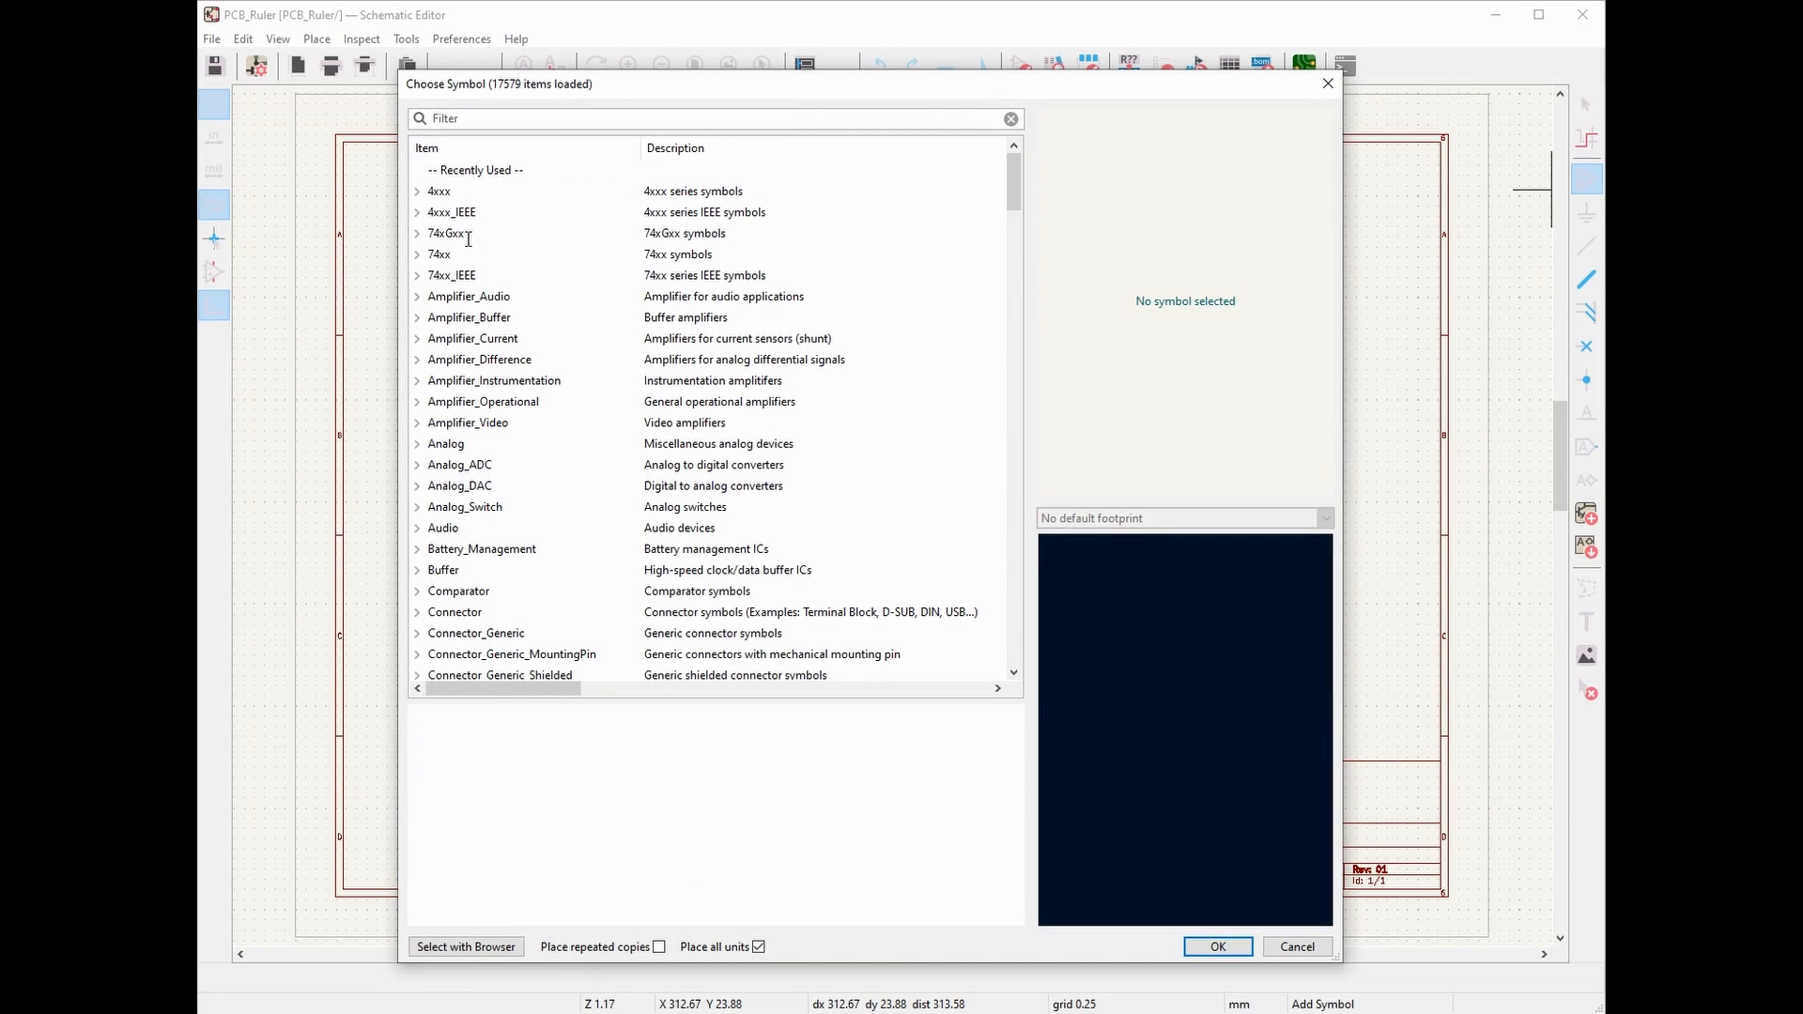
mouse_move(1019, 165)
left_mouse_down()
mouse_move(994, 592)
mouse_move(995, 169)
left_mouse_up()
left_click(580, 117)
type("resistor")
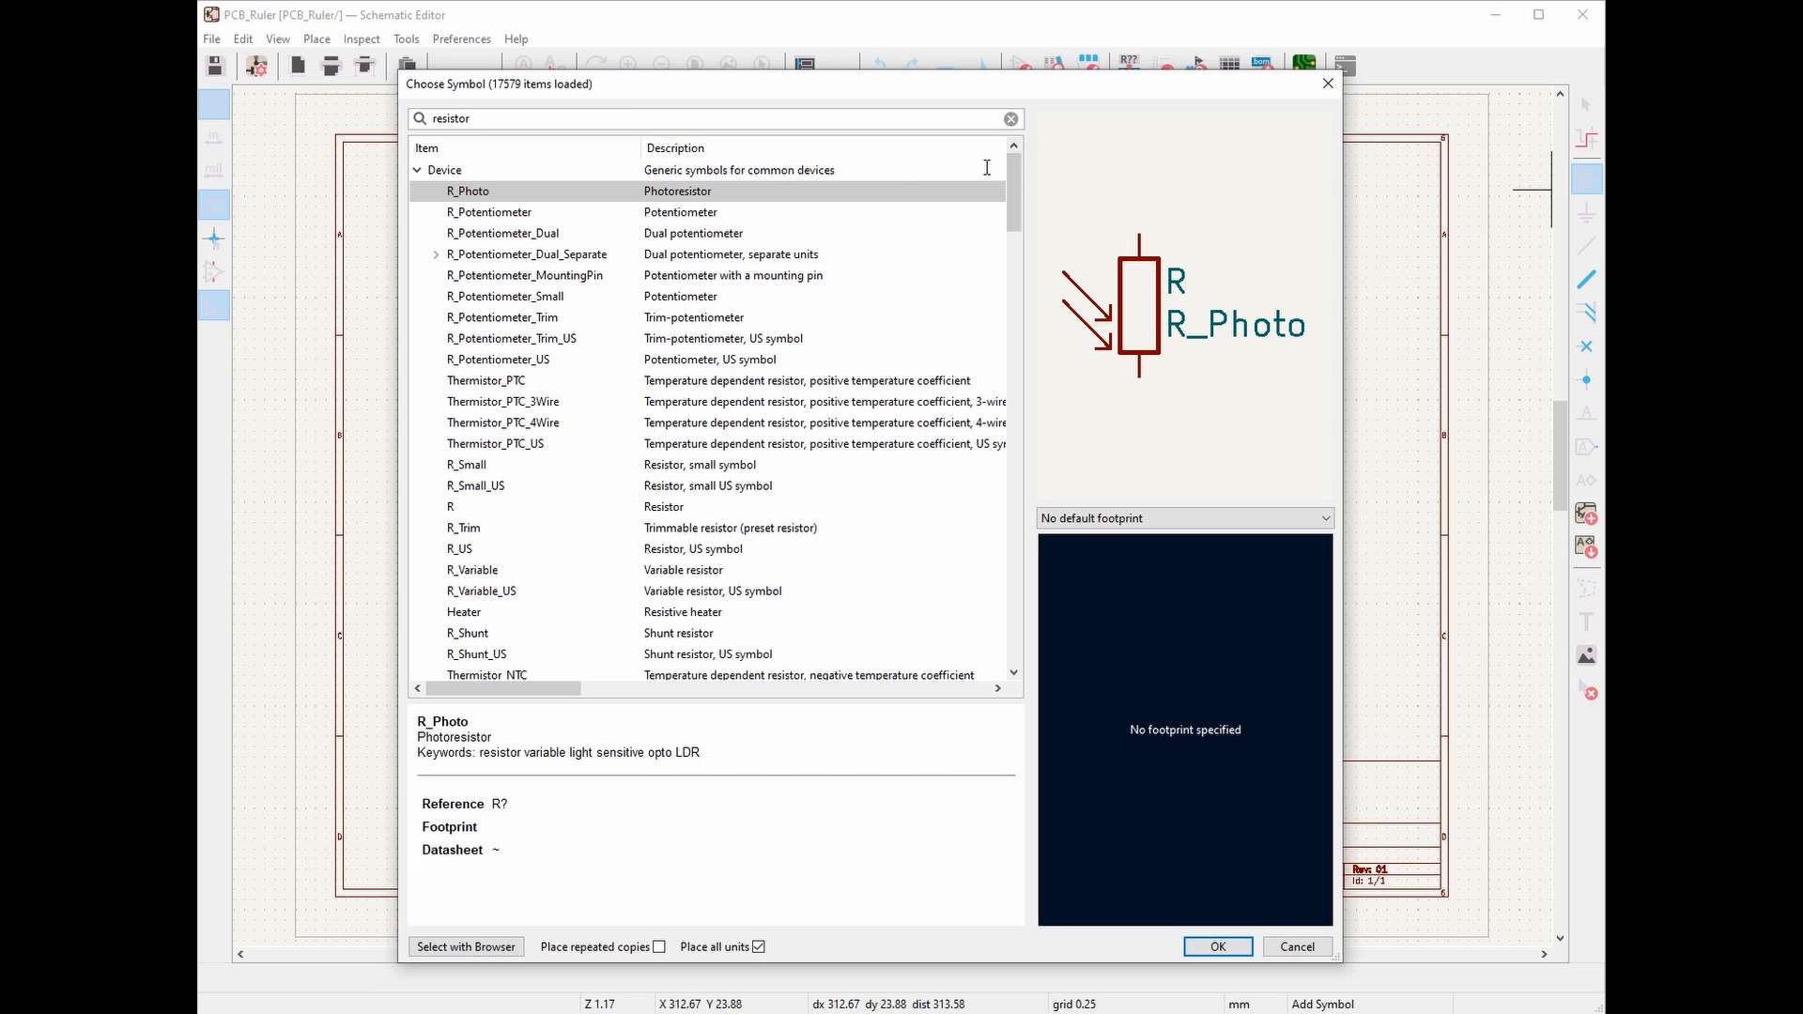
mouse_move(1018, 187)
left_mouse_down()
mouse_move(1020, 293)
mouse_move(1007, 200)
left_mouse_up()
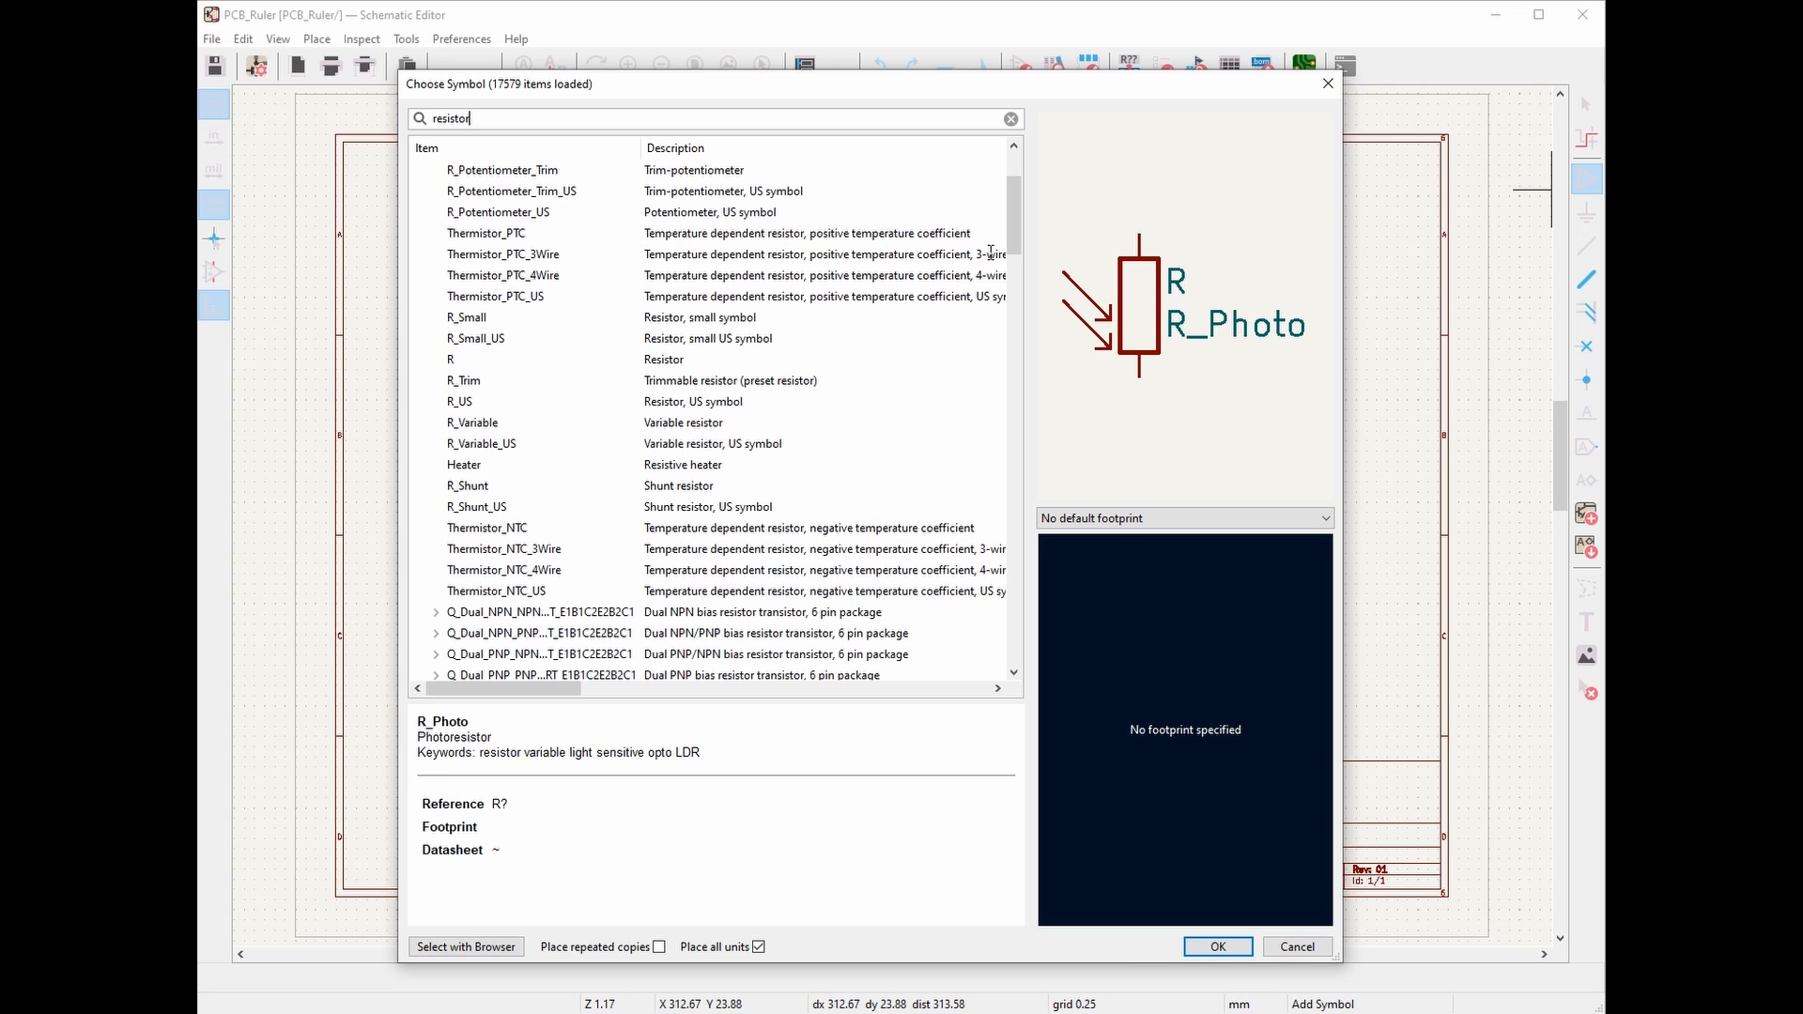
left_click(536, 357)
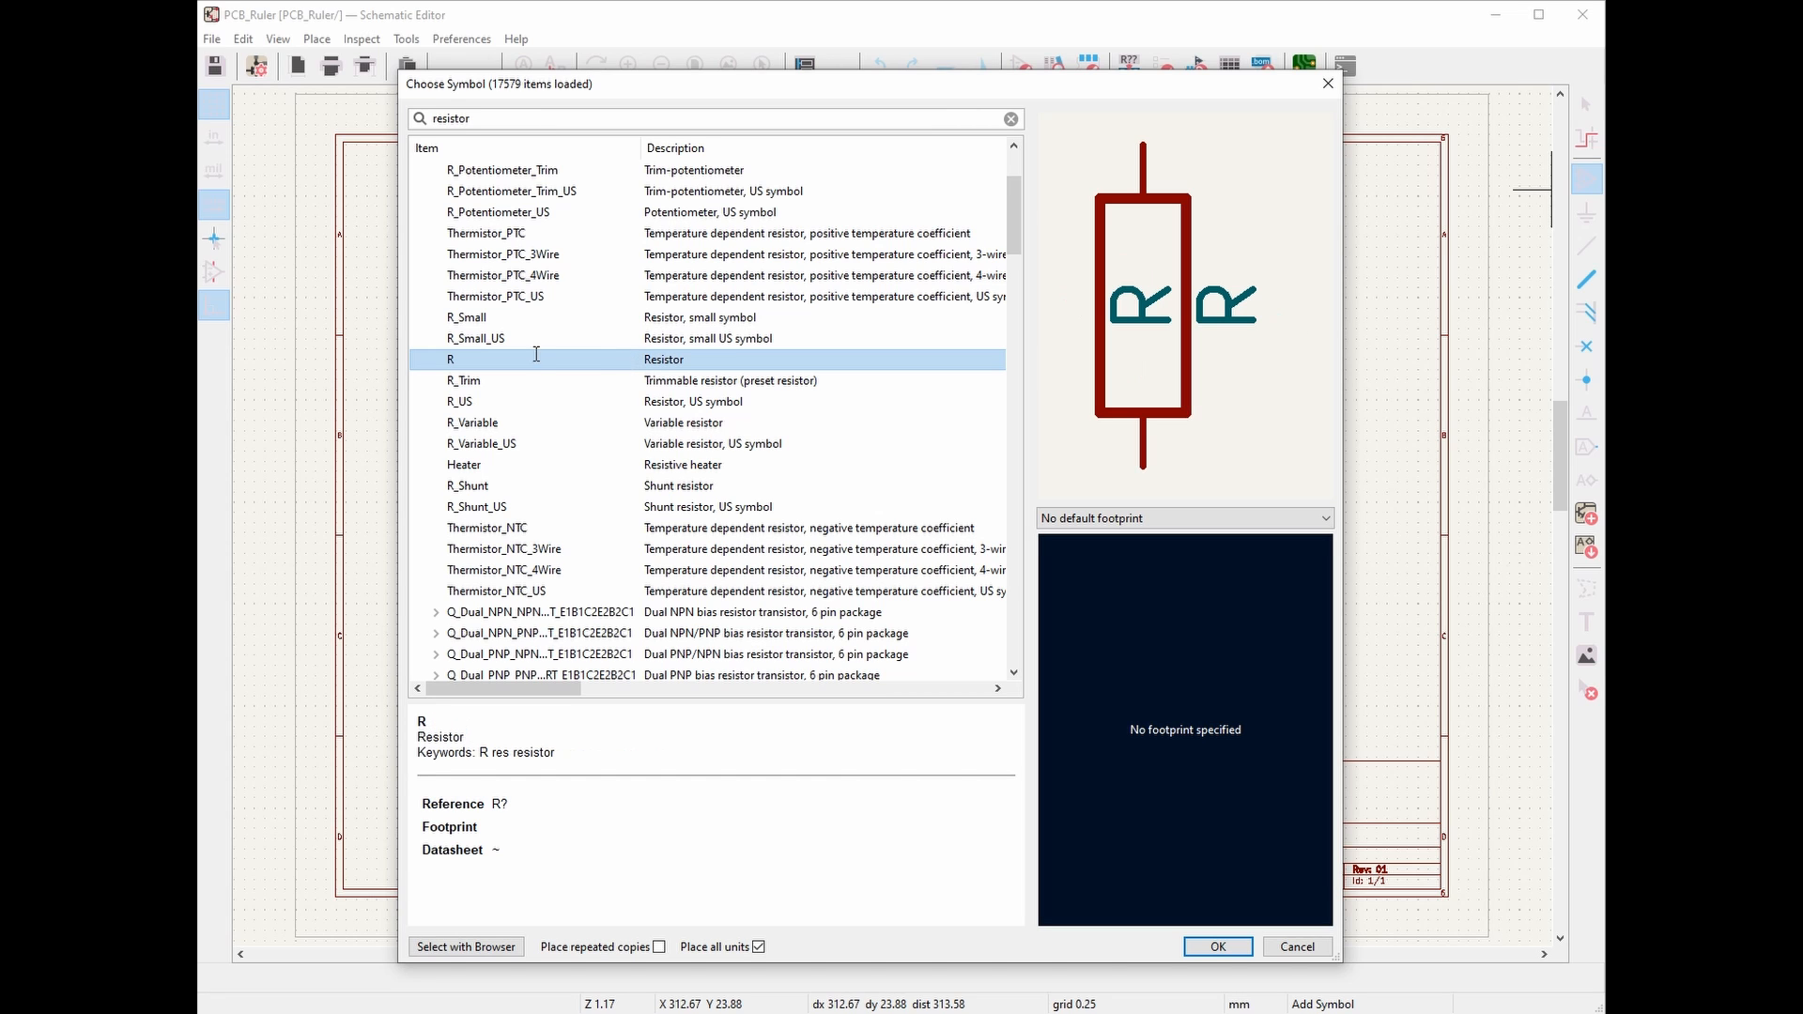
Assign the Resistor_SMD:R_0402_1005Metric footprint to the resistor and place it in the upper-left area of the schematic sheet
left_click(1129, 519)
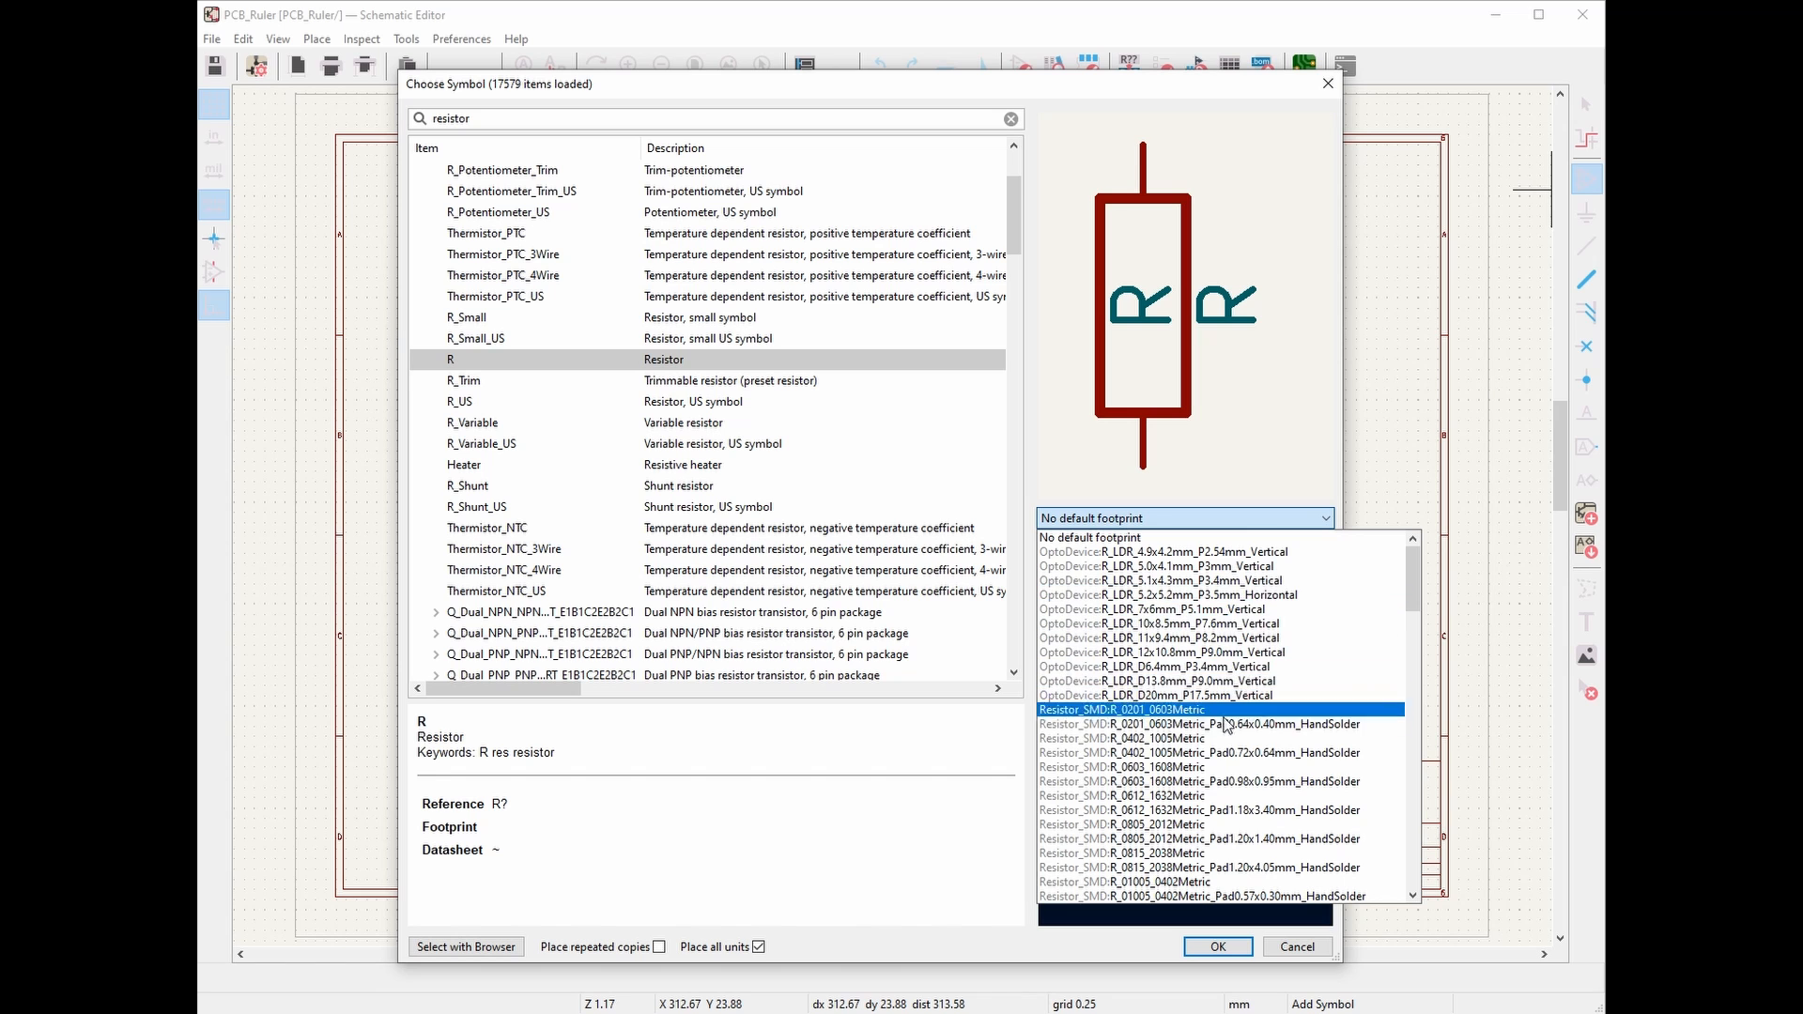
scroll(1209, 789, "down", 1)
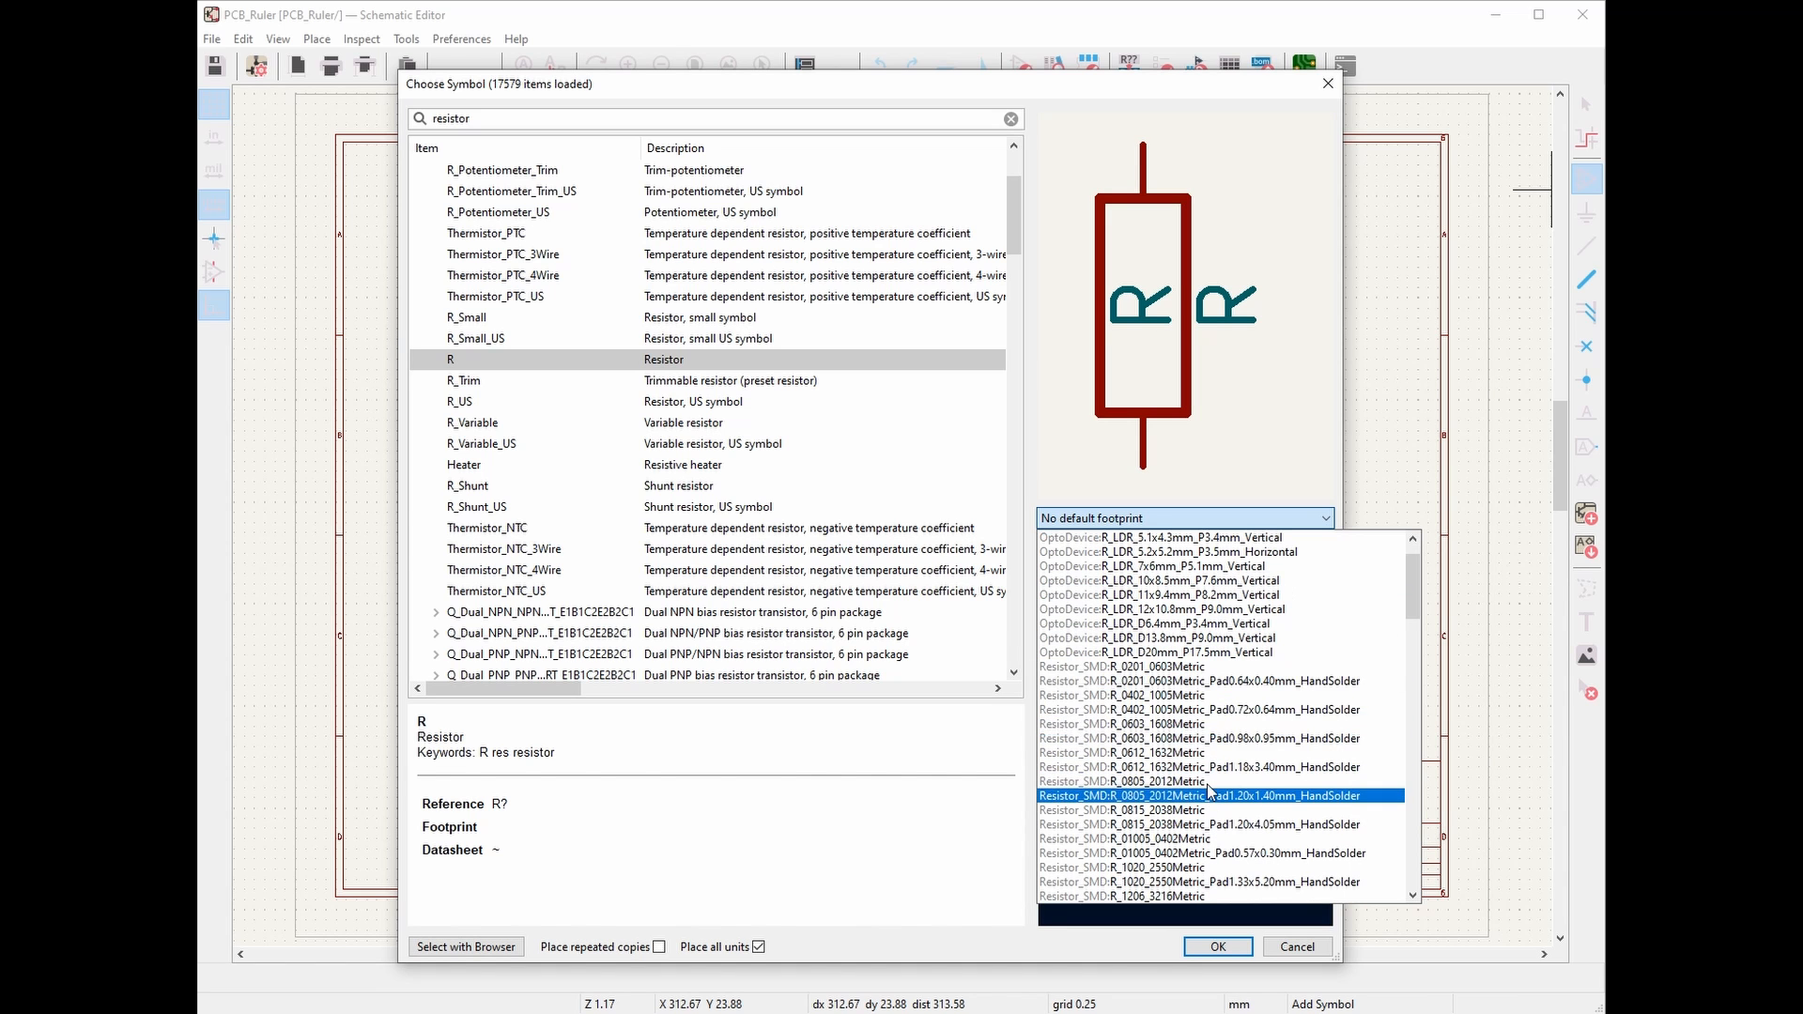
left_click(1185, 696)
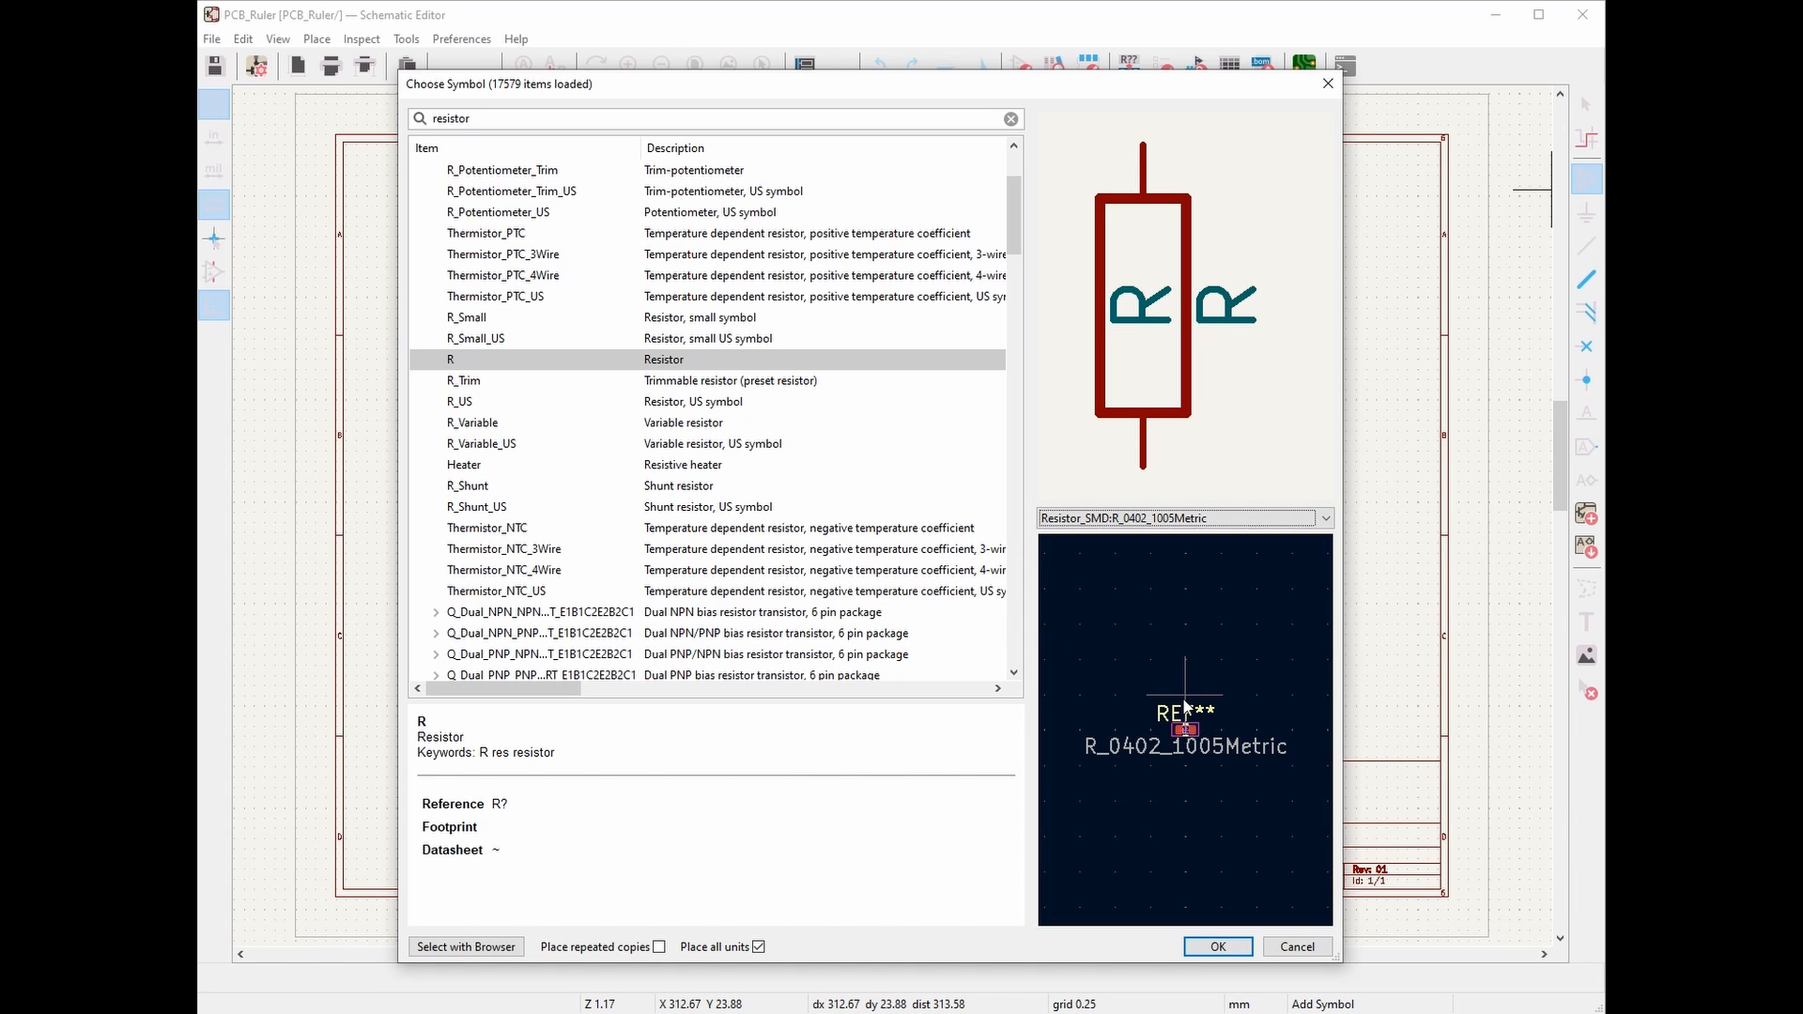
left_click(1218, 947)
left_click(441, 253)
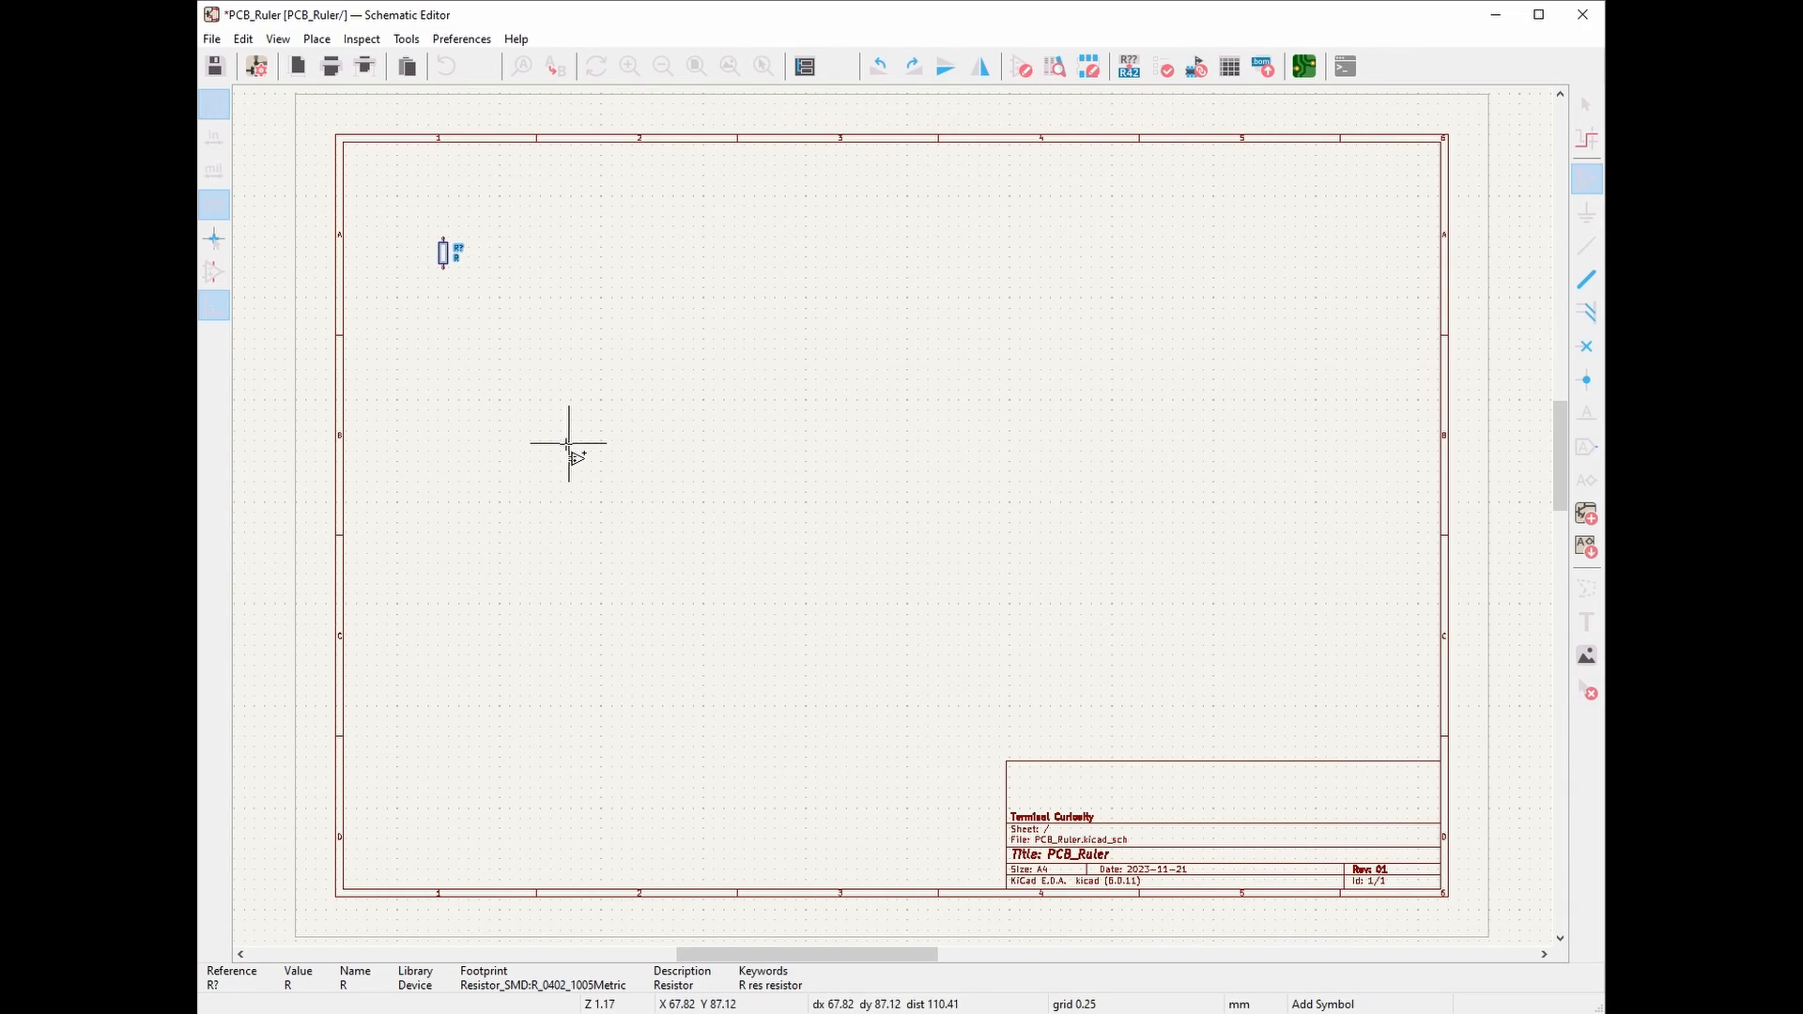
key("Escape")
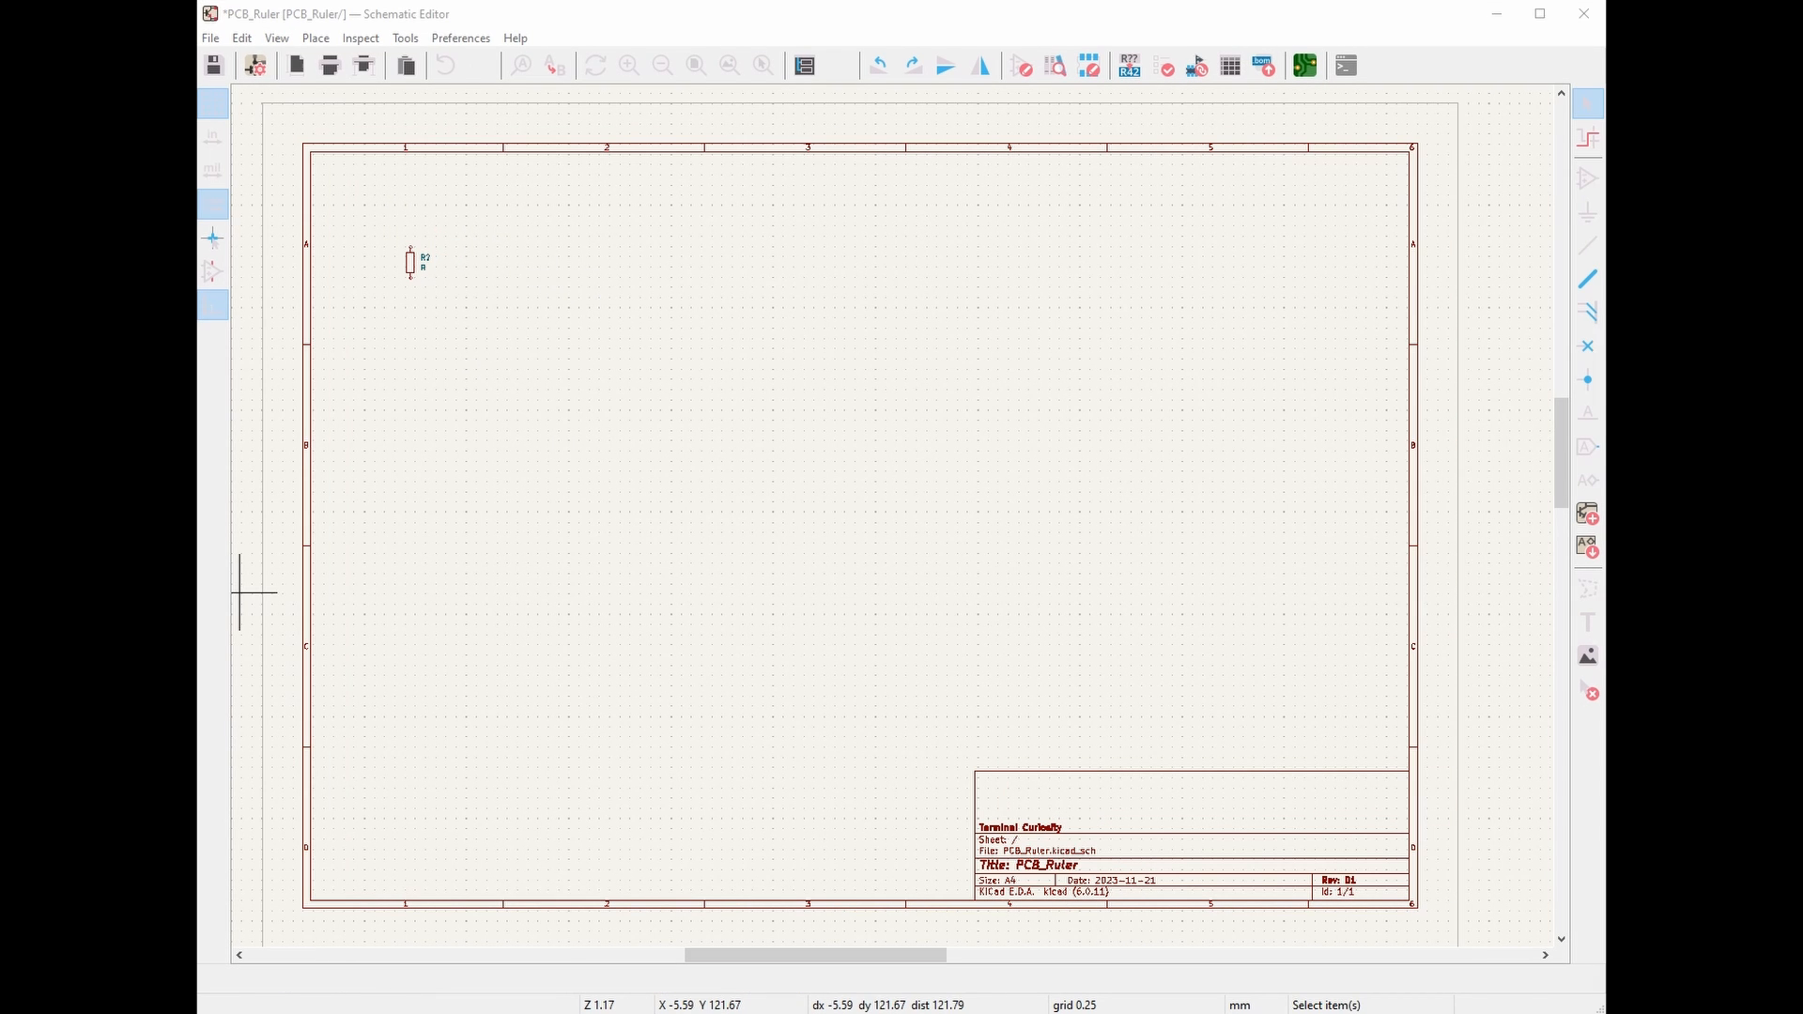
Search the schematic symbol libraries for "nixie" and close the symbol chooser without placing anything
left_click(1587, 179)
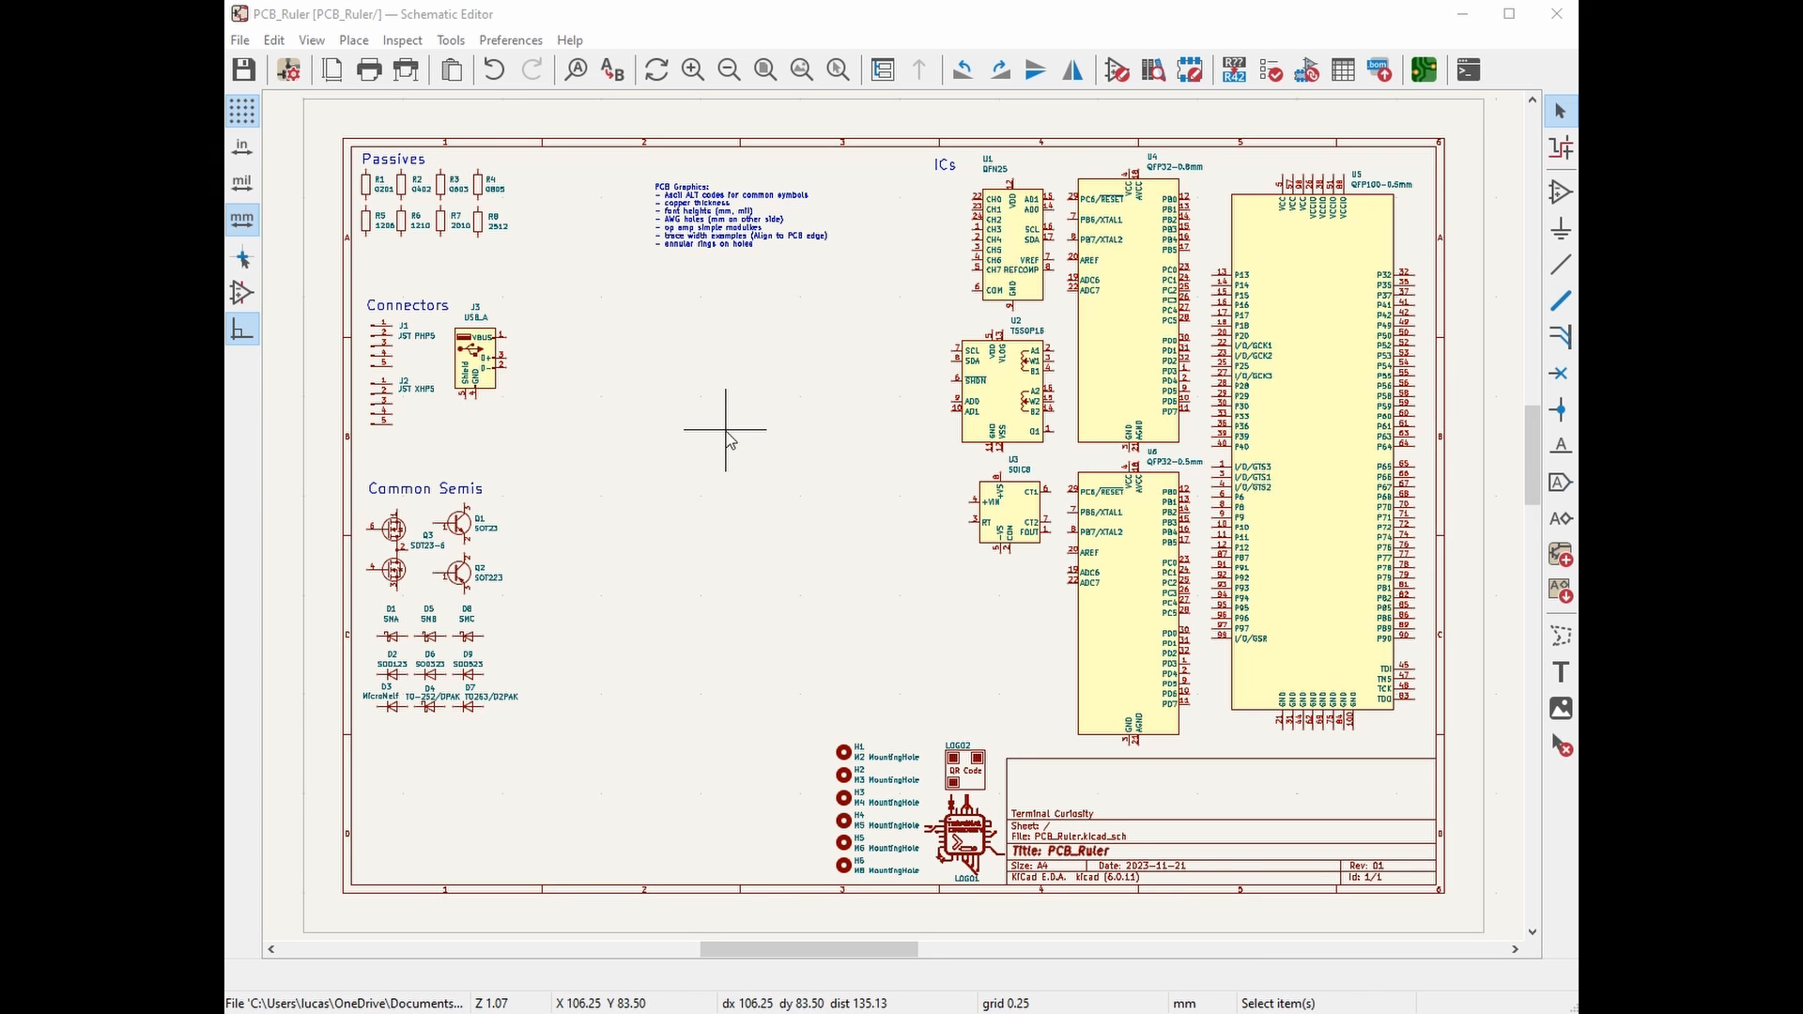
left_click(1561, 192)
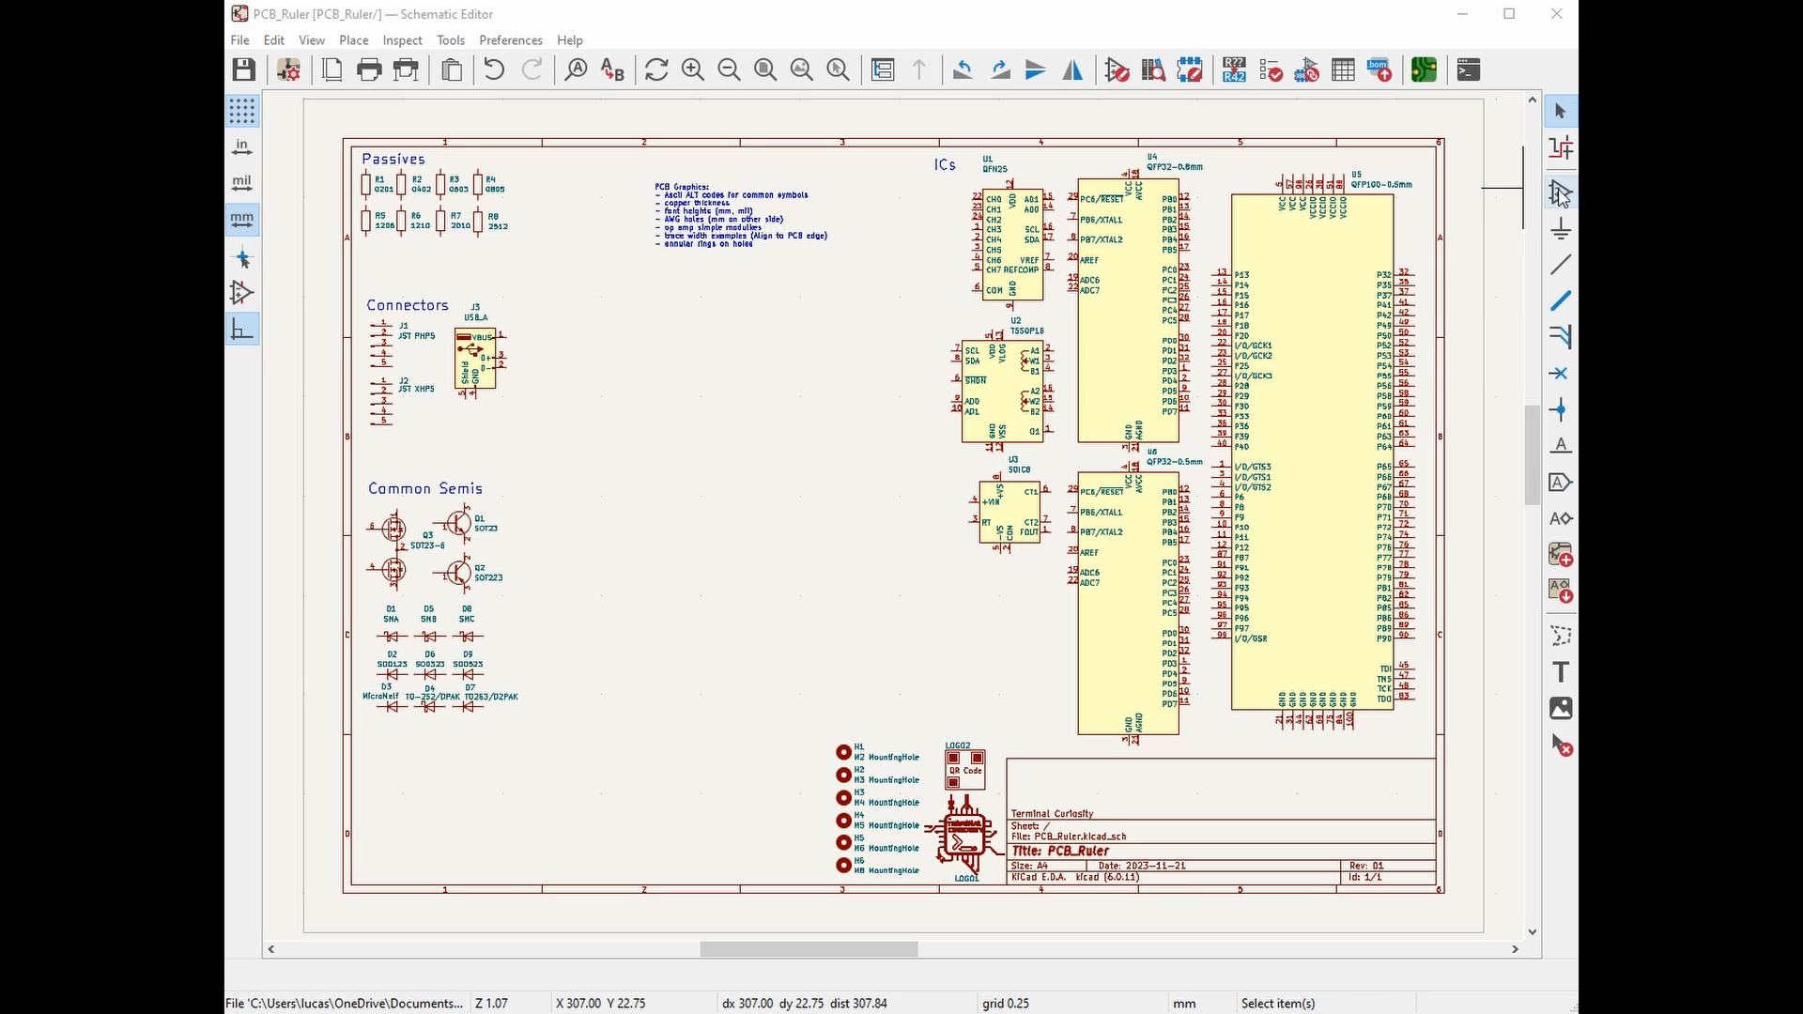
left_click(893, 447)
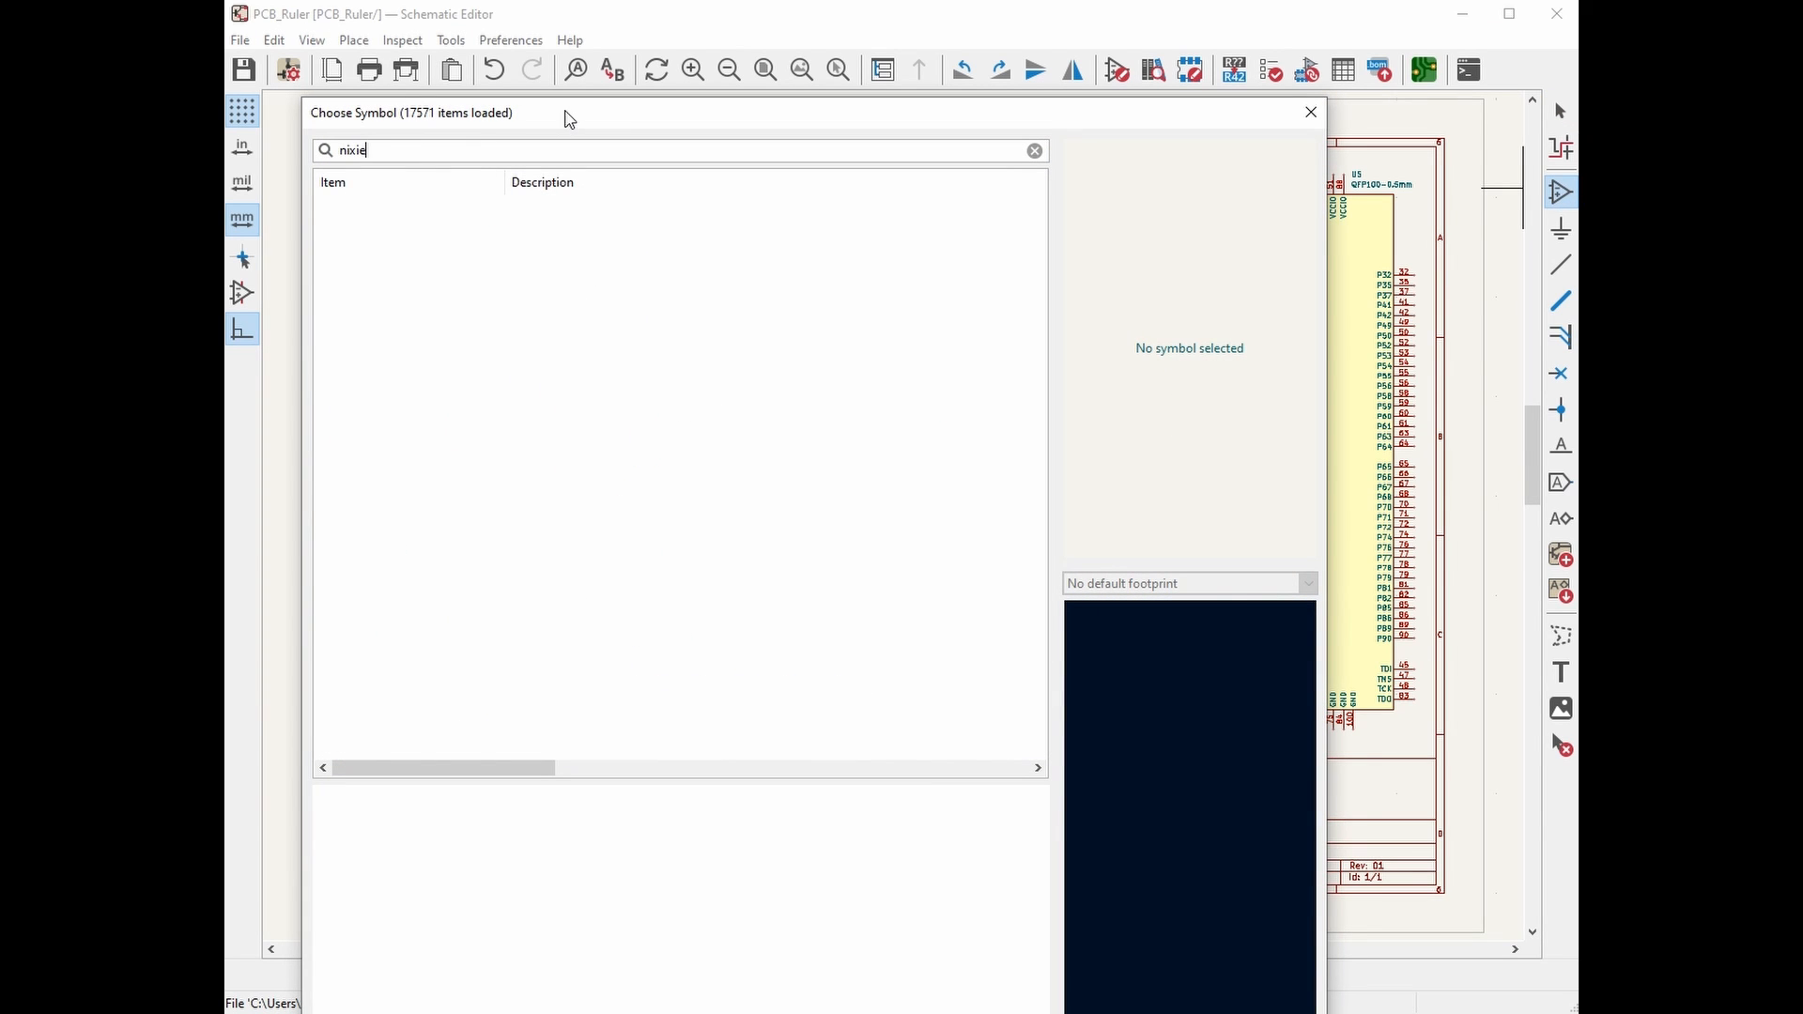
left_click_drag(568, 120, 618, 69)
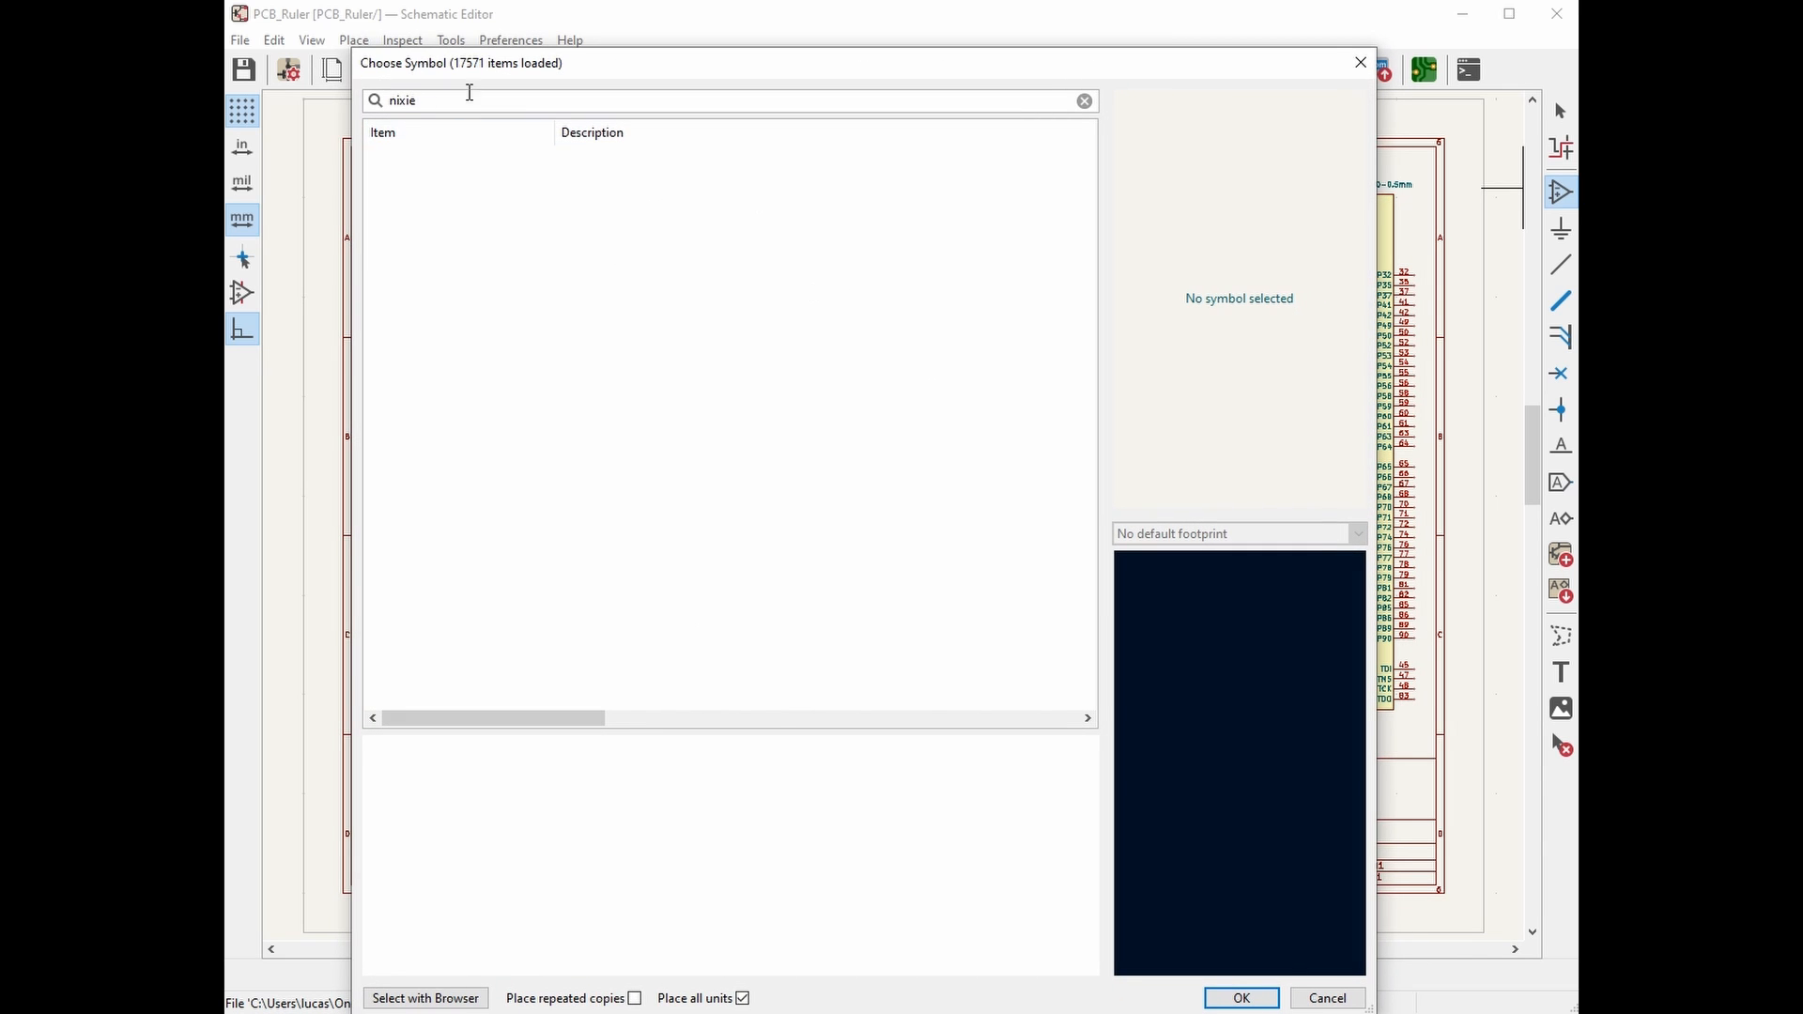
left_click(1327, 997)
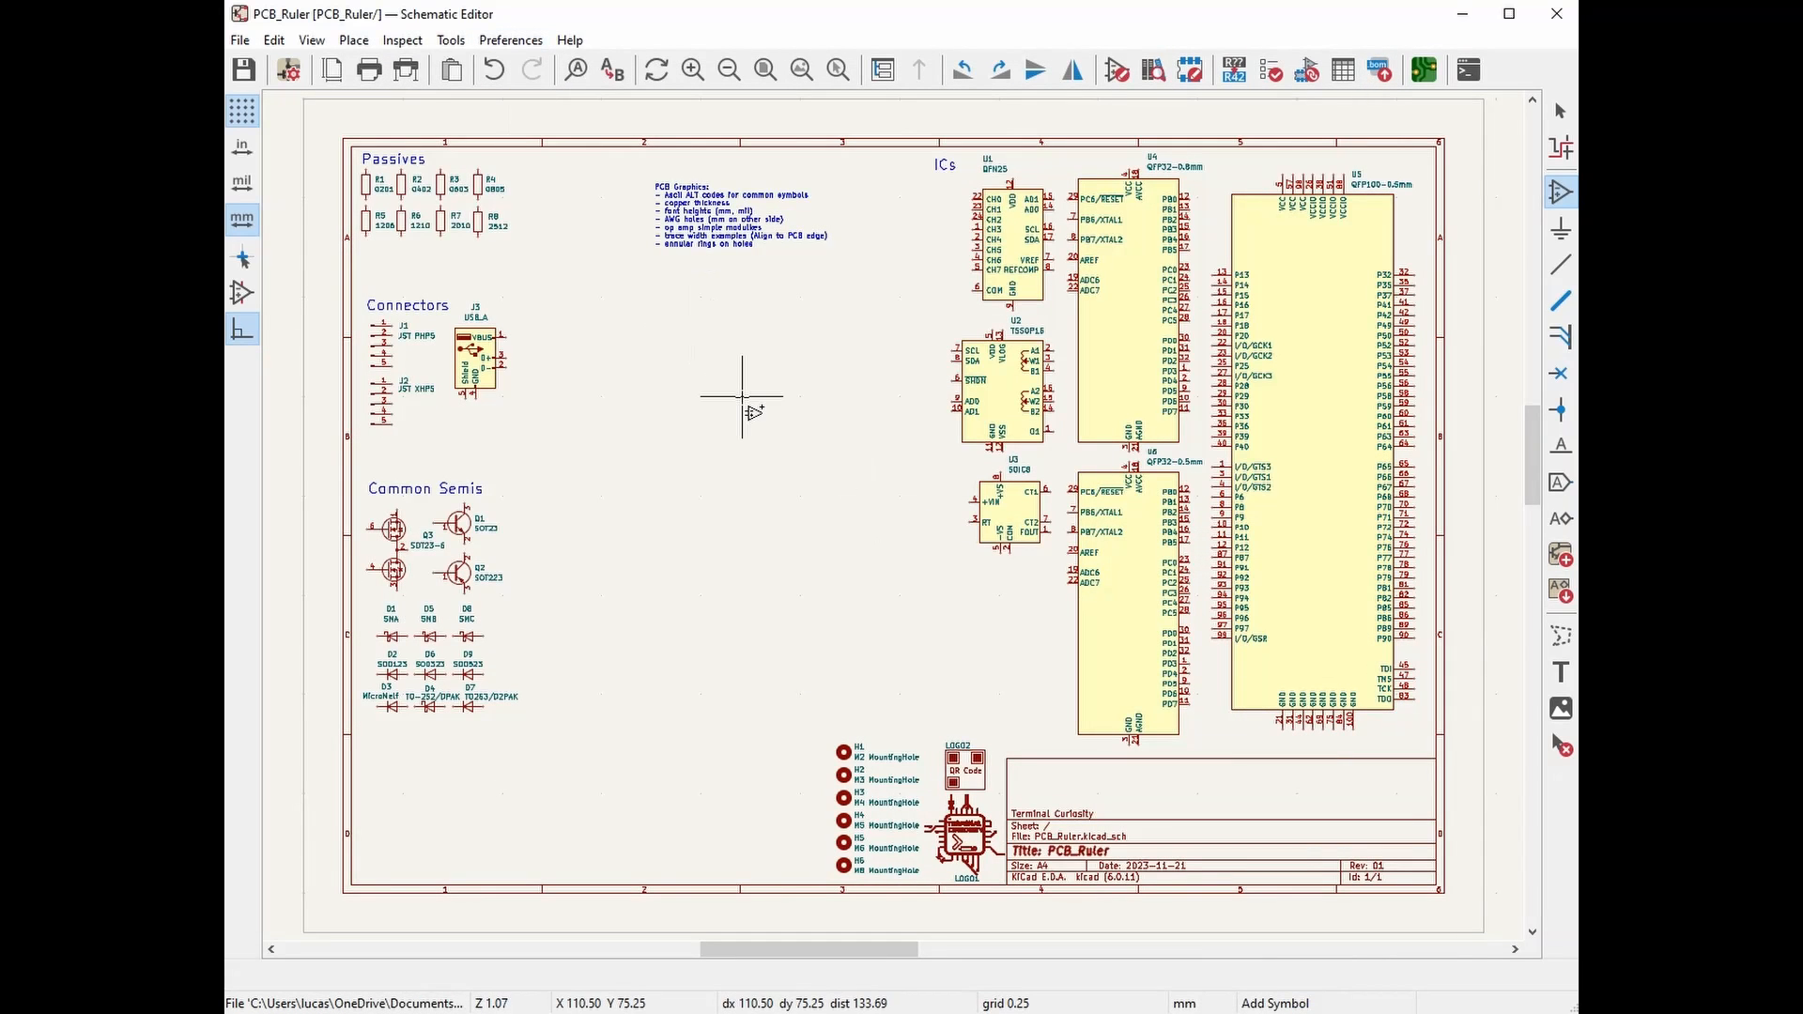
Switch to the KiCad project manager and open the Symbol Editor
key("alt+Tab")
key("Tab")
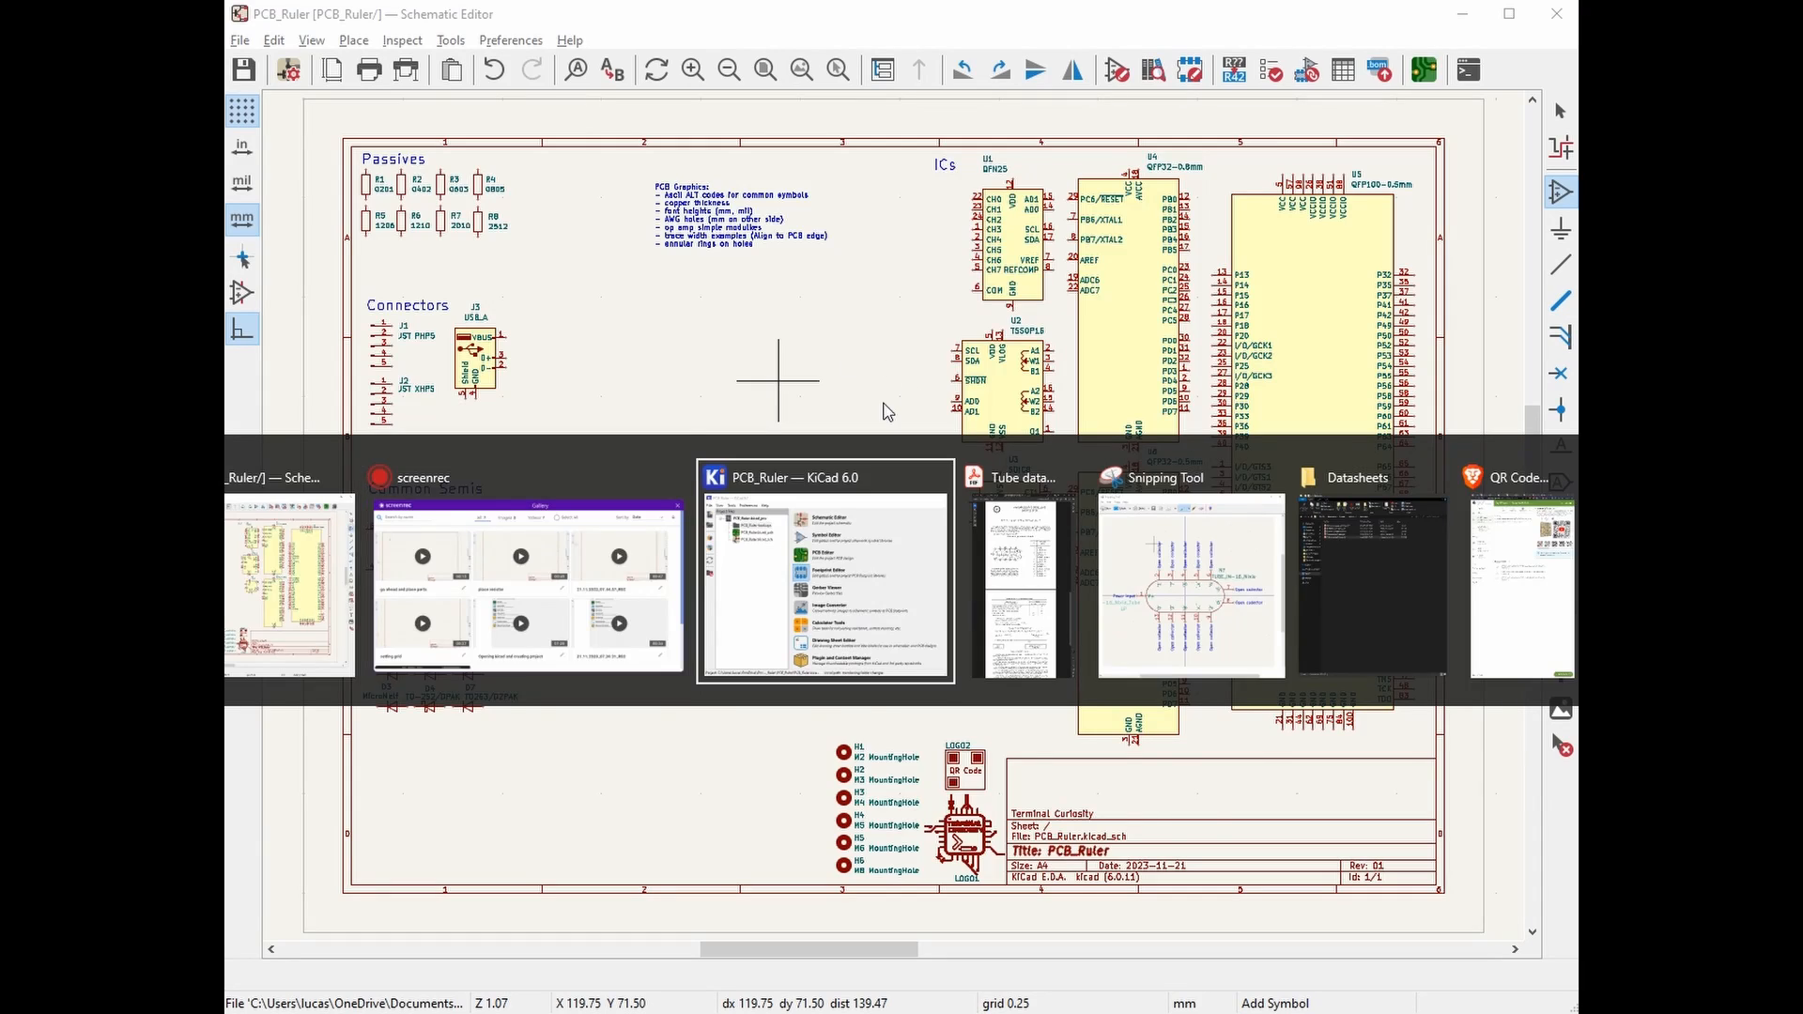
left_click_drag(797, 166, 874, 190)
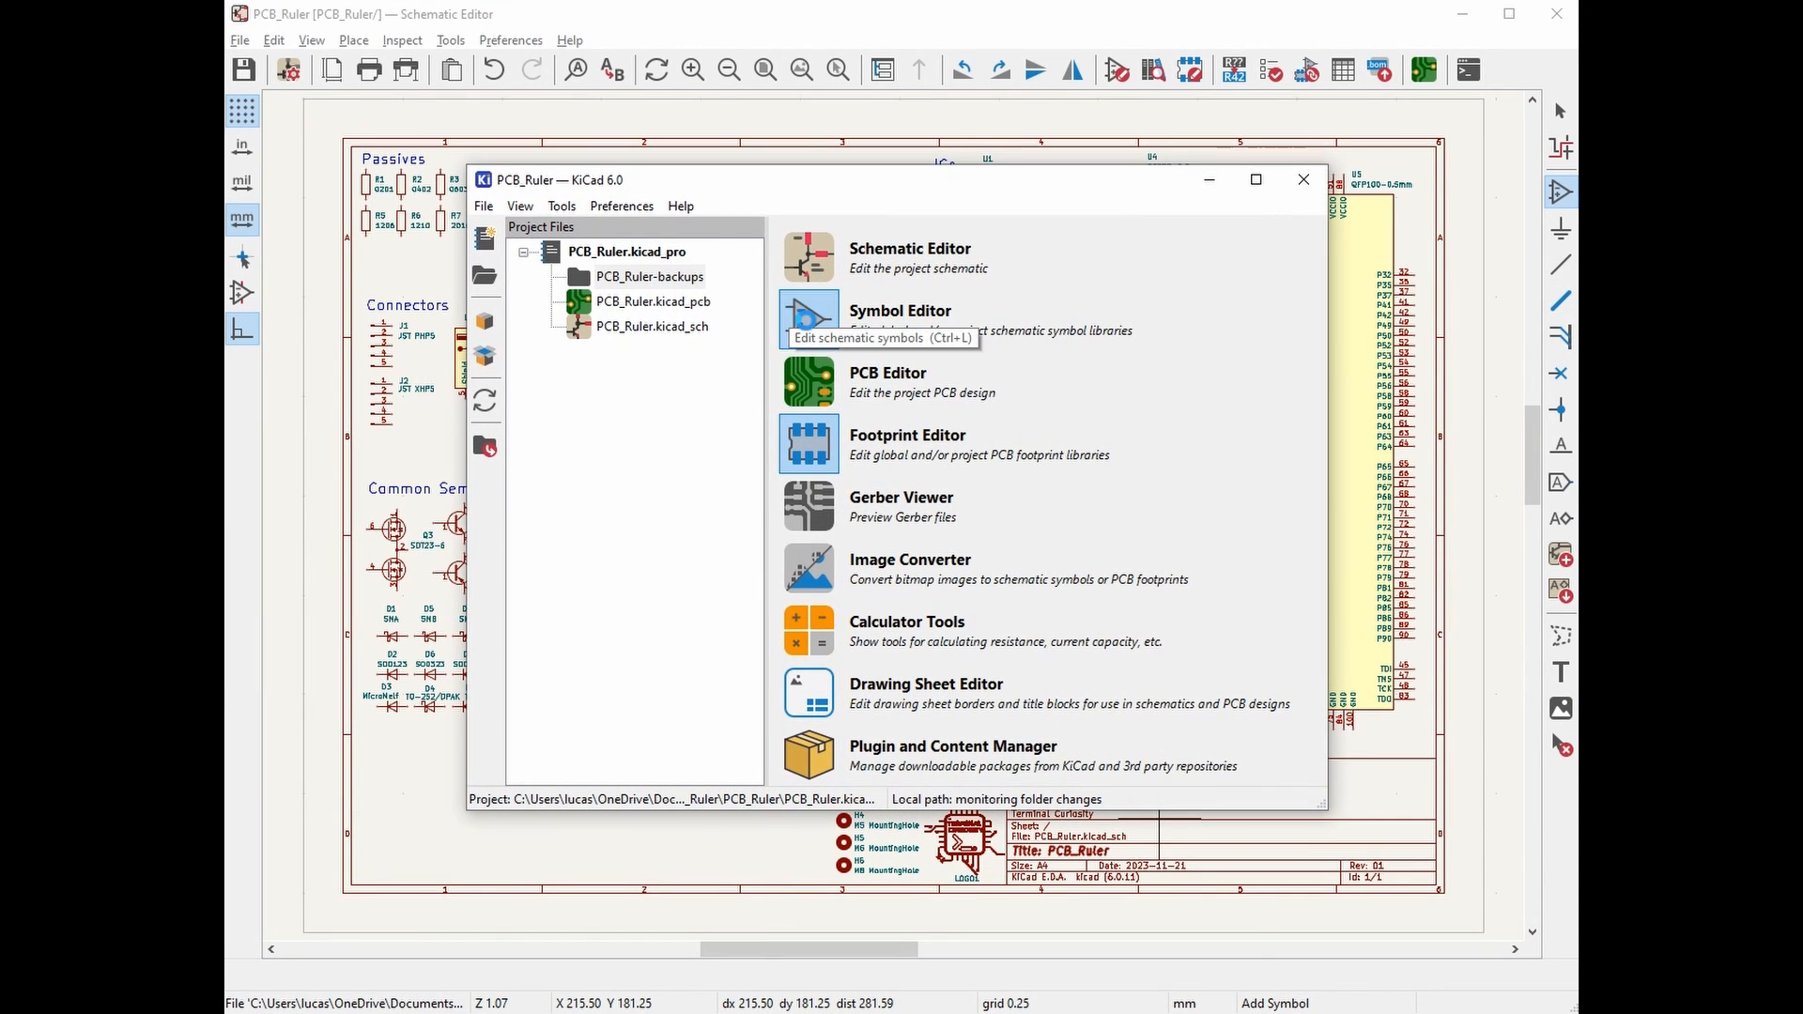
left_click(806, 324)
Create a new symbol library named Nixie-tube in the project library table, saved in the PCB_Ruler folder
left_click(239, 41)
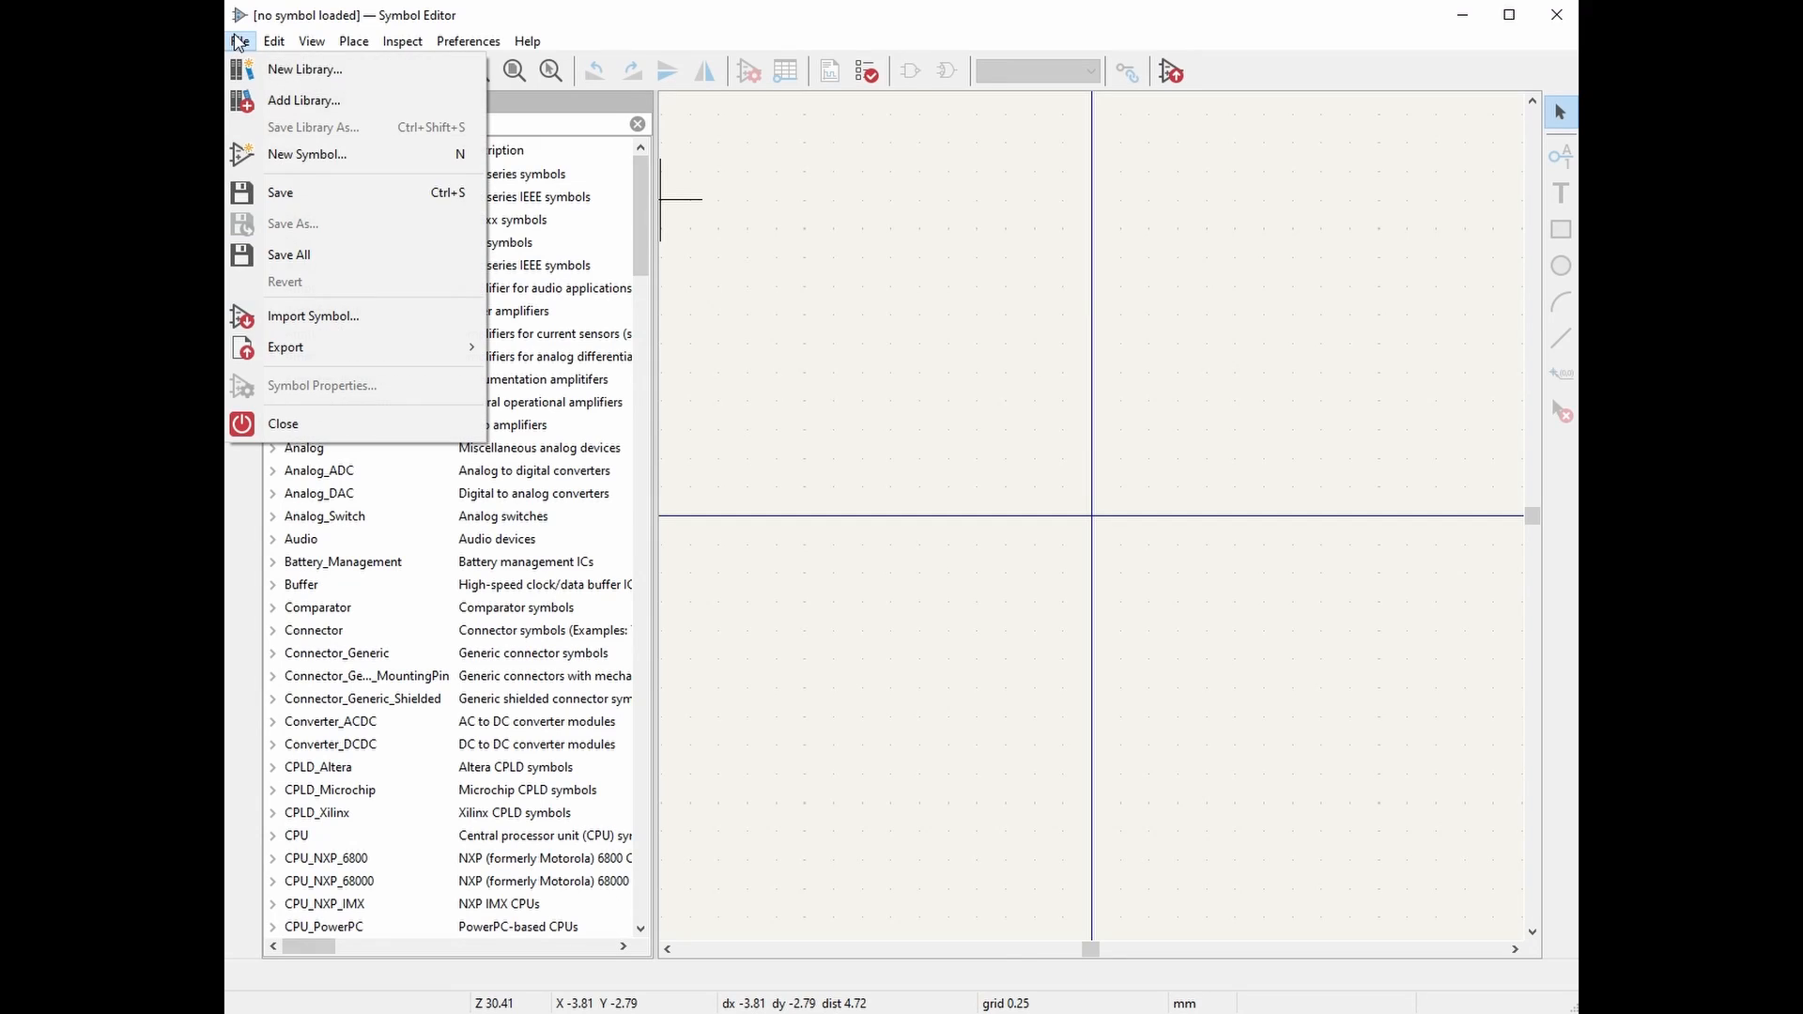
left_click(300, 69)
left_click(817, 518)
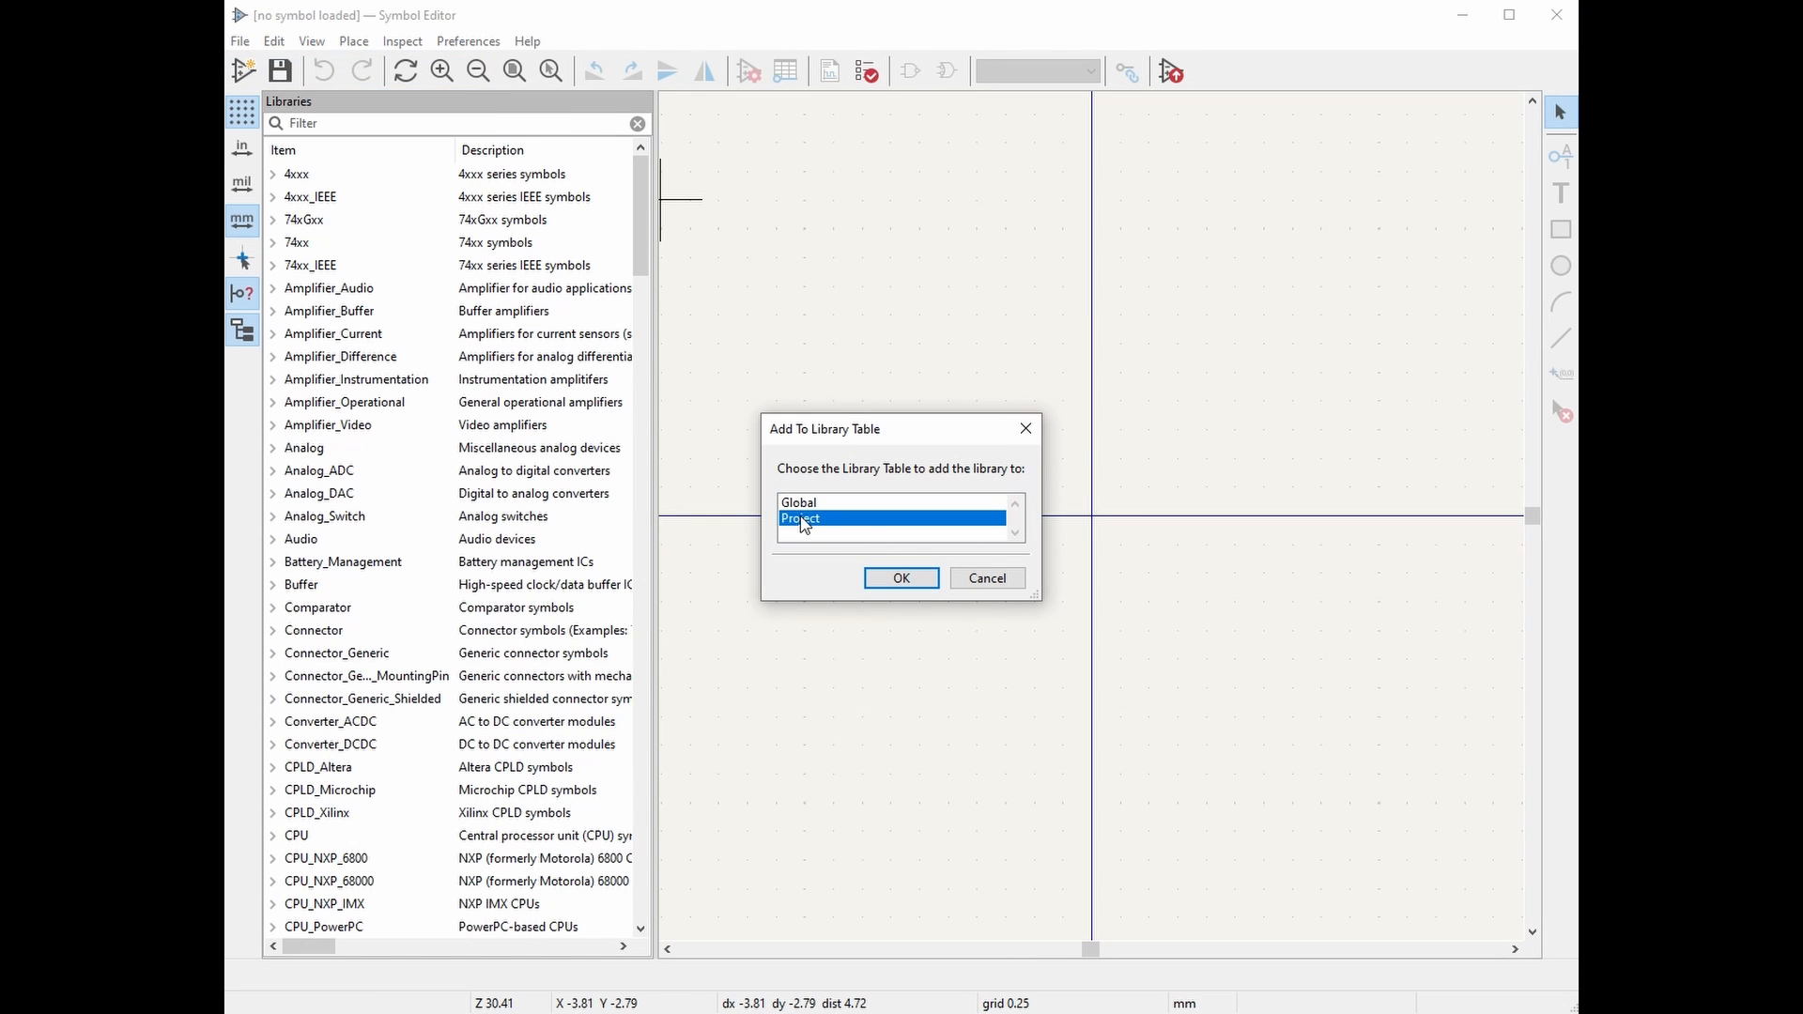
left_click(897, 576)
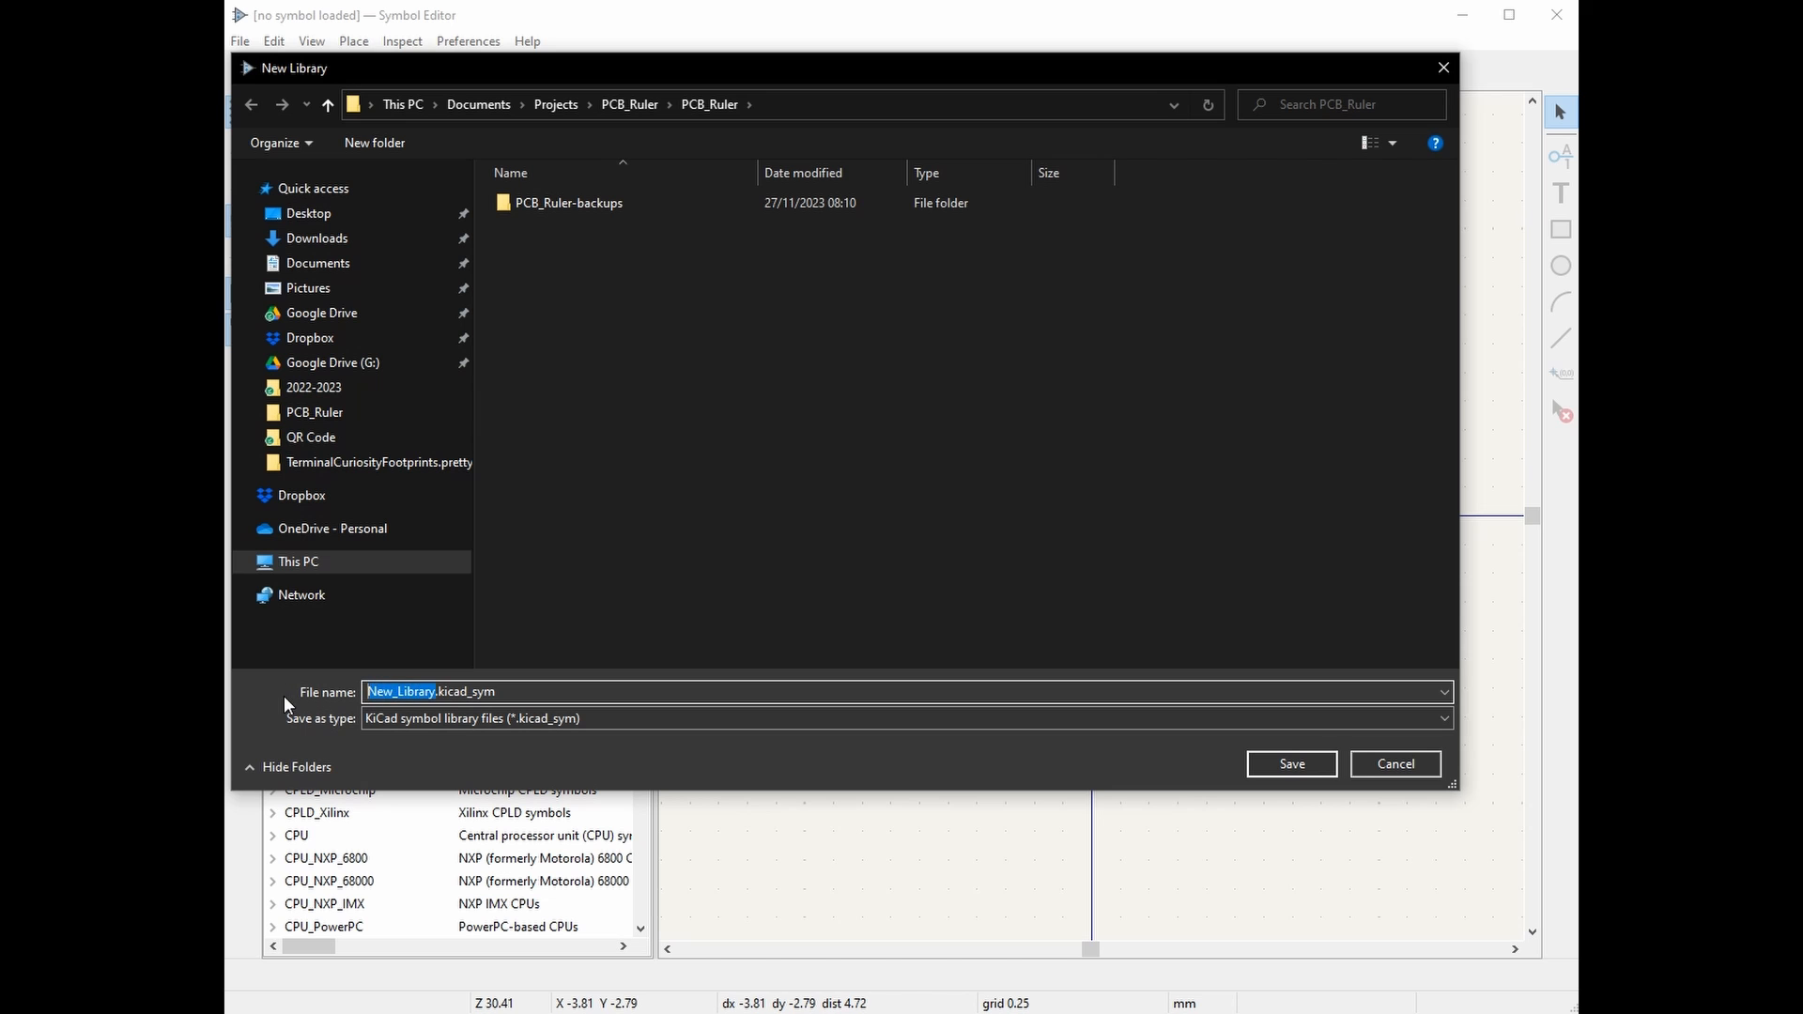
type("Nixie-tube")
left_click(1290, 765)
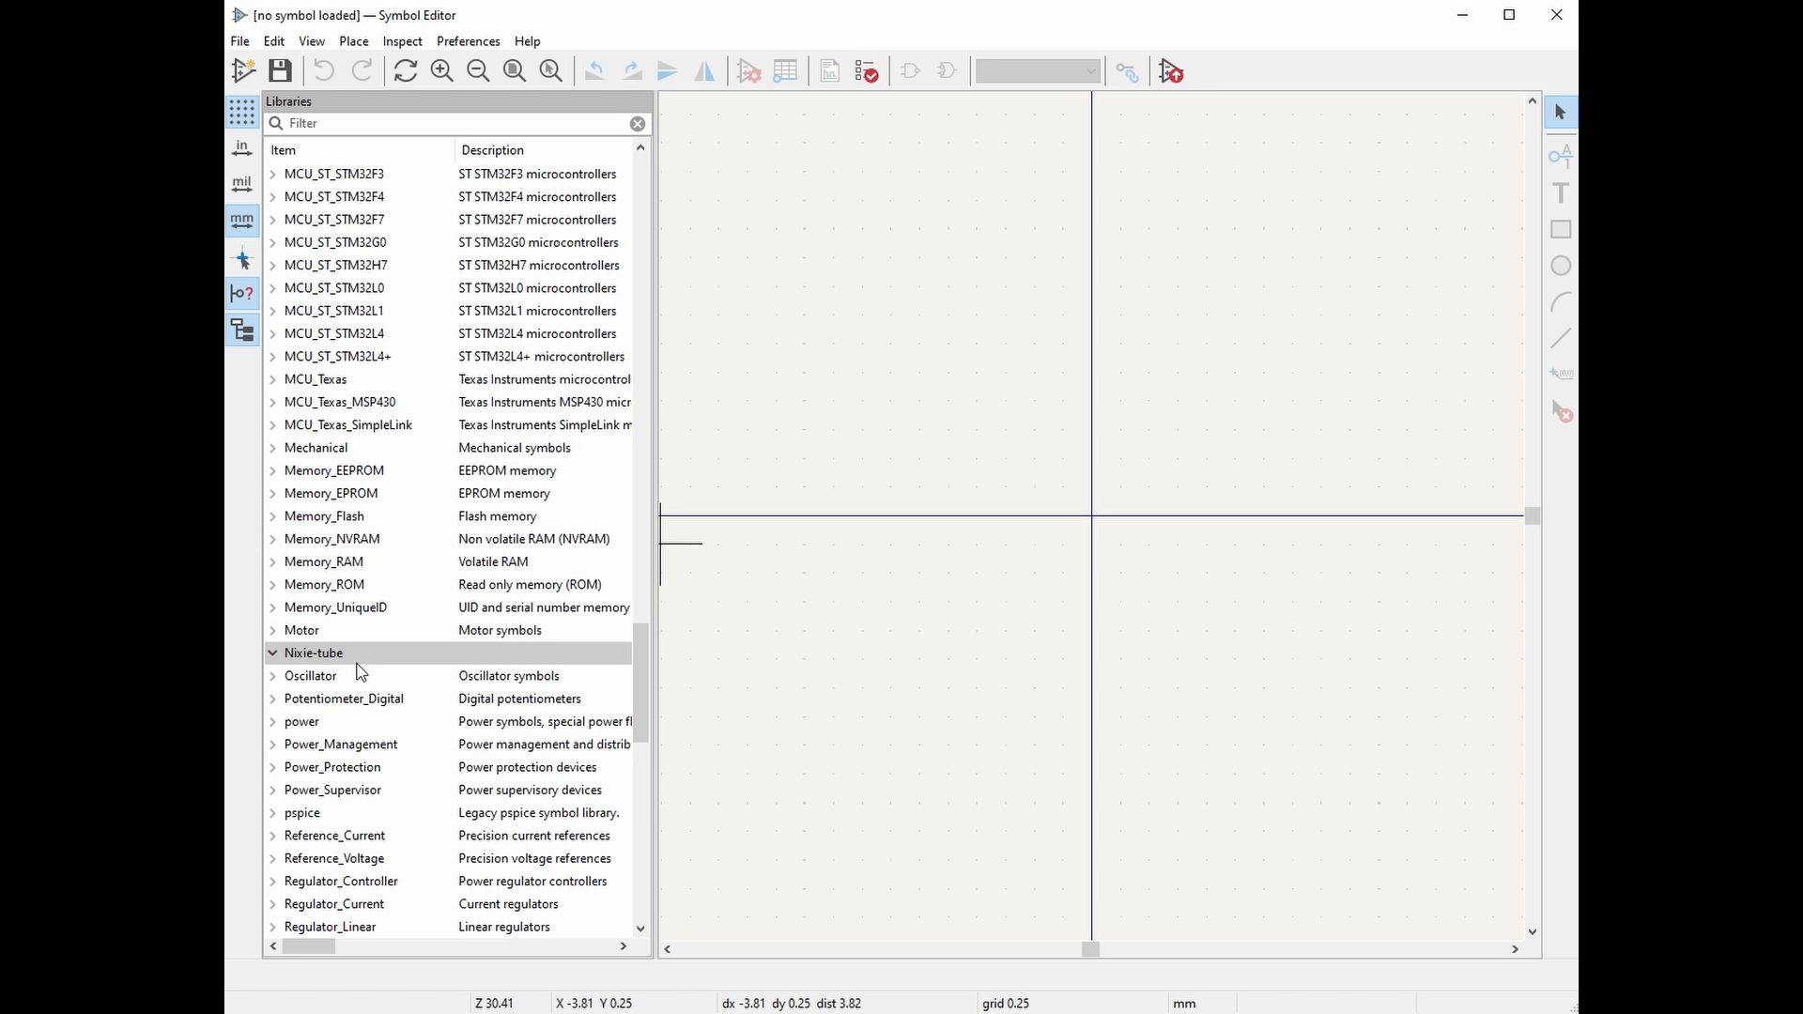
Create a symbol named in-16_nixie-tube in the Nixie-tube library with default reference designator U
right_click(342, 656)
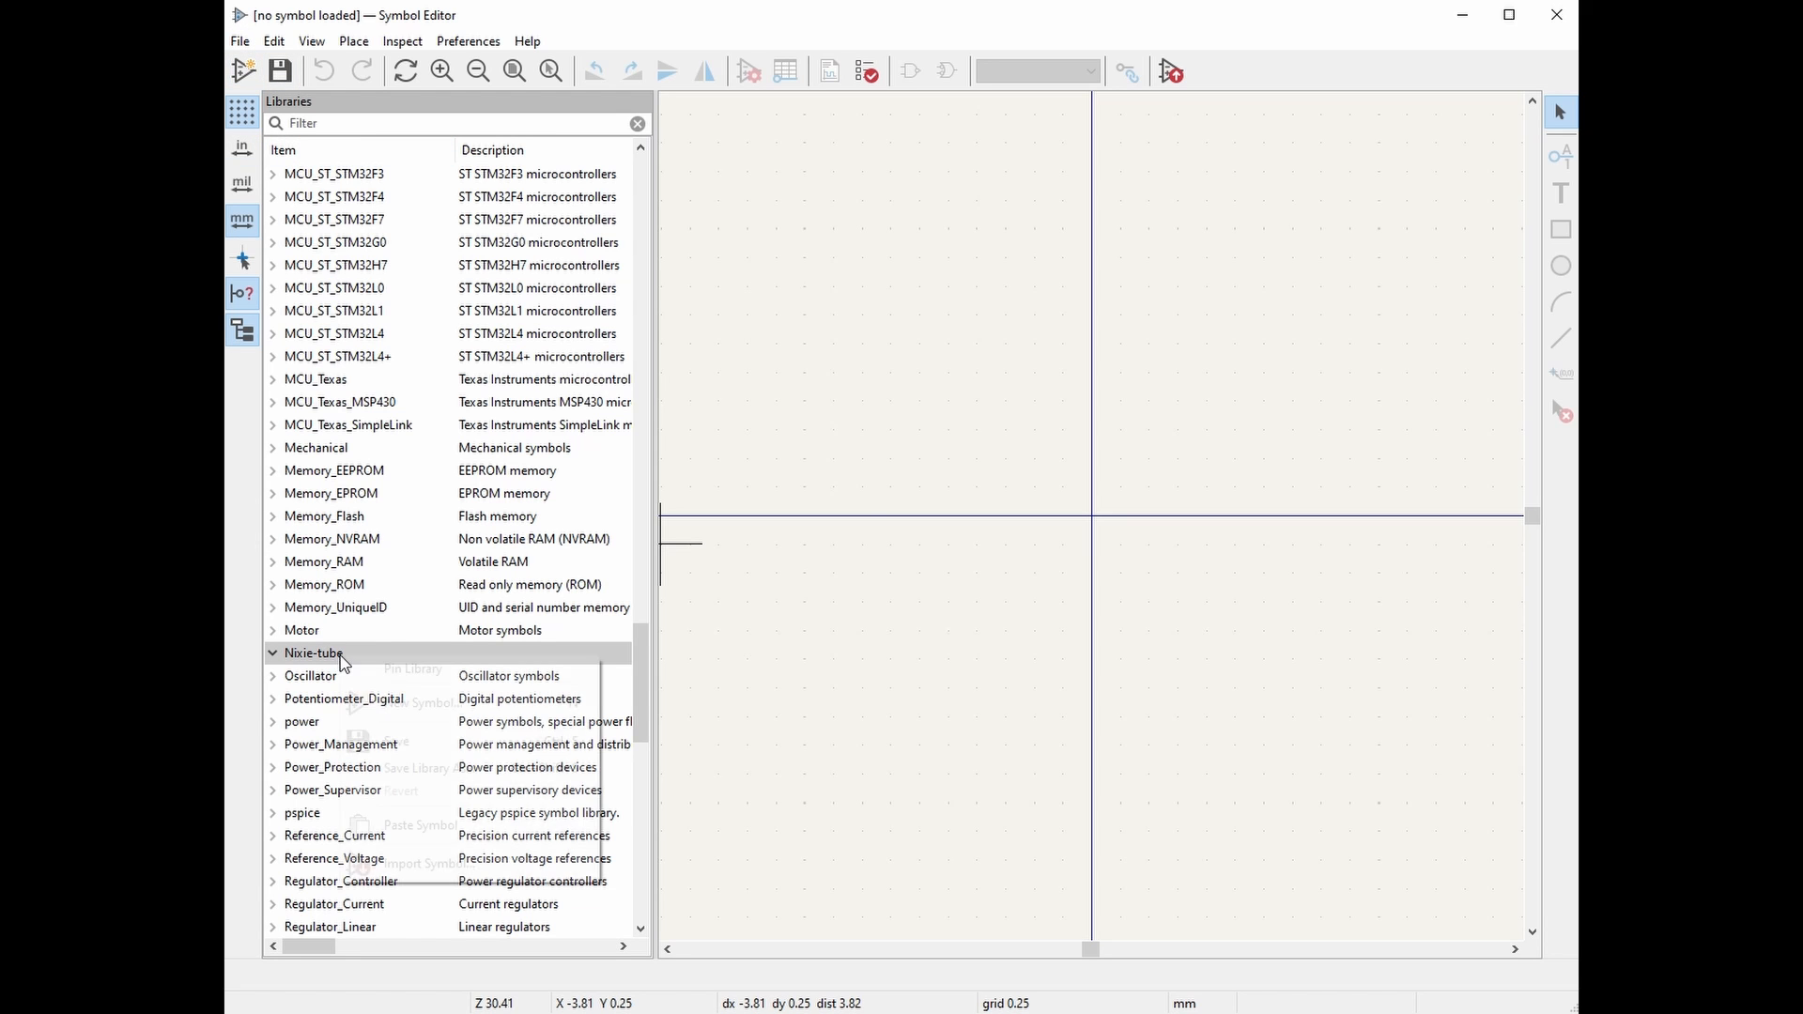
left_click(430, 703)
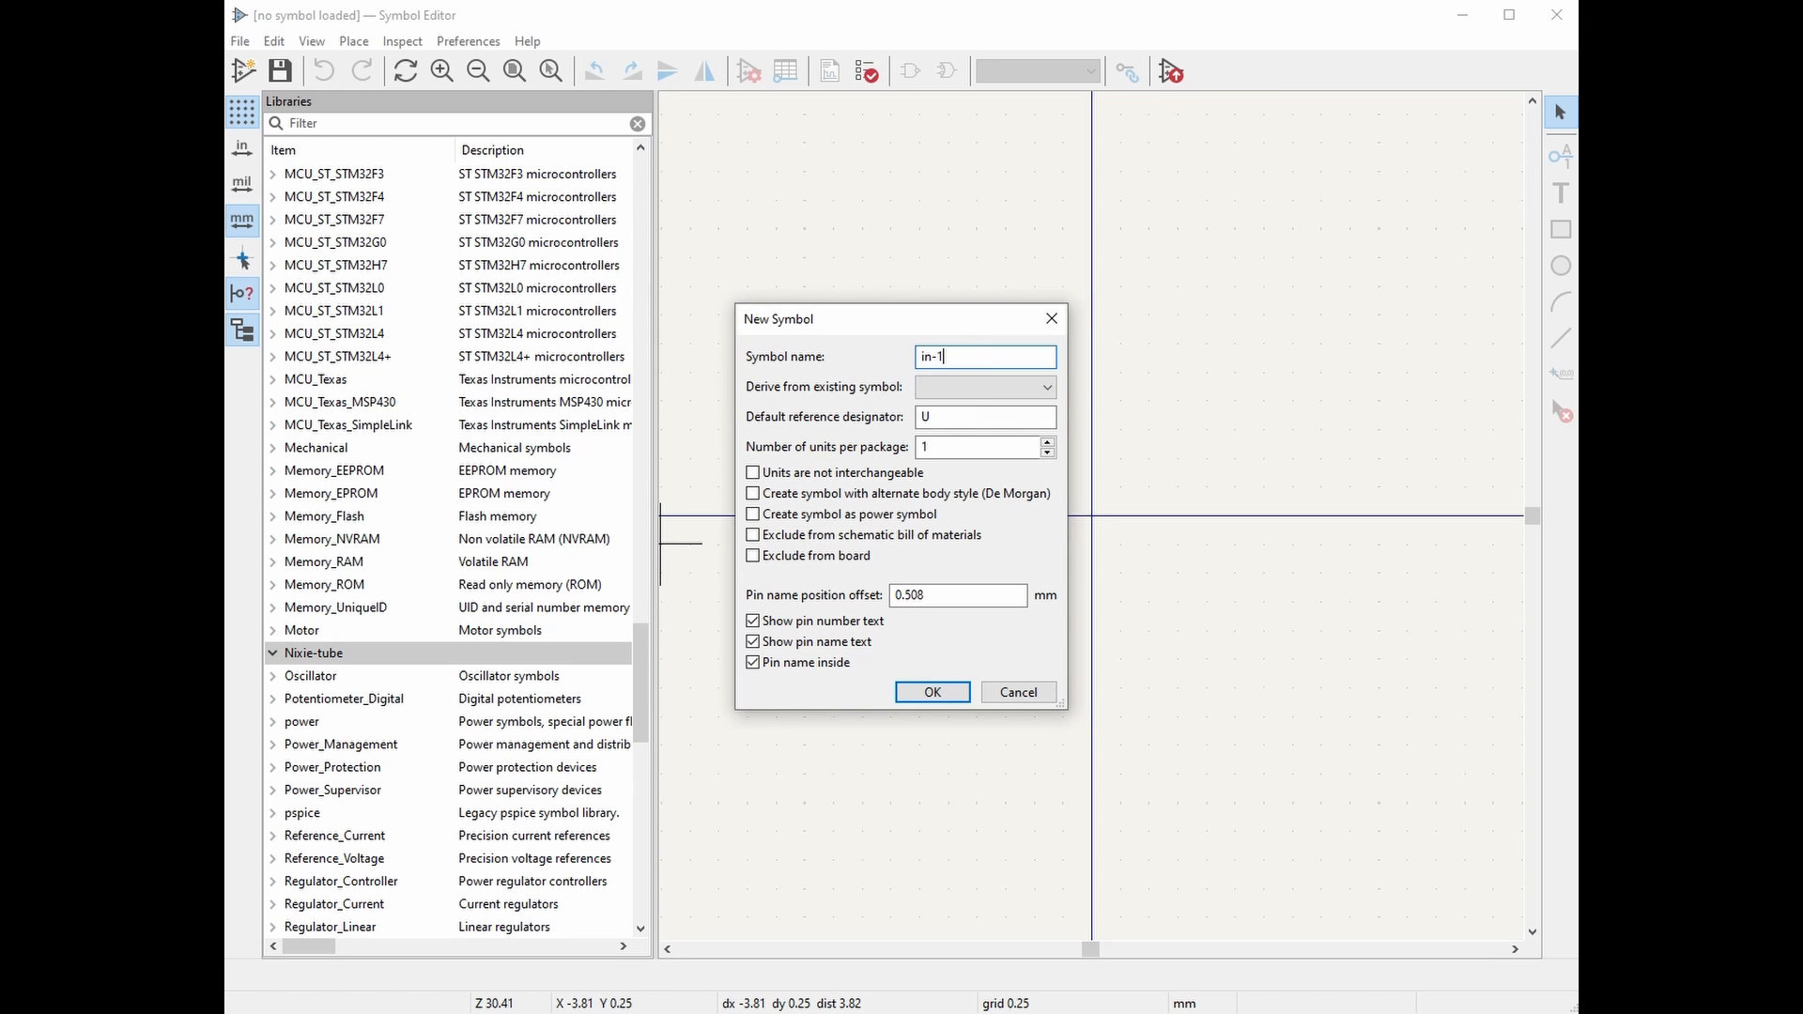
type("in-16_nixie-tube")
left_click_drag(956, 414, 1003, 428)
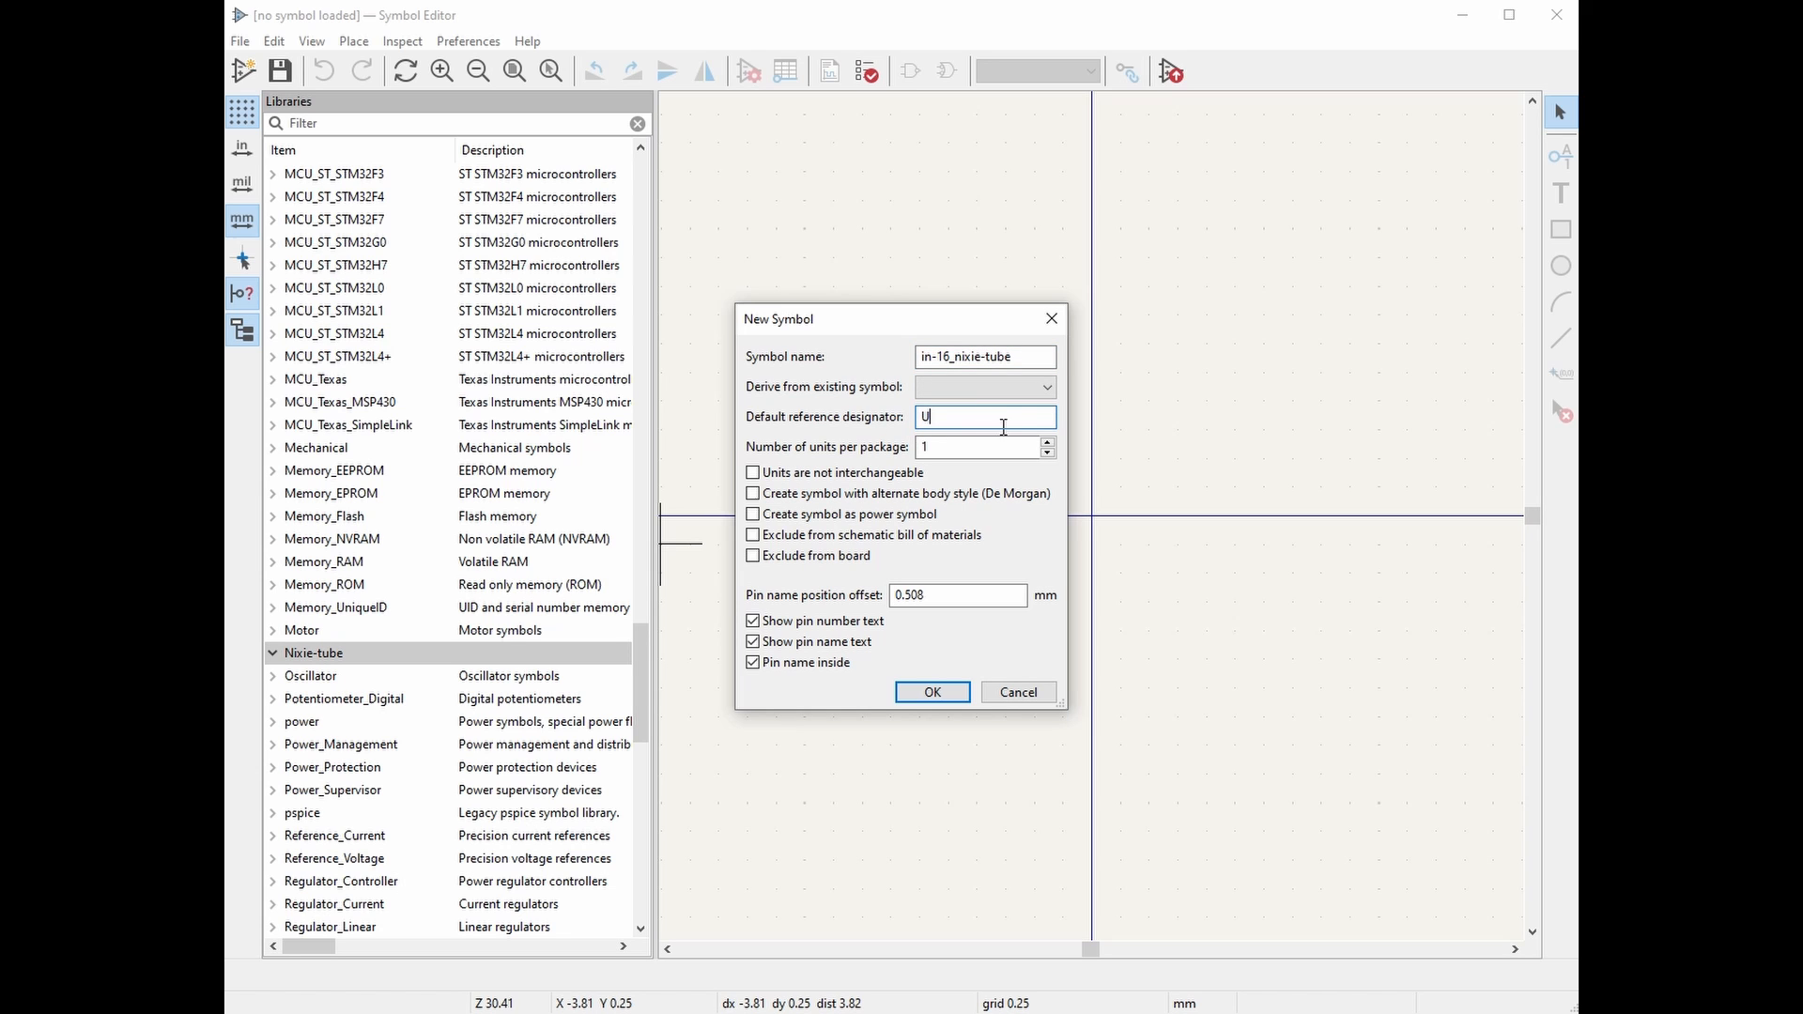
left_click(933, 693)
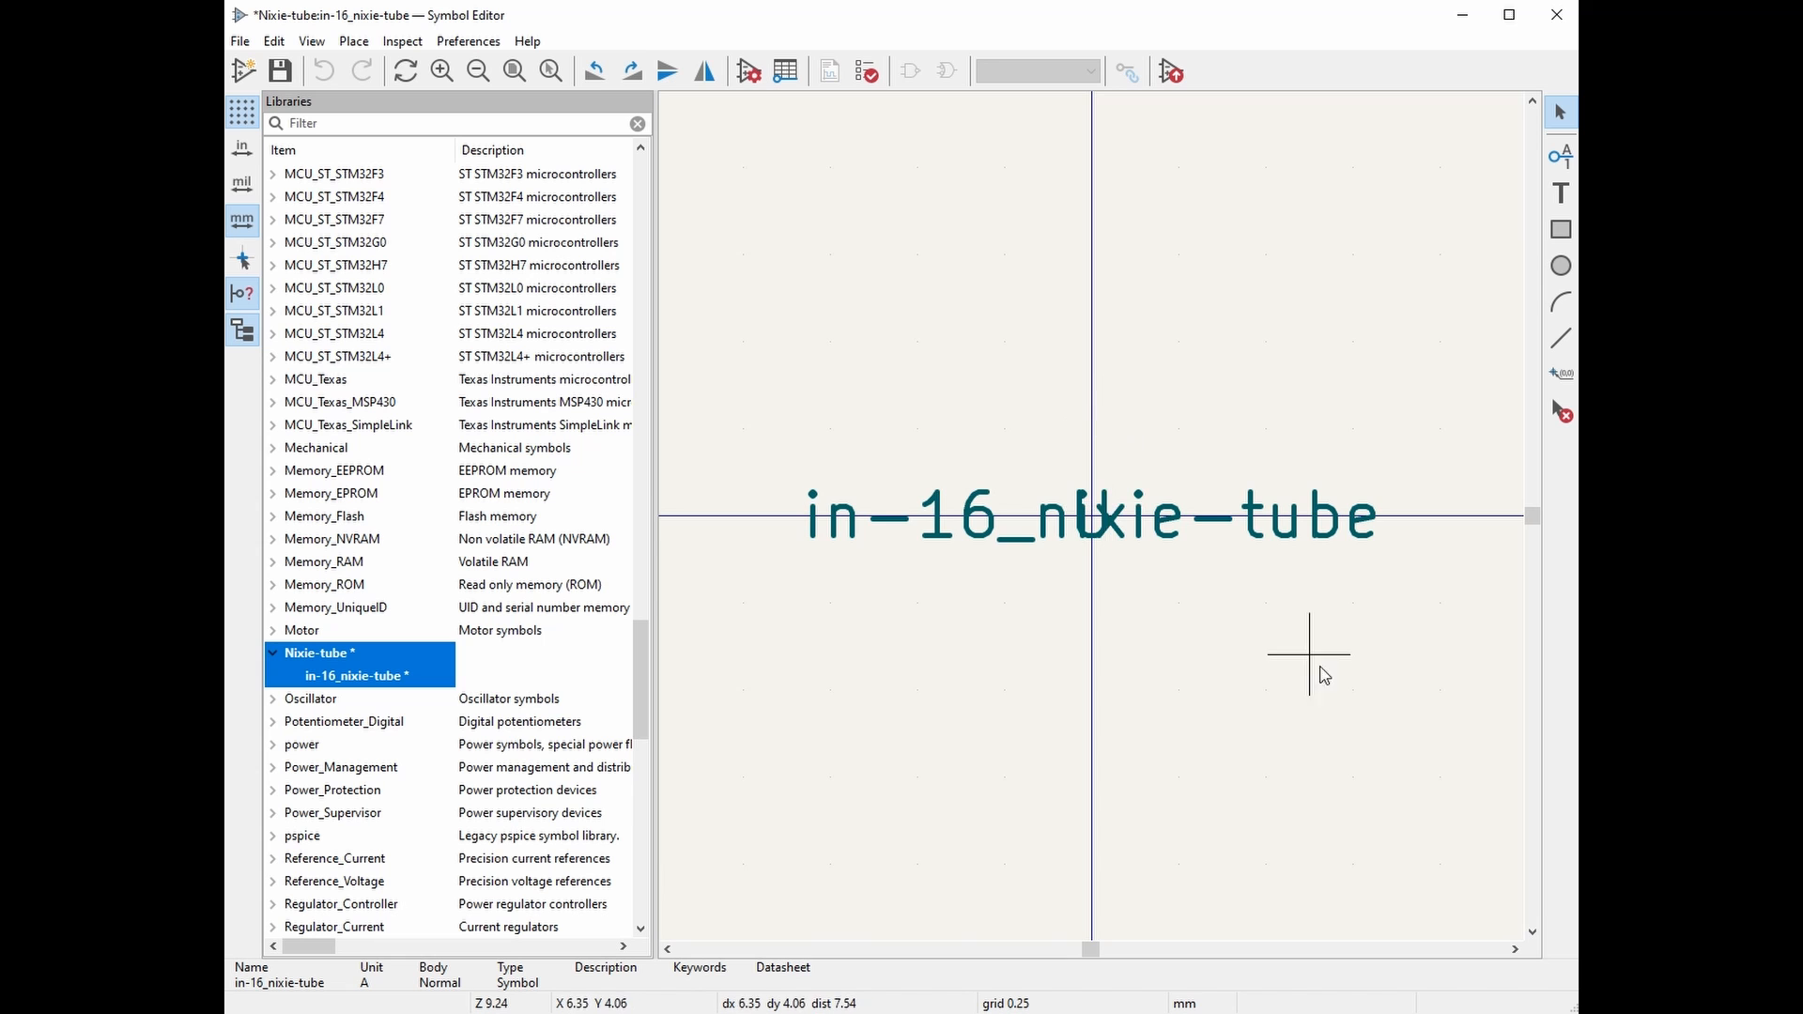
Move the symbol's name and reference texts together below the origin to clear the drawing area
scroll(1287, 653, "down", 1)
middle_click_drag(1038, 493, 1117, 576)
left_click_drag(1232, 603, 892, 422)
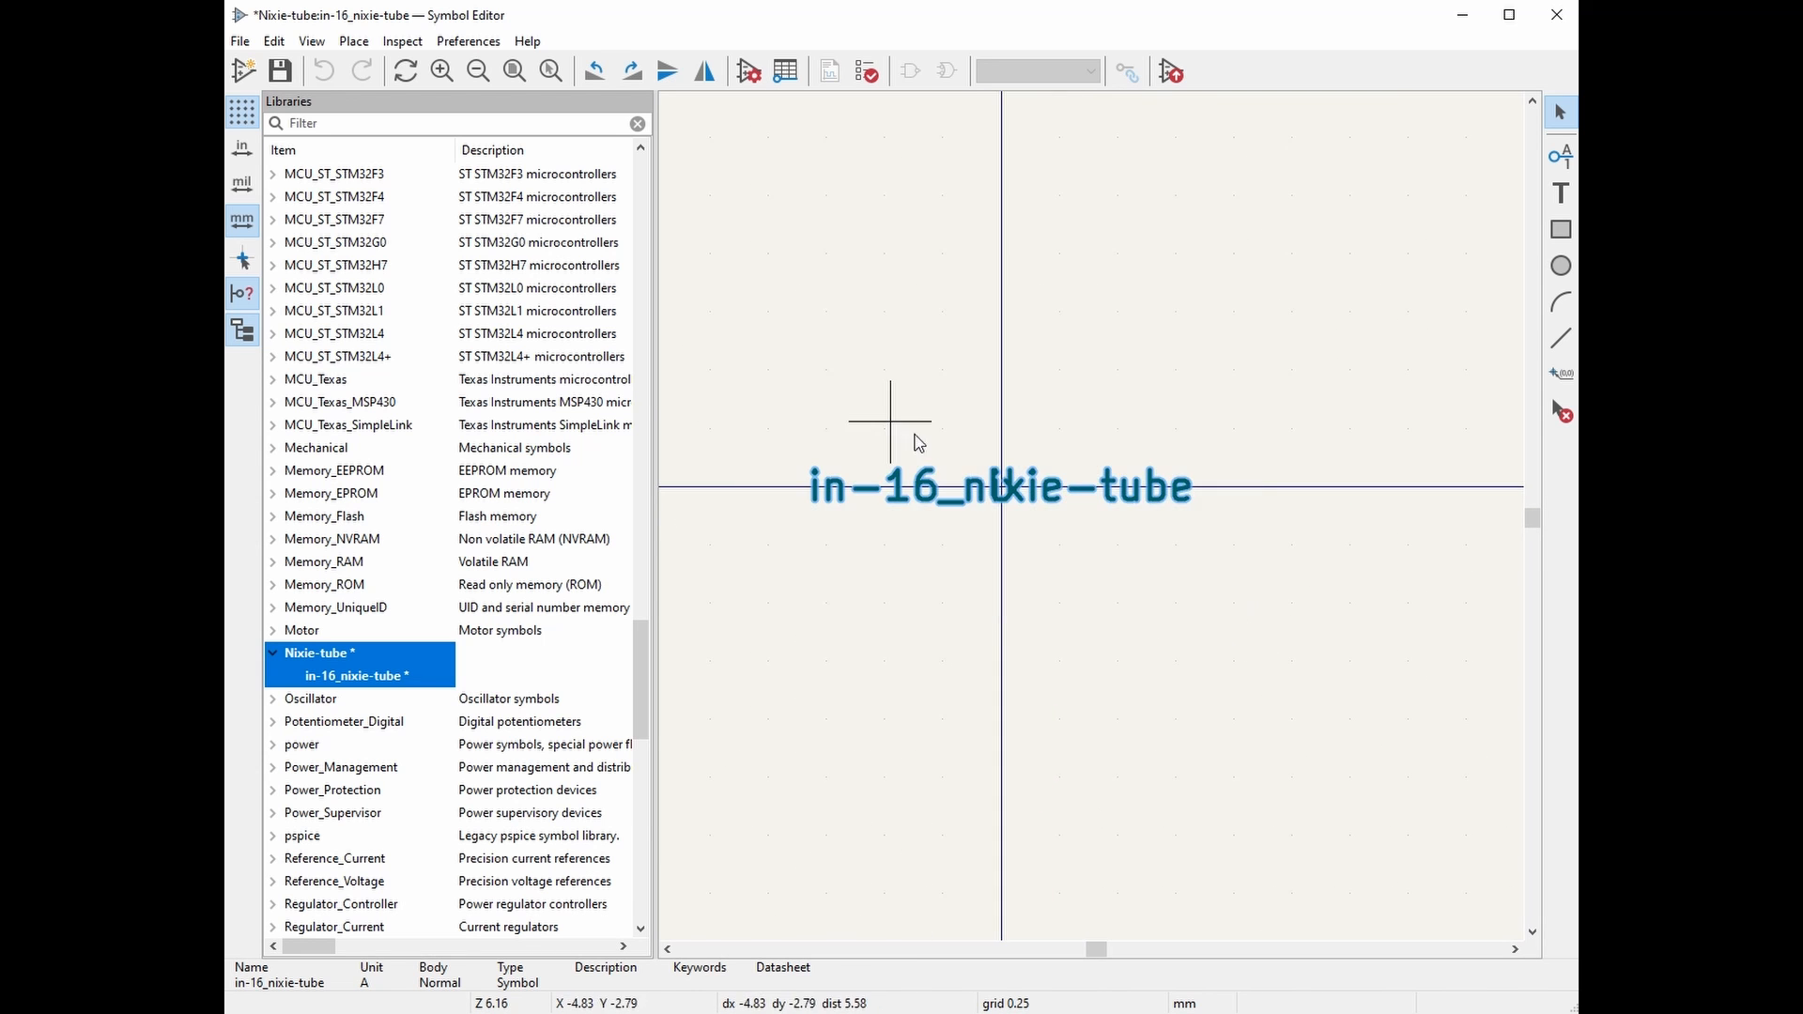
left_click_drag(992, 496, 1118, 795)
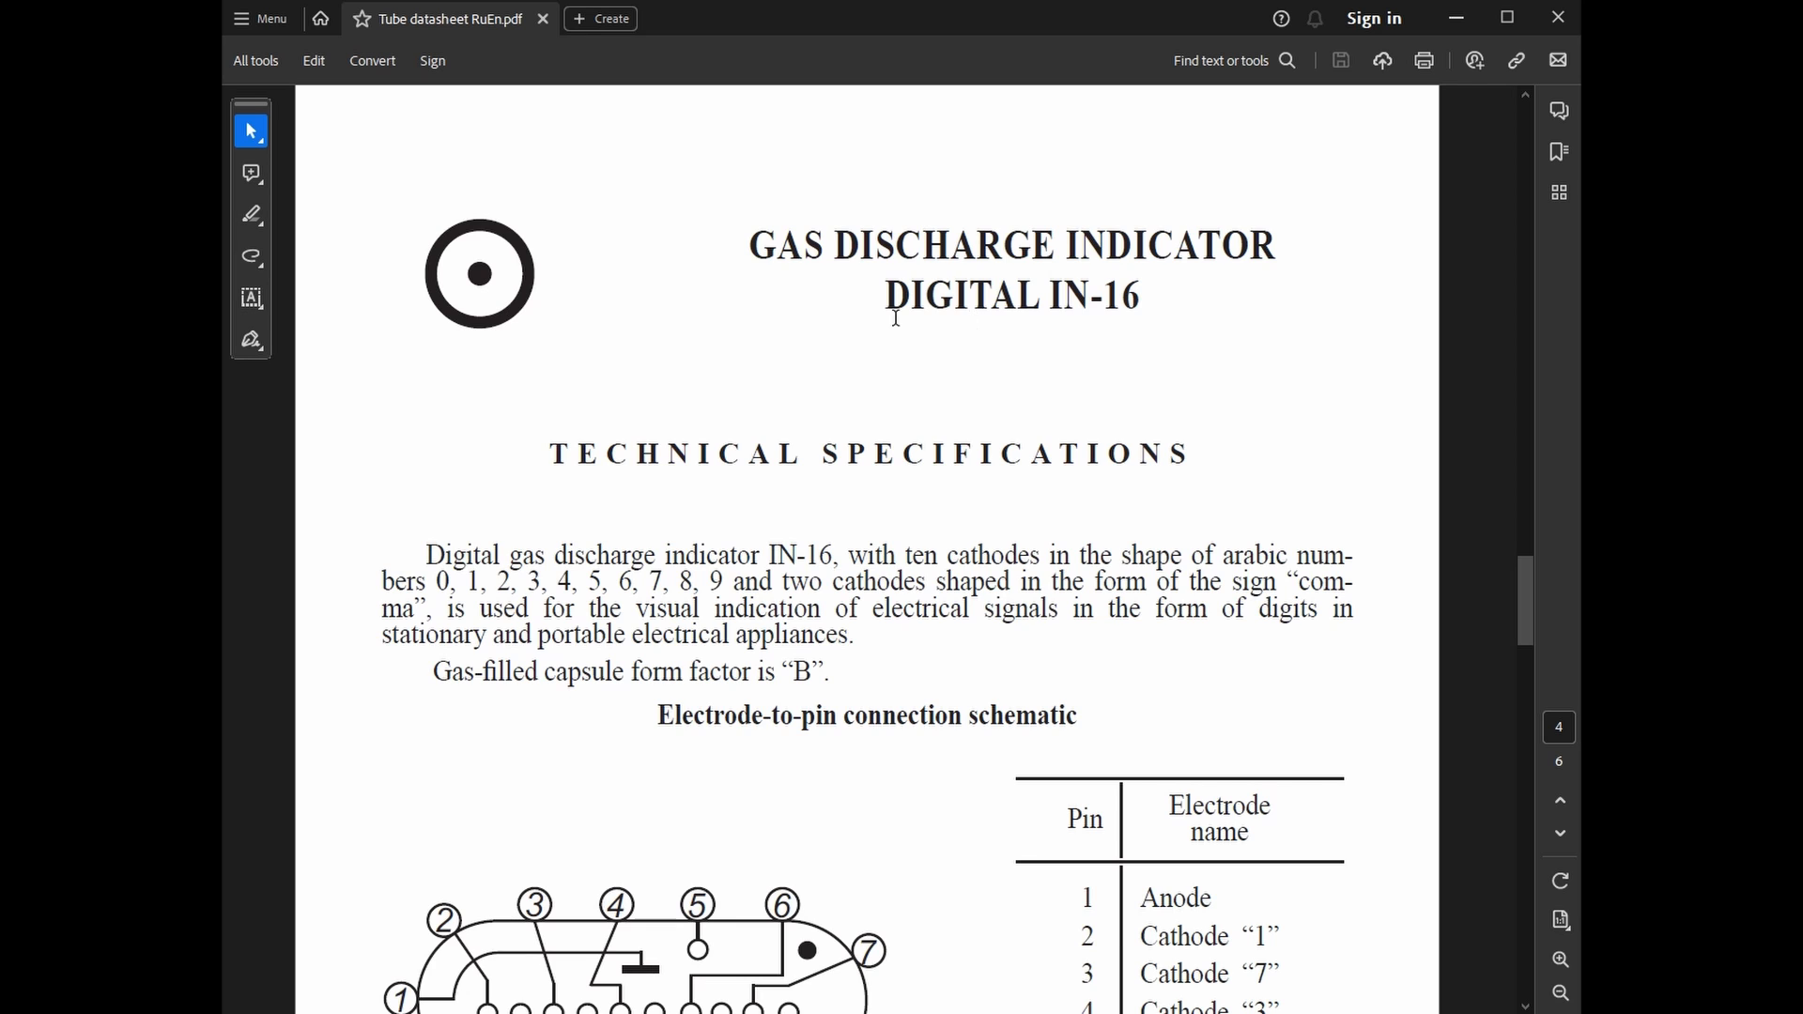
Examine the IN-16 electrode-to-pin schematic and pin table in the tube datasheet PDF, then return to the Symbol Editor
scroll(905, 320, "down", 5)
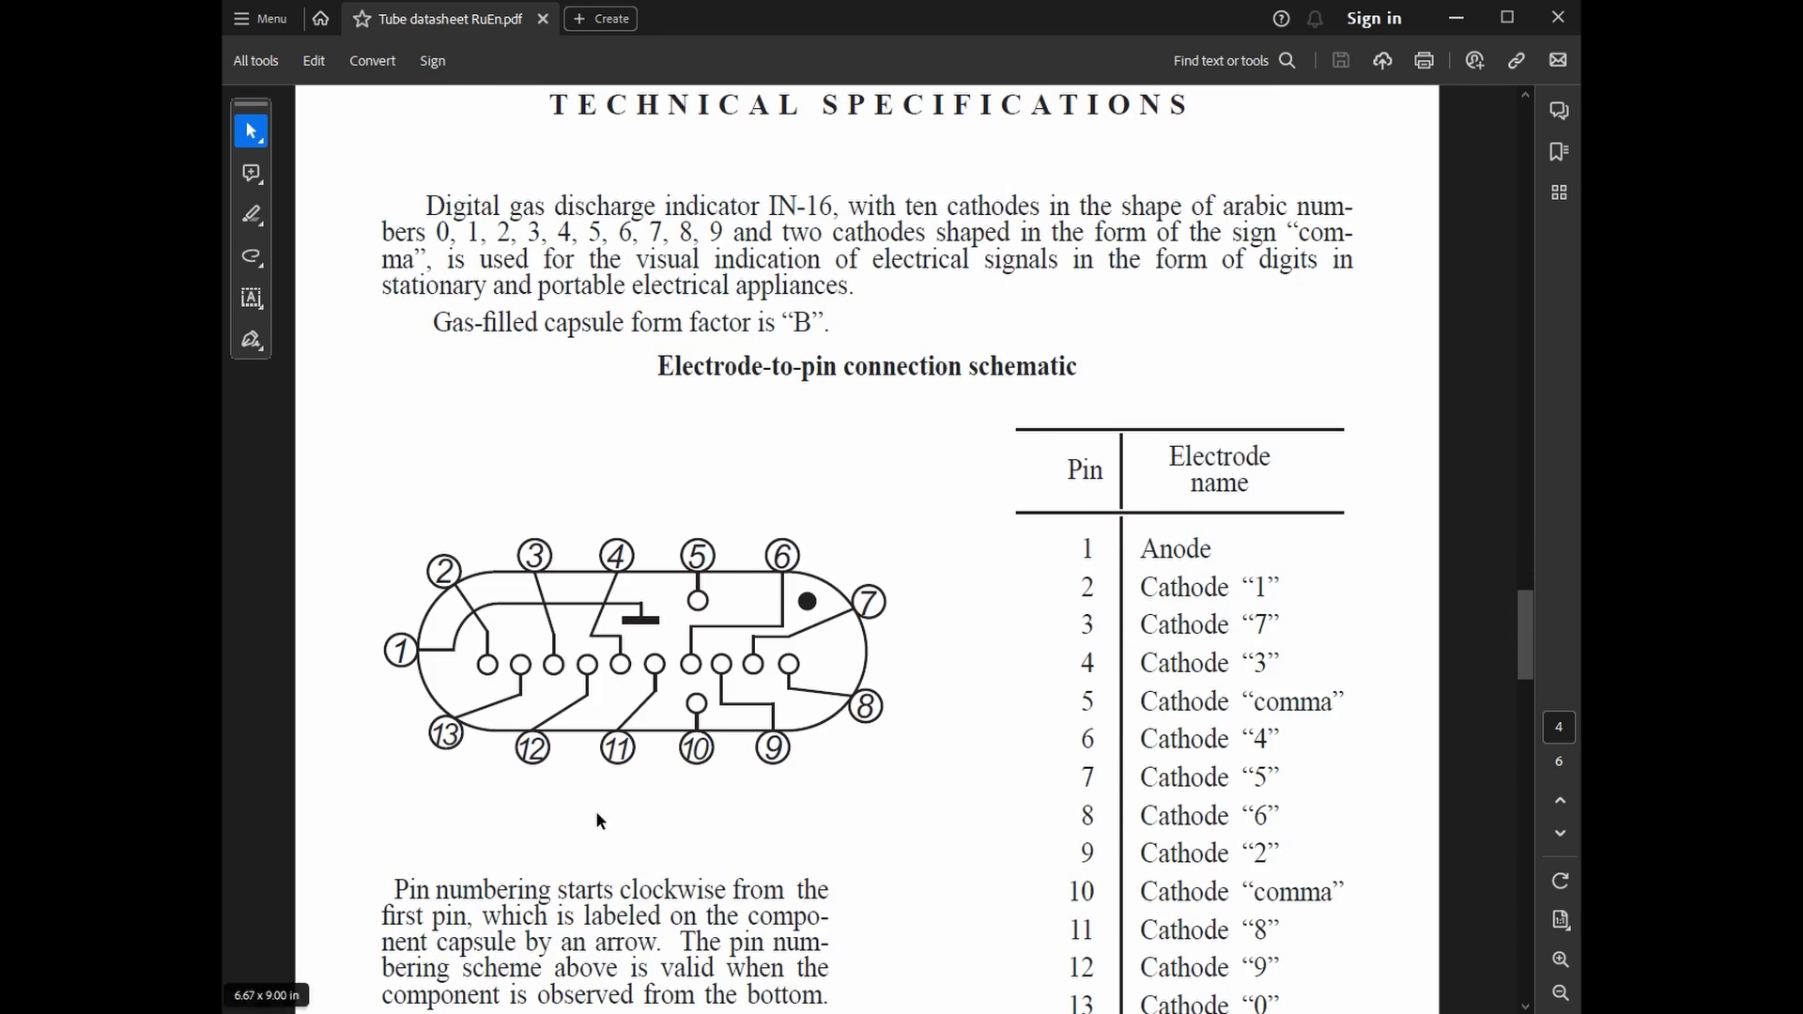
scroll(1303, 434, "down", 1)
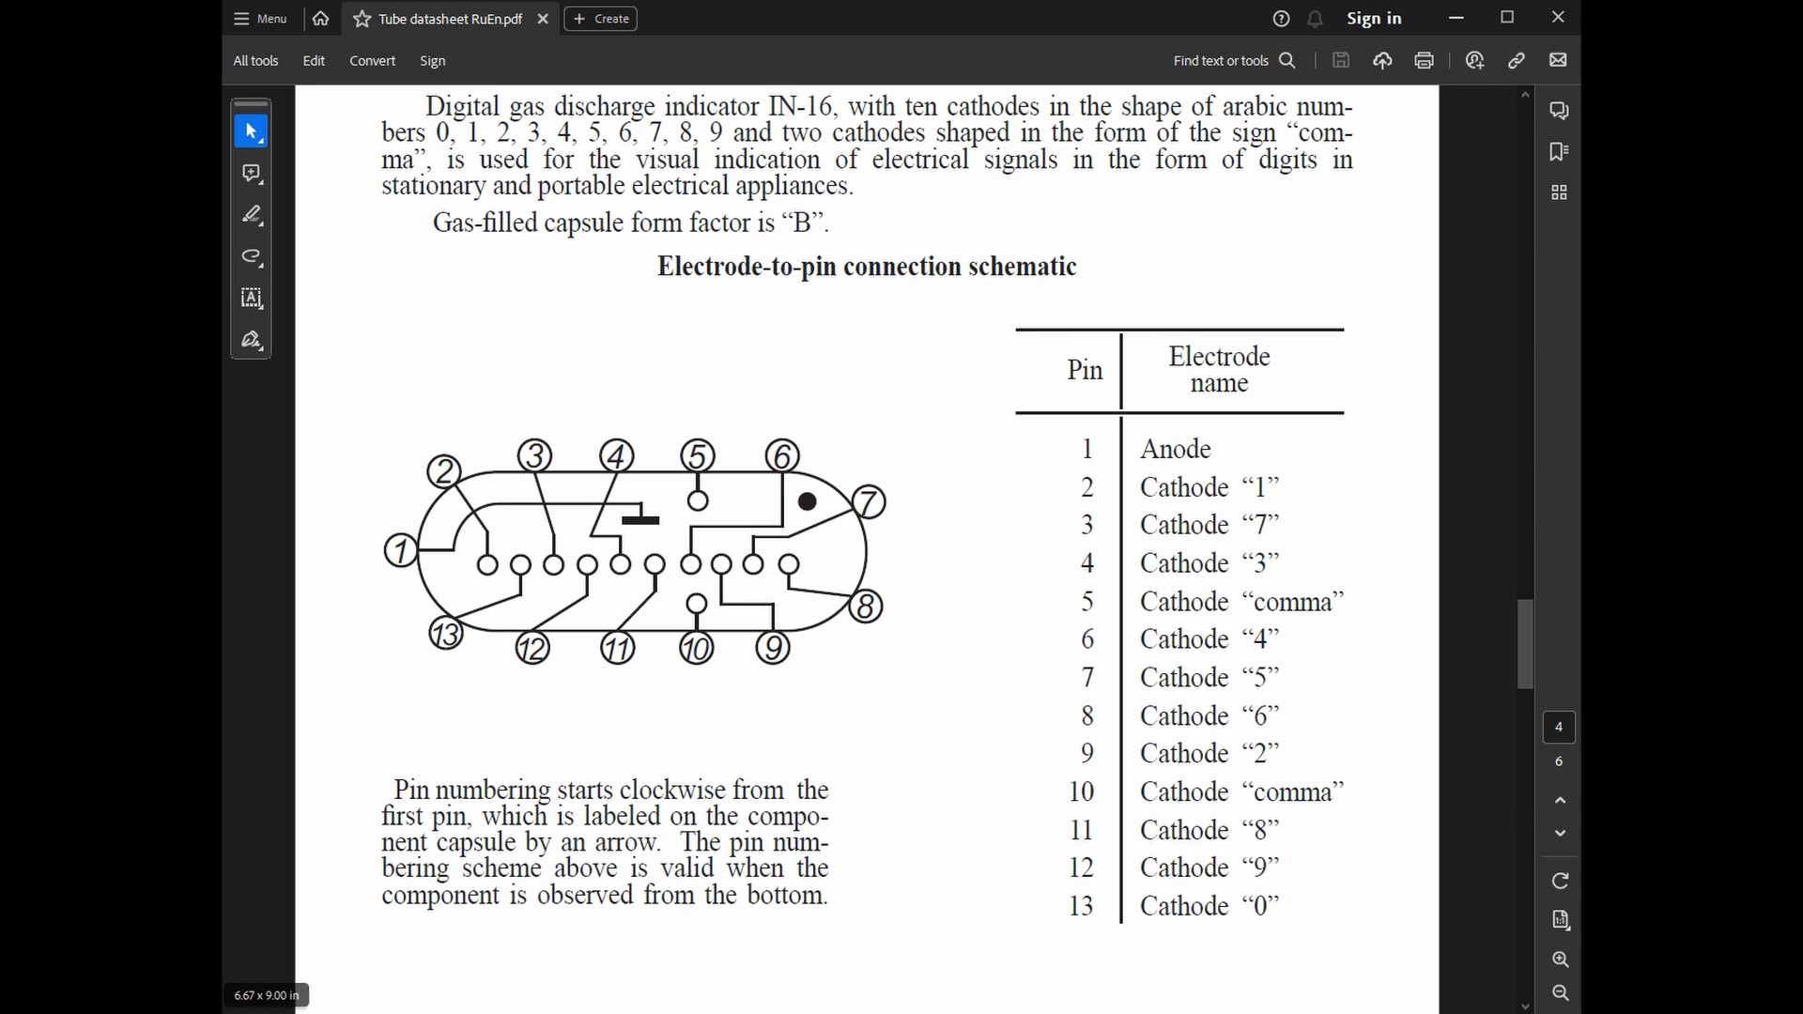
left_click(1456, 16)
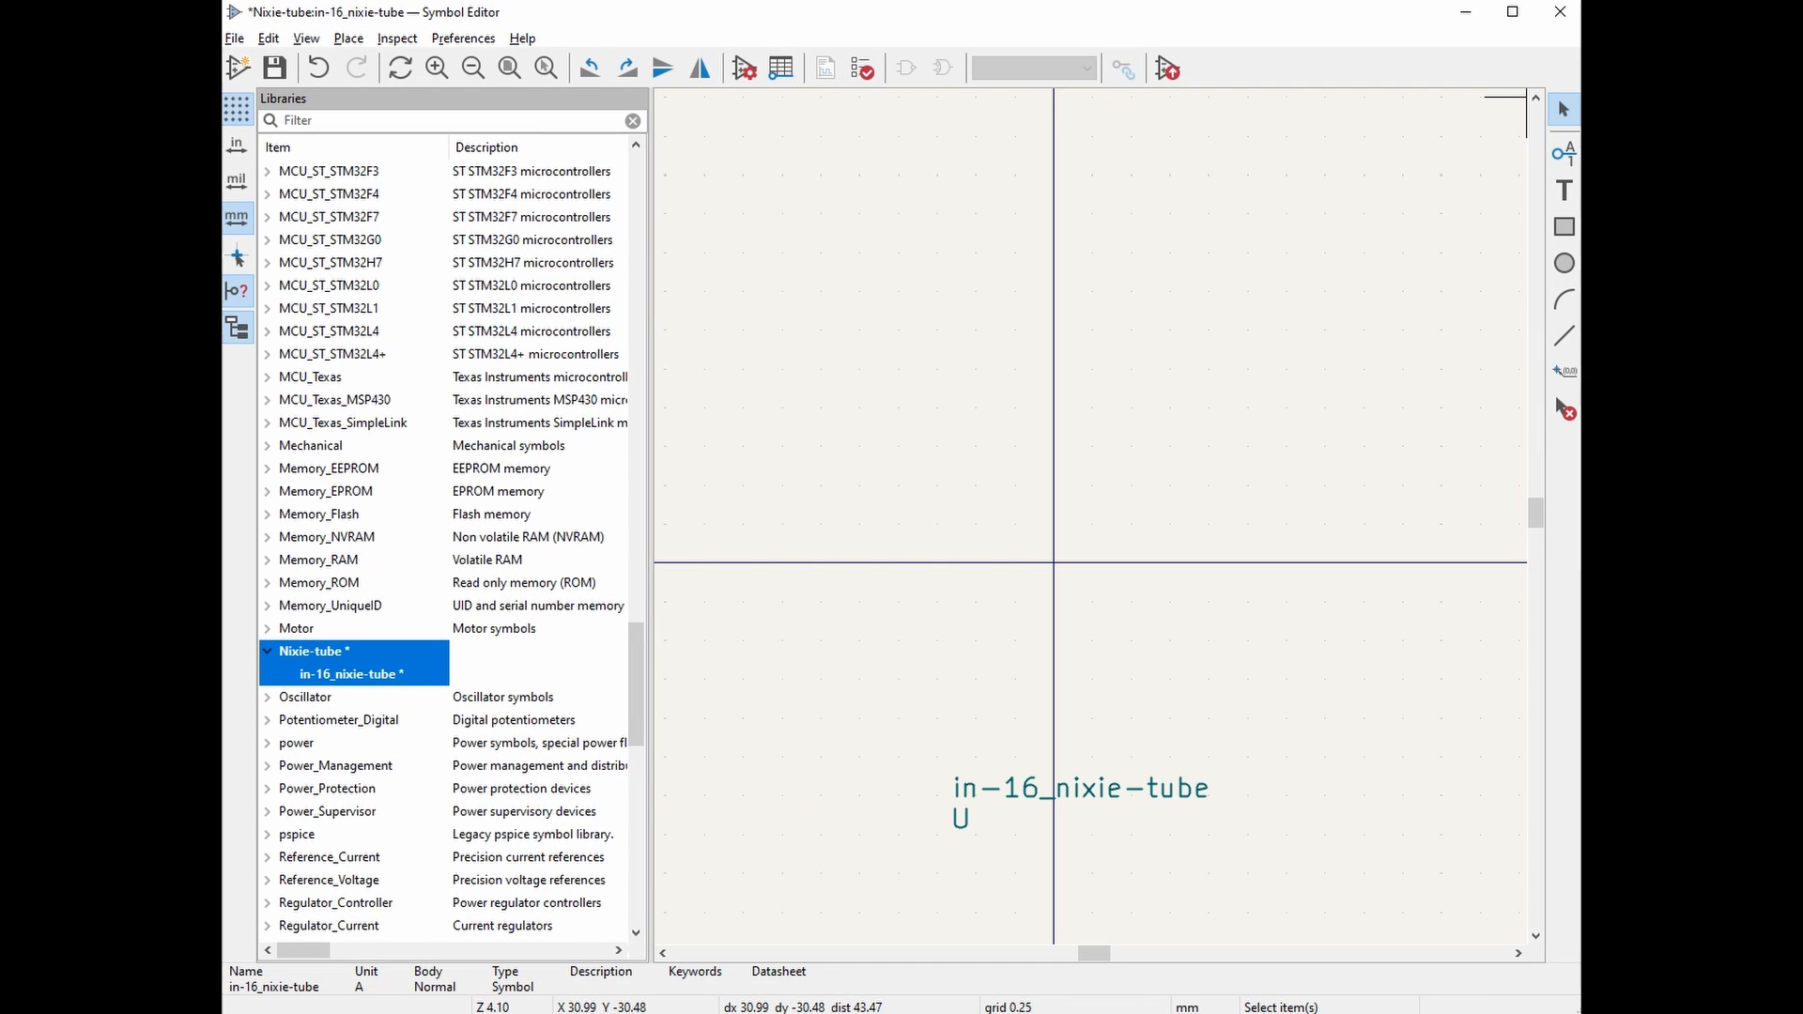
Draw a horizontal line above the origin at Y -7.87 mm, running across the vertical axis to X 11.43 mm
left_click(1564, 336)
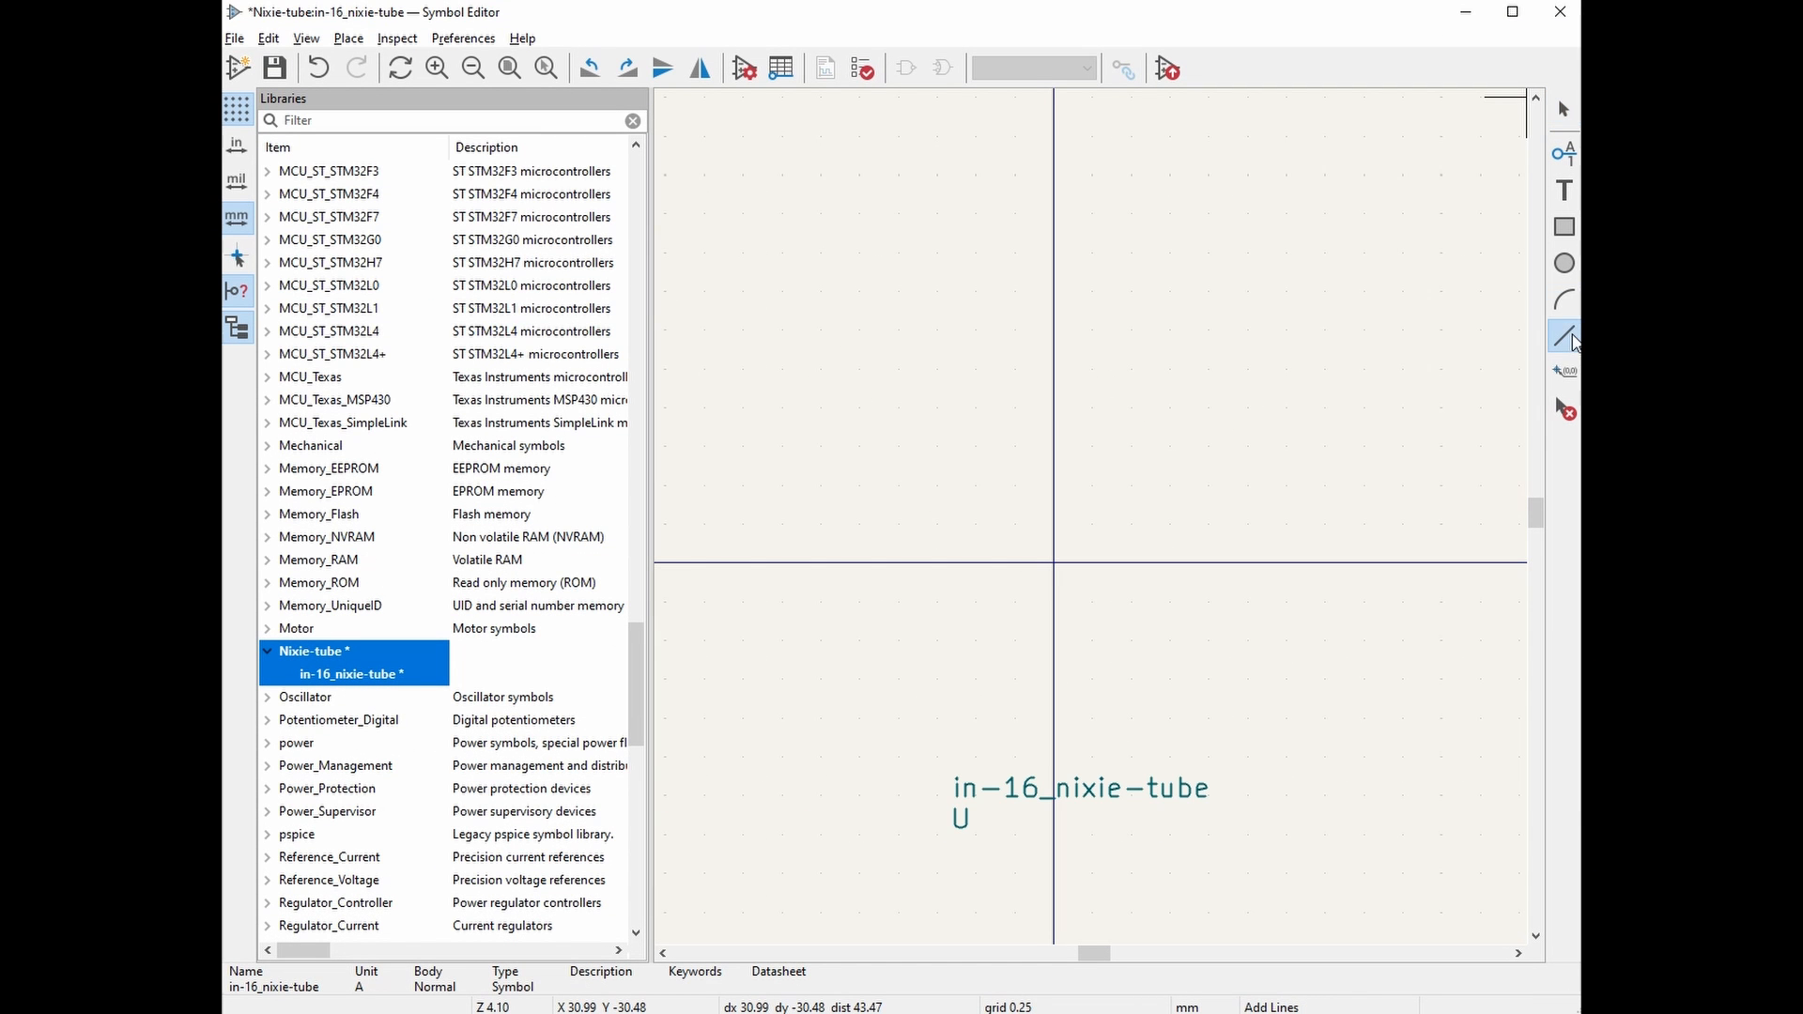
left_click(813, 443)
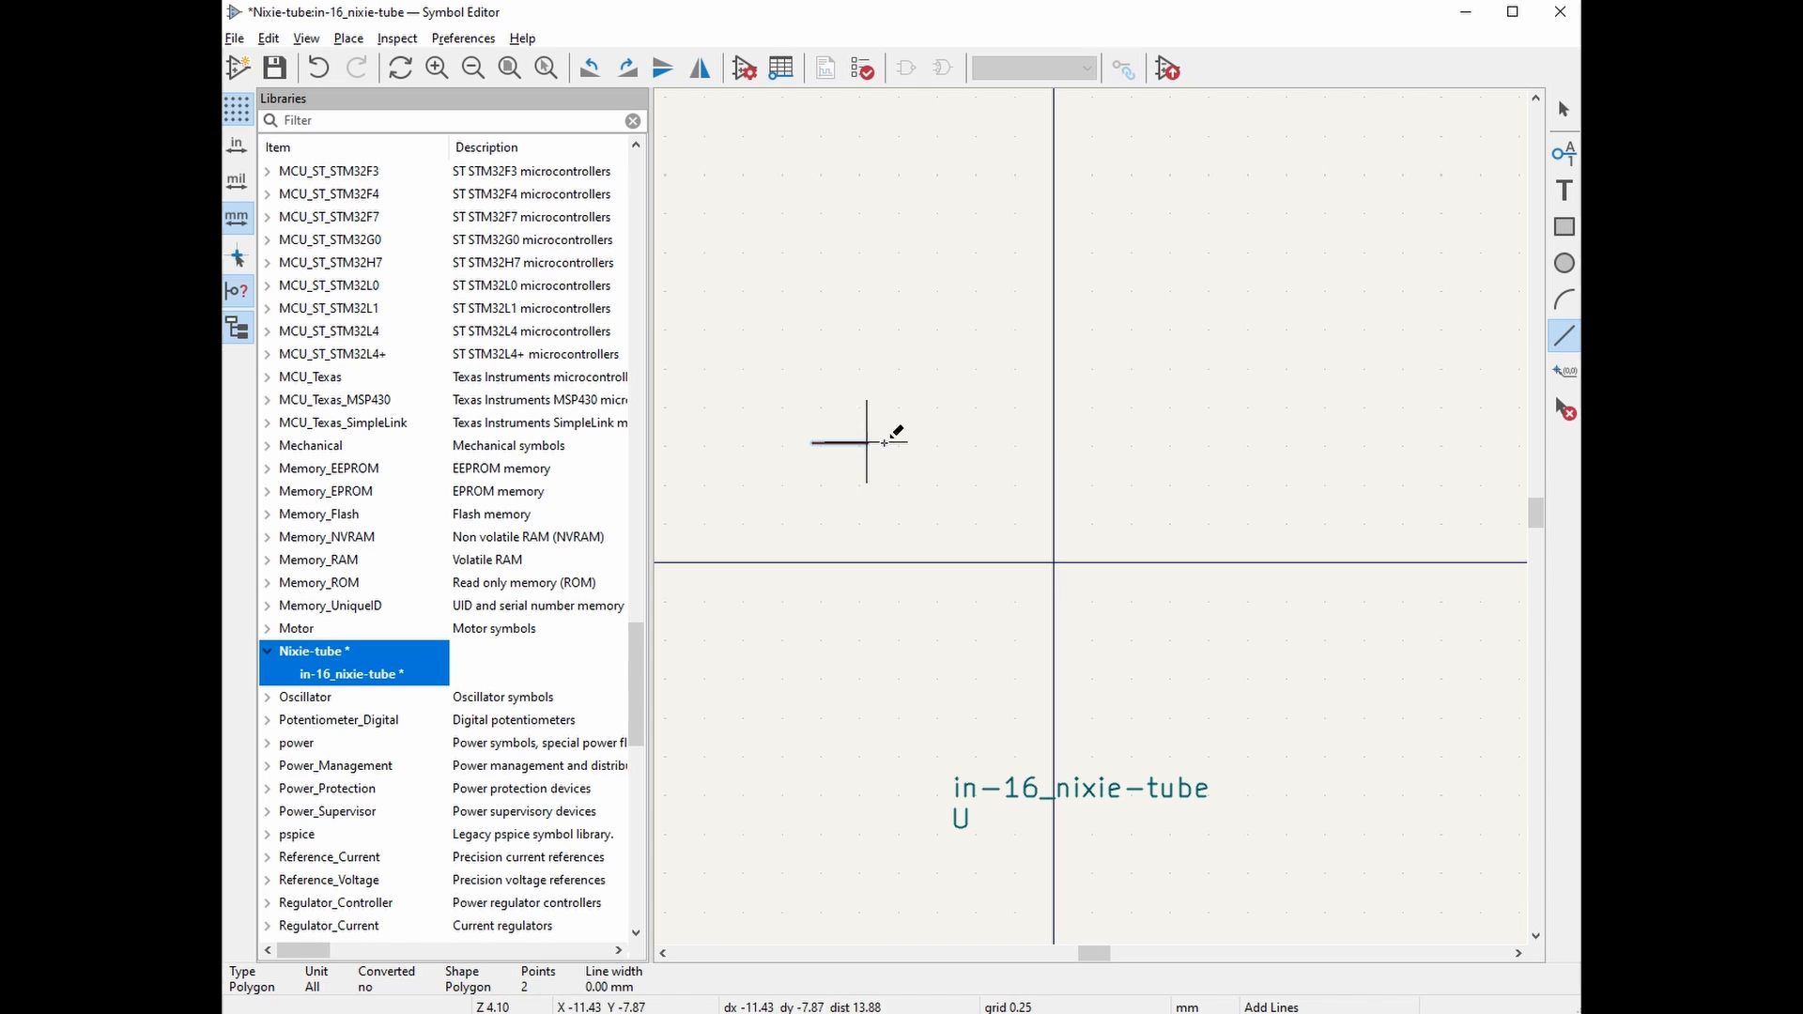
right_click(1228, 441)
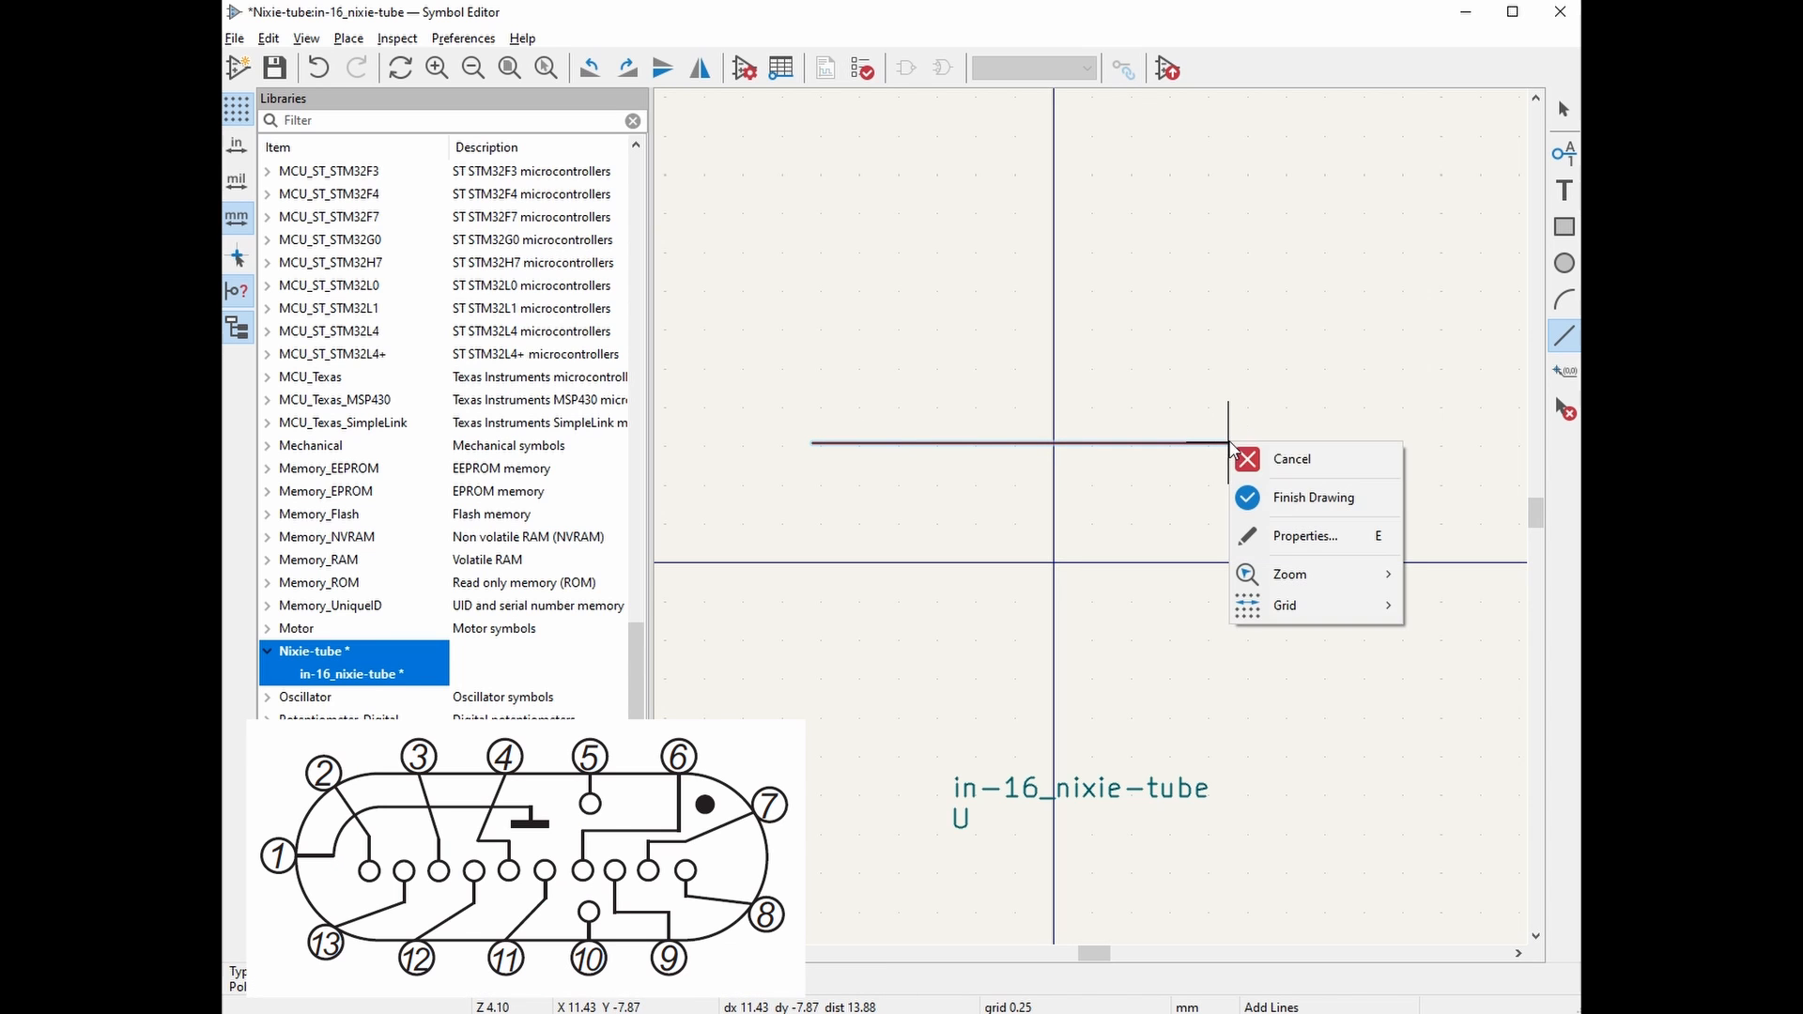
left_click(1301, 495)
right_click(1425, 421)
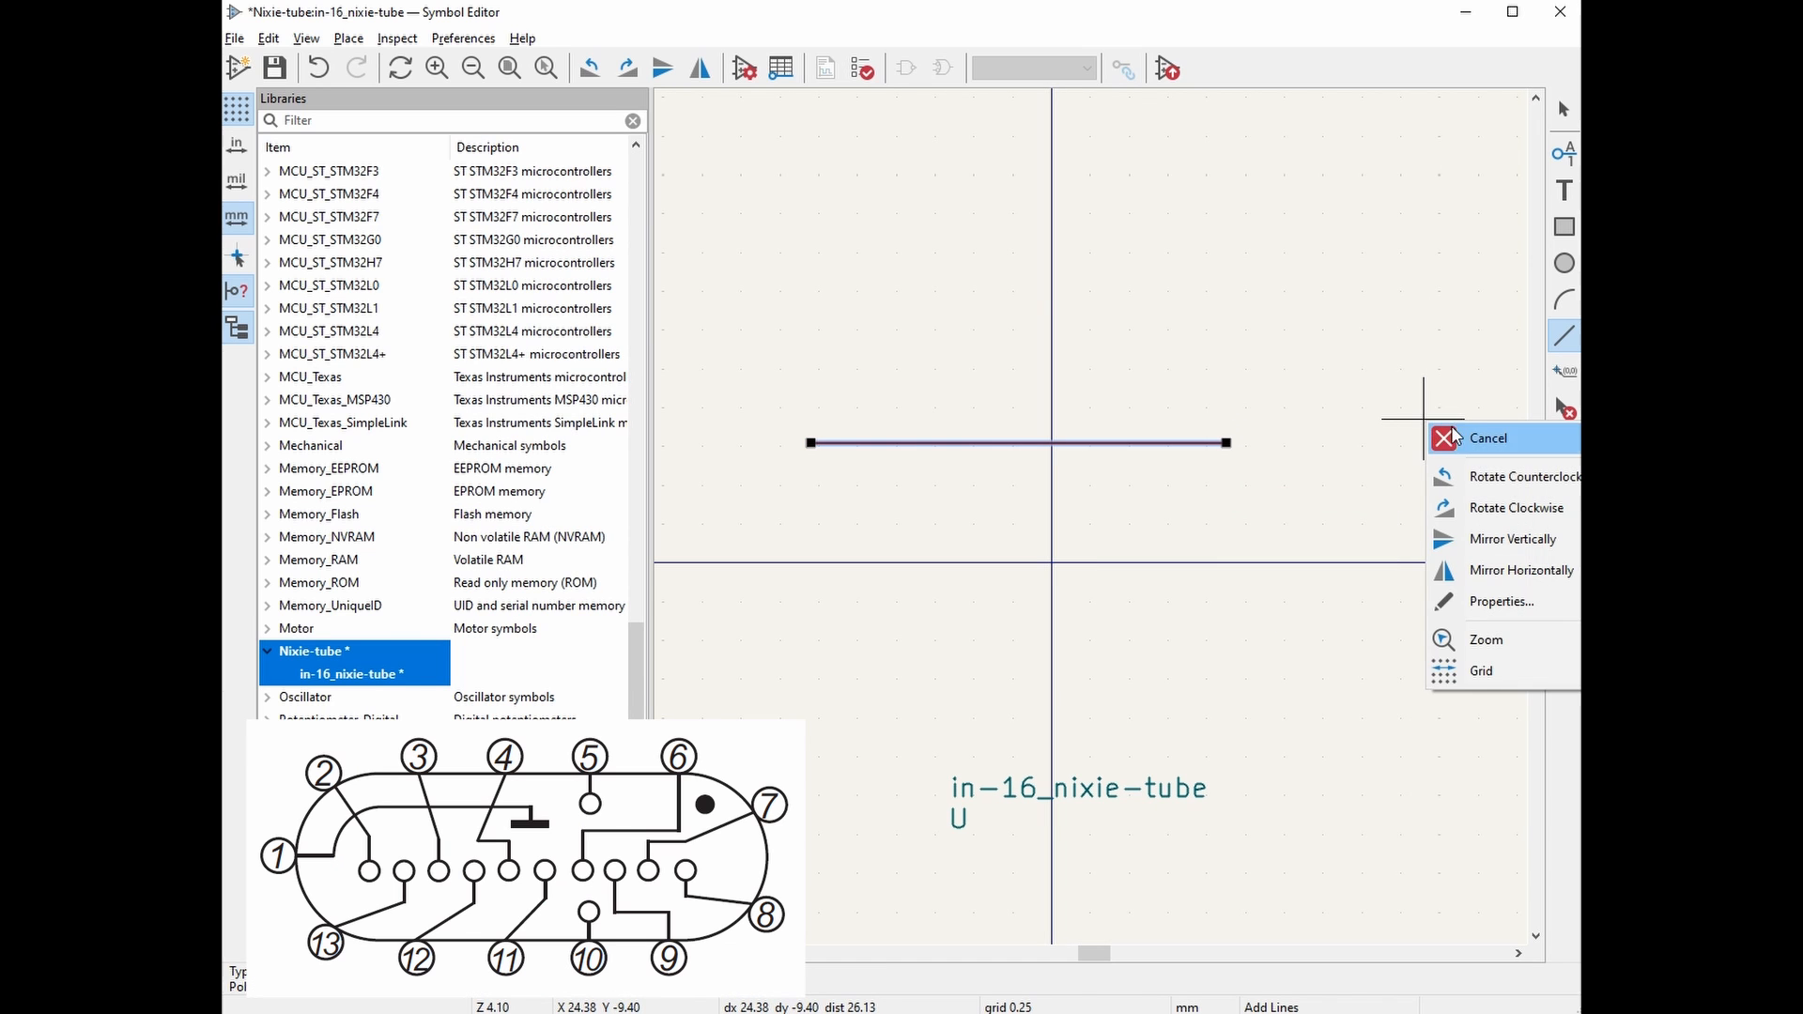
left_click(1484, 437)
Draw a semicircular arc bulging outward from the line's right end down to a point directly below it
left_click(1564, 300)
left_click(1226, 441)
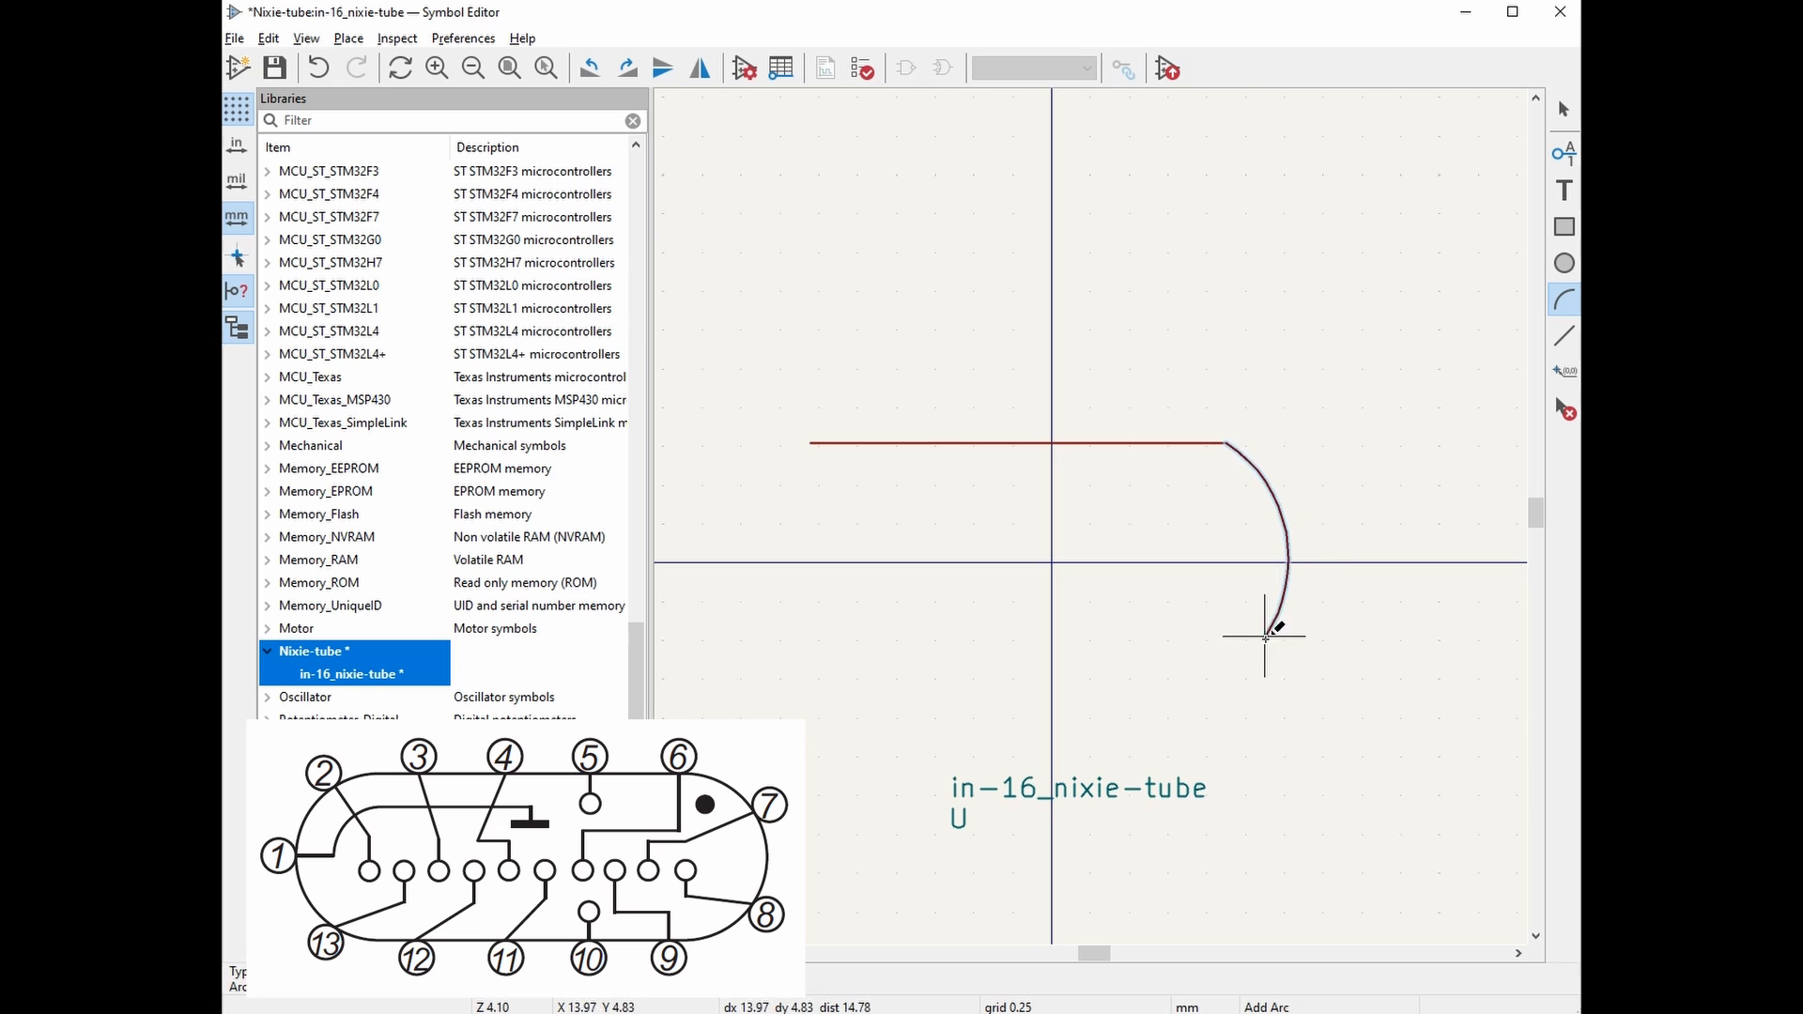
left_click(1226, 691)
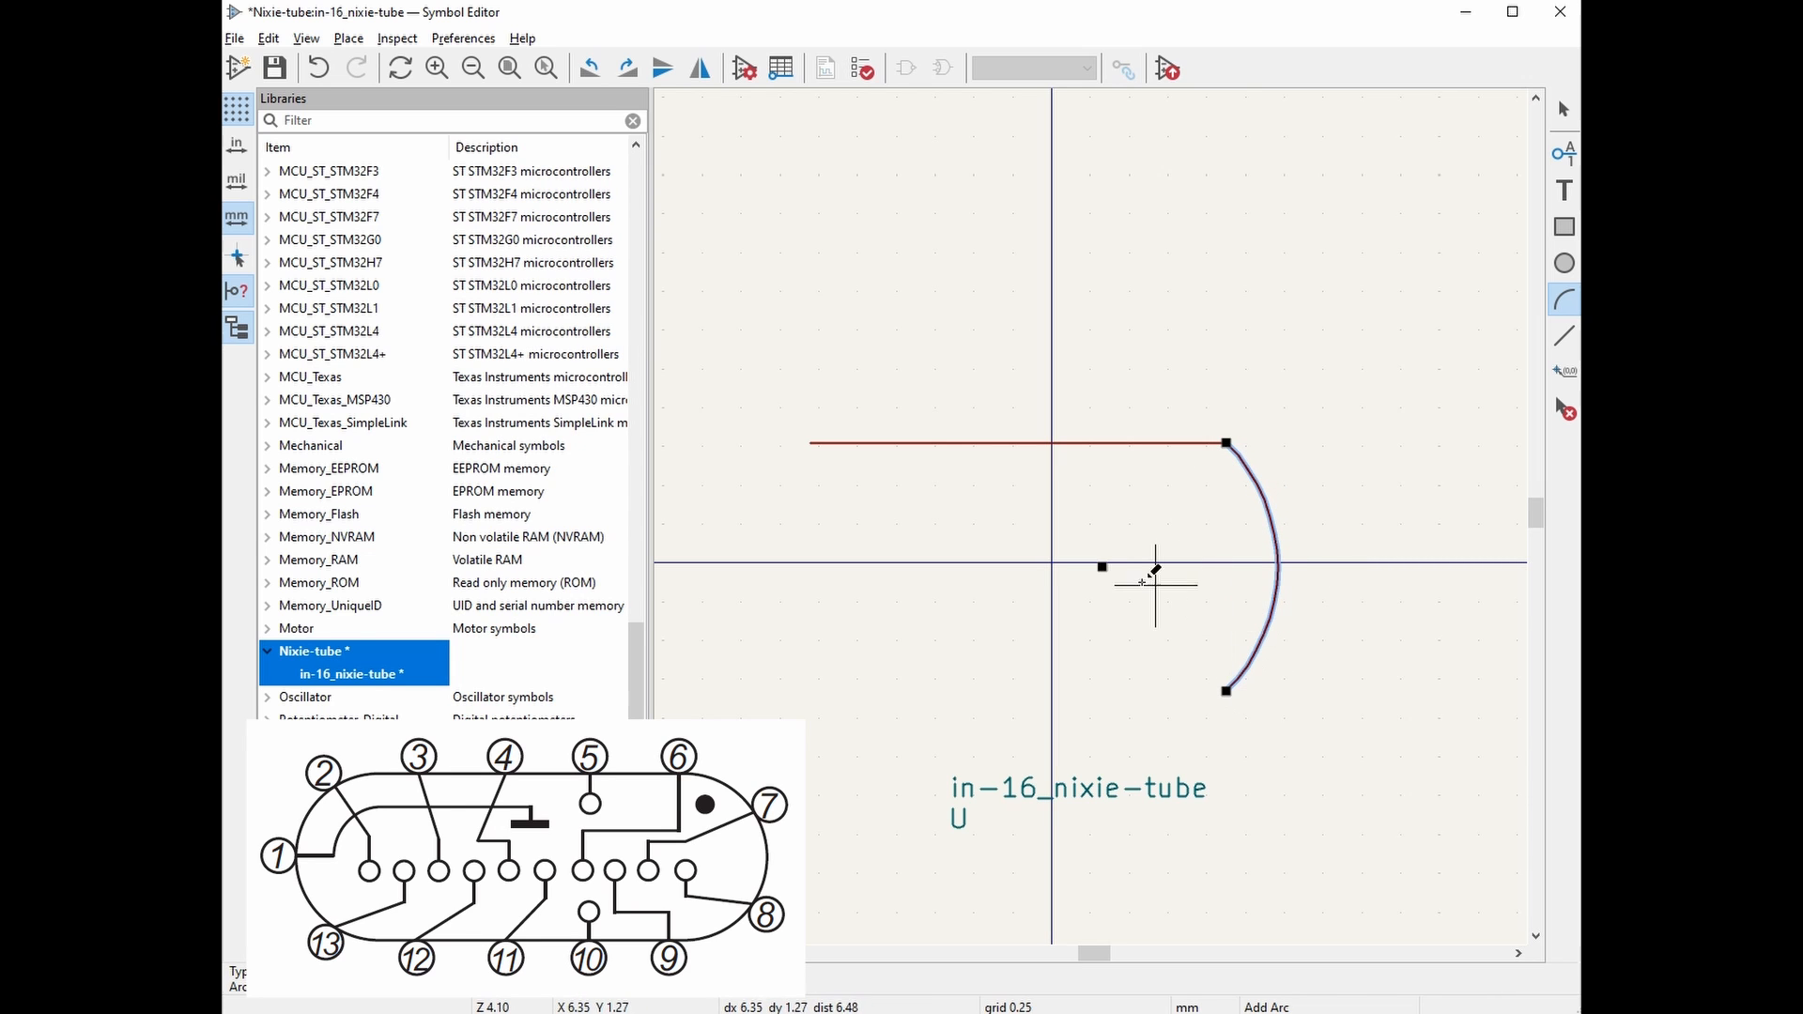
left_click(1226, 563)
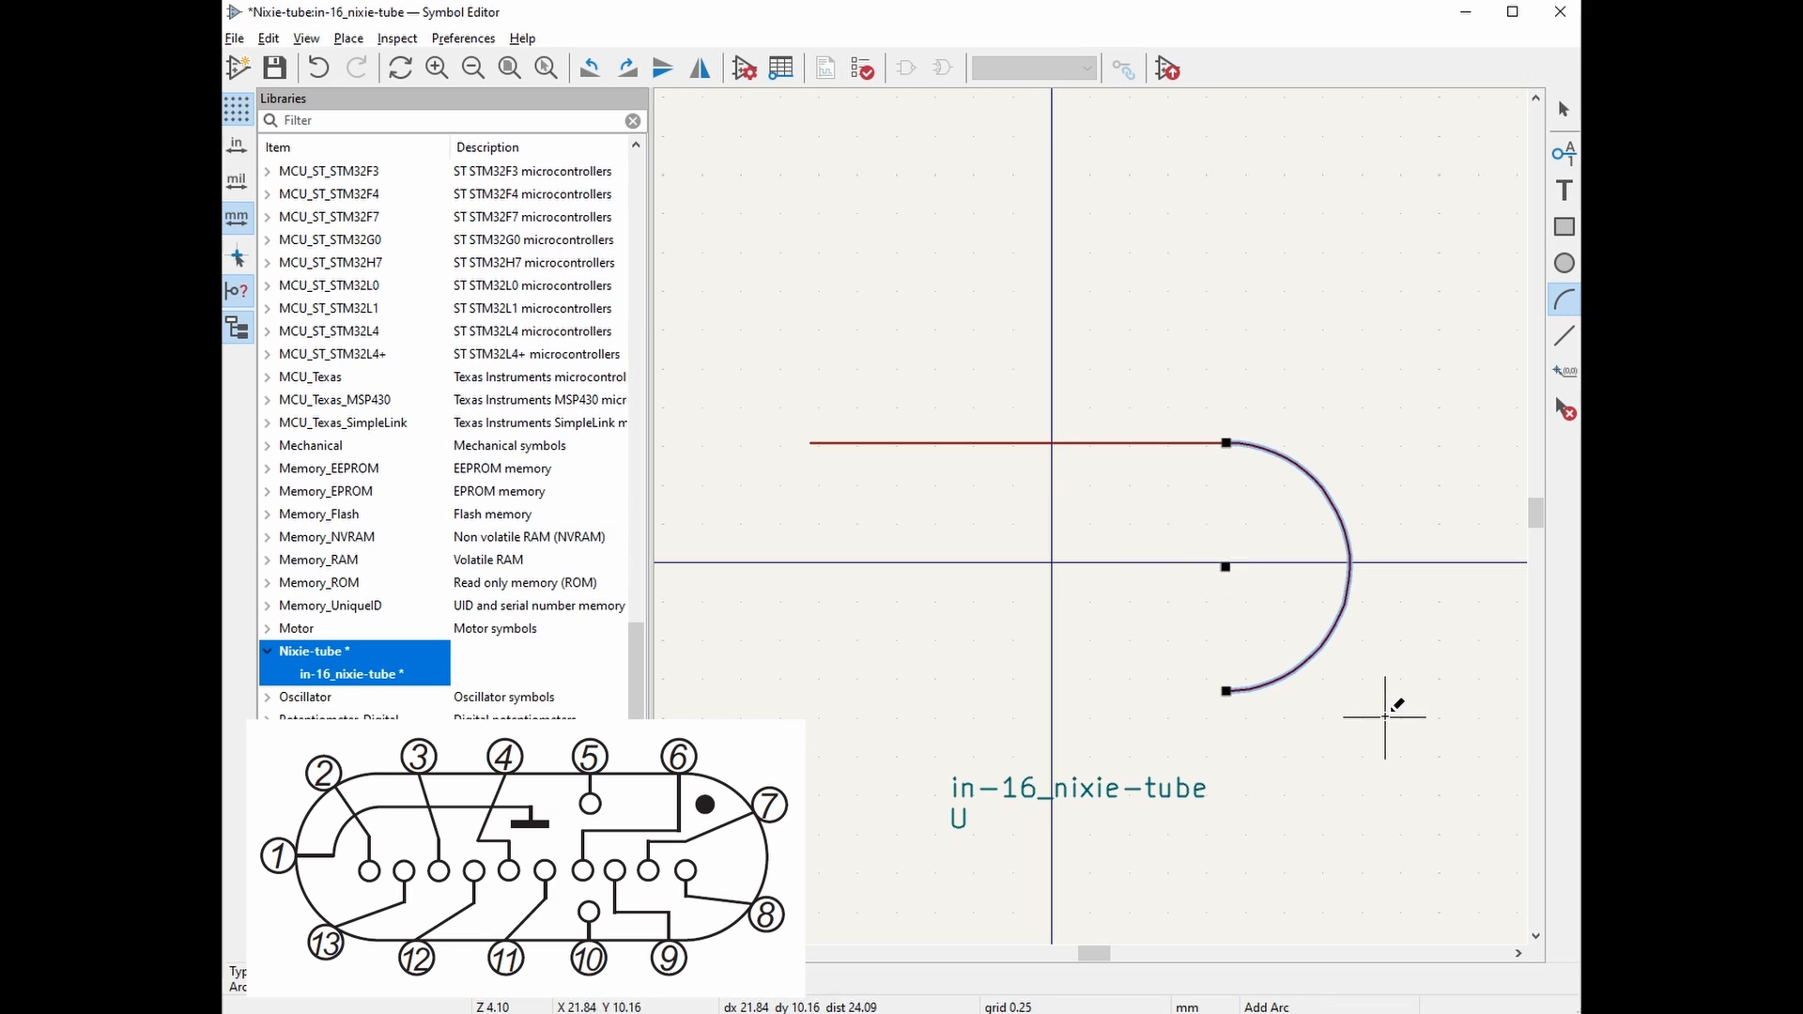
key("Escape")
Duplicate the line and arc, rotate the copy 180 degrees and place it to close the capsule-shaped outline
middle_click_drag(1384, 717, 1398, 687)
left_click_drag(1440, 679, 1221, 610)
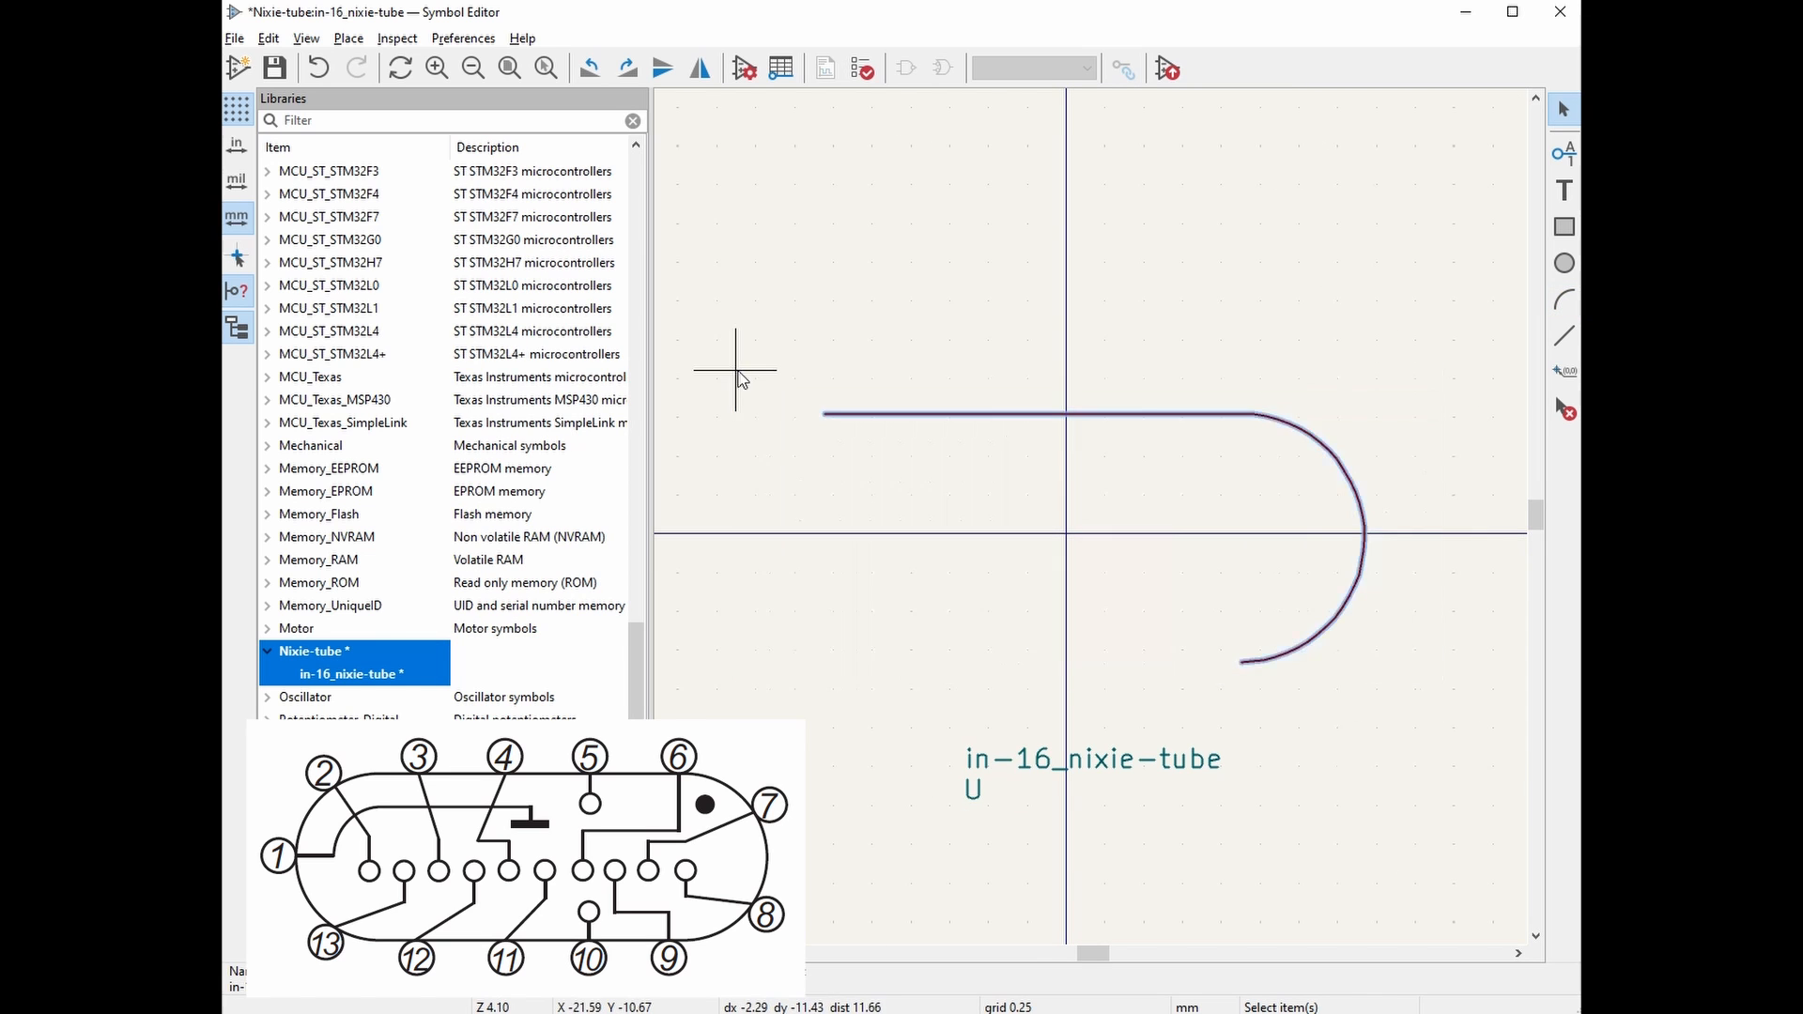
key("m")
key("r")
key("r")
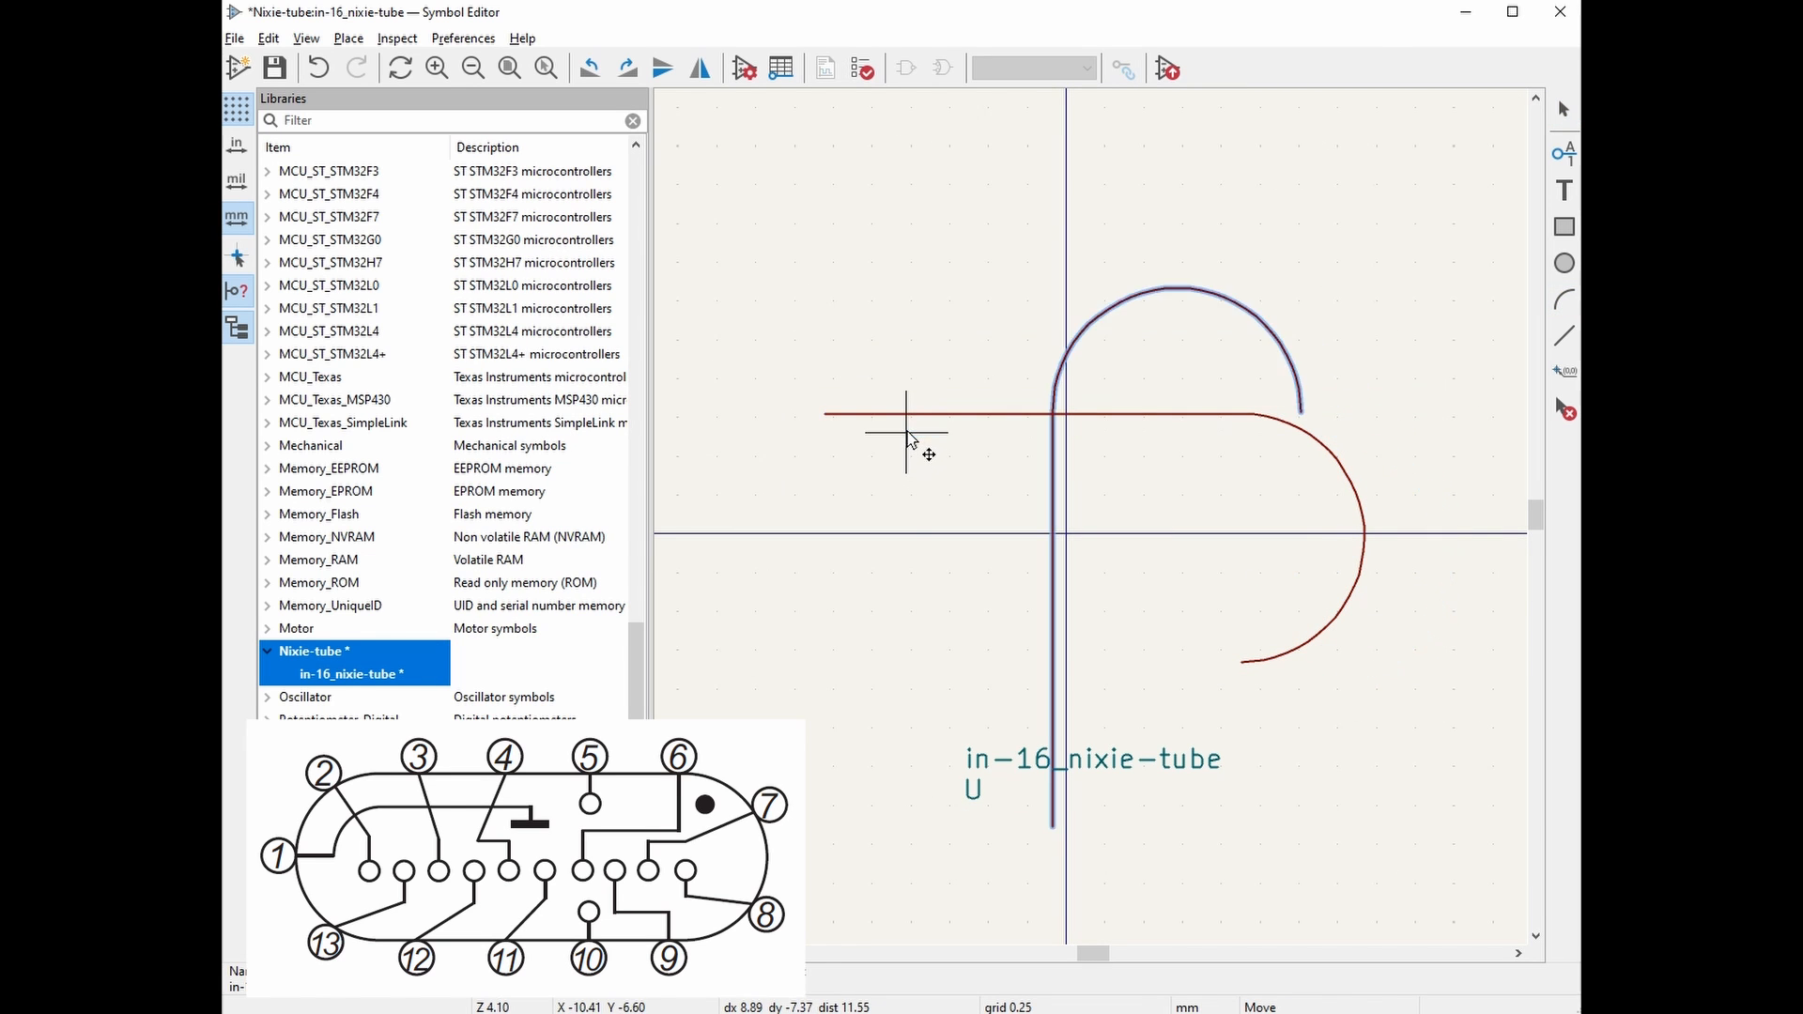
left_click(700, 414)
left_click(1352, 682)
middle_click_drag(1303, 729, 1342, 705)
Add pin 1 named Anode with electrical type Power input and place it outside the outline's left end on the horizontal axis
left_click(1563, 154)
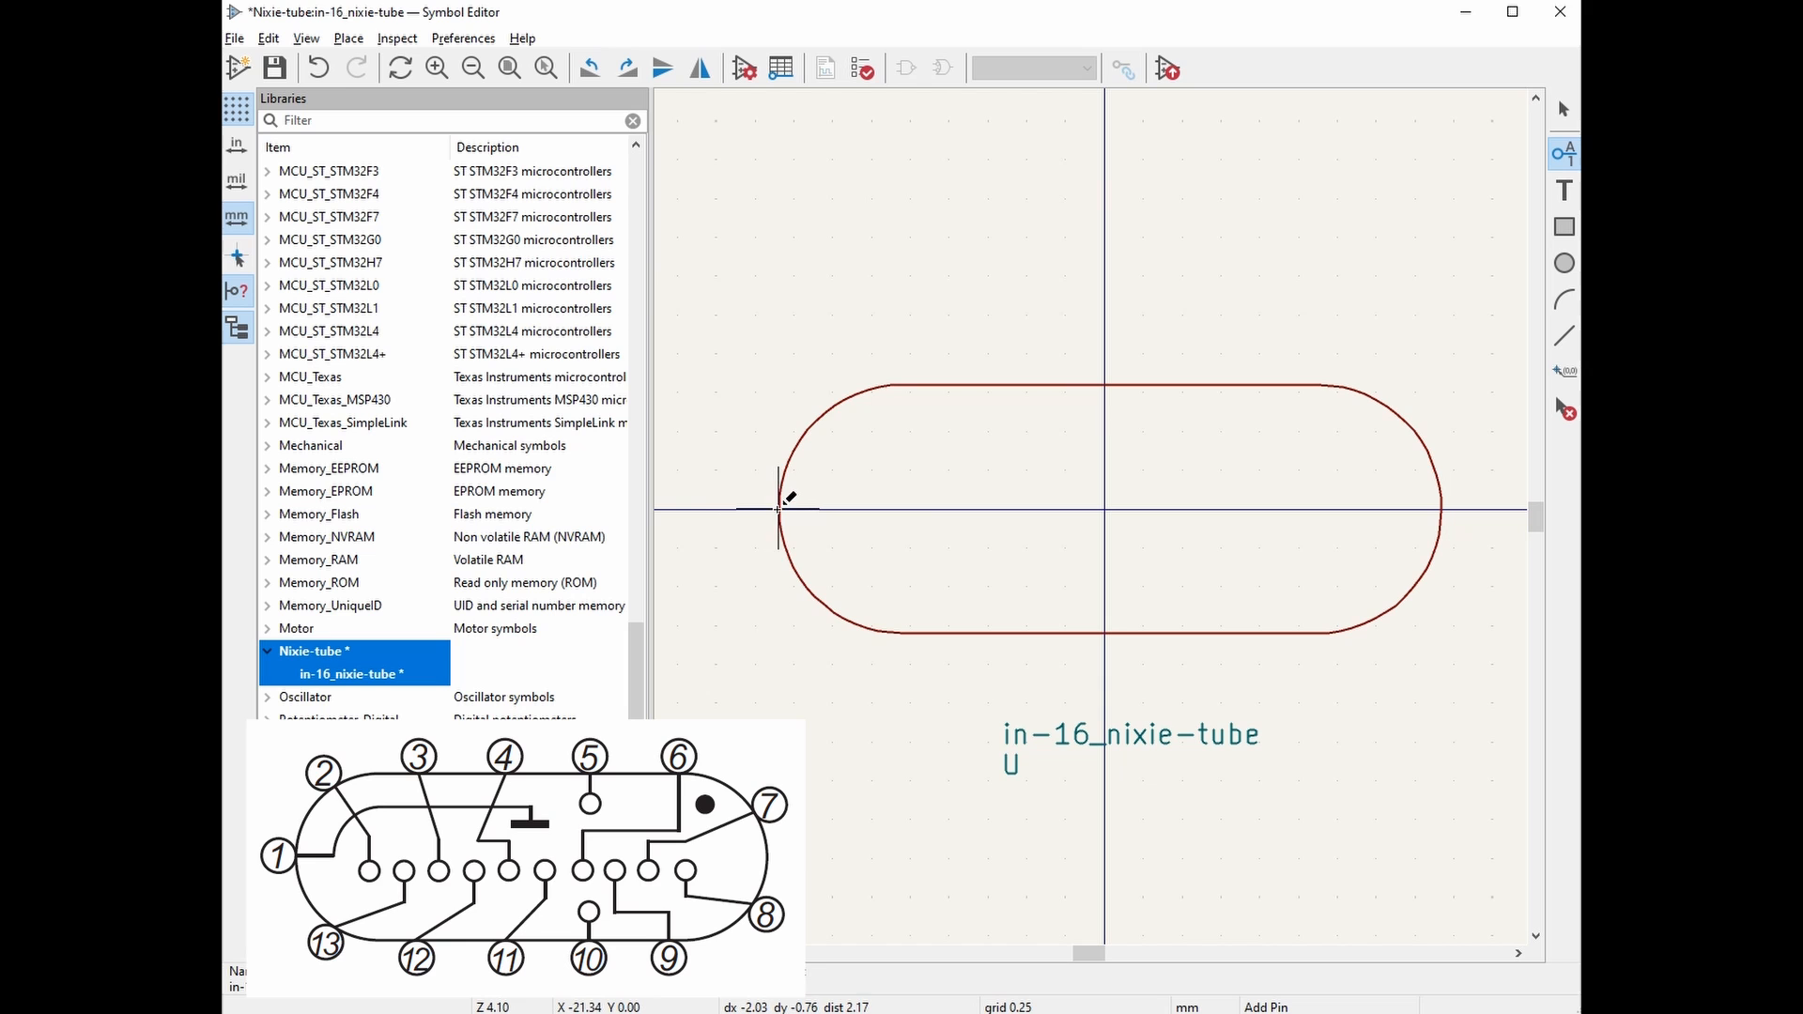
left_click(673, 498)
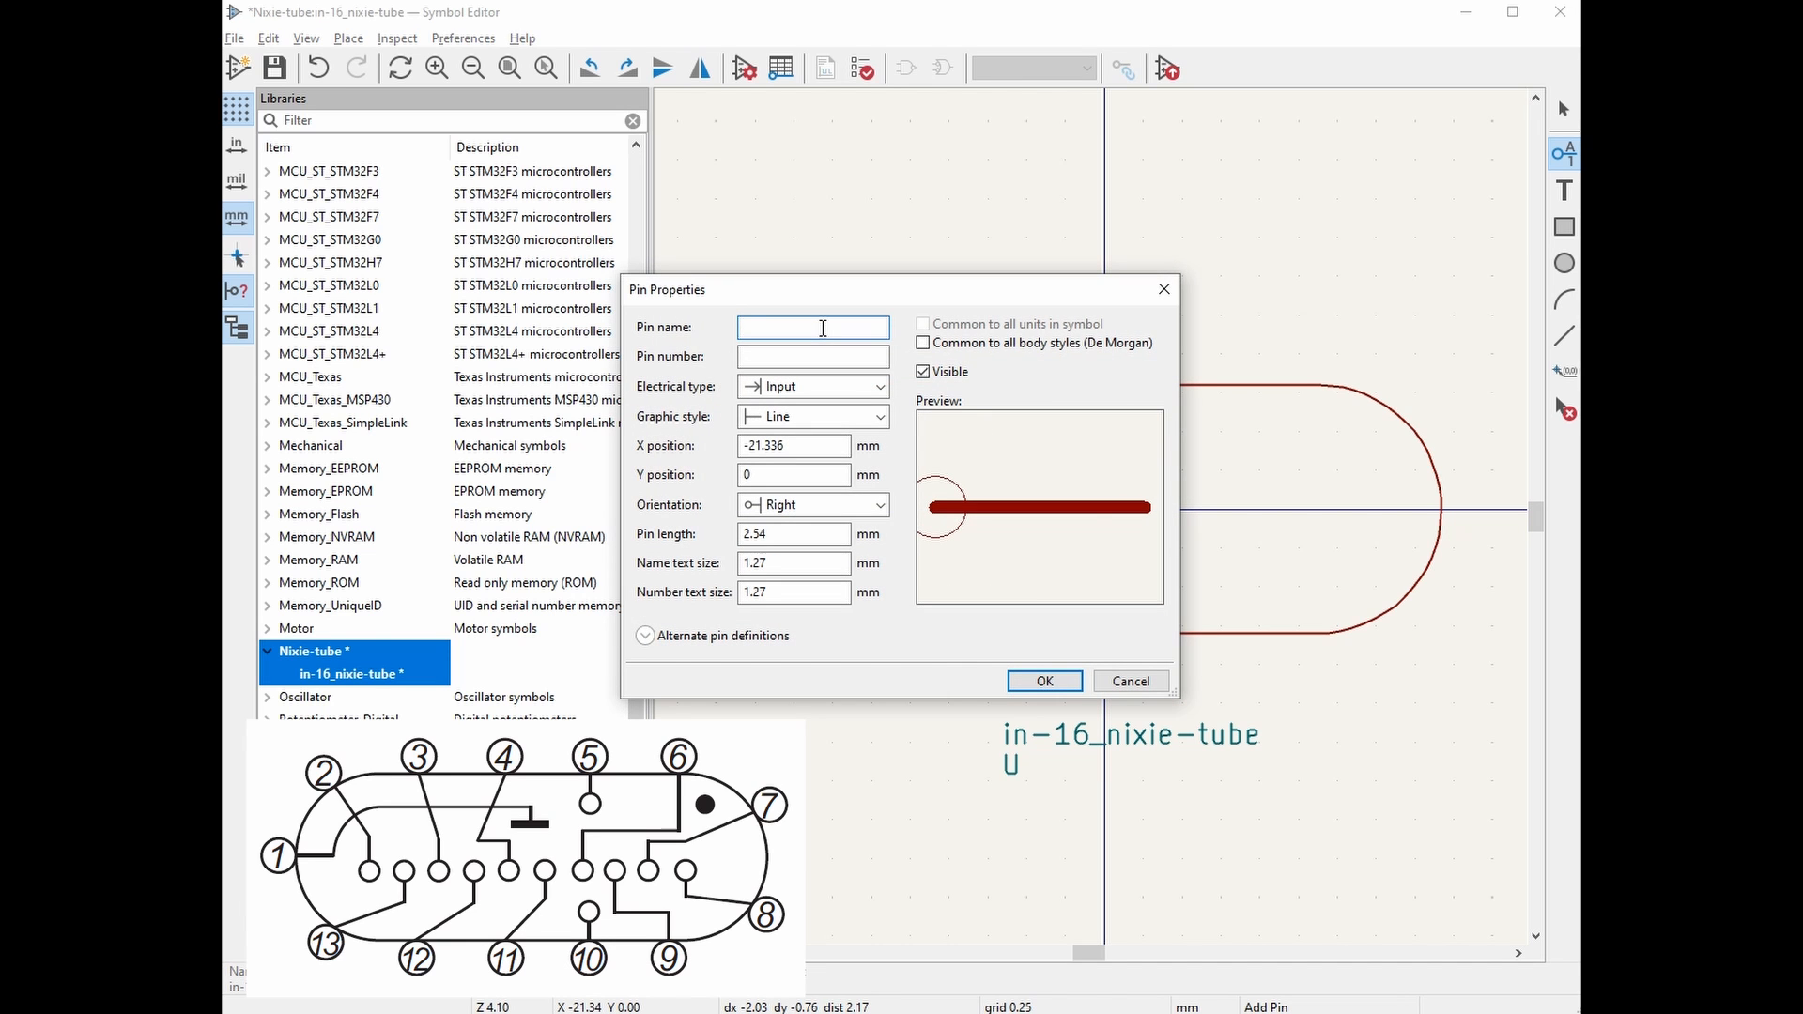
type("Anode")
key("Tab")
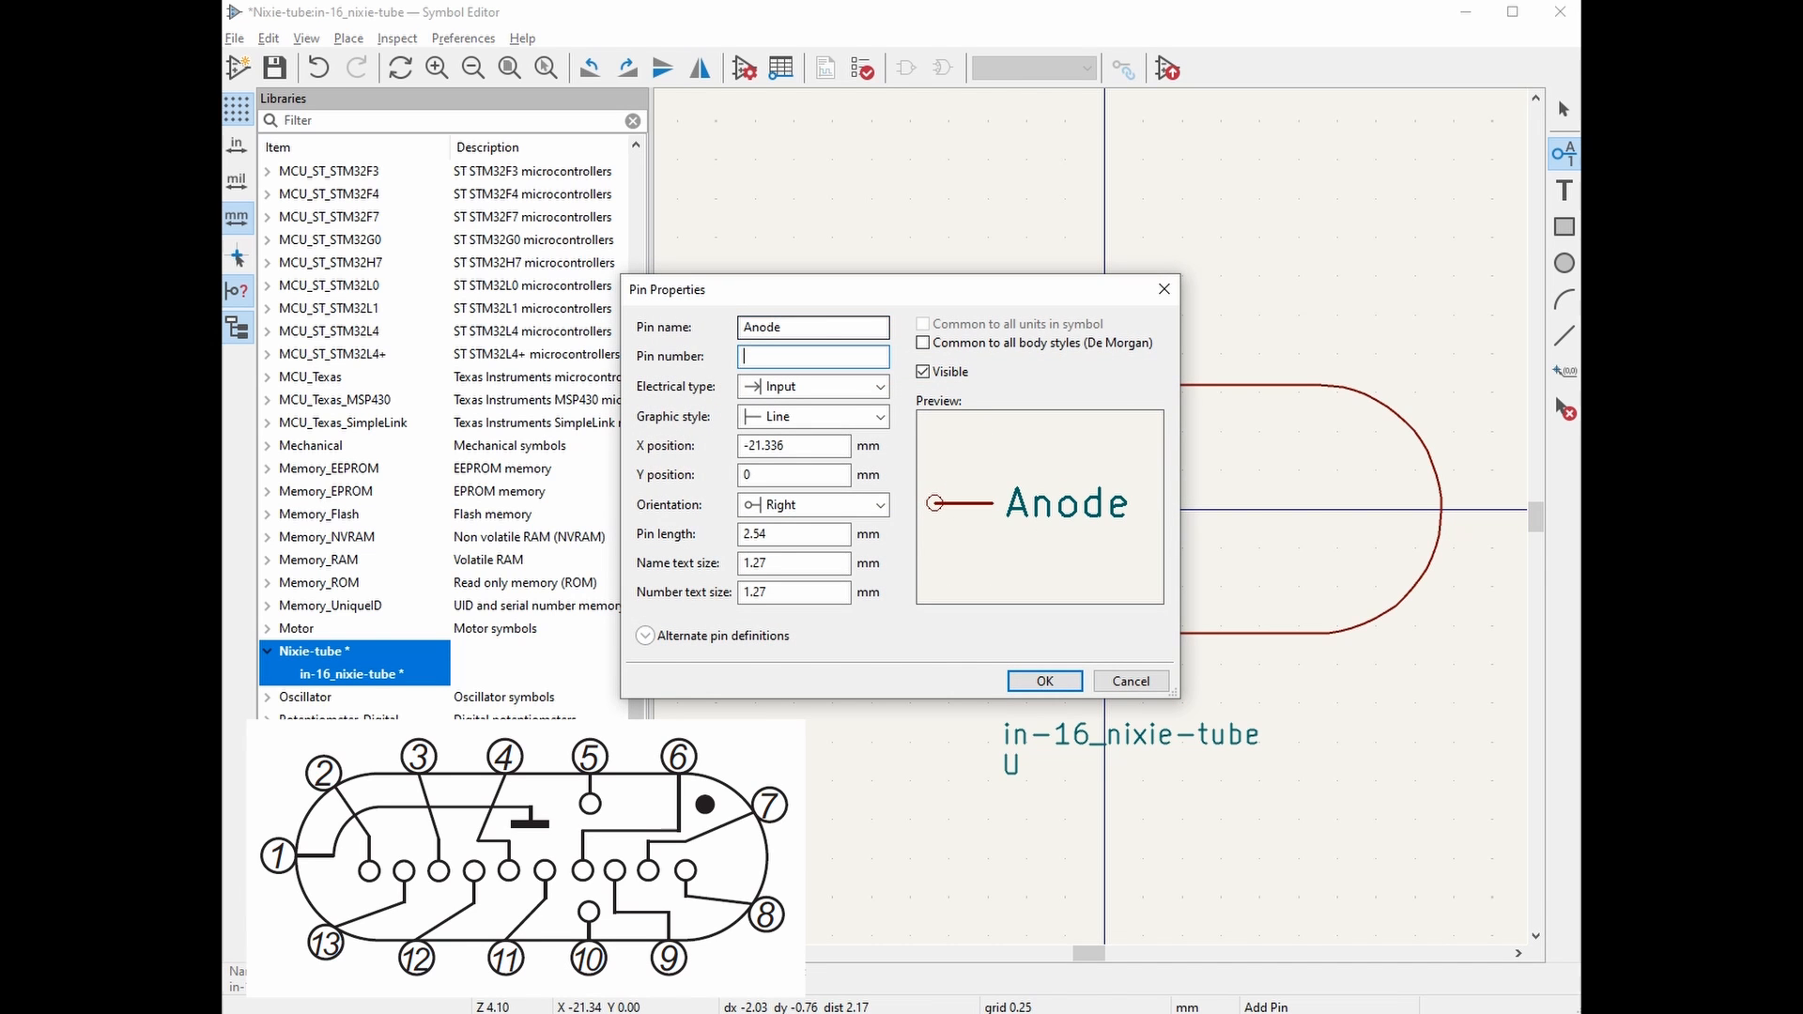
type("1")
left_click(839, 386)
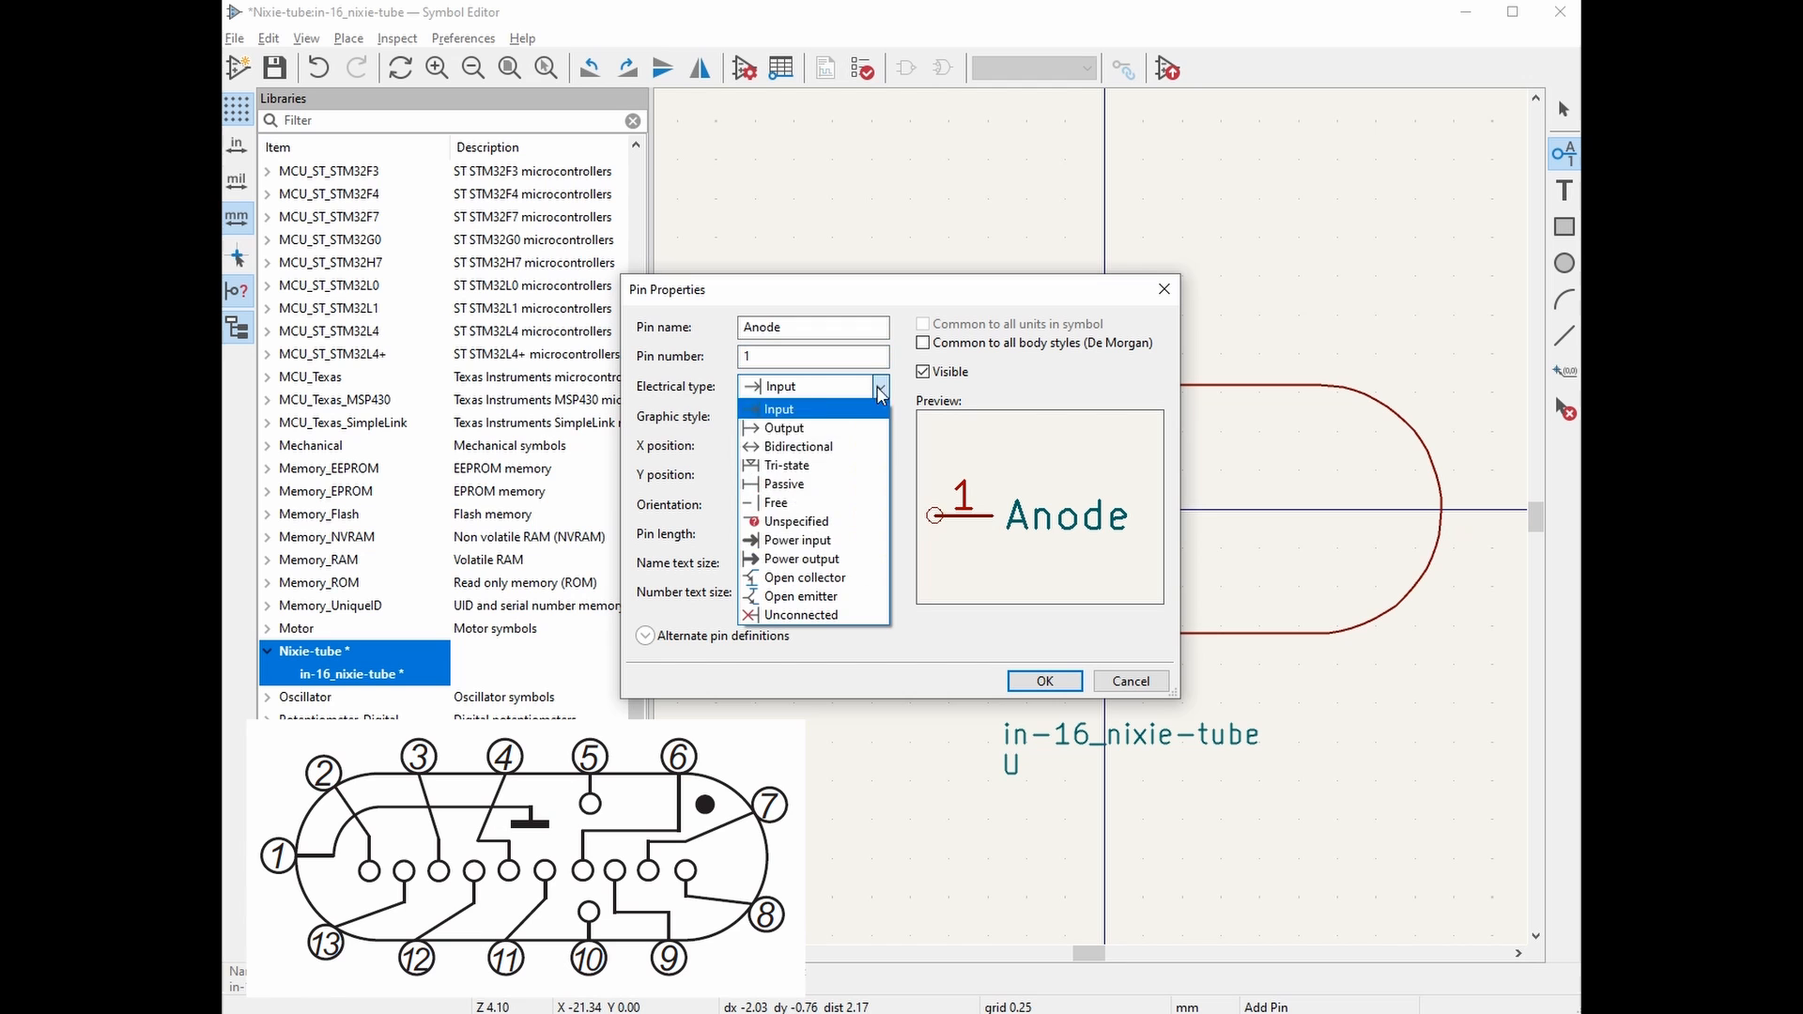
left_click(840, 542)
left_click(1066, 682)
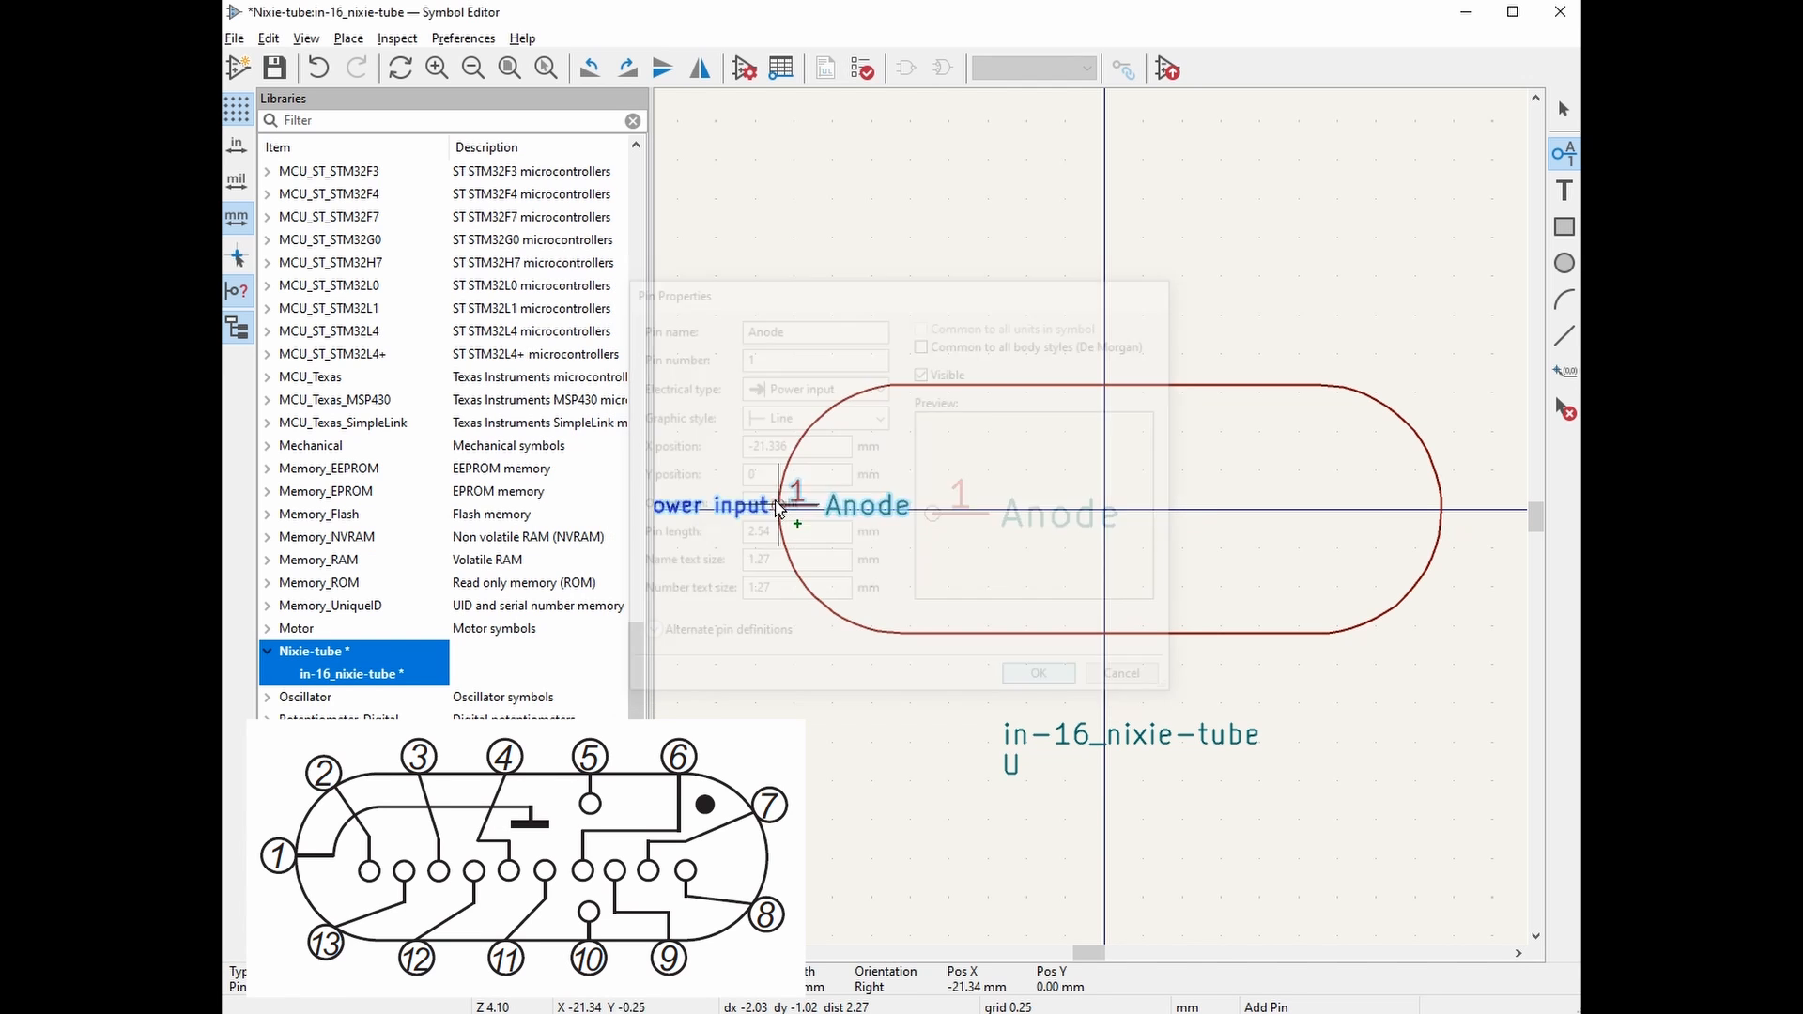
scroll(865, 504, "left", 1)
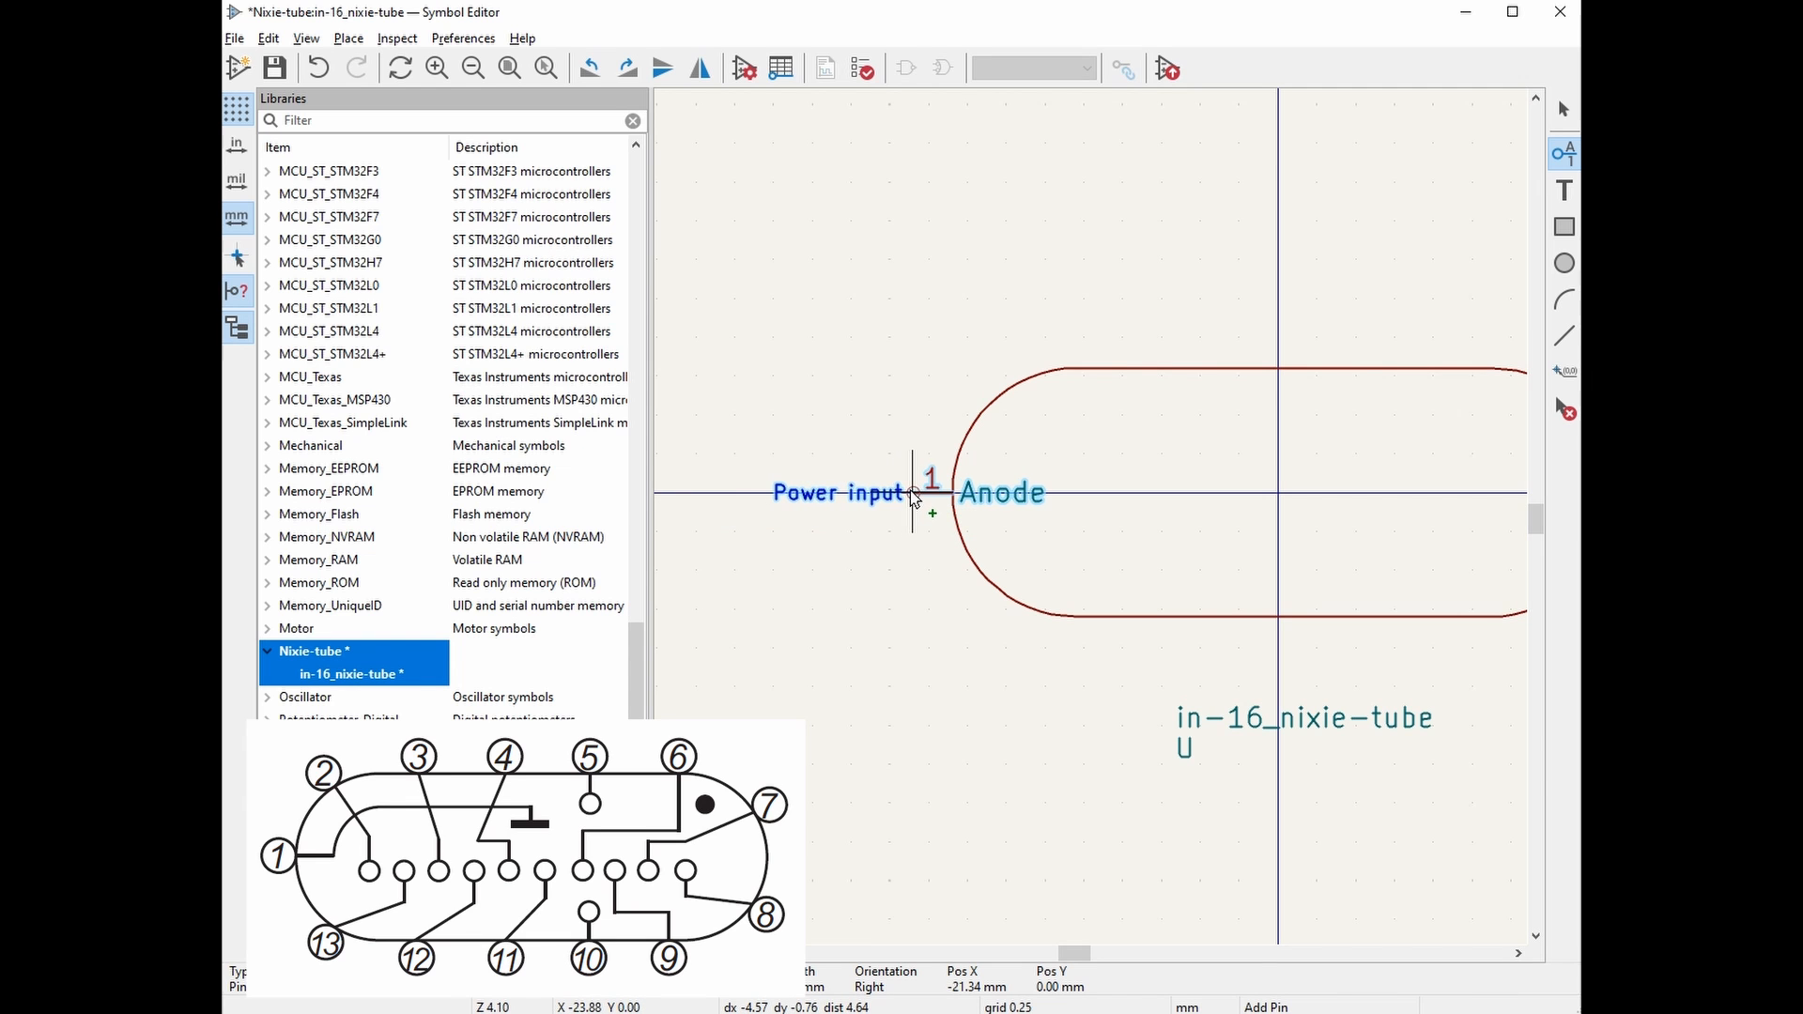
left_click(920, 500)
right_click(979, 700)
left_click(976, 702)
Add pin 2 named "1", in quotes, facing down on the outline's upper edge, with electrical type Open collector
middle_click_drag(1192, 255, 1085, 404)
scroll(1114, 270, "down", 2)
scroll(1127, 498, "up", 2)
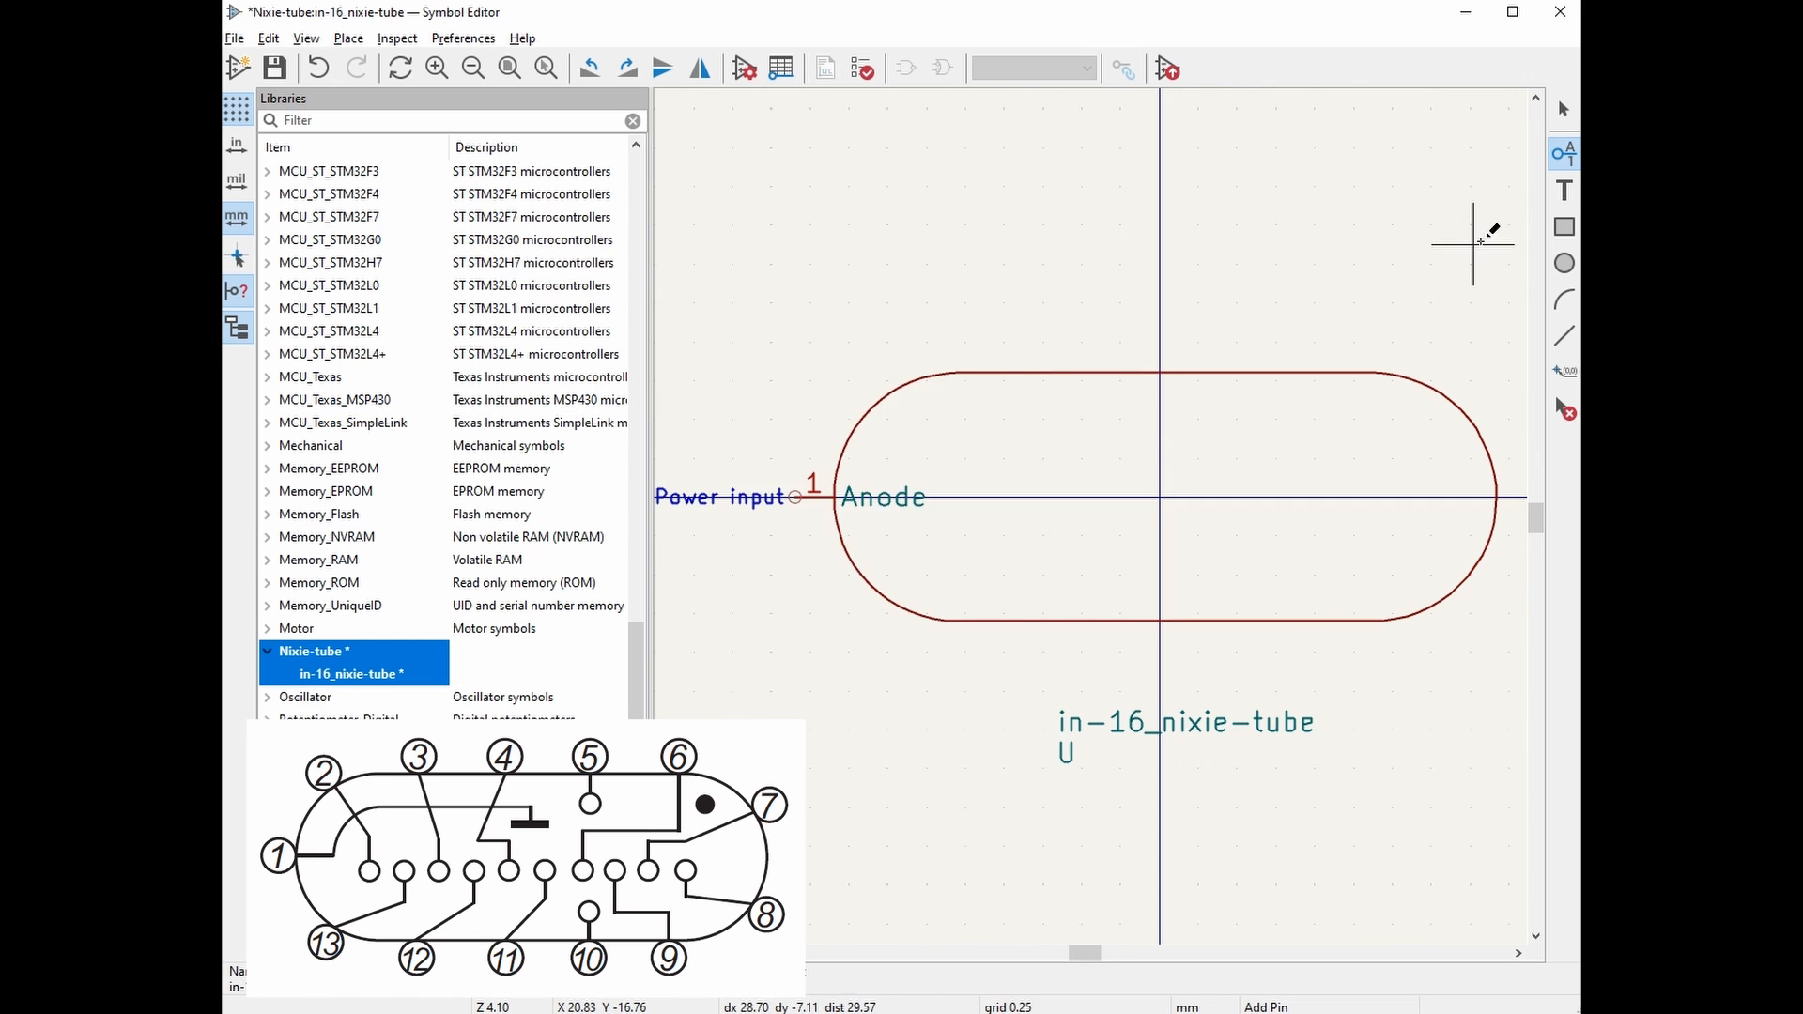
left_click(988, 317)
key("Return")
left_click(979, 332)
key("e")
left_click(845, 386)
left_click(808, 581)
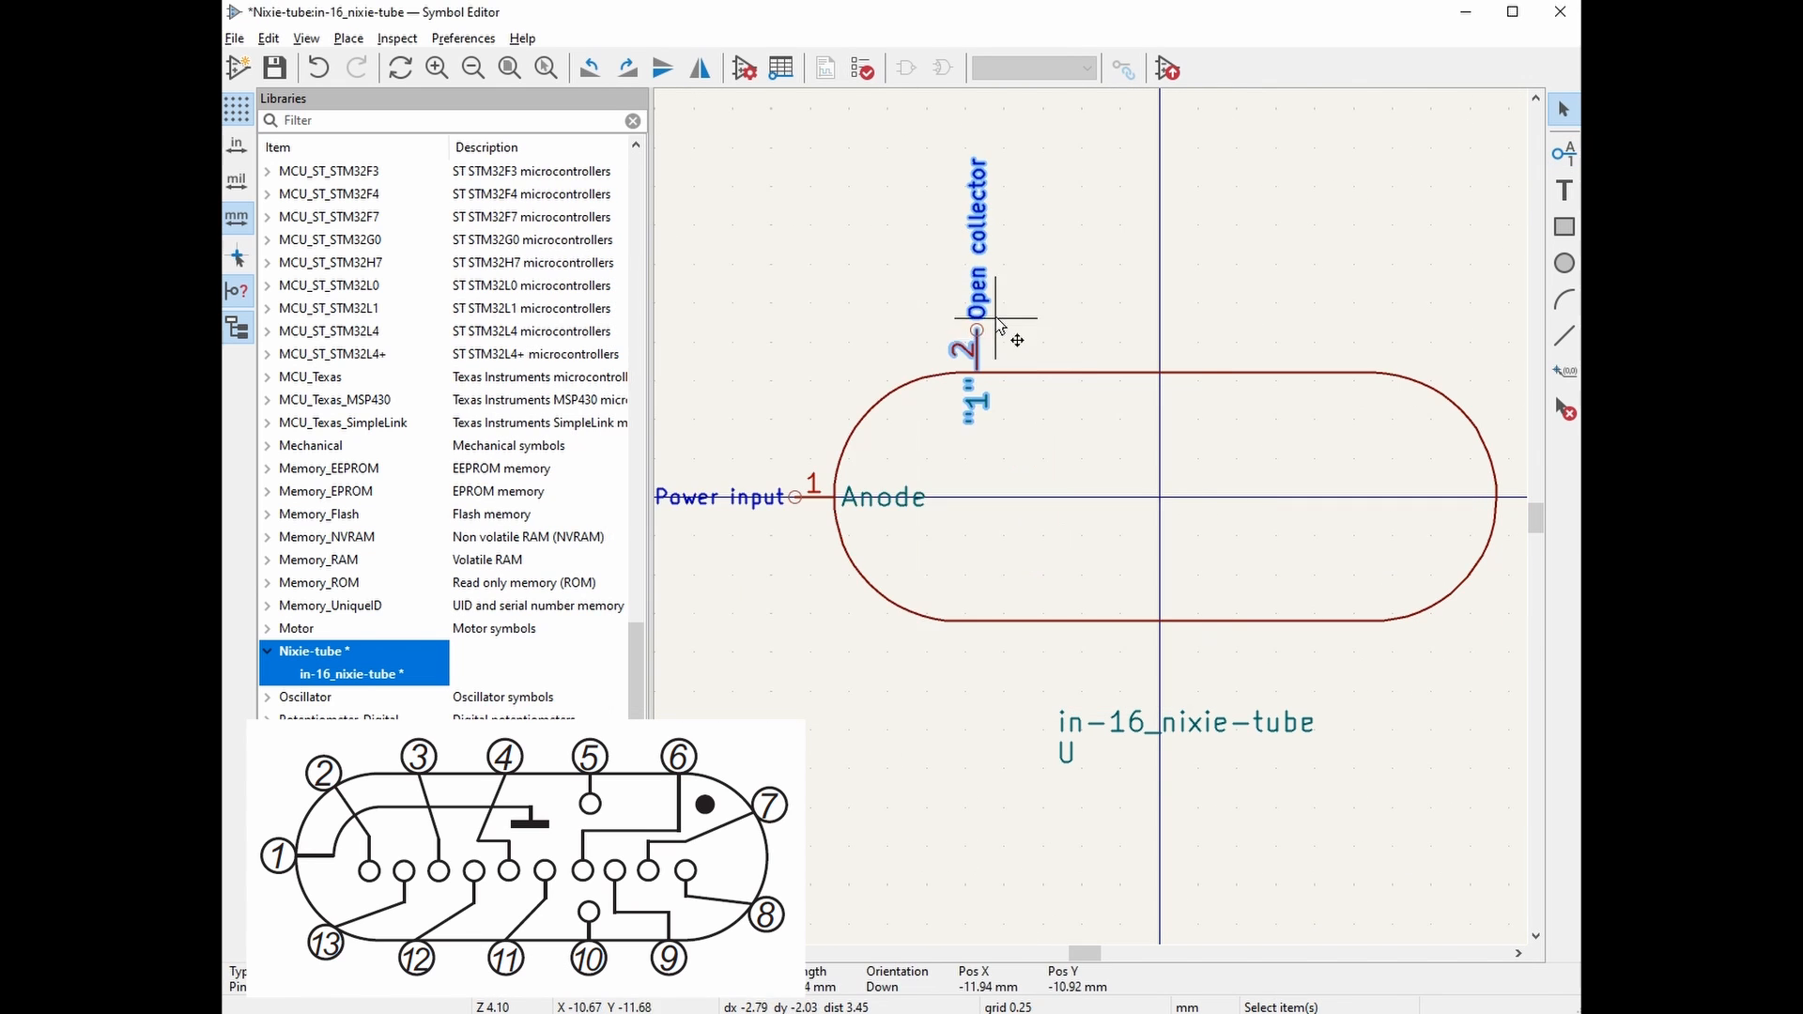
Place a copy of pin 2 beside it on the upper edge and set its number to 3 and name to "7"
key("ctrl+v")
left_click(1068, 351)
type("e3")
left_click(755, 328)
key("BackSpace")
type("7")
left_click(1057, 682)
Duplicate pin 3 three times and space the copies along the rest of the outline's upper edge
key("ctrl+d")
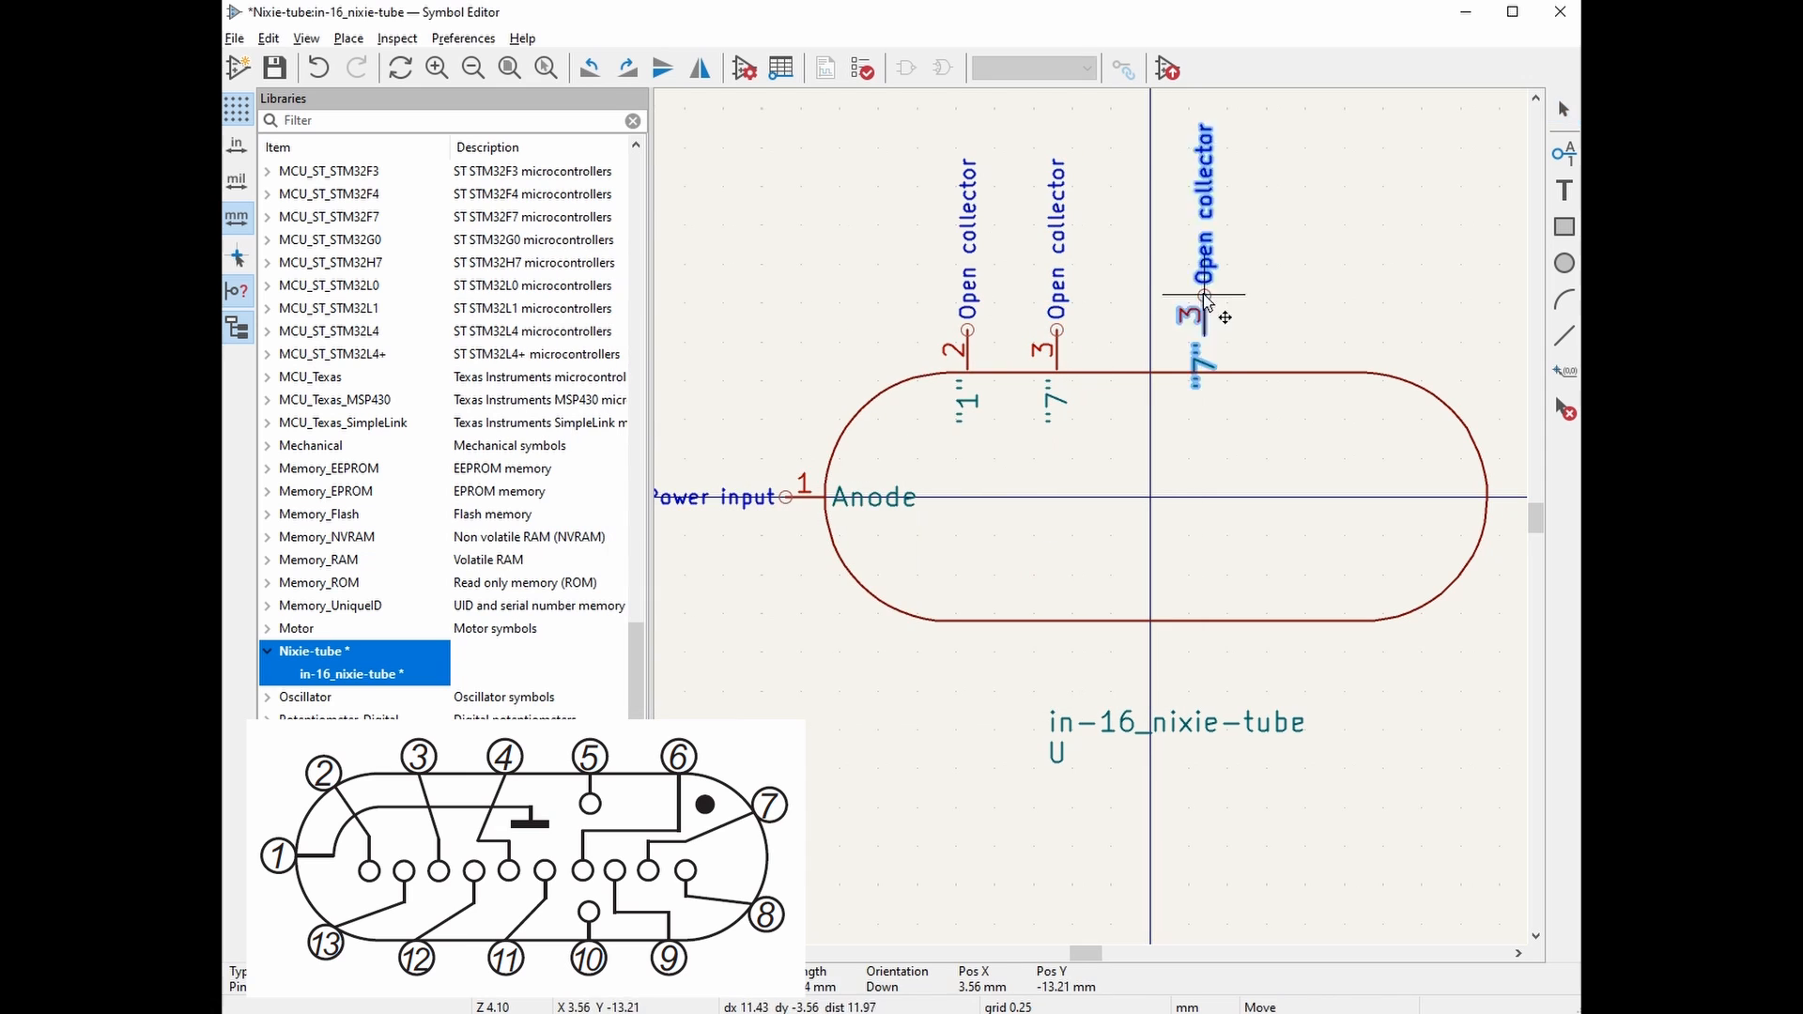
left_click(1151, 335)
key("ctrl+d")
left_click(1232, 336)
Set the first copied pin, on the vertical axis, to number 4 and name "3"
key("e")
double_click(799, 355)
type("4")
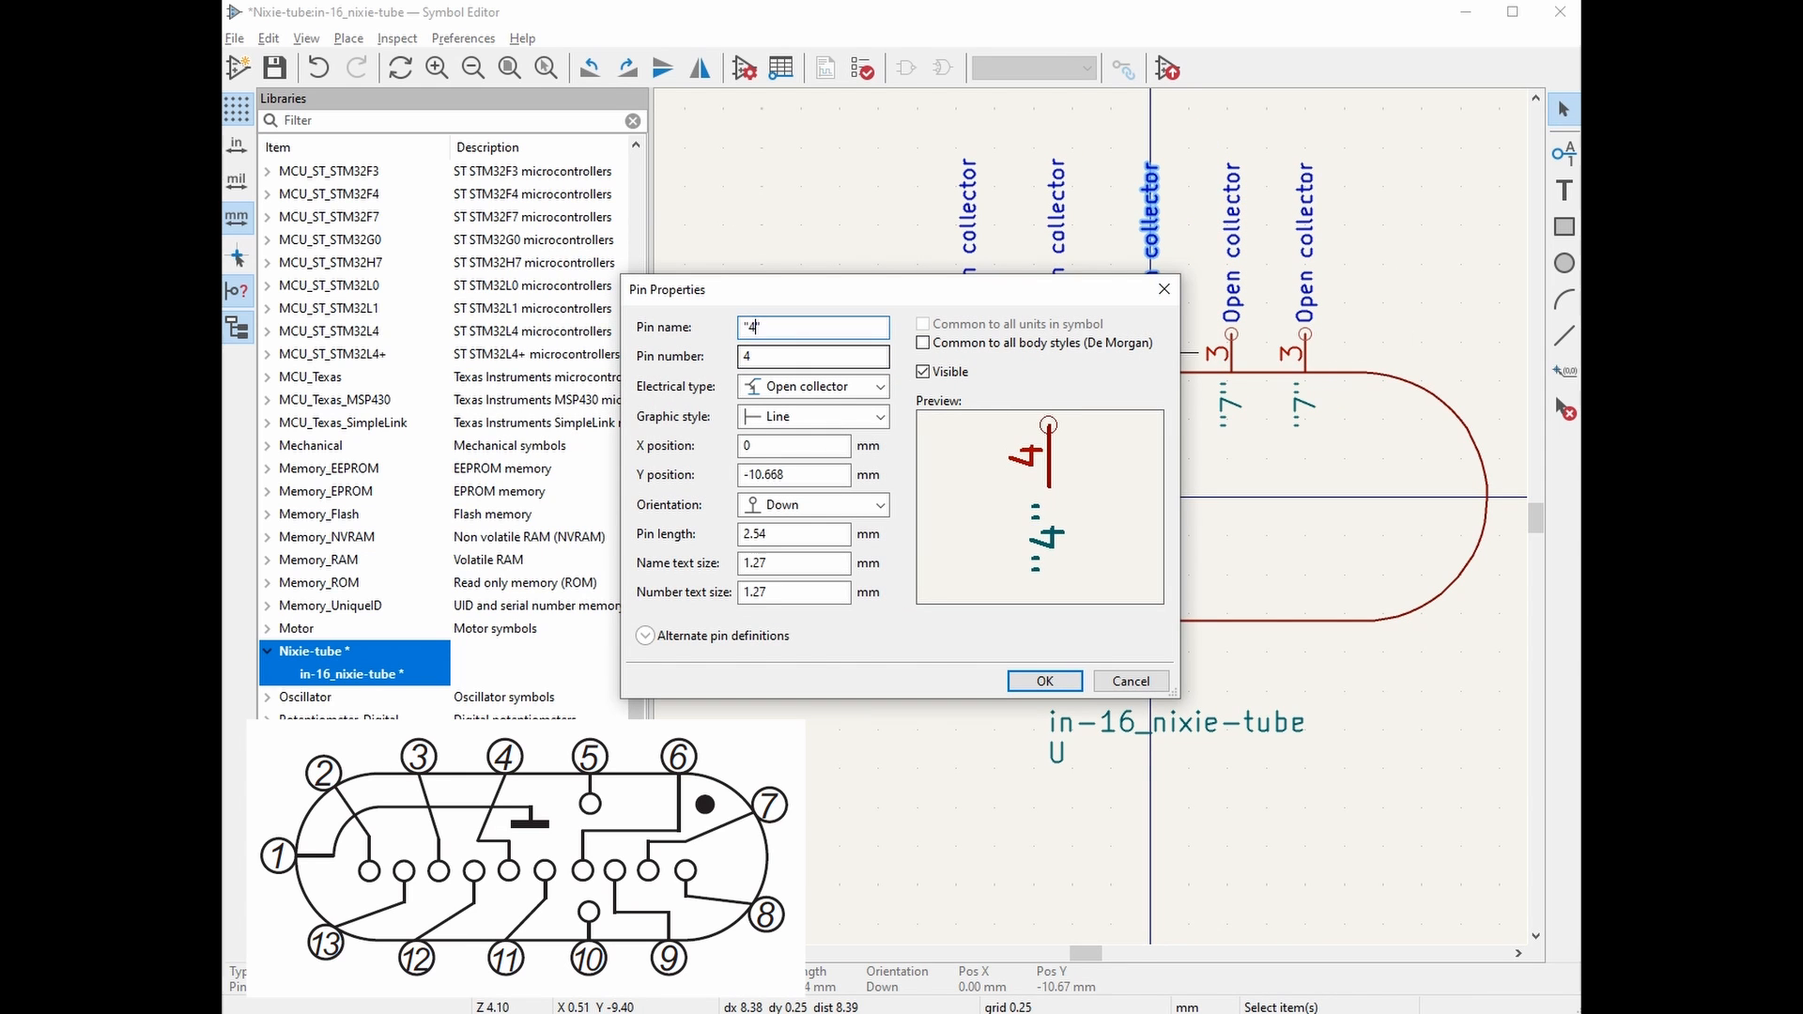
left_click(1046, 682)
Set the remaining two upper-edge copies to number 5 with name "," and number 6 with name "4"
type("e5")
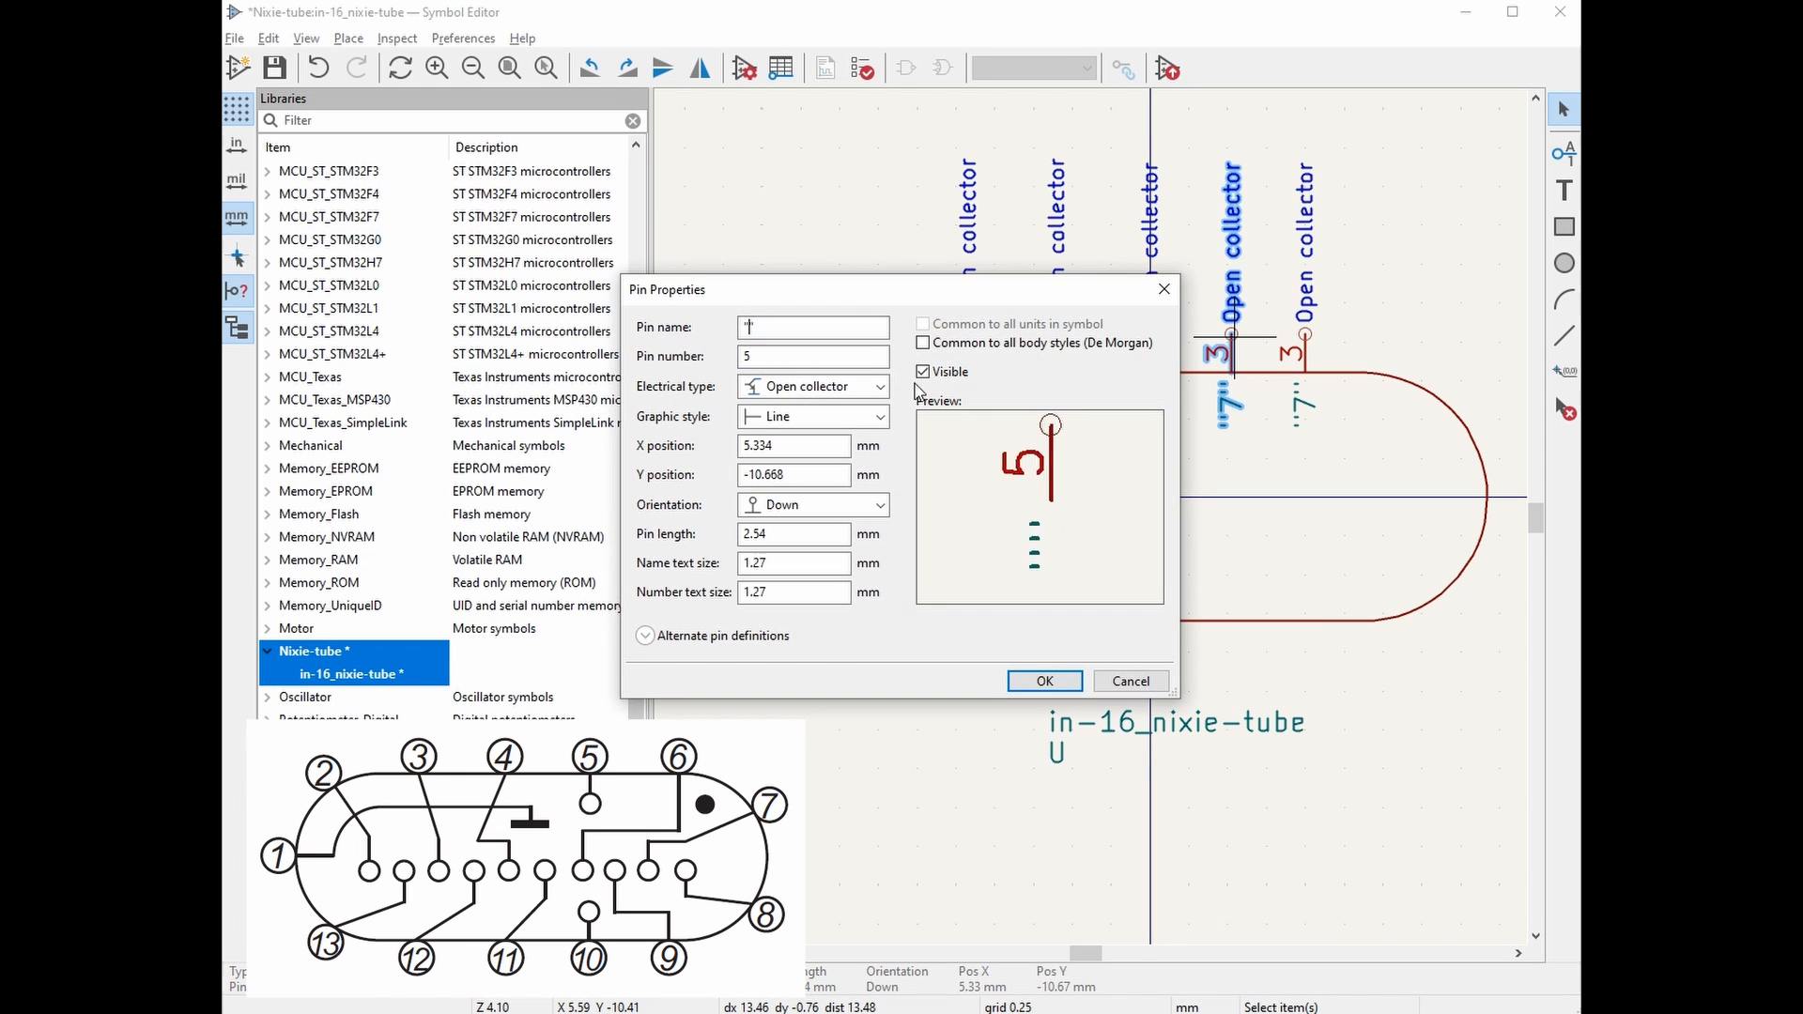
type(",")
left_click(1045, 682)
type("e6")
left_click_drag(749, 327, 756, 328)
type("4")
left_click(1046, 681)
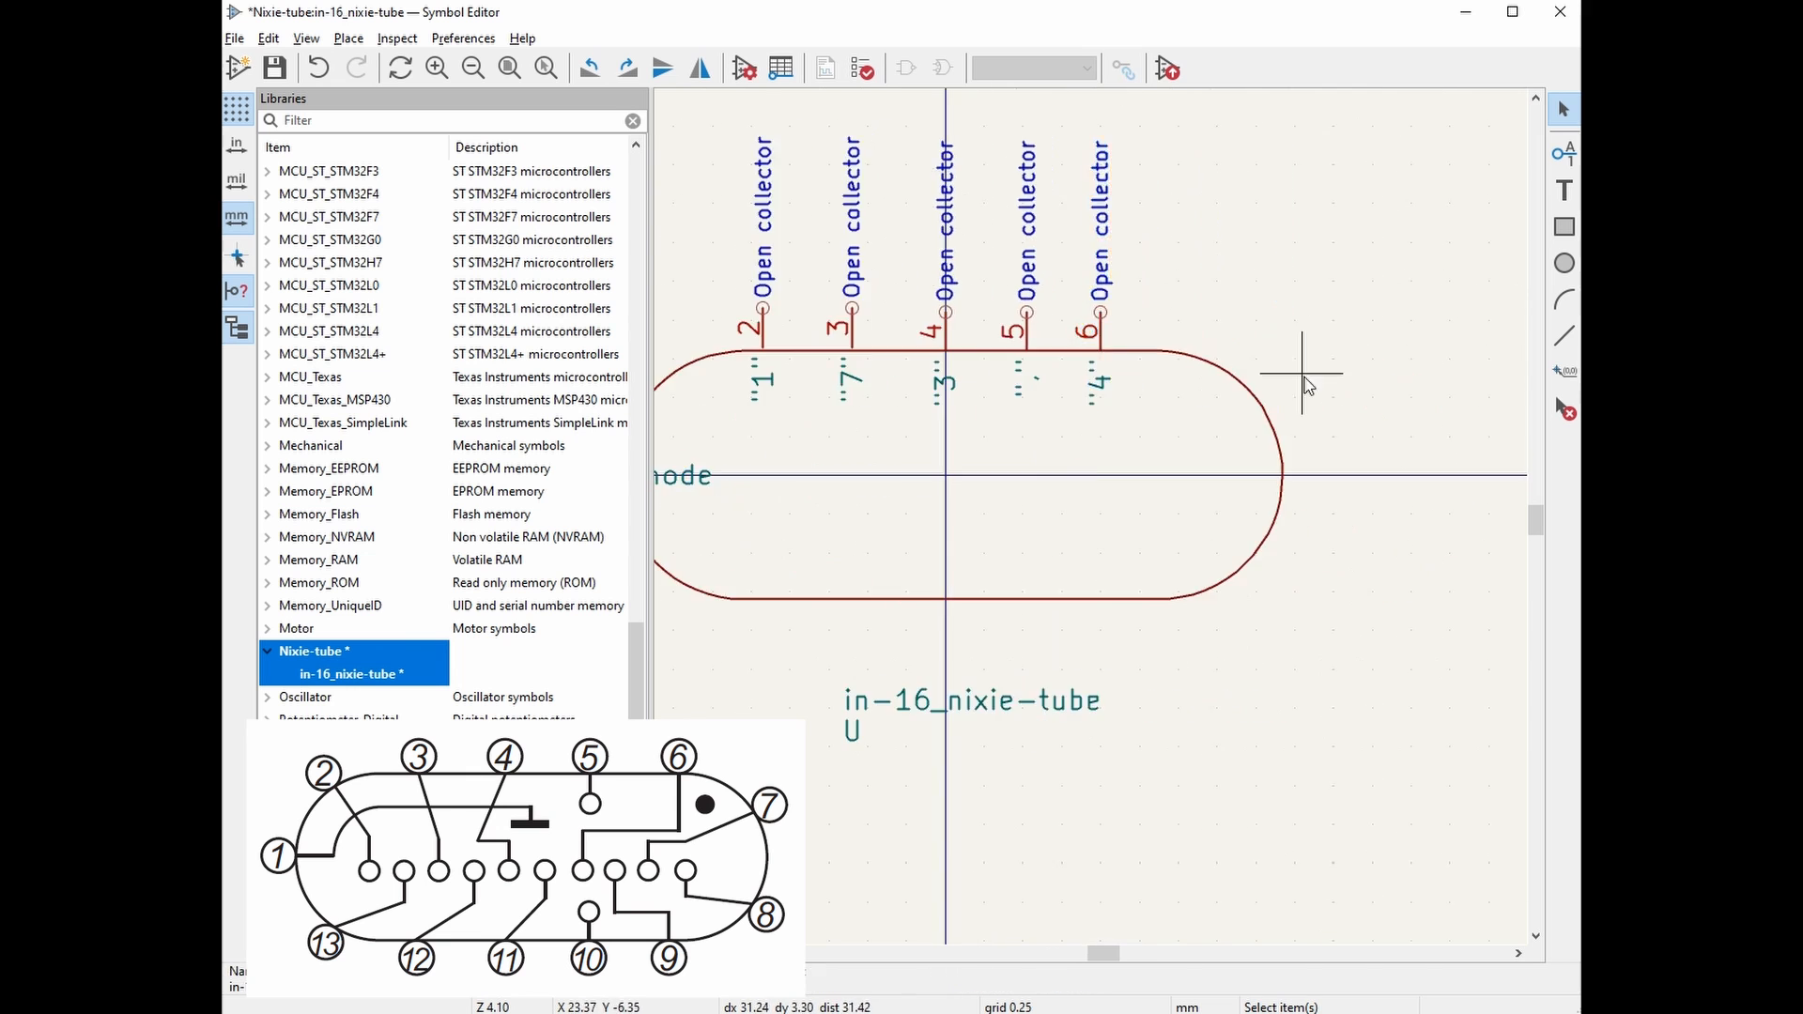
Duplicate pin 6, rotate the copy to face left and place two such pins on the outline's right end
key("ctrl+d")
key("r")
key("r")
key("r")
scroll(1300, 373, "up", 2)
left_click(968, 528)
key("ctrl+d")
left_click(968, 640)
Set the two pins on the outline's right end to number 7 with name "5" and number 8 with name "6"
scroll(1038, 771, "up", 2)
type("e5")
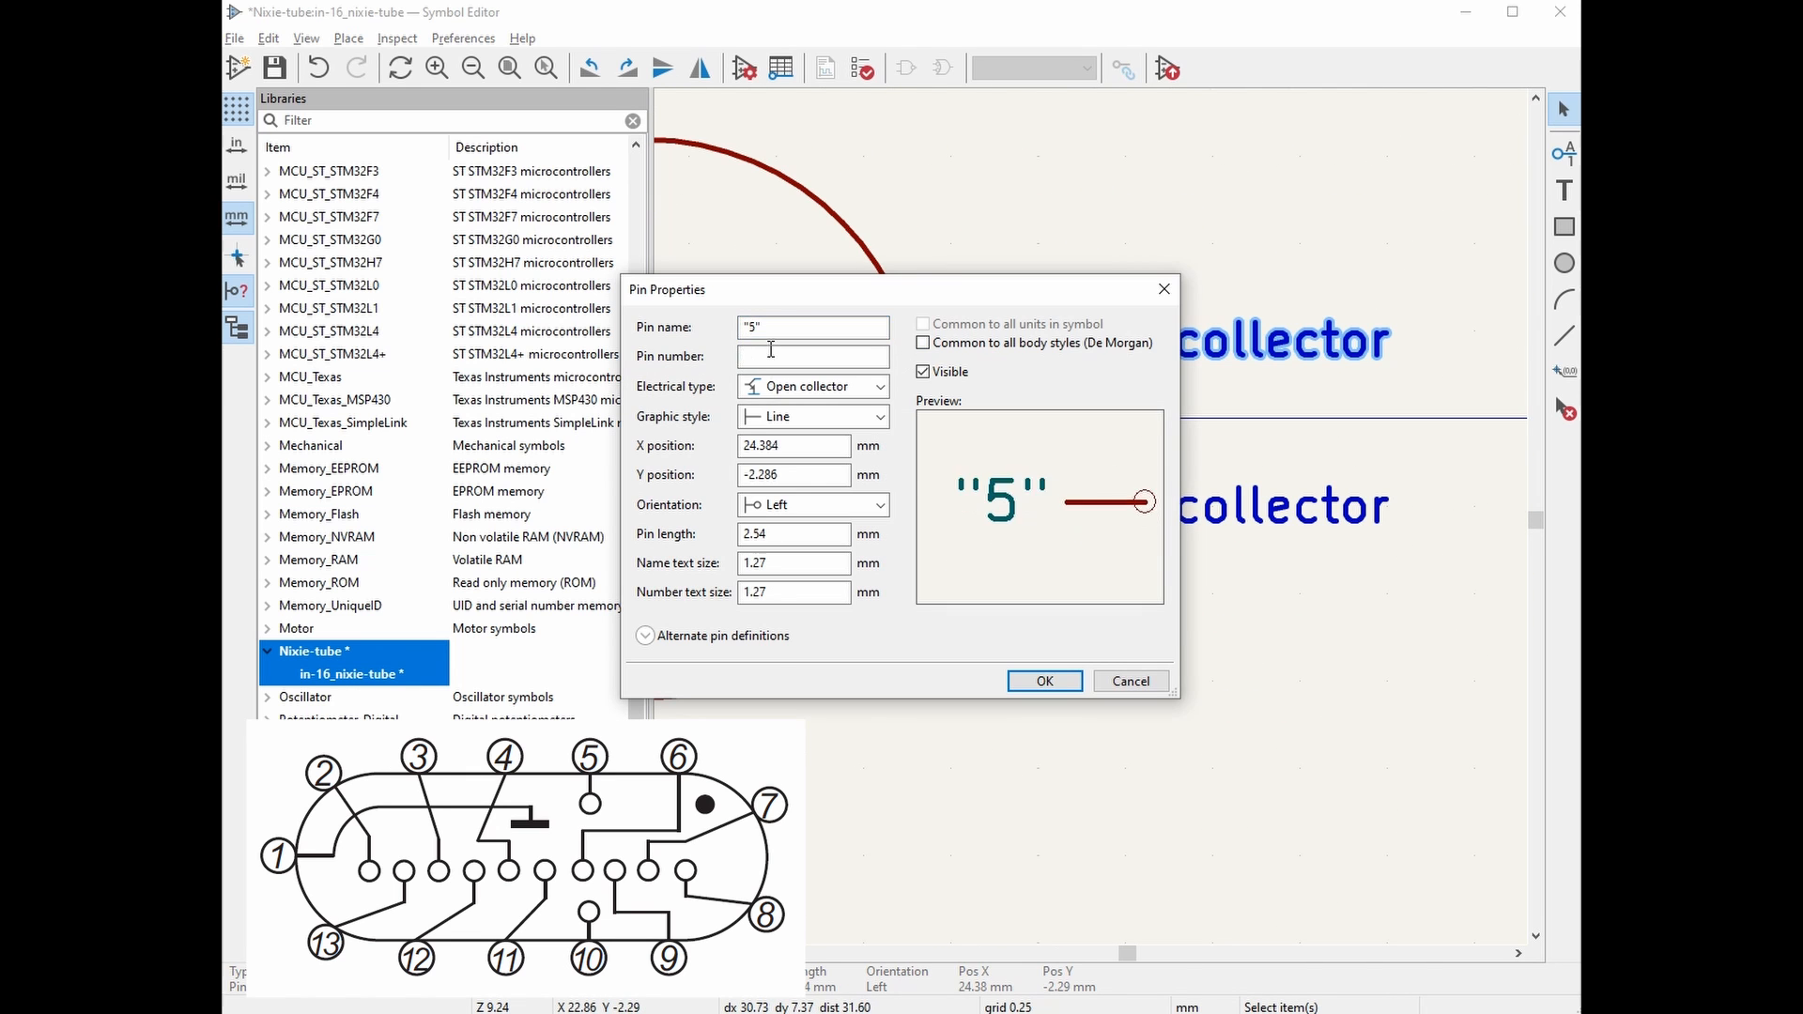
type("7")
left_click(1046, 682)
type("e8")
key("BackSpace")
type("6")
left_click(1045, 682)
Duplicate the five upper-edge pins, mirror the copies vertically and place them along the outline's lower edge
scroll(1090, 517, "down", 3)
scroll(996, 286, "up", 3)
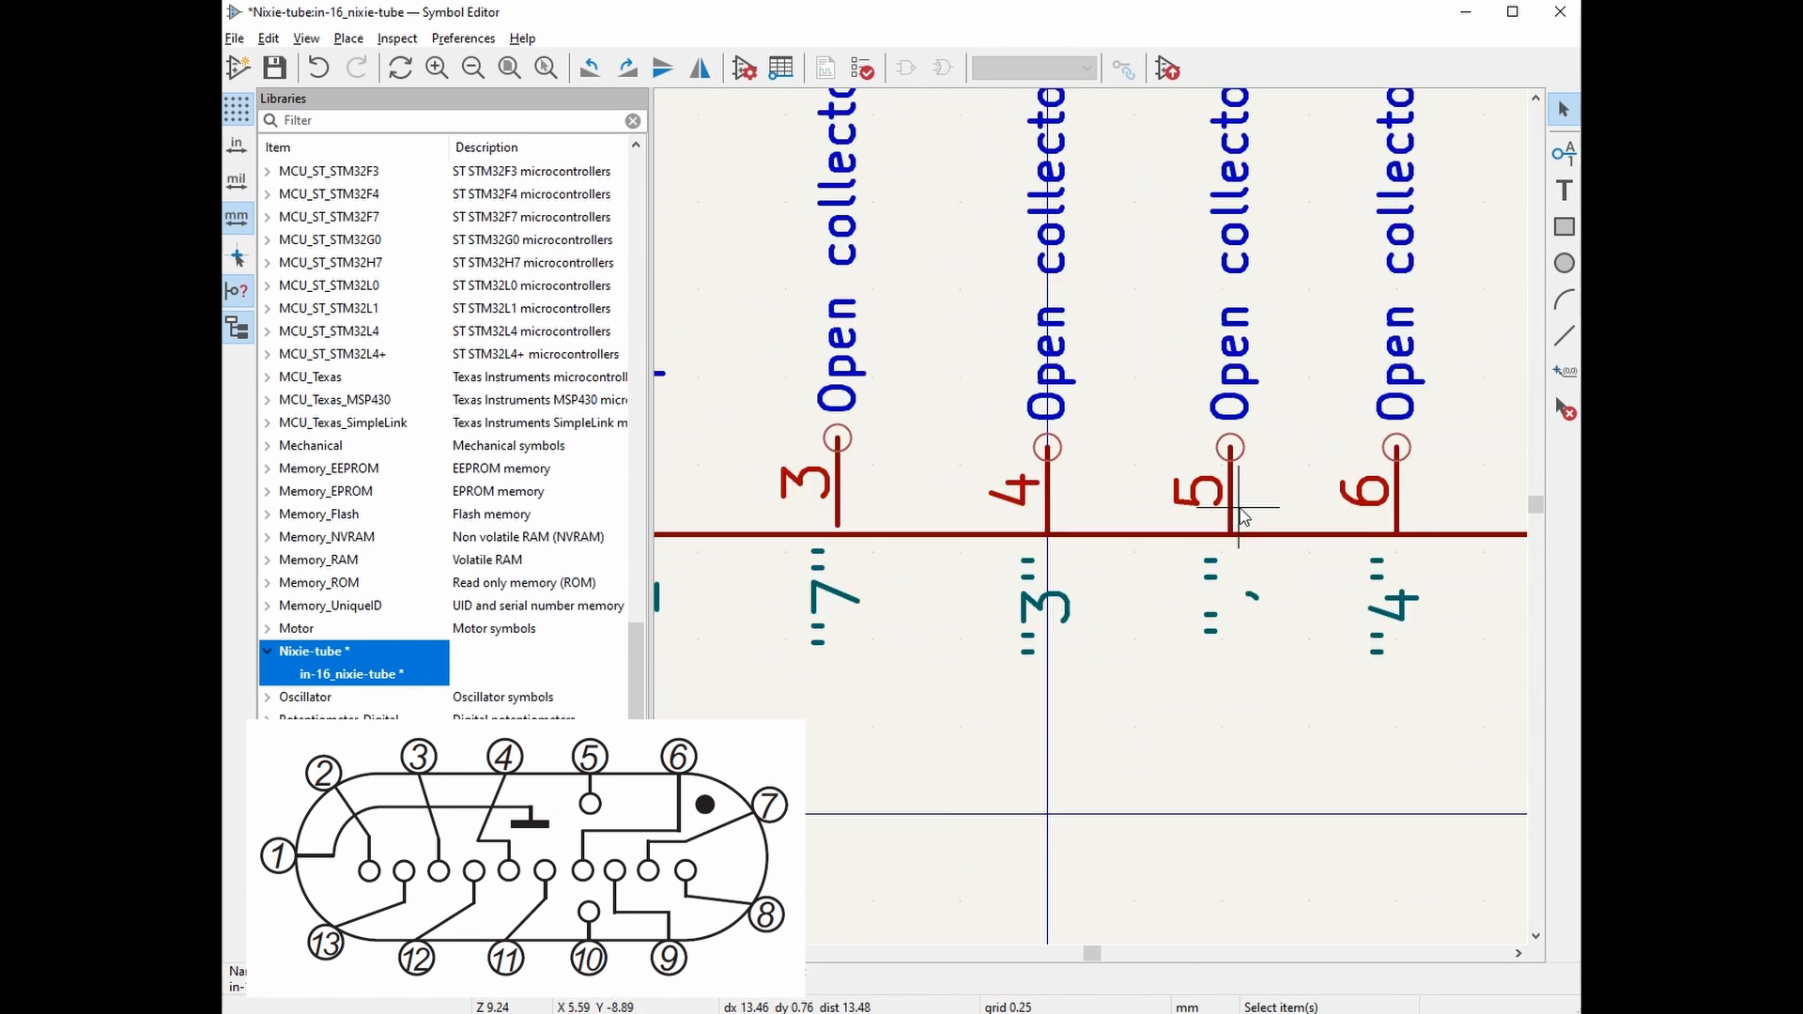
scroll(1108, 563, "down", 3)
left_click_drag(809, 122, 1231, 291)
key("ctrl+d")
key("y")
scroll(940, 370, "down", 2)
scroll(1059, 594, "up", 3)
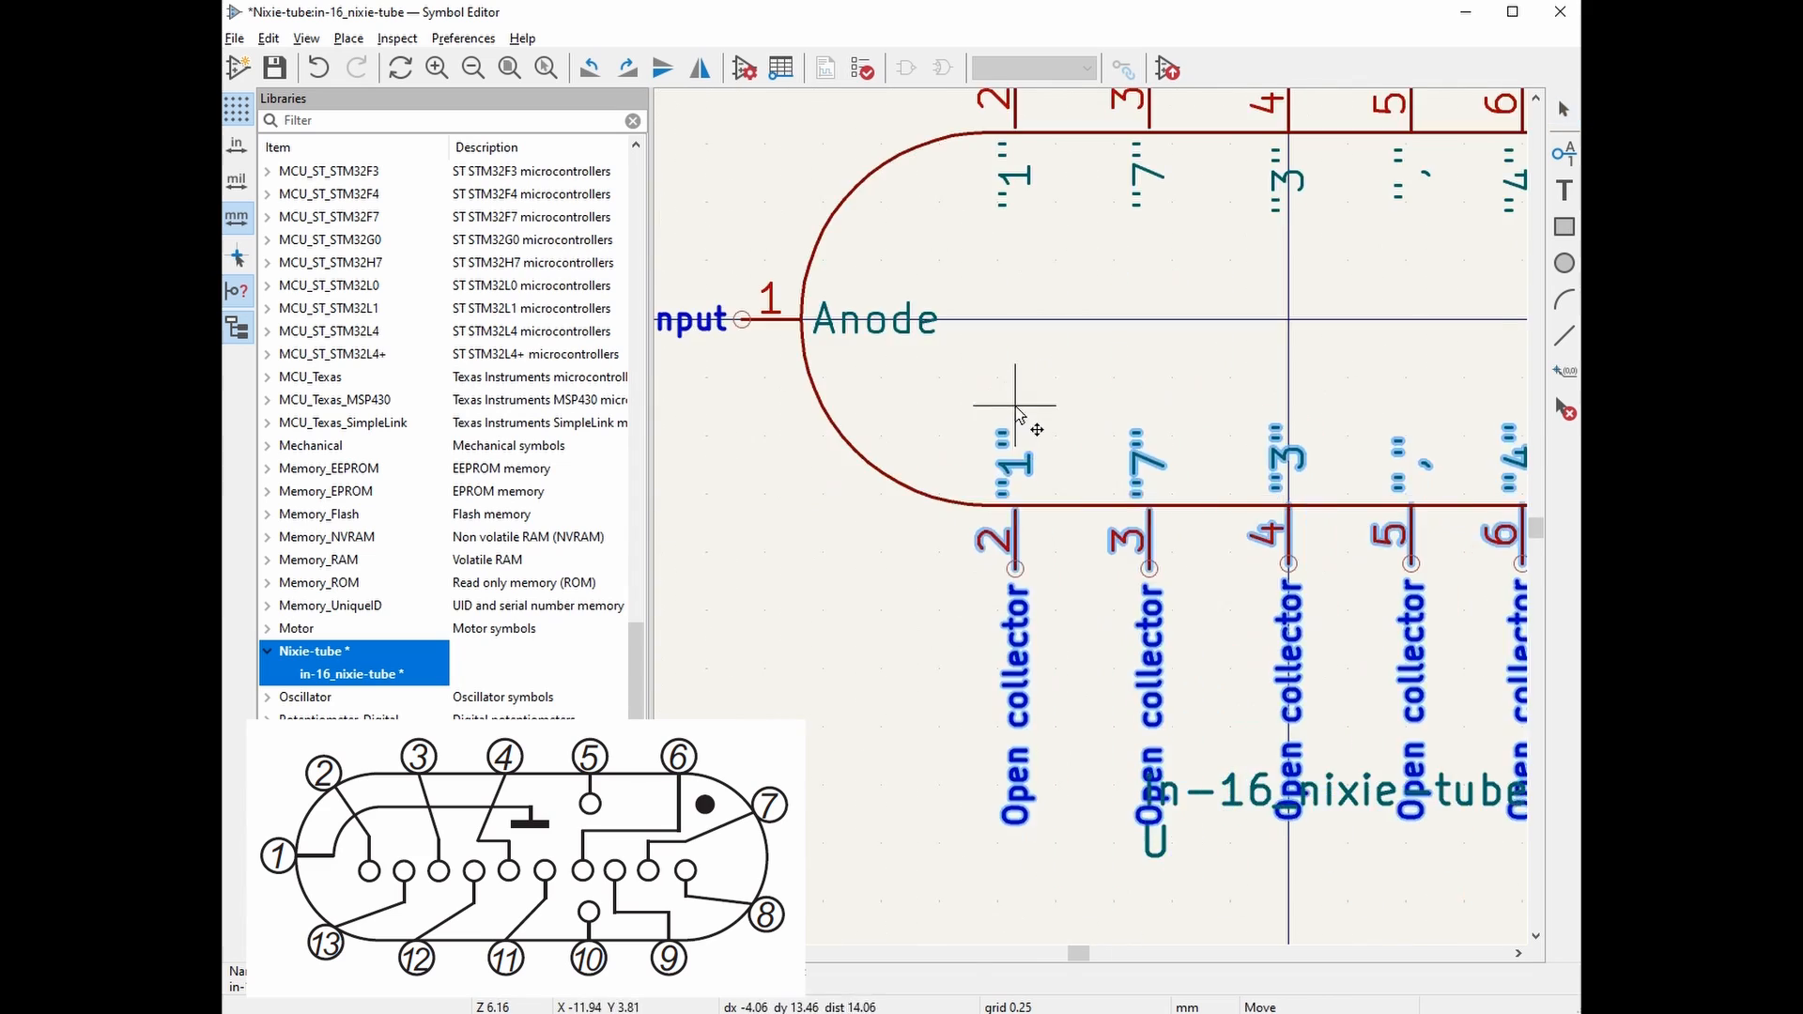
left_click(1018, 411)
Nudge the copied pins so that they meet the outline's lower edge squarely
scroll(1099, 548, "up", 4)
left_click(804, 483)
scroll(1091, 517, "down", 4)
left_click_drag(969, 517, 969, 526)
left_click(1174, 529)
left_click_drag(1173, 528, 1173, 537)
scroll(1174, 540, "down", 4)
scroll(1221, 742, "up", 5)
left_click_drag(886, 511, 937, 511)
scroll(937, 512, "down", 4)
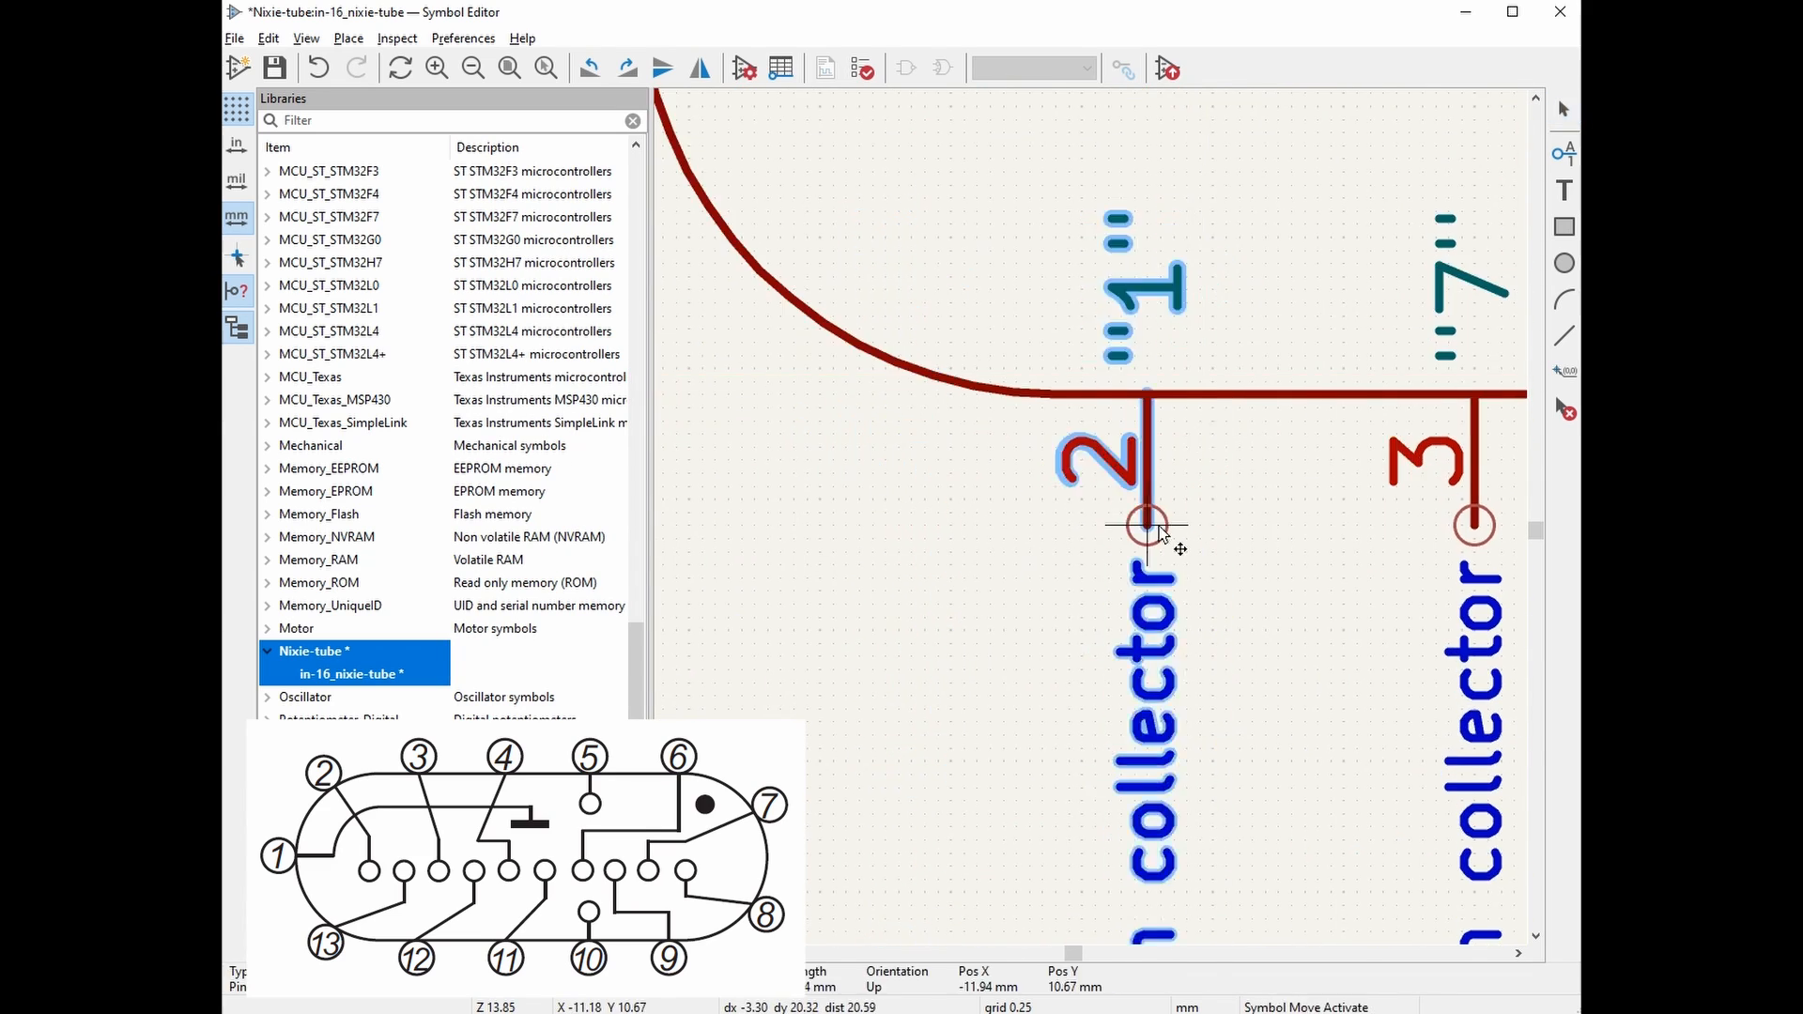
Even out the horizontal spacing of the upper and lower pins, placing the outermost right pins at X 10.16 mm
left_click_drag(1147, 526, 1215, 526)
left_click_drag(1083, 500, 1070, 501)
left_click_drag(1319, 500, 1331, 501)
scroll(1331, 501, "down", 4)
scroll(1202, 310, "up", 4)
left_click_drag(1195, 428, 1209, 429)
left_click_drag(1473, 428, 1380, 418)
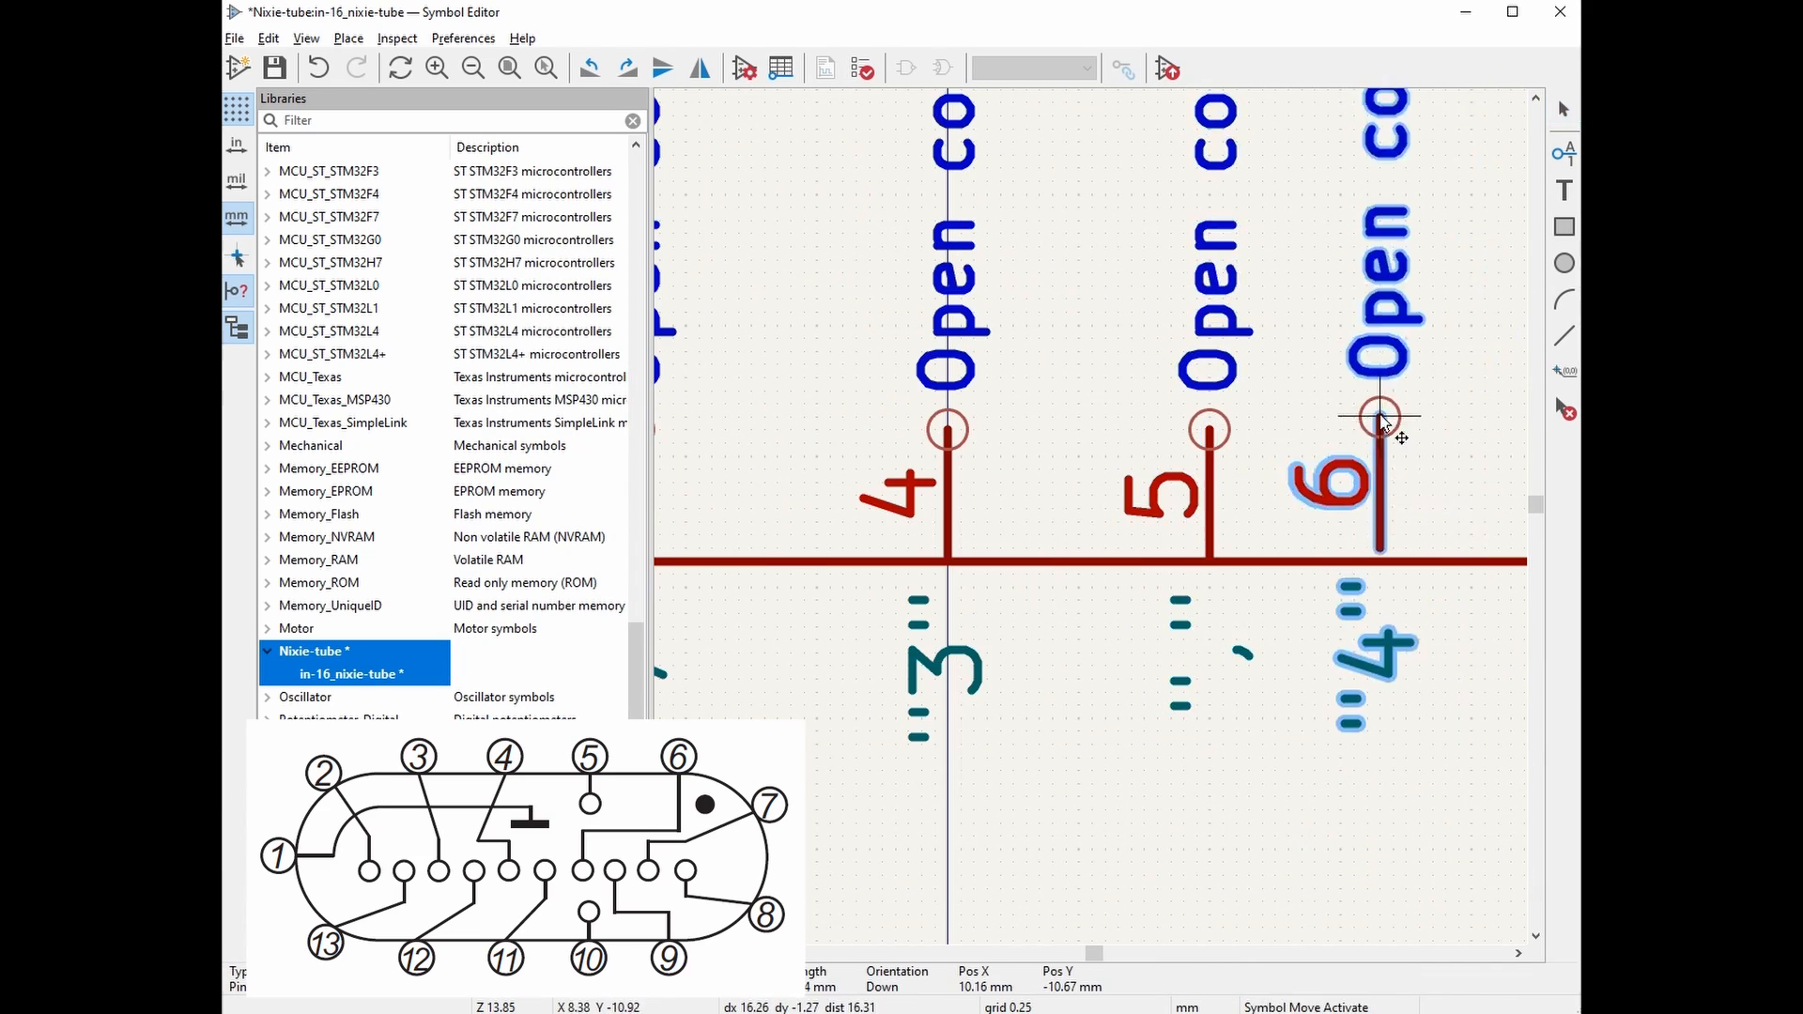
scroll(1380, 421, "down", 4)
left_click_drag(1104, 495, 1195, 495)
scroll(939, 495, "down", 4)
Set the rightmost lower-edge pin to number 9 and name "2"
left_click(1054, 491)
double_click(1064, 489)
double_click(763, 357)
type("9")
left_click_drag(756, 328, 748, 328)
type("2")
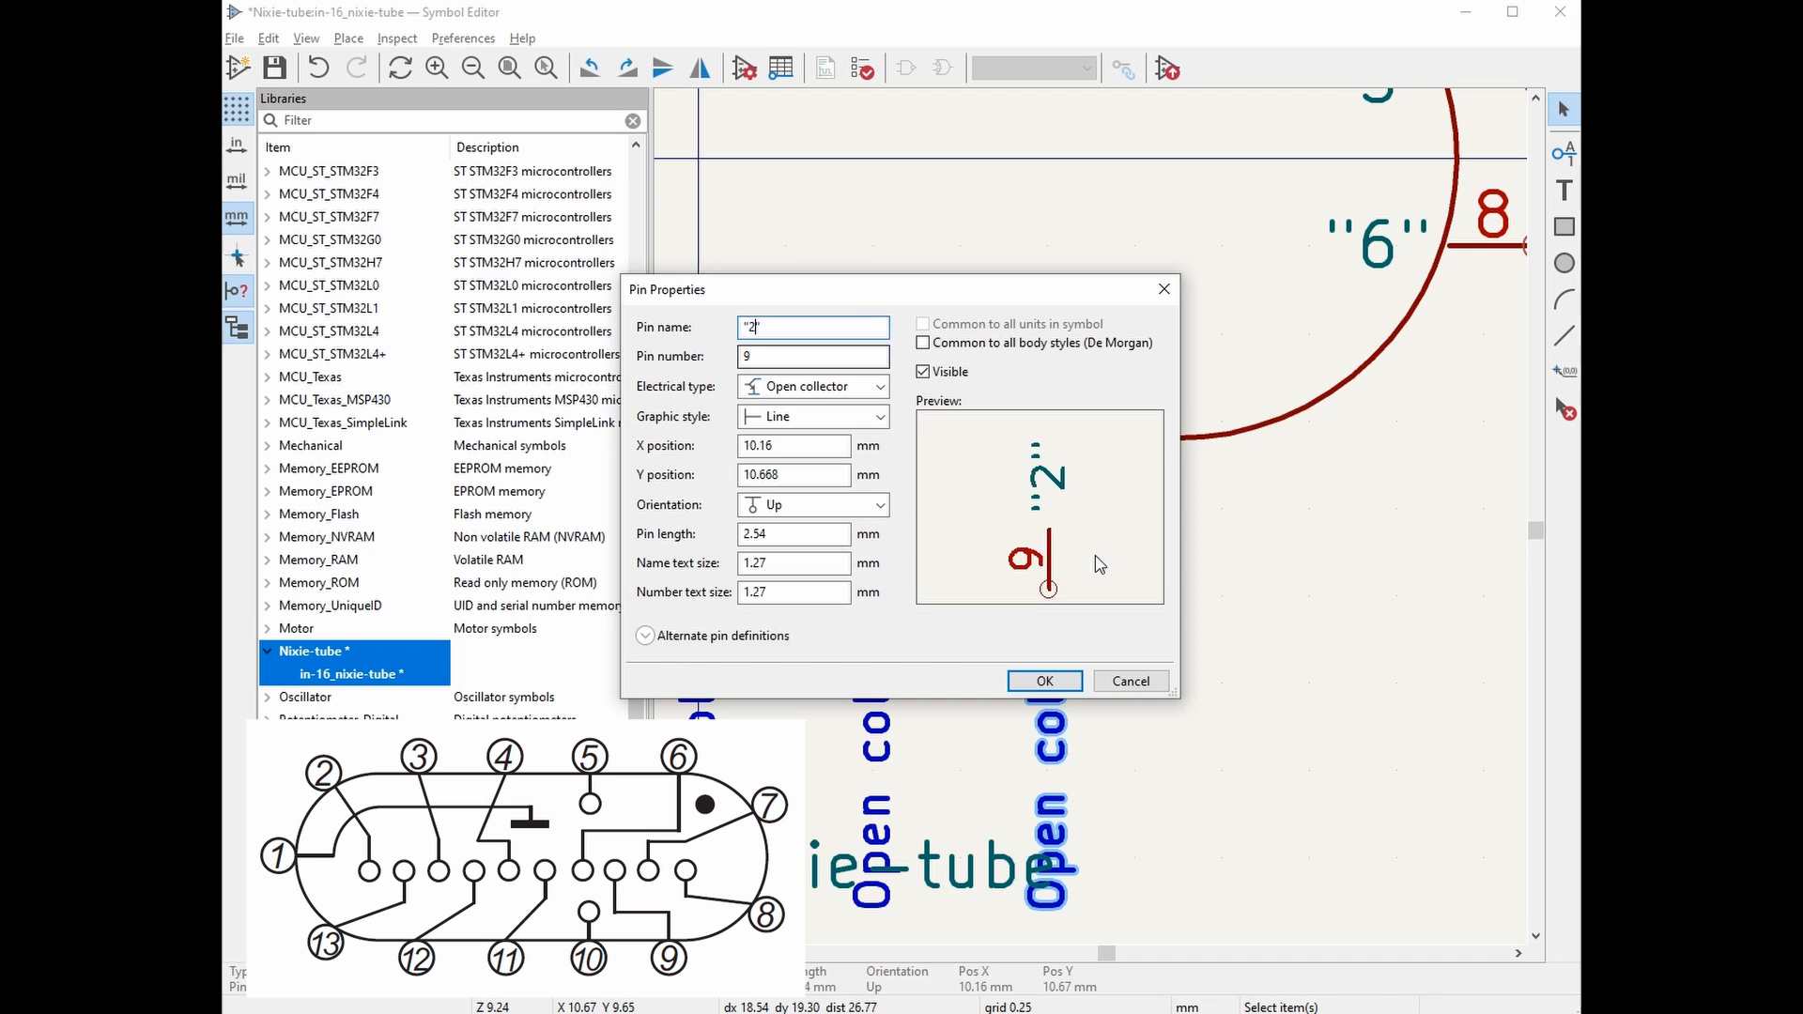
left_click(1046, 681)
Renumber the lower-edge pin beside pin 9 as 10, and set the lower pin on the vertical axis to number 11 and name "8"
double_click(1153, 447)
left_click(763, 356)
type("10")
left_click(1046, 681)
double_click(972, 447)
key("BackSpace")
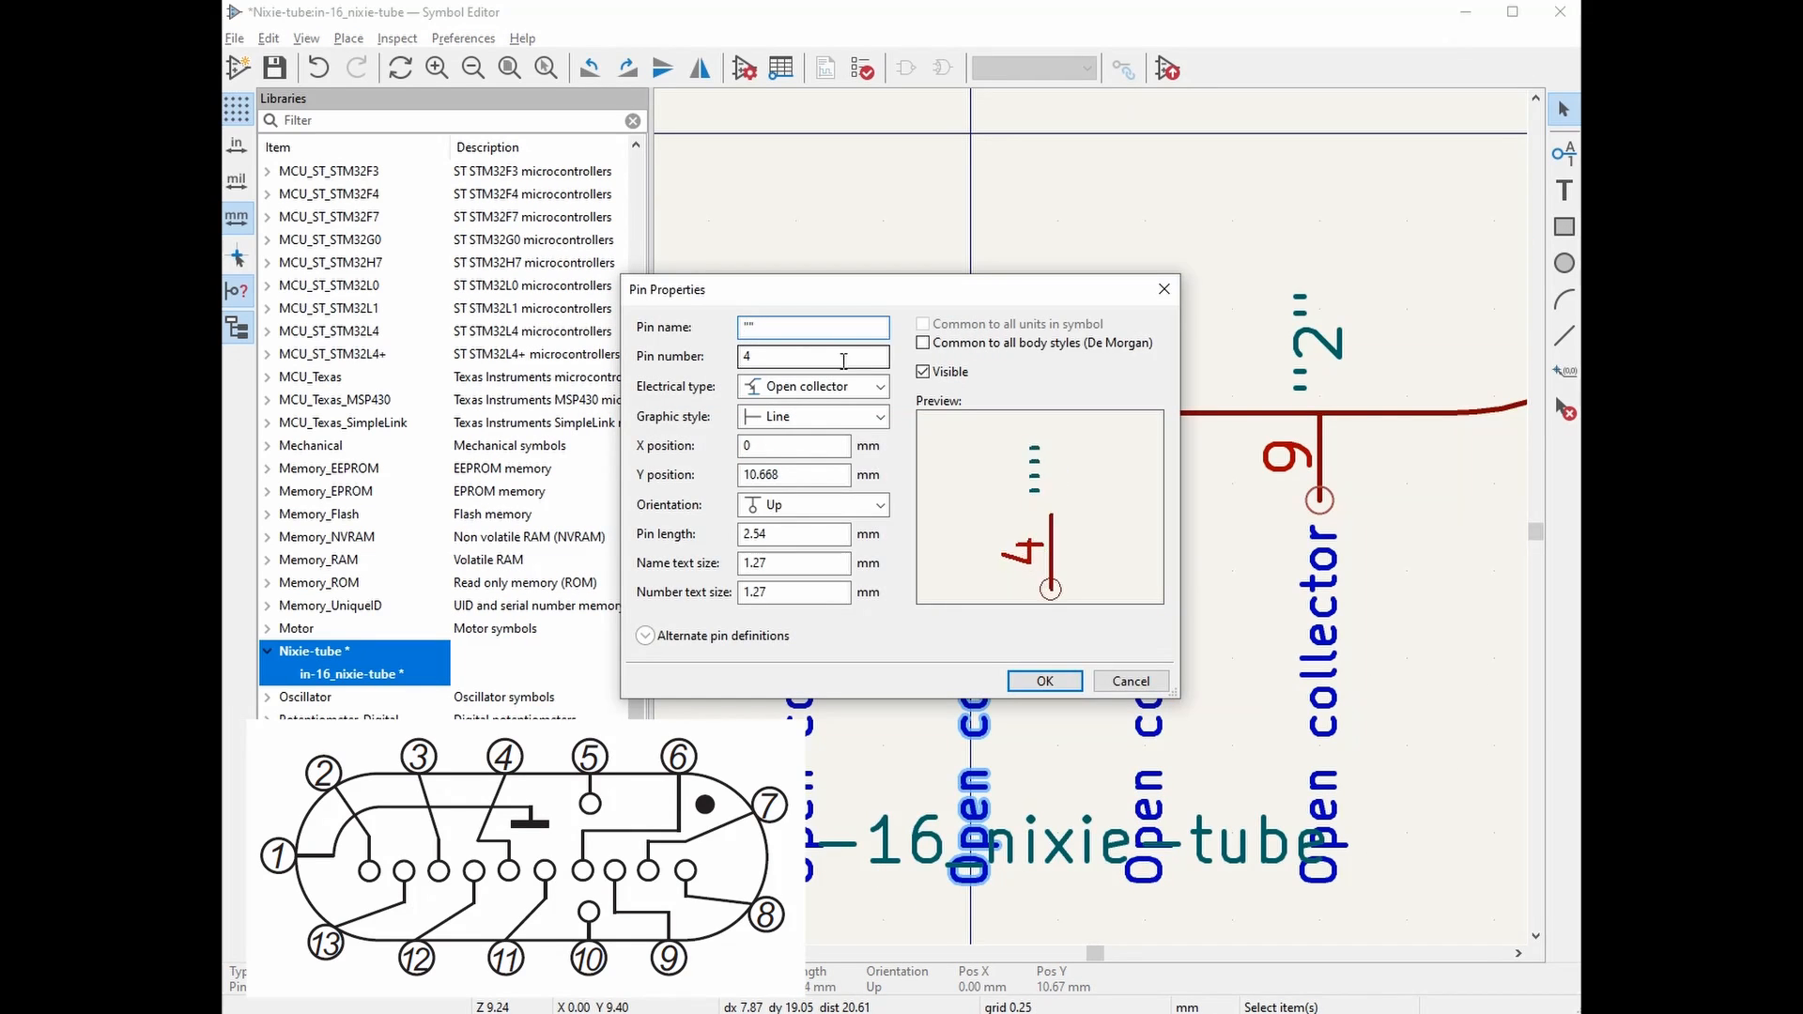
type("8")
left_click(1045, 680)
Set the remaining two lower-edge pins to number 12 with name "9" and number 13 with name "0"
double_click(1016, 447)
type("129")
left_click(1045, 681)
double_click(1031, 449)
type("130")
left_click(1046, 680)
scroll(996, 554, "down", 5)
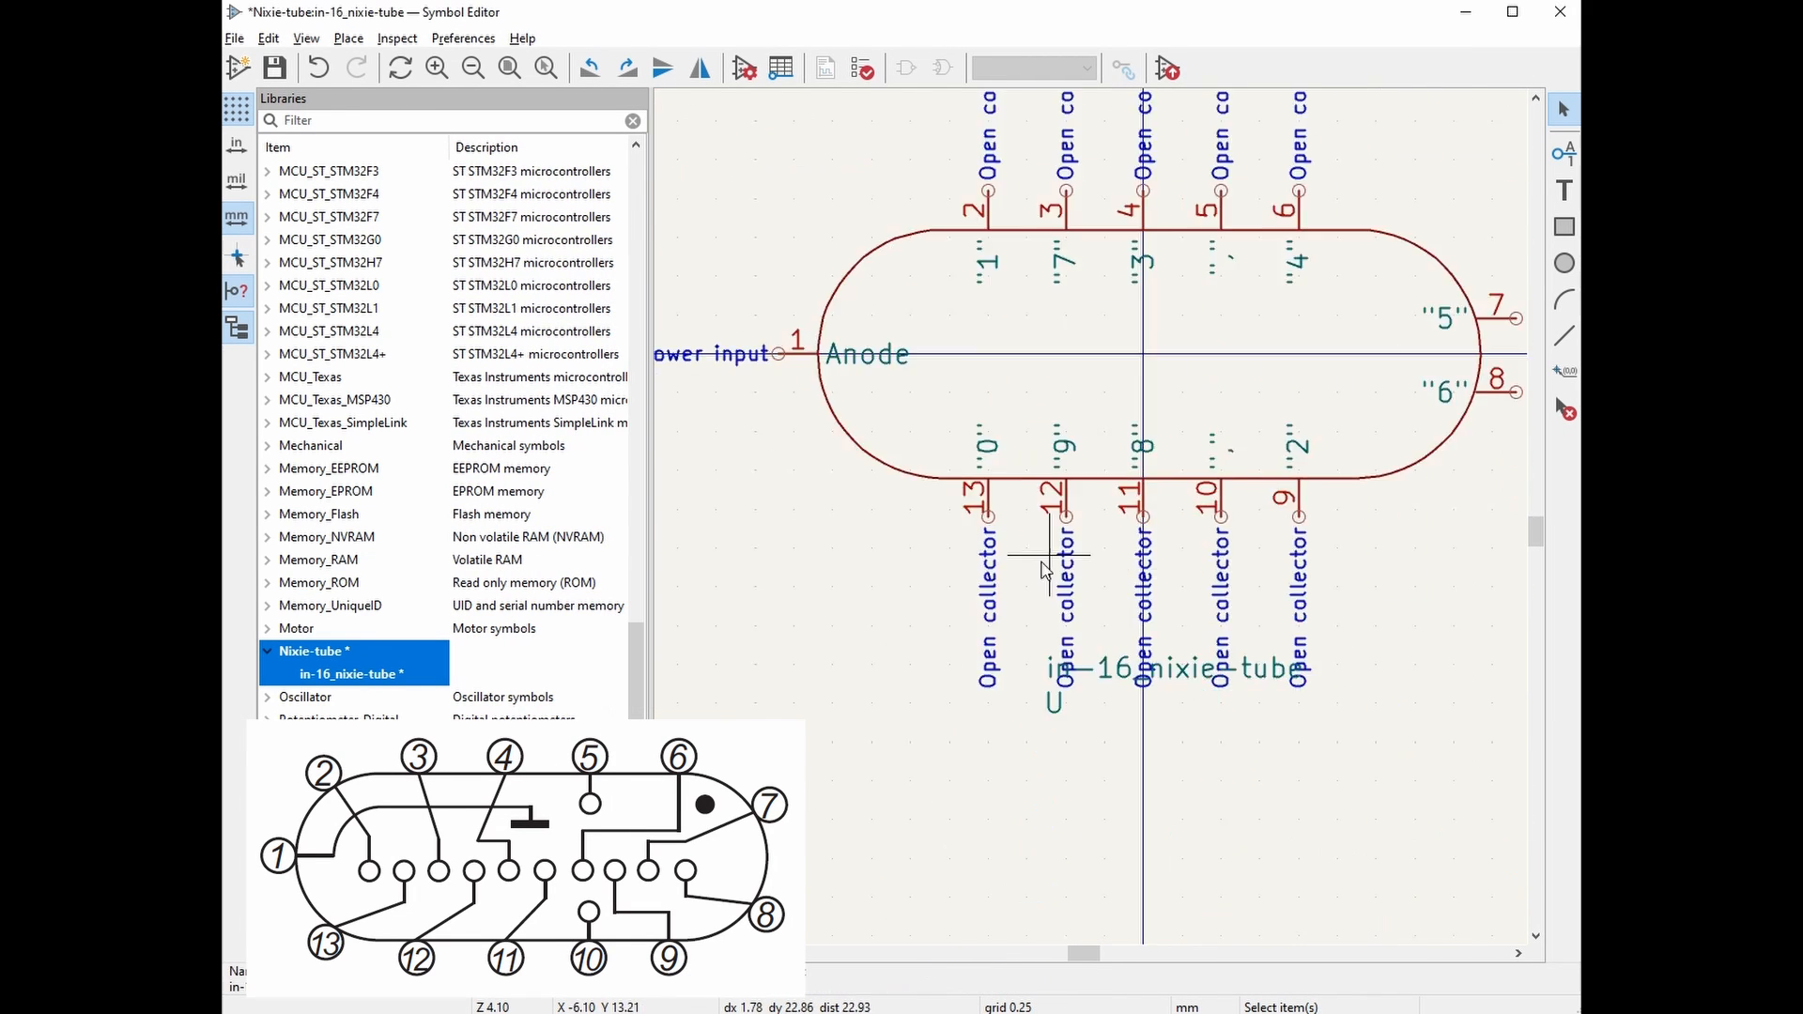
Move the symbol's name and reference labels below the outline's right end, clear of the pins, and save the symbol
left_click_drag(1034, 654, 1316, 532)
middle_click_drag(1315, 627, 1324, 693)
left_click(1324, 693)
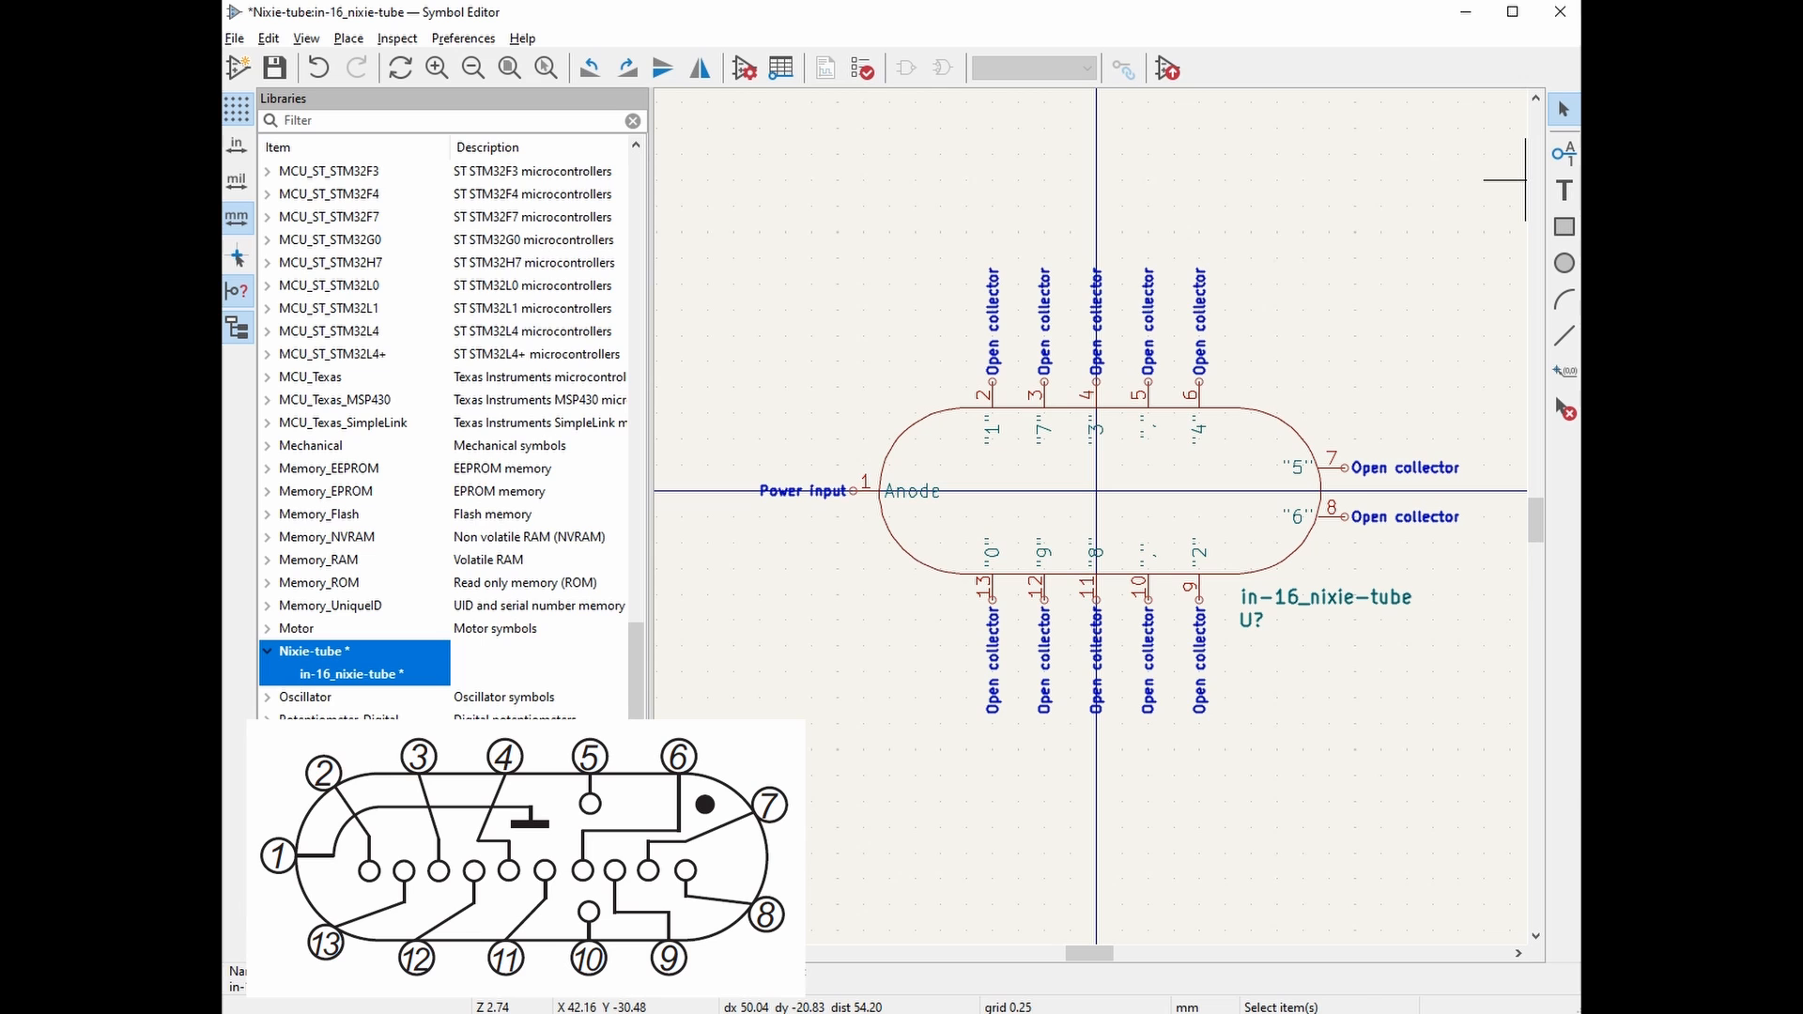
left_click(272, 71)
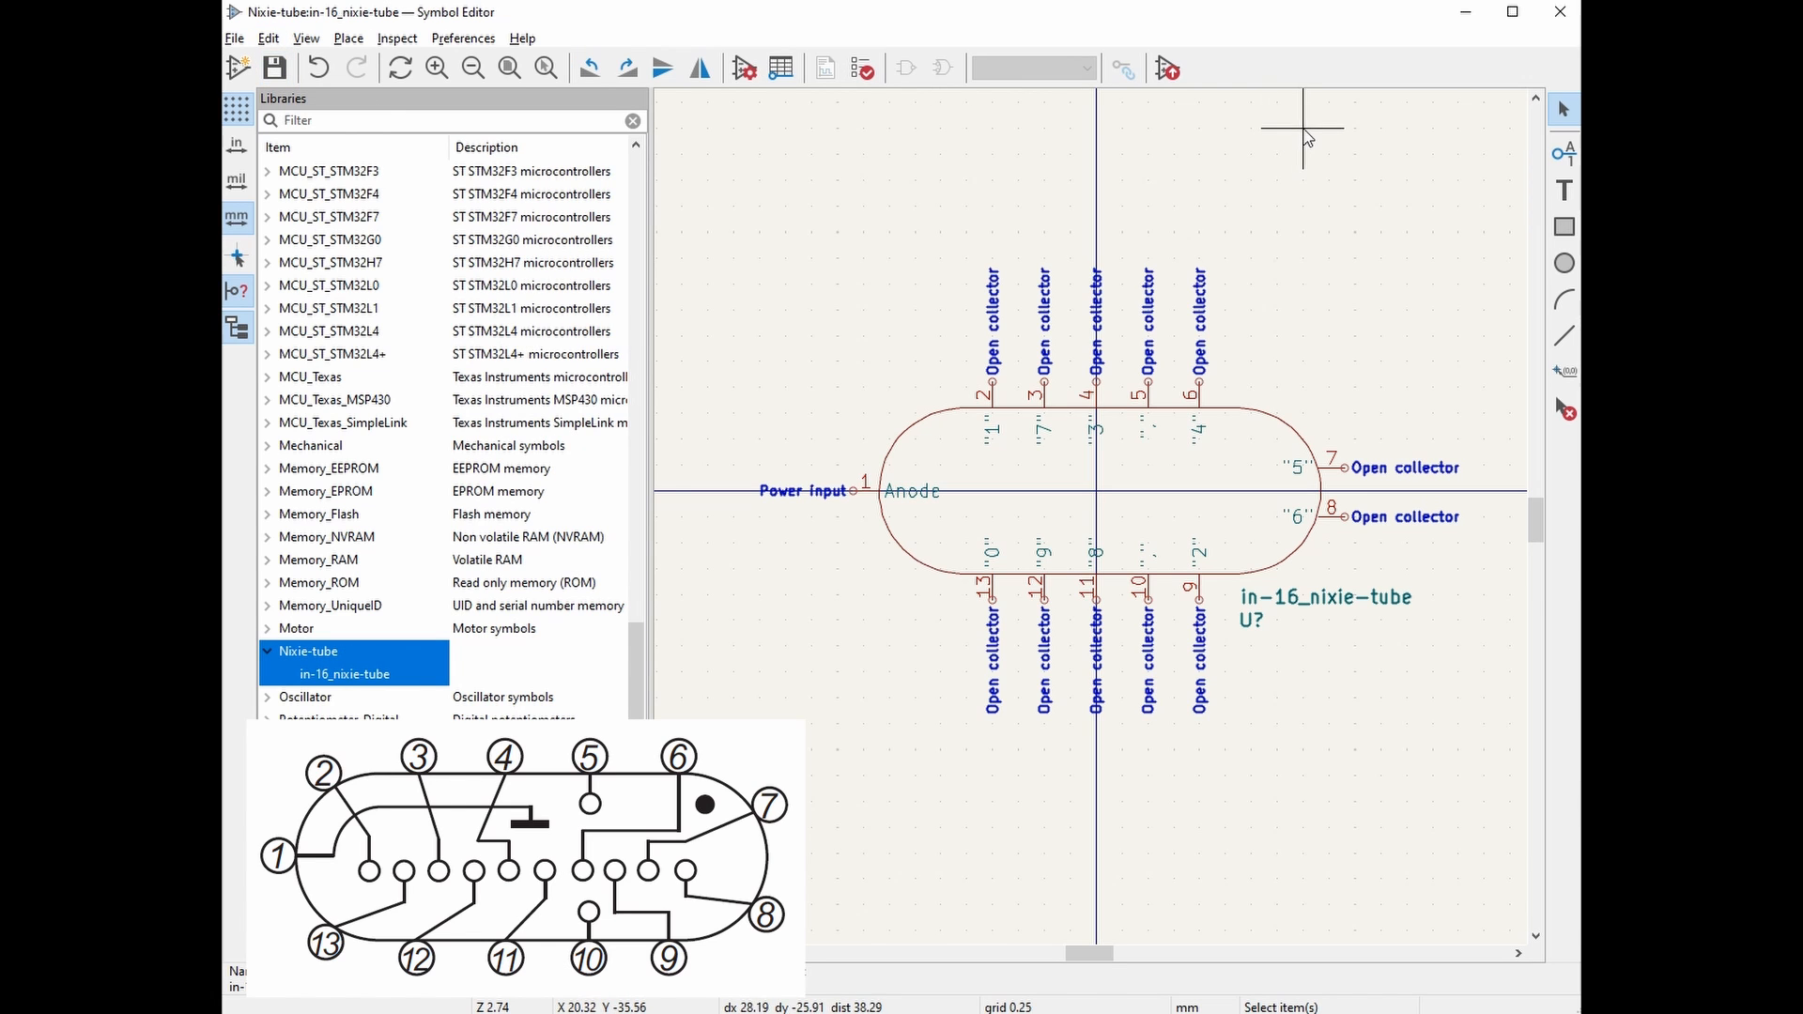
Close the Symbol Editor, open the Footprint Editor and start a new footprint library in the global library table
left_click(1561, 13)
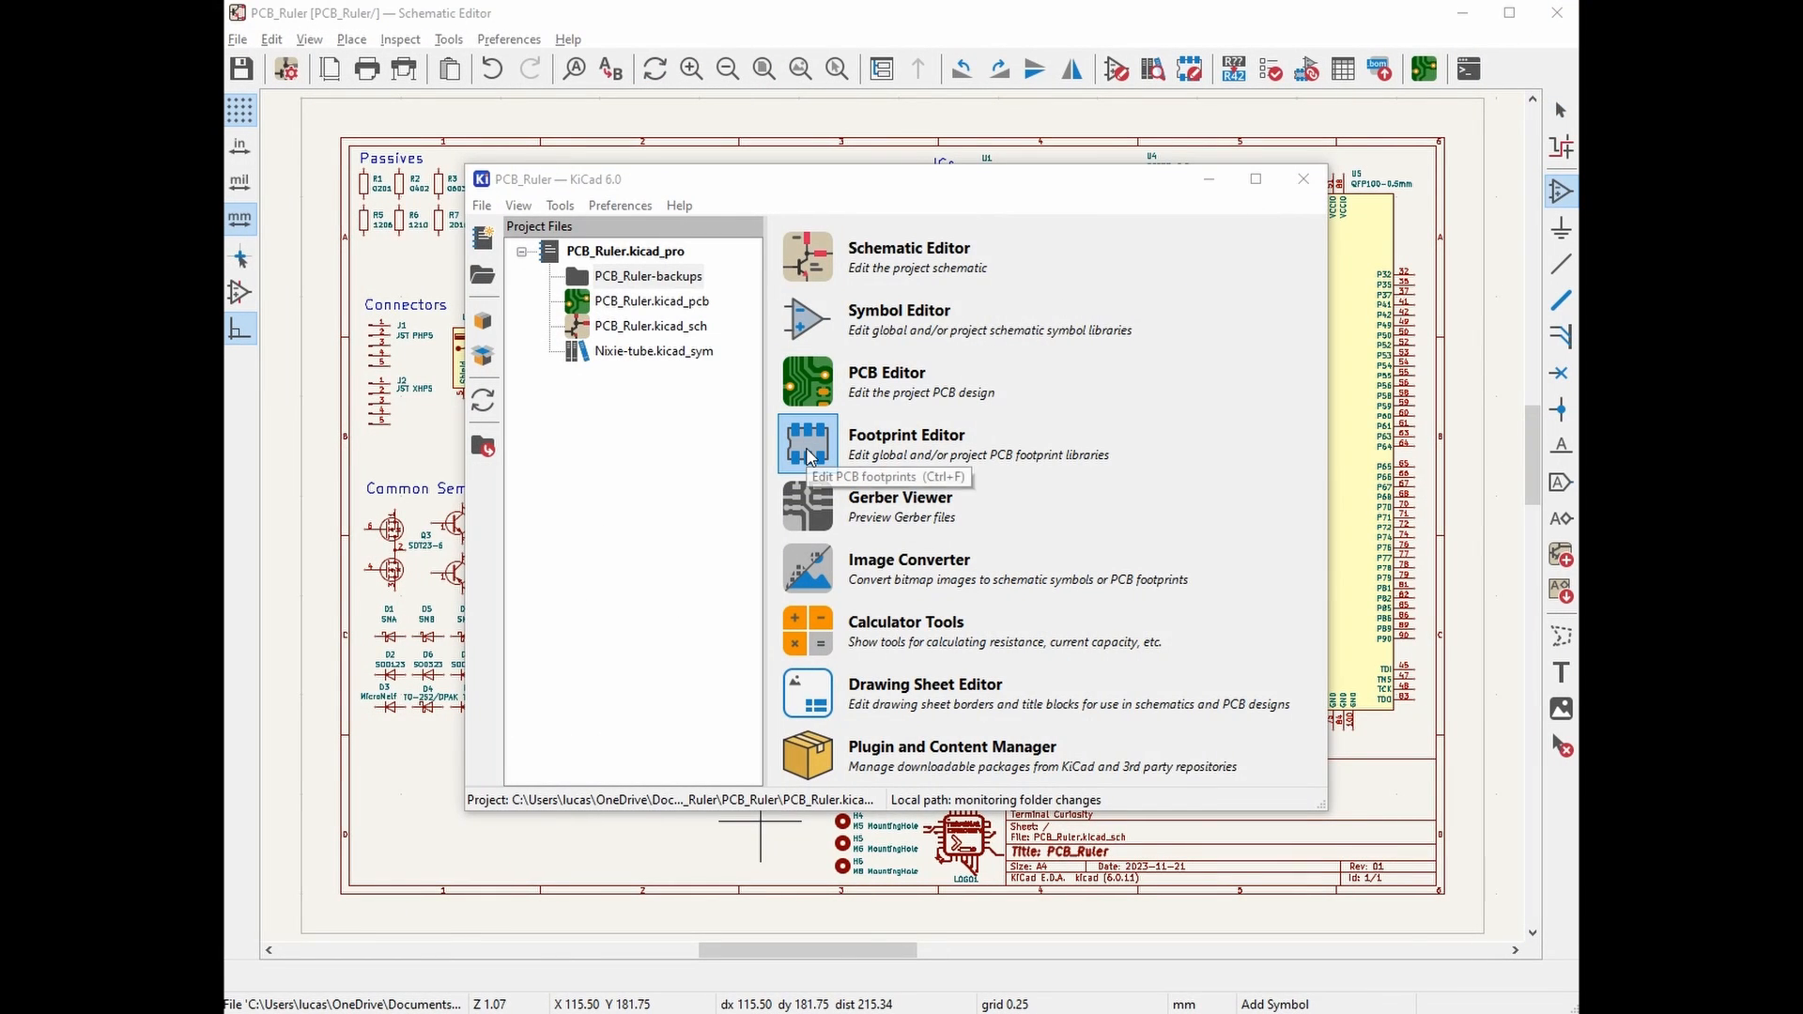
left_click(808, 450)
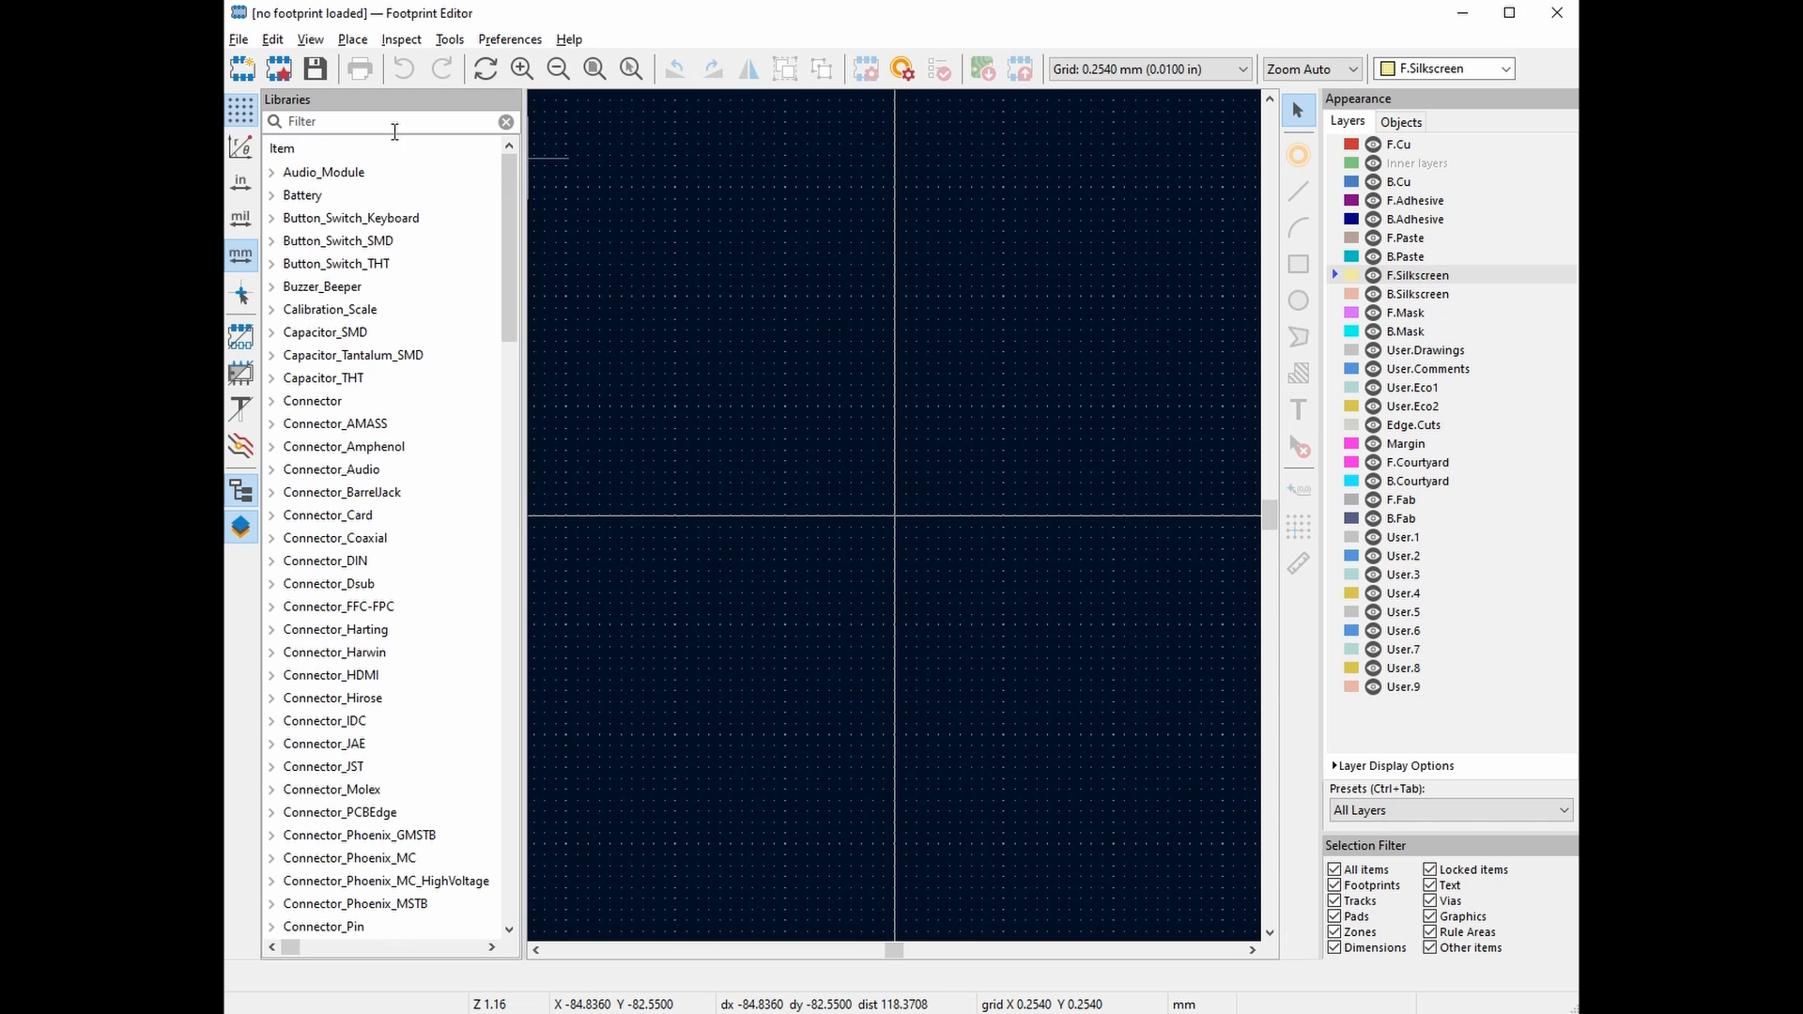
left_click(237, 39)
left_click(301, 65)
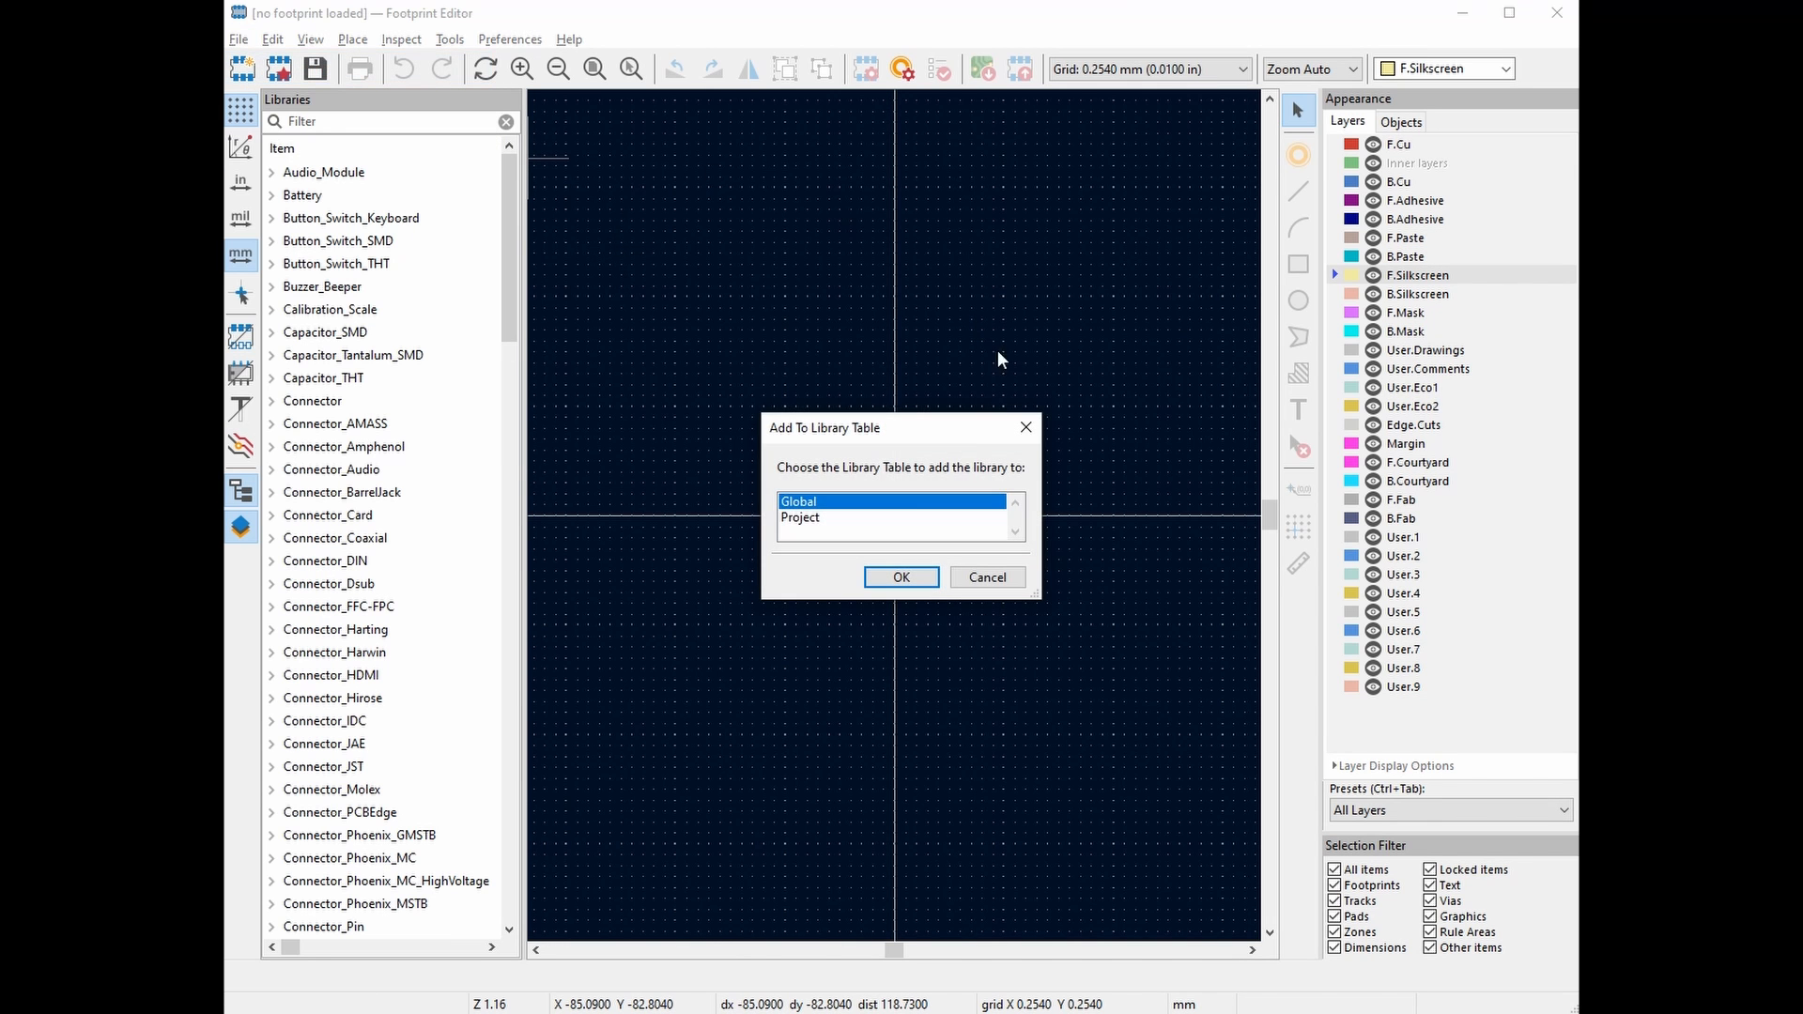
double_click(803, 505)
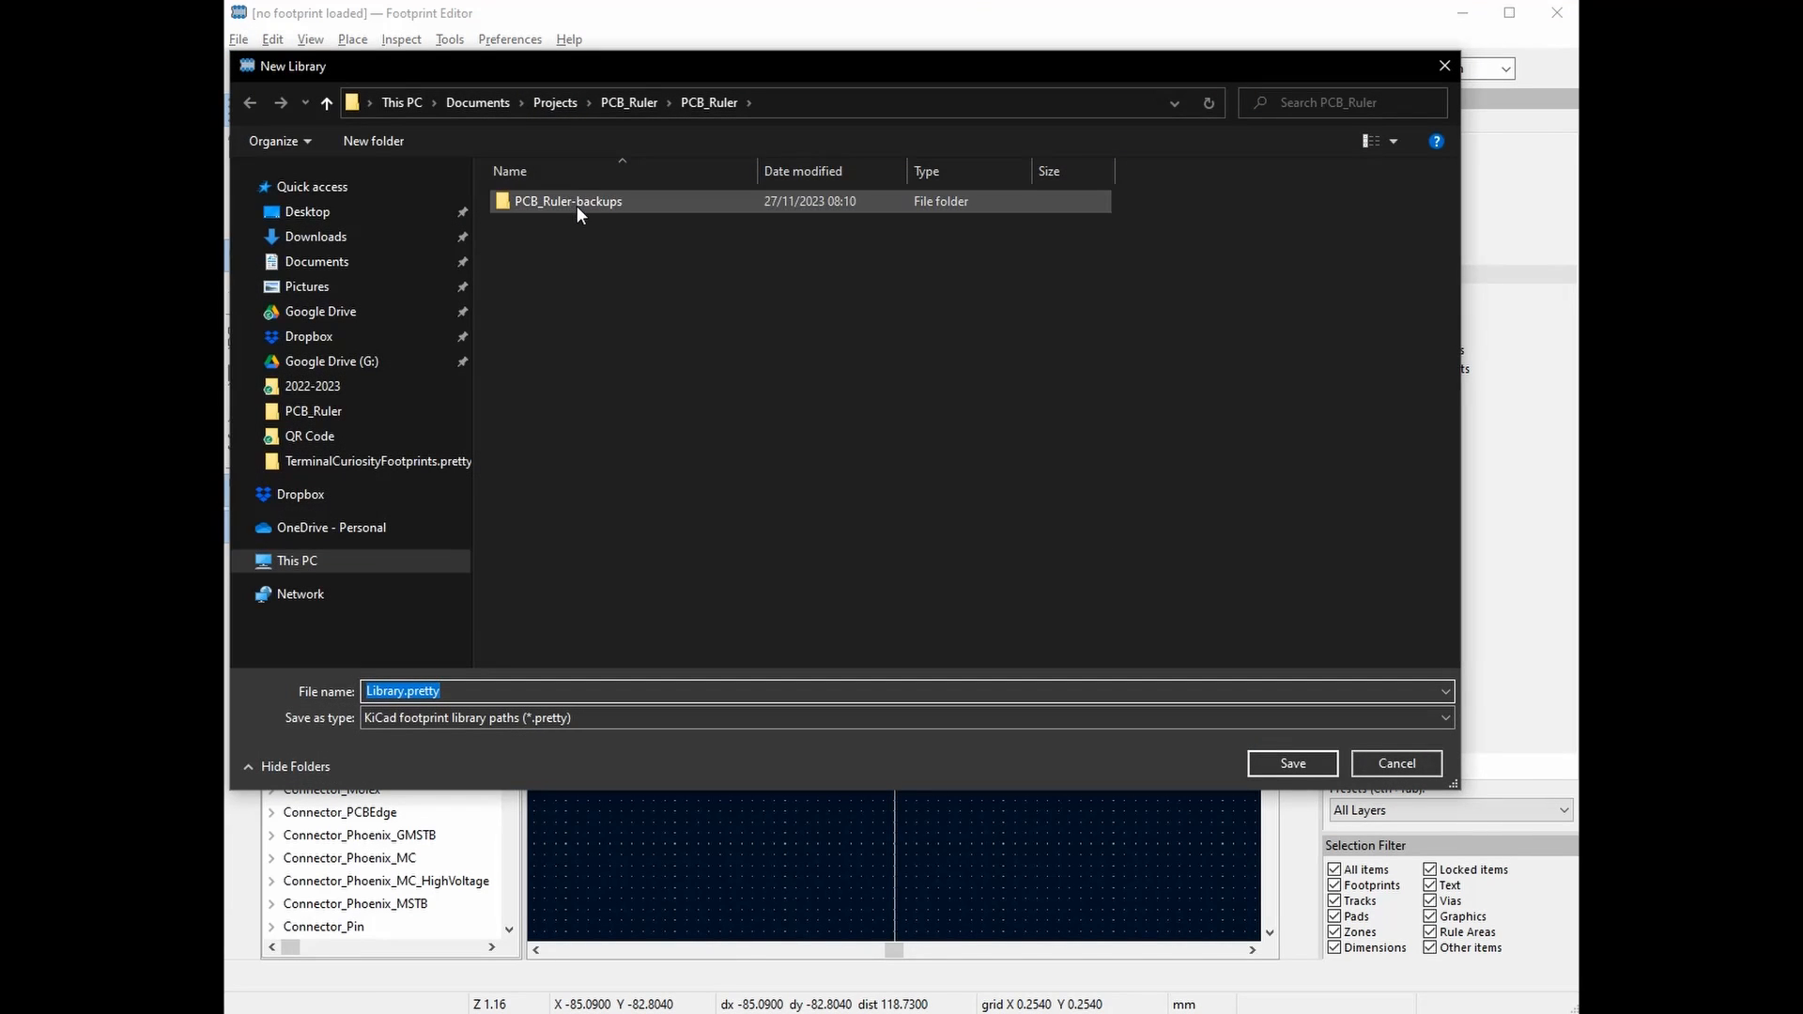
Name the new footprint library Nixie-tube and save it in the PCB_Ruler project folder
left_click(401, 692)
key("BackSpace")
key("BackSpace")
key("BackSpace")
key("BackSpace")
key("BackSpace")
key("BackSpace")
key("BackSpace")
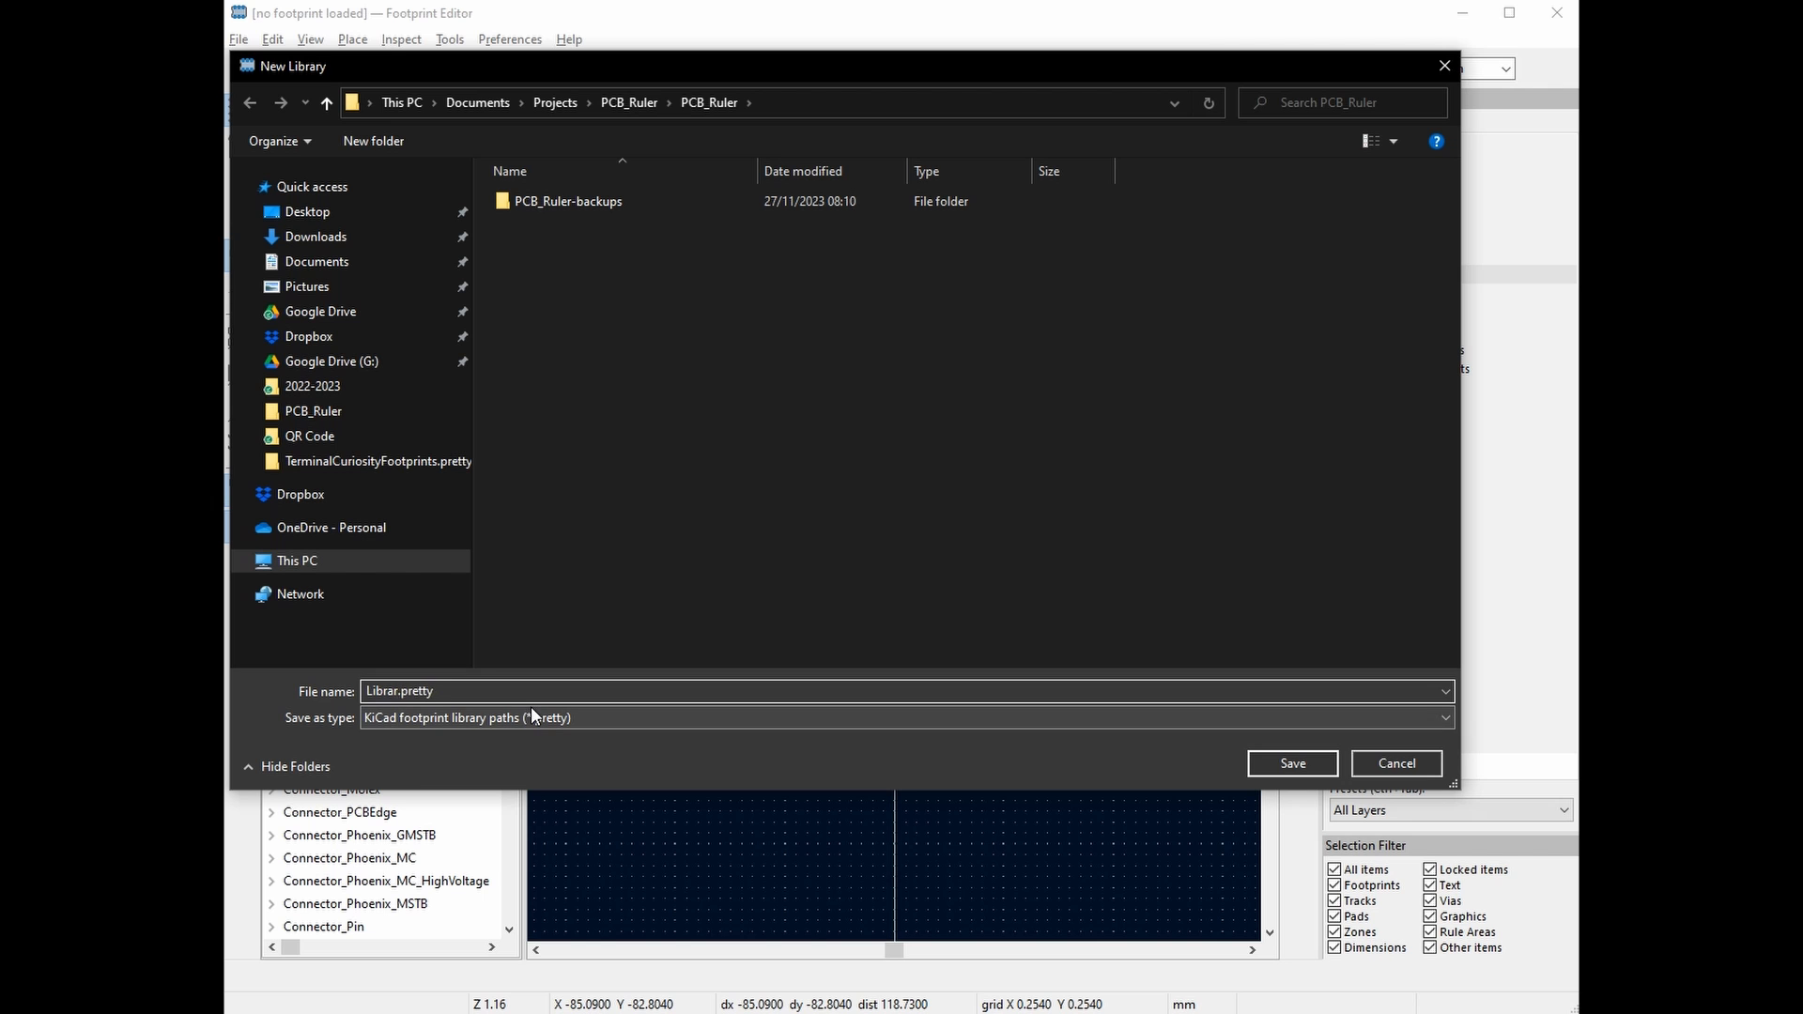
type("Nixie-tube")
left_click(1307, 764)
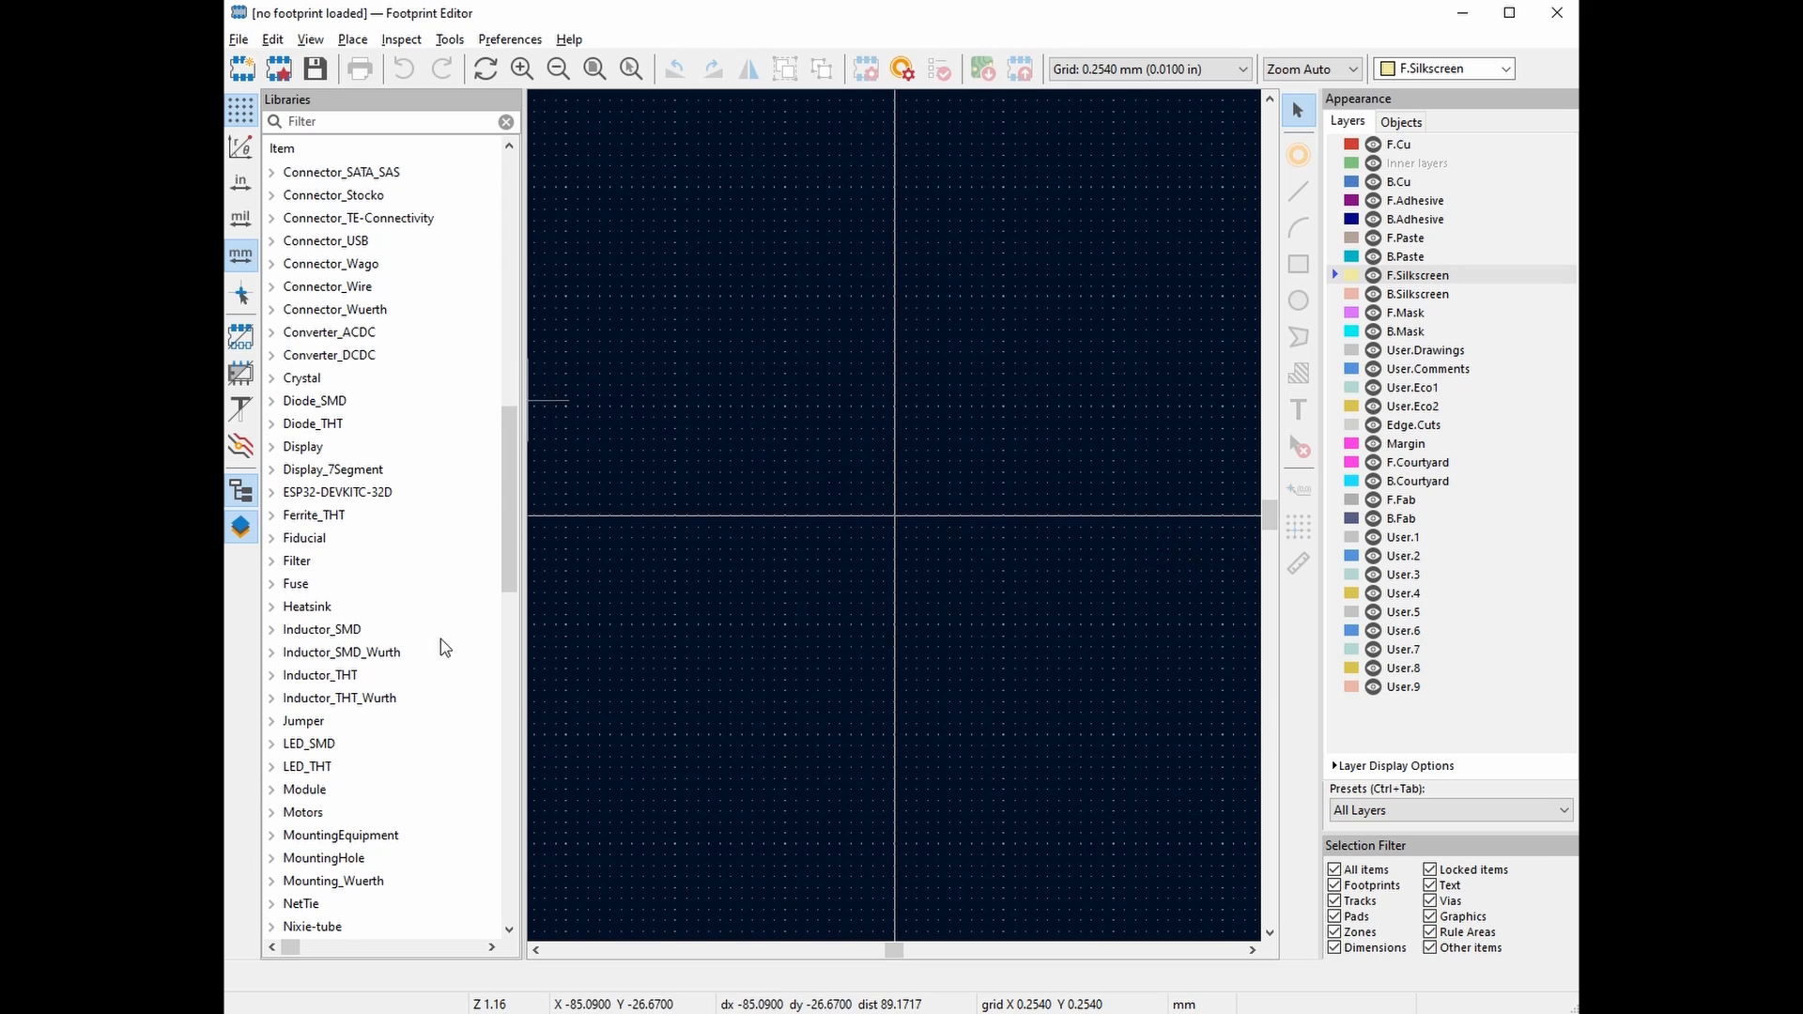
Create a footprint named in-16_nixie-tube in the Nixie-tube library, choosing a footprint type other than SMD
left_click_drag(509, 479, 511, 556)
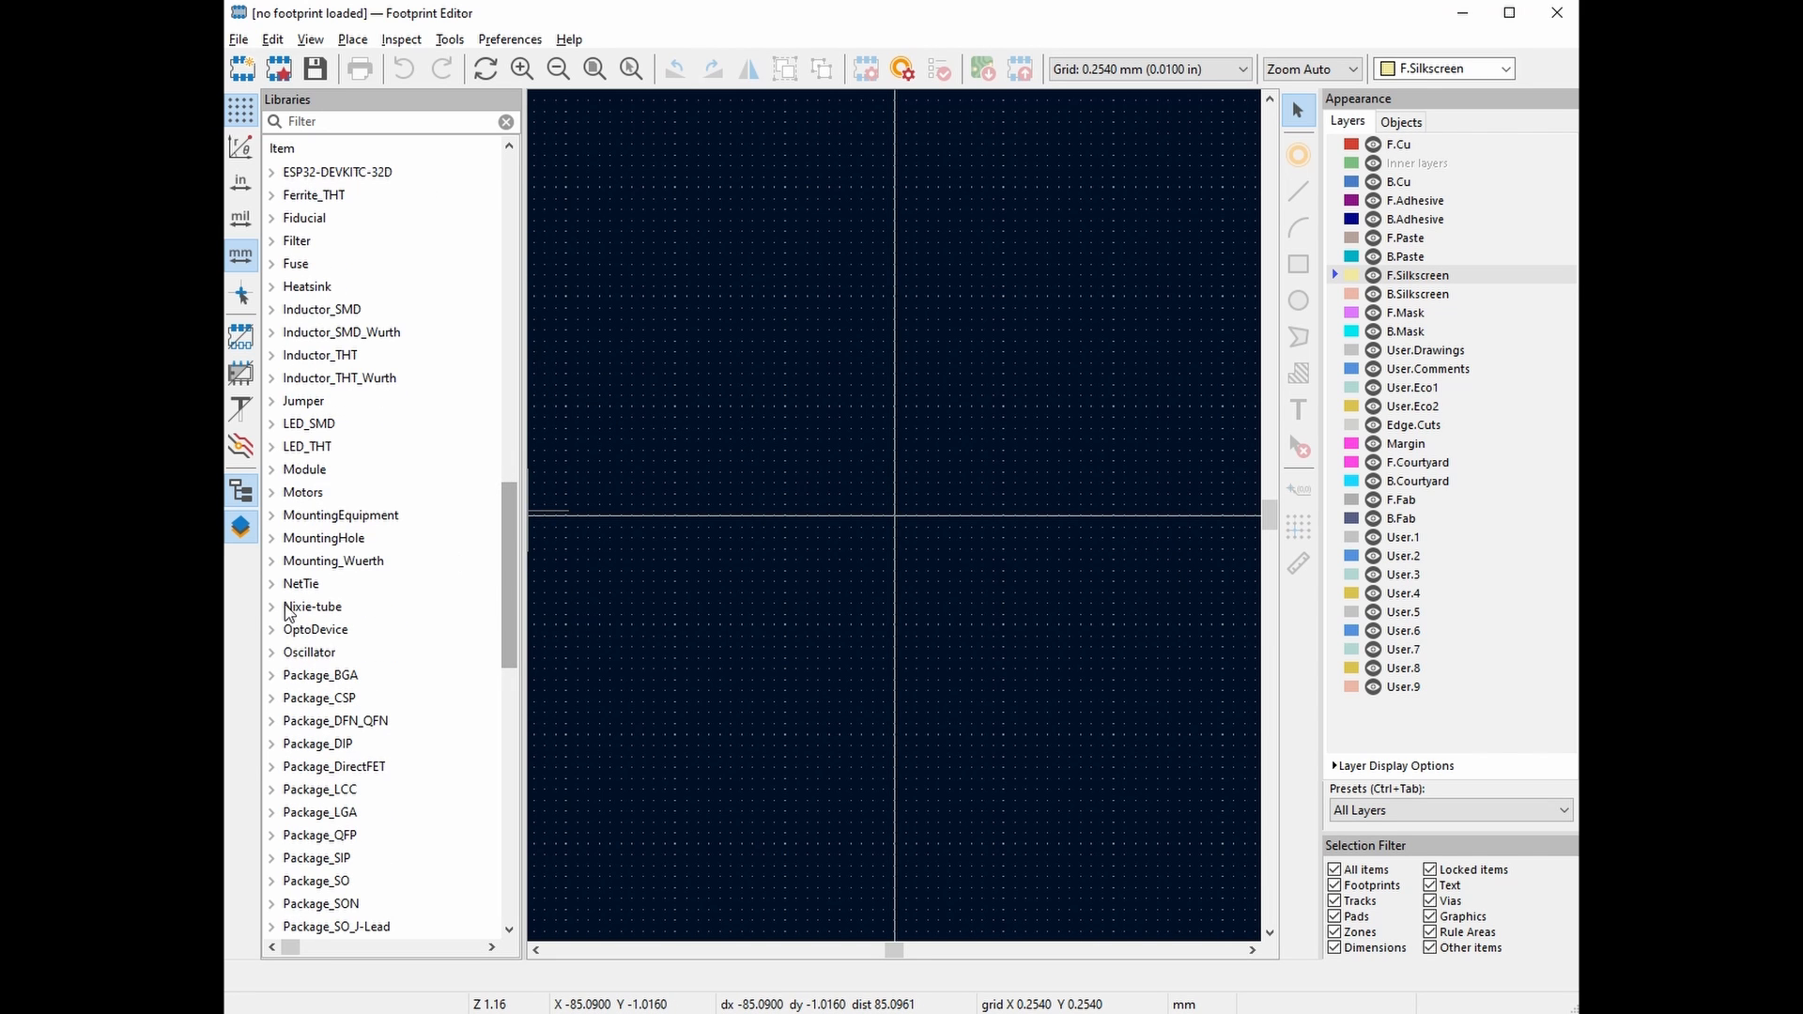
double_click(338, 612)
right_click(325, 610)
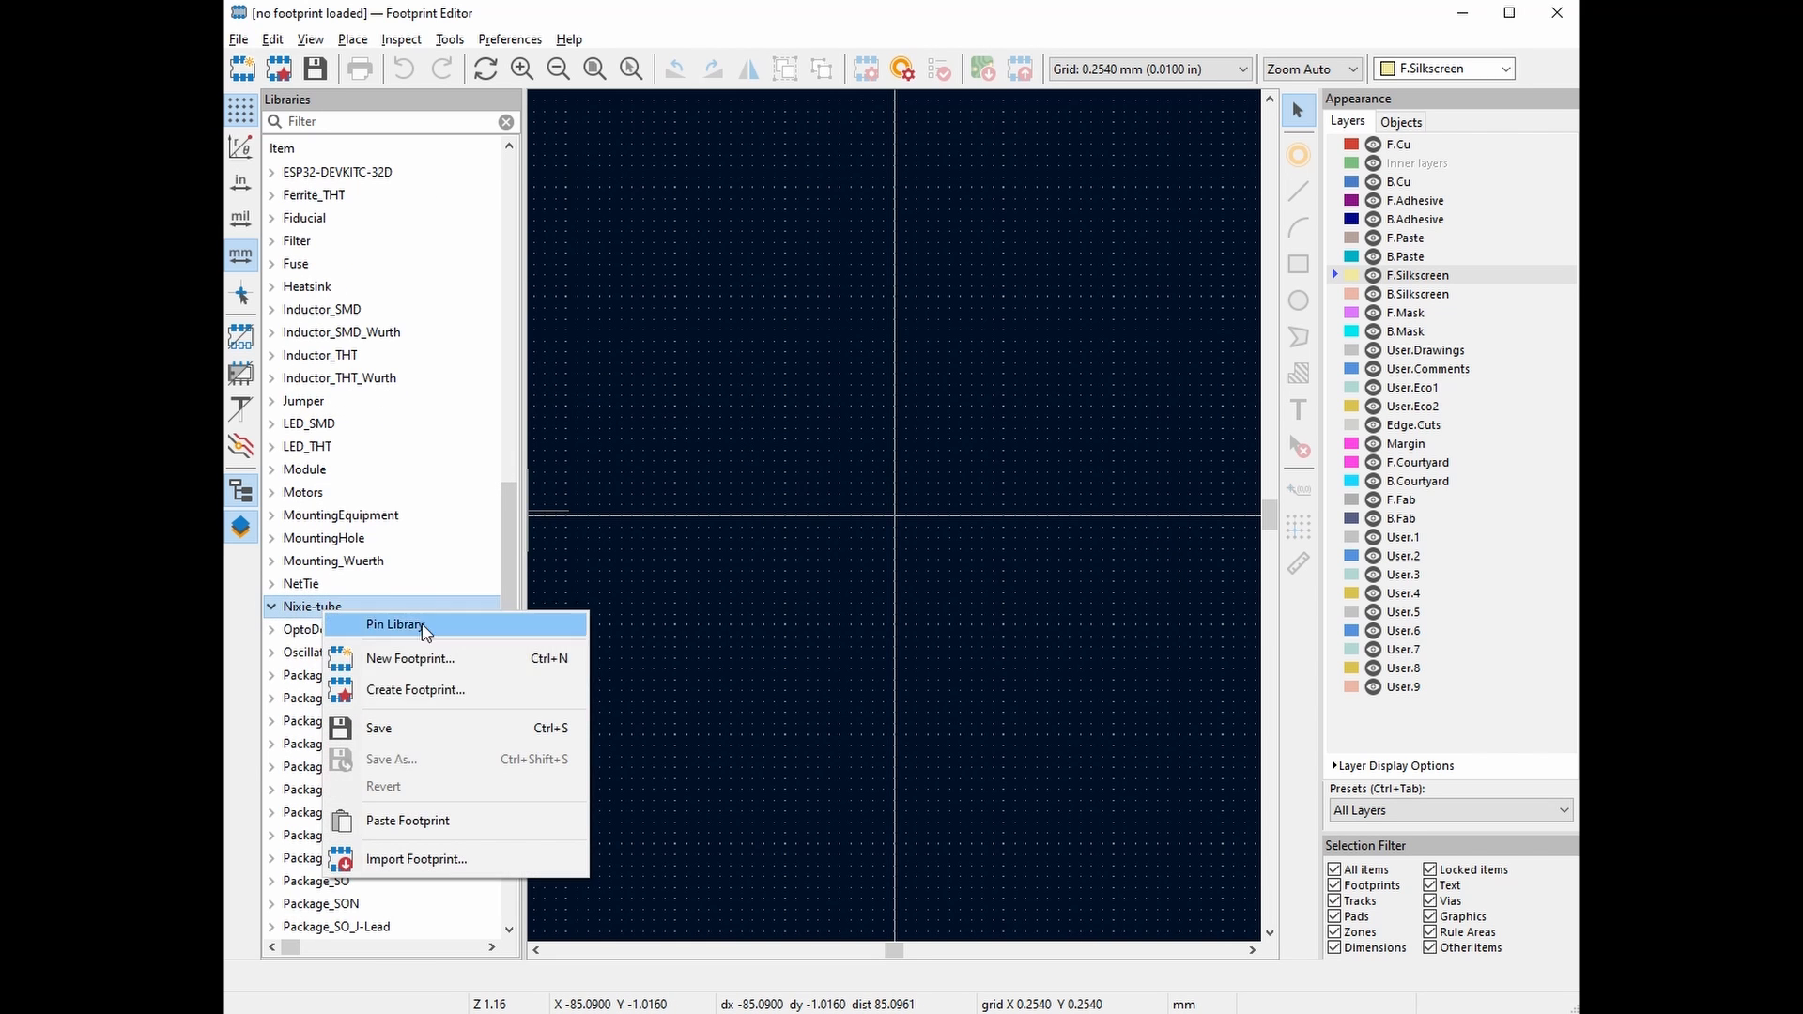
left_click(432, 657)
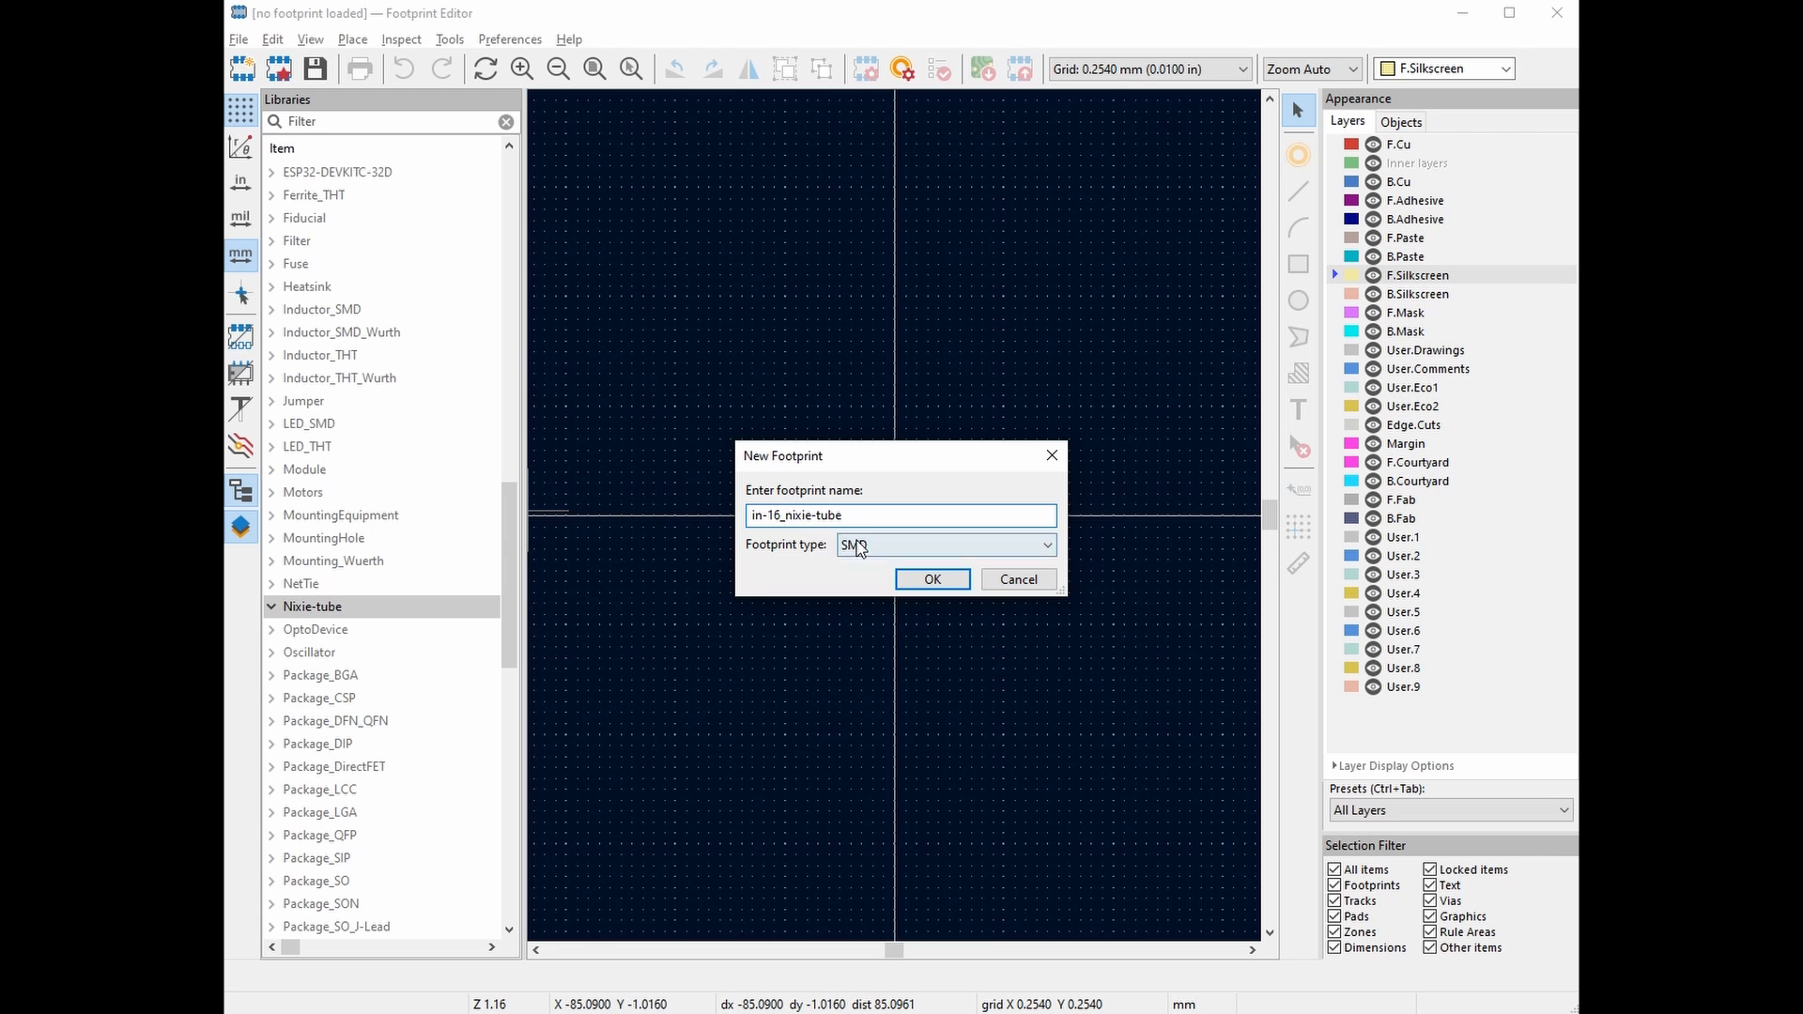
left_click(944, 545)
left_click(868, 564)
left_click(929, 579)
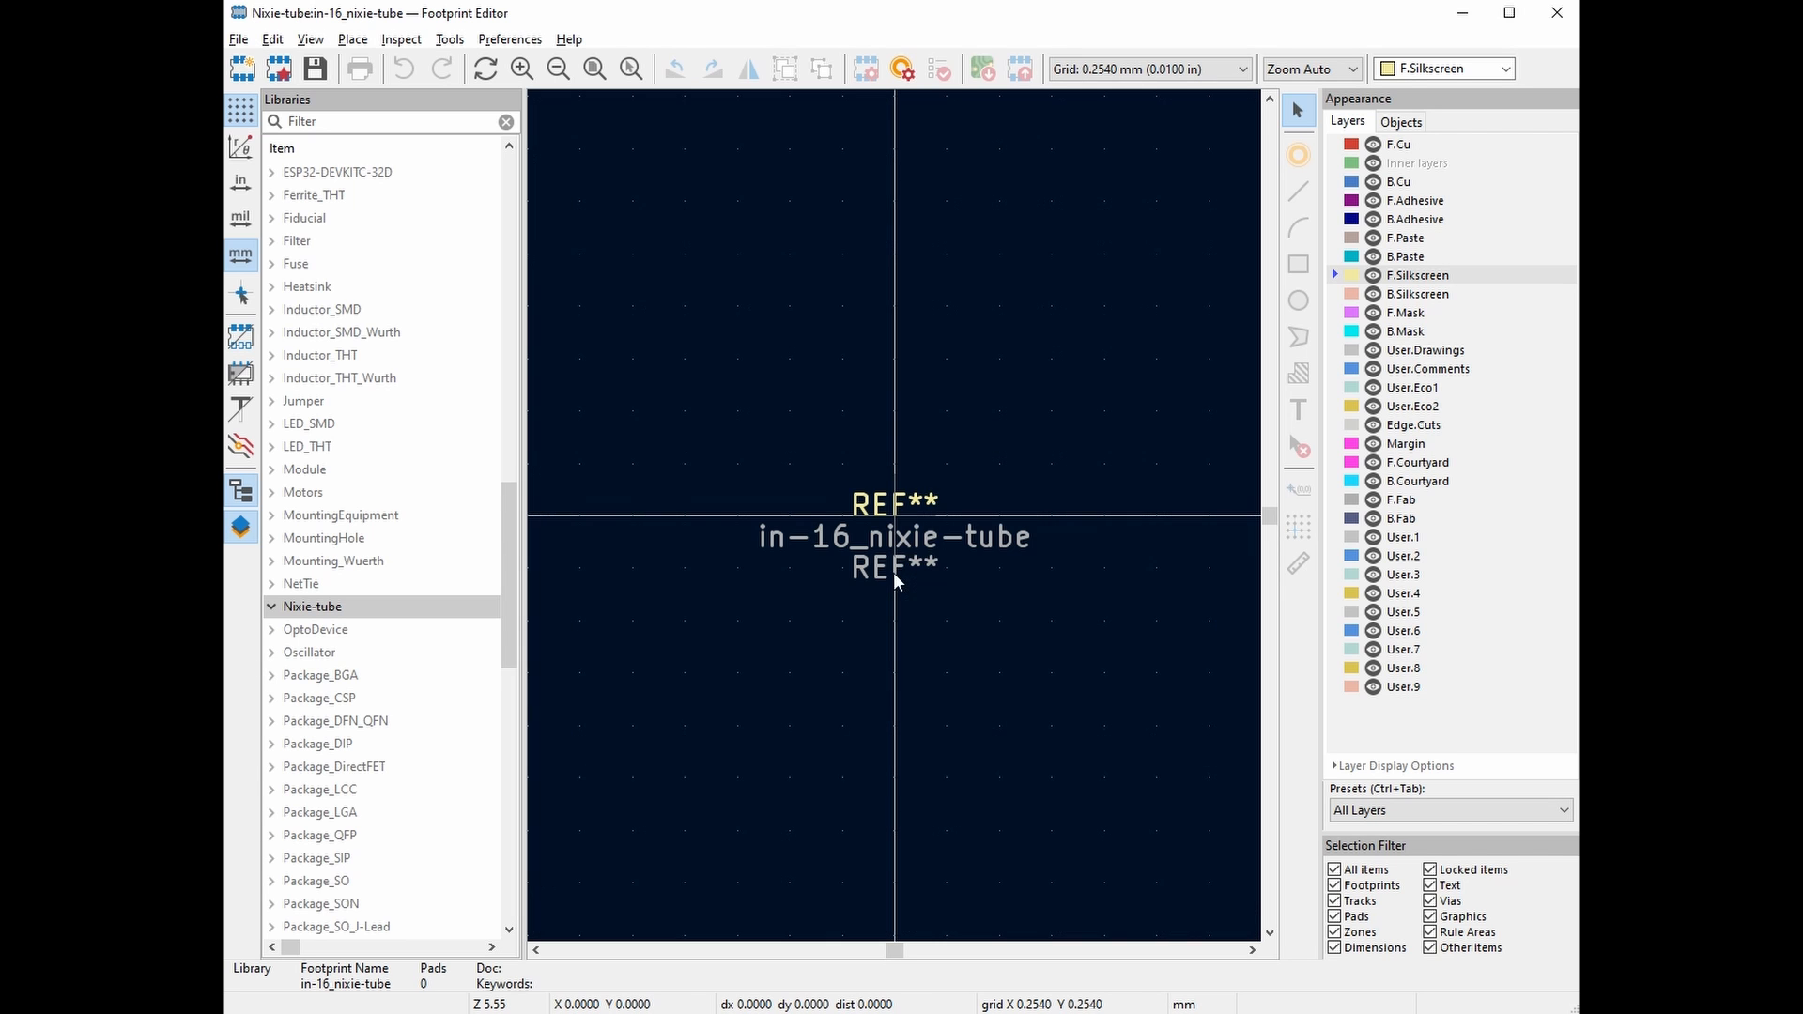
Move the footprint's reference and value texts away from the origin, to its lower right
left_click_drag(1066, 647, 810, 420)
left_click_drag(916, 504, 1080, 682)
left_click(864, 512)
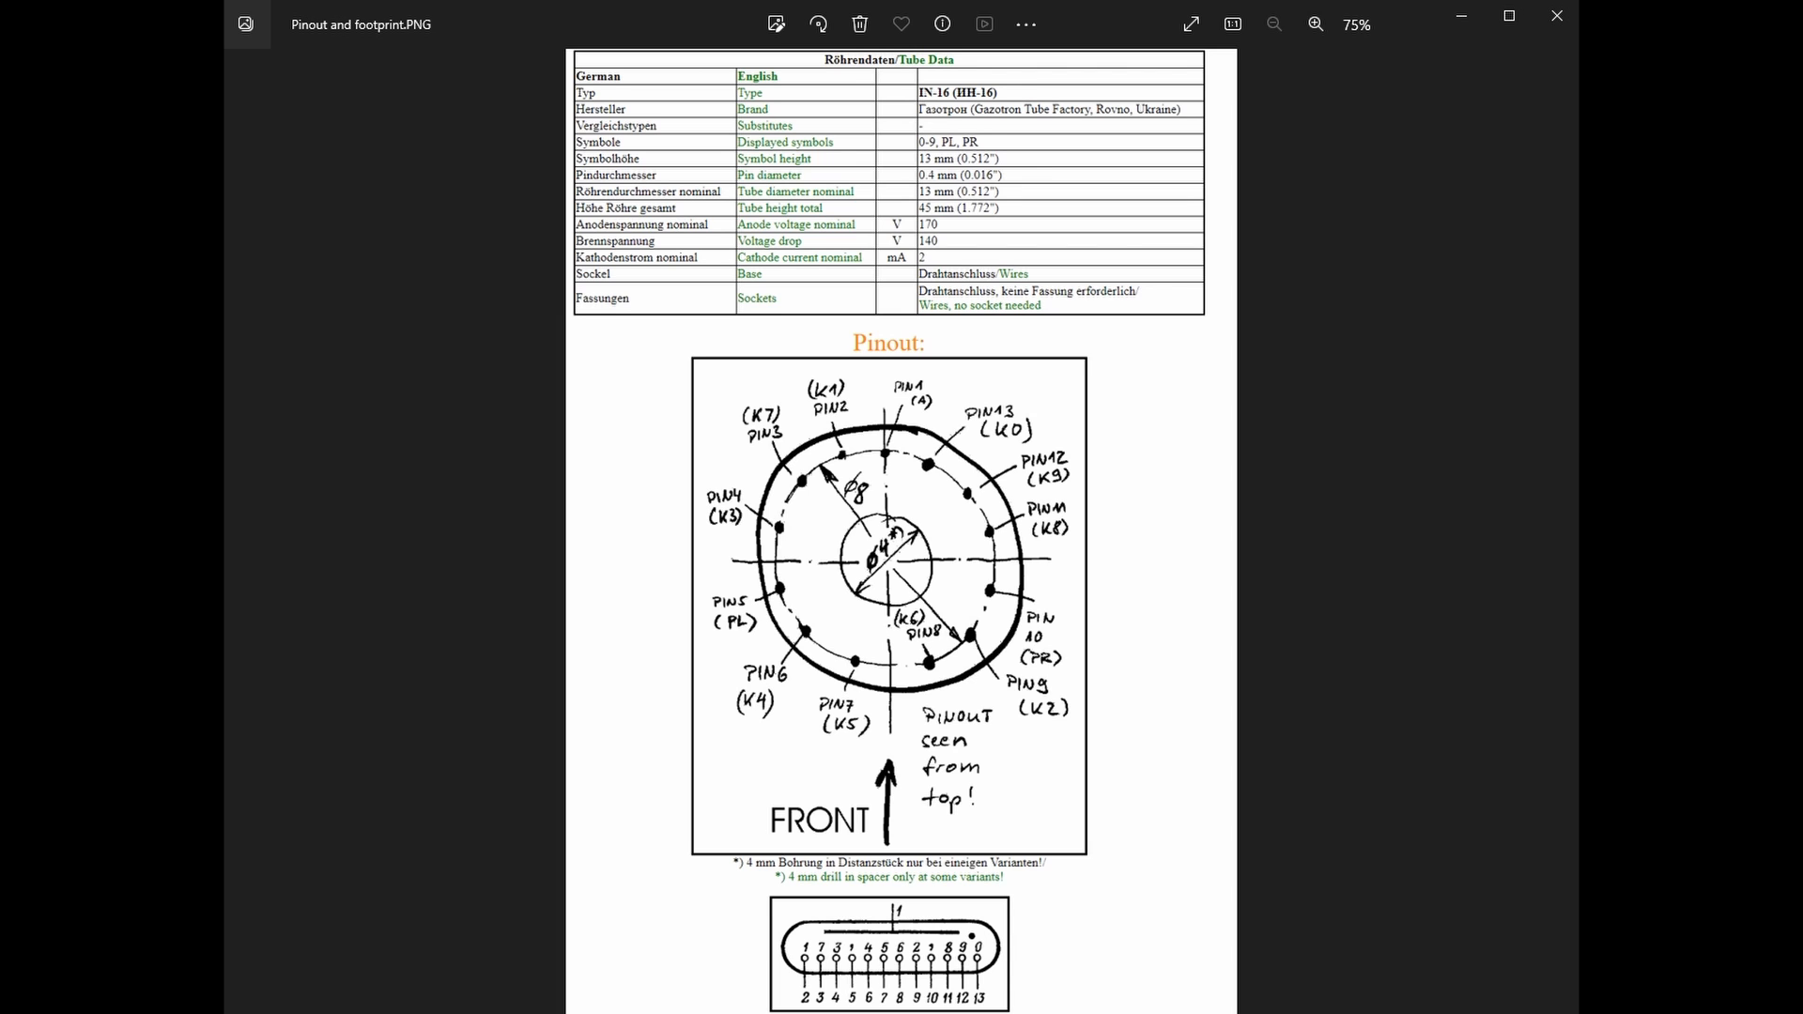
Leave the pinout image and place one pad on the footprint's vertical axis, about 7.4 mm above the origin
left_click(1462, 16)
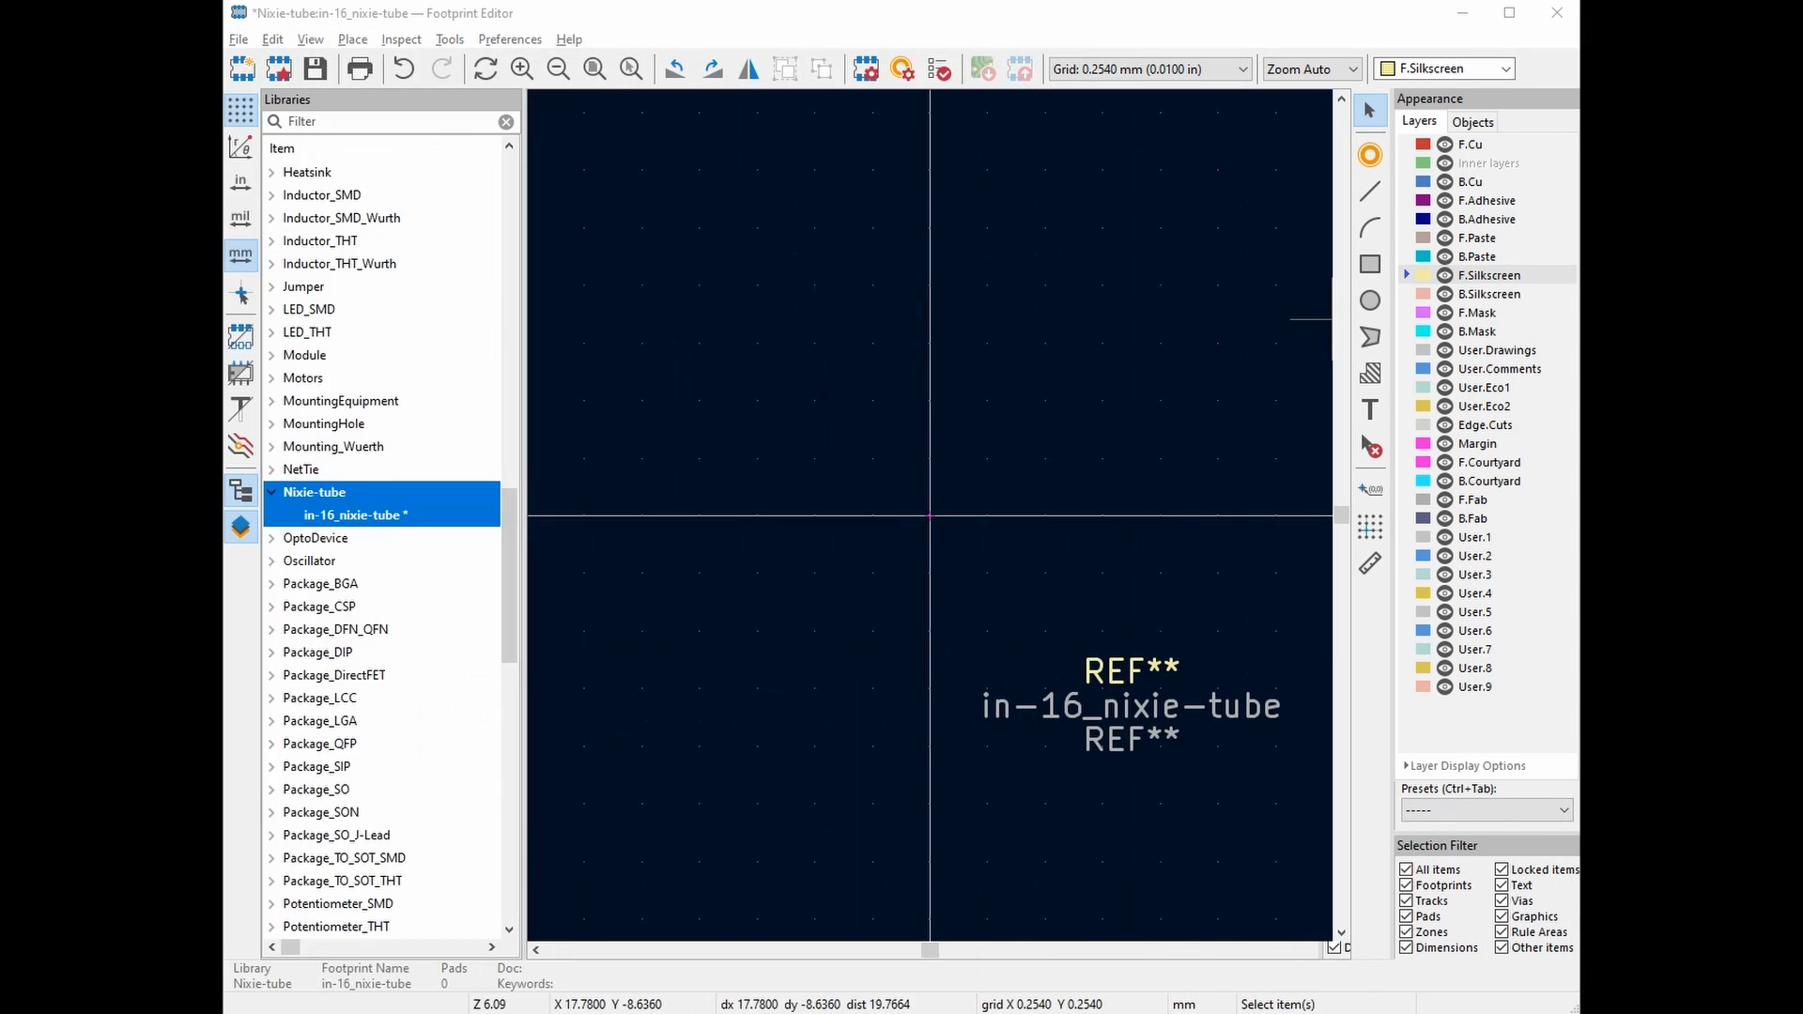
left_click(1370, 152)
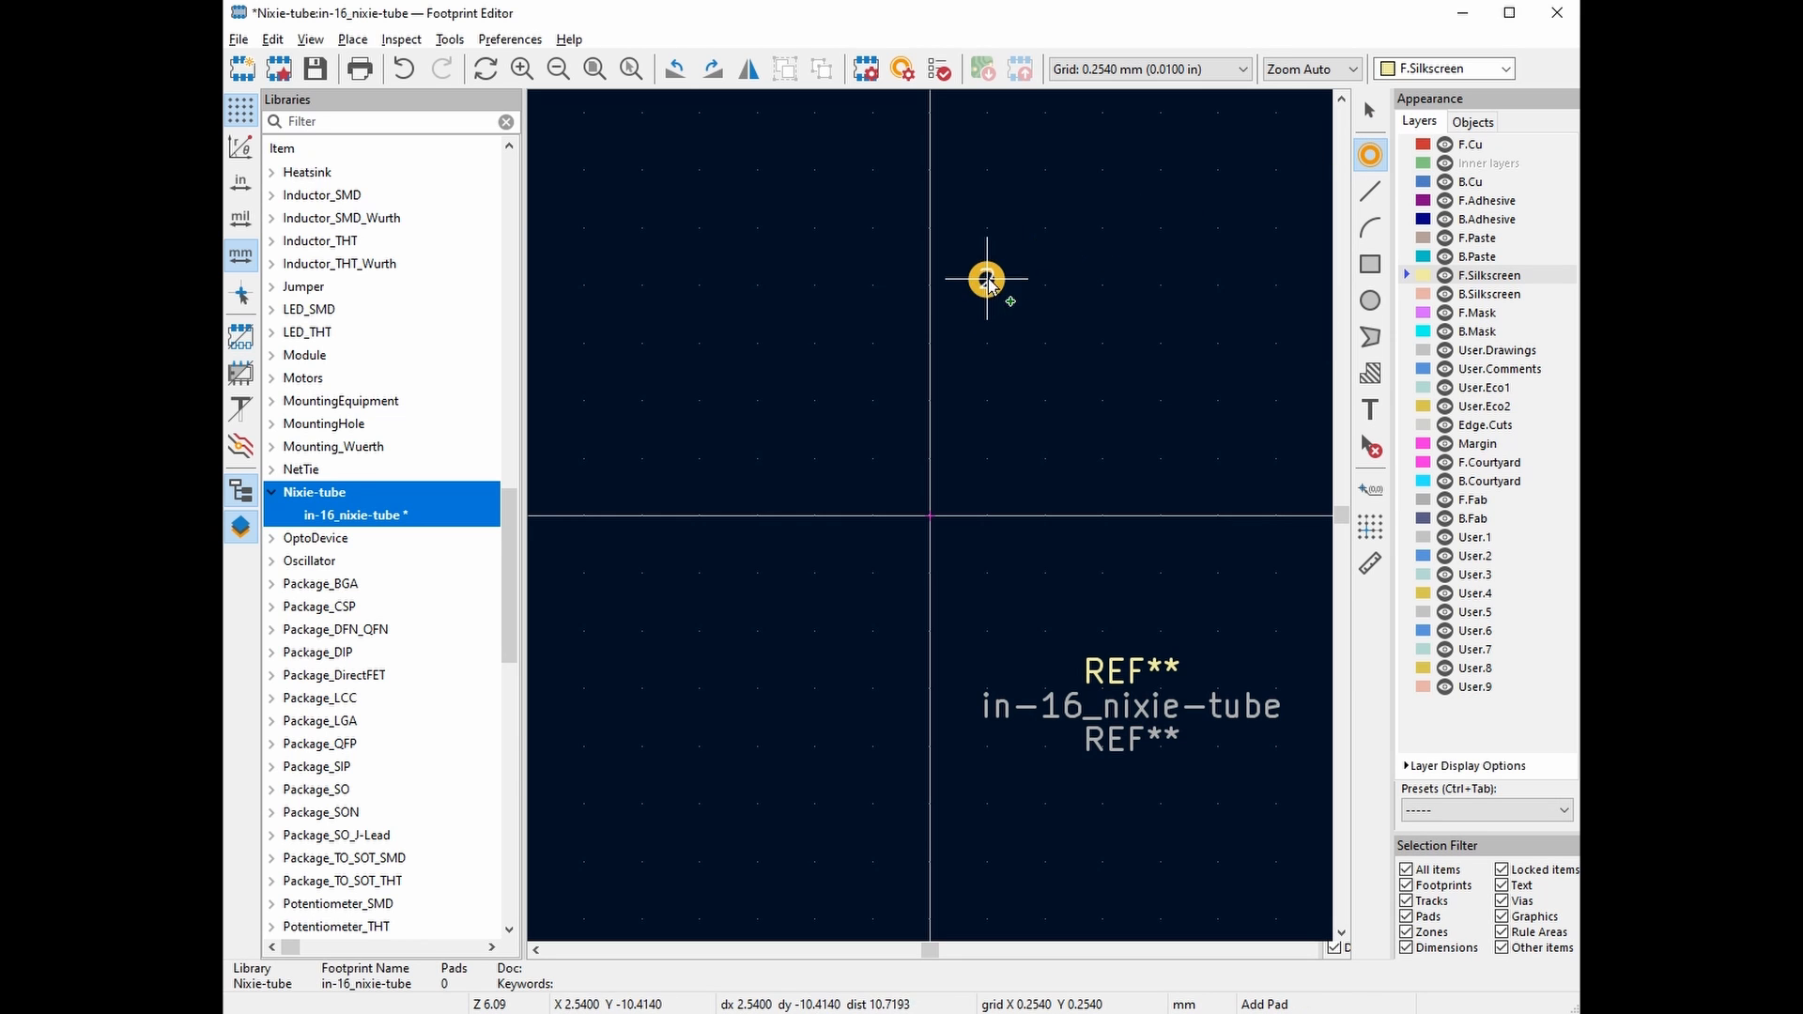
left_click(930, 348)
right_click(1051, 360)
left_click(1089, 368)
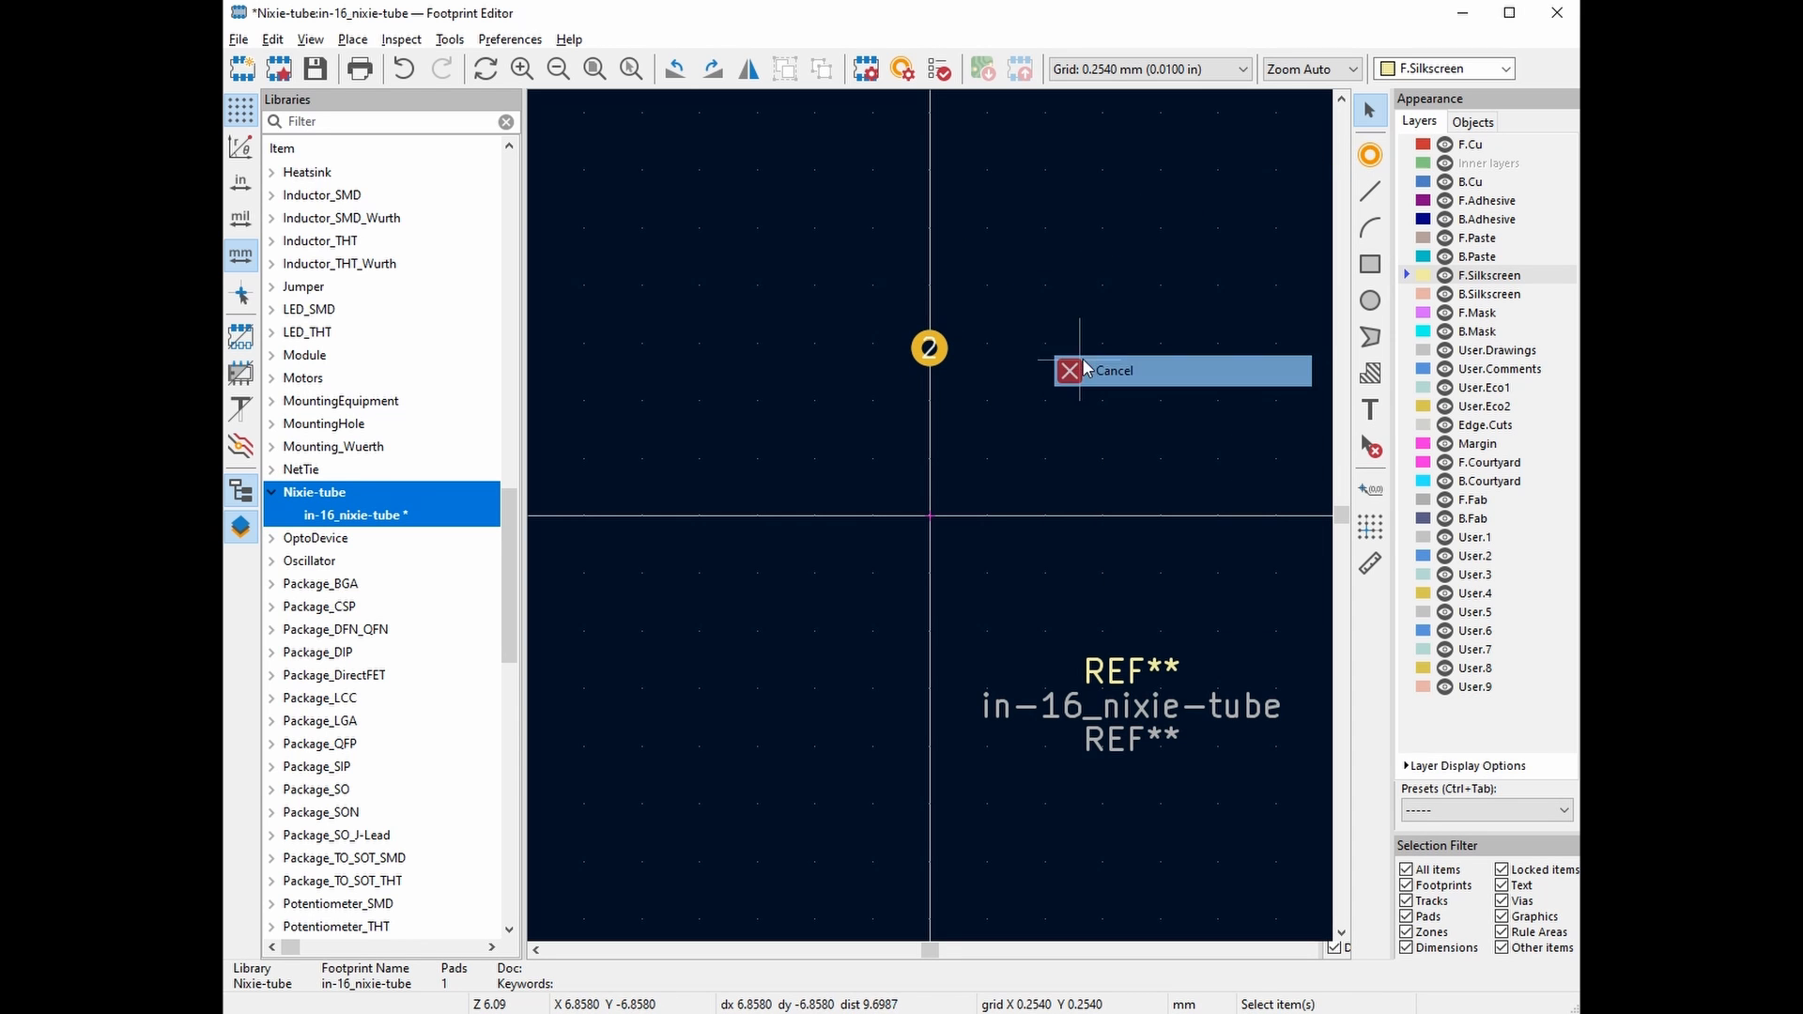
Set the pad's number to 1, its hole size to 0.7 mm and its pad size to 1.3 mm
left_click(934, 347)
type("e1")
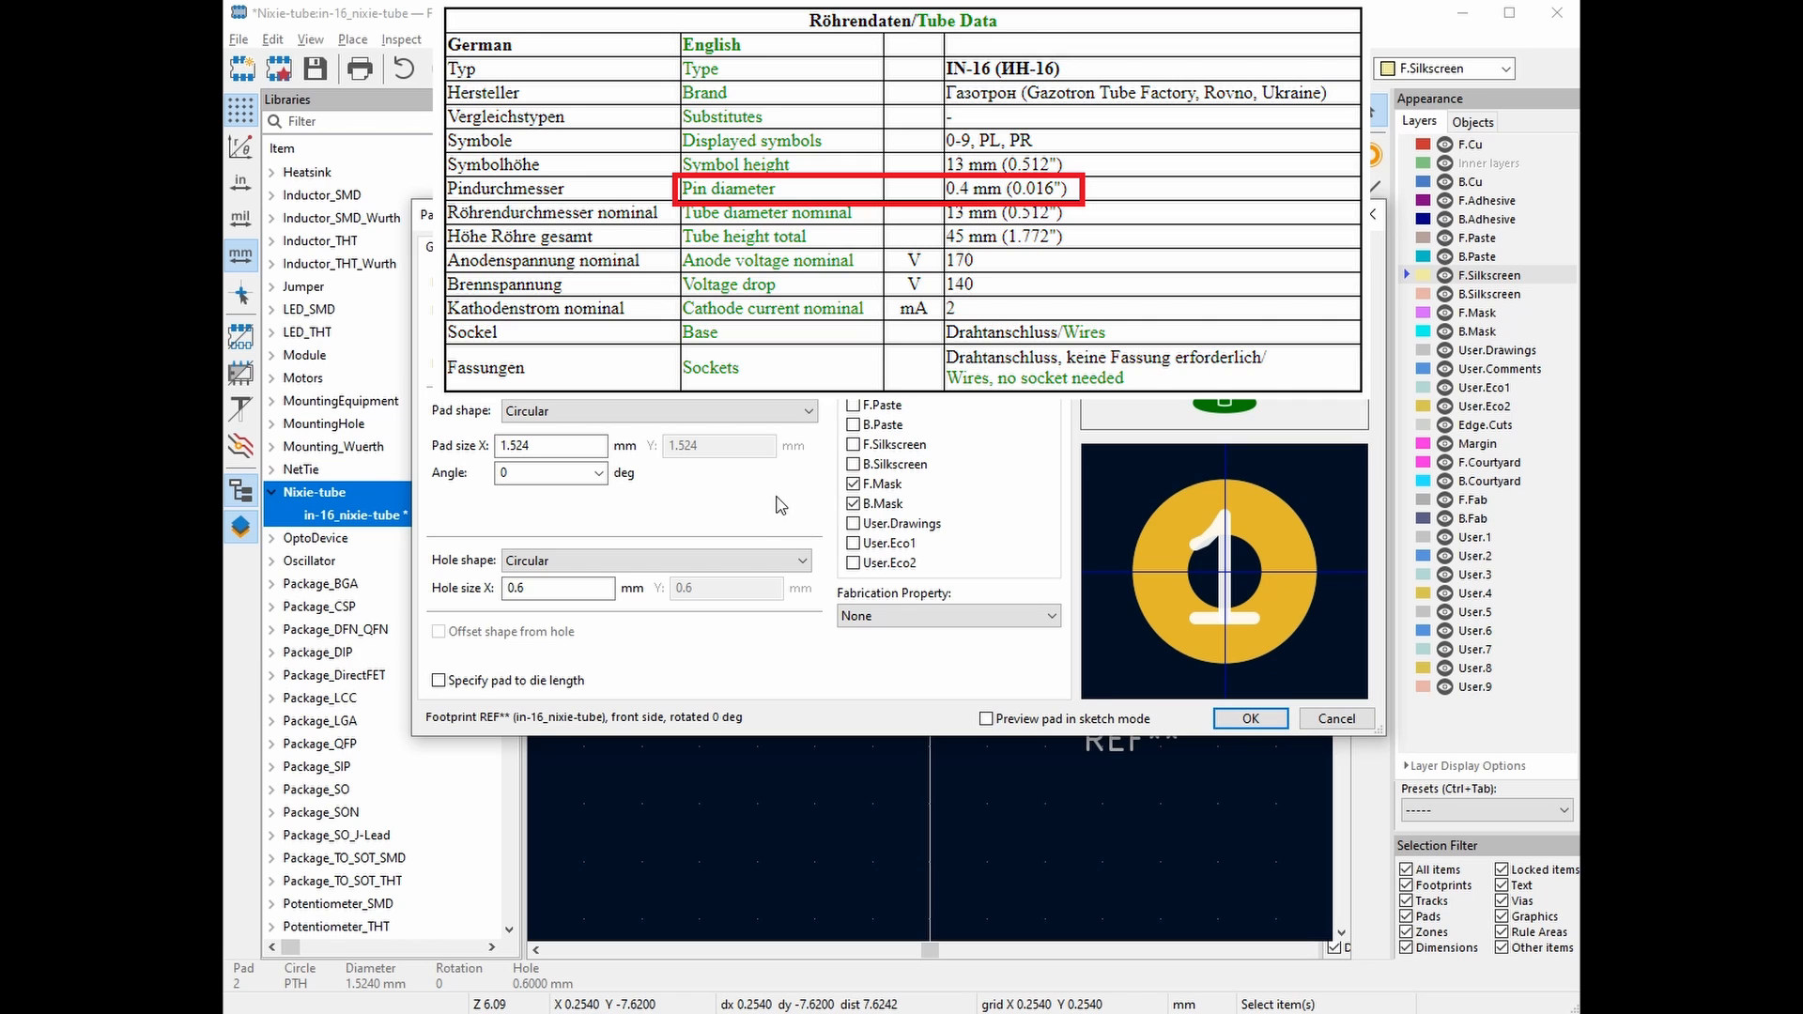
left_click(563, 587)
key("BackSpace")
type("7")
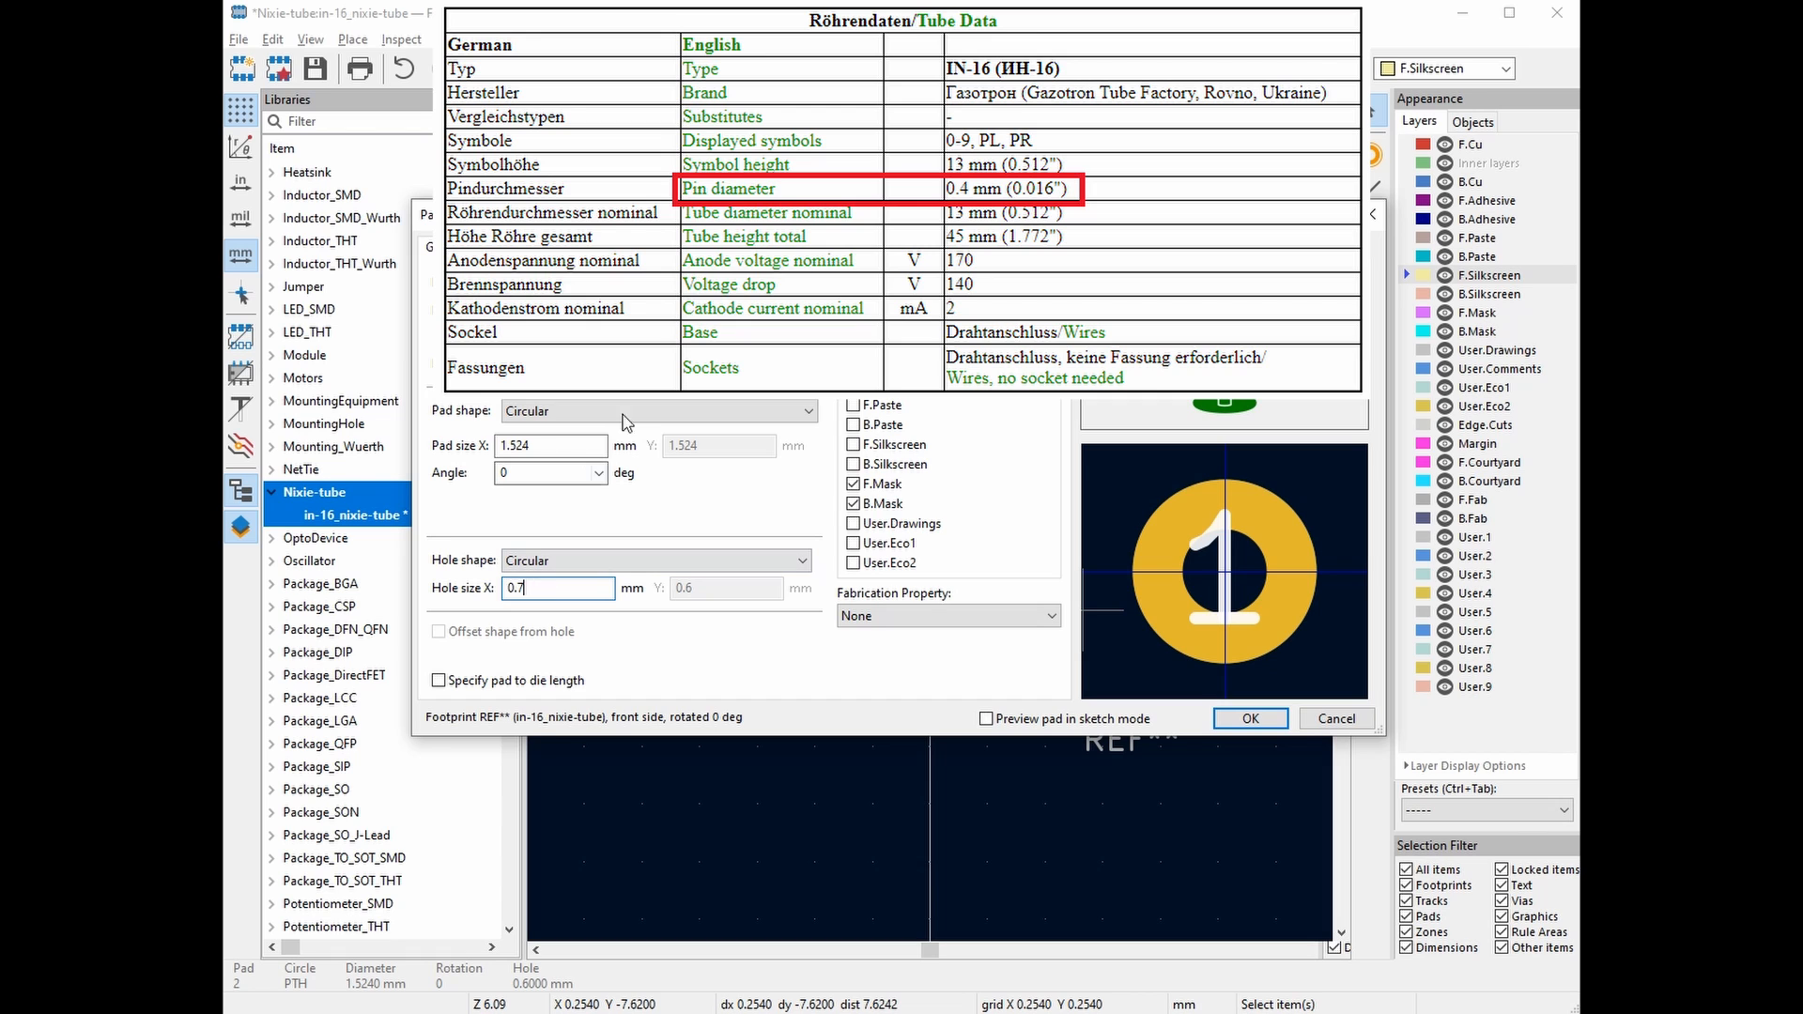
double_click(561, 444)
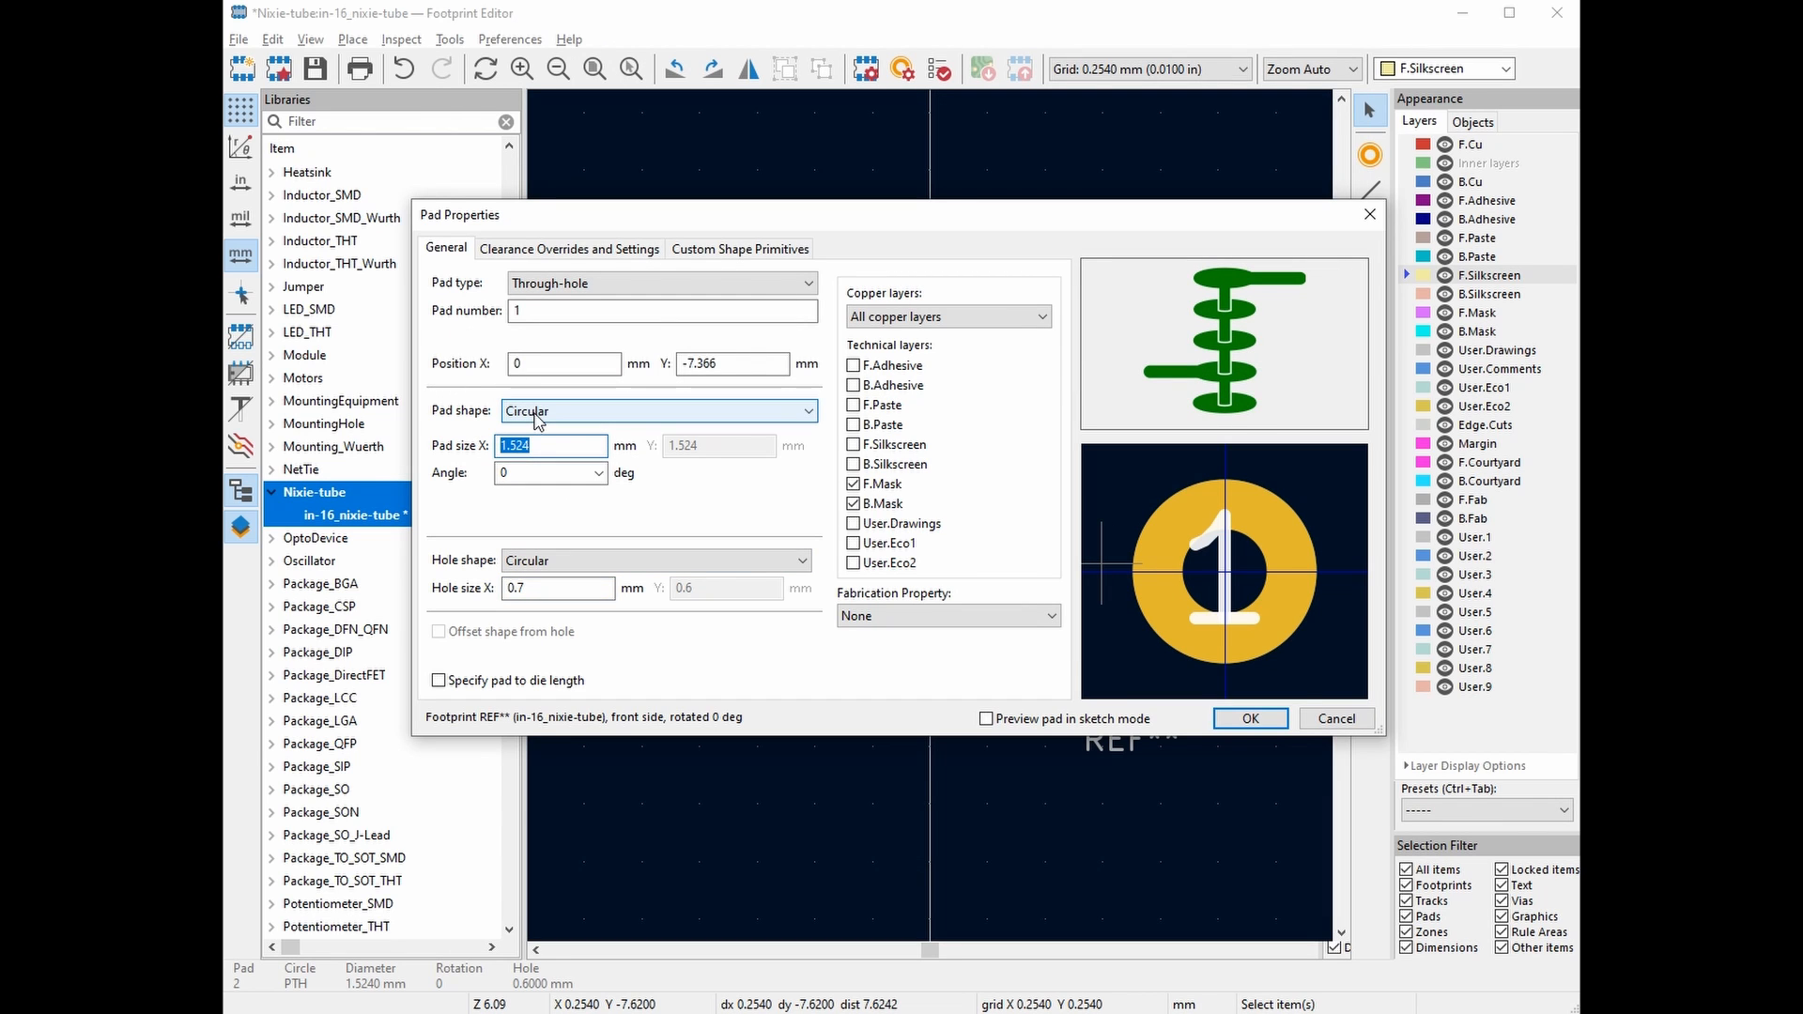
type("1.3")
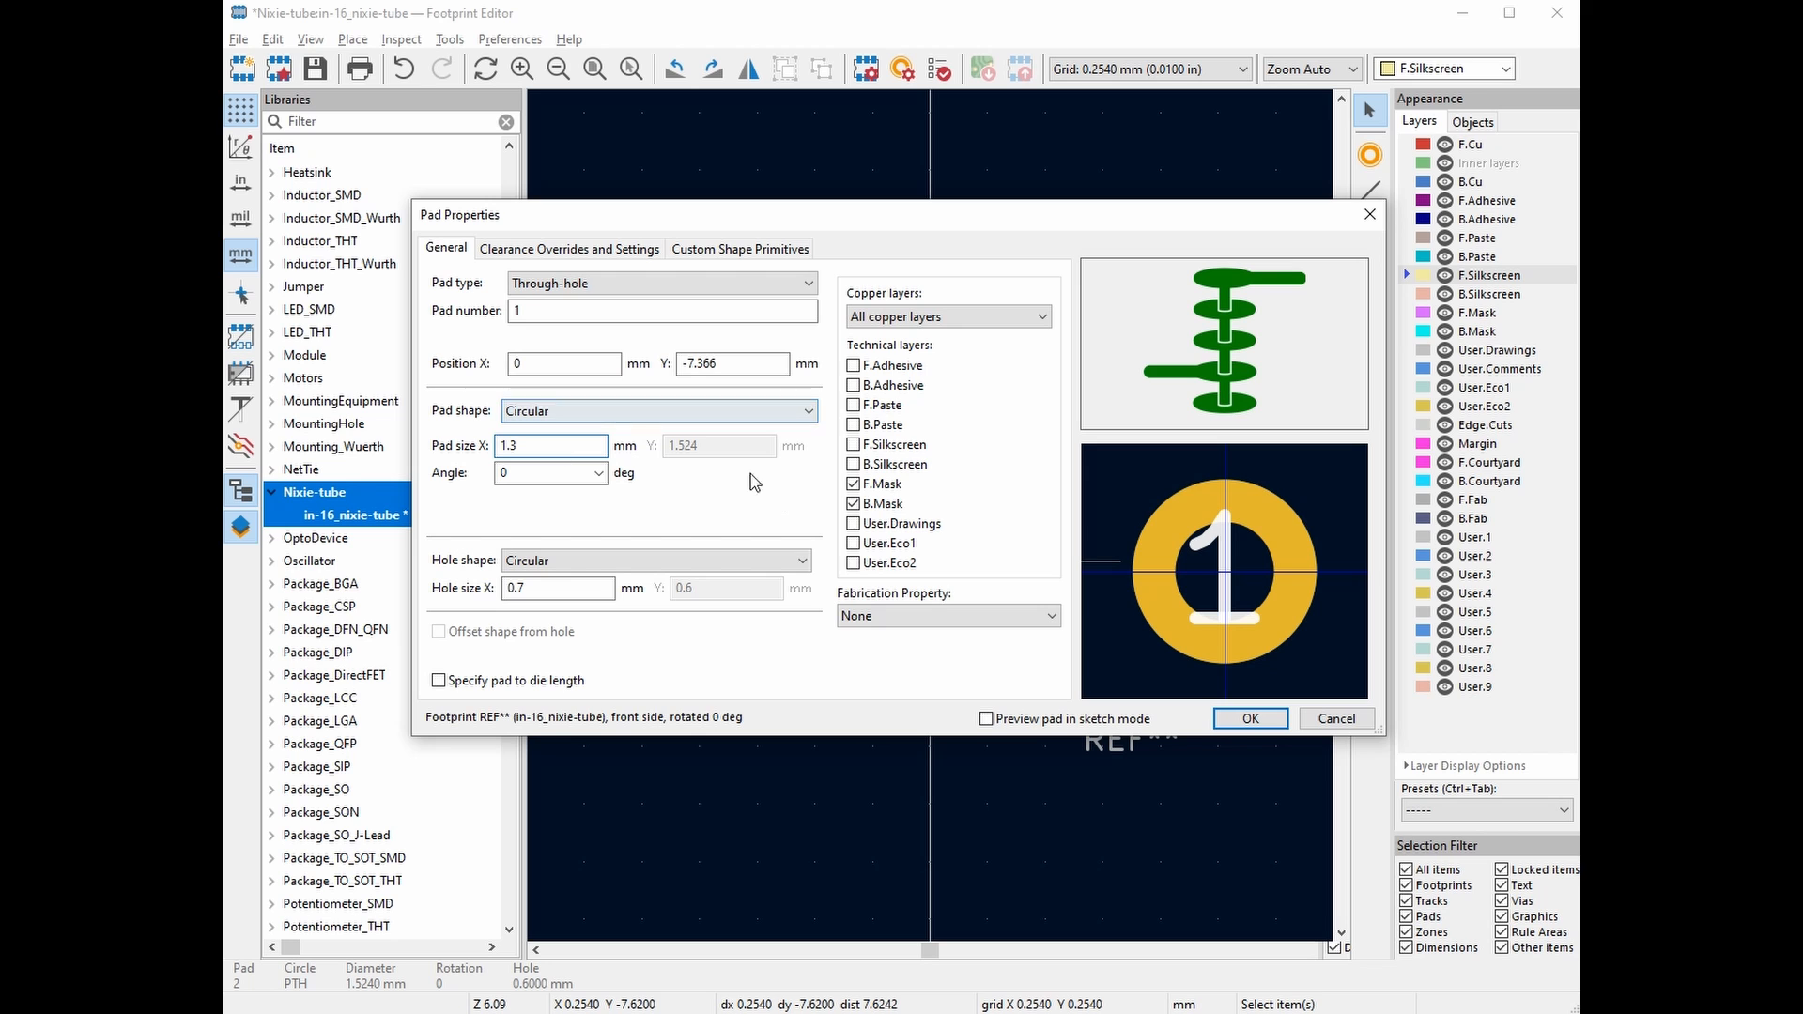
left_click(1247, 718)
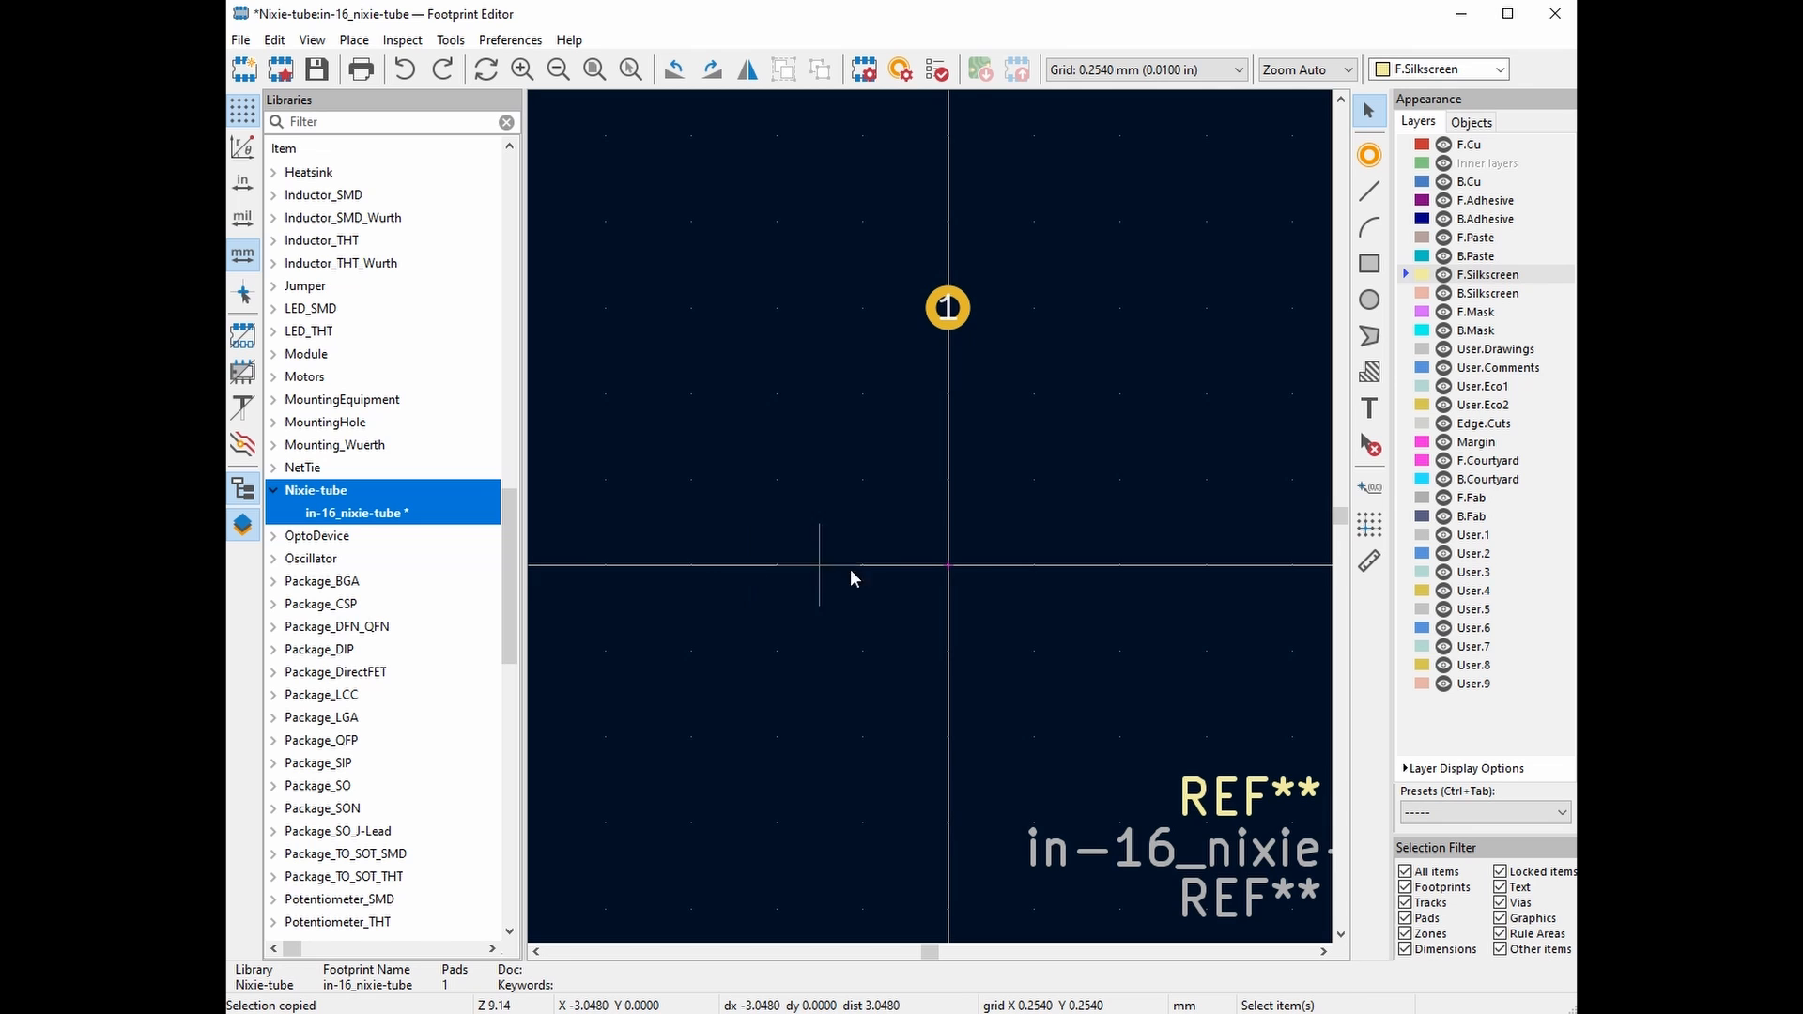
Paste six copies of pad 1 in a rough arc around the left half of the footprint
left_click(949, 310)
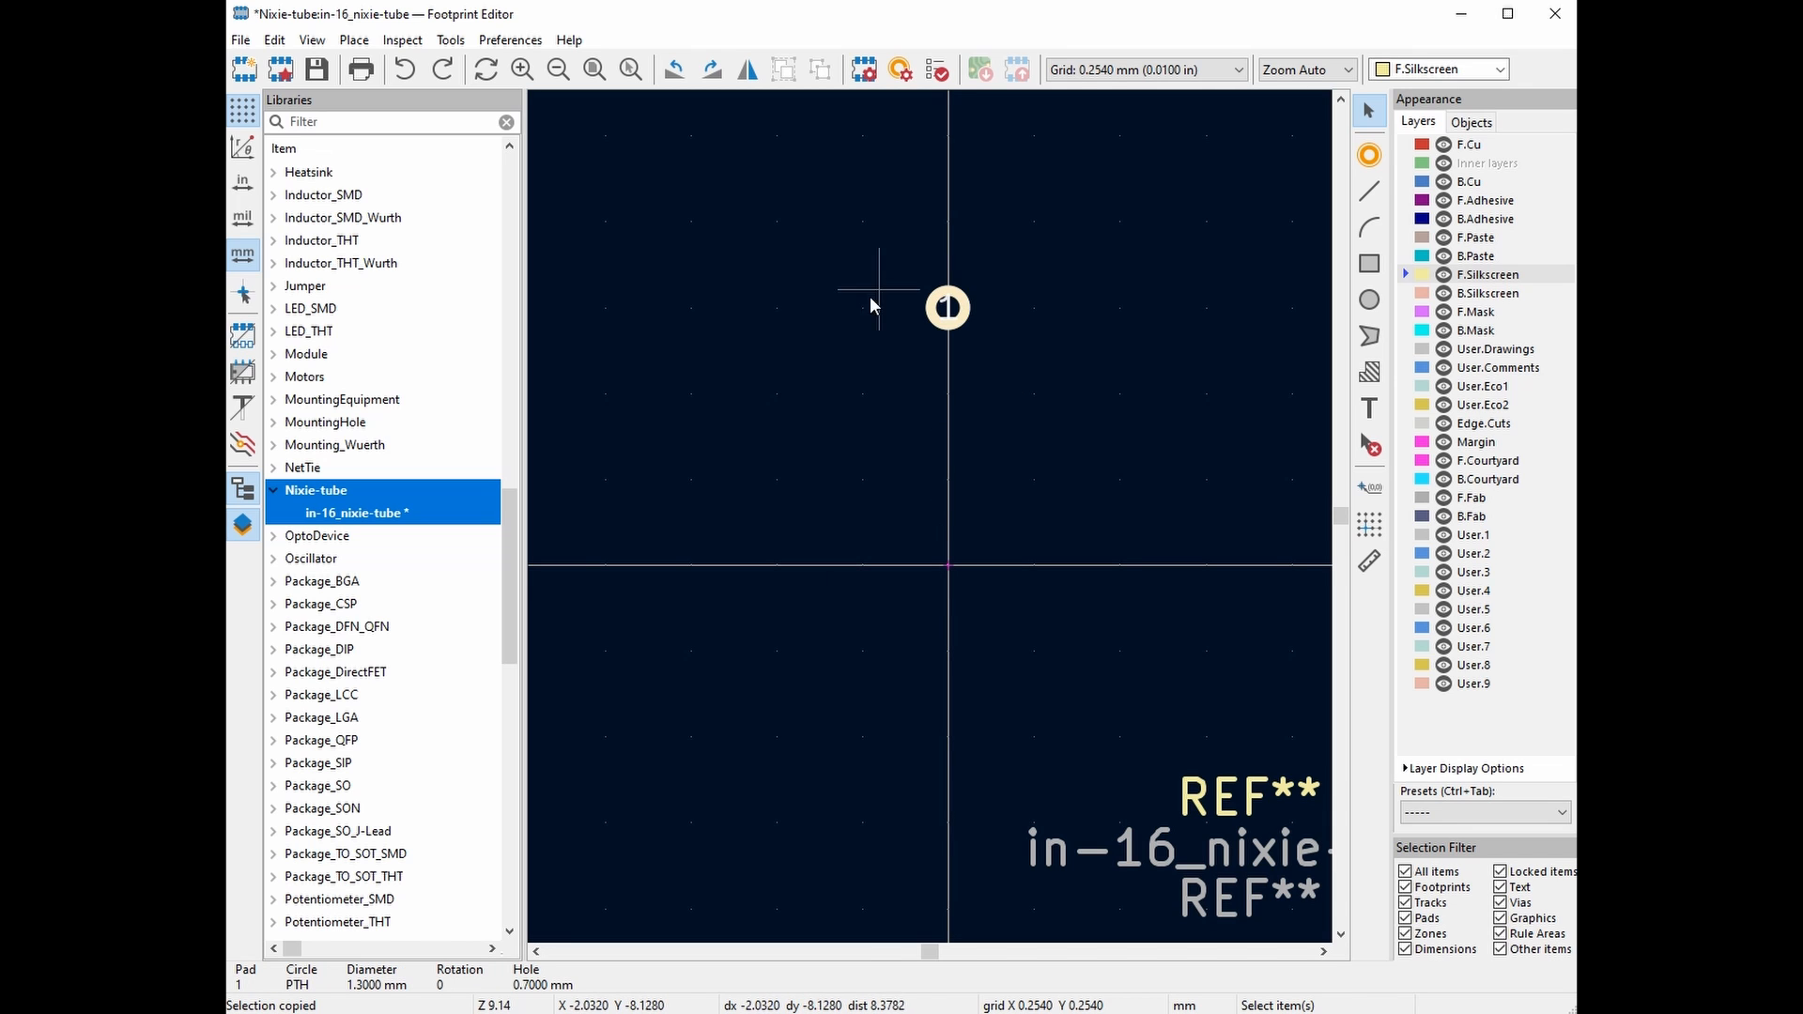
key("ctrl+v")
left_click(844, 343)
key("ctrl+v")
left_click(794, 429)
key("ctrl+v")
left_click(732, 514)
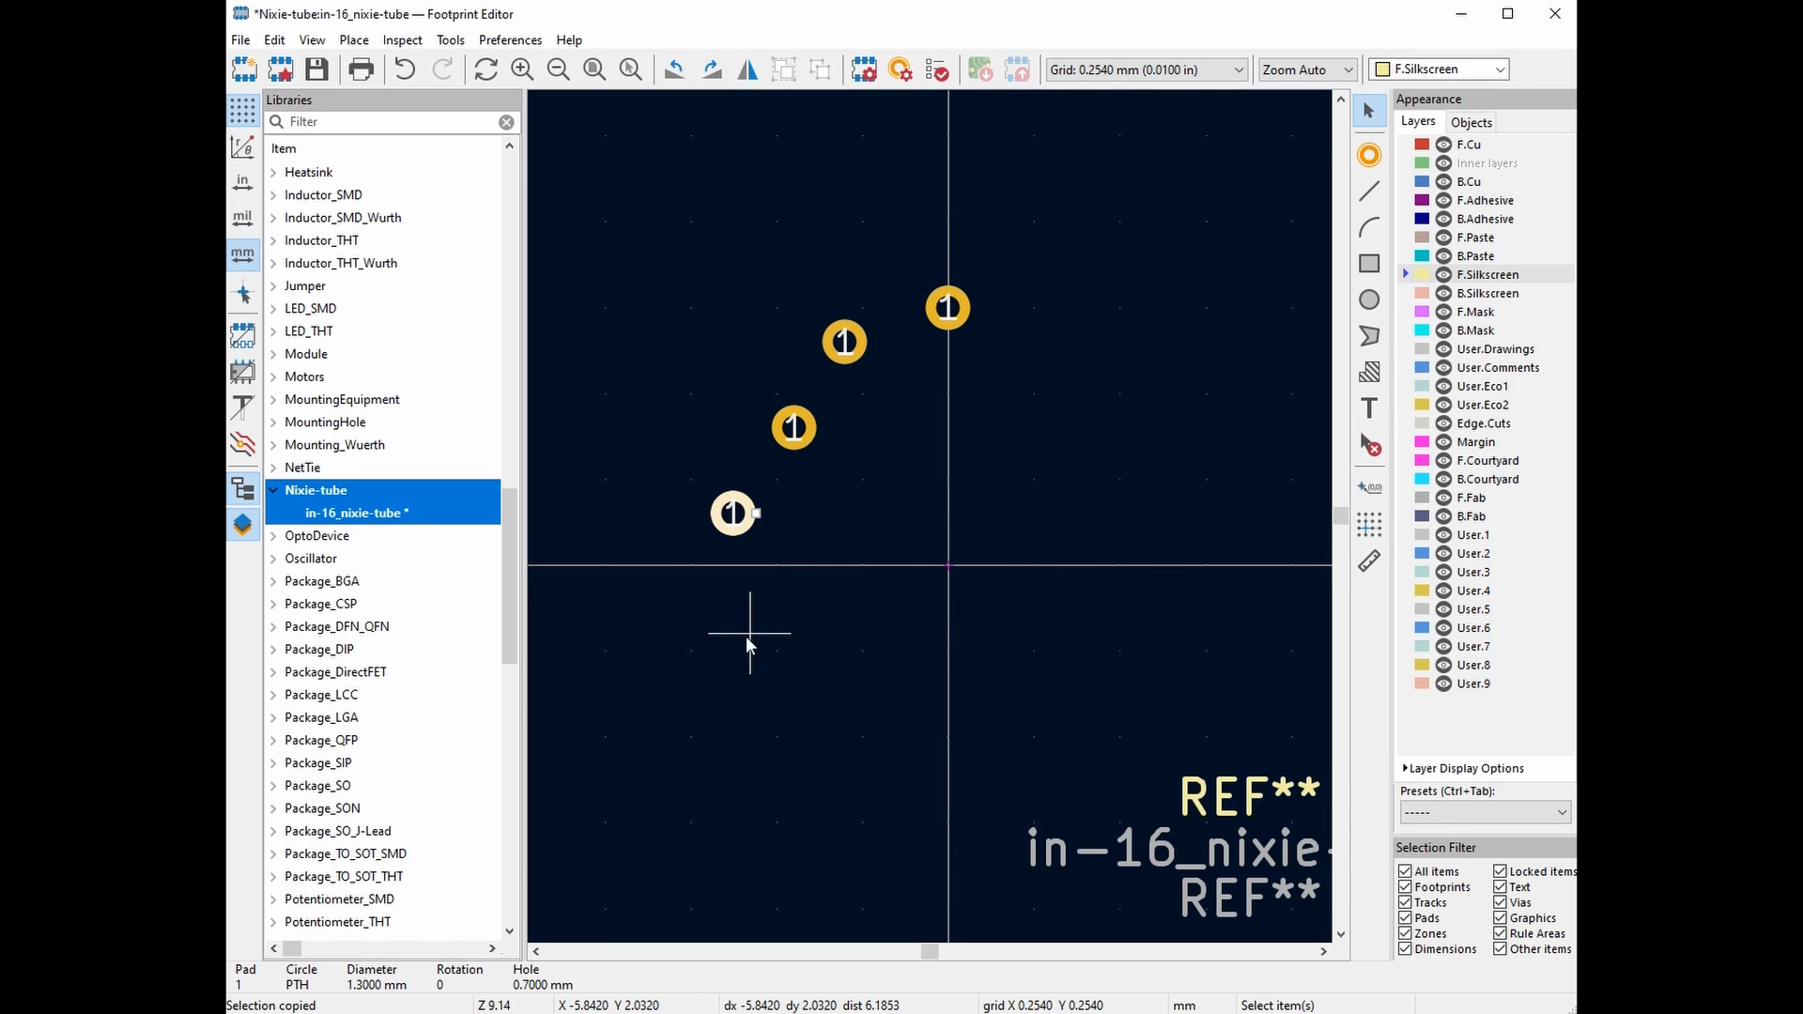
key("ctrl+v")
left_click(811, 676)
key("ctrl+v")
left_click(871, 720)
Paste six more copies of pad 1 around the right half to complete the rough 13-pad ring
key("ctrl+v")
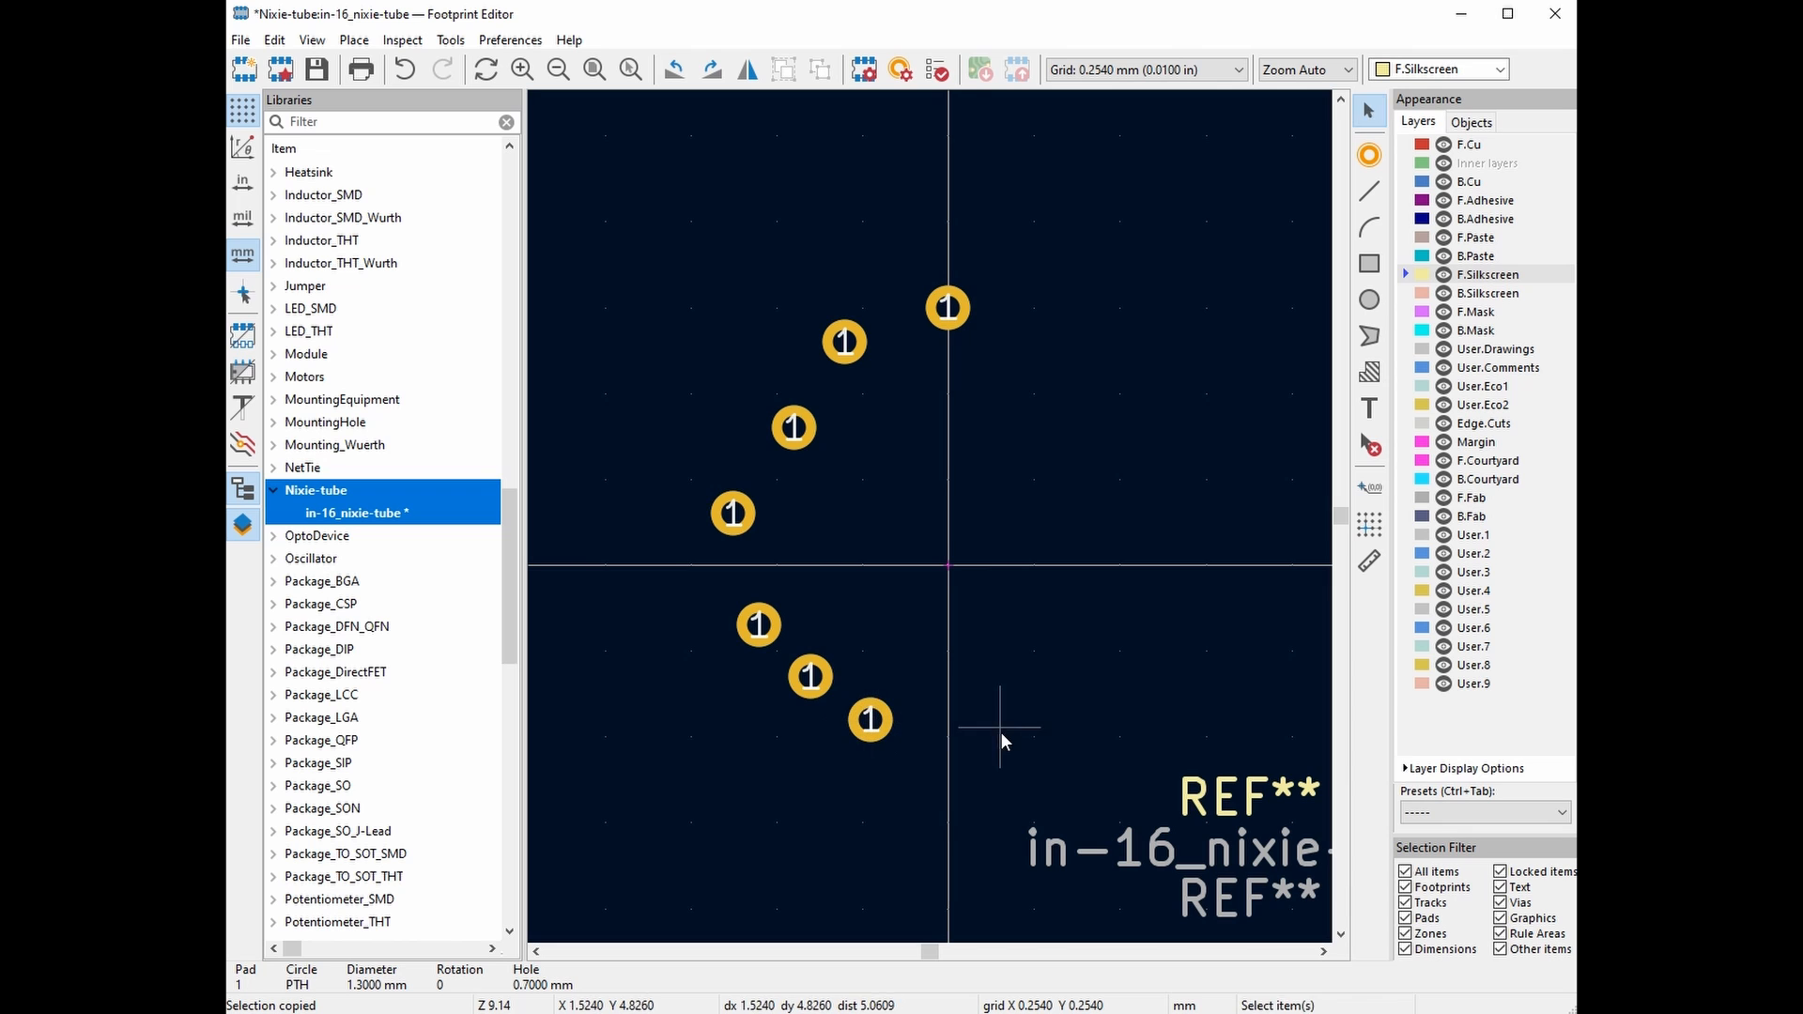
left_click(1000, 727)
key("ctrl+v")
left_click(1095, 694)
key("ctrl+v")
left_click(1171, 634)
key("ctrl+v")
left_click(1176, 502)
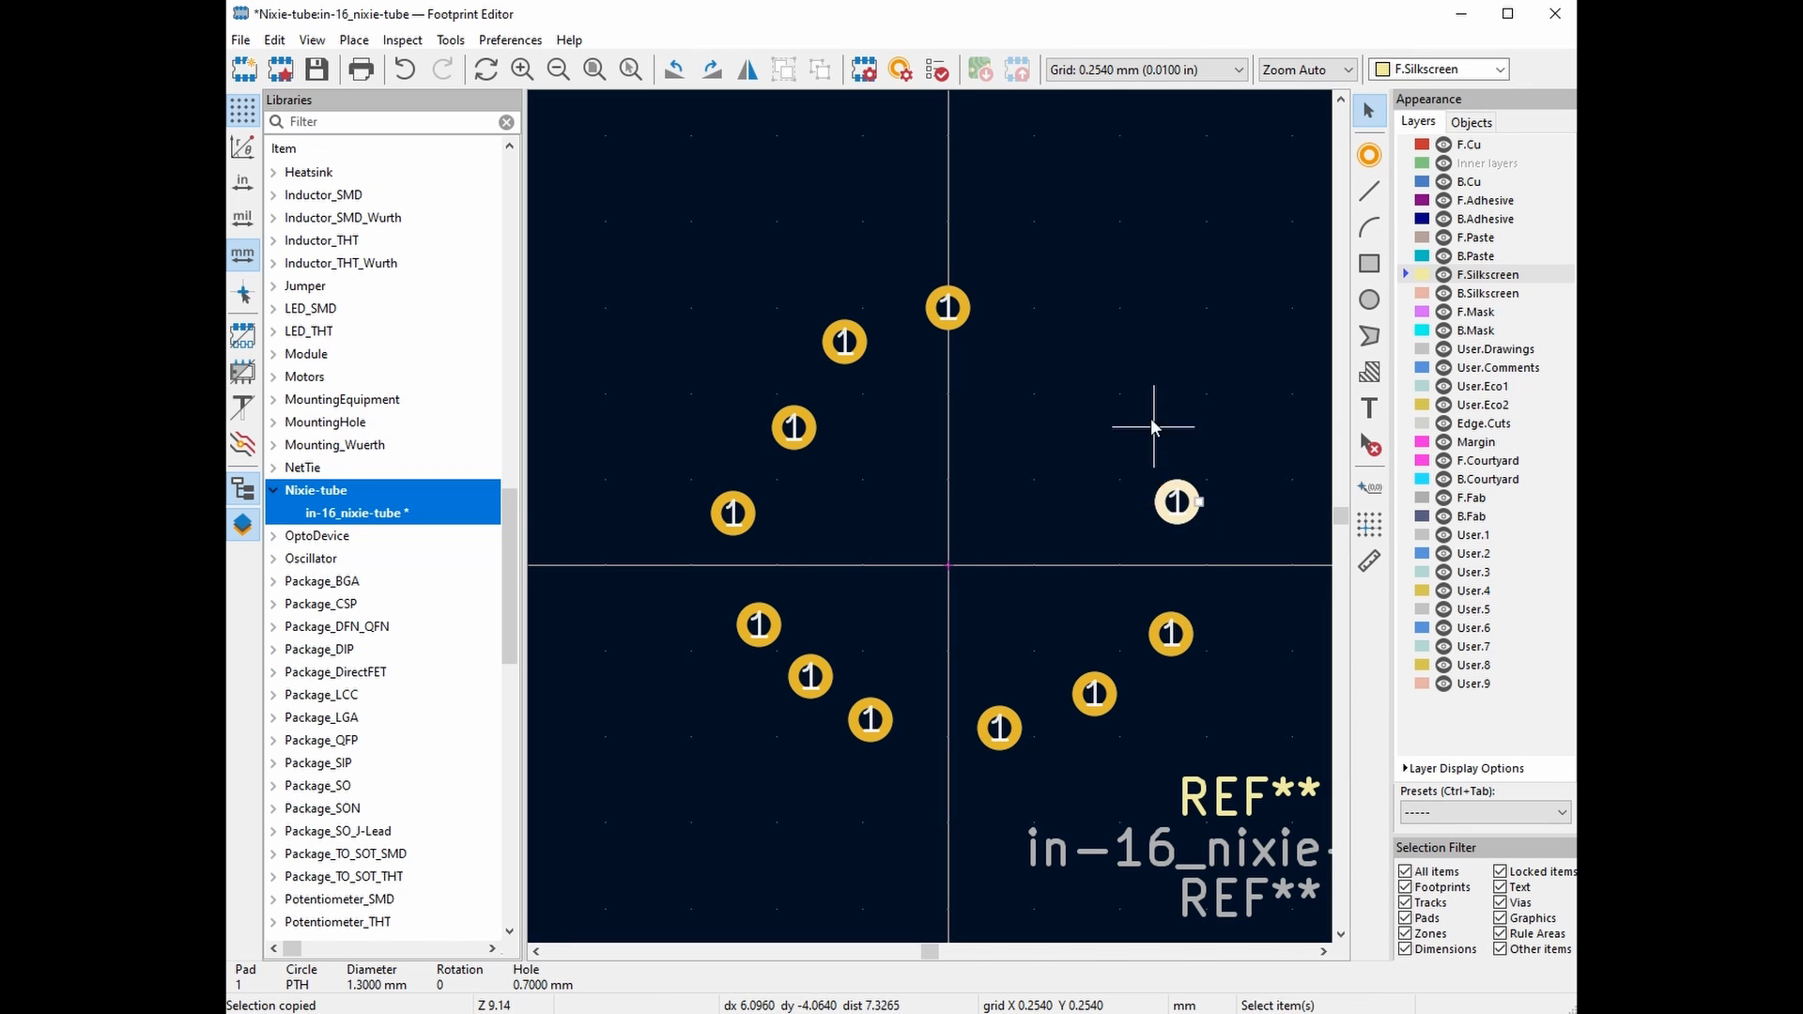
key("ctrl+v")
left_click(1144, 409)
key("ctrl+v")
left_click(1092, 349)
left_click(1263, 311)
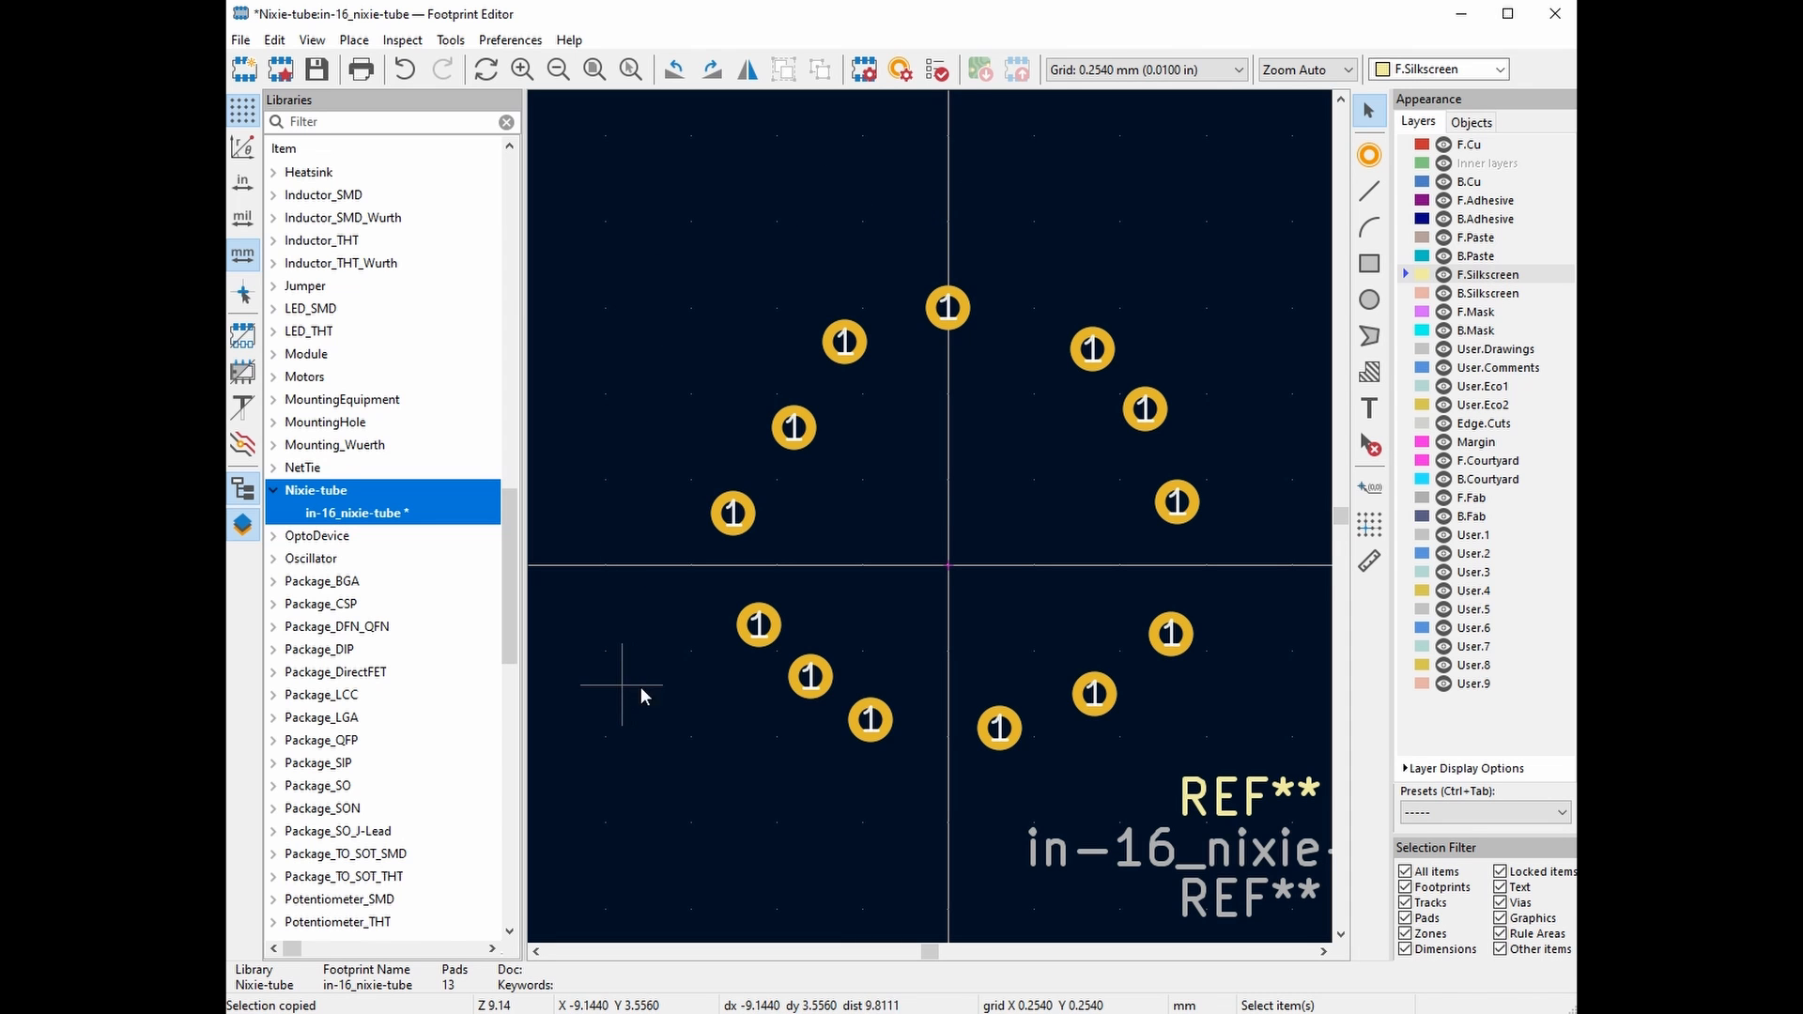
Switch to the Excel pad-coordinate spreadsheet and examine the radius, angle and X/Y coordinates of the 13 pins
key("alt+Tab")
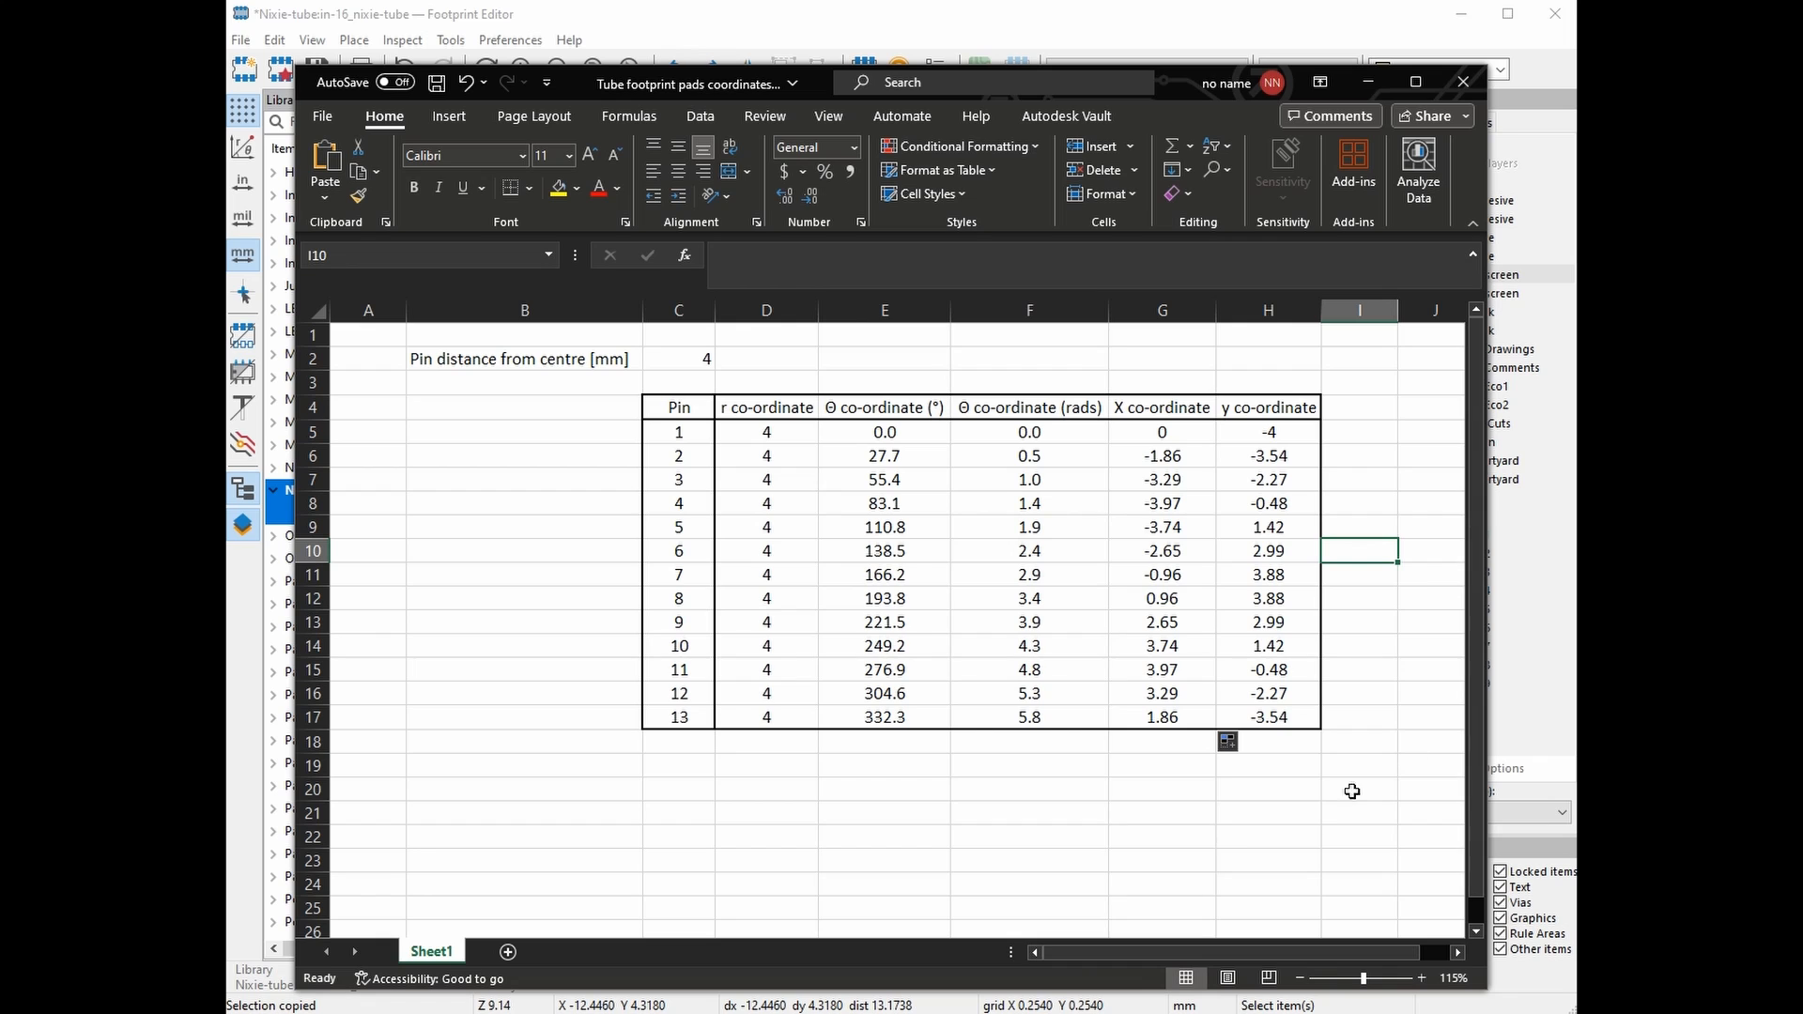
left_click_drag(785, 431, 791, 718)
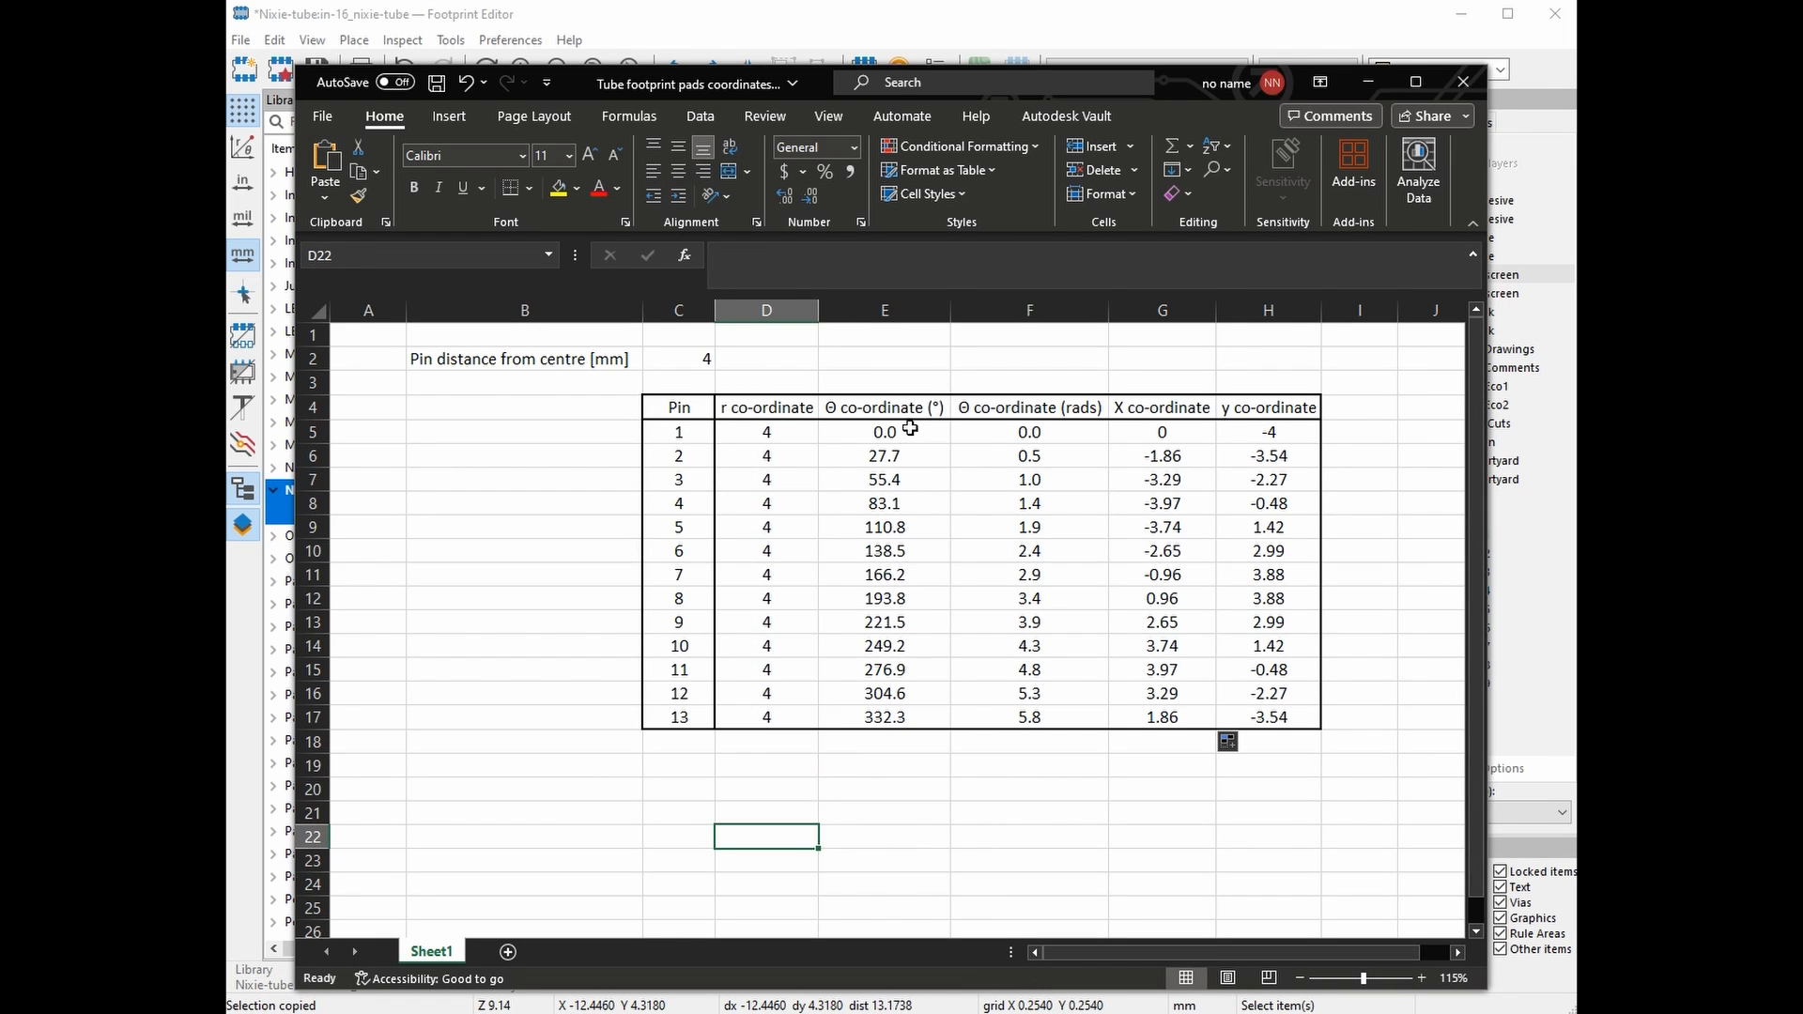
key("Up")
key("Up")
key("Right")
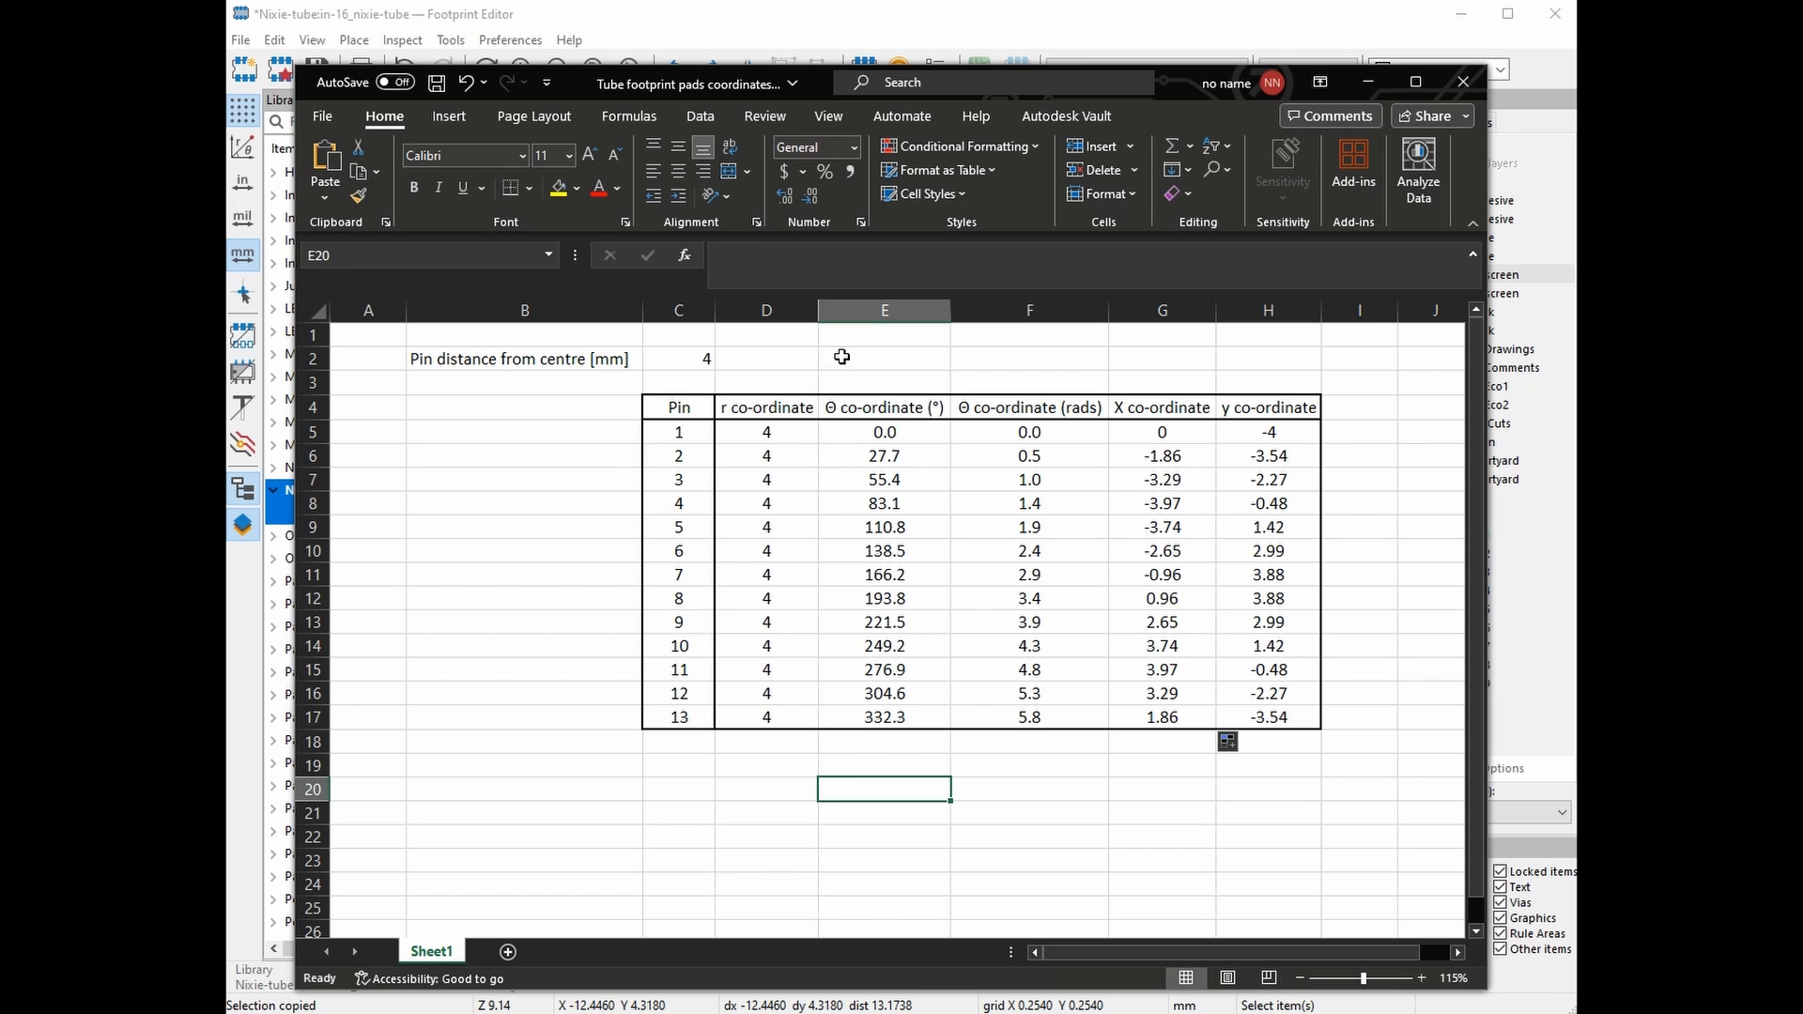
left_click_drag(1172, 430, 1273, 719)
left_click(1406, 637)
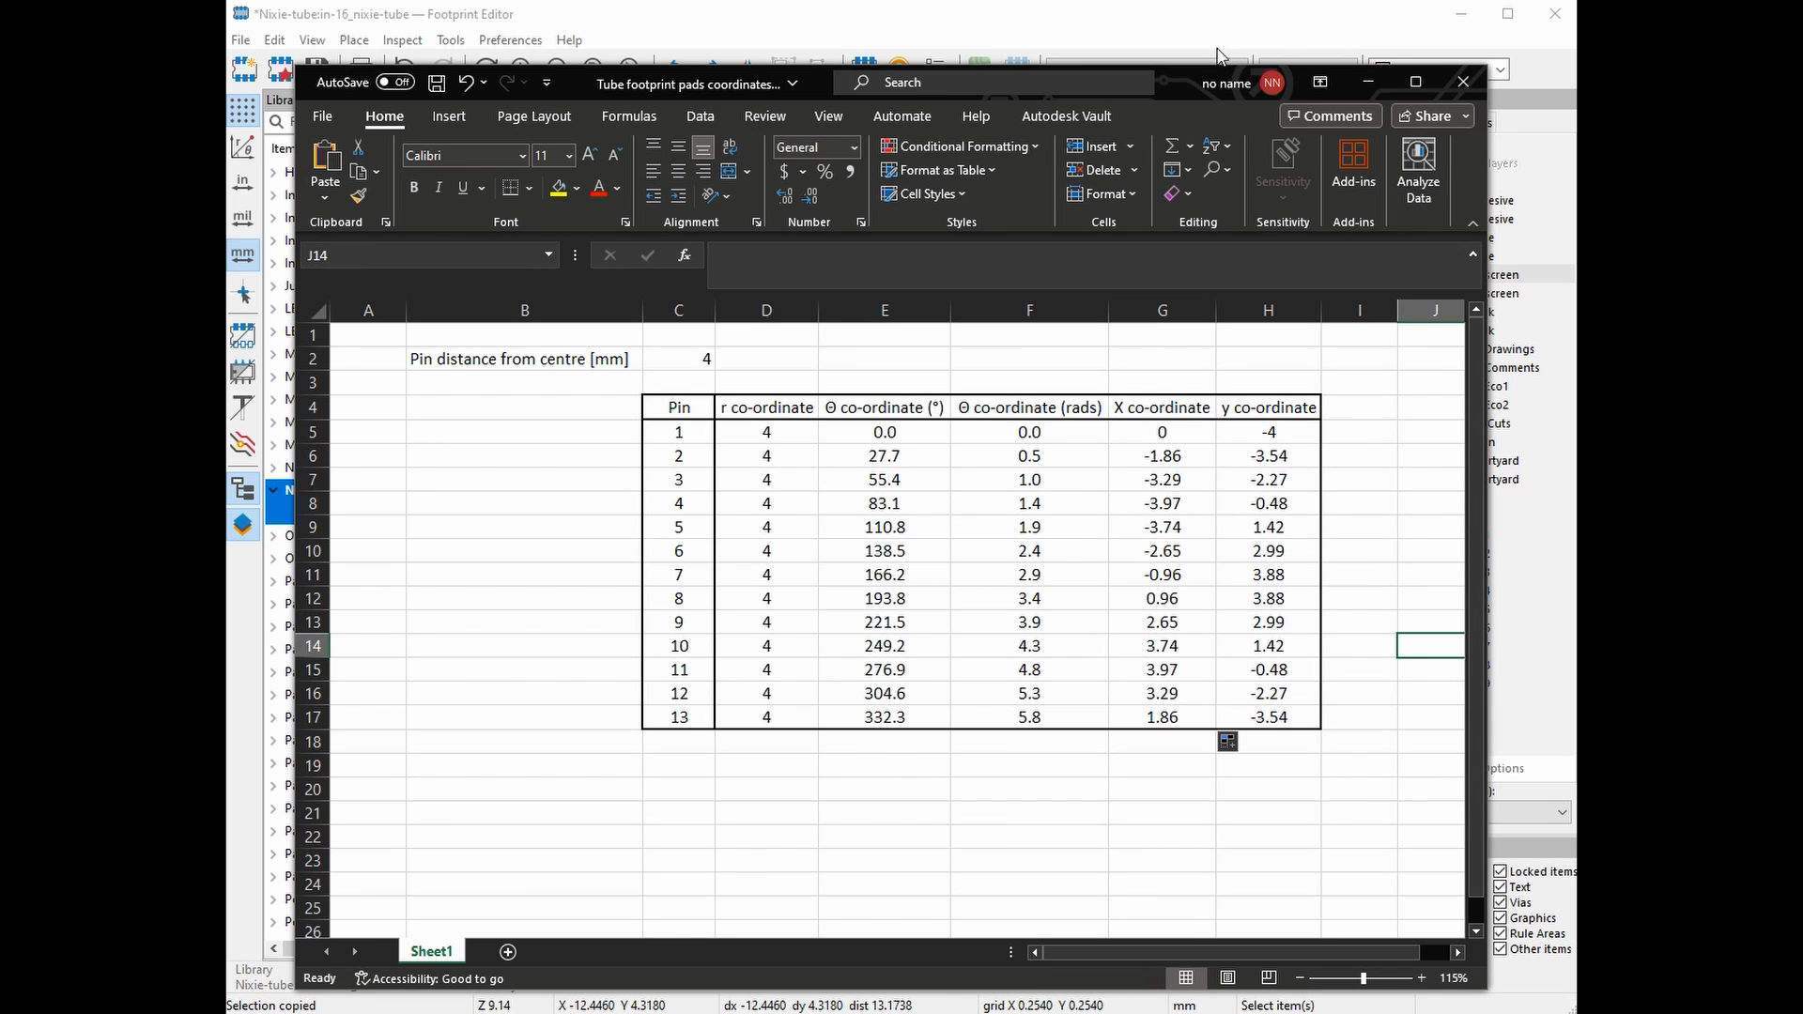
left_click_drag(1090, 96, 572, 249)
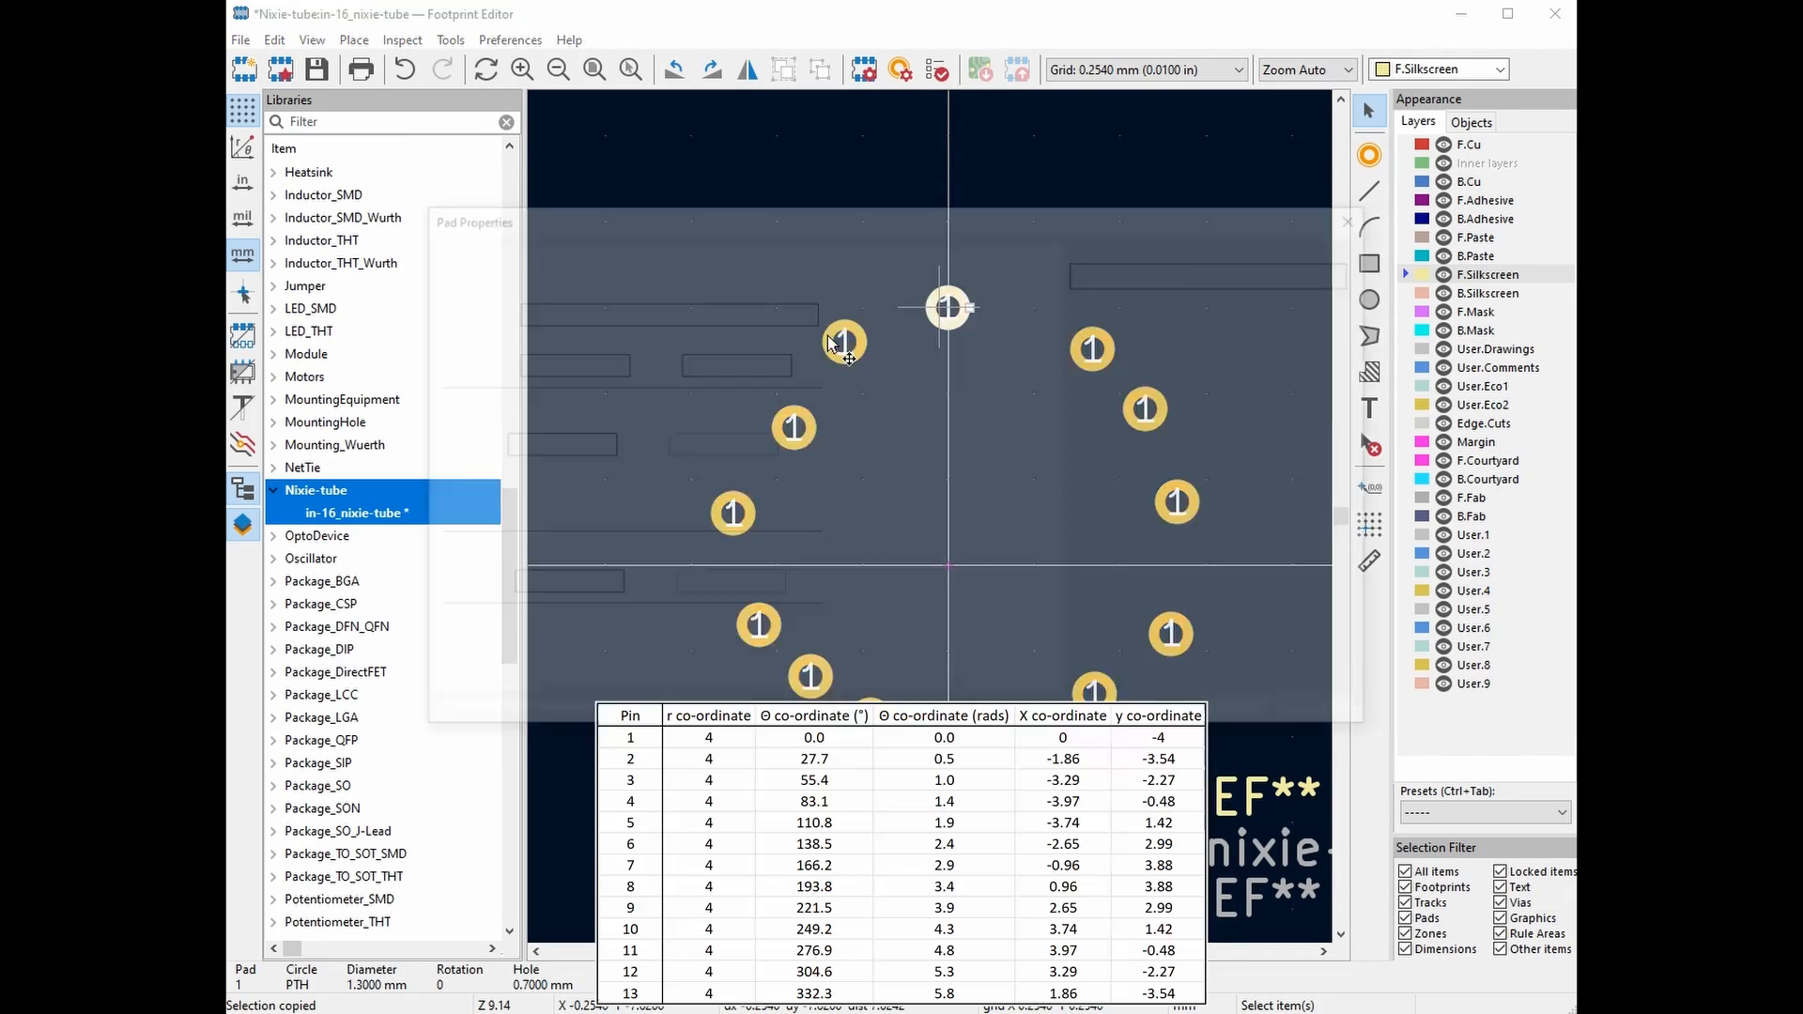
Back in the Footprint Editor, set the topmost pad's position to X 0, Y -4 mm
double_click(949, 306)
type("0")
key("Tab")
type("-4")
key("Return")
Set the position of the first pad counter-clockwise from the top one to X -1.86, Y -3.54 mm
double_click(845, 342)
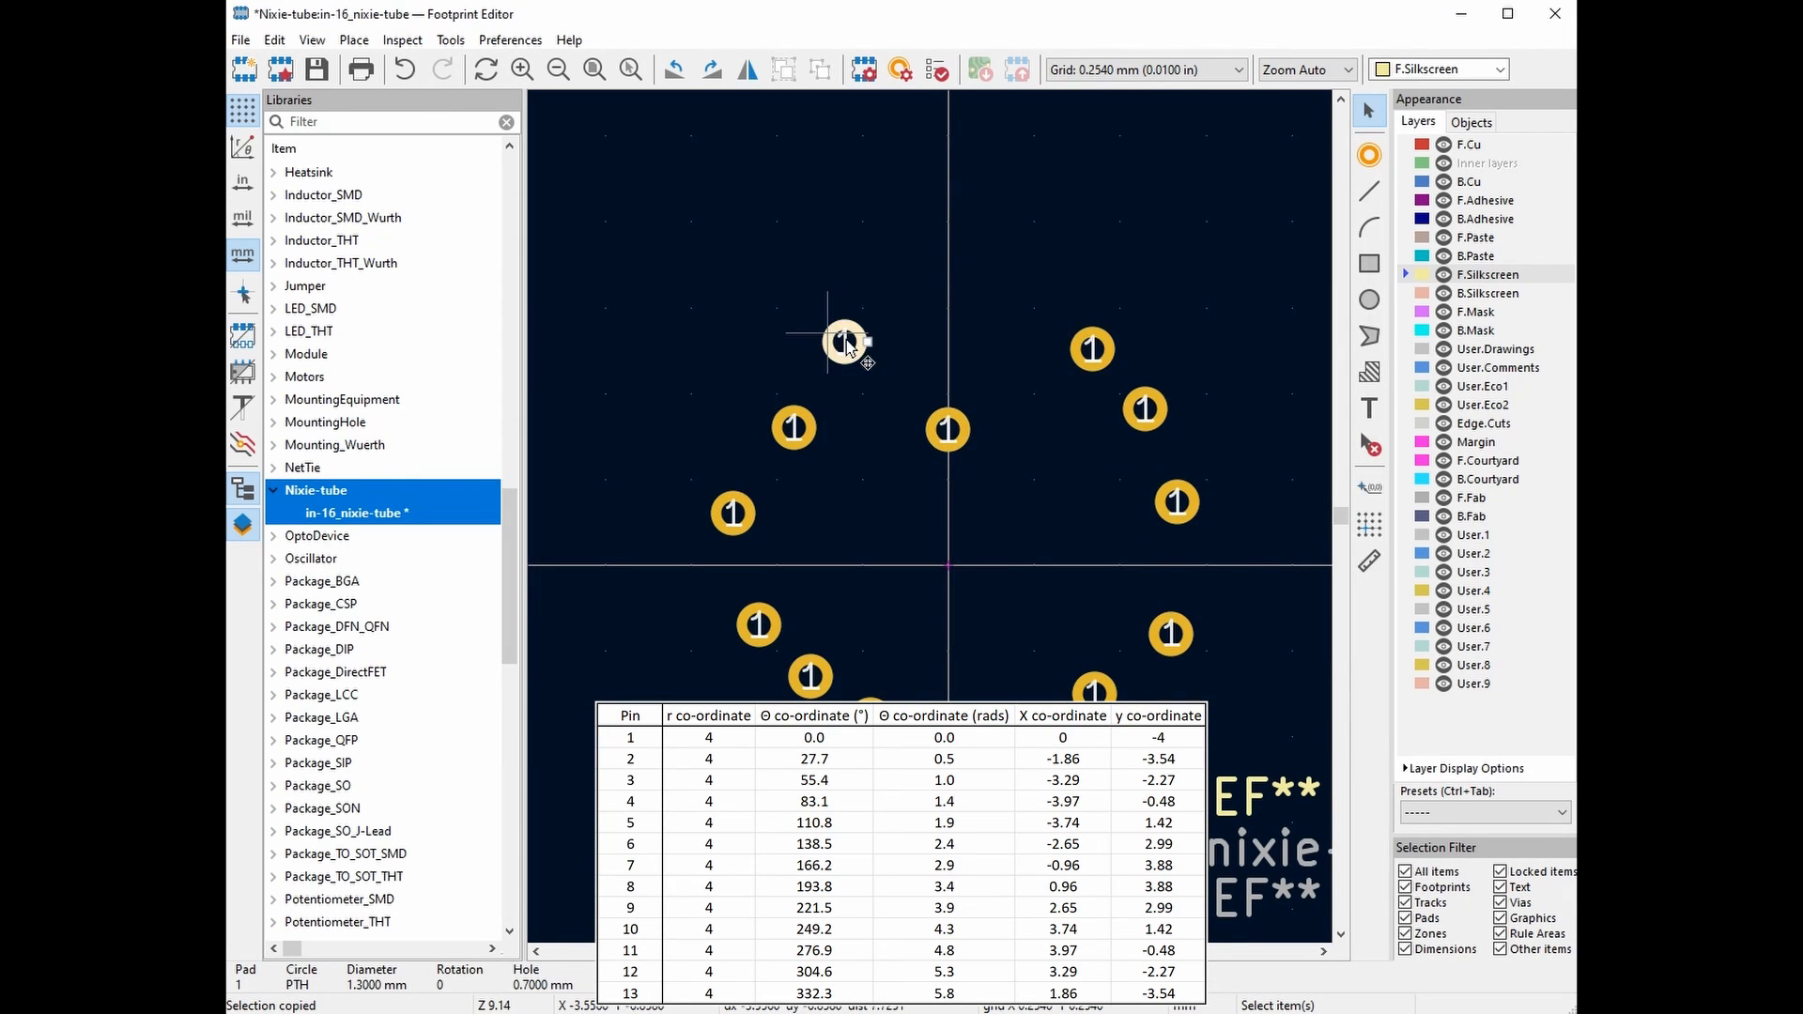
type("-1.86")
key("Tab")
type("-")
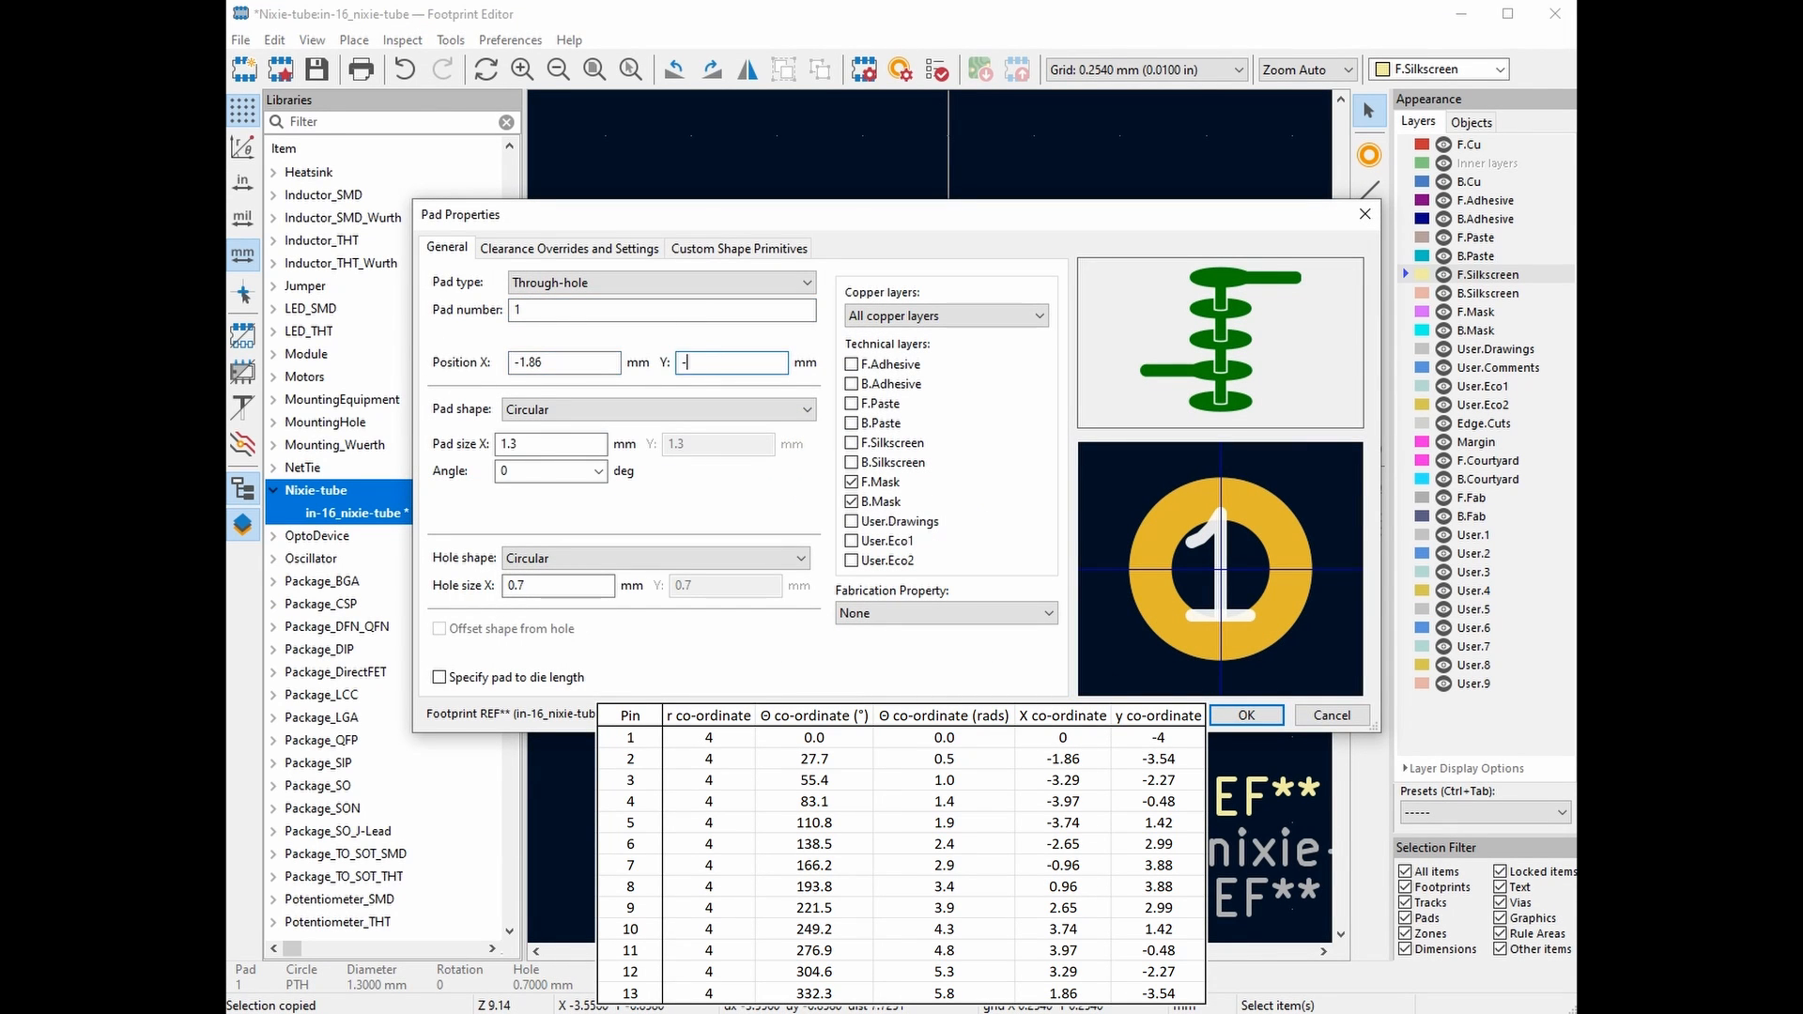
key("Return")
Position the remaining pads counter-clockwise at the spreadsheet coordinates, from X -3.29, Y -2.27 mm for pin 3 to X 1.86, Y -3.54 mm for pin 13
key("e")
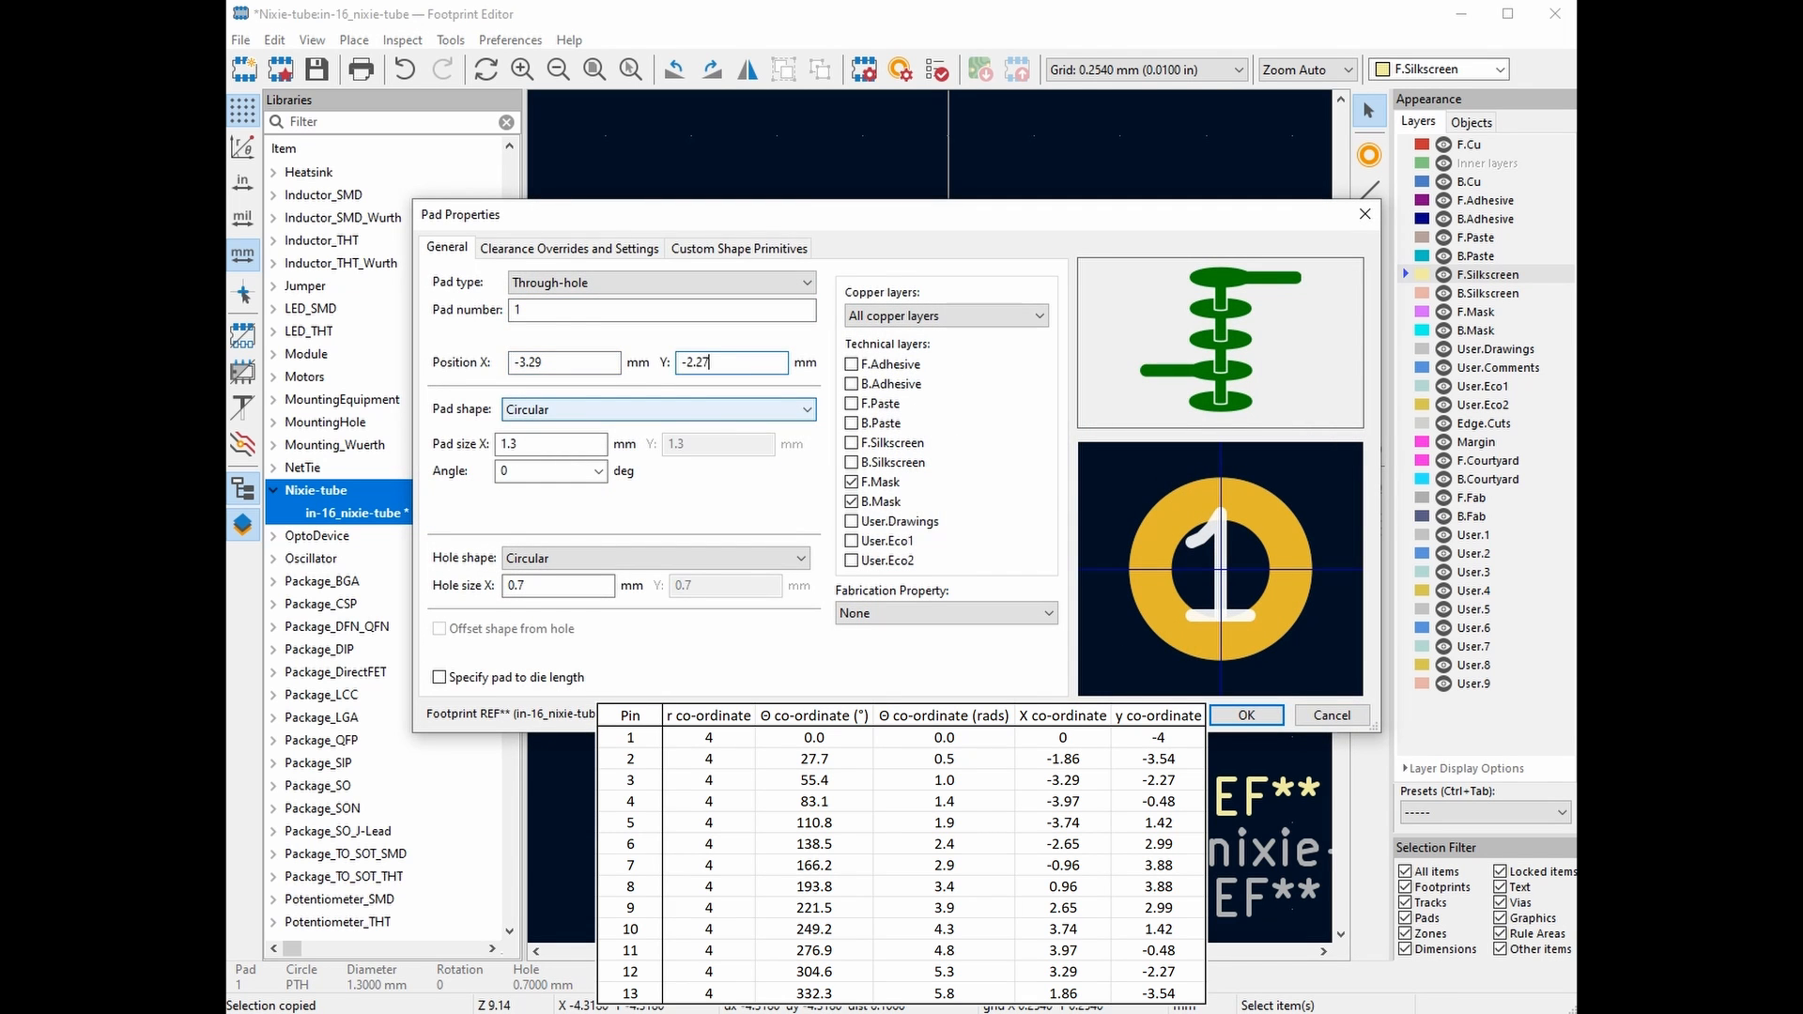
key("Return")
left_click(1090, 355)
key("e")
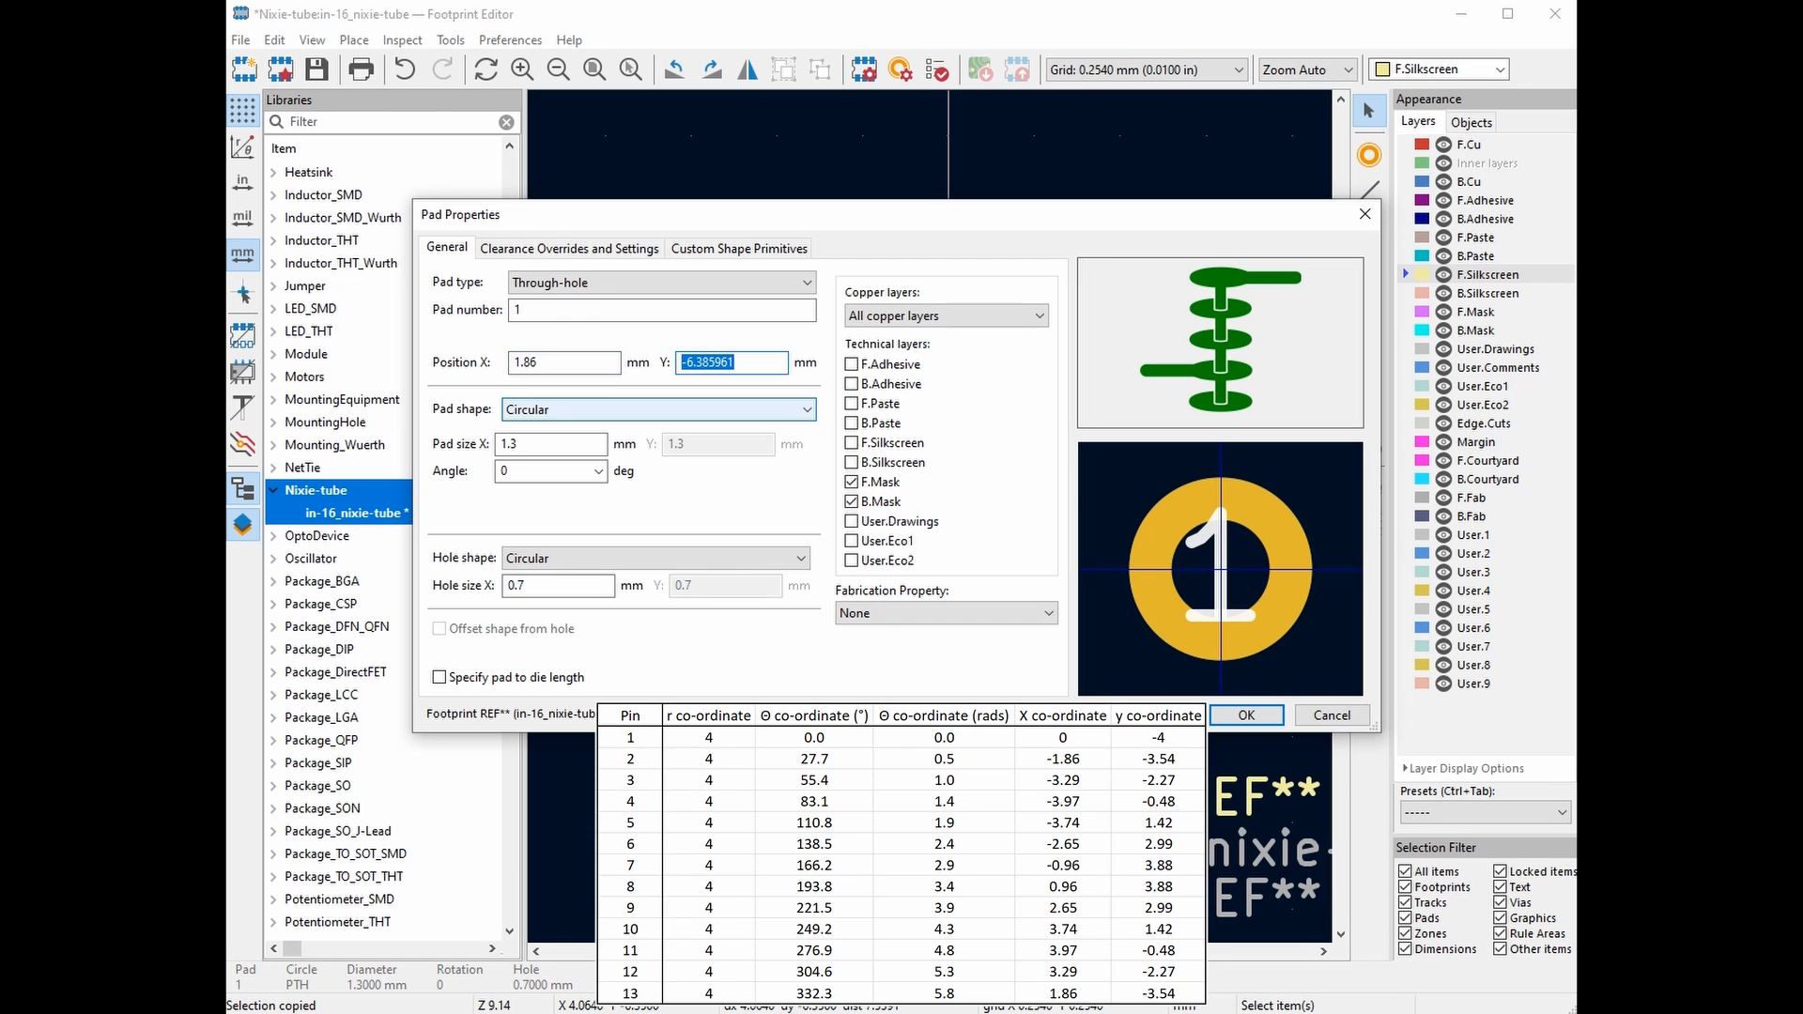
key("Return")
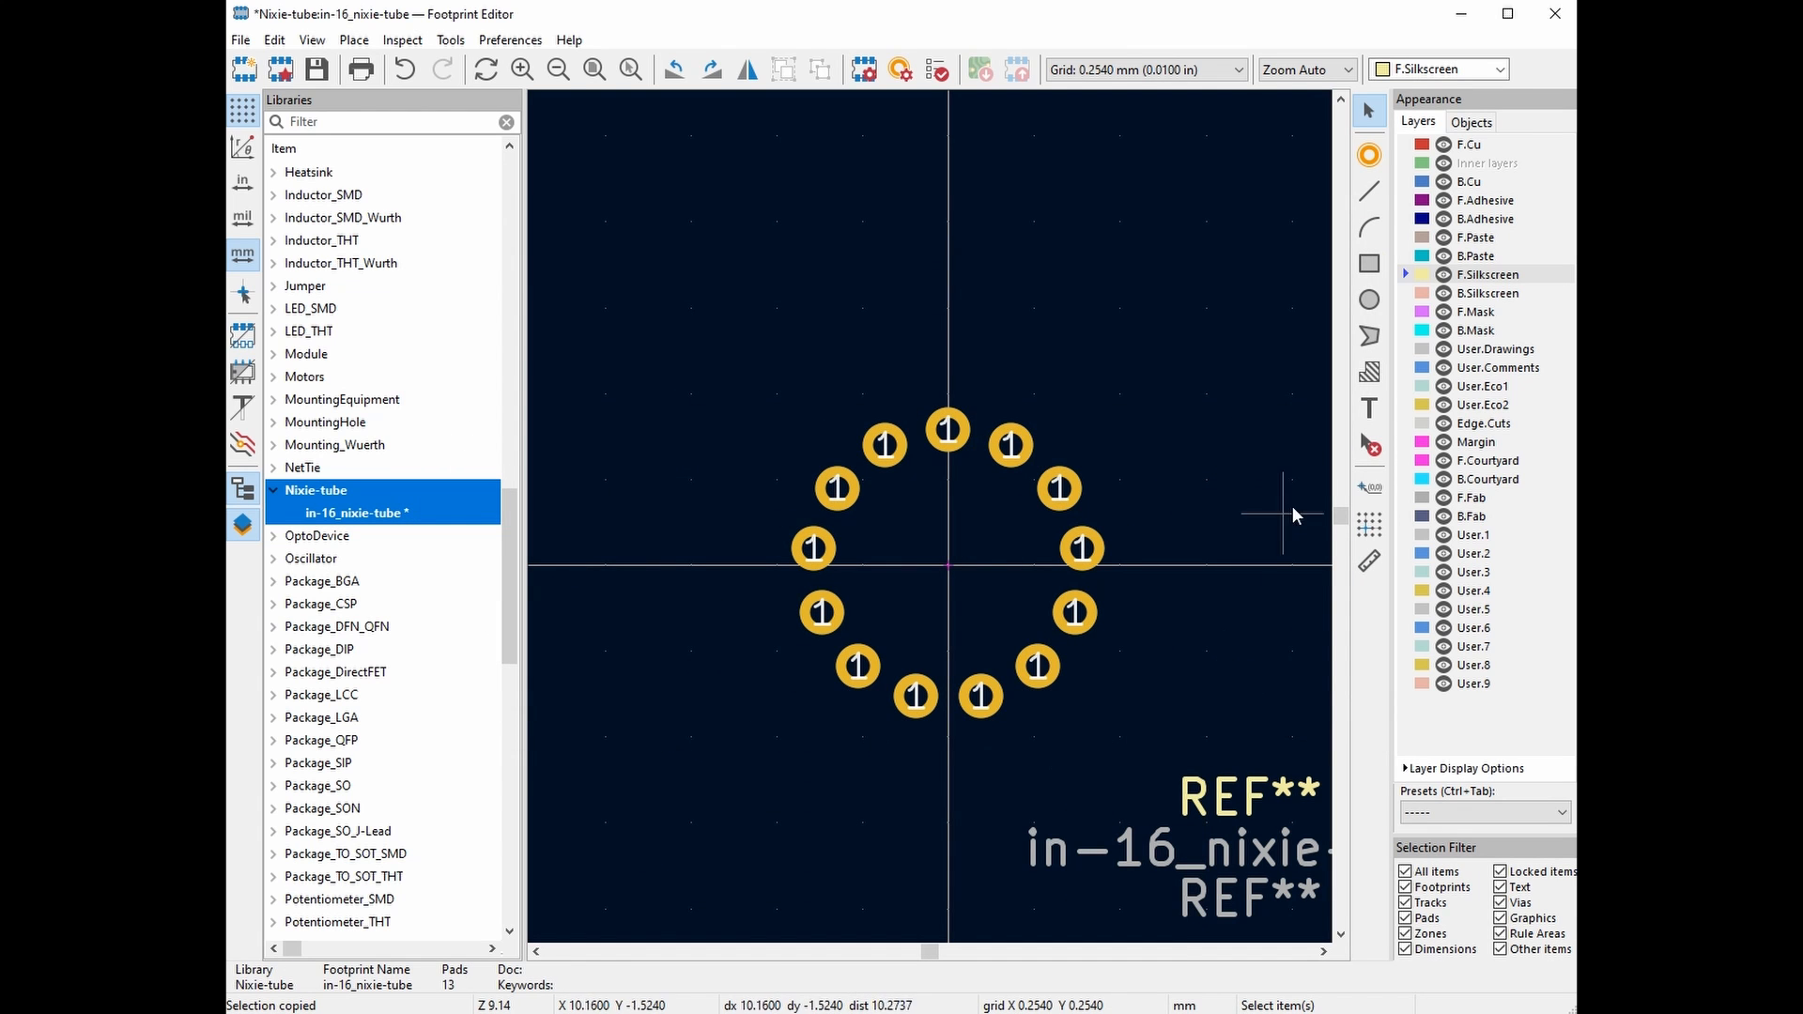
Draw an F.Silkscreen circle of about 4.06 mm radius centred on the origin, and adjust it to run through the pad centres
left_click(1371, 300)
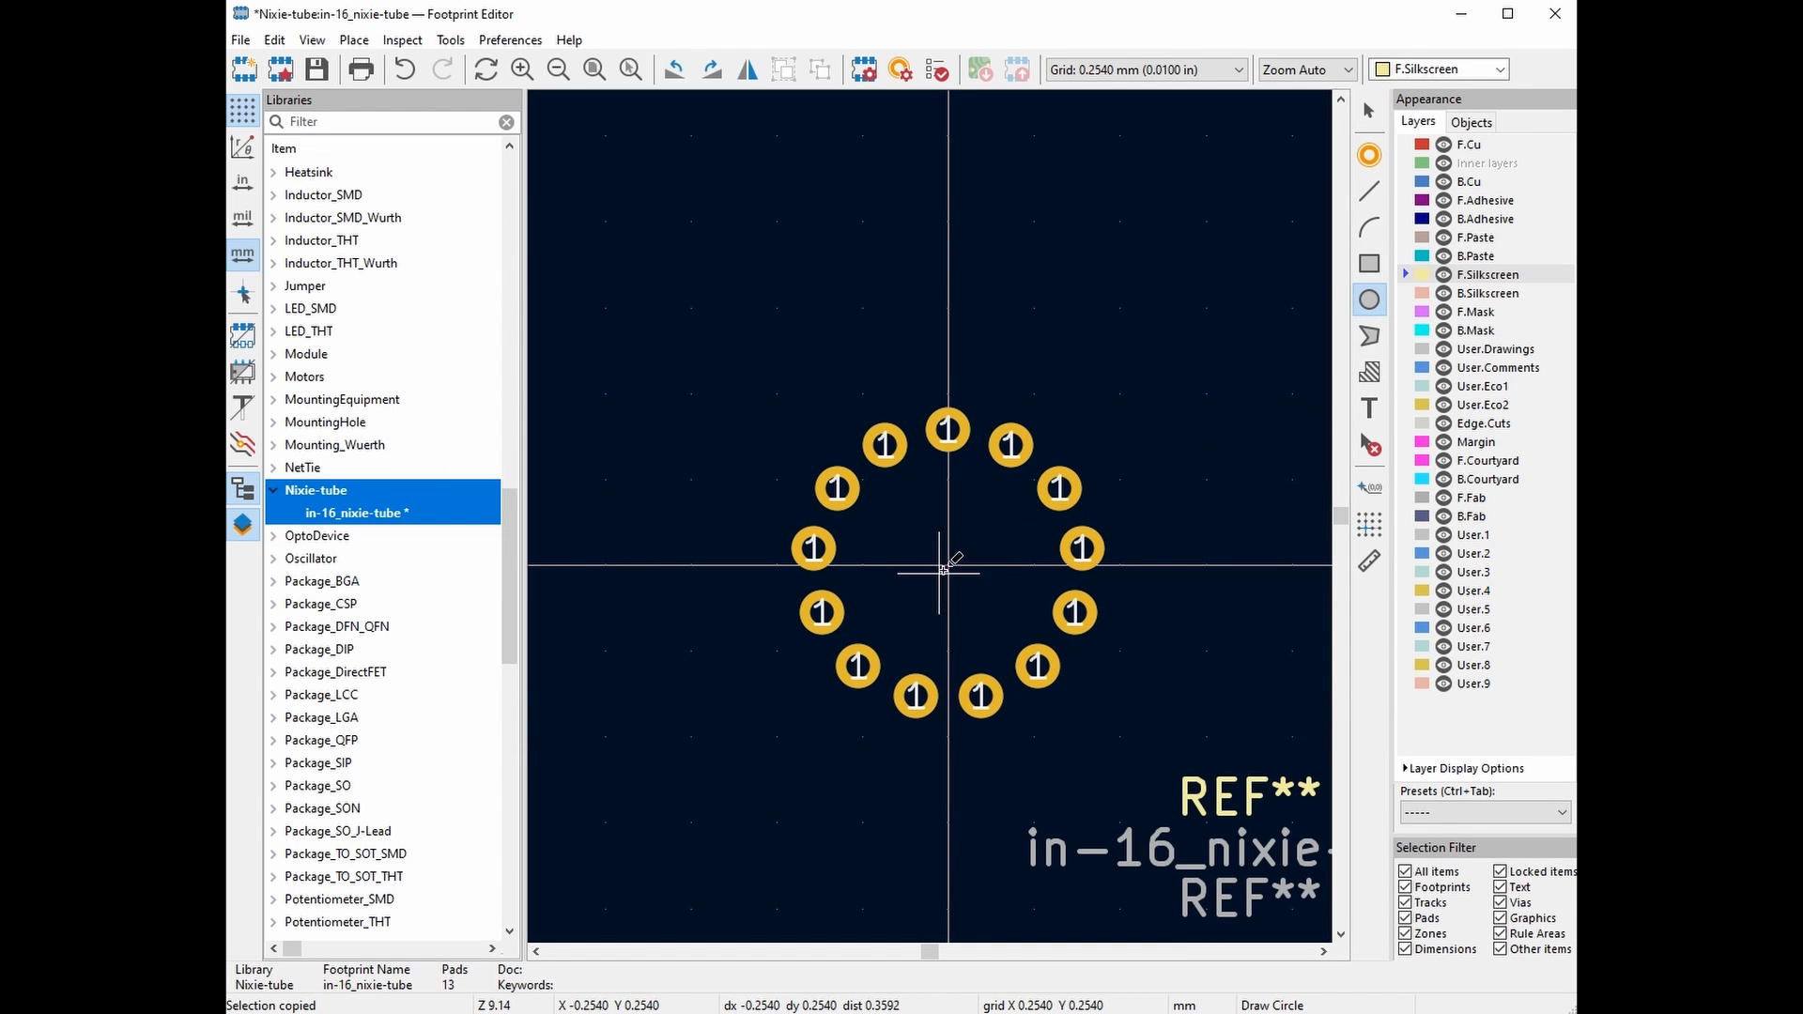
left_click(949, 565)
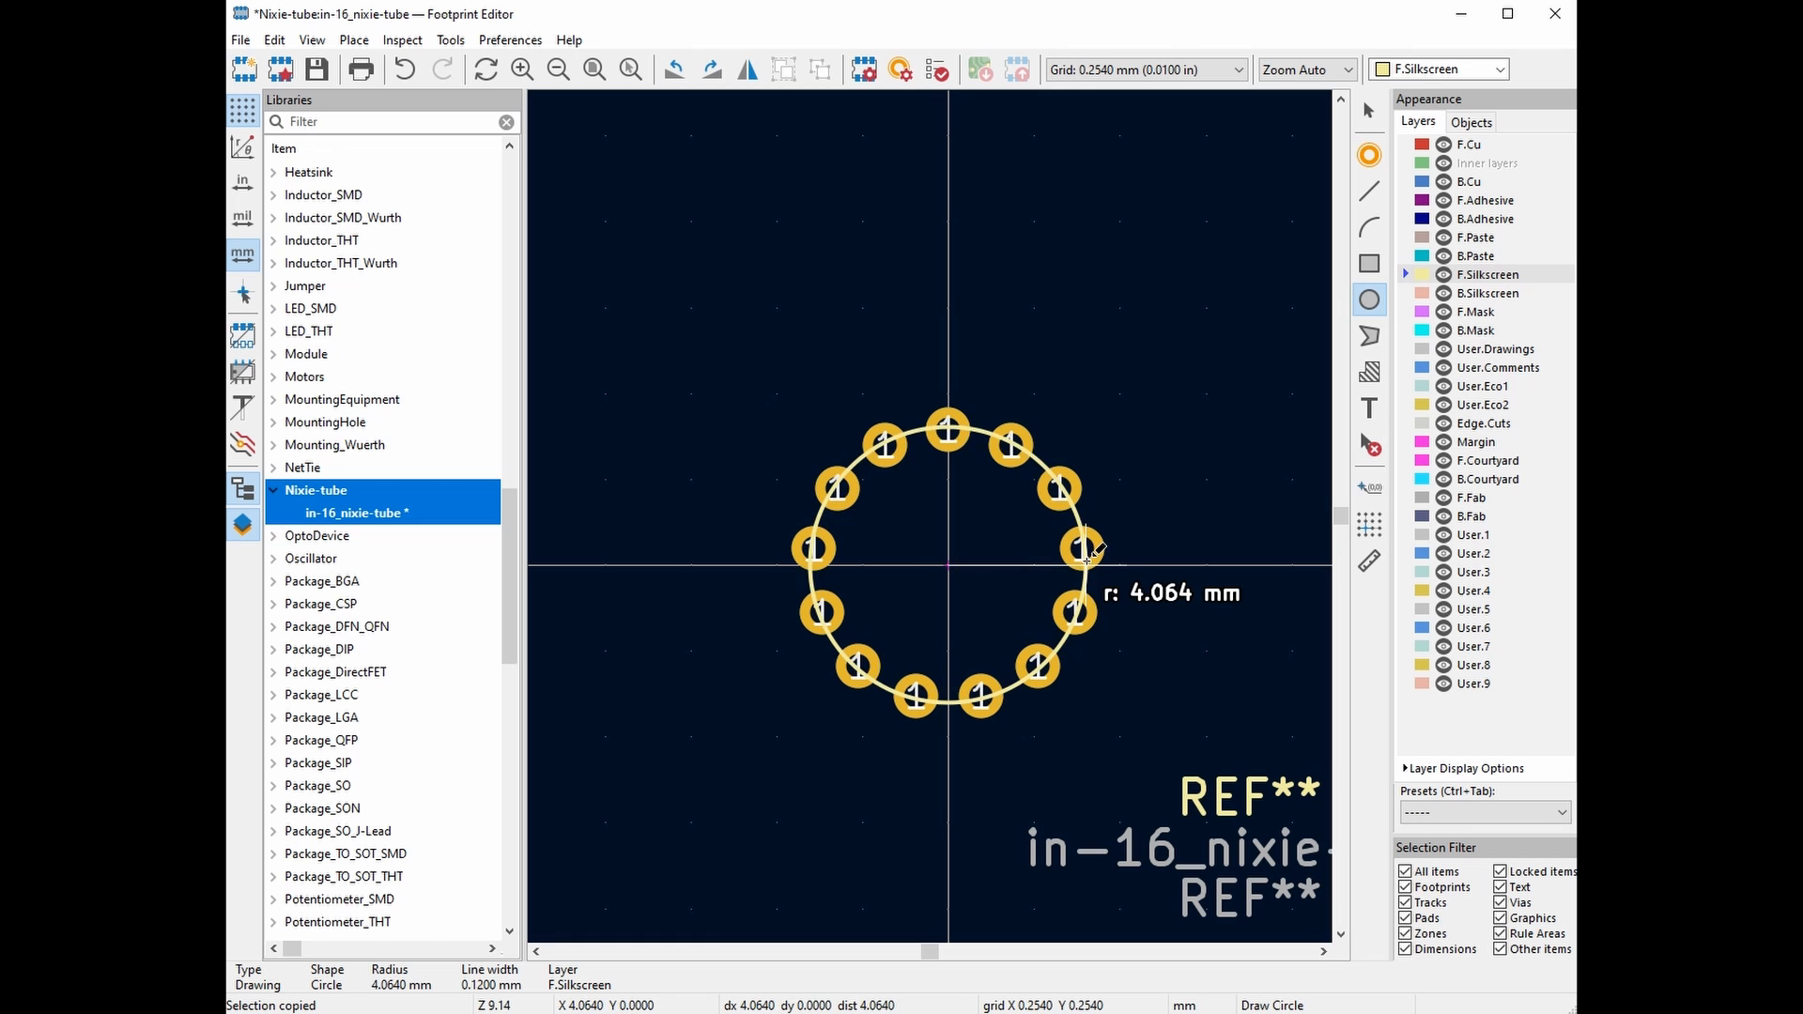
left_click(1087, 559)
key("Escape")
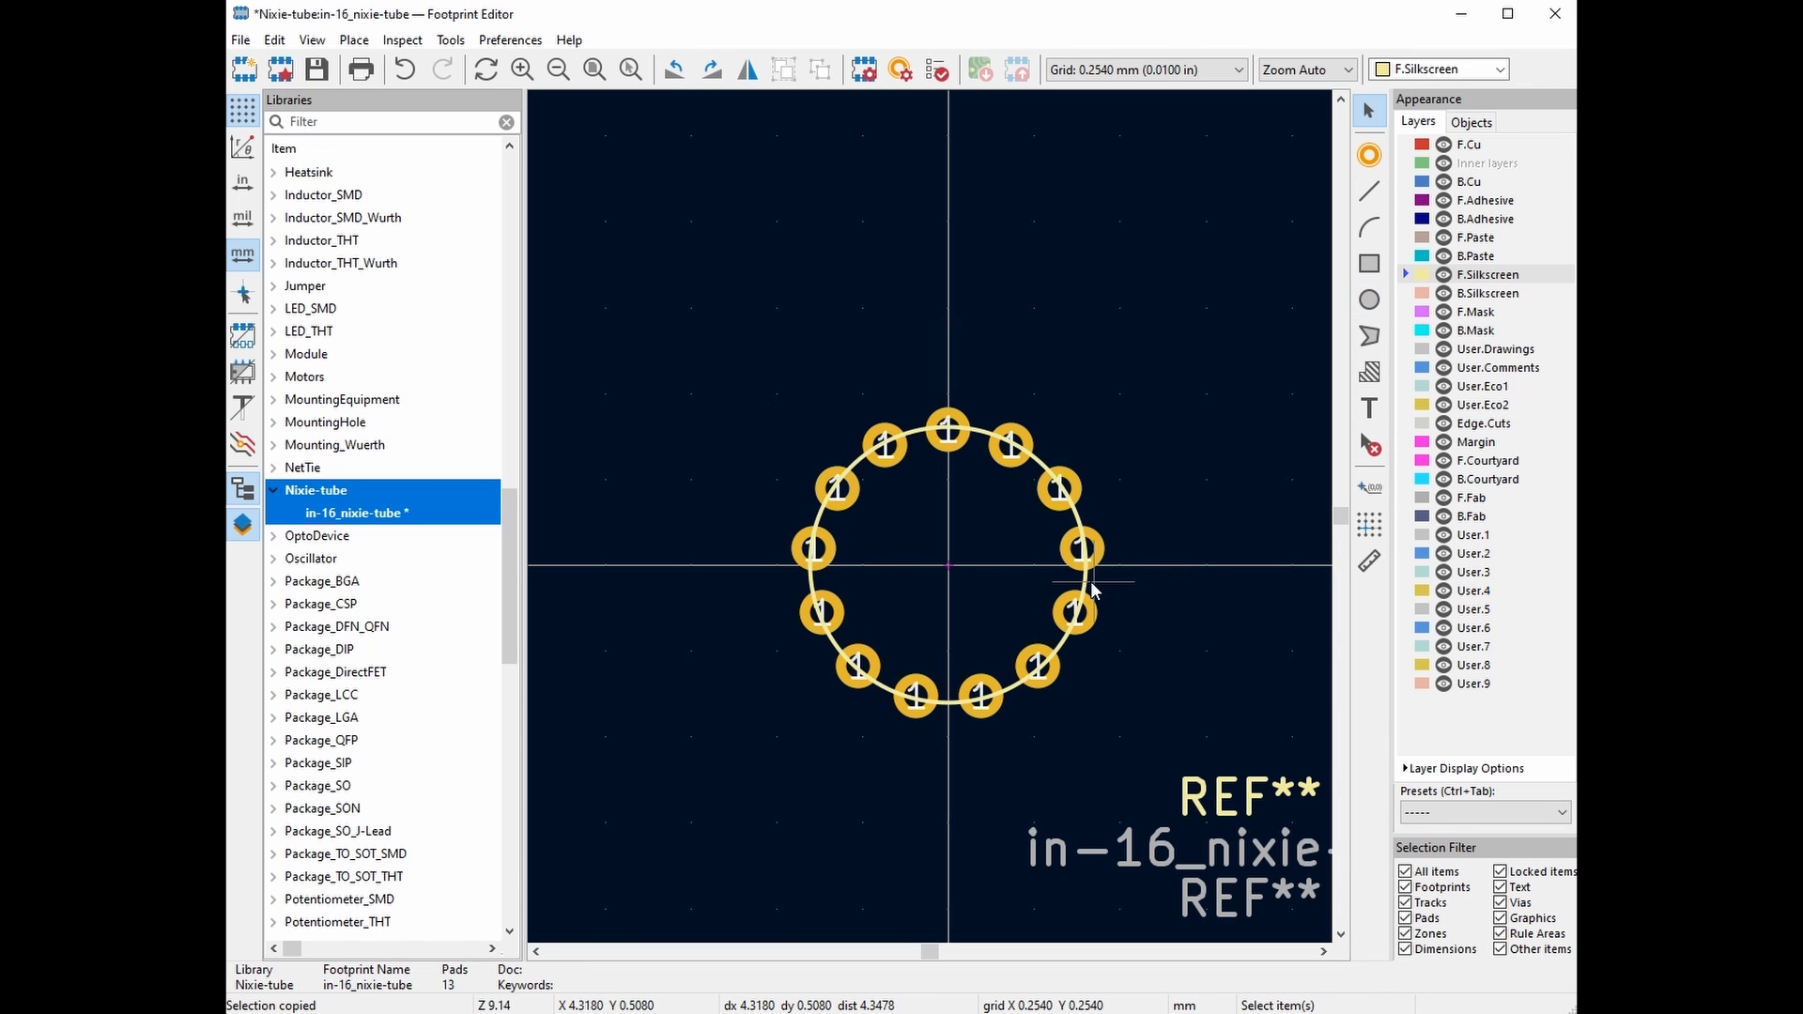
double_click(1082, 591)
key("Return")
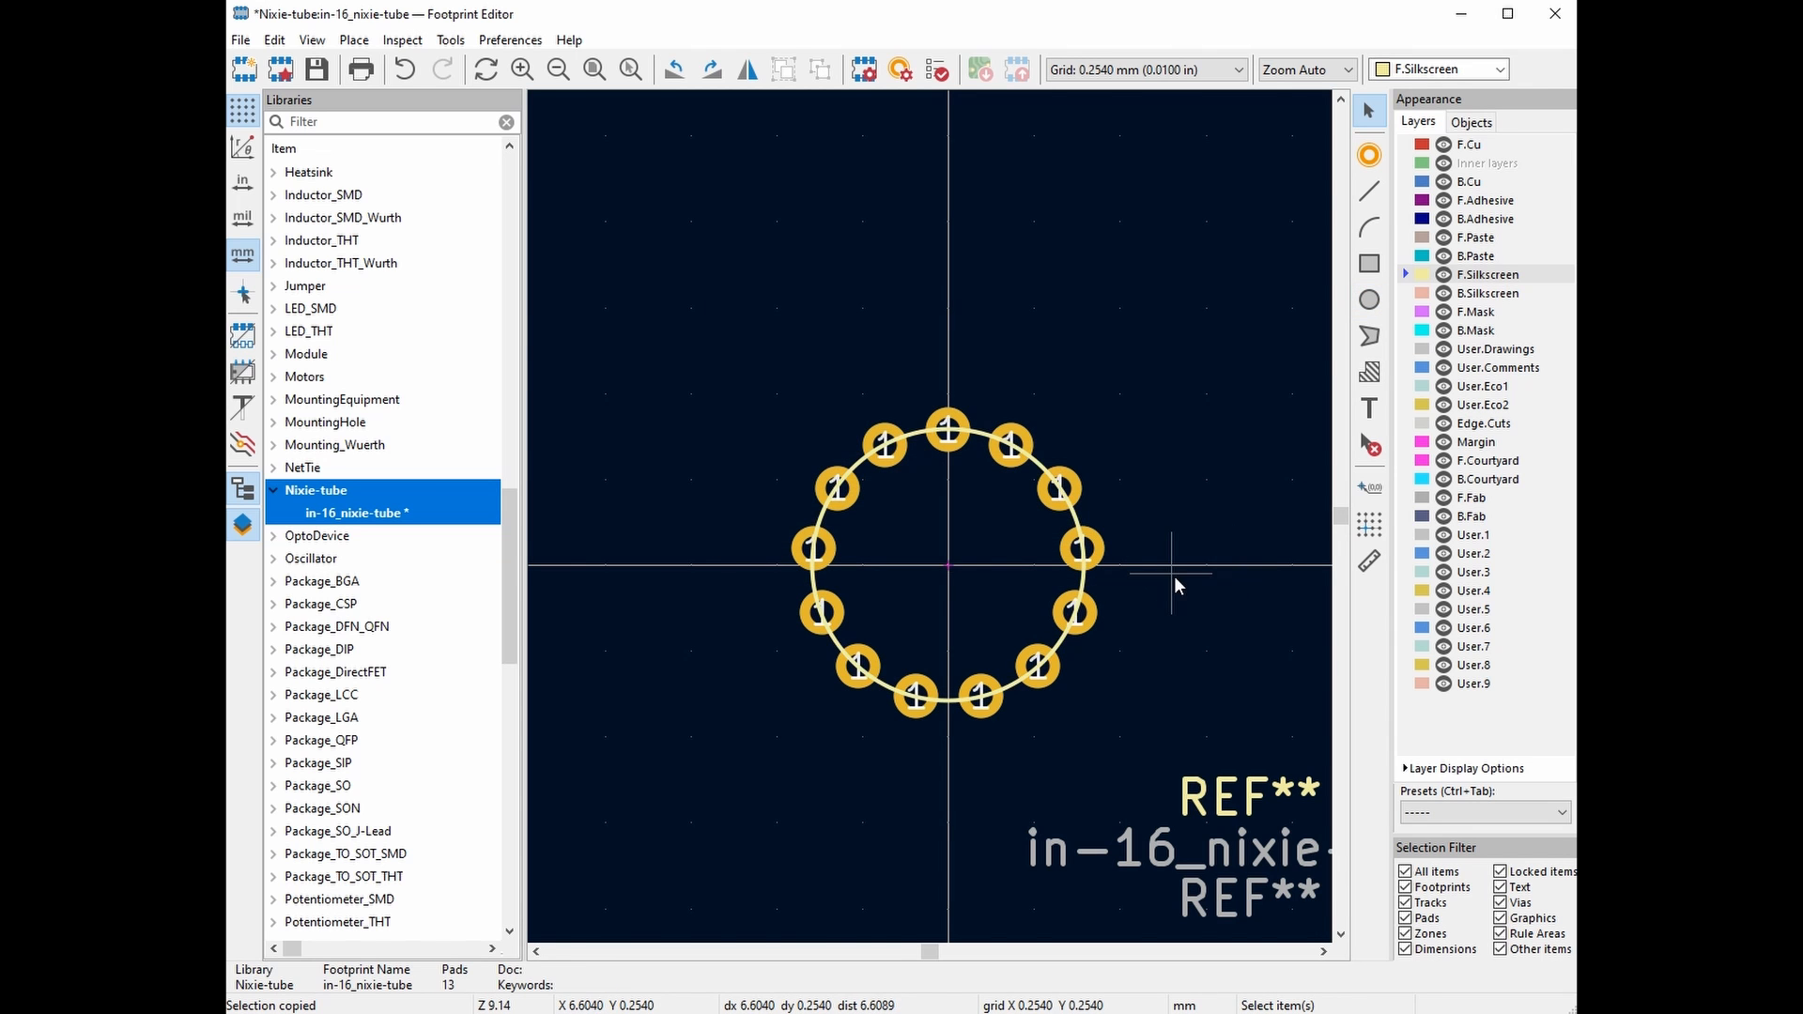
Replace the circle through the pad centres with a larger silkscreen outline enclosing the whole ring of pads
scroll(1174, 577, "up", 2)
middle_click_drag(903, 554, 1243, 554)
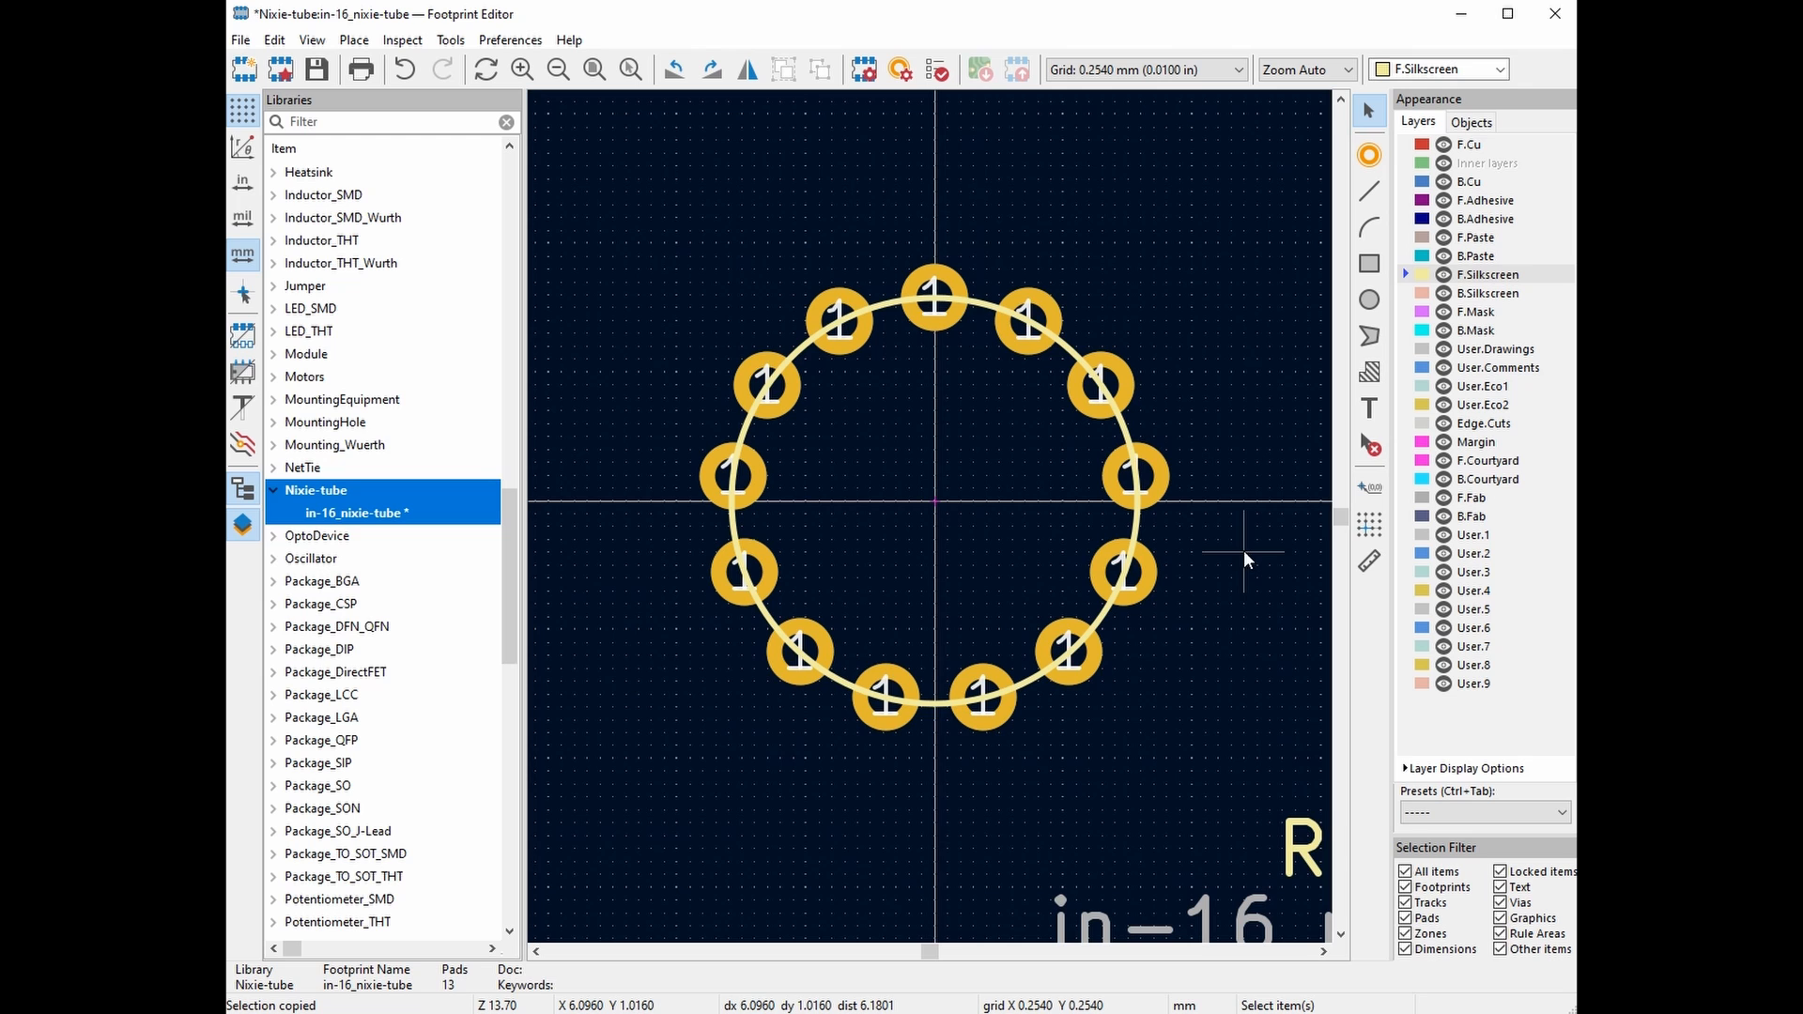
key("ctrl+z")
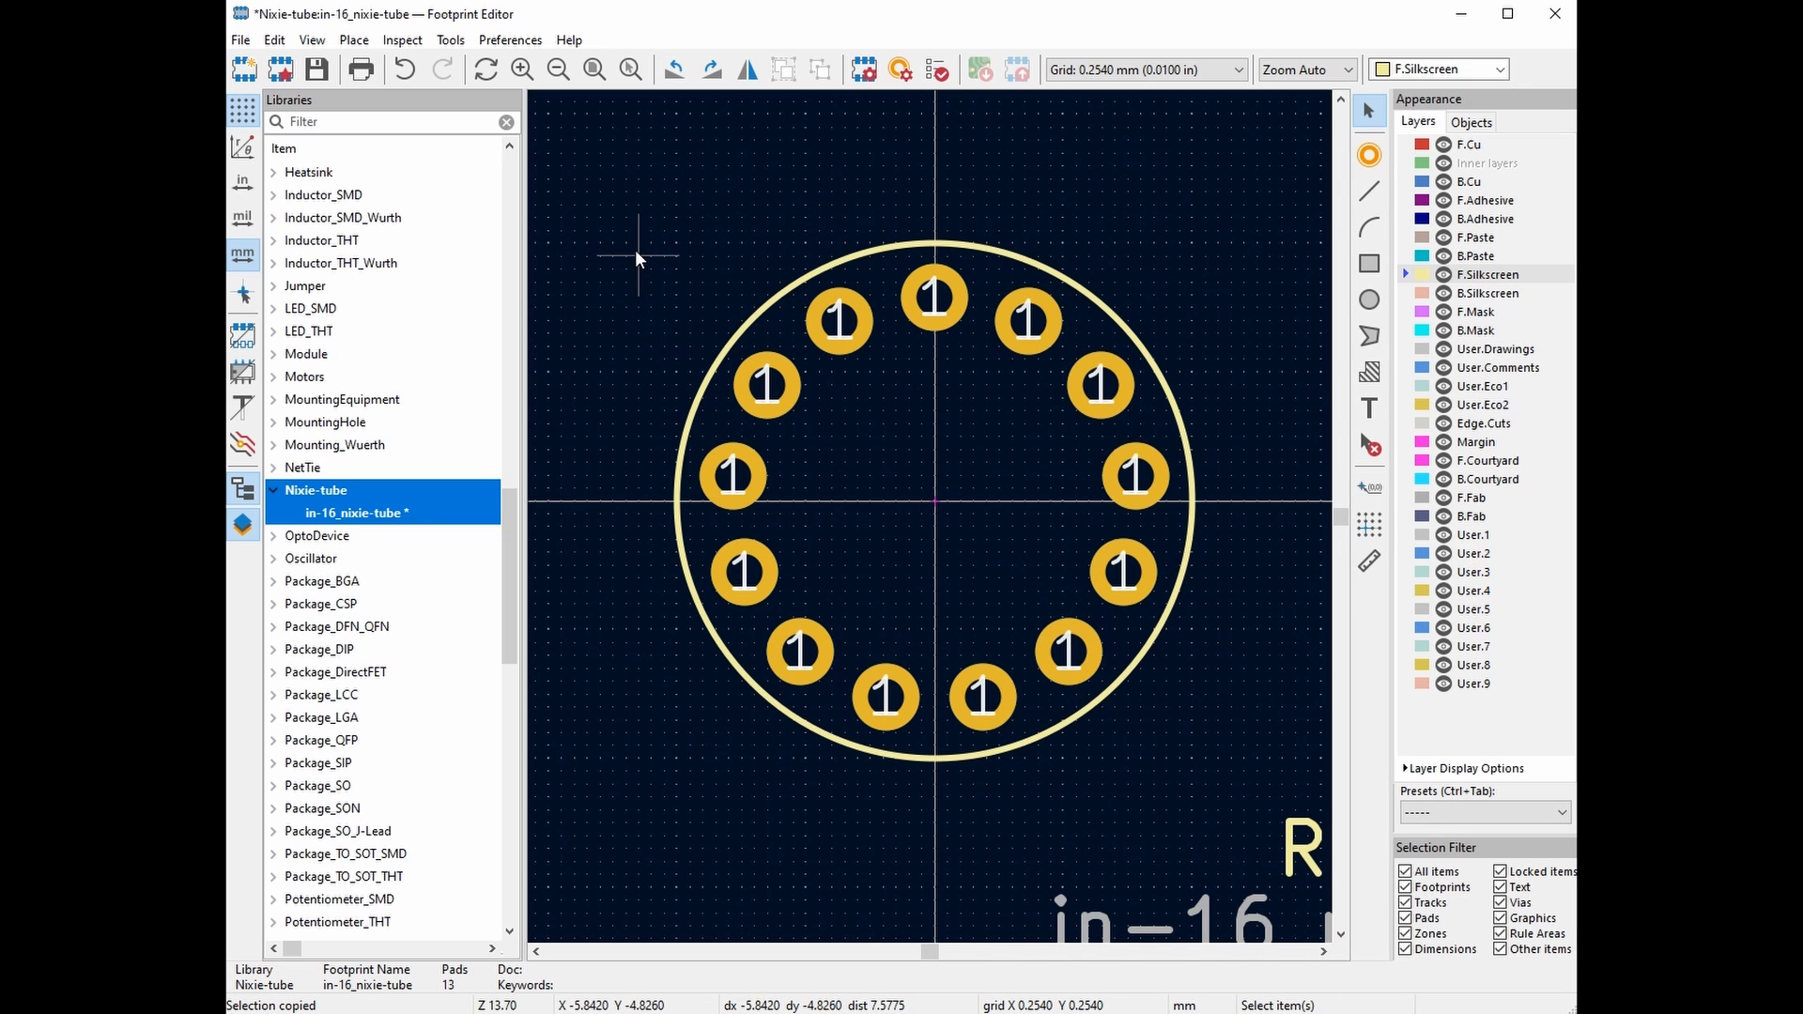
middle_click_drag(711, 219, 716, 218)
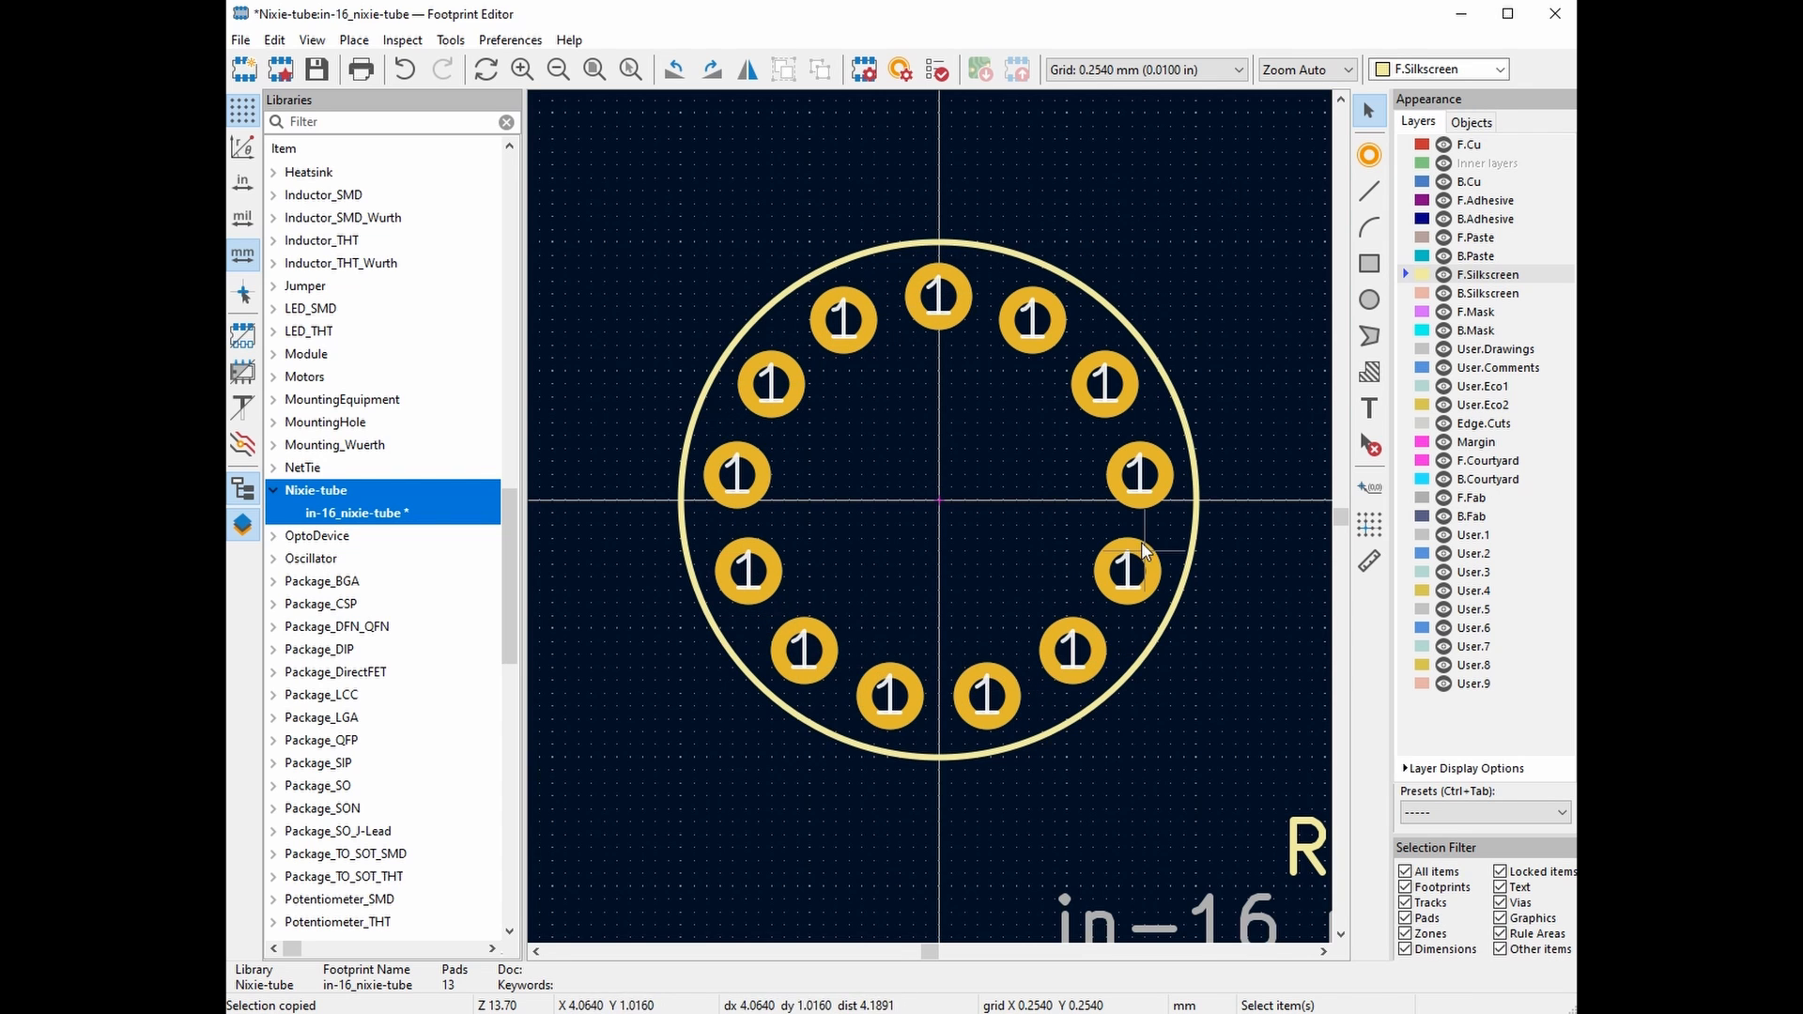
Start renumbering the pads from 1 without a prefix, and number pads 1 to 5 counter-clockwise from the topmost pad
right_click(1226, 280)
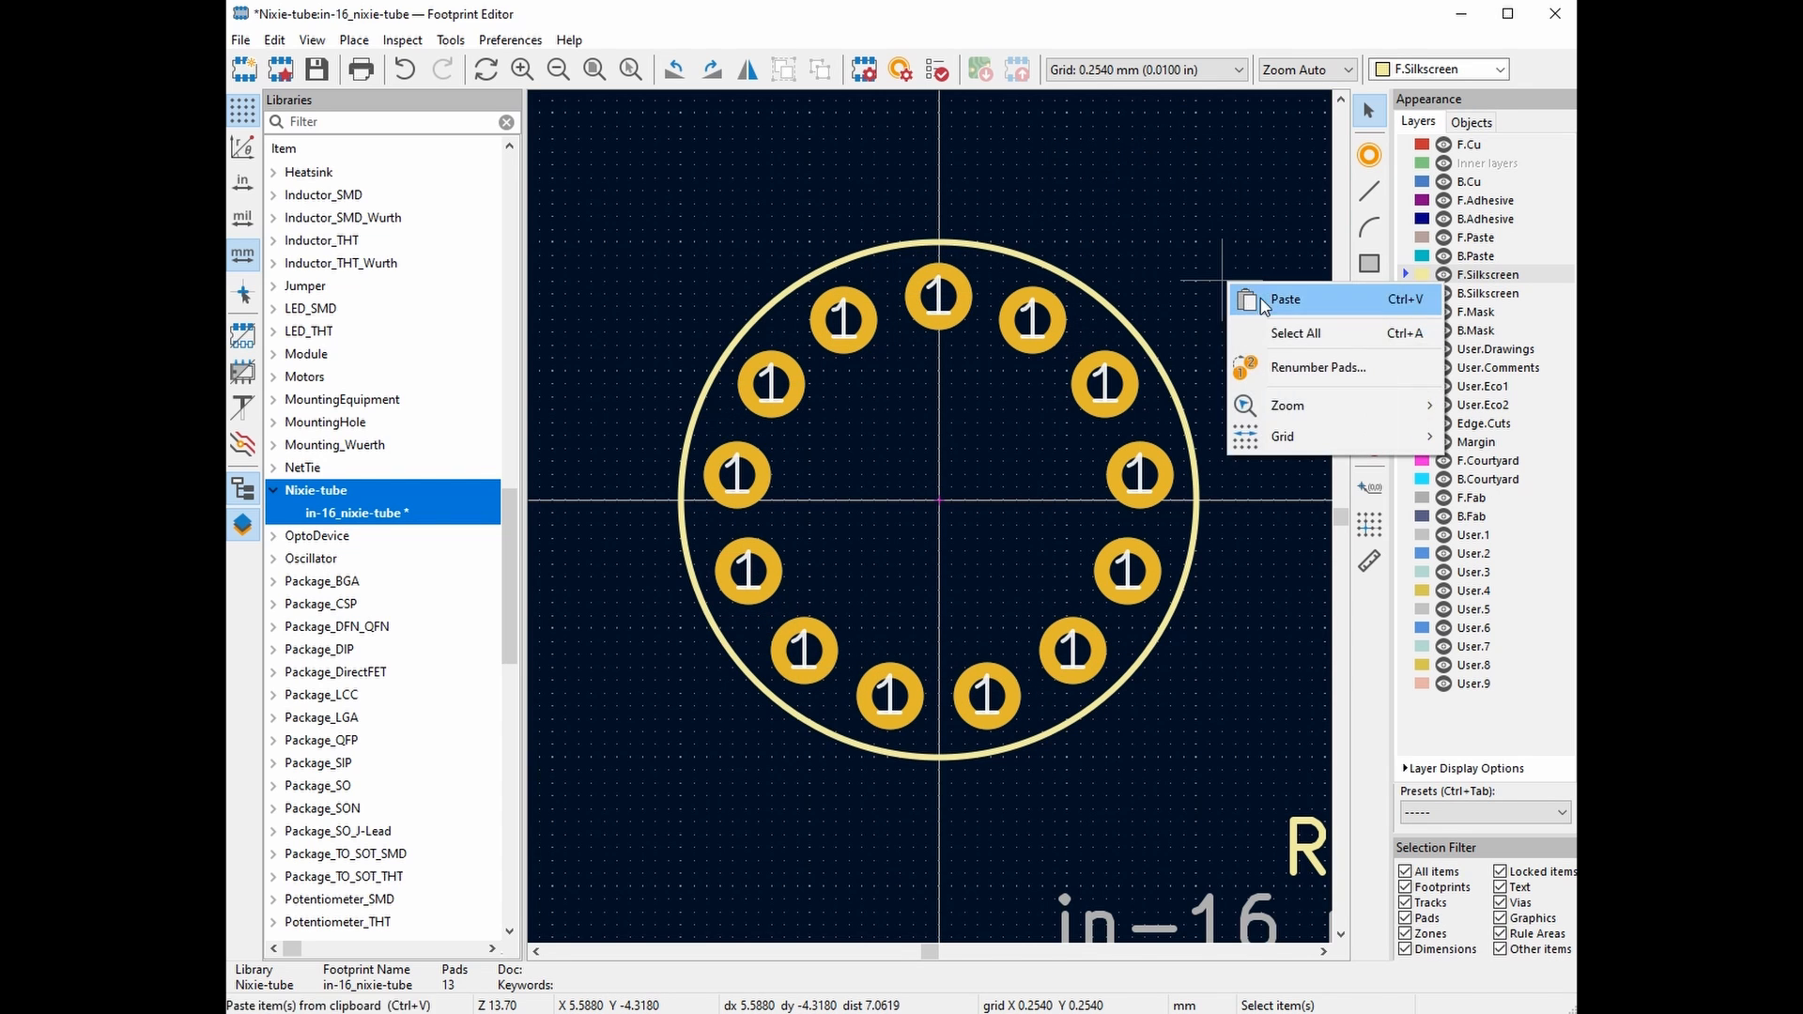
left_click(1312, 368)
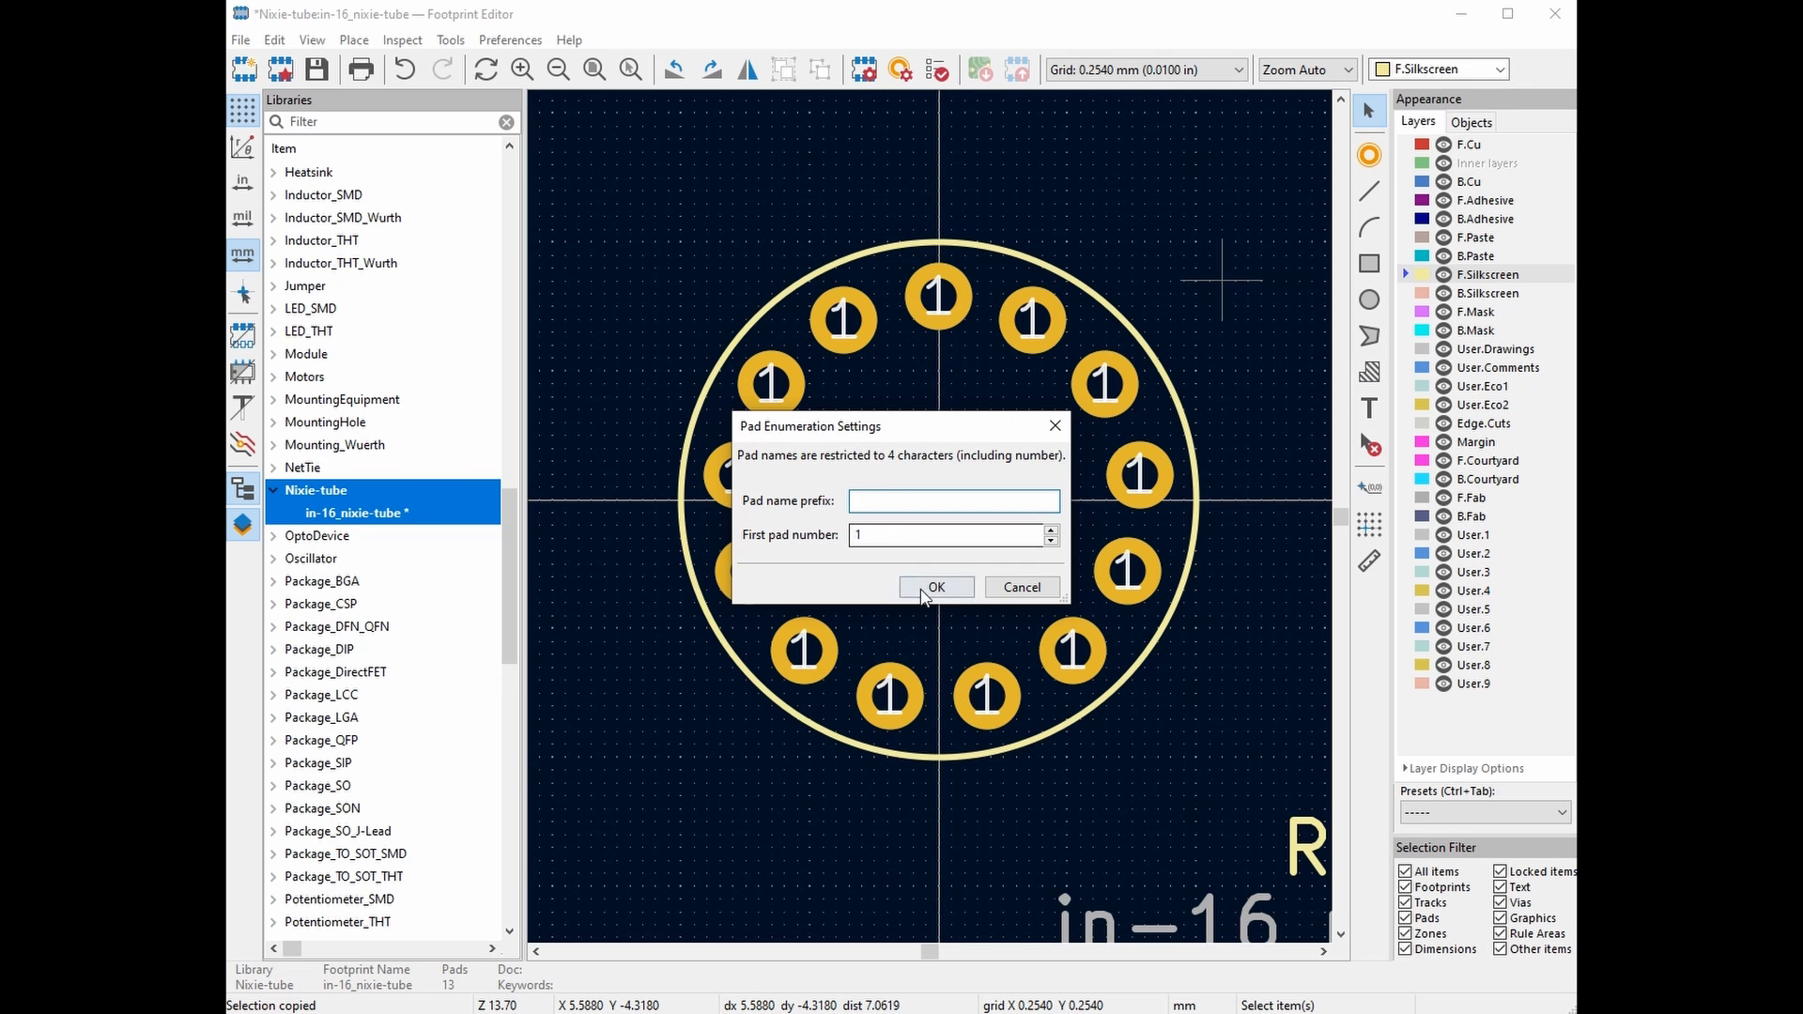
left_click(929, 588)
left_click(934, 293)
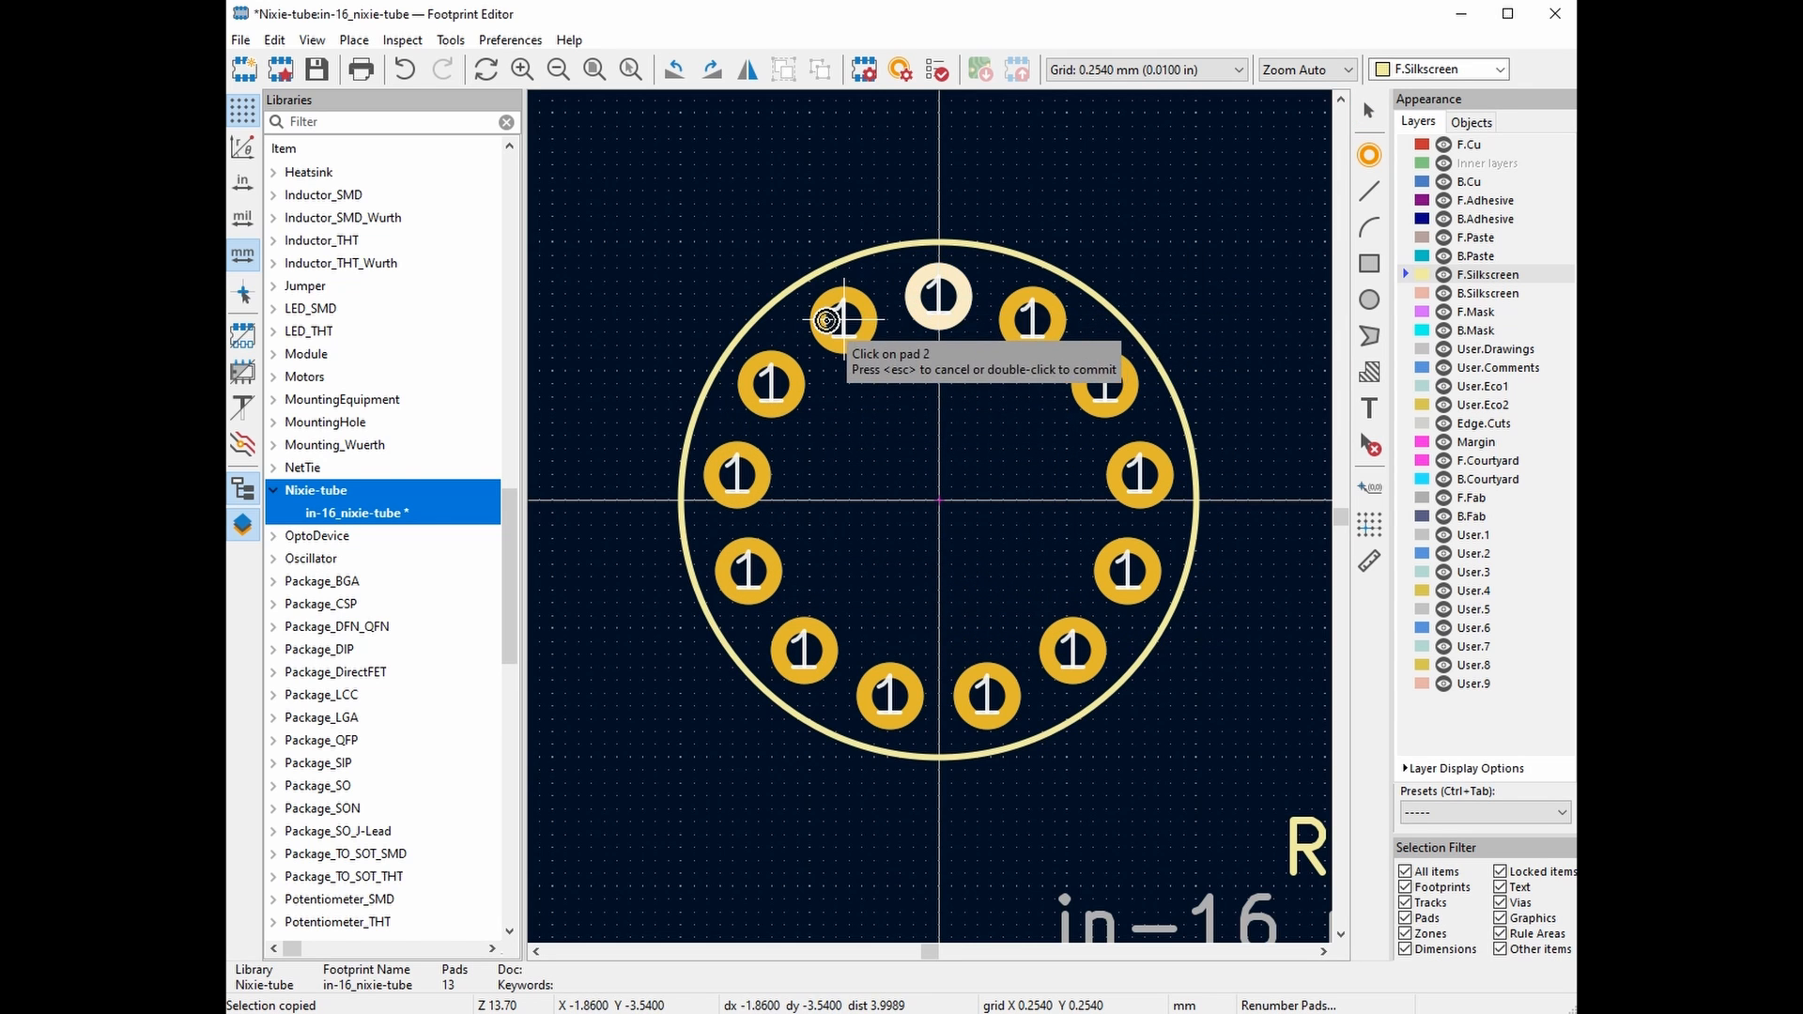
left_click(842, 317)
left_click(769, 382)
left_click(738, 476)
left_click(749, 572)
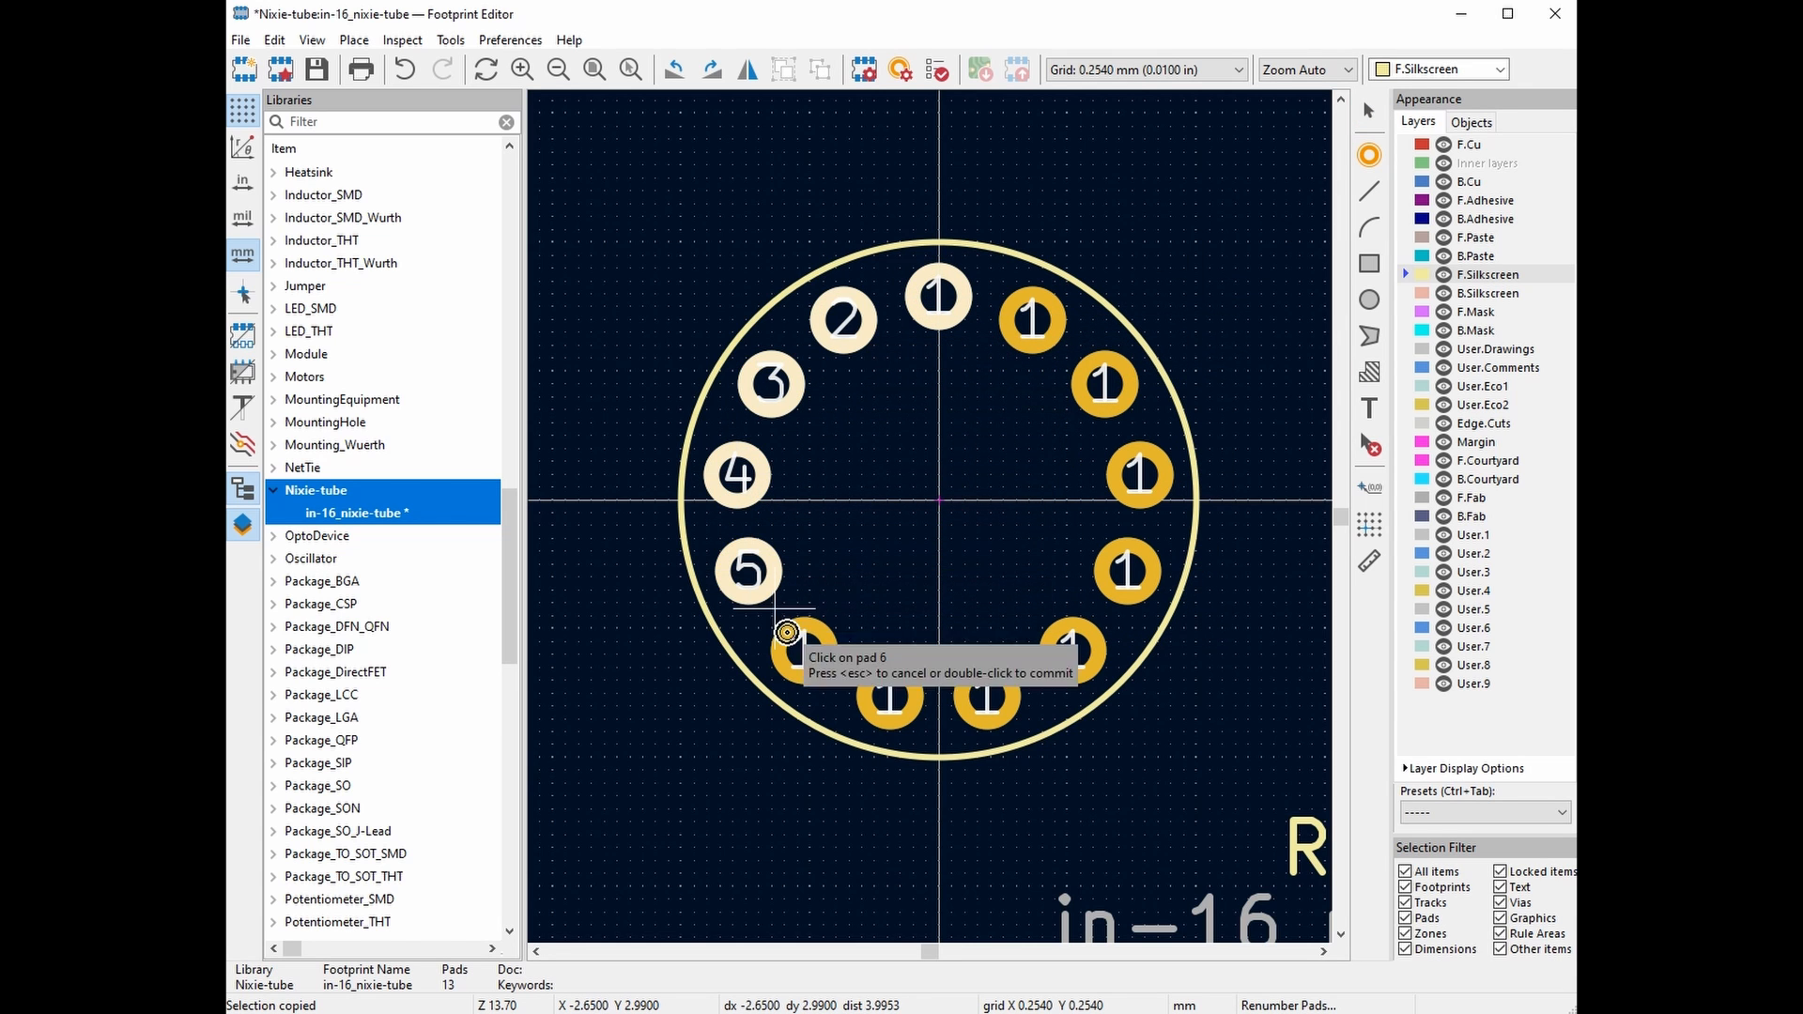
Continue counter-clockwise around the ring, numbering pads 6 to 13, and commit the renumbering
left_click(805, 650)
left_click(888, 695)
left_click(986, 696)
left_click(1073, 649)
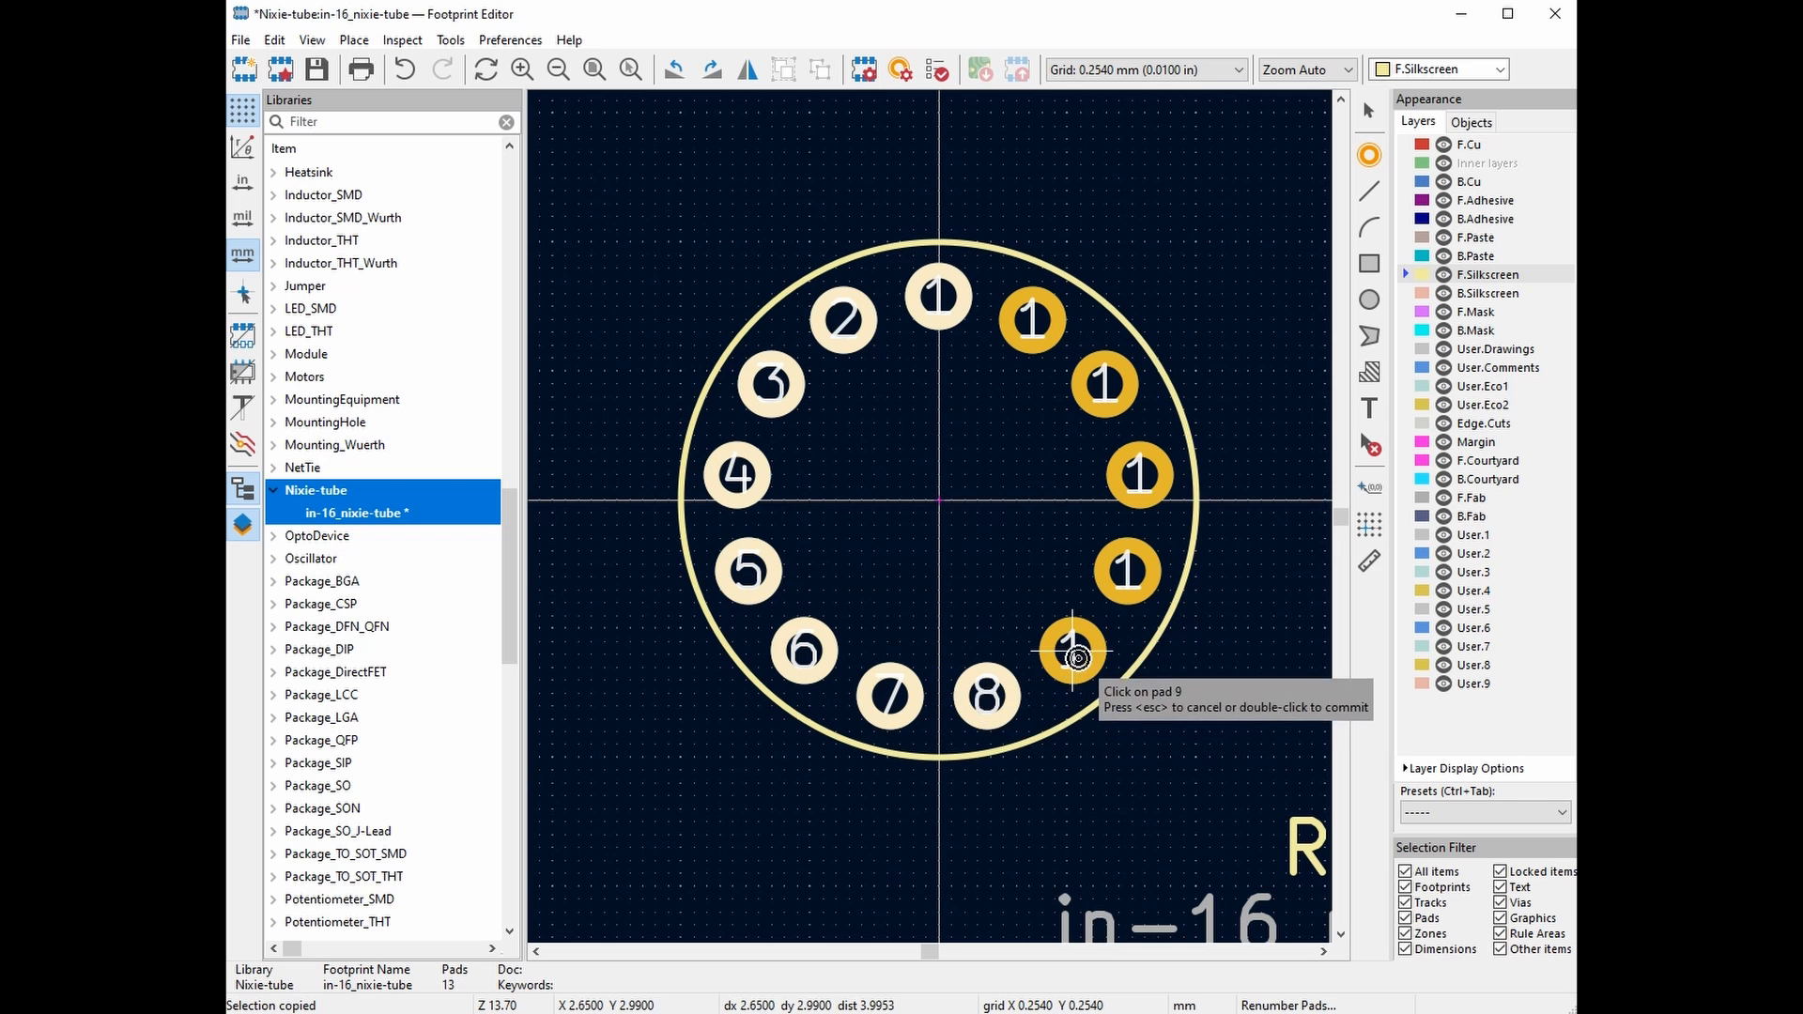
left_click(1128, 571)
left_click(1139, 474)
left_click(1104, 383)
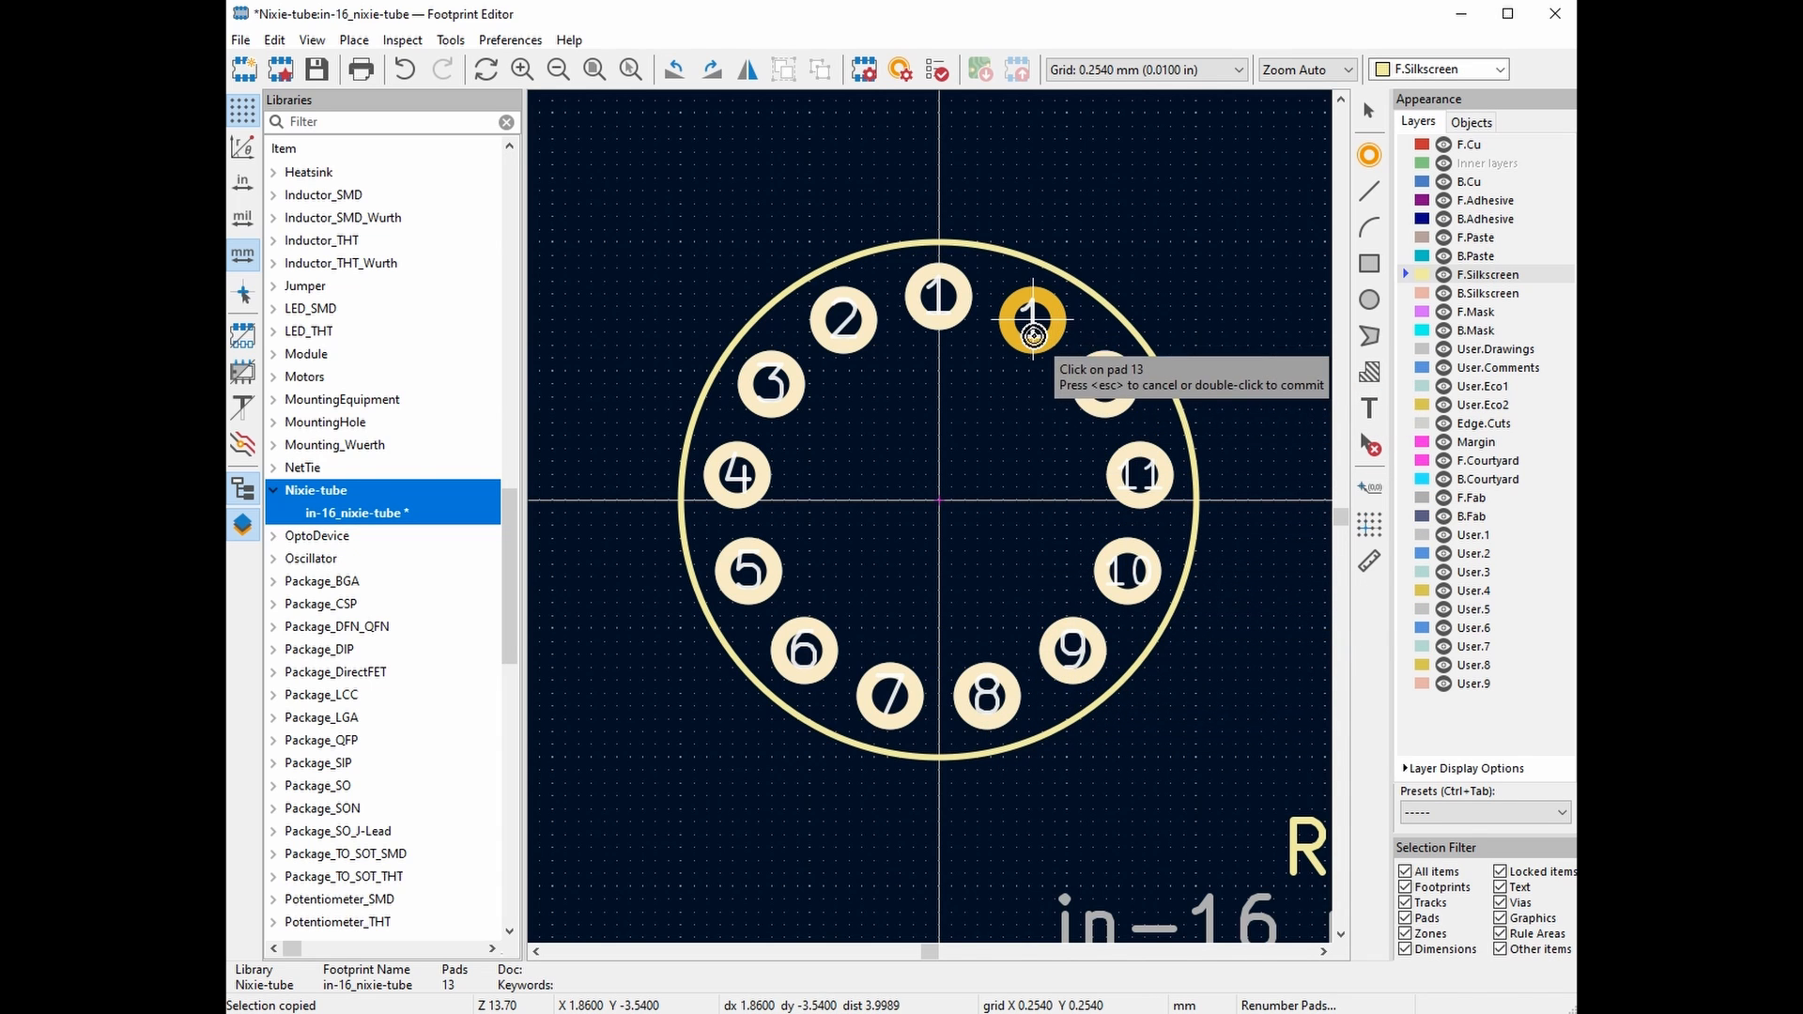
left_click(1032, 319)
double_click(1125, 221)
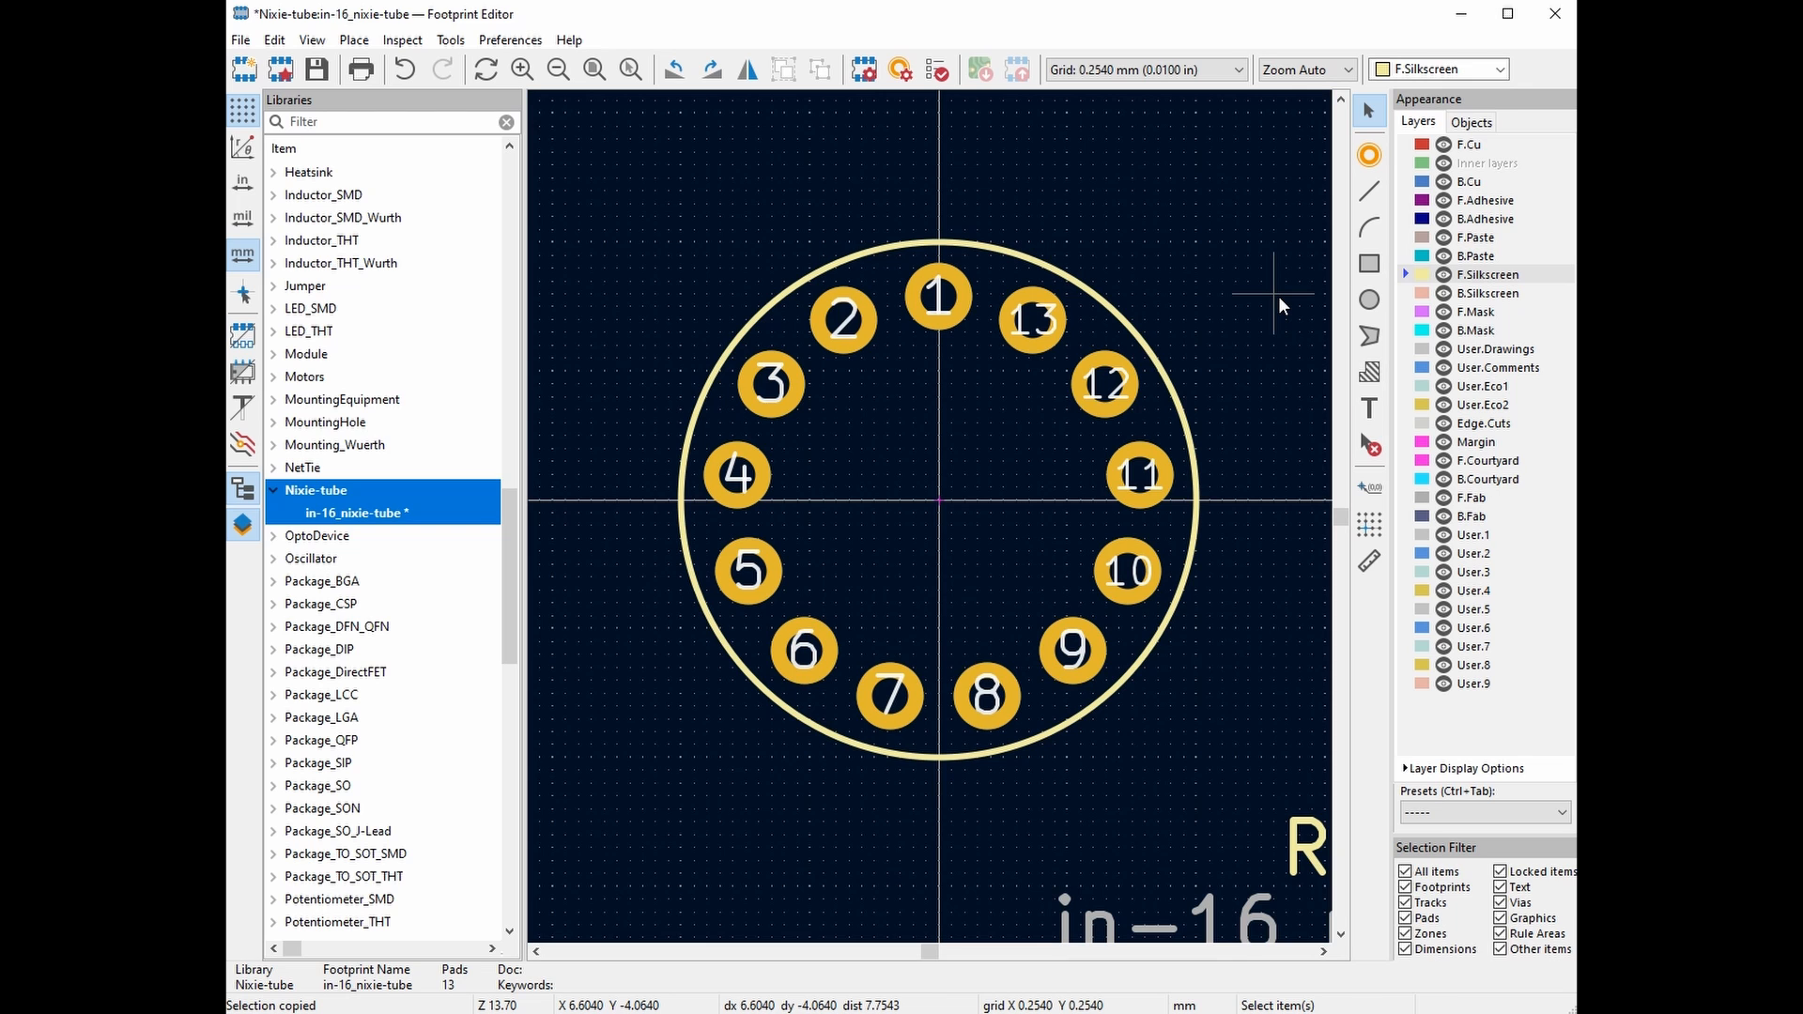
Save the in-16_nixie-tube footprint, close the Footprint Editor and return to the PCB_Ruler schematic
key("ctrl+s")
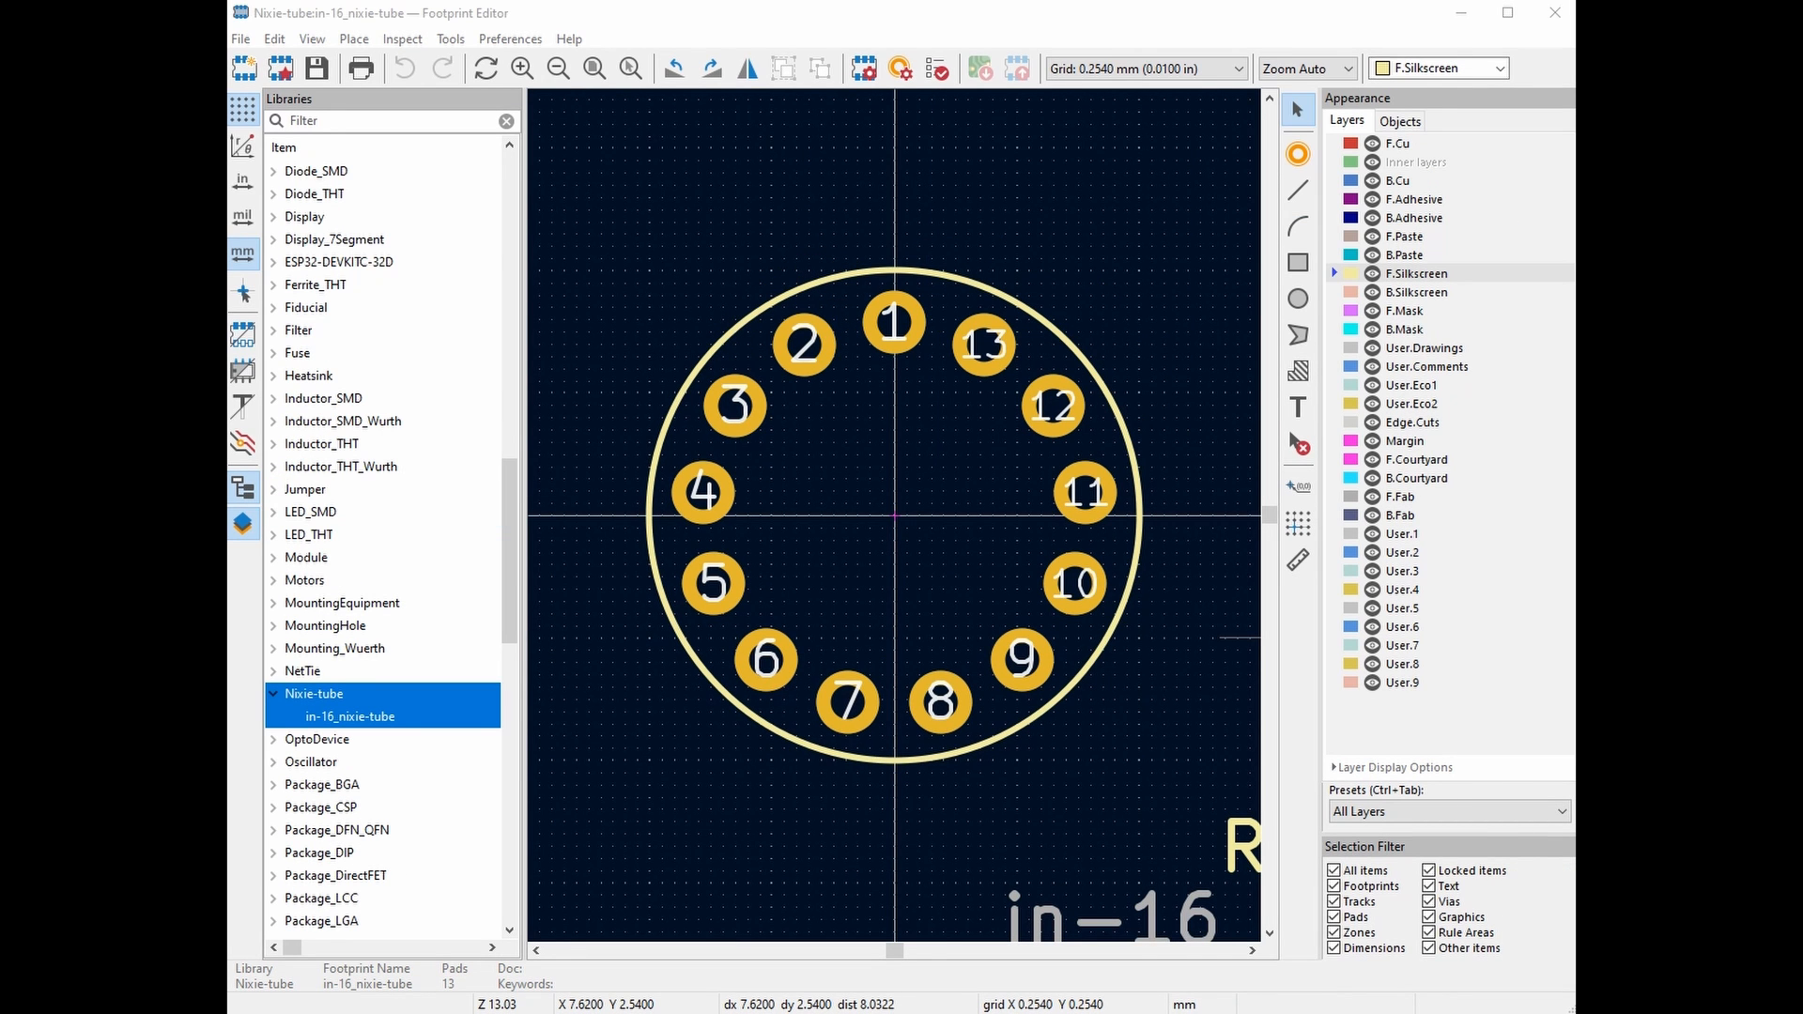
left_click(1555, 13)
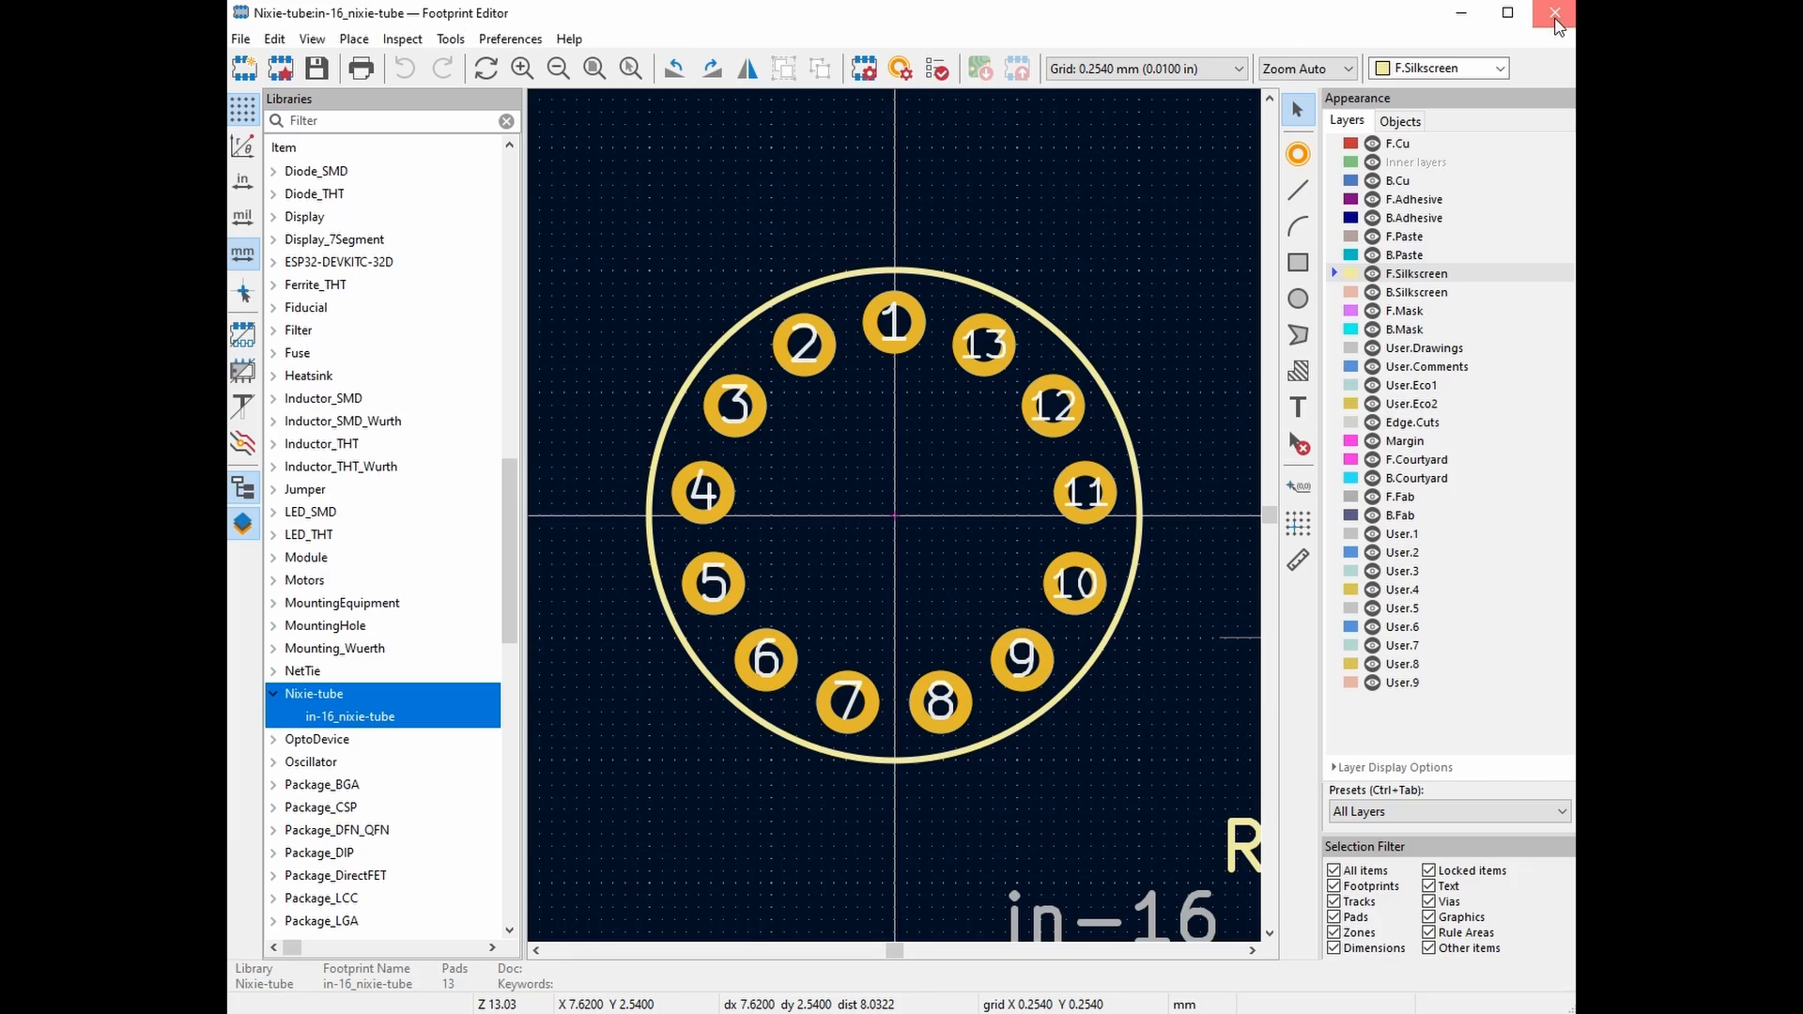
left_click(591, 108)
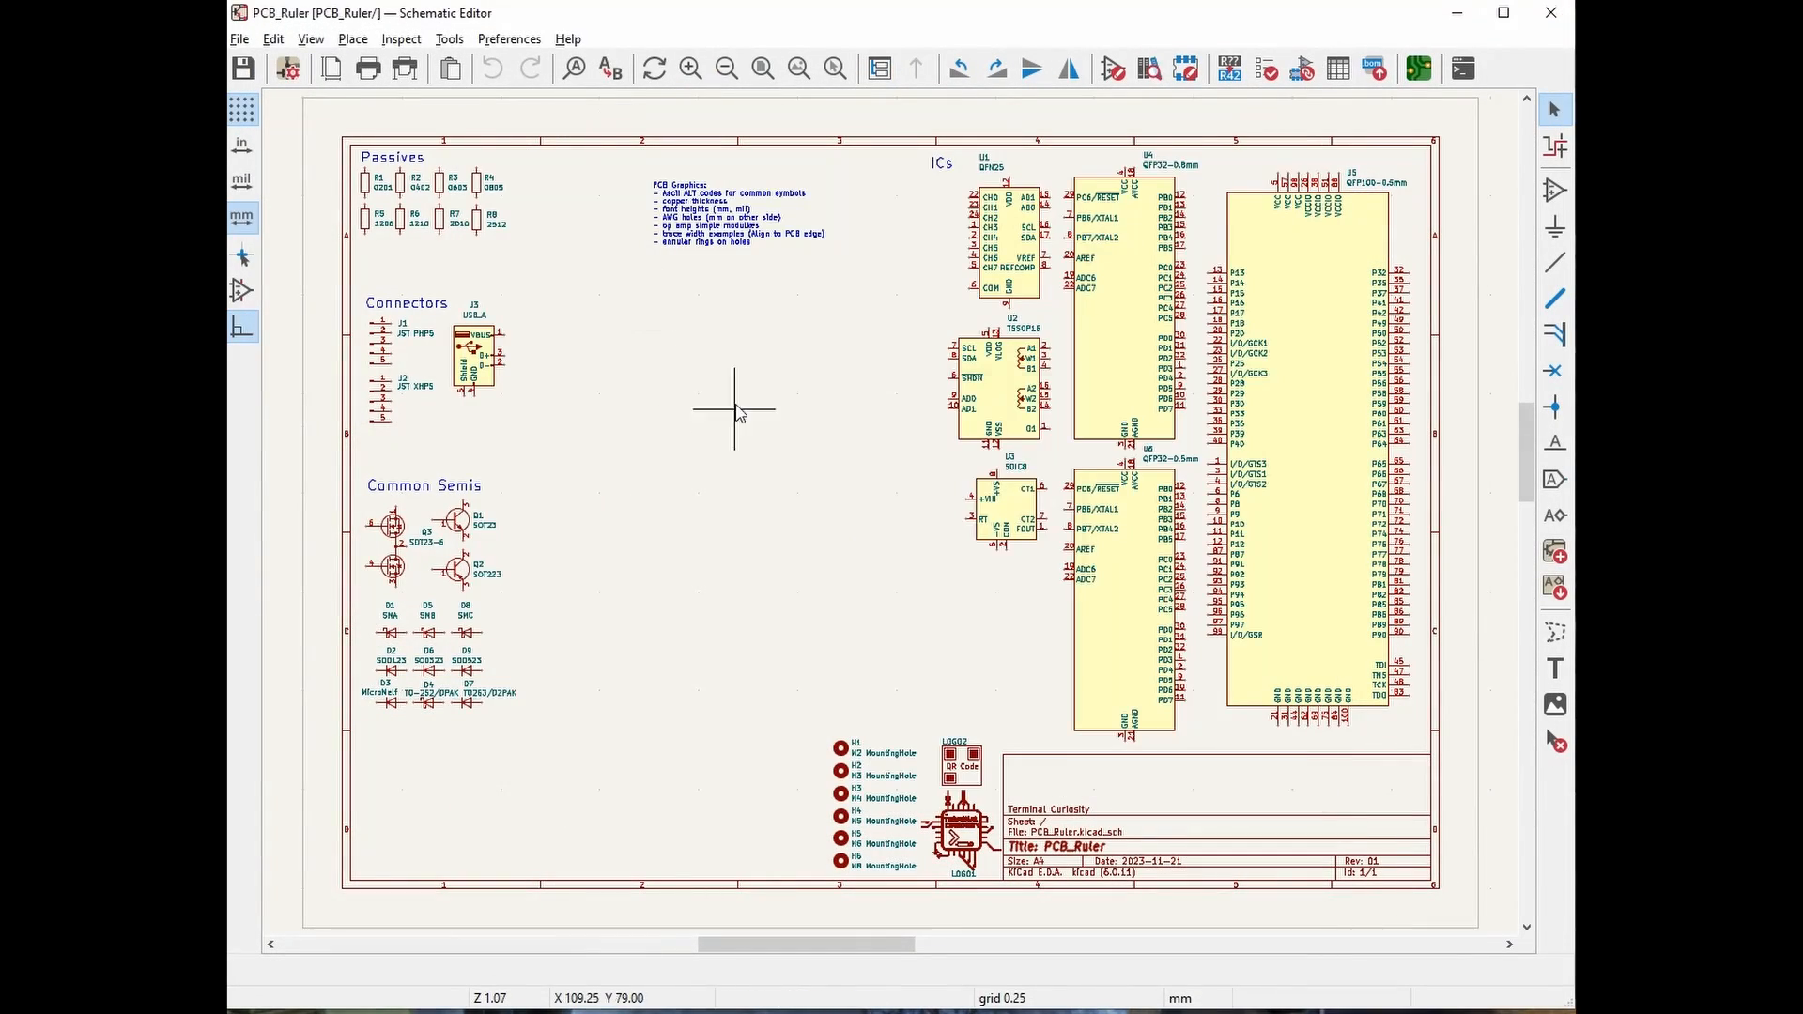
Place the in-16_nixie-tube symbol from the Nixie-tube library in the empty area between the connectors and the ICs
key("a")
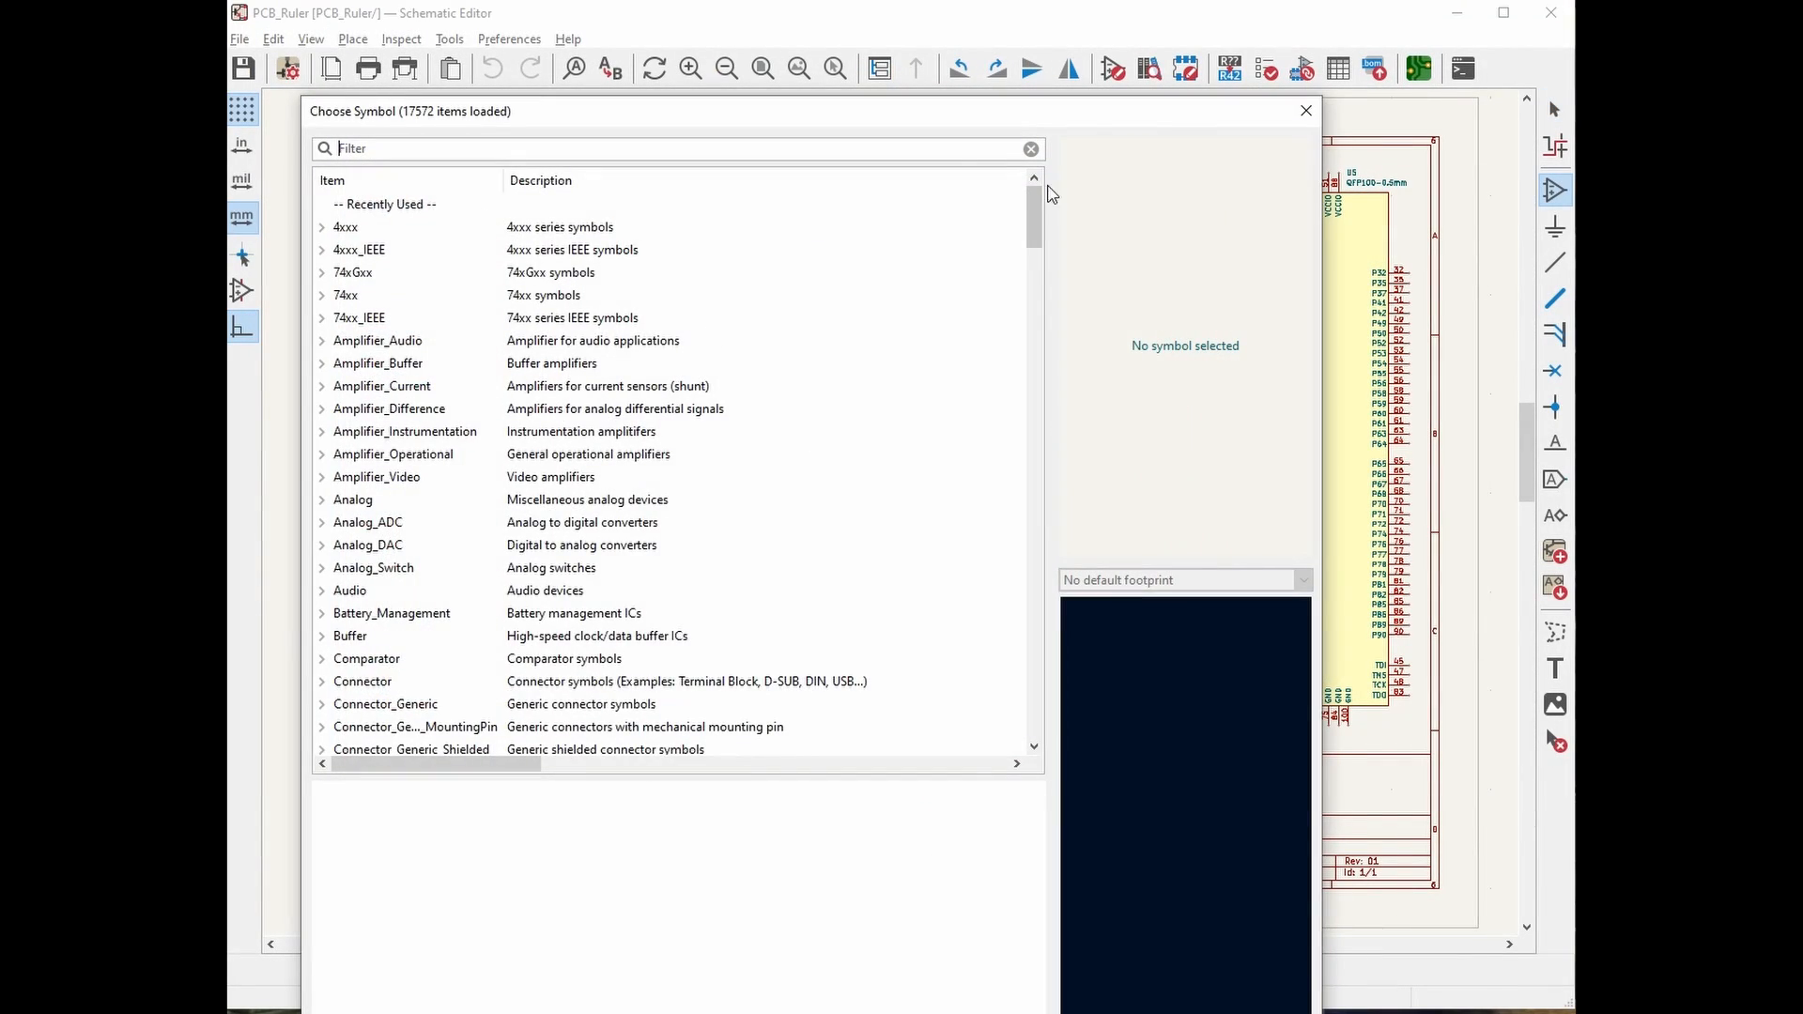
left_click_drag(1034, 214, 1033, 565)
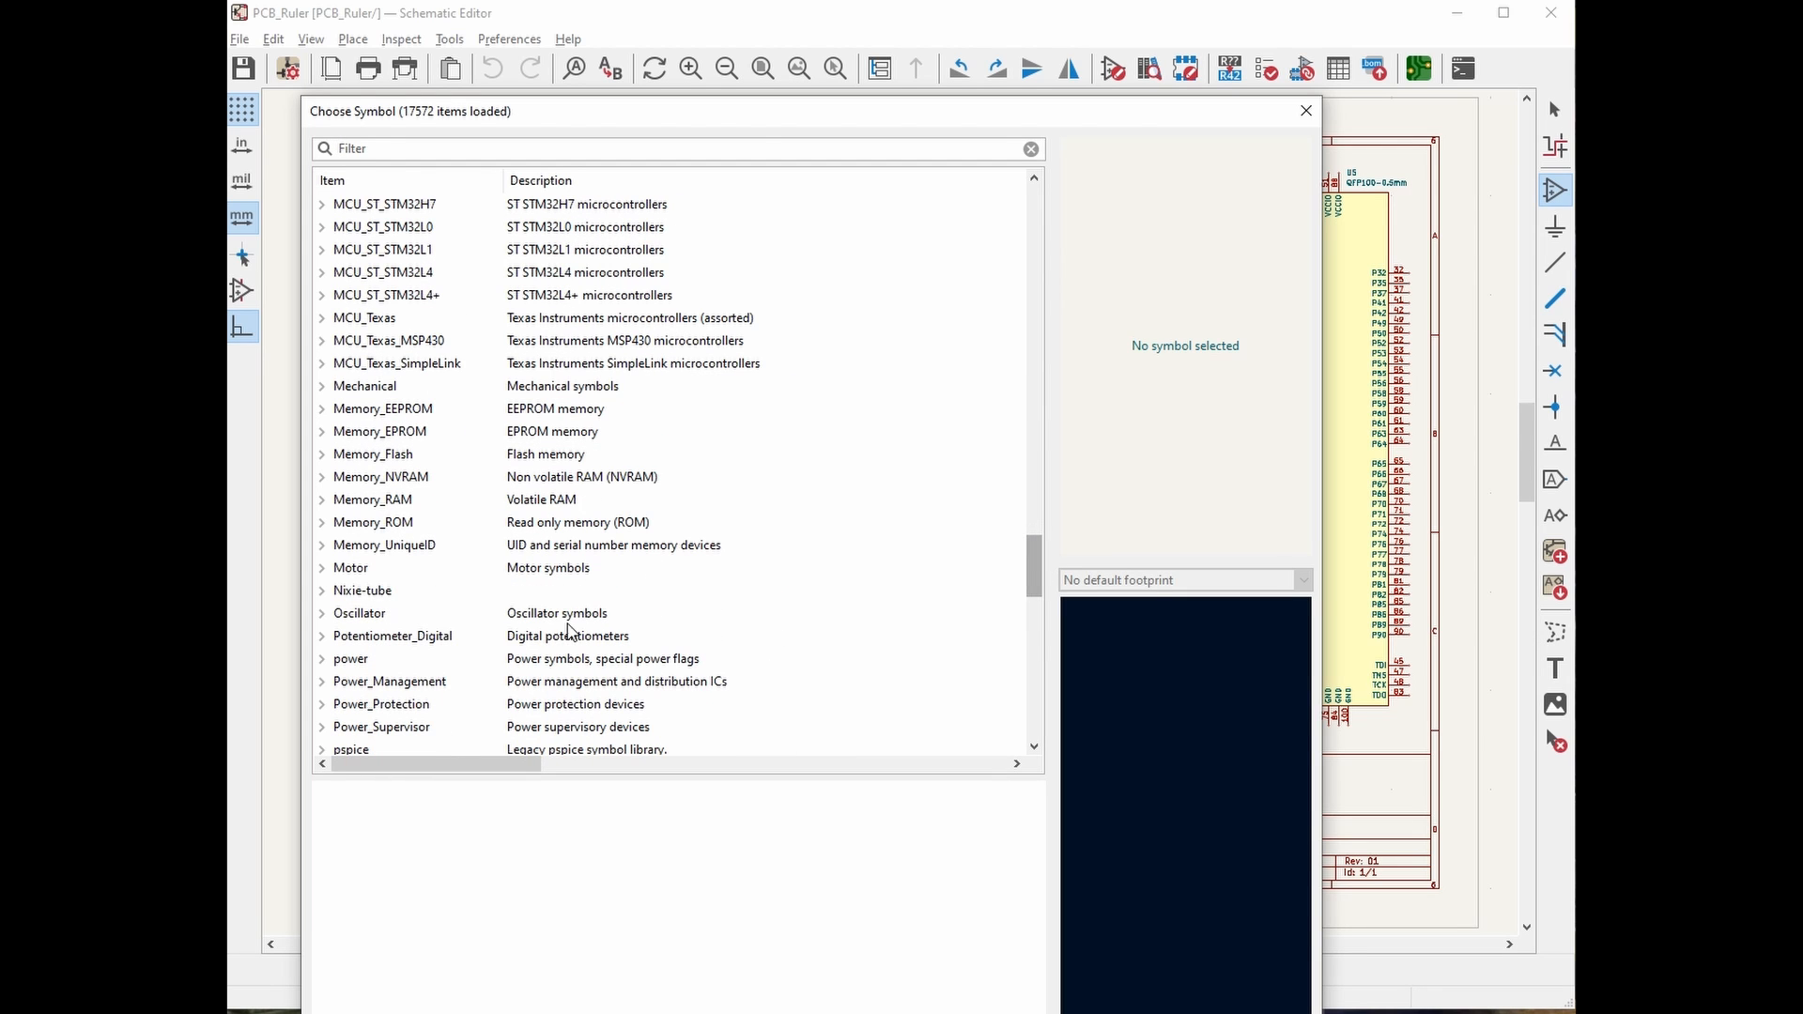
left_click(321, 590)
double_click(375, 613)
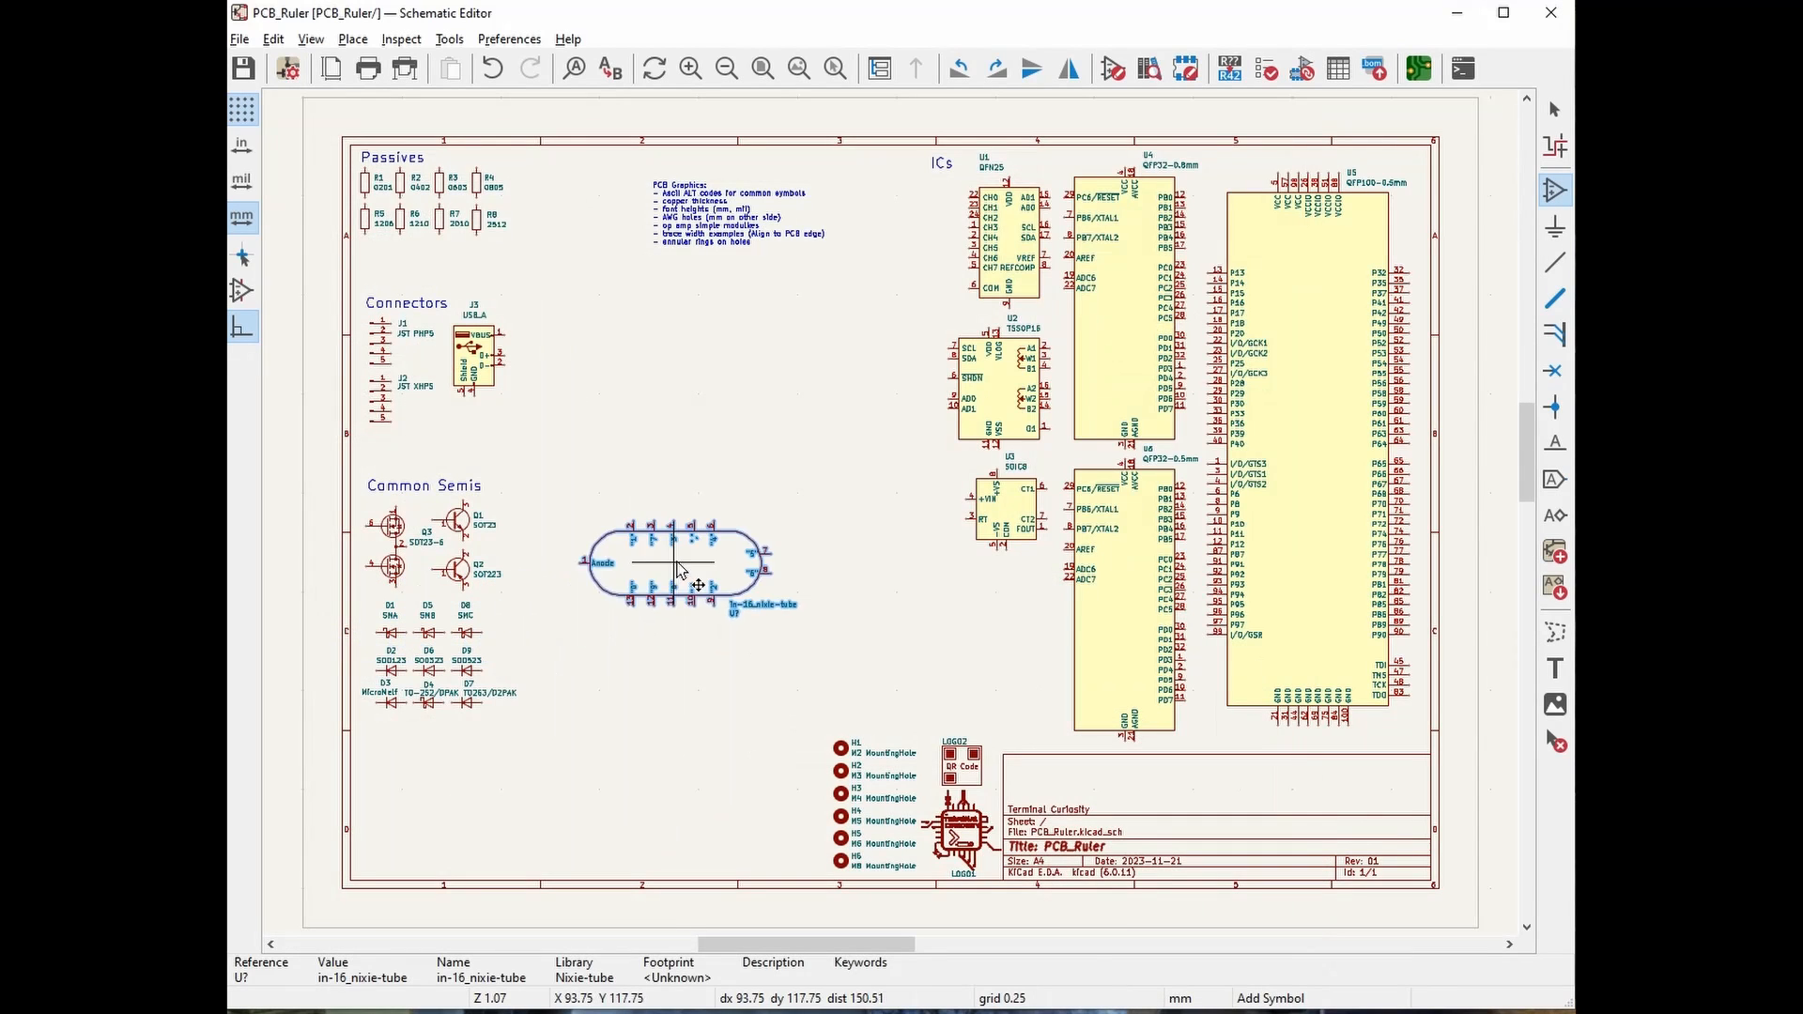
left_click(773, 466)
right_click(826, 570)
left_click(878, 584)
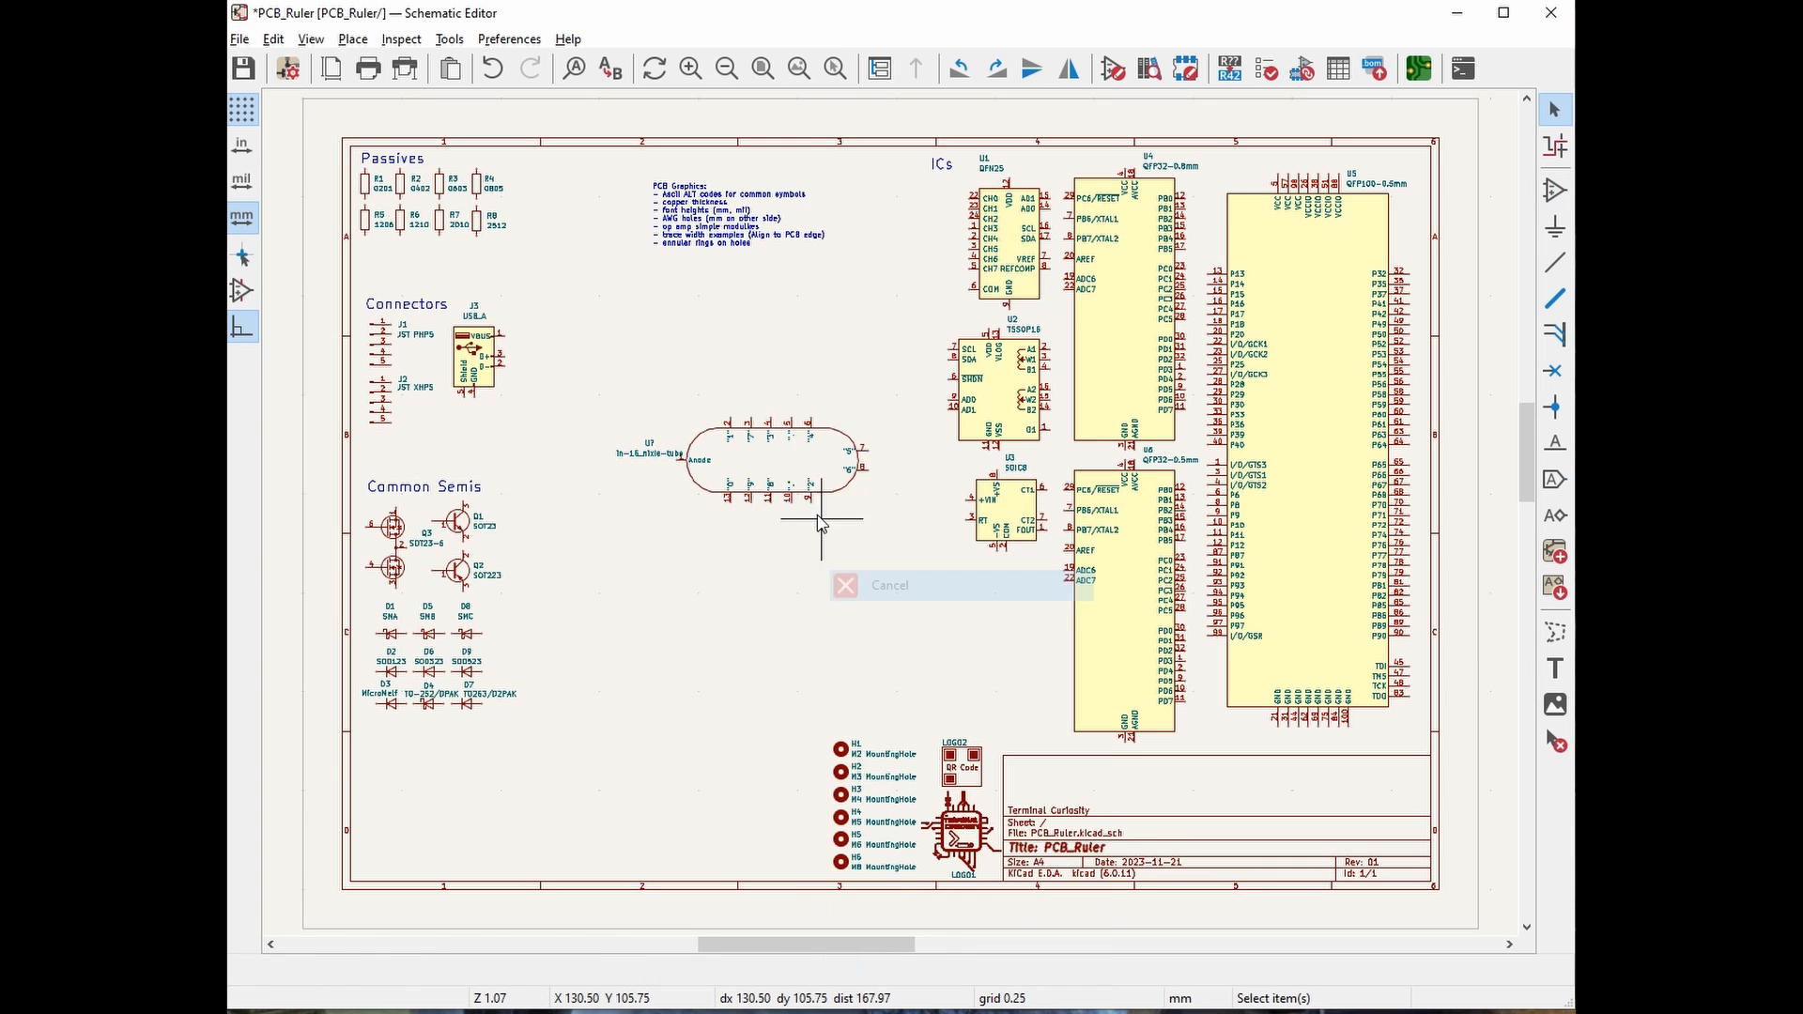
Assign the footprint Nixie-tube:in-16_nixie-tube to the placed Nixie tube symbol
double_click(787, 476)
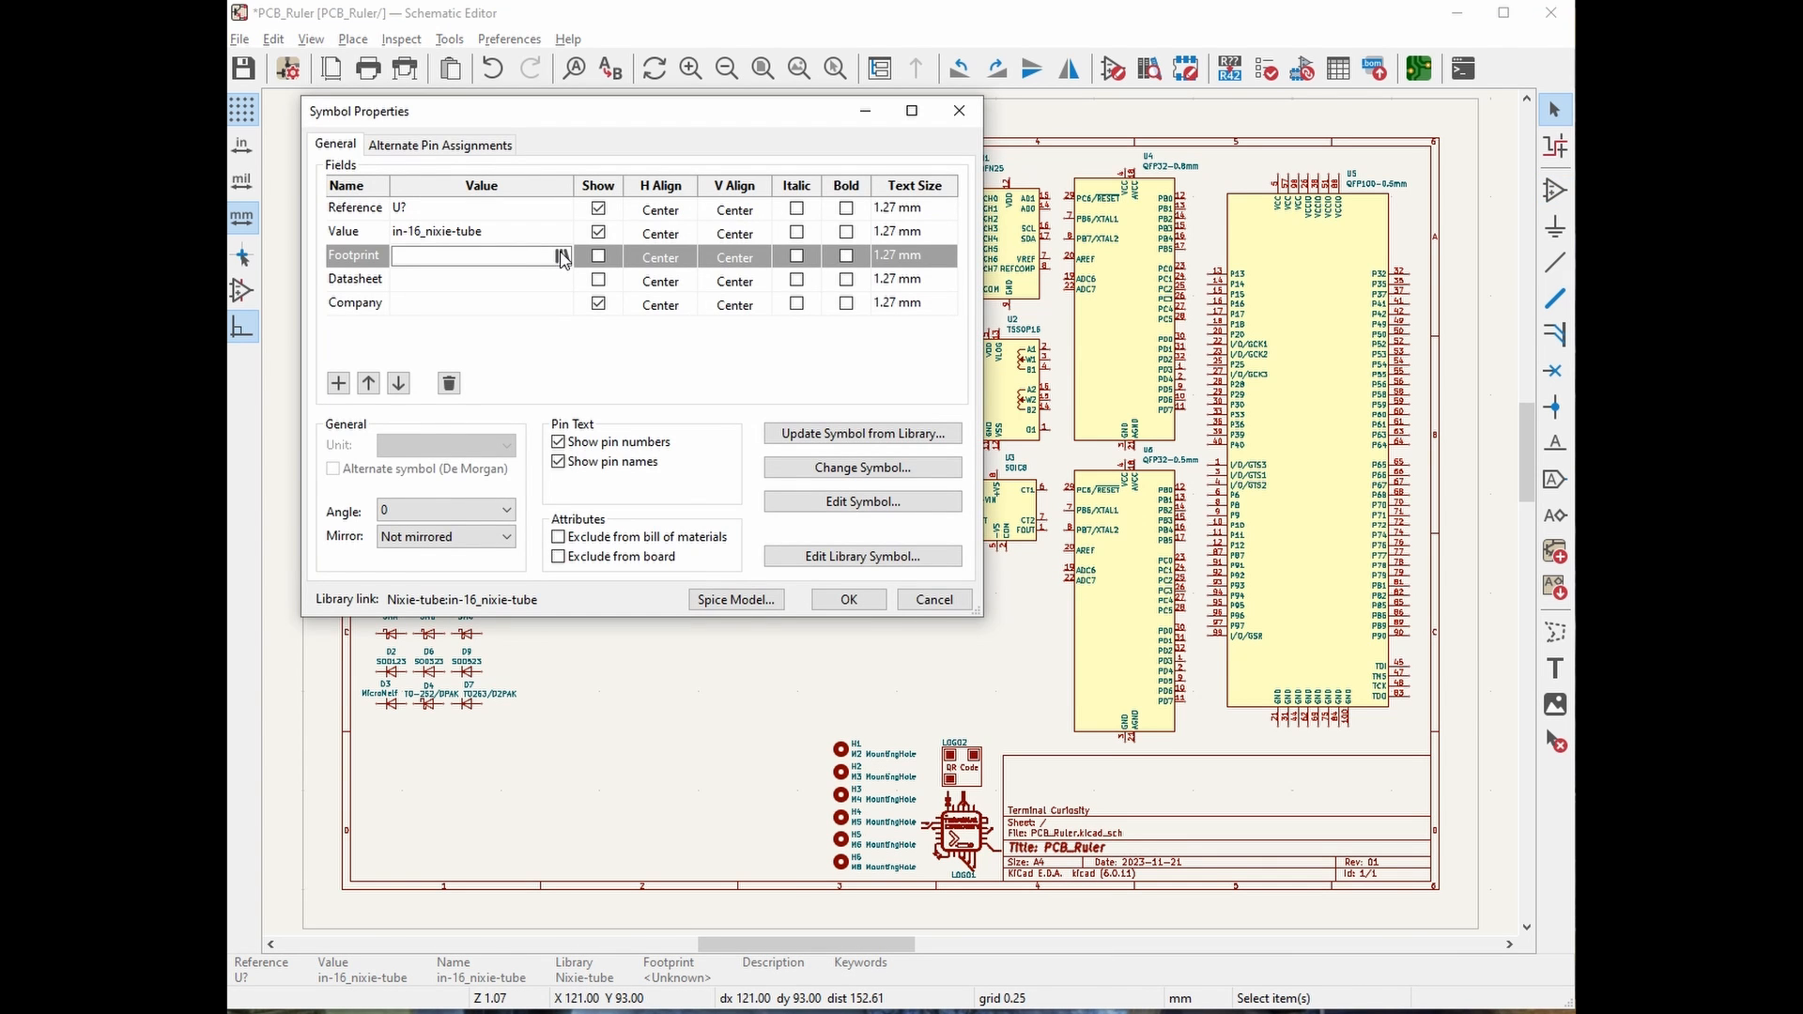
left_click(562, 256)
left_click_drag(464, 150, 462, 383)
left_click(291, 328)
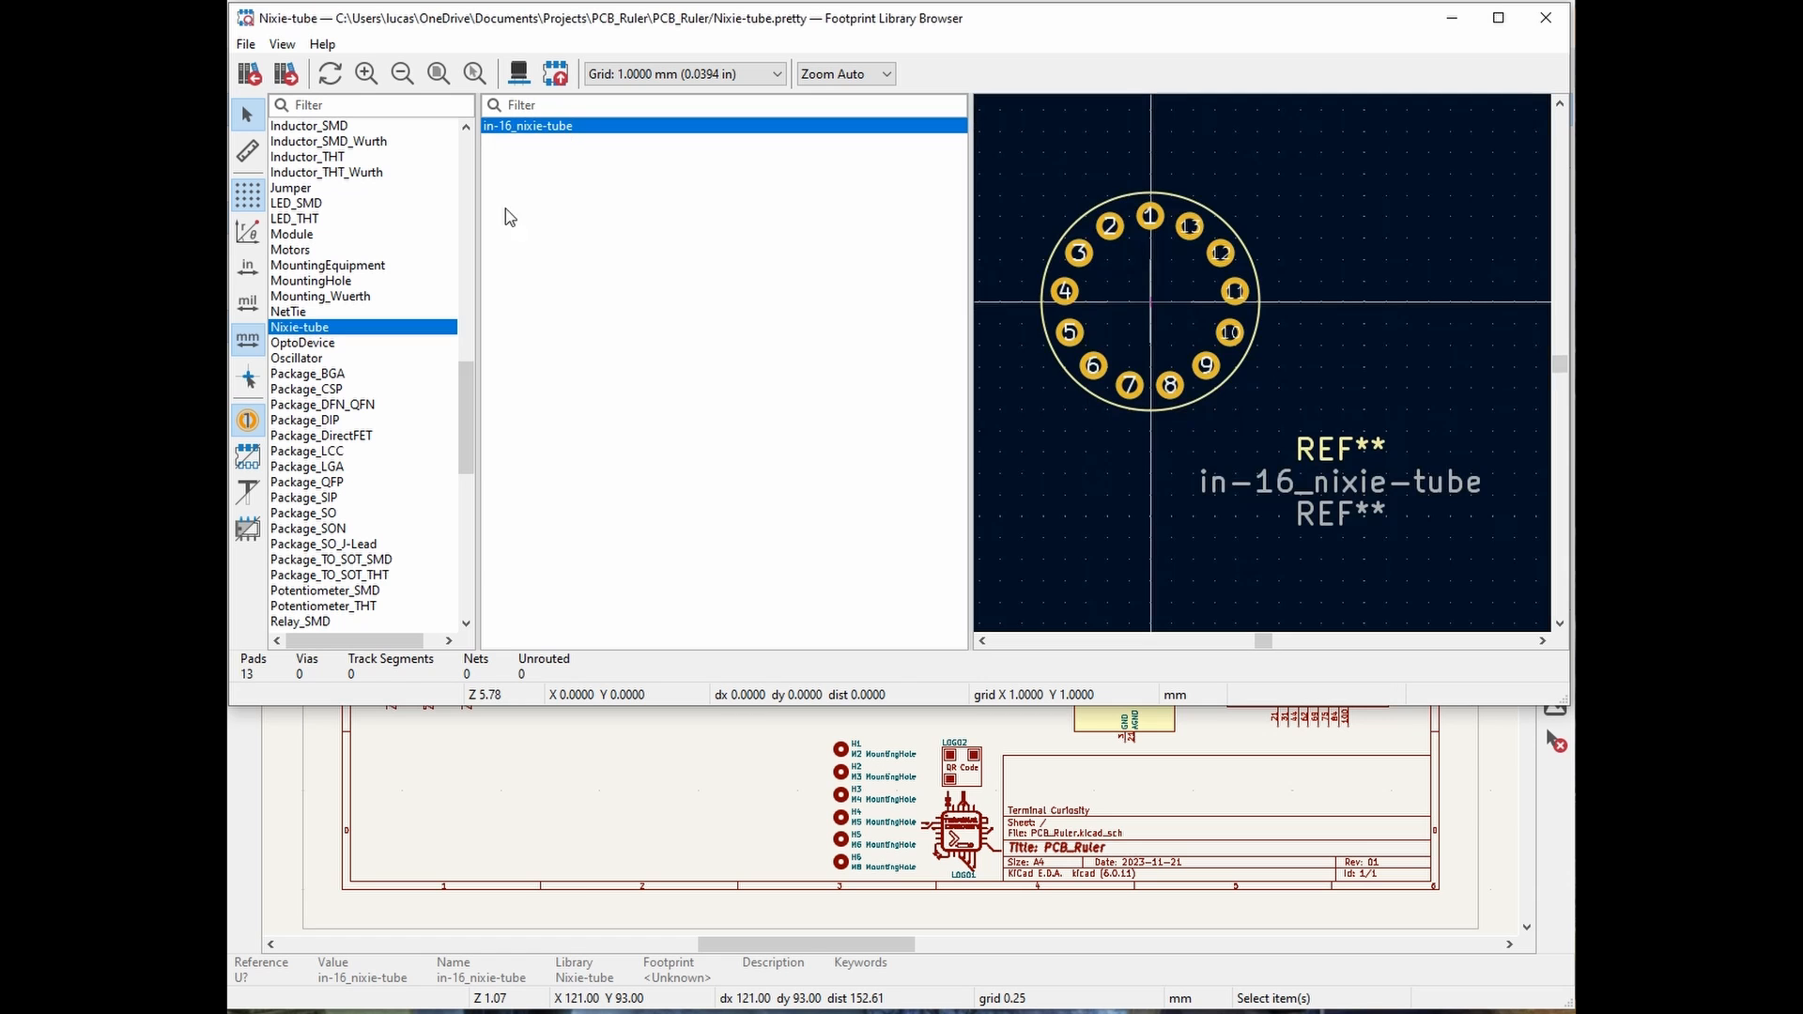
double_click(544, 128)
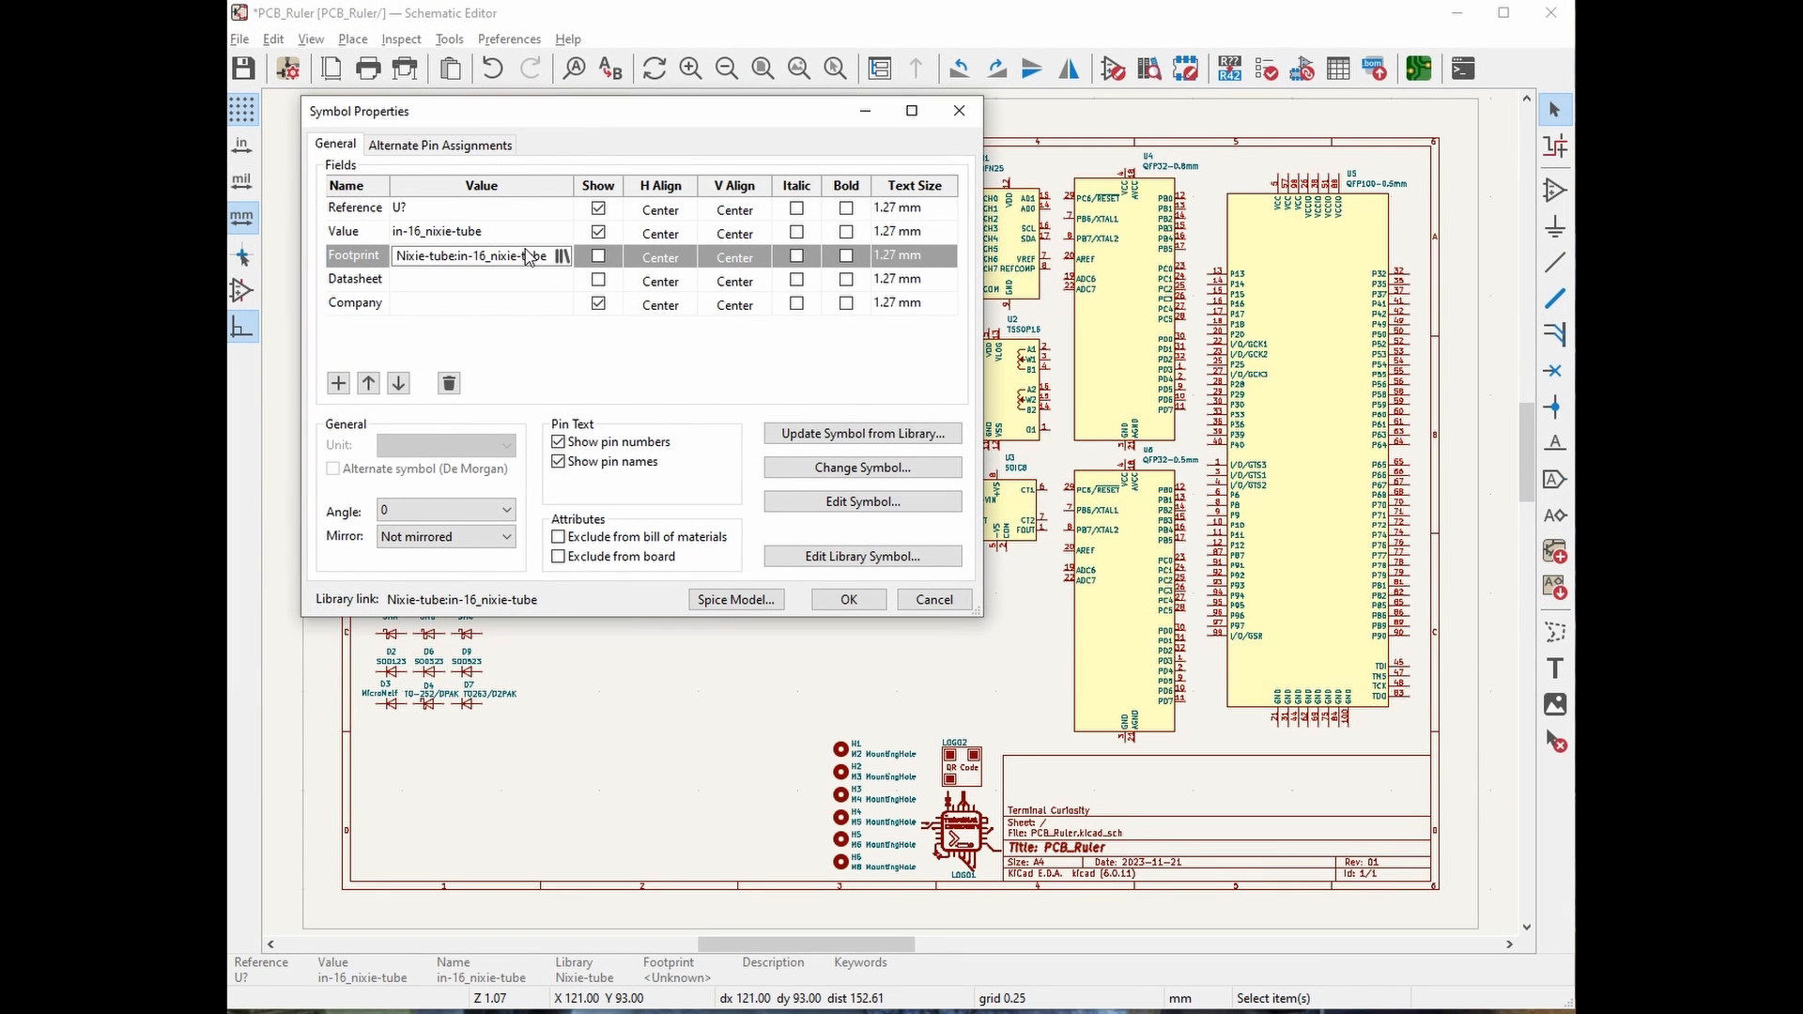
left_click(836, 602)
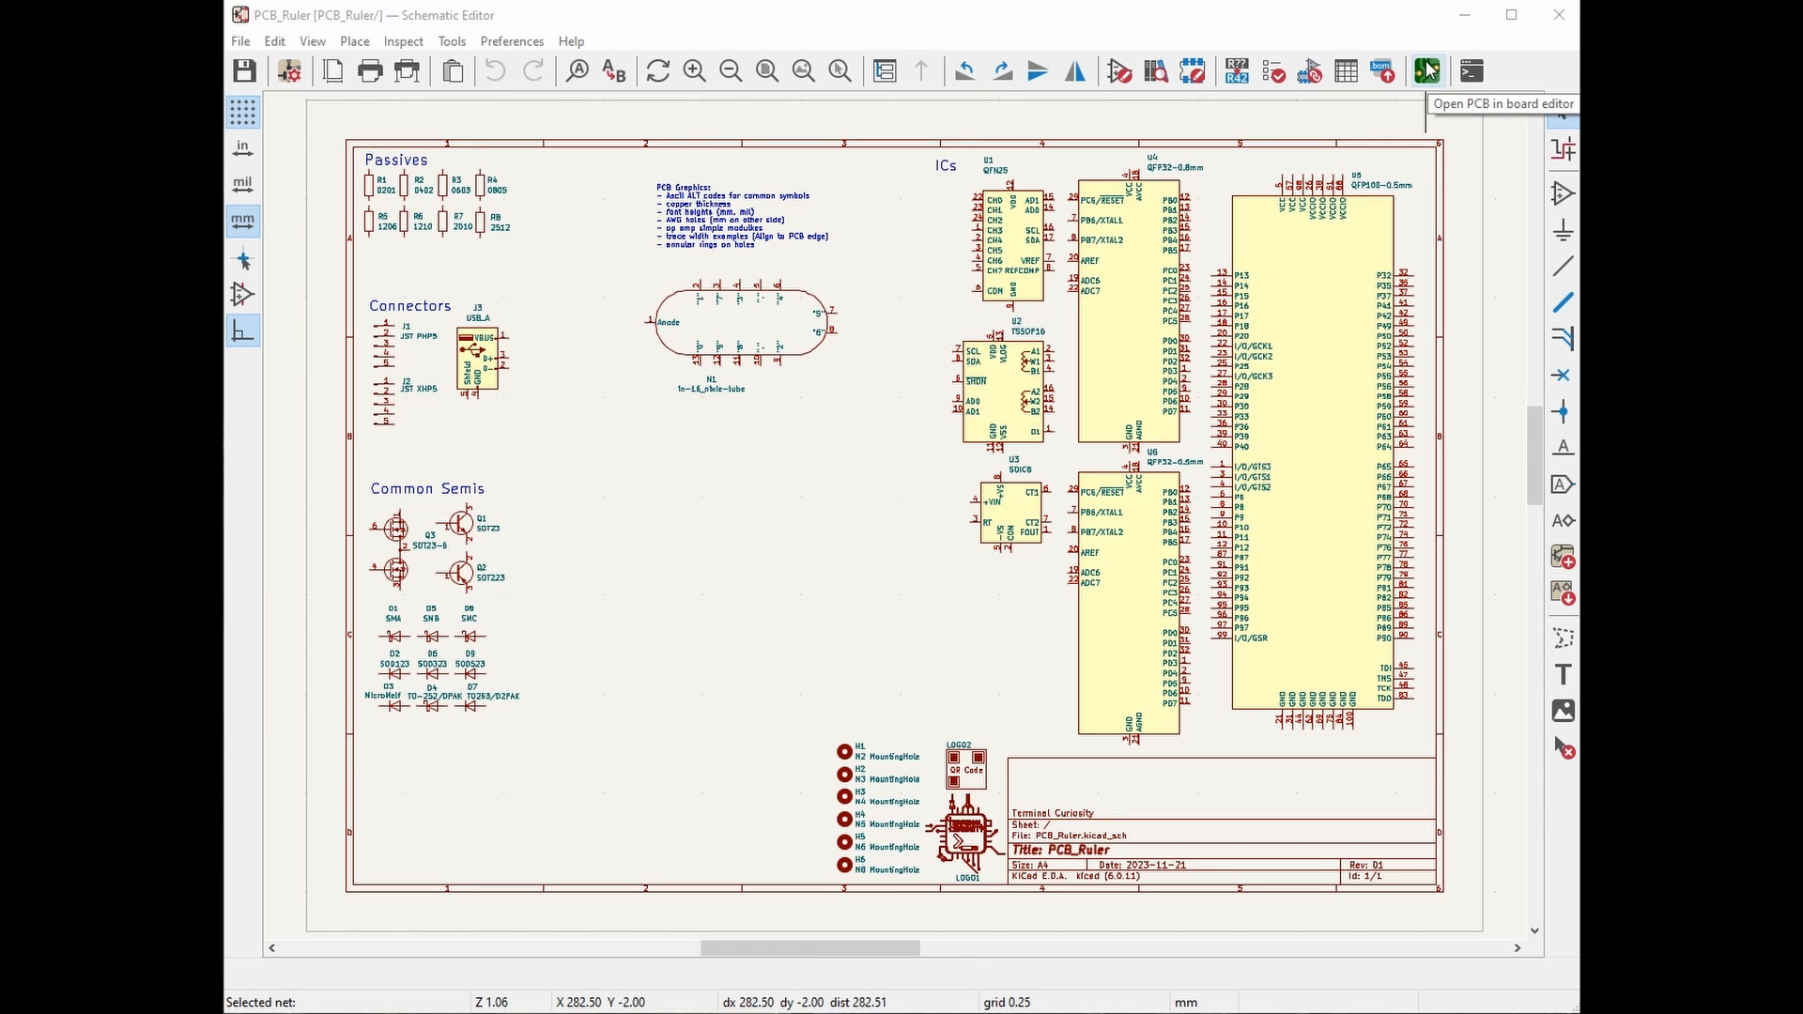
Open the project's PCB in the board editor and draw a 205 × 30 mm board outline rectangle on the Edge.Cuts layer
left_click(1428, 70)
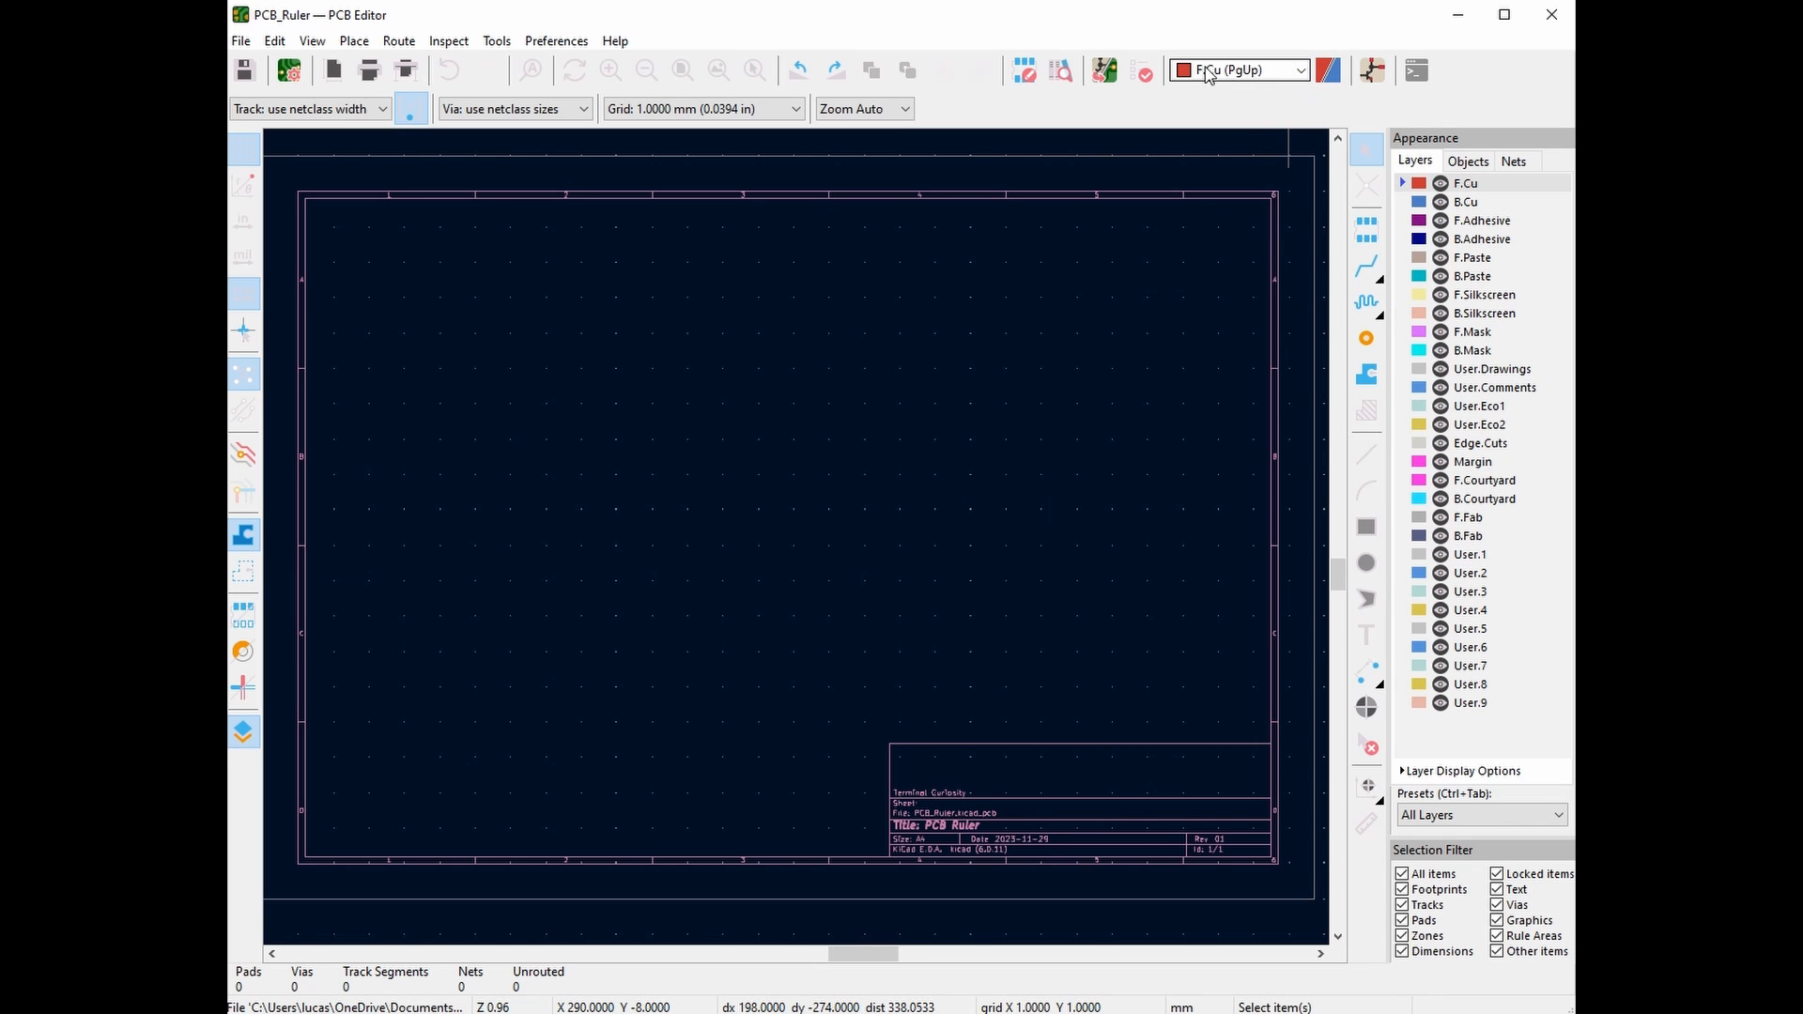
left_click(1301, 71)
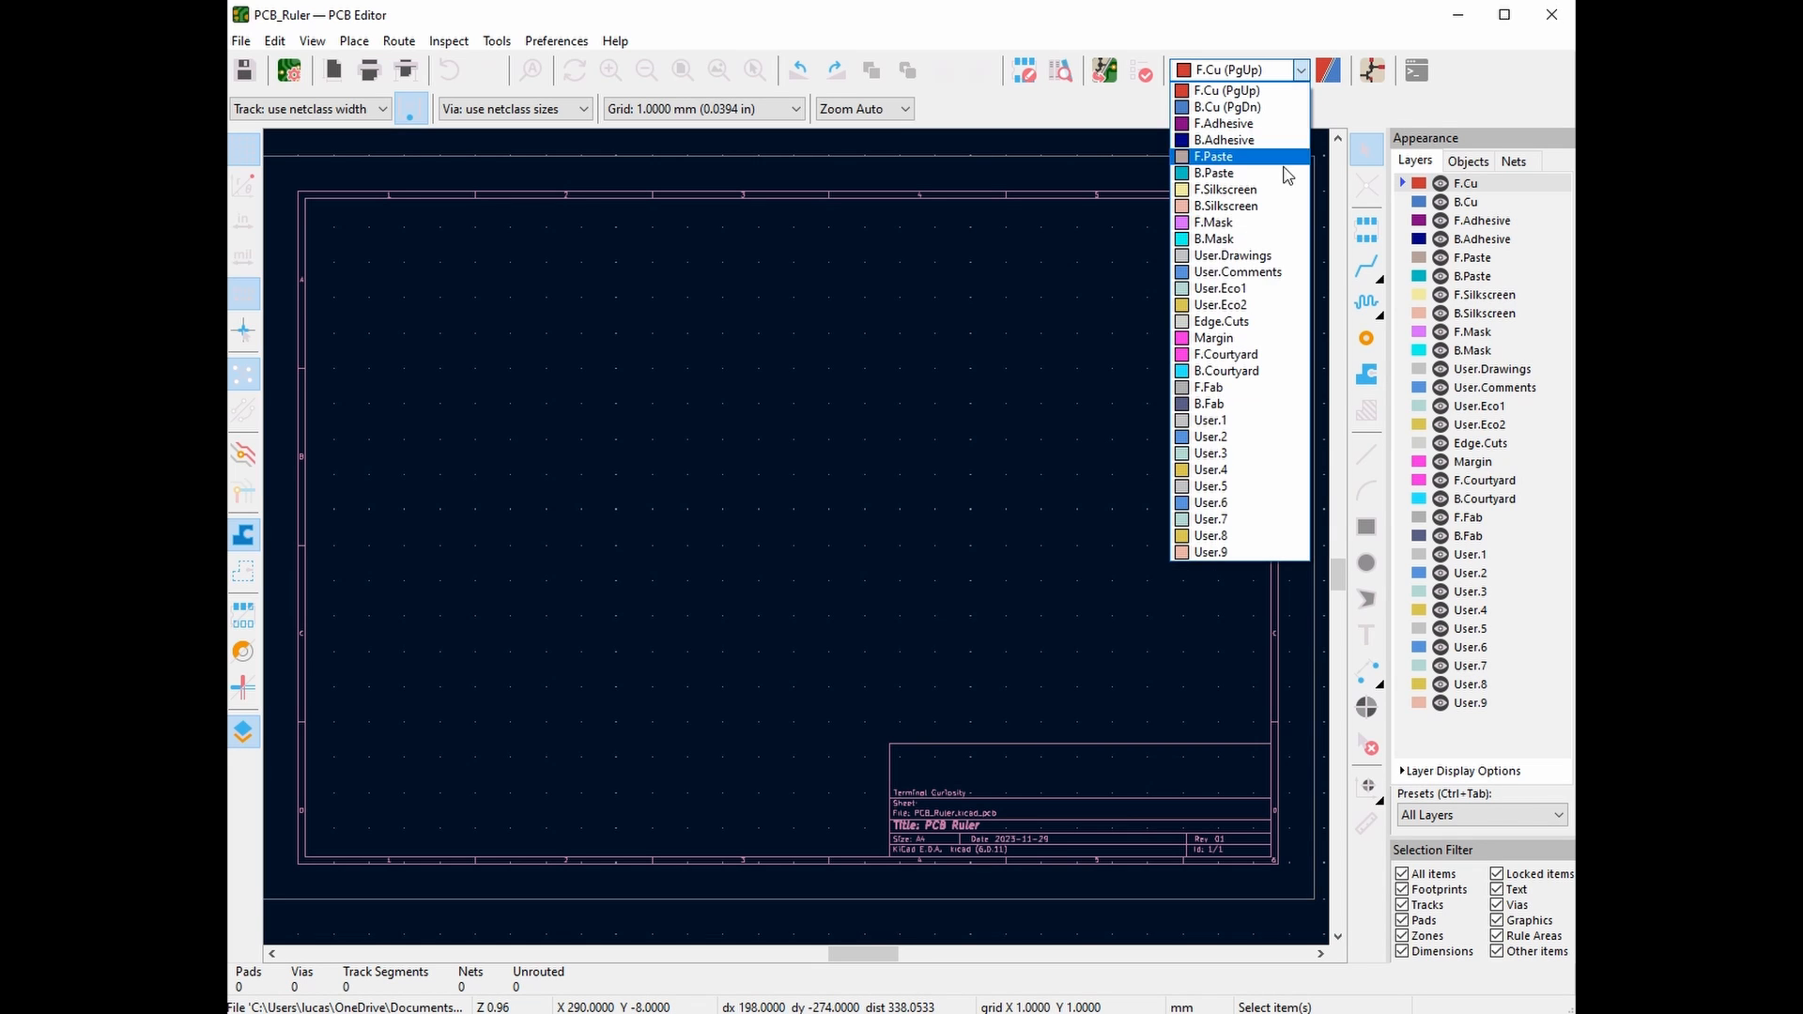
left_click(1250, 323)
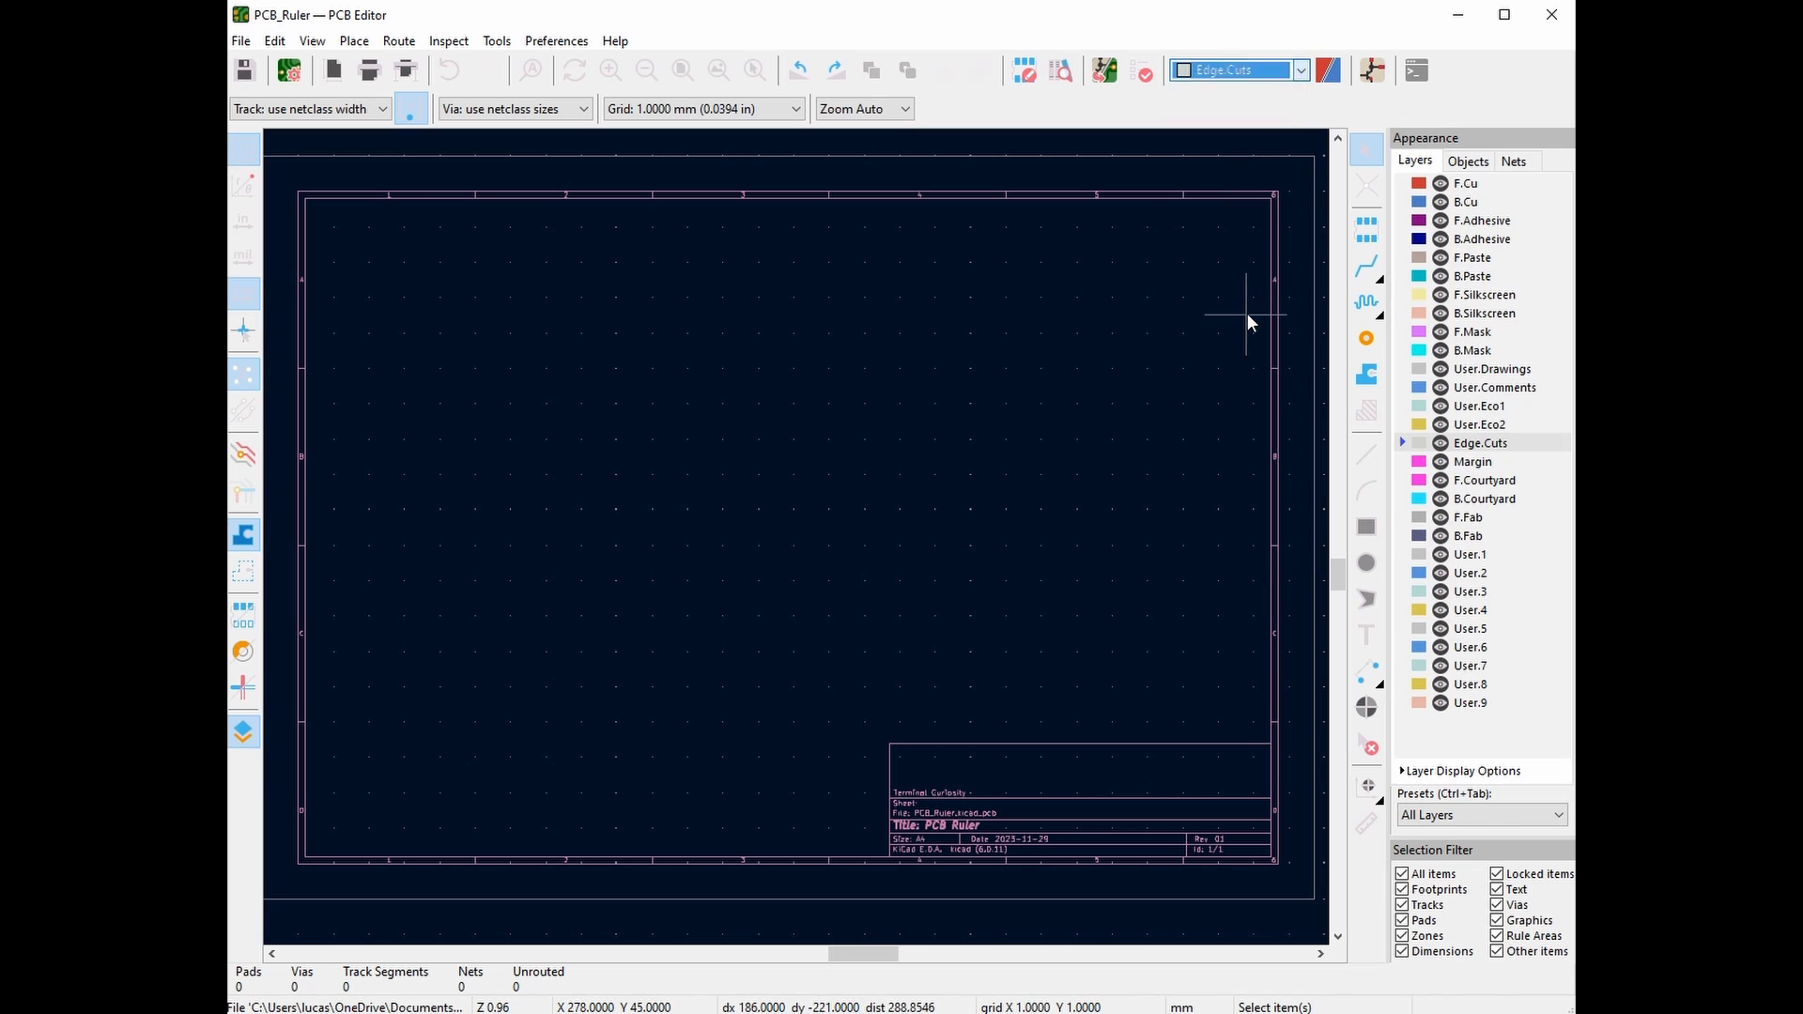
left_click(1367, 530)
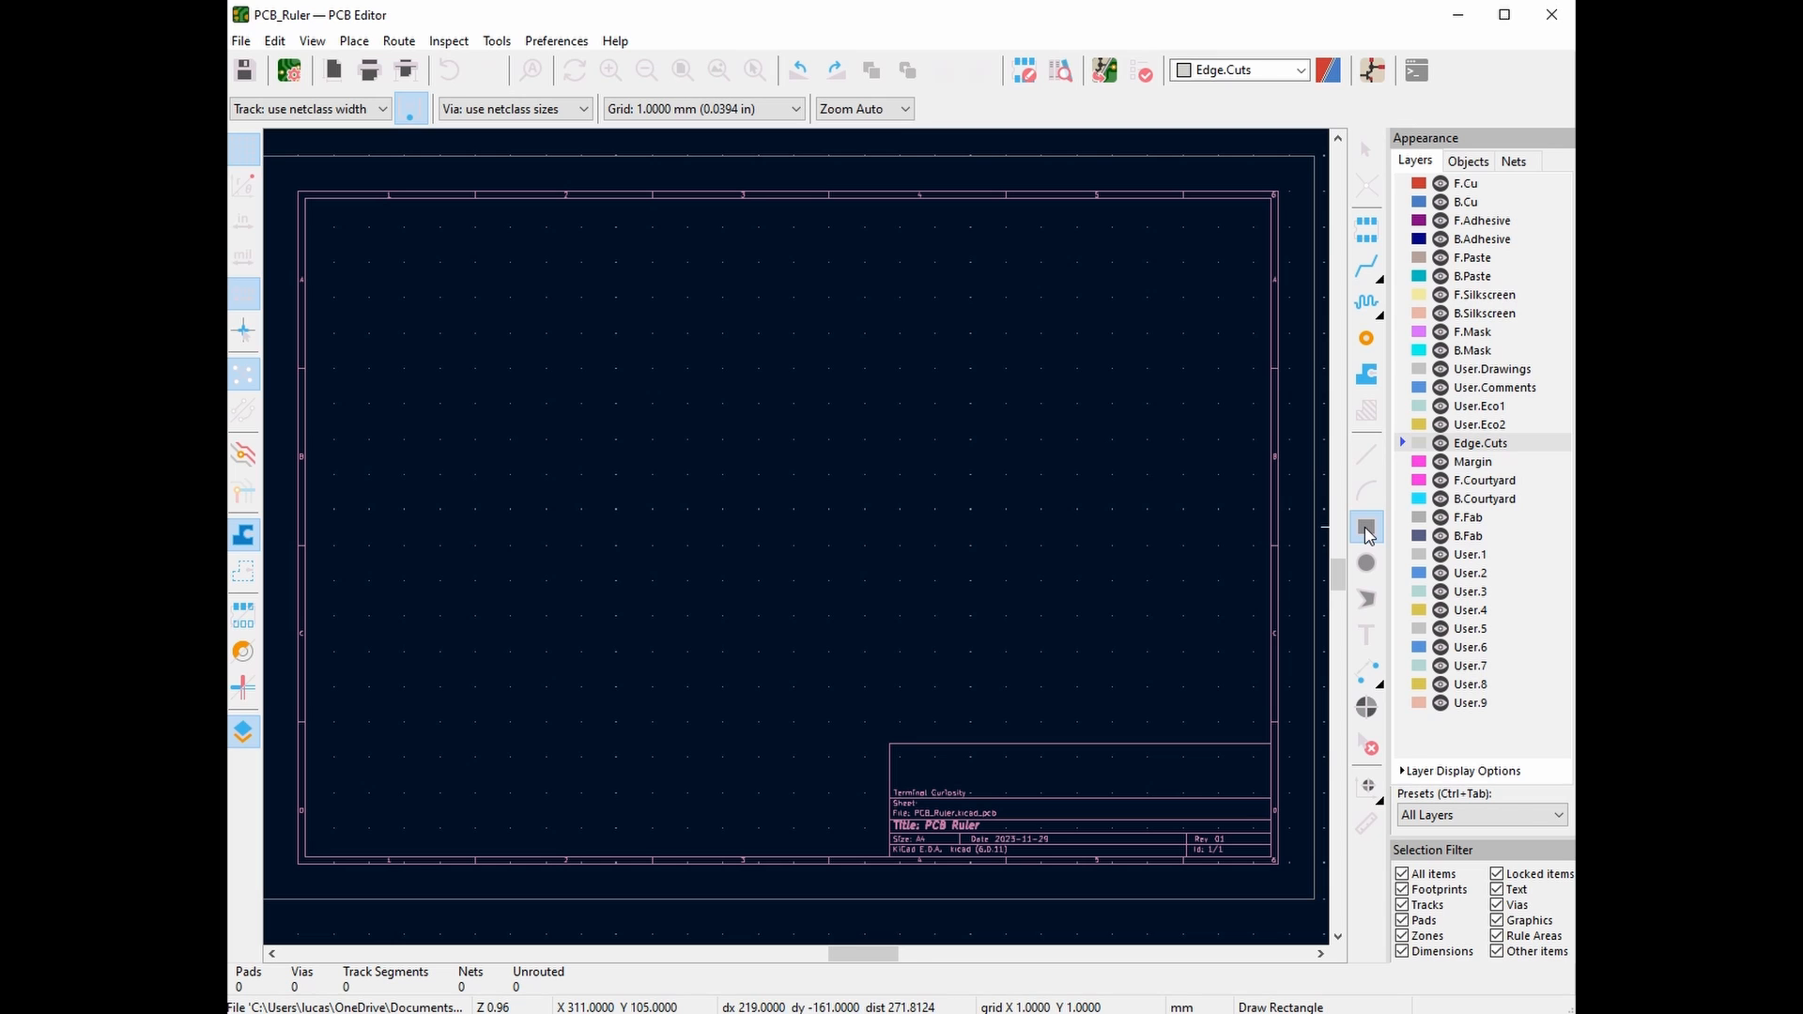
left_click(414, 388)
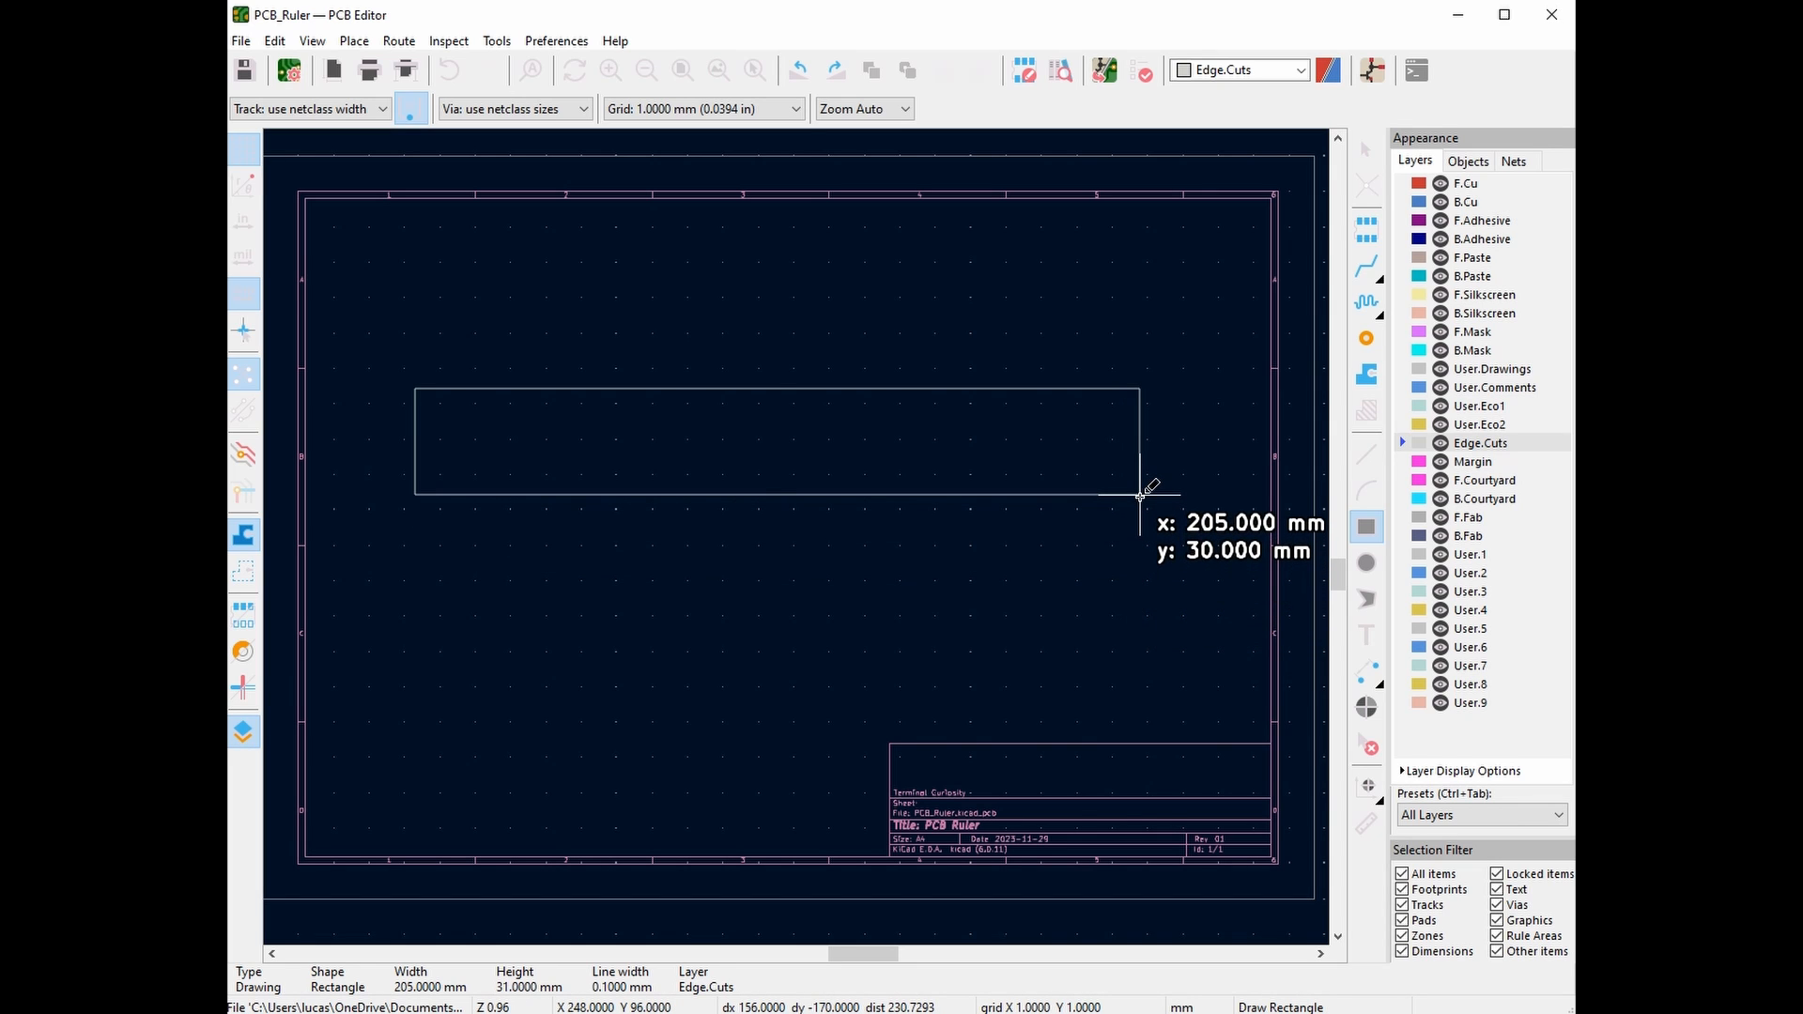
left_click(1140, 495)
right_click(1059, 593)
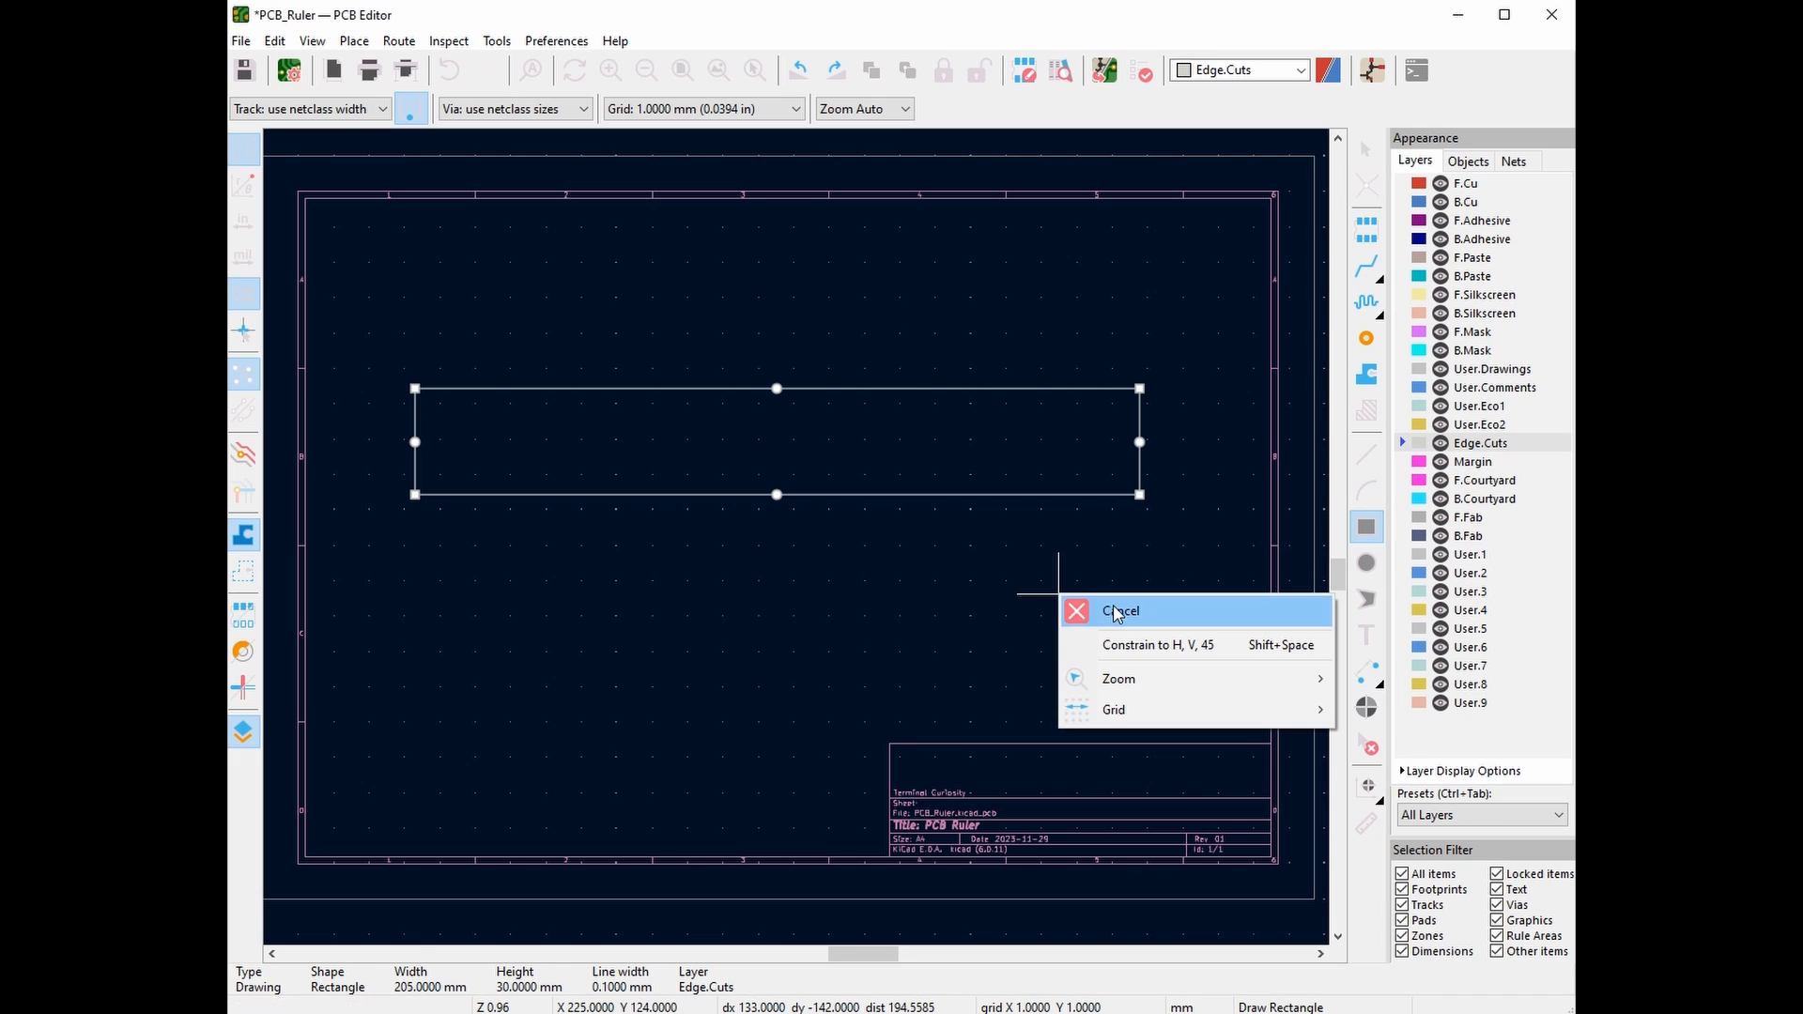
left_click(1118, 612)
left_click(1024, 625)
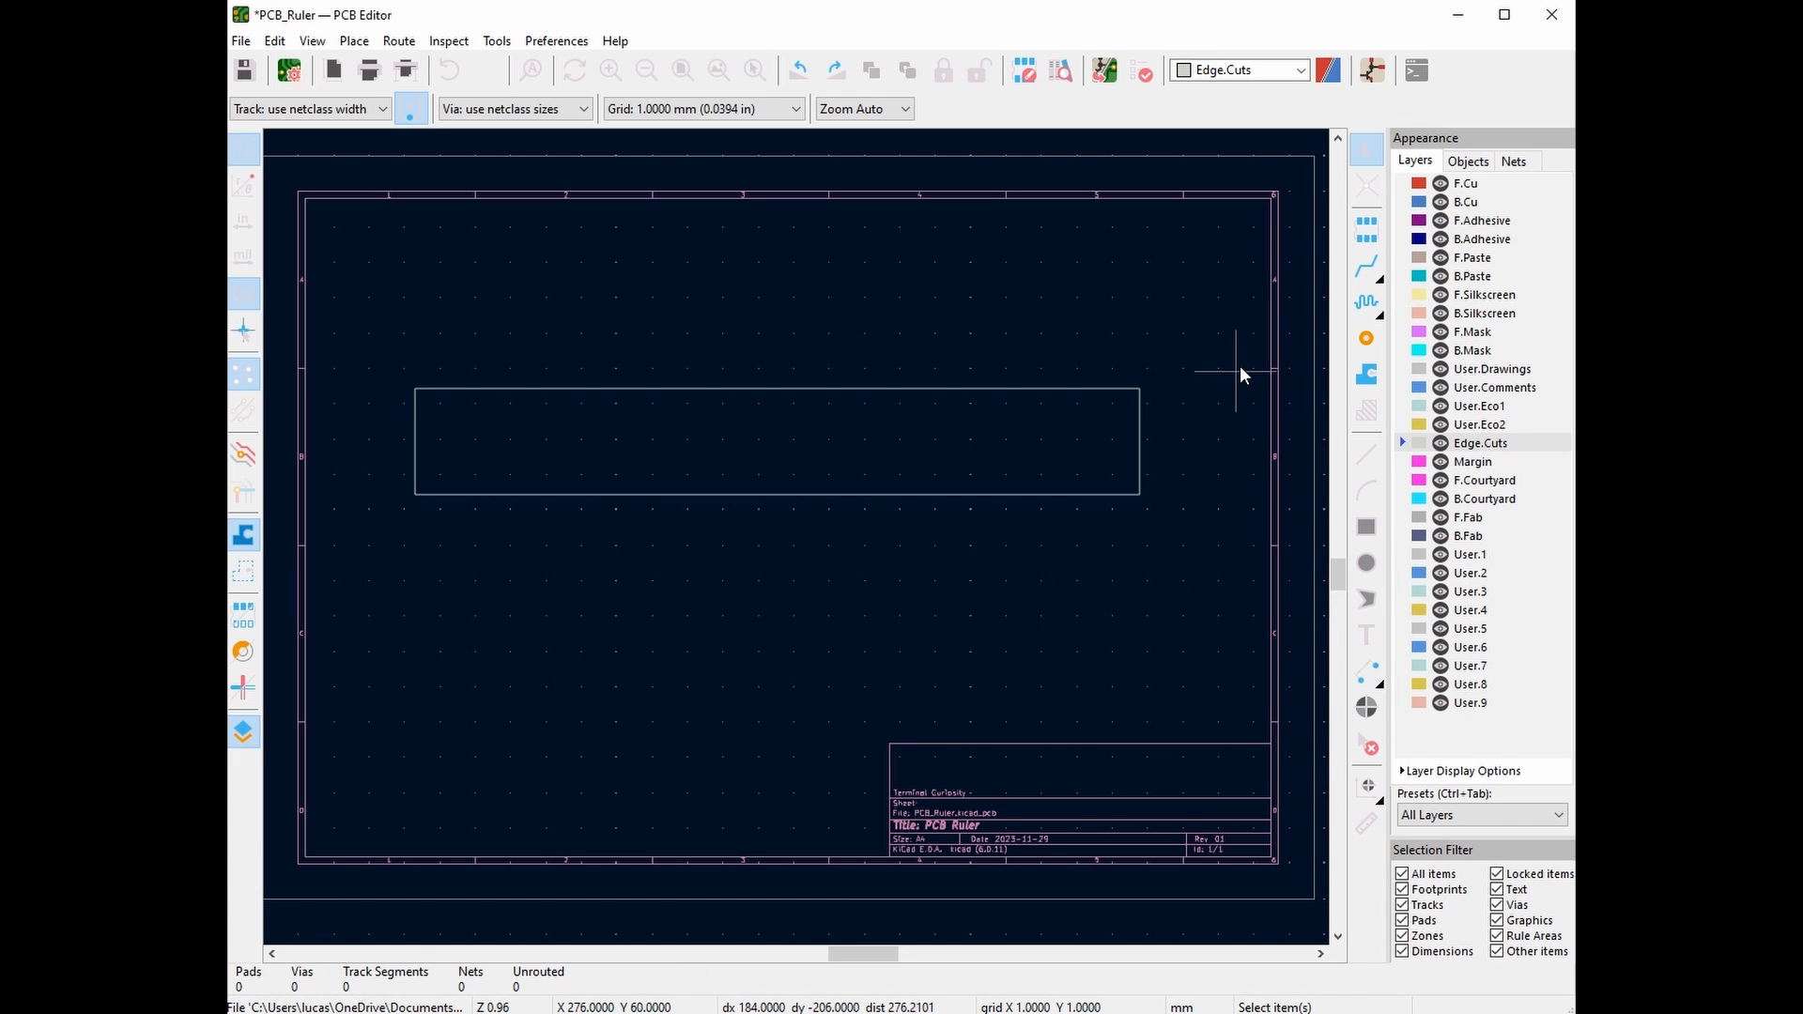
Add an aligned height dimension beside the board outline's right edge on the User.Drawings layer, offset 17 mm
left_click(1302, 70)
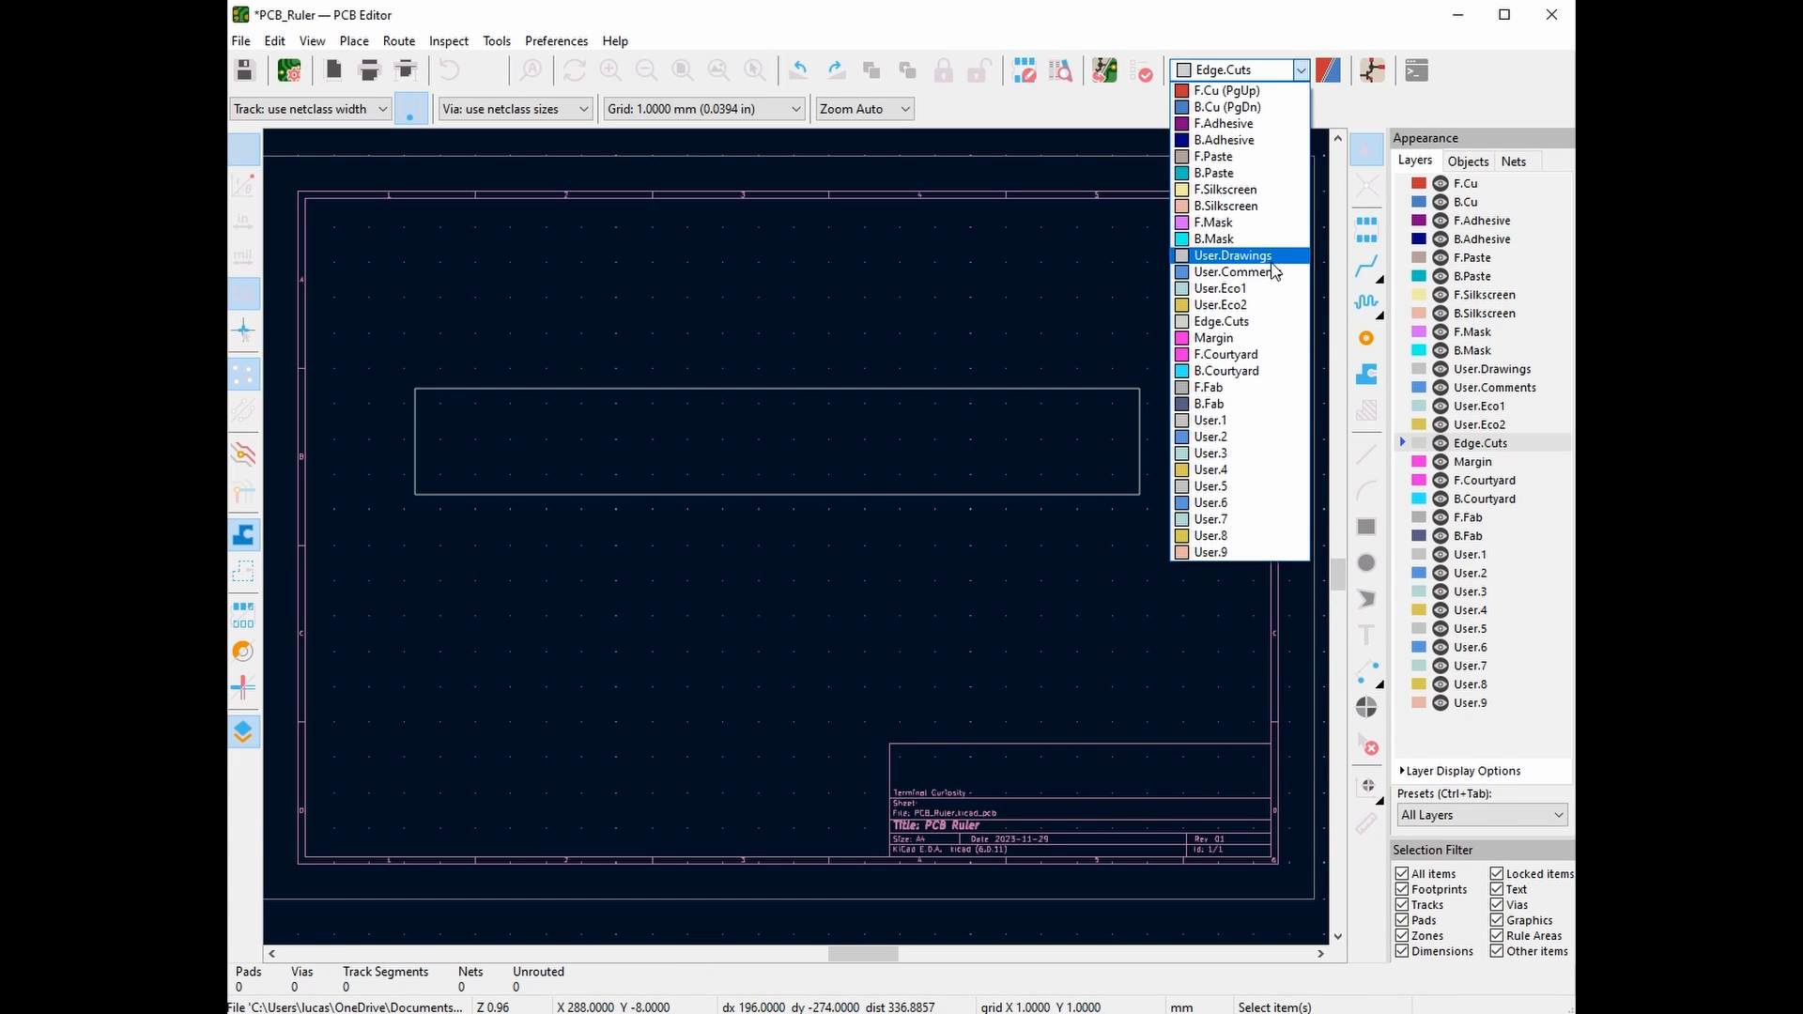
left_click(1233, 255)
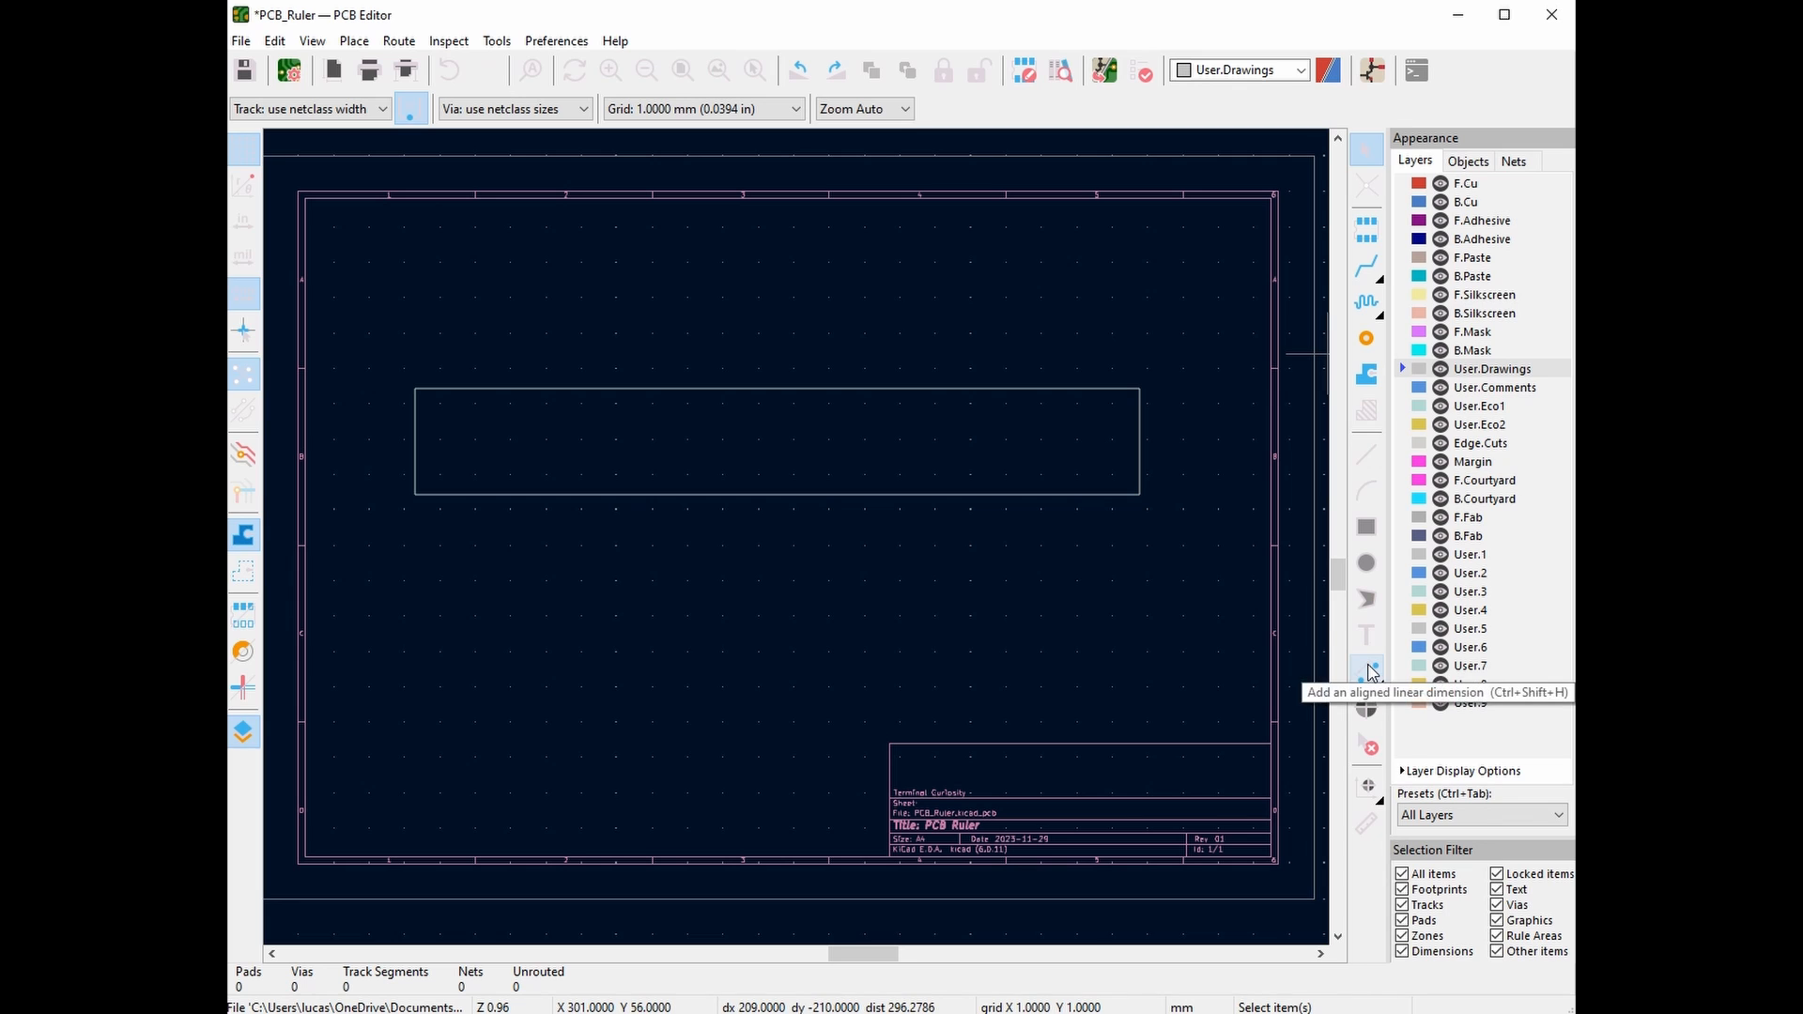
left_click(1368, 674)
left_click(1141, 495)
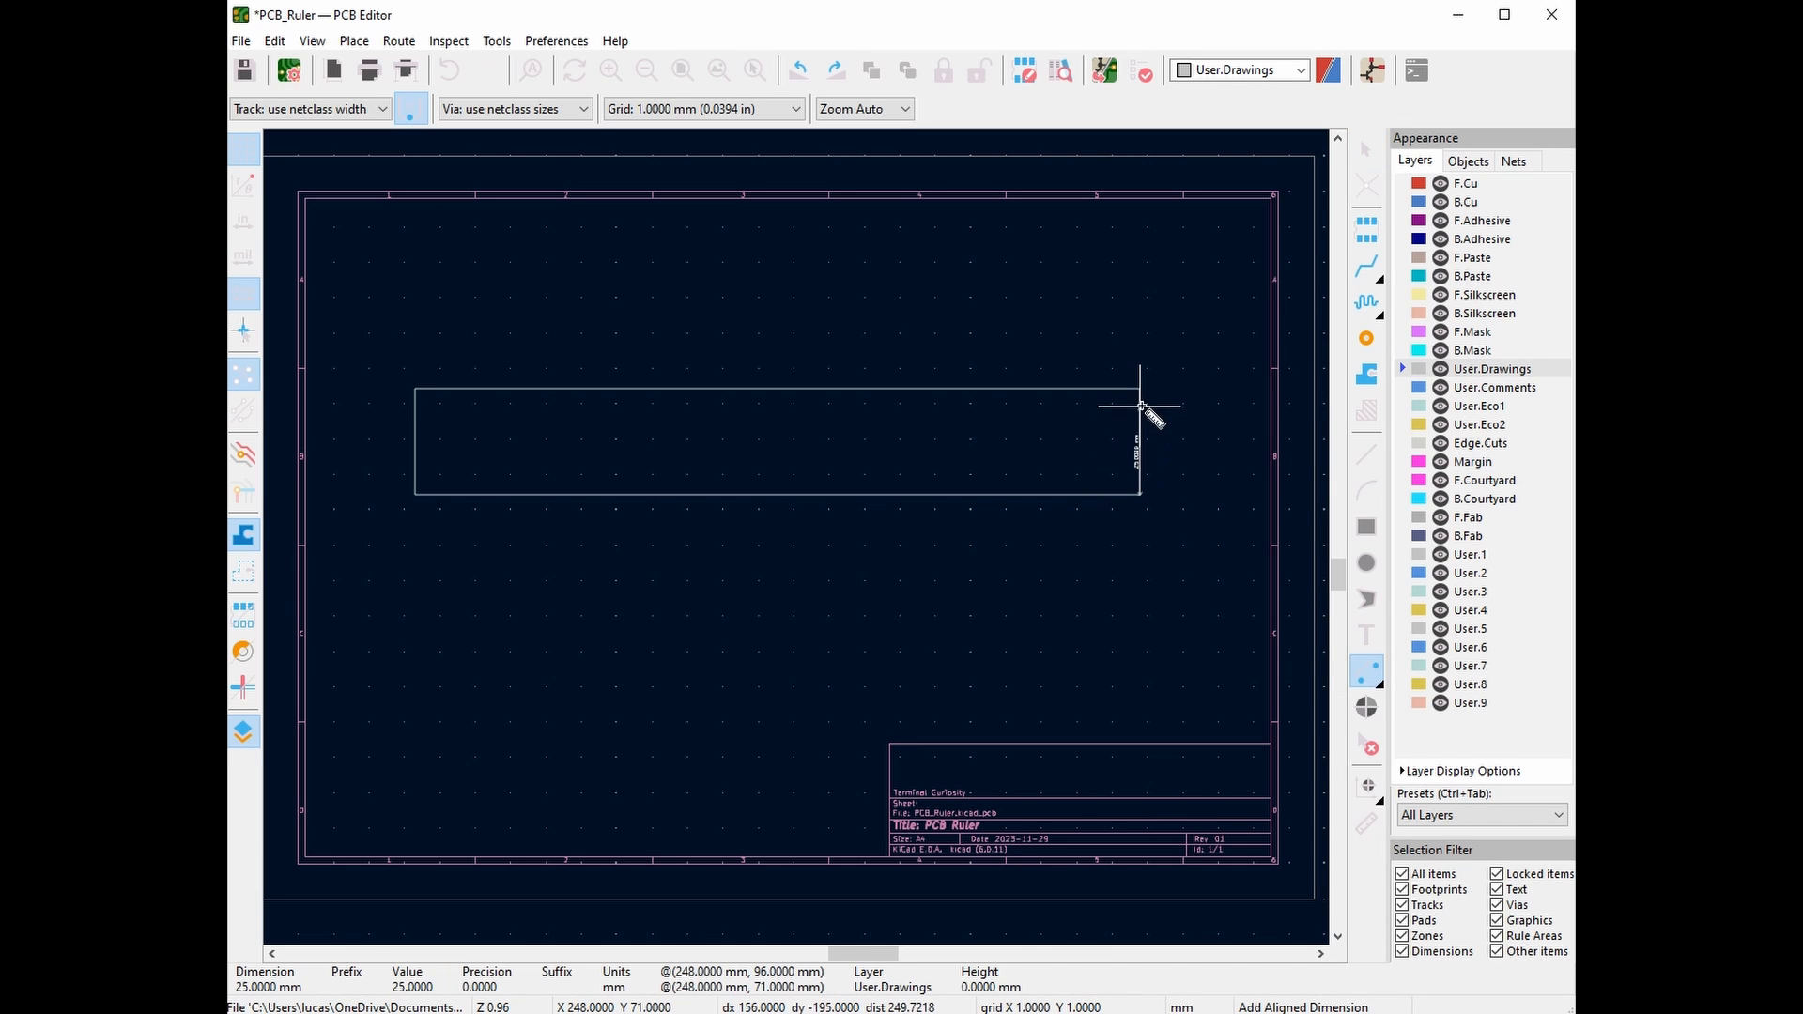
left_click(1140, 388)
left_click(1200, 403)
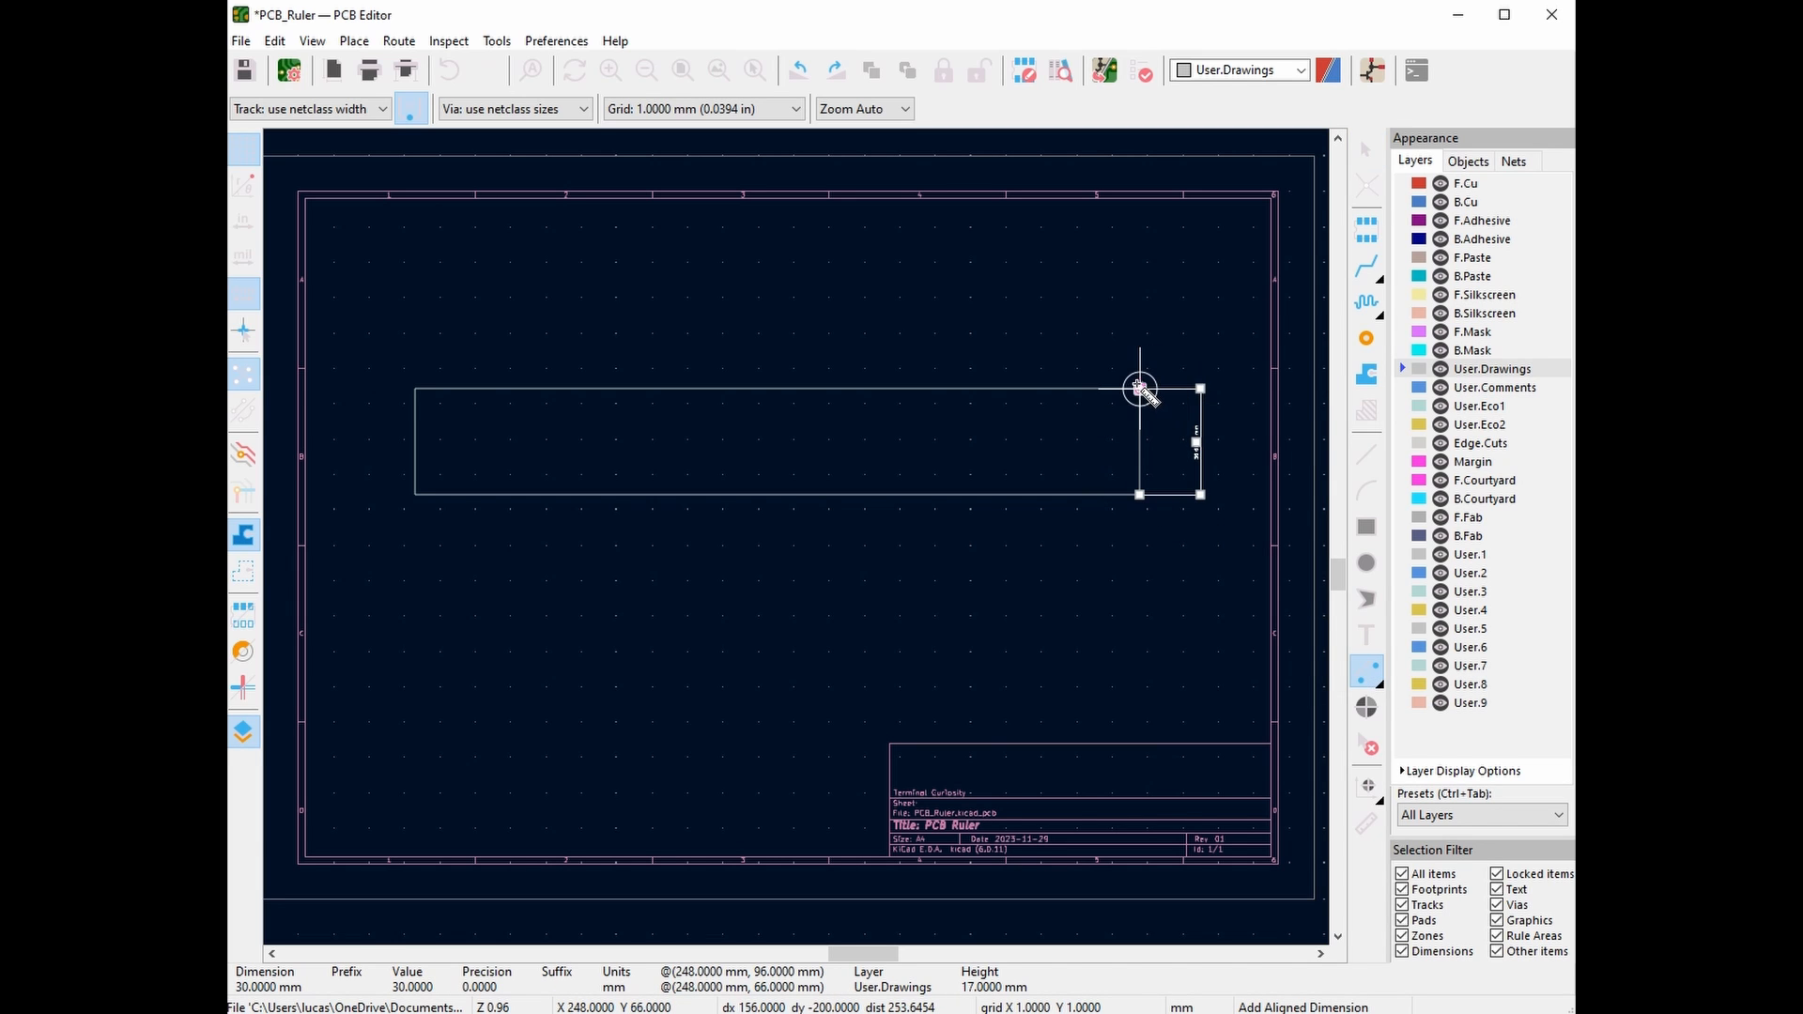
Add an aligned width dimension above the board outline's upper edge, offset 11 mm, and end the dimension command
left_click(1140, 388)
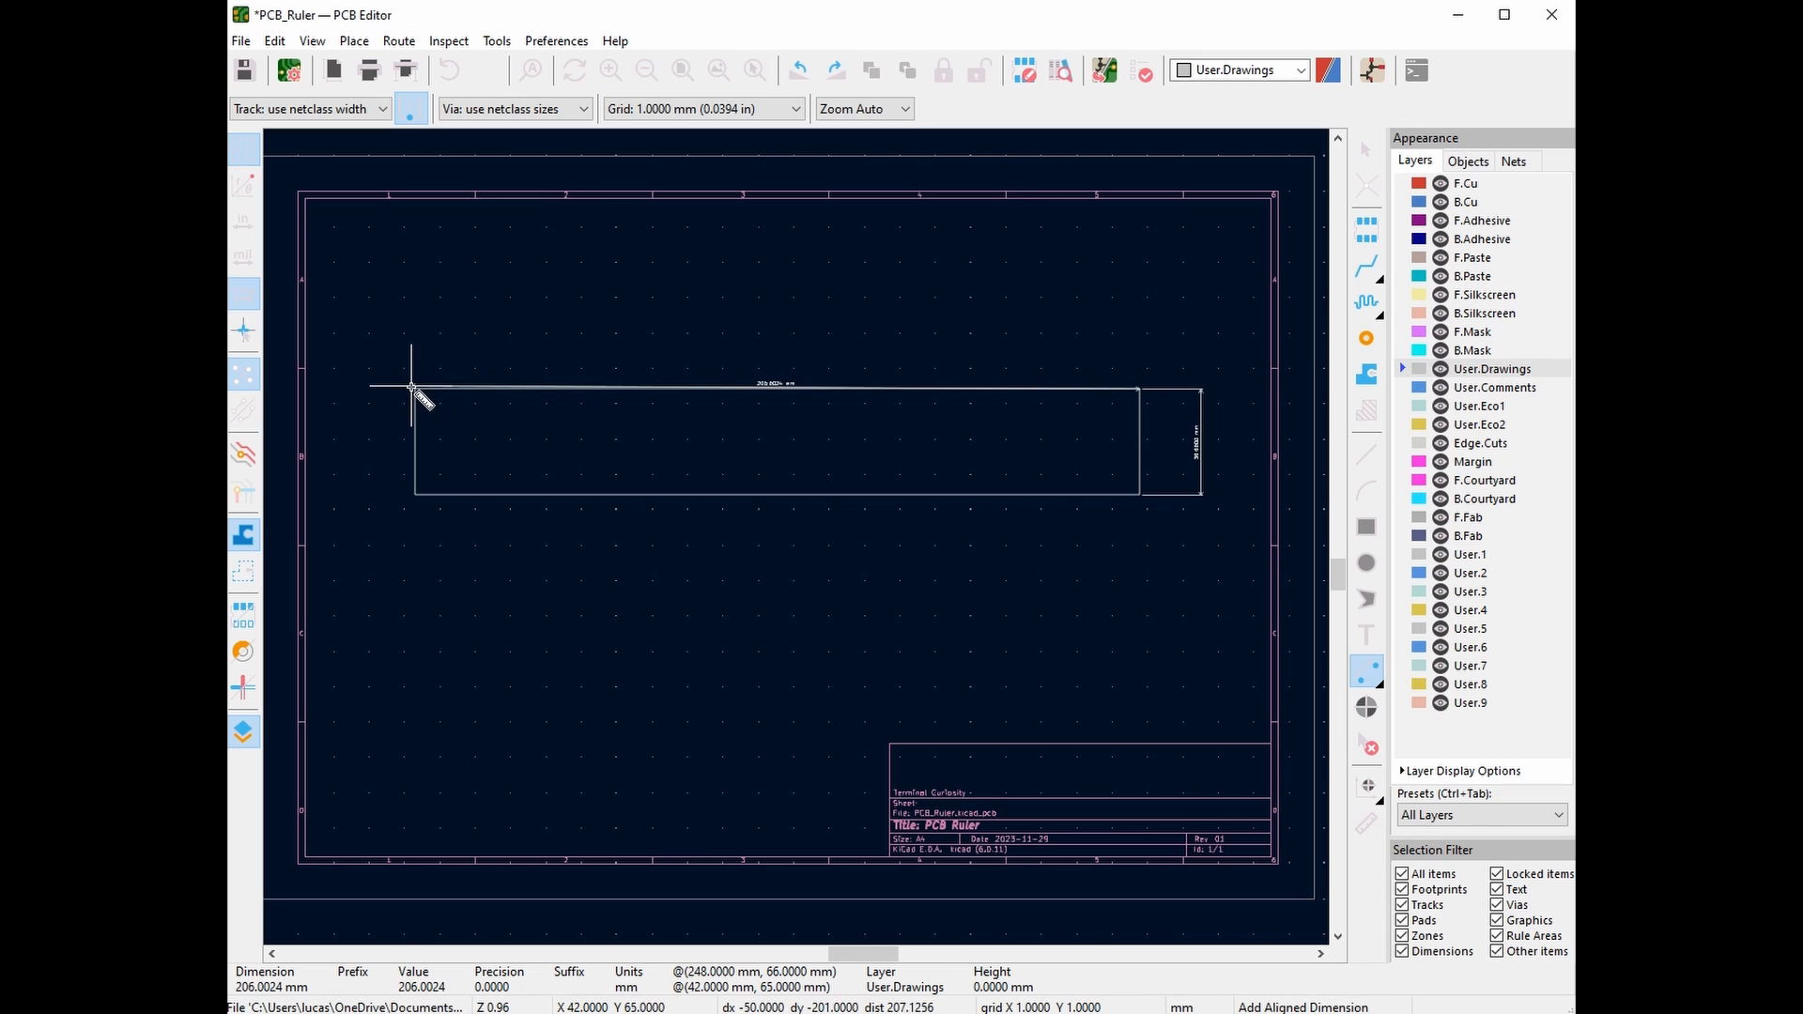
left_click(415, 387)
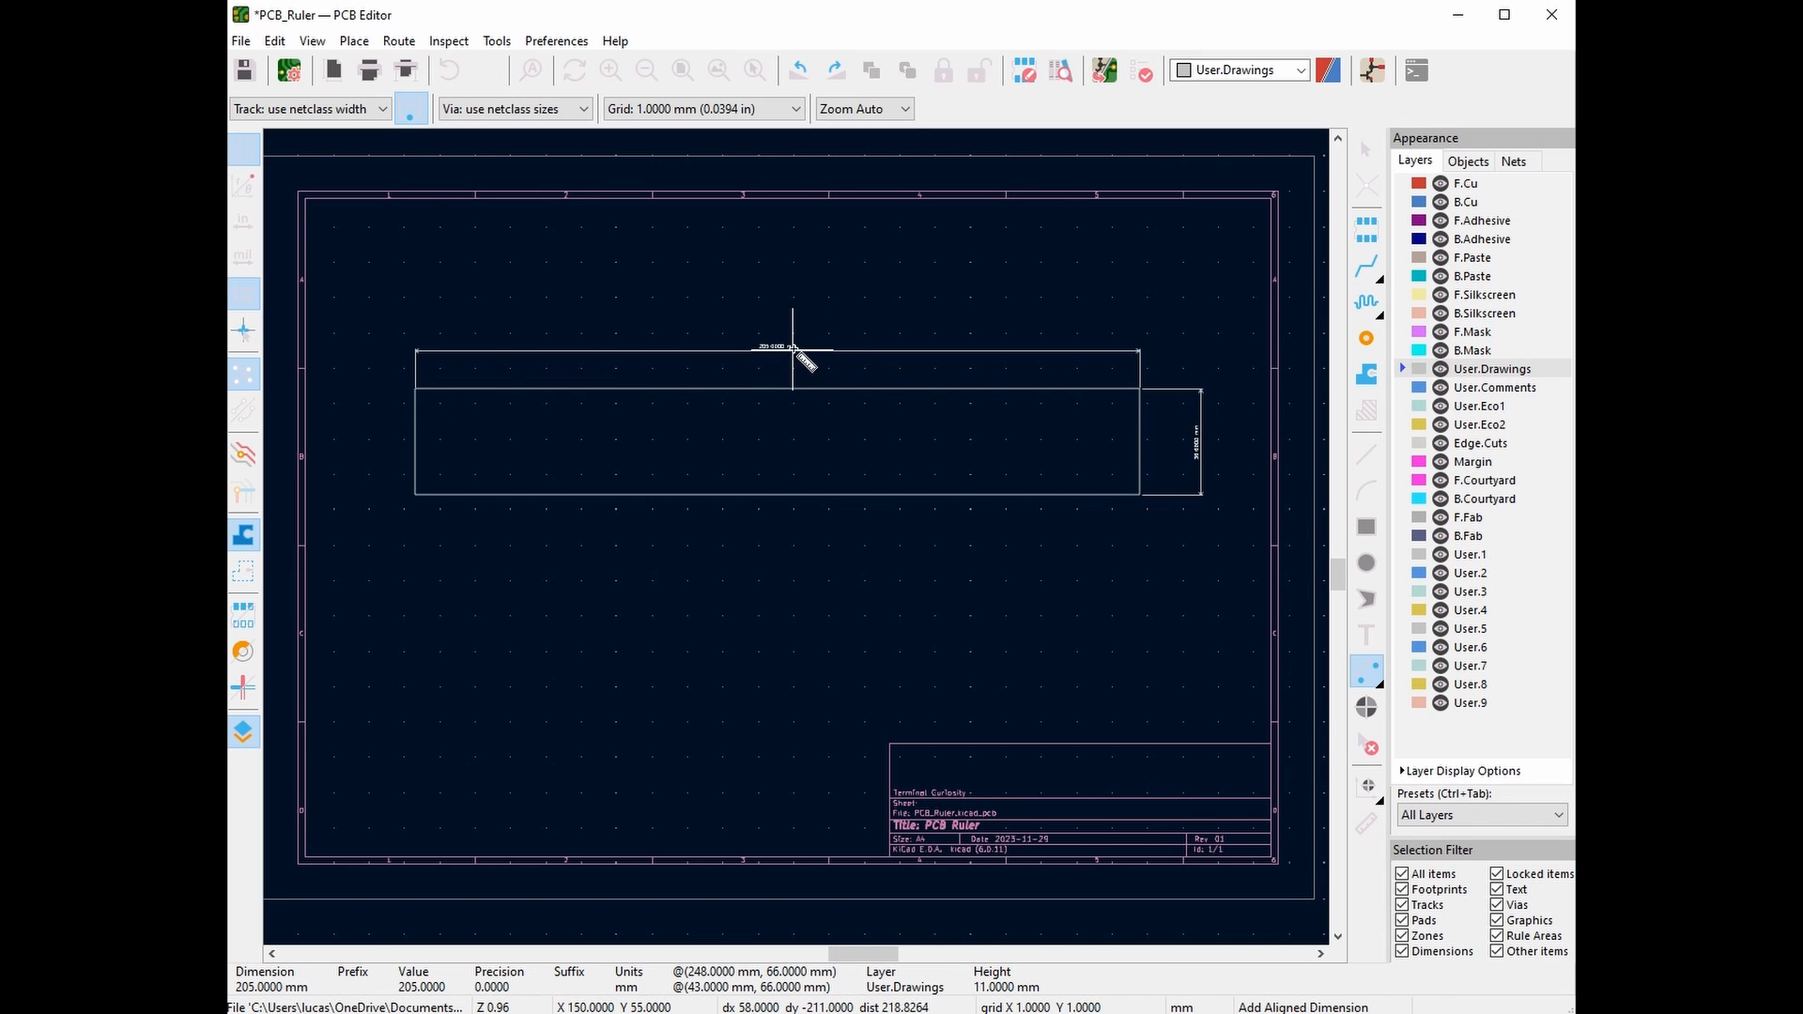
left_click(793, 351)
right_click(862, 561)
left_click(911, 575)
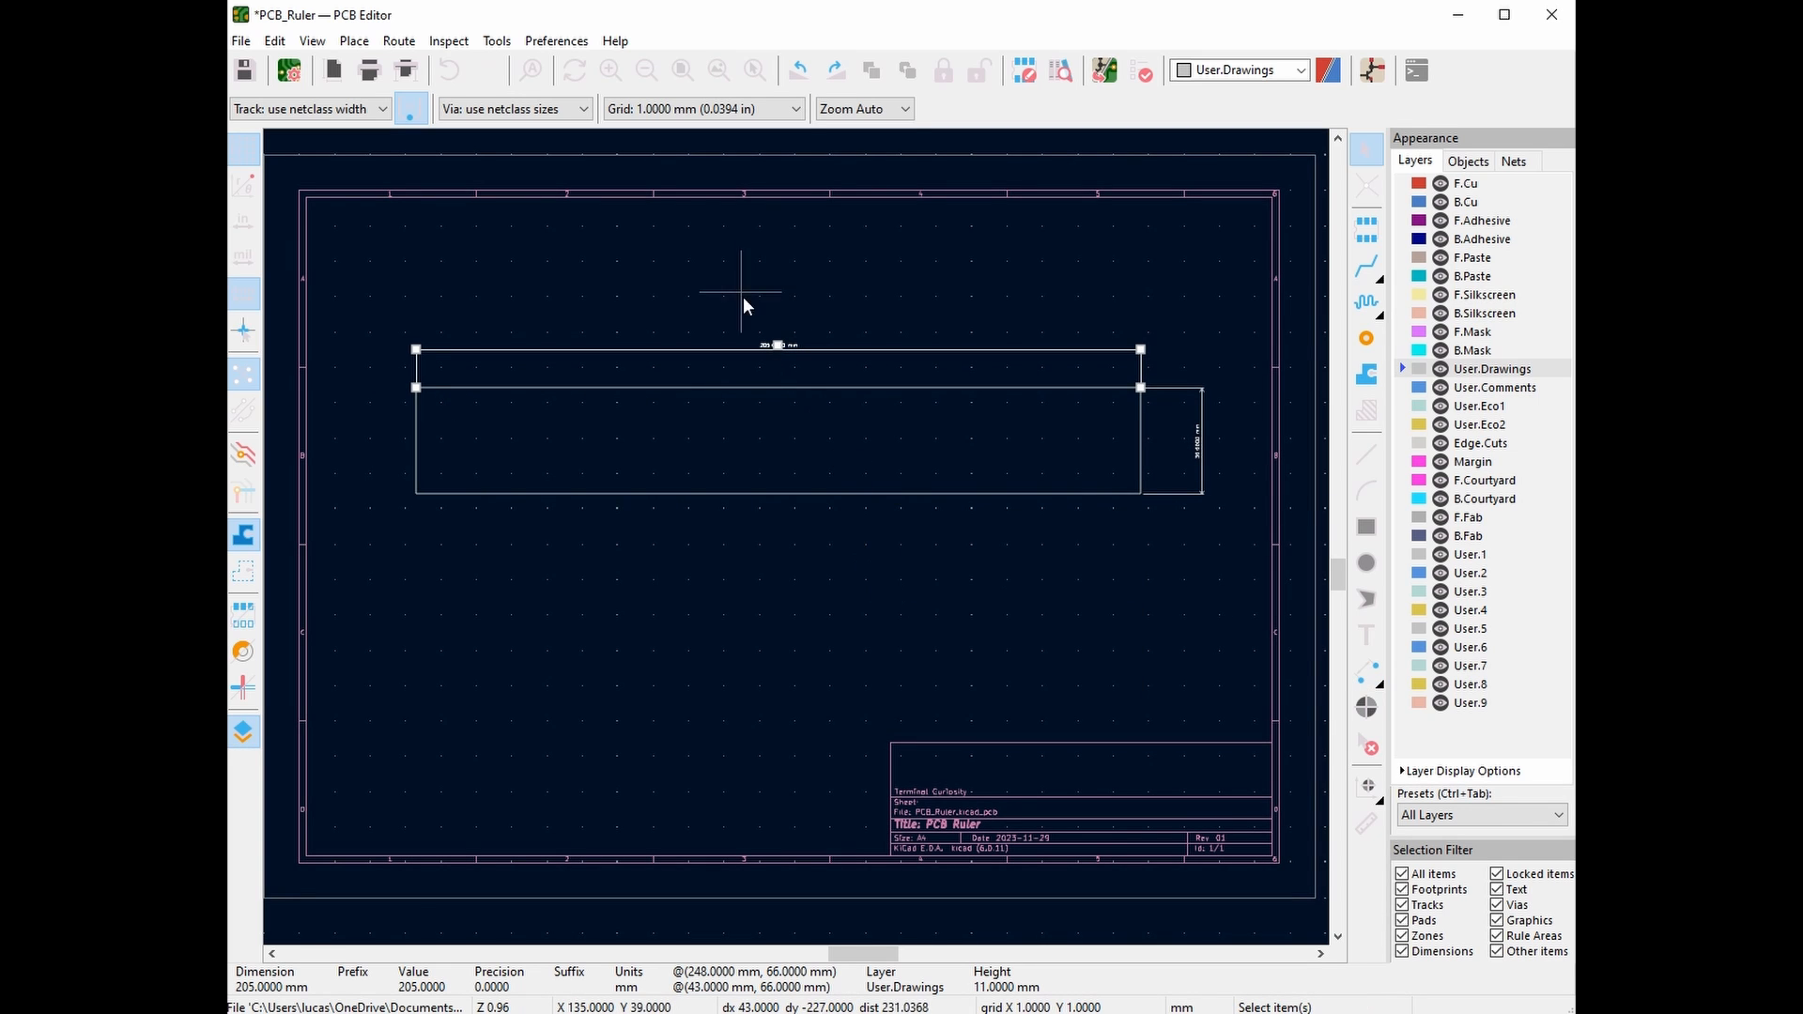
left_click(773, 322)
Examine the width and height dimension labels and the upper-left corner of the board outline
scroll(780, 353, "up", 3)
scroll(797, 542, "up", 2)
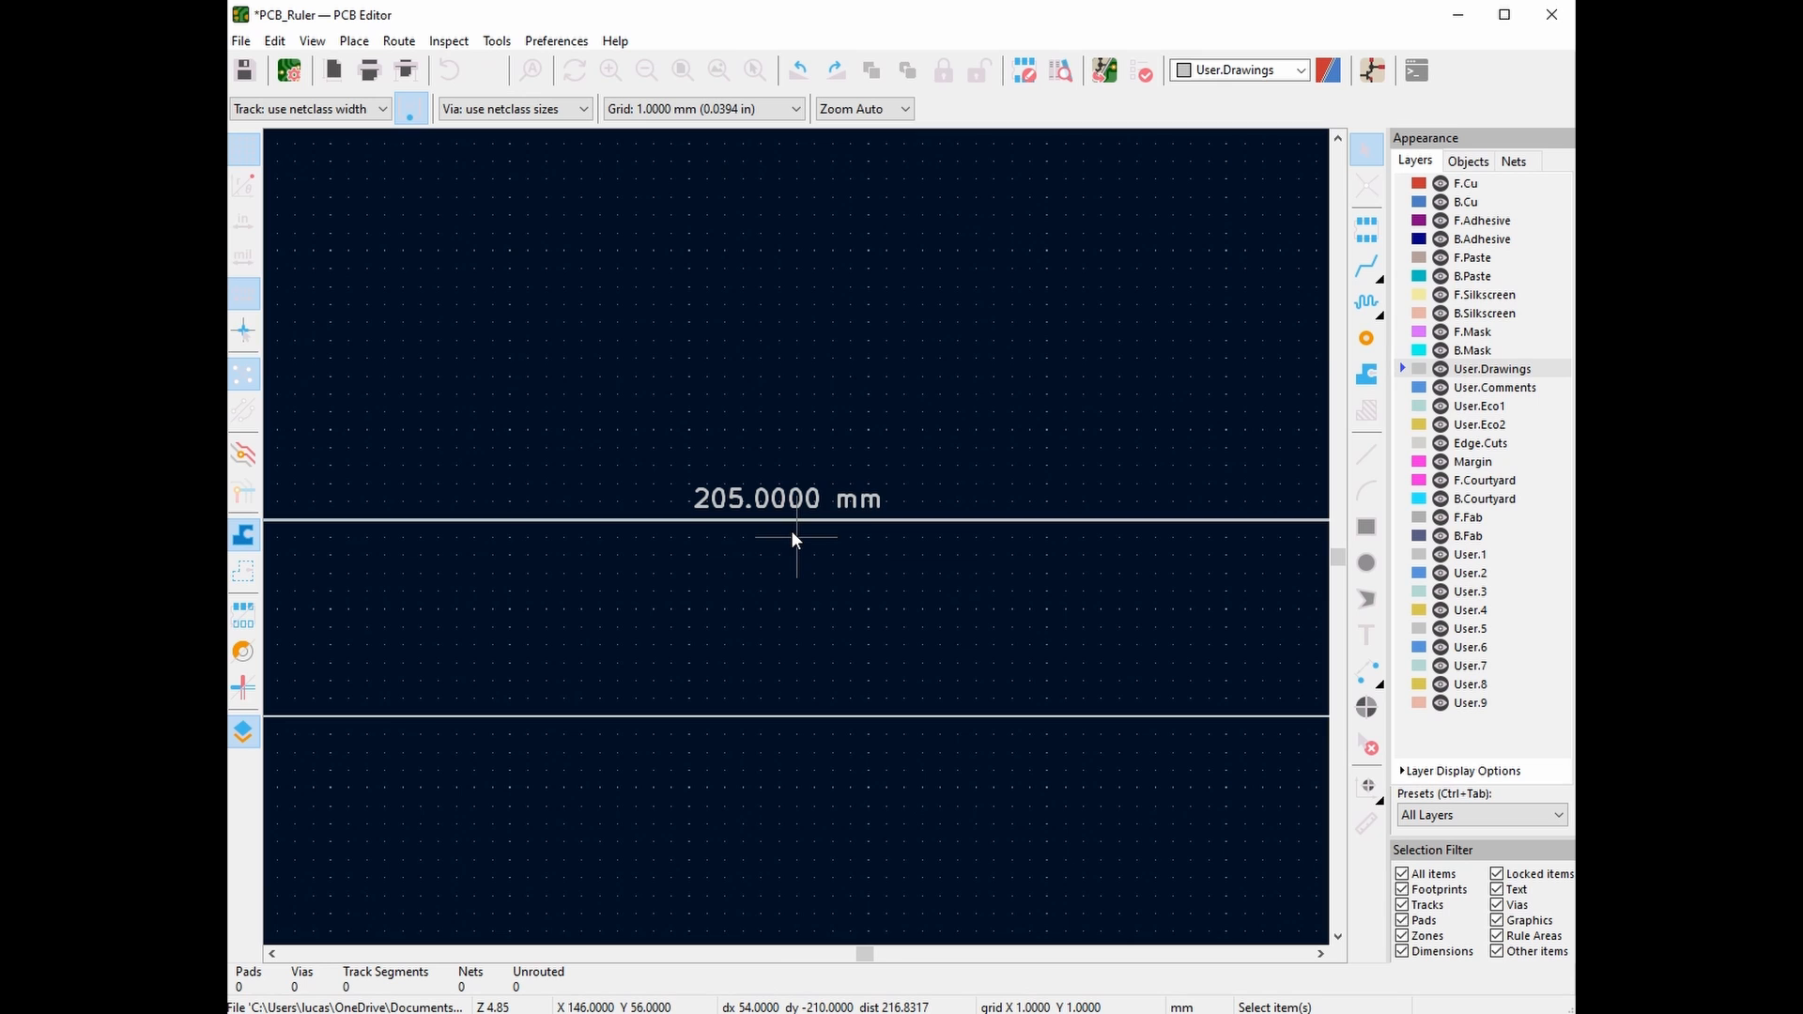
scroll(791, 529, "down", 5)
middle_click_drag(1197, 635, 789, 556)
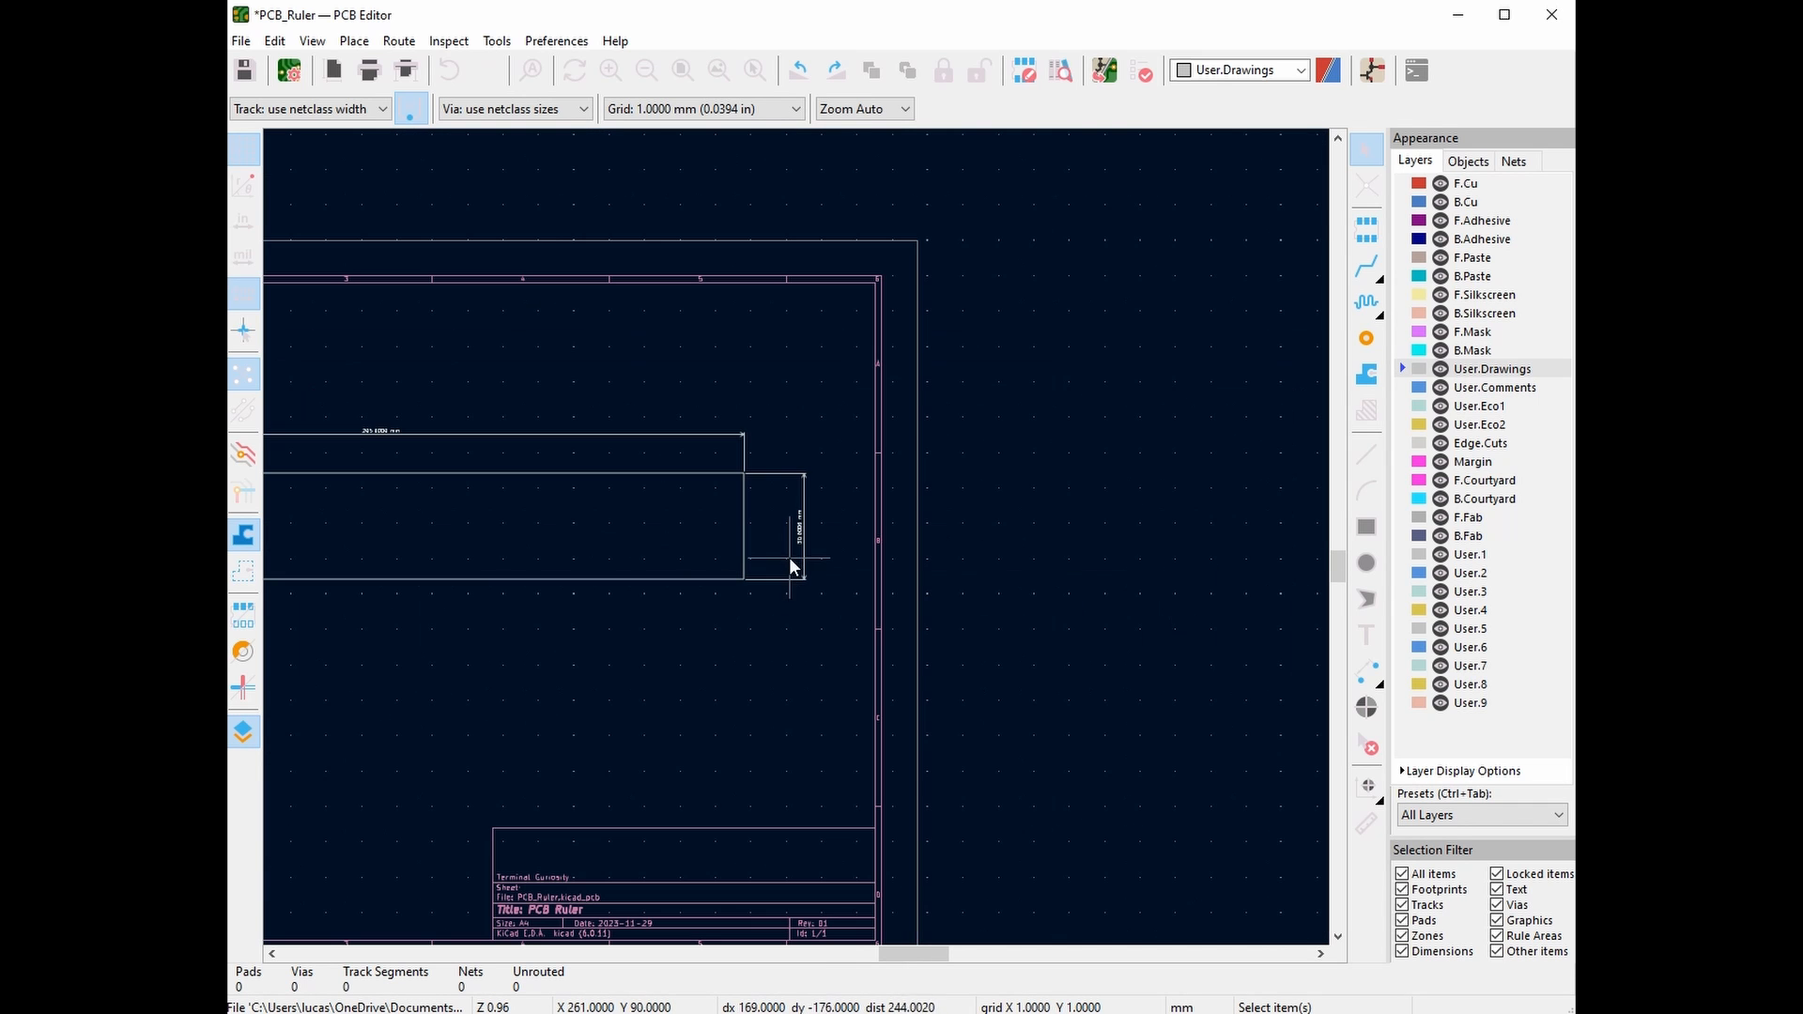
scroll(796, 534, "up", 2)
scroll(798, 531, "down", 3)
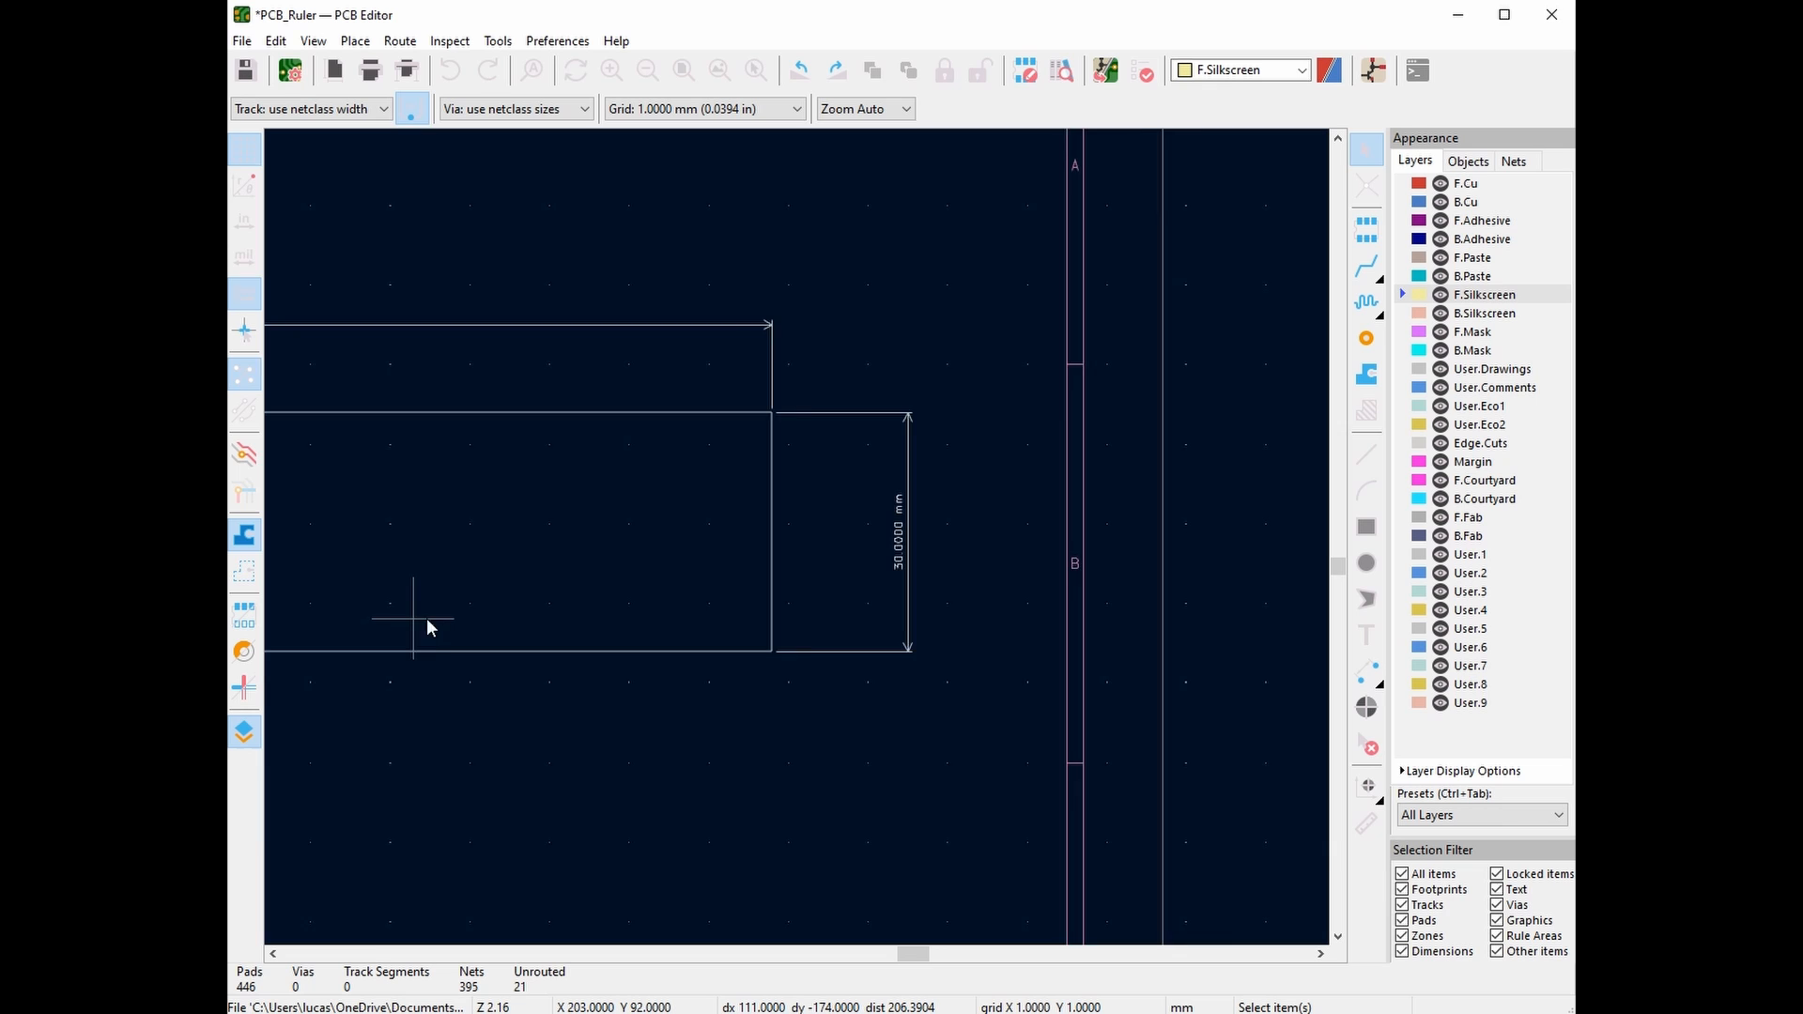
middle_click_drag(427, 624, 1056, 676)
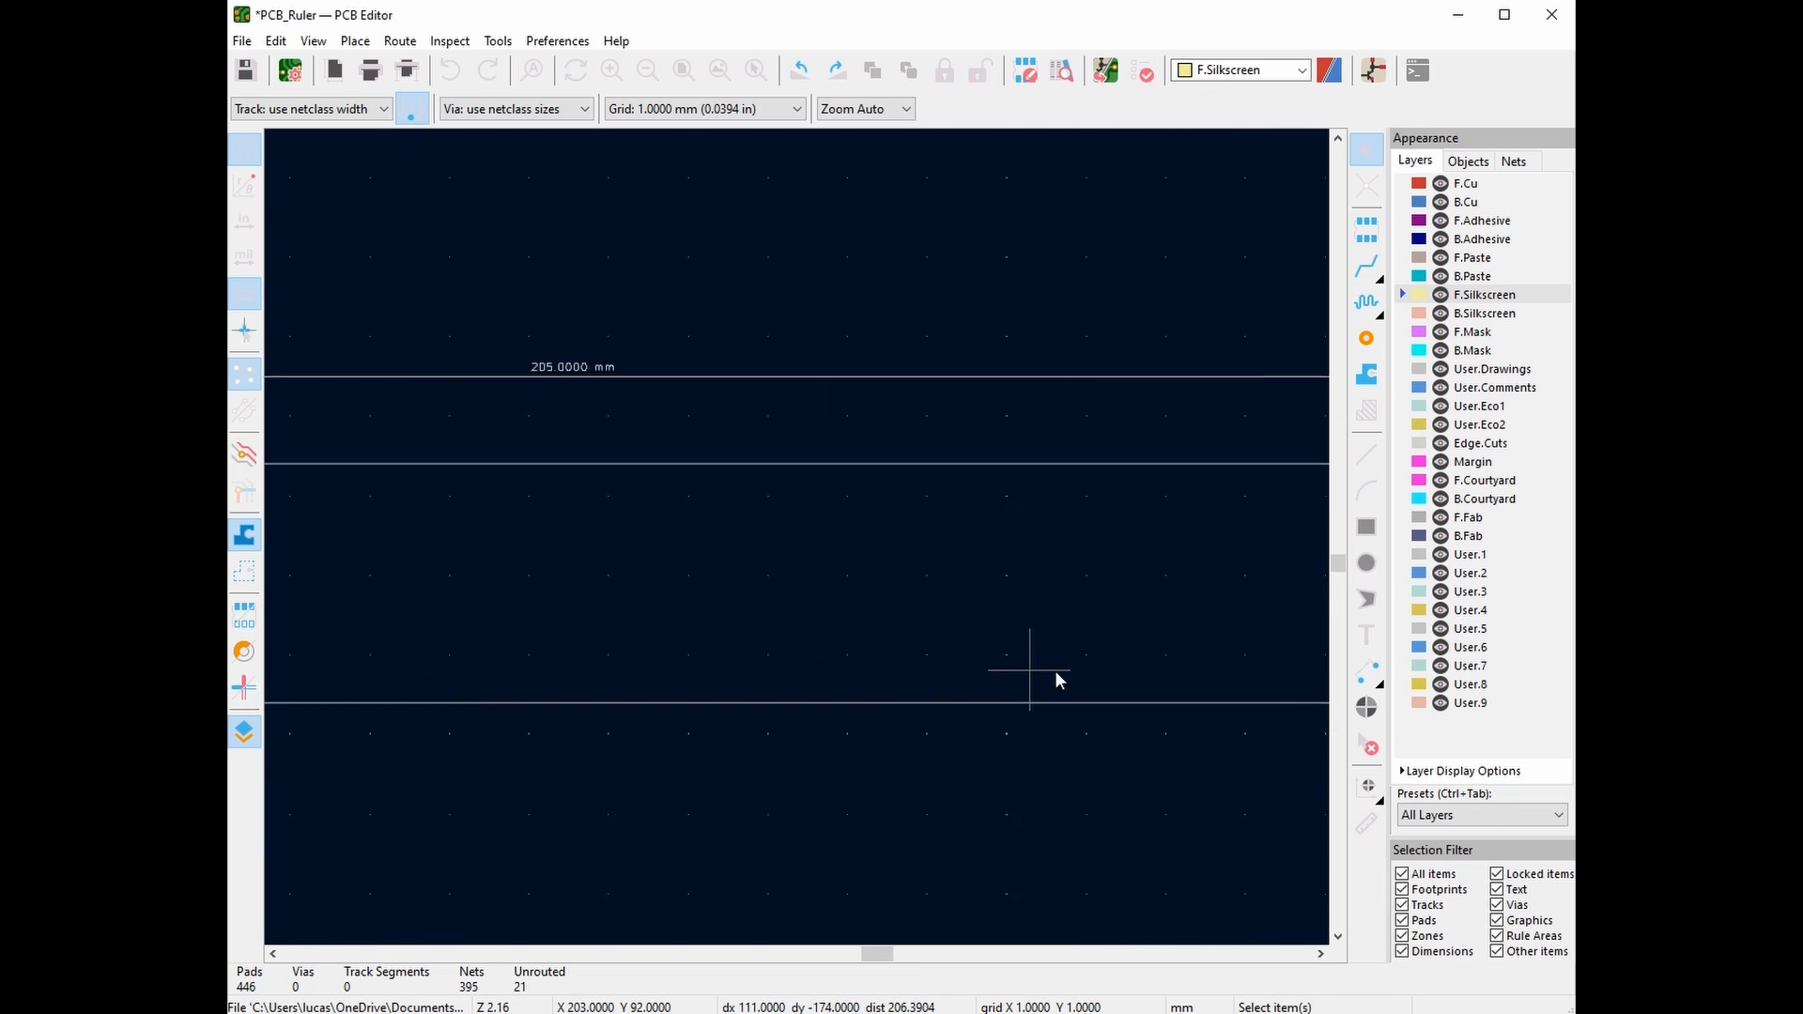
middle_click_drag(420, 573, 1047, 584)
middle_click_drag(396, 501, 568, 533)
scroll(569, 537, "up", 4)
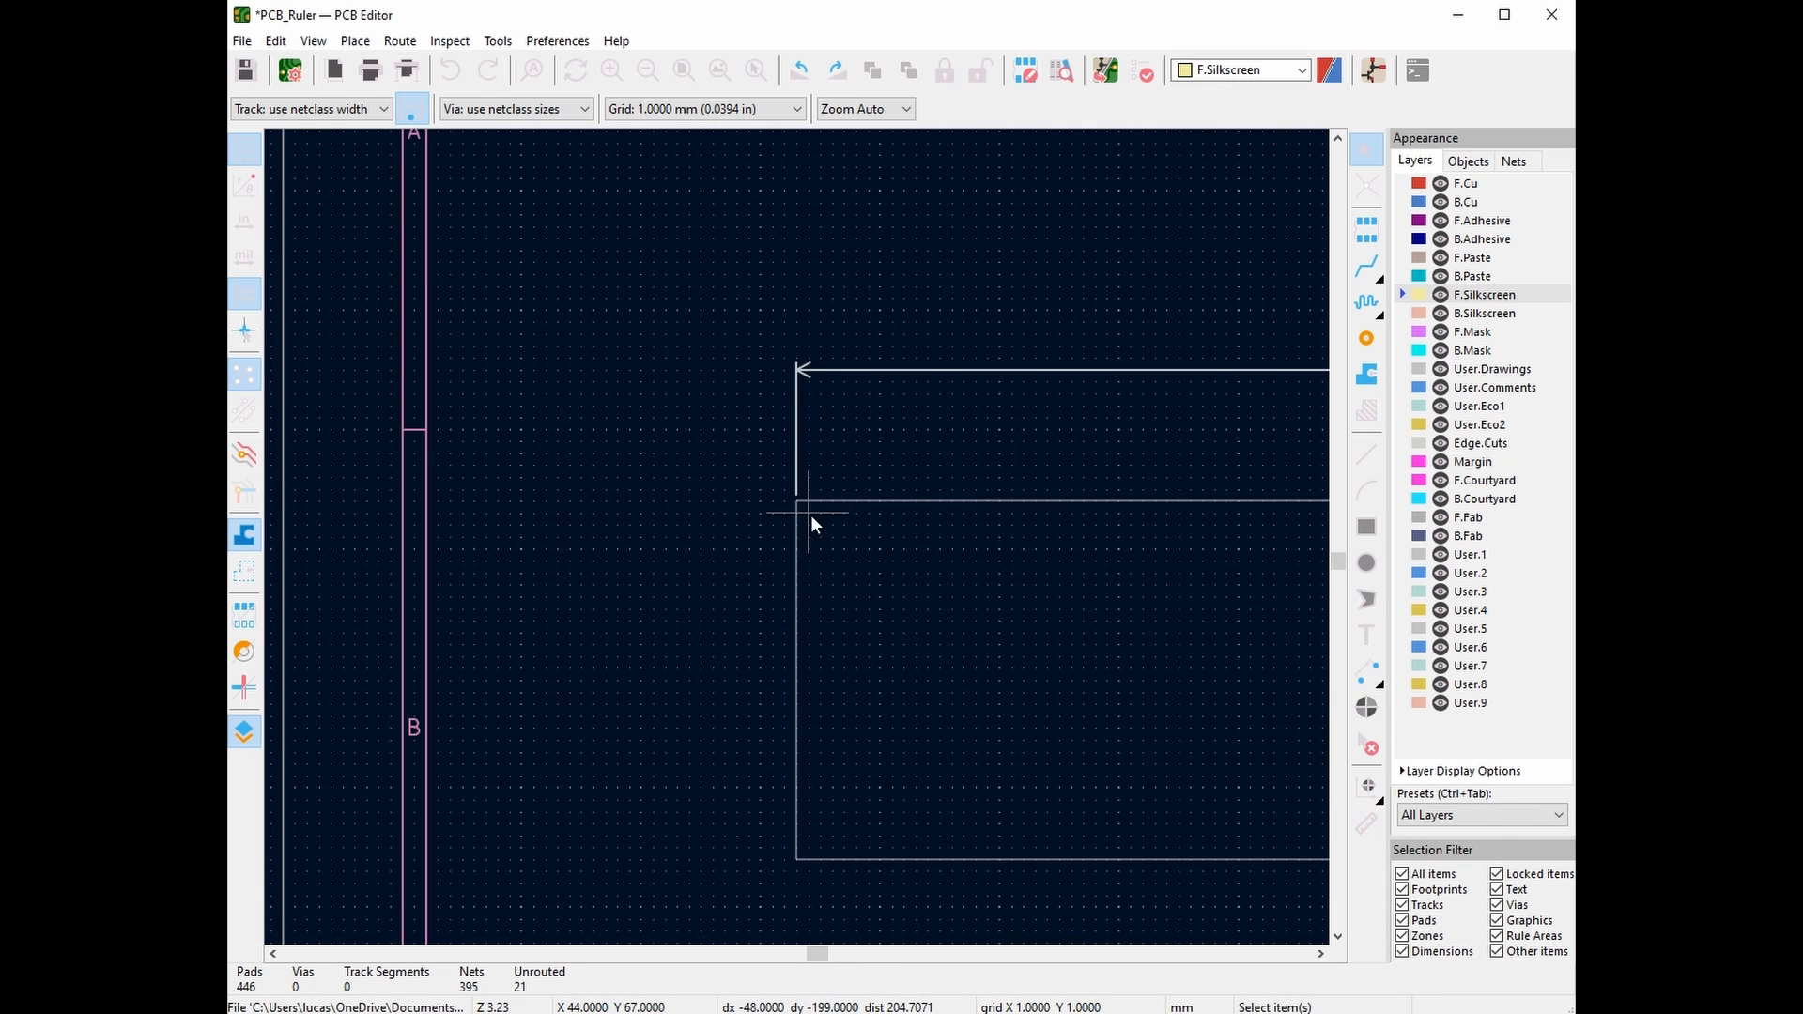
middle_click_drag(741, 507, 469, 379)
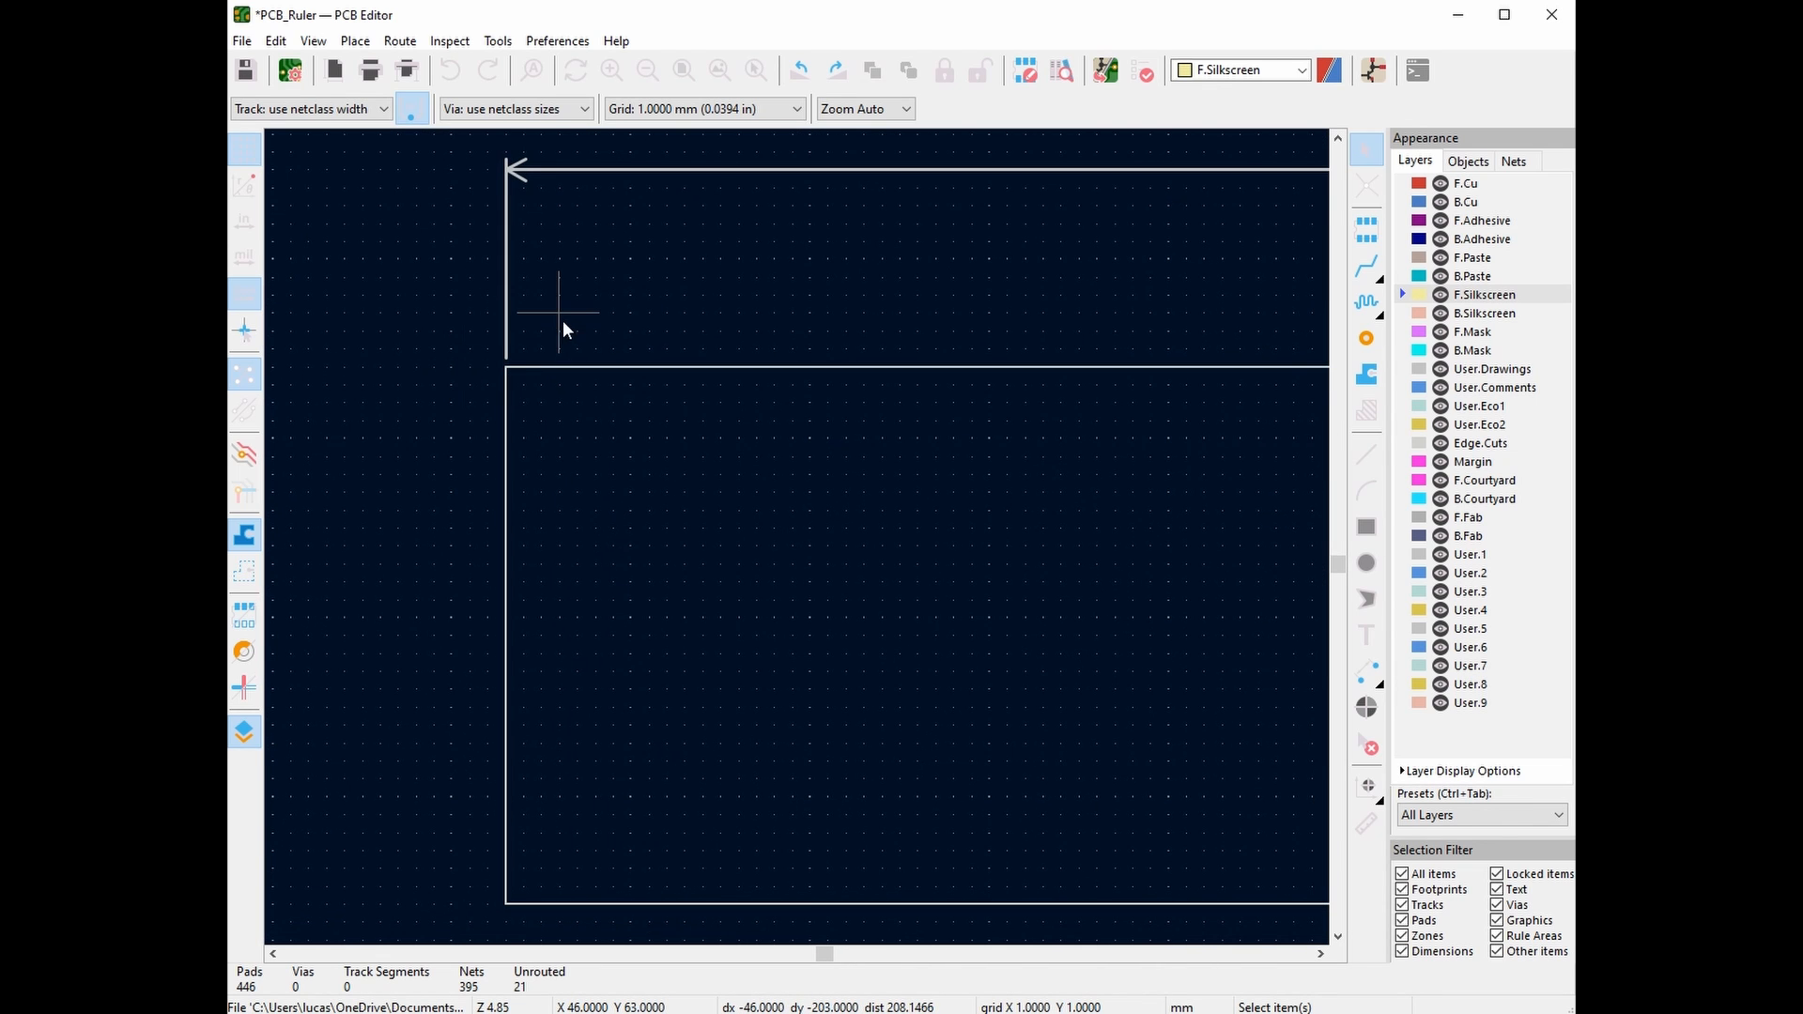
Draw a 3 mm vertical line on F.Cu ending at the outline's upper edge, 1 mm inside its left edge
left_click(1294, 72)
left_click(1238, 90)
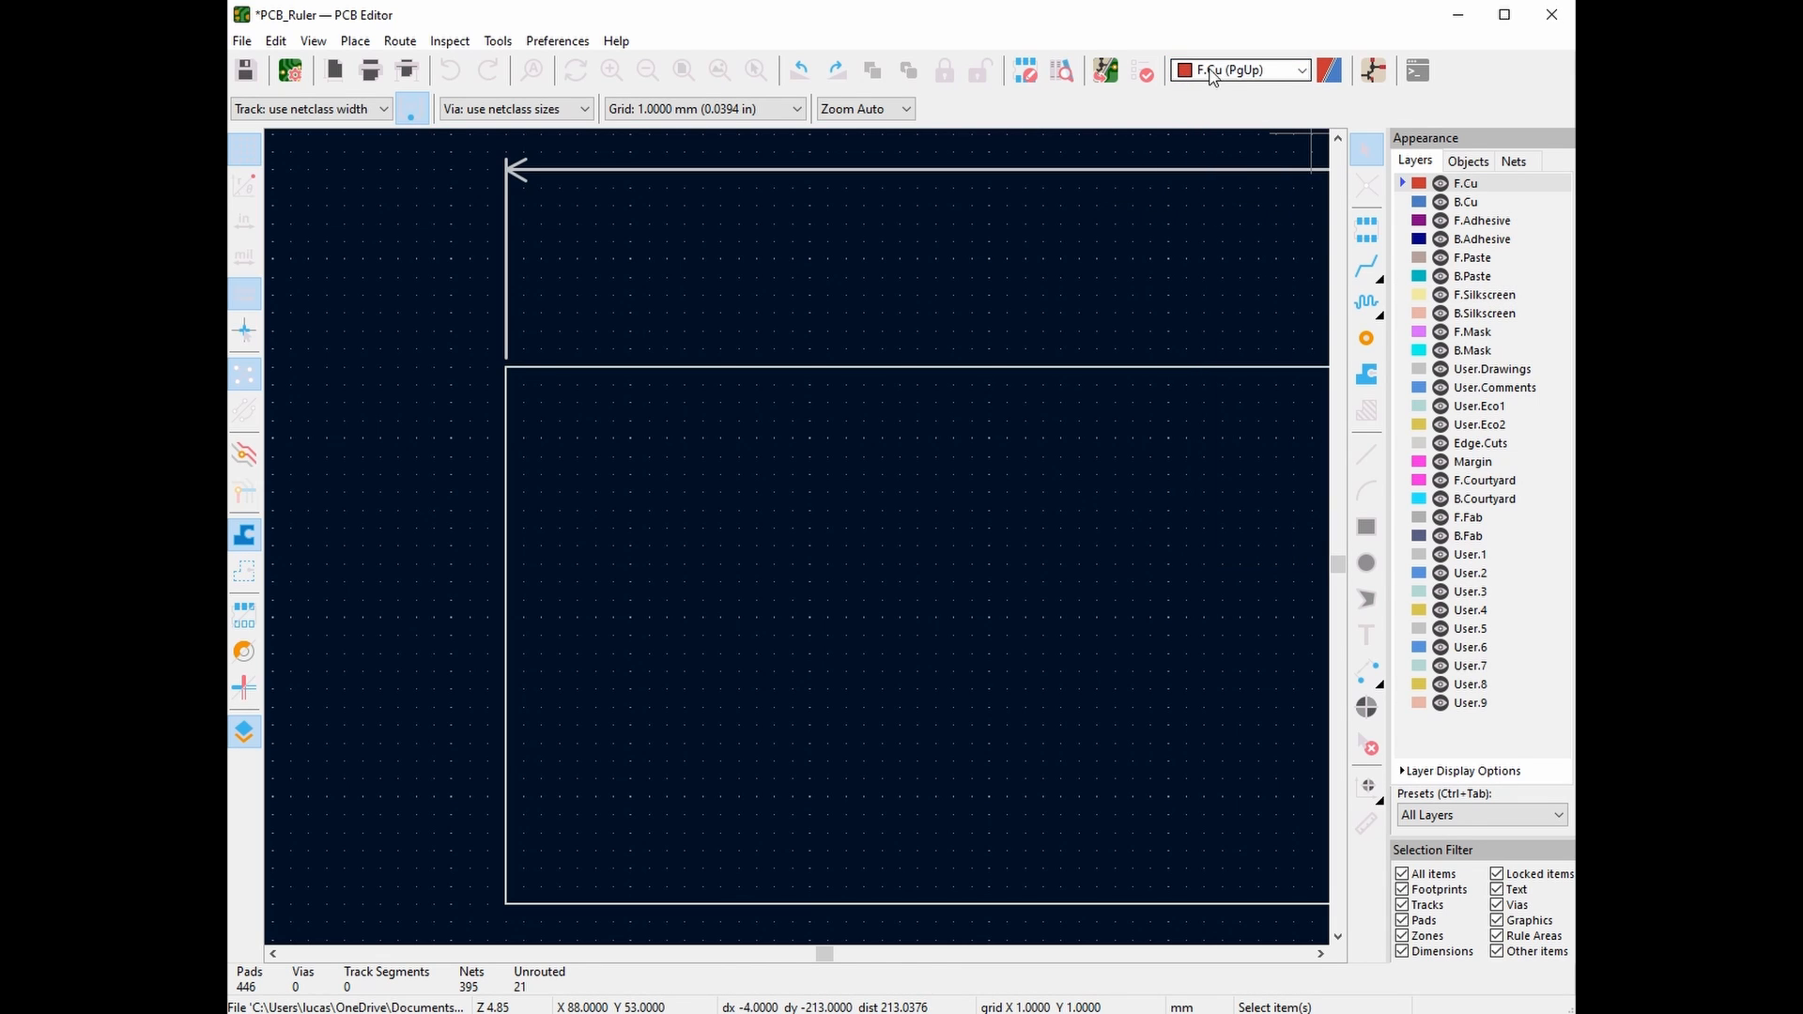
left_click(1374, 458)
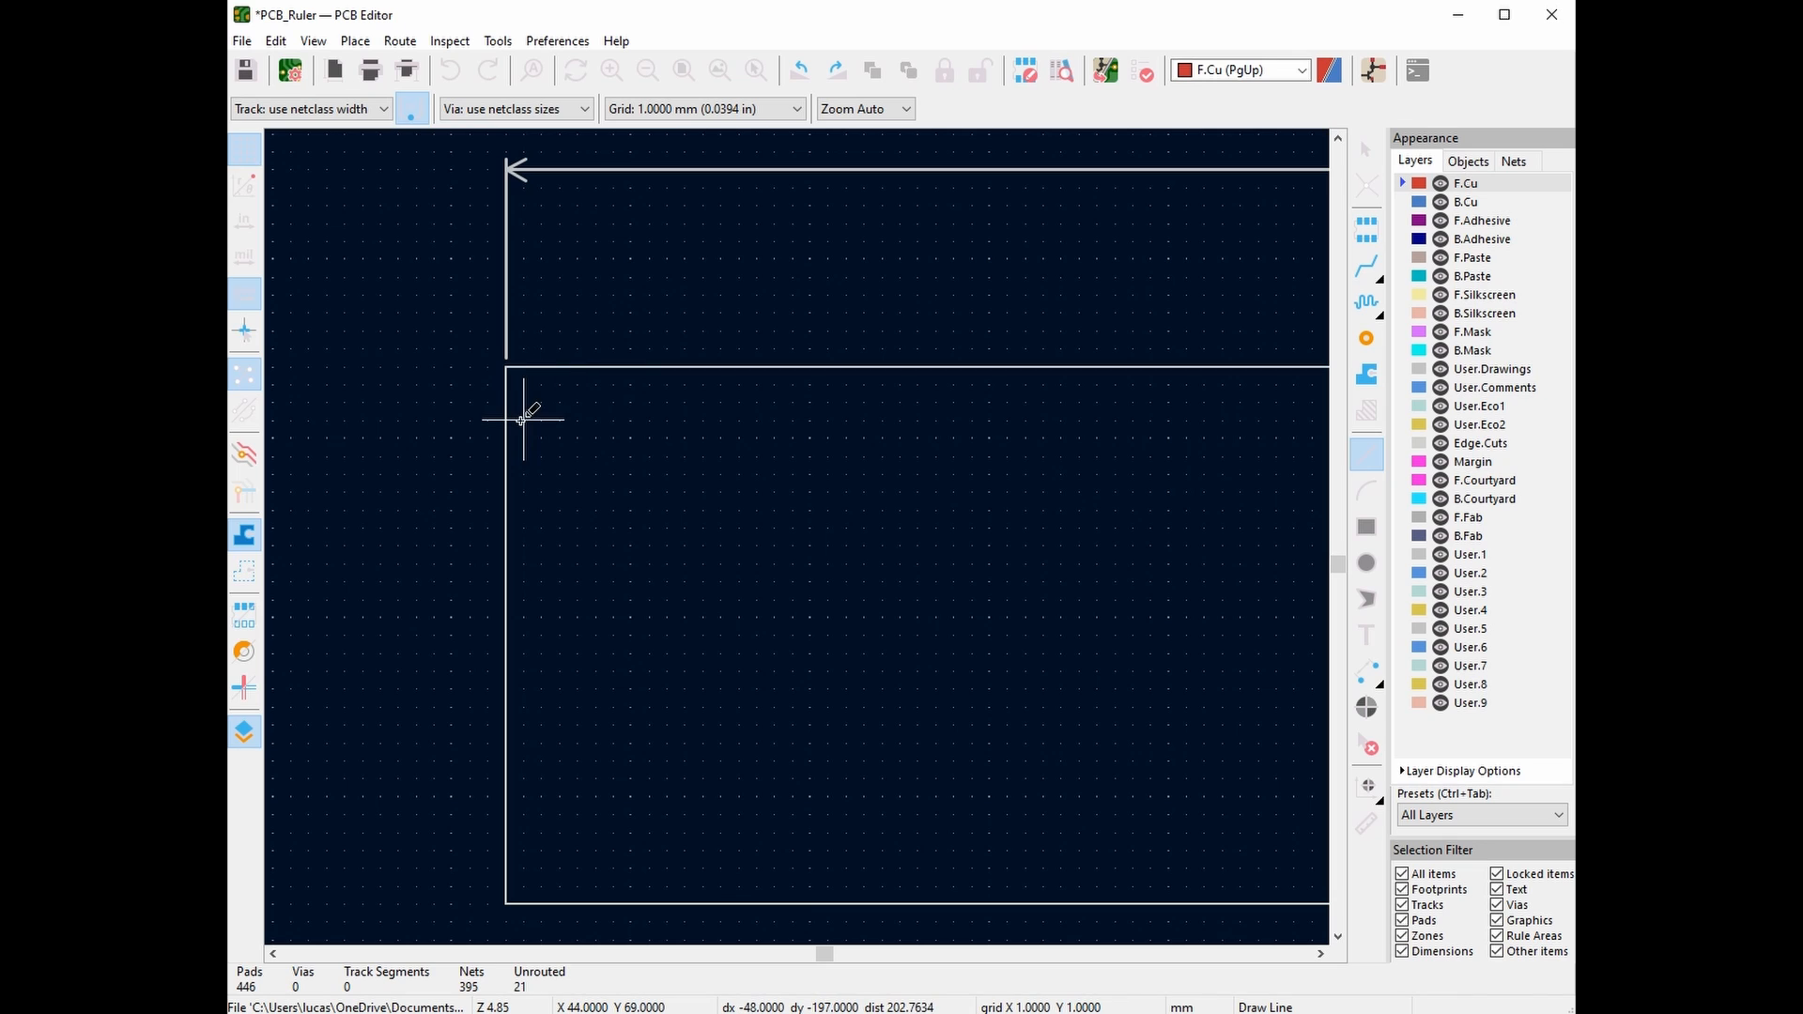
left_click(523, 420)
left_click(523, 366)
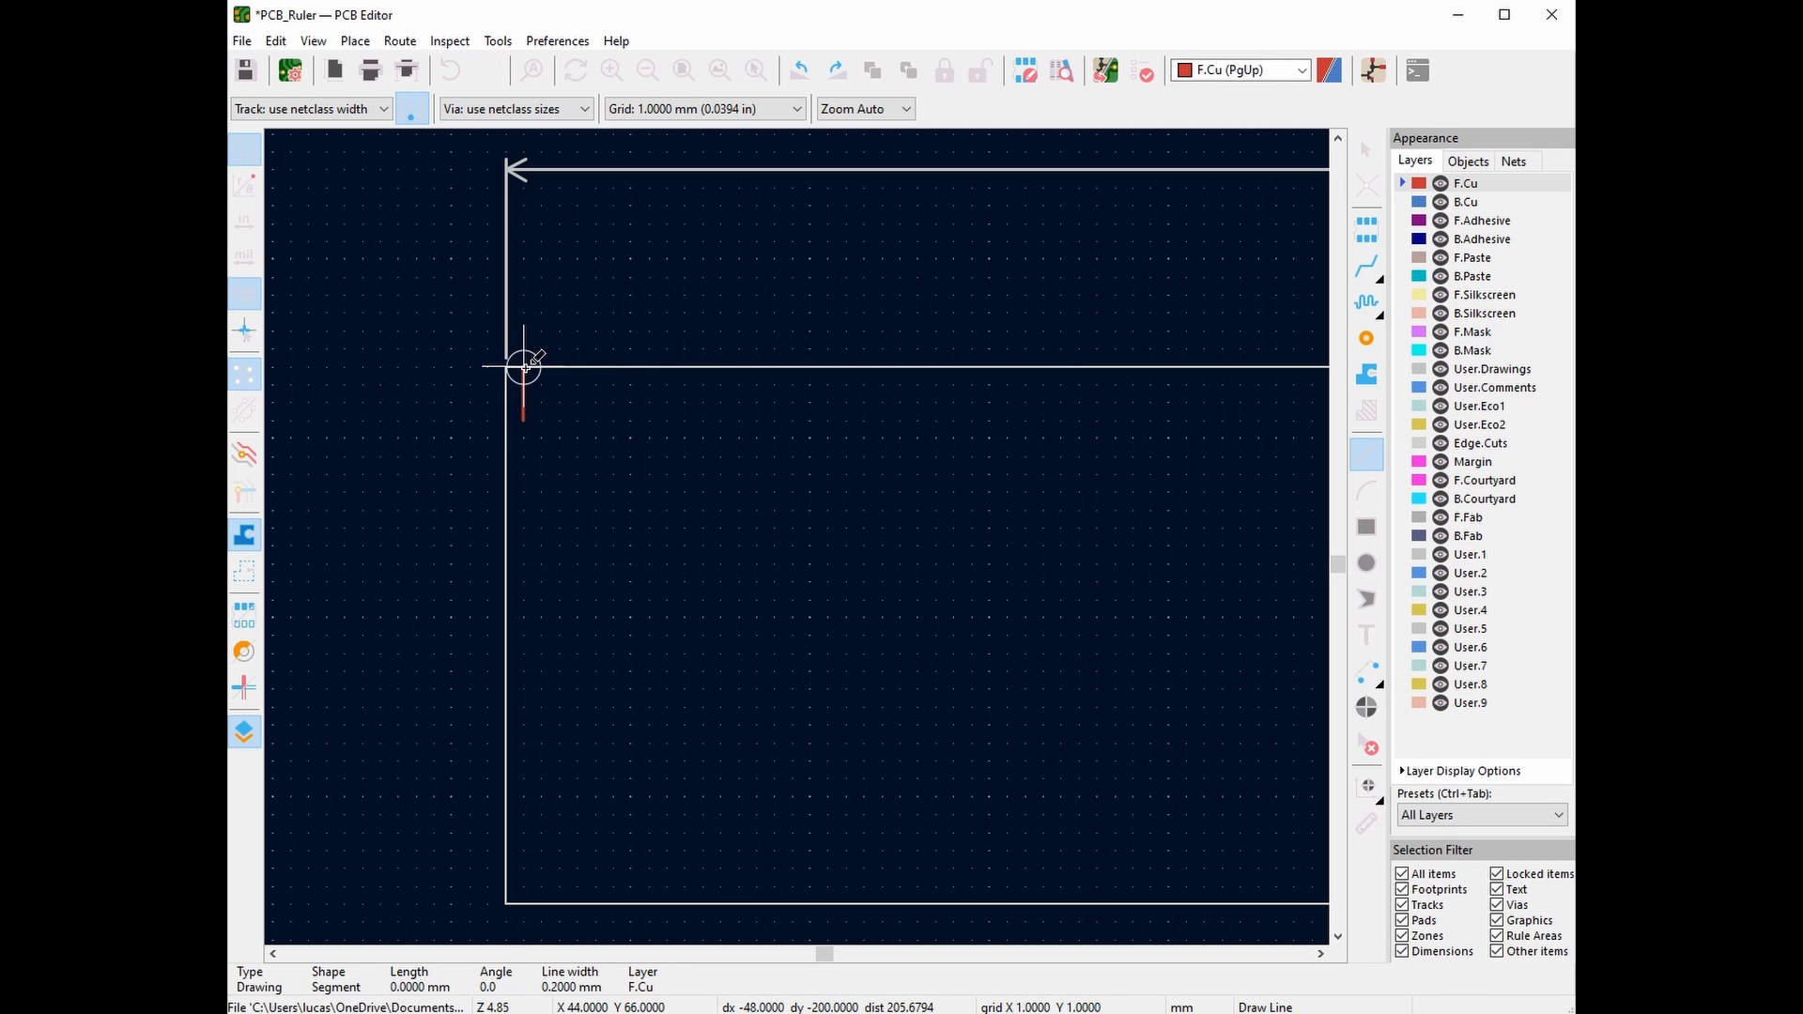
right_click(584, 291)
left_click(641, 306)
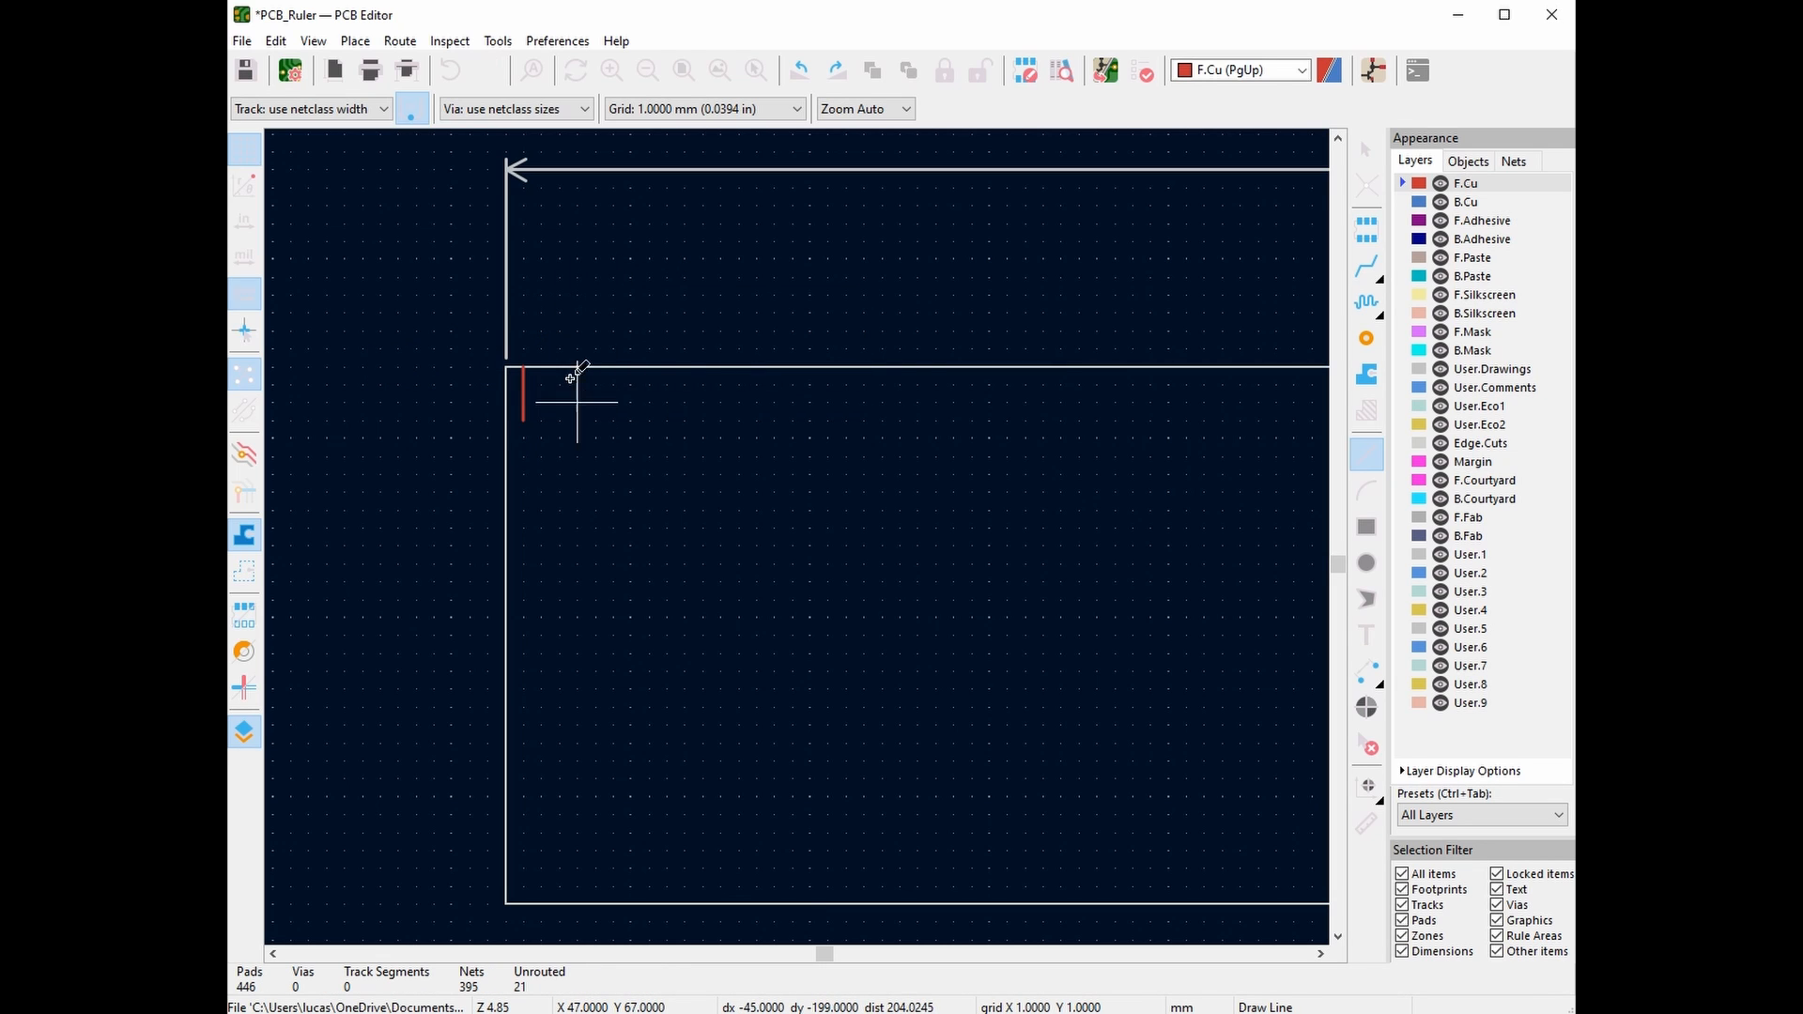
right_click(597, 298)
left_click(615, 318)
Copy the 3 mm tick line and paste five copies to its right at 1 mm spacing along the upper edge
scroll(516, 403, "up", 1)
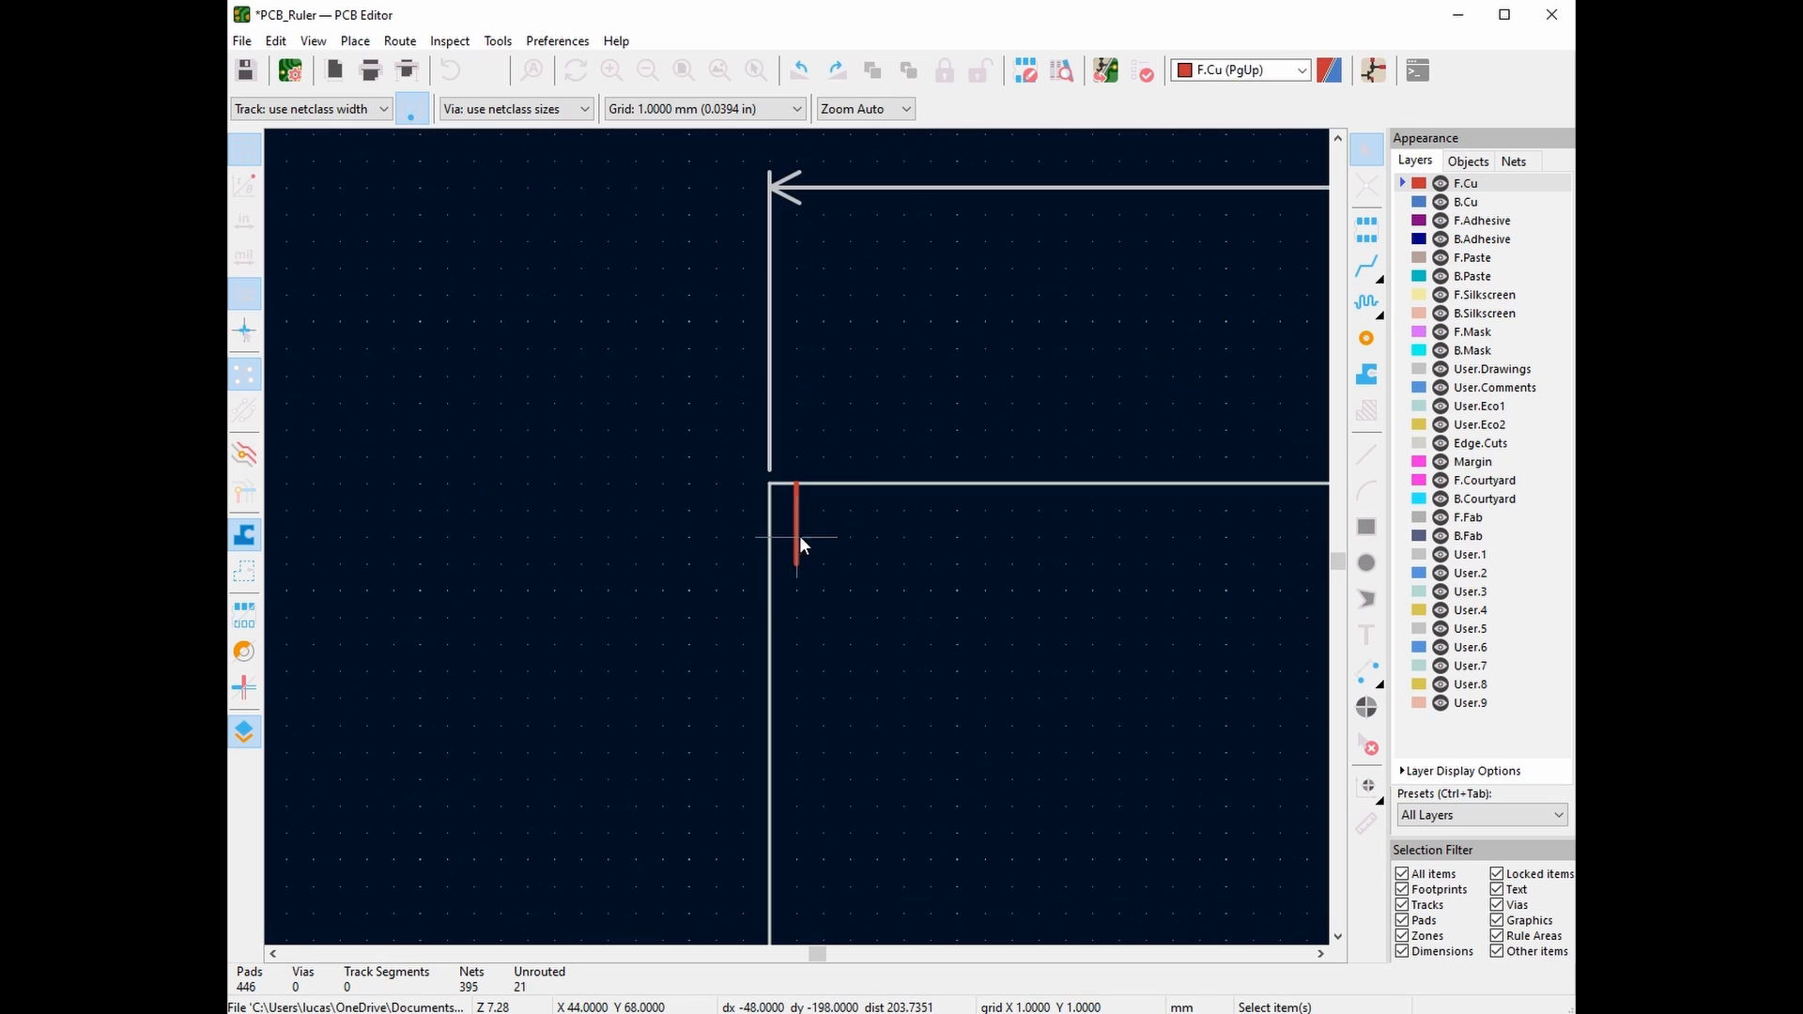
middle_click_drag(731, 305, 707, 298)
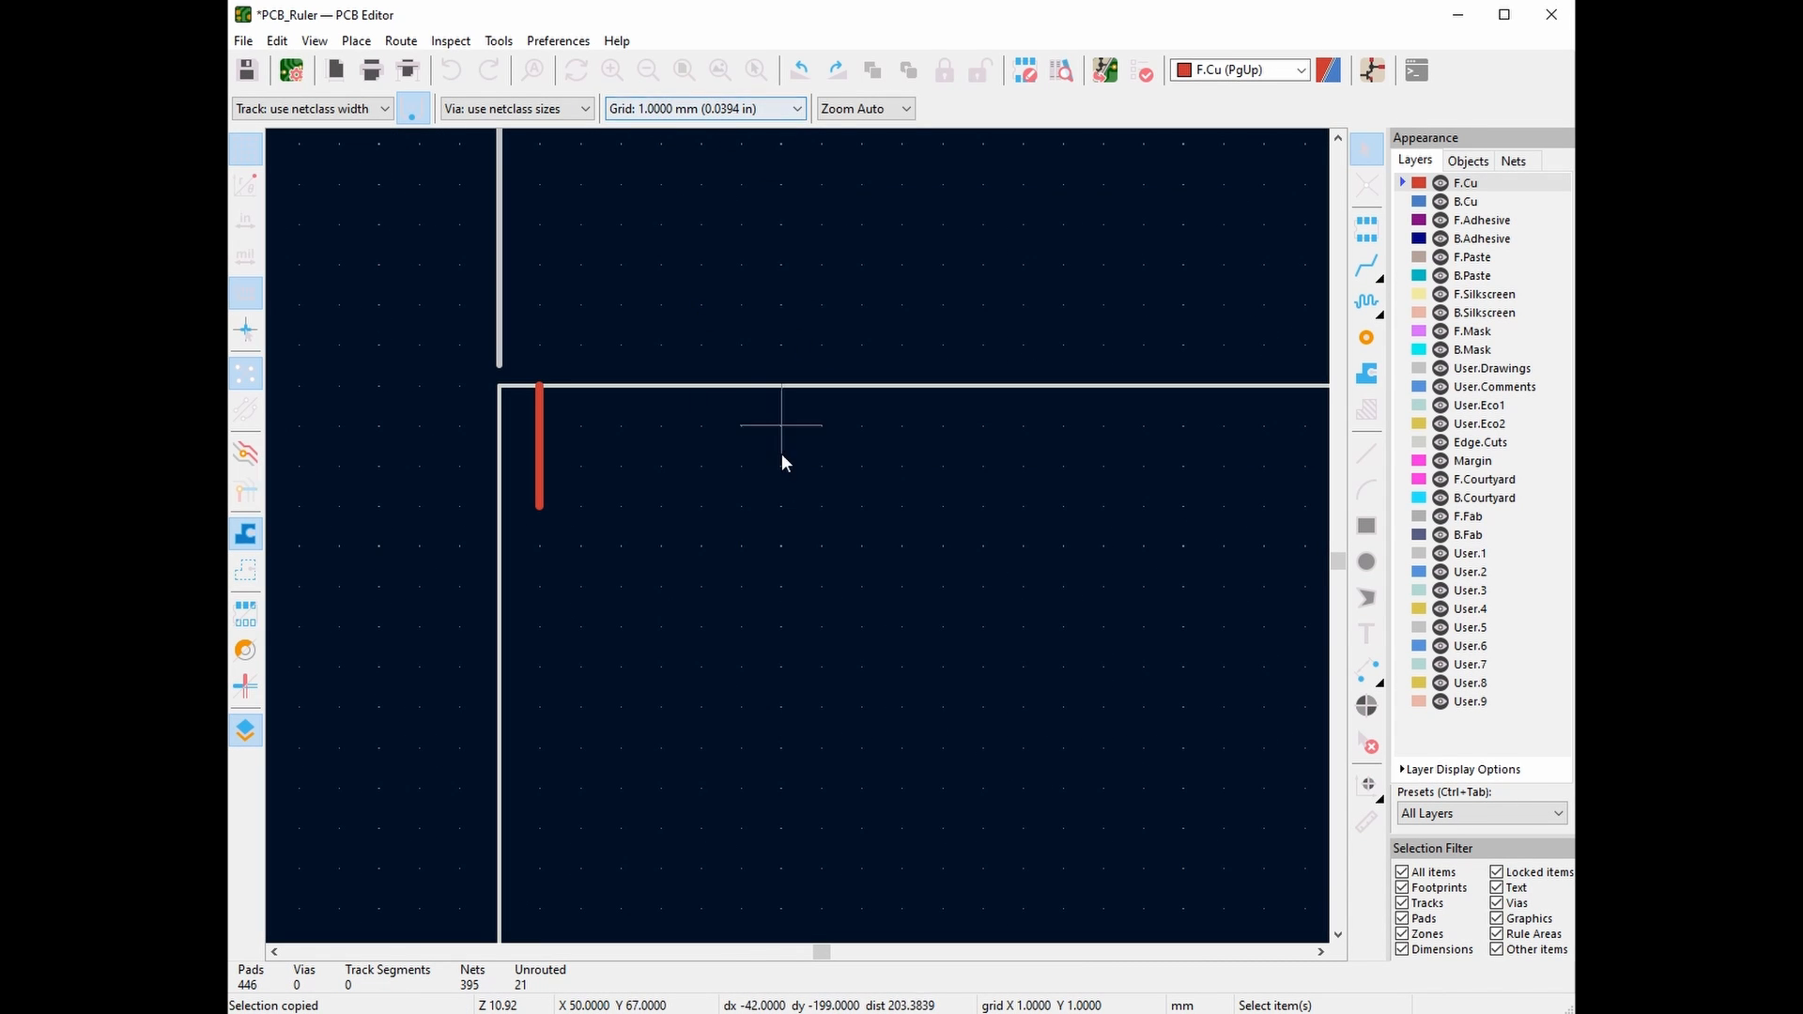
left_click(539, 506)
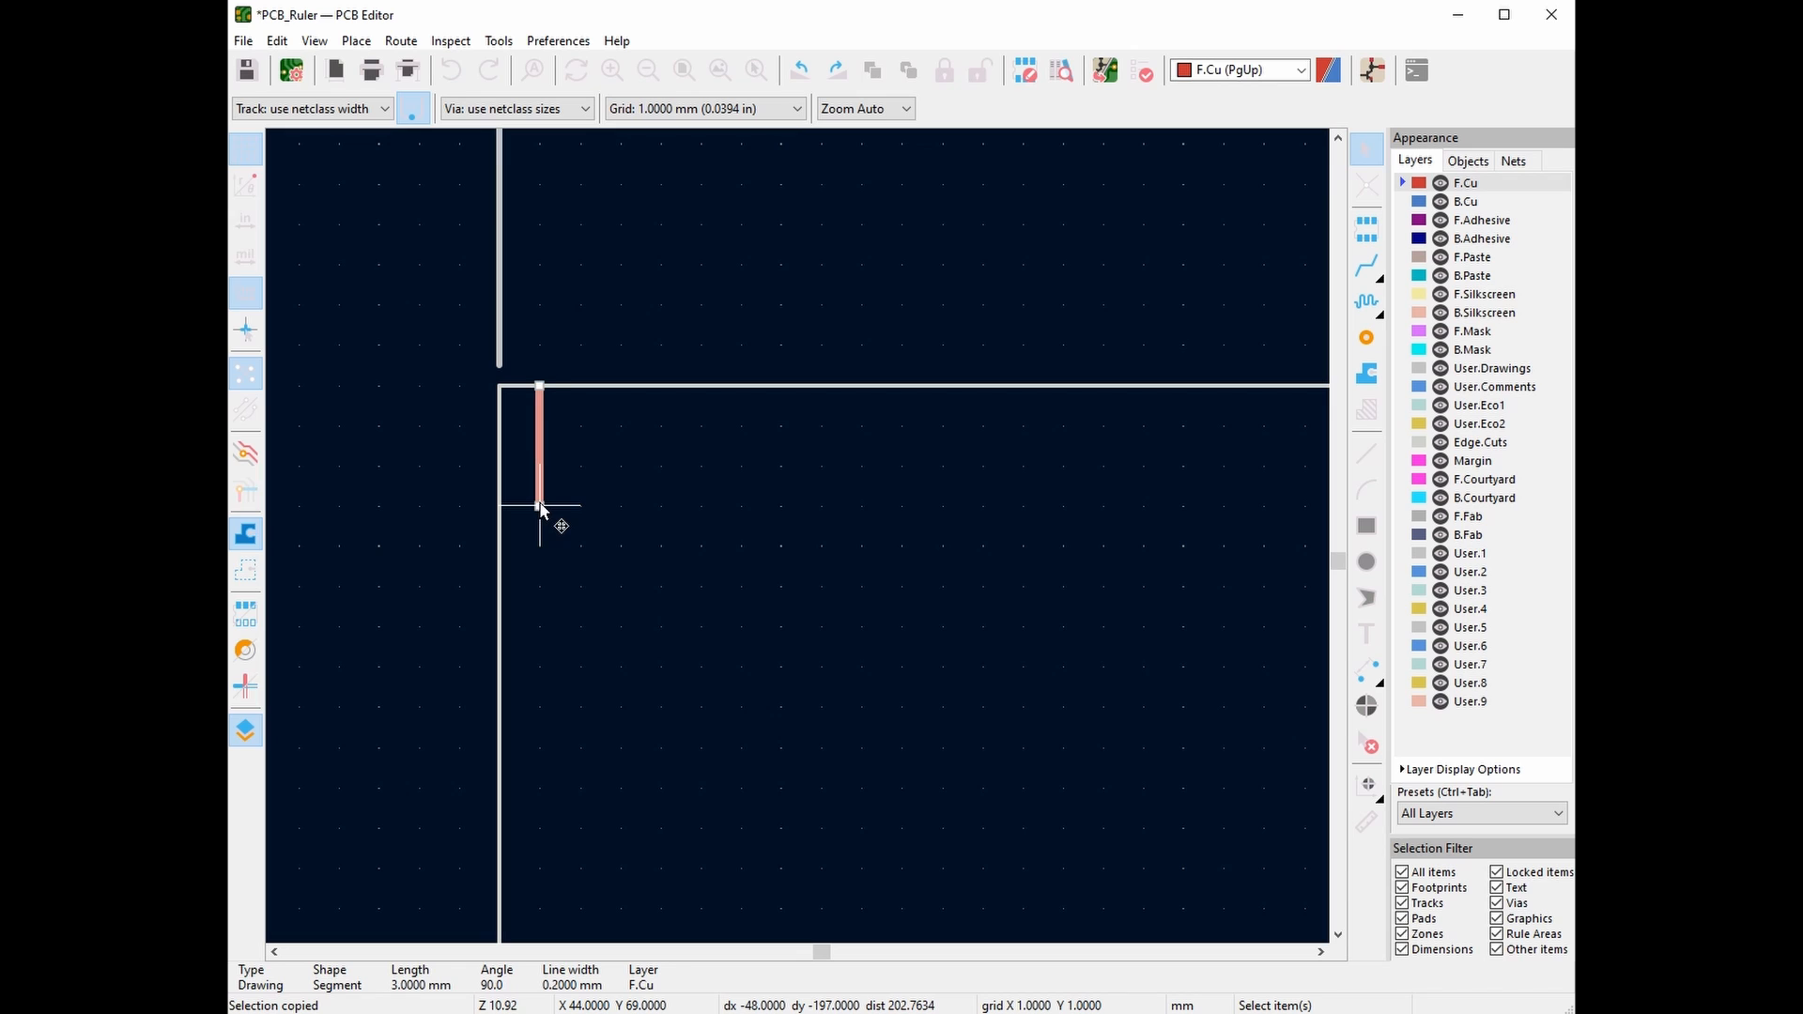
key("ctrl+v")
left_click(581, 508)
key("ctrl+v")
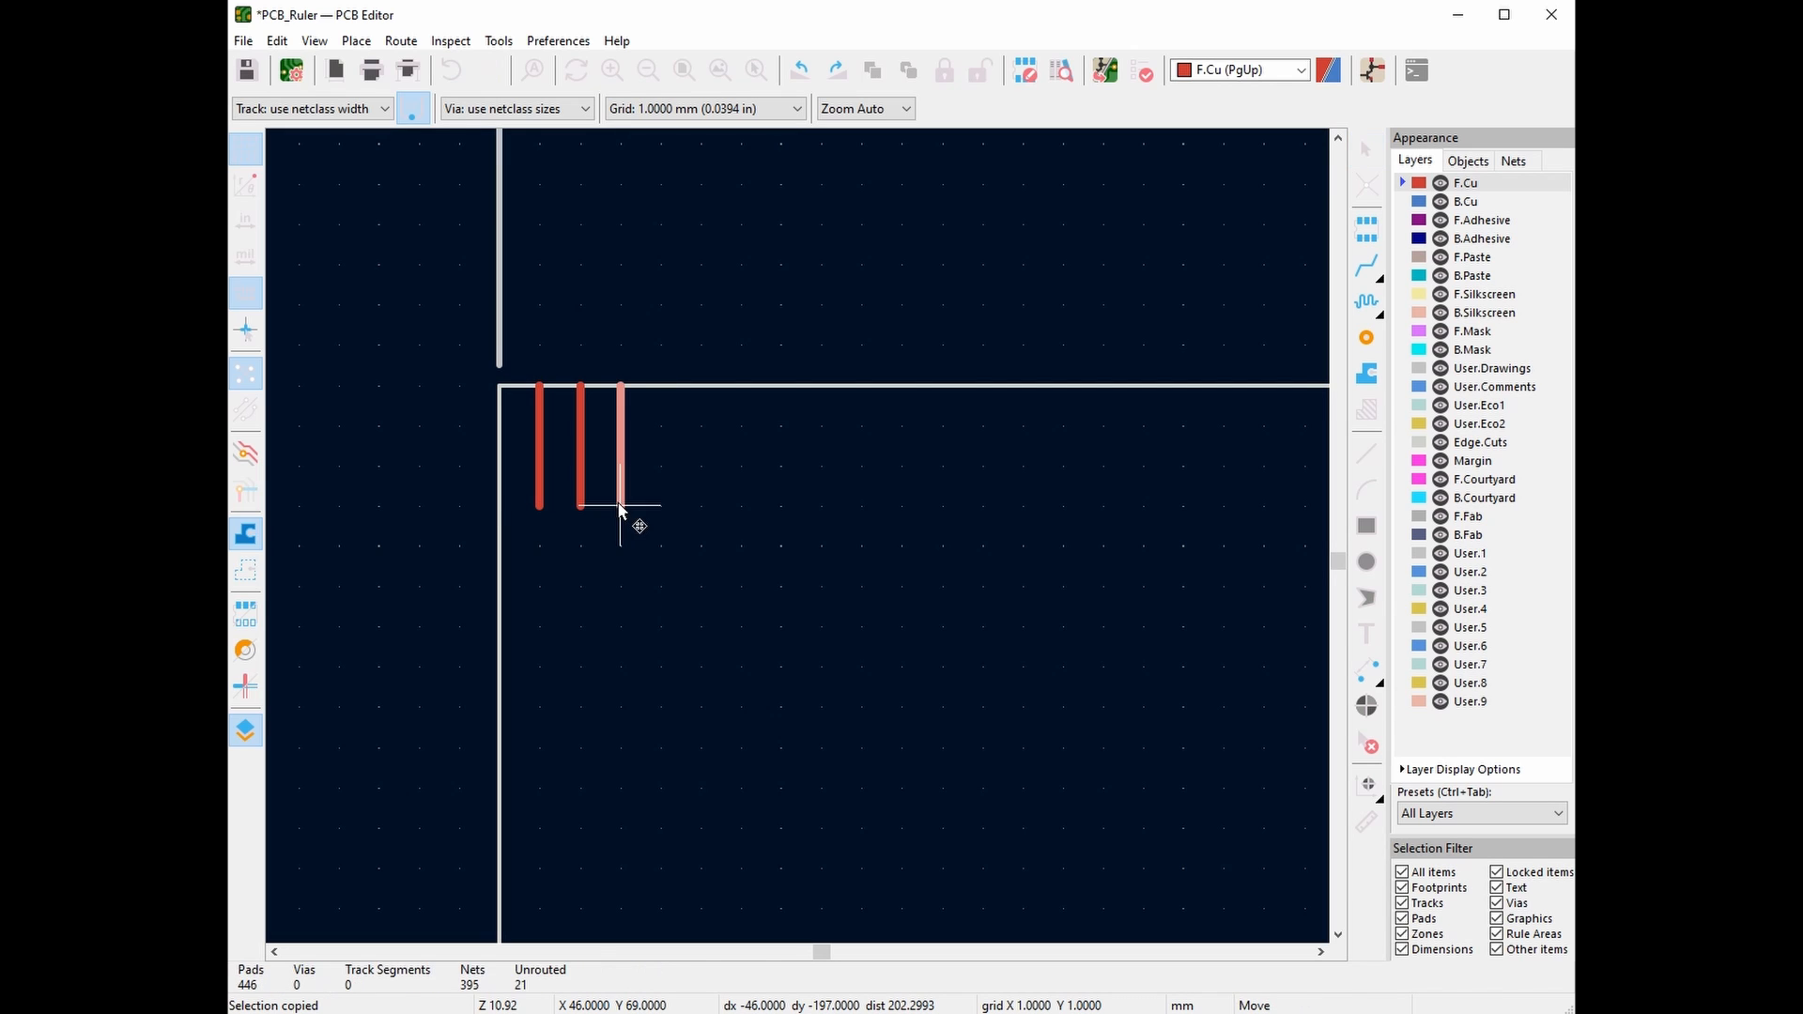
left_click(621, 508)
key("ctrl+v")
left_click(661, 508)
key("ctrl+v")
left_click(701, 508)
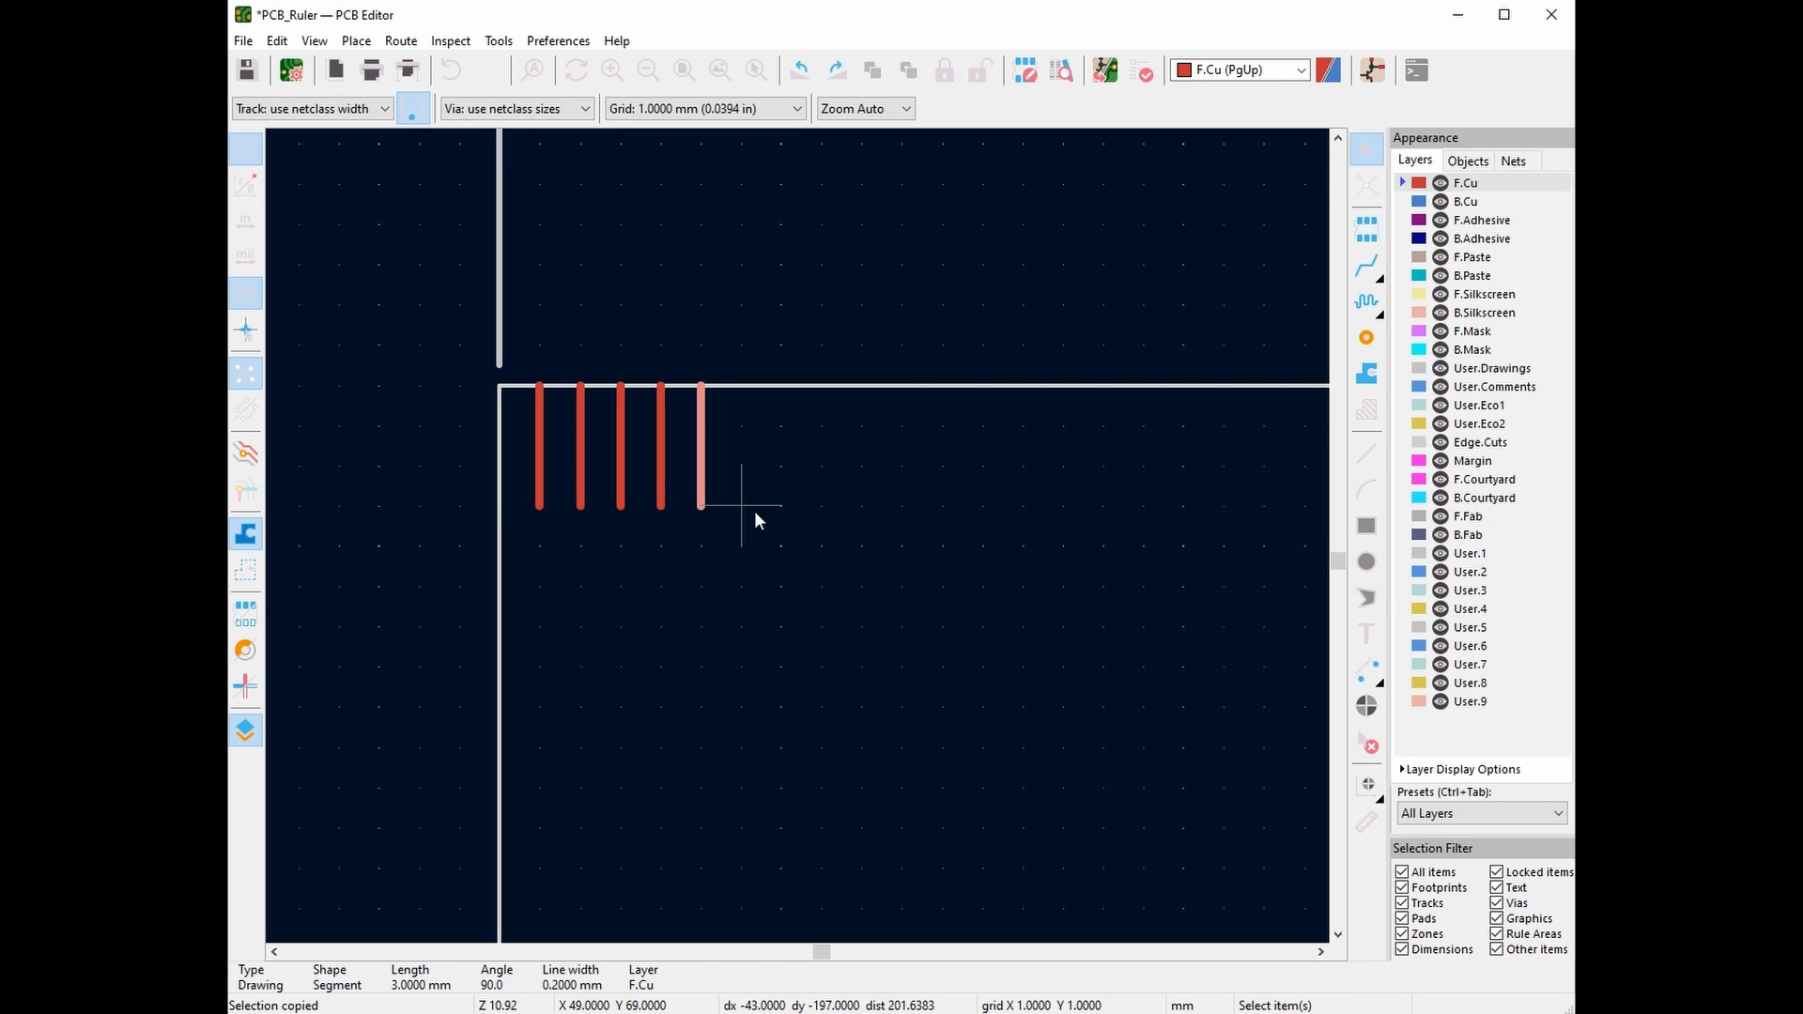
key("ctrl+v")
left_click(741, 508)
key("Escape")
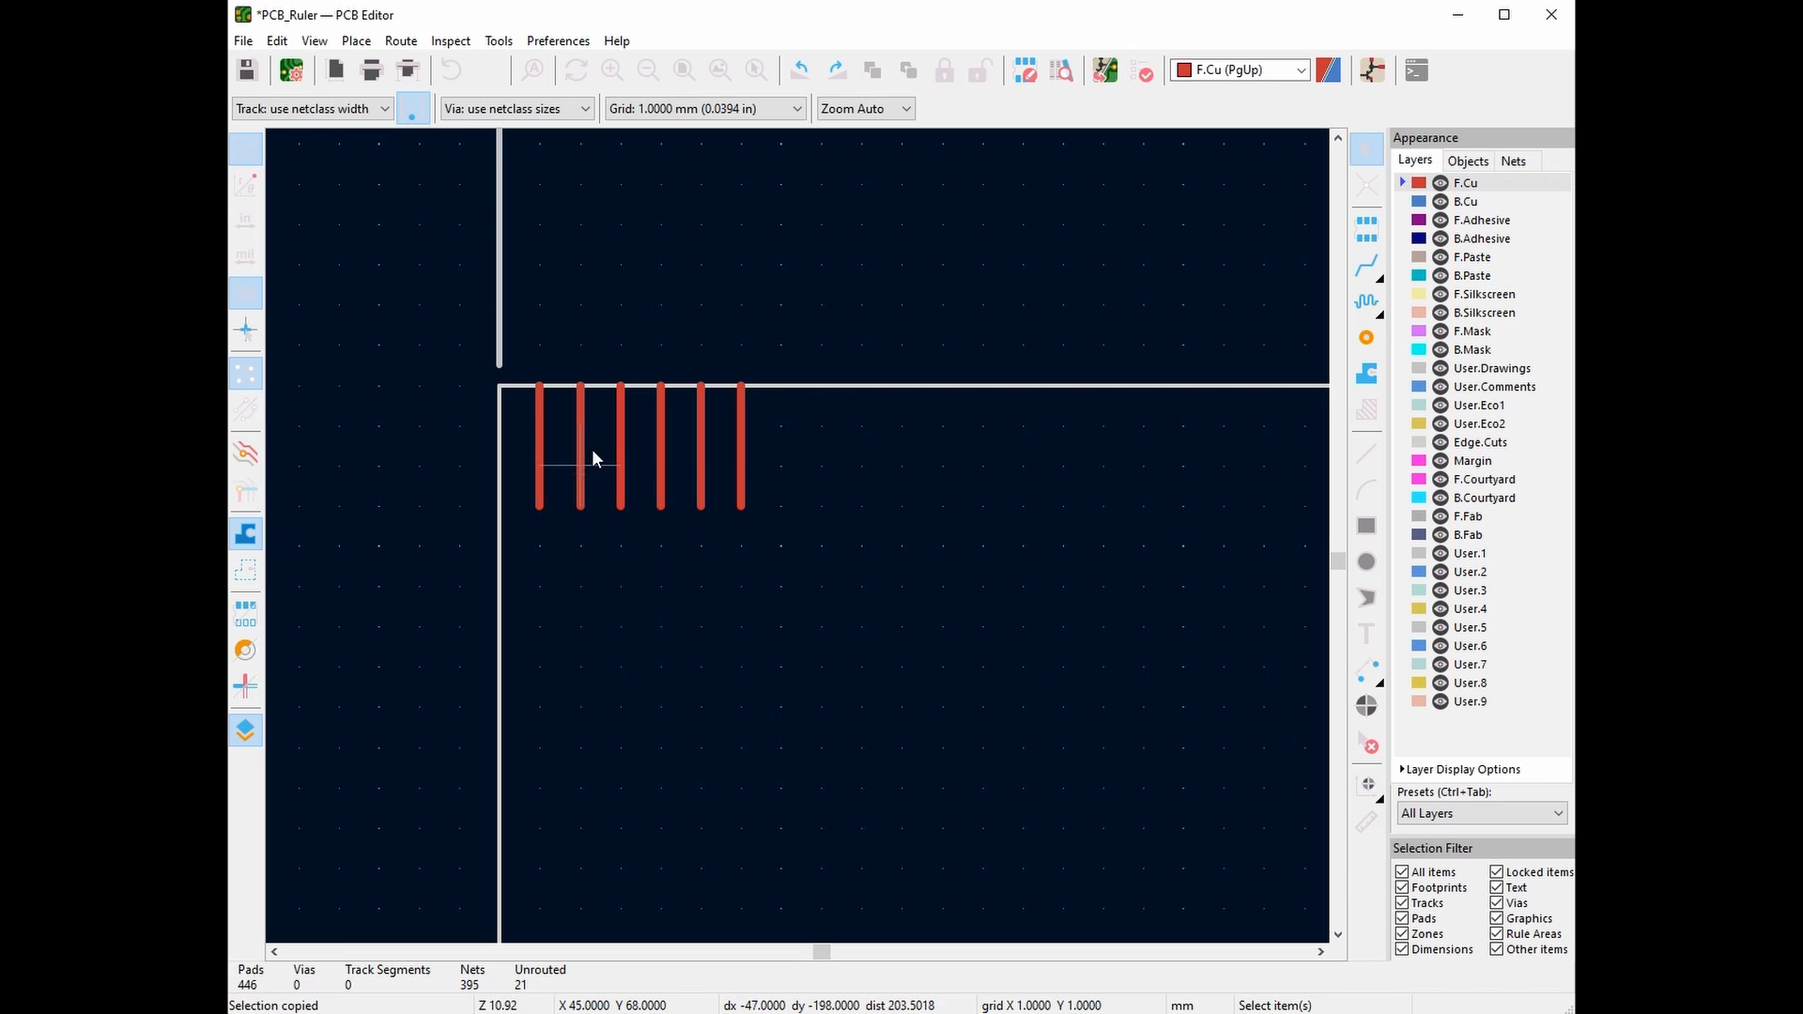
Shorten the second to fifth tick lines to 1 mm by moving their lower ends up
left_click(580, 507)
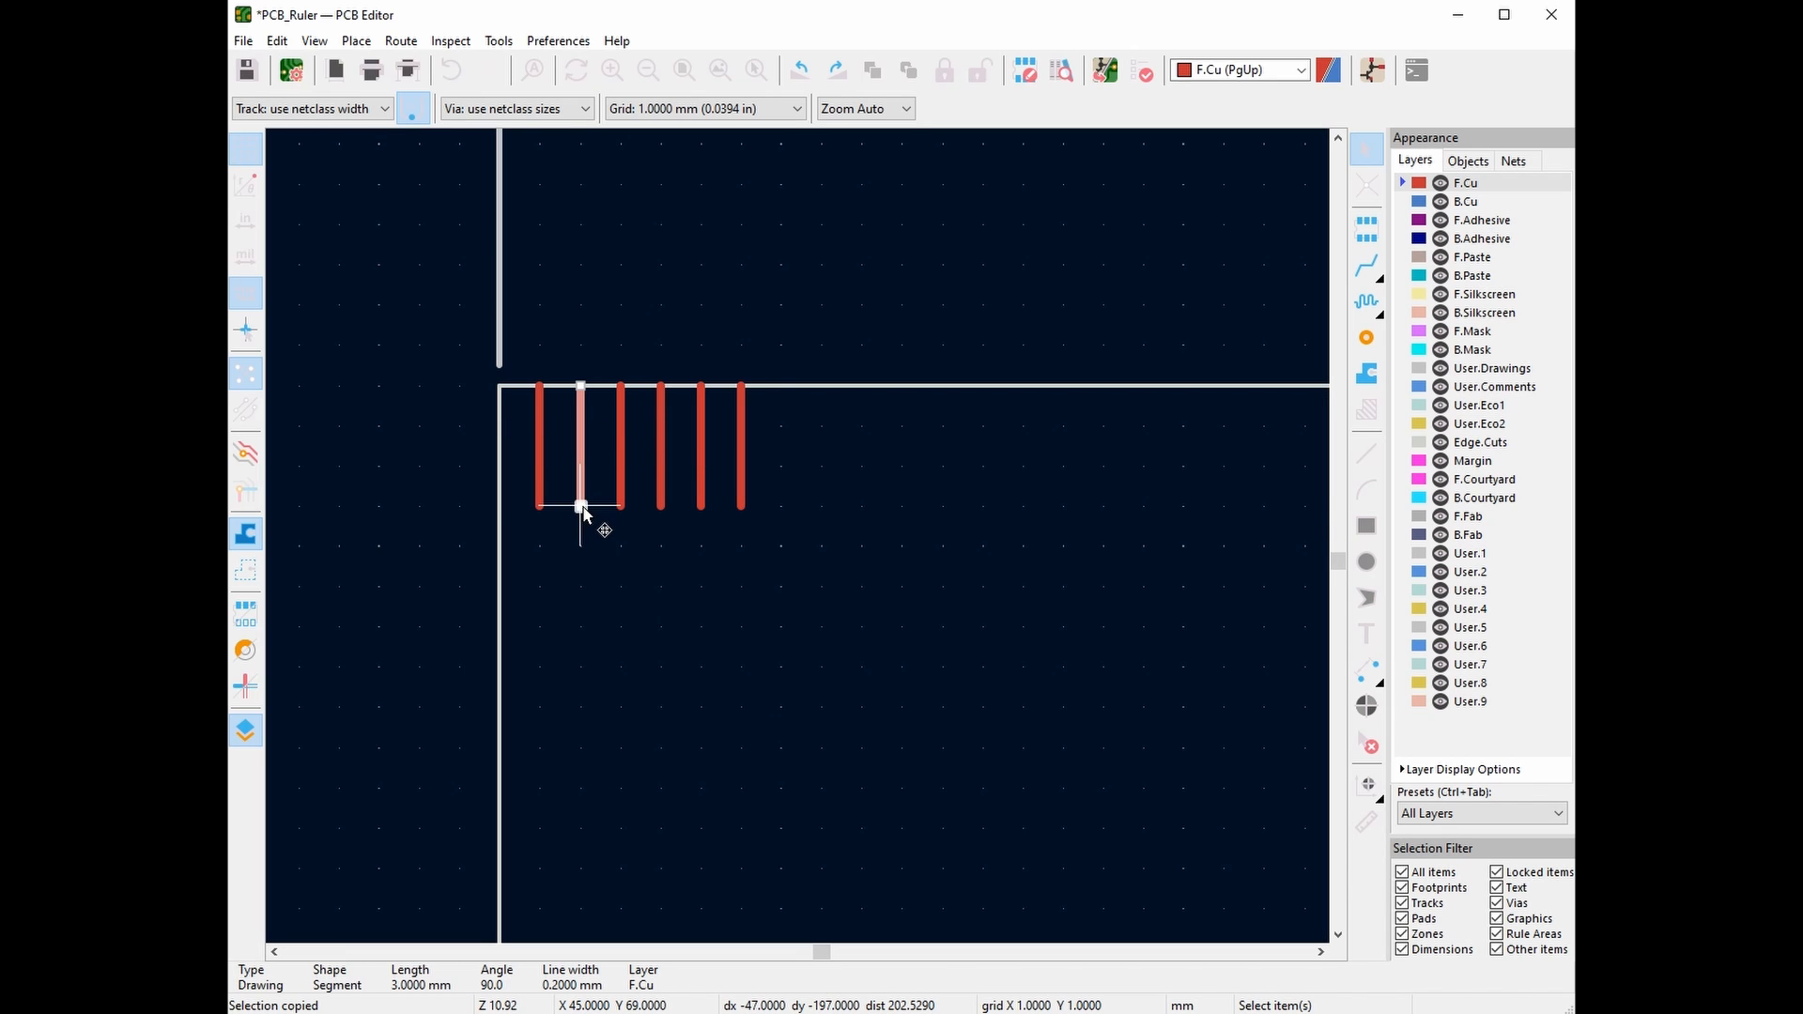
left_click_drag(580, 508, 580, 427)
key("Escape")
left_click(622, 505)
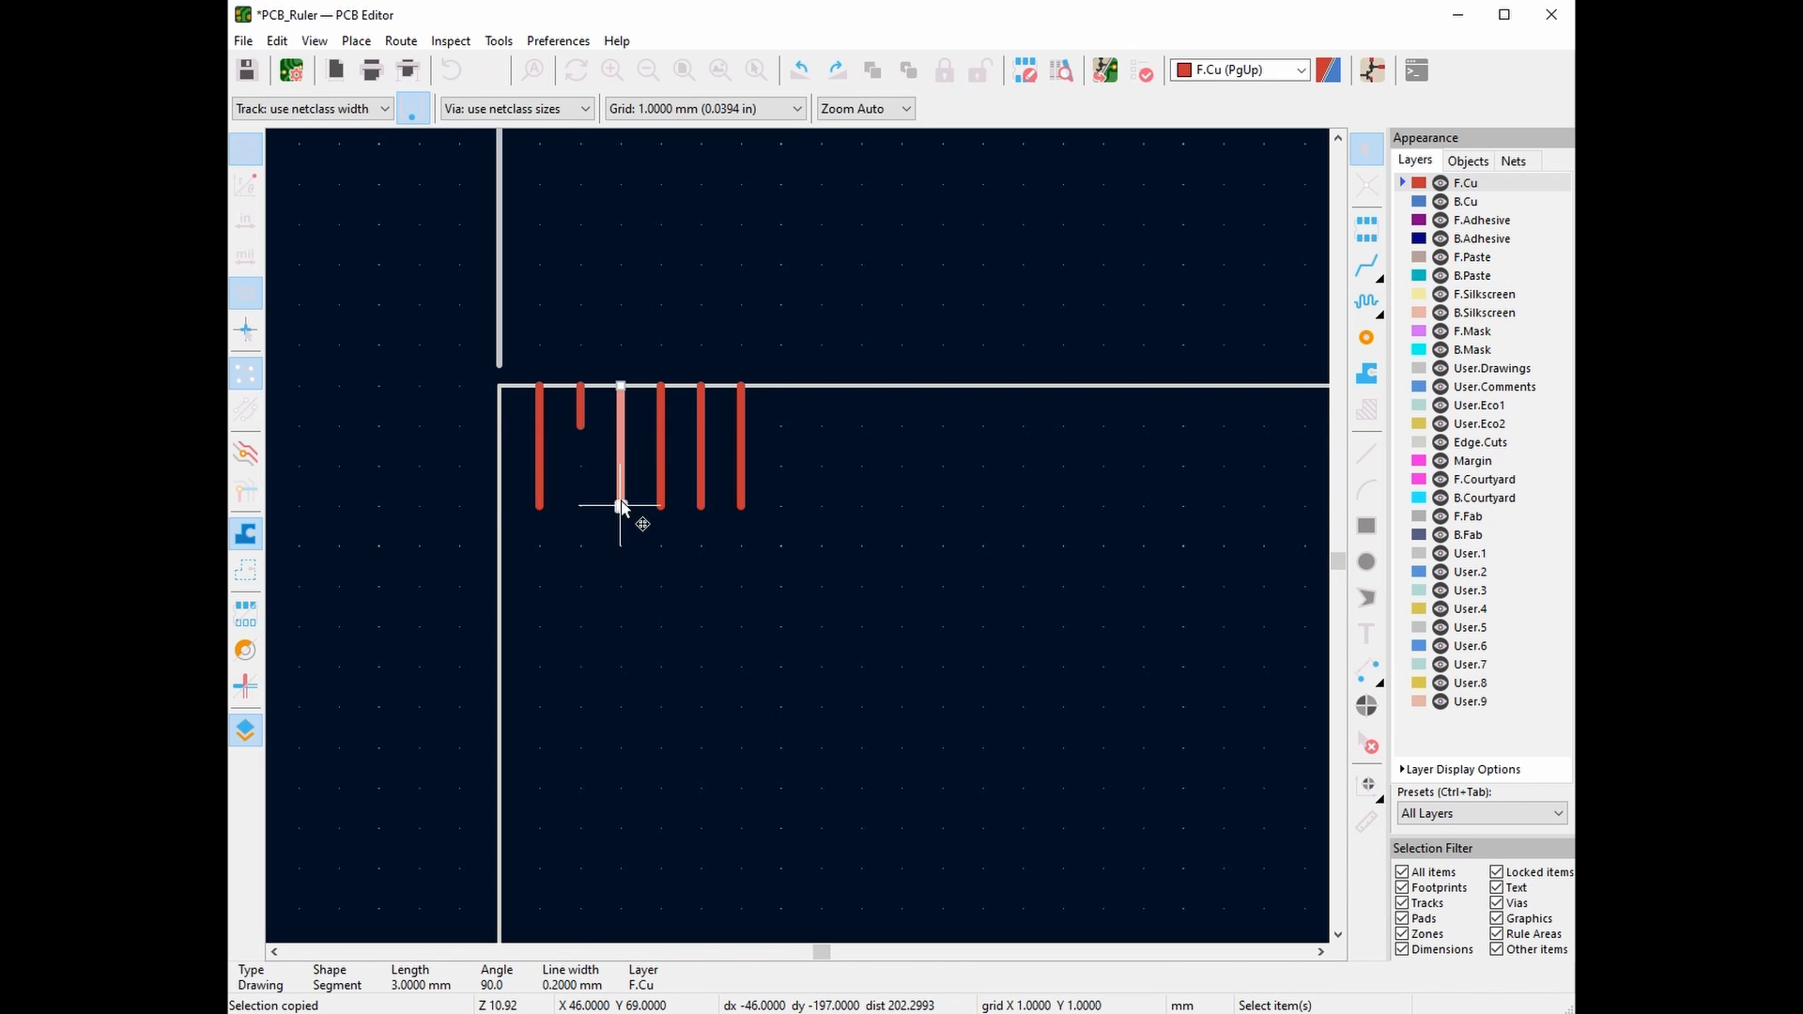
left_click_drag(621, 507, 621, 427)
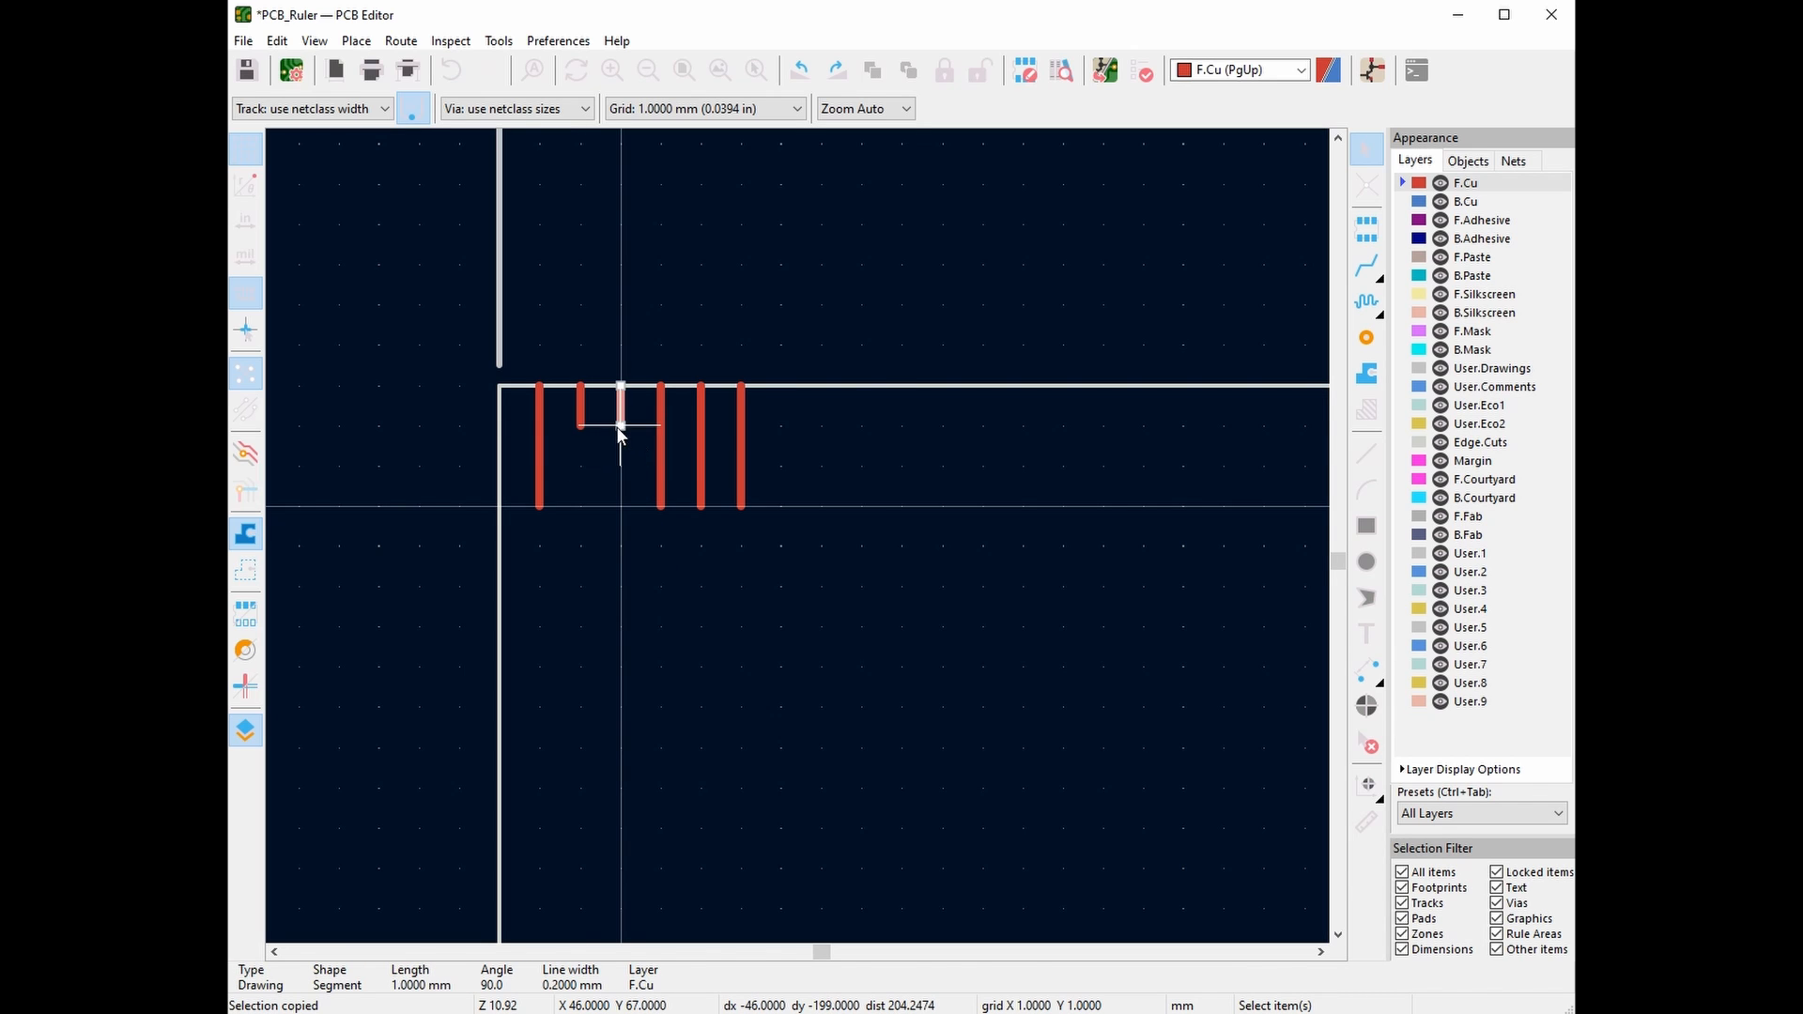
left_click(662, 505)
left_click_drag(663, 506, 673, 434)
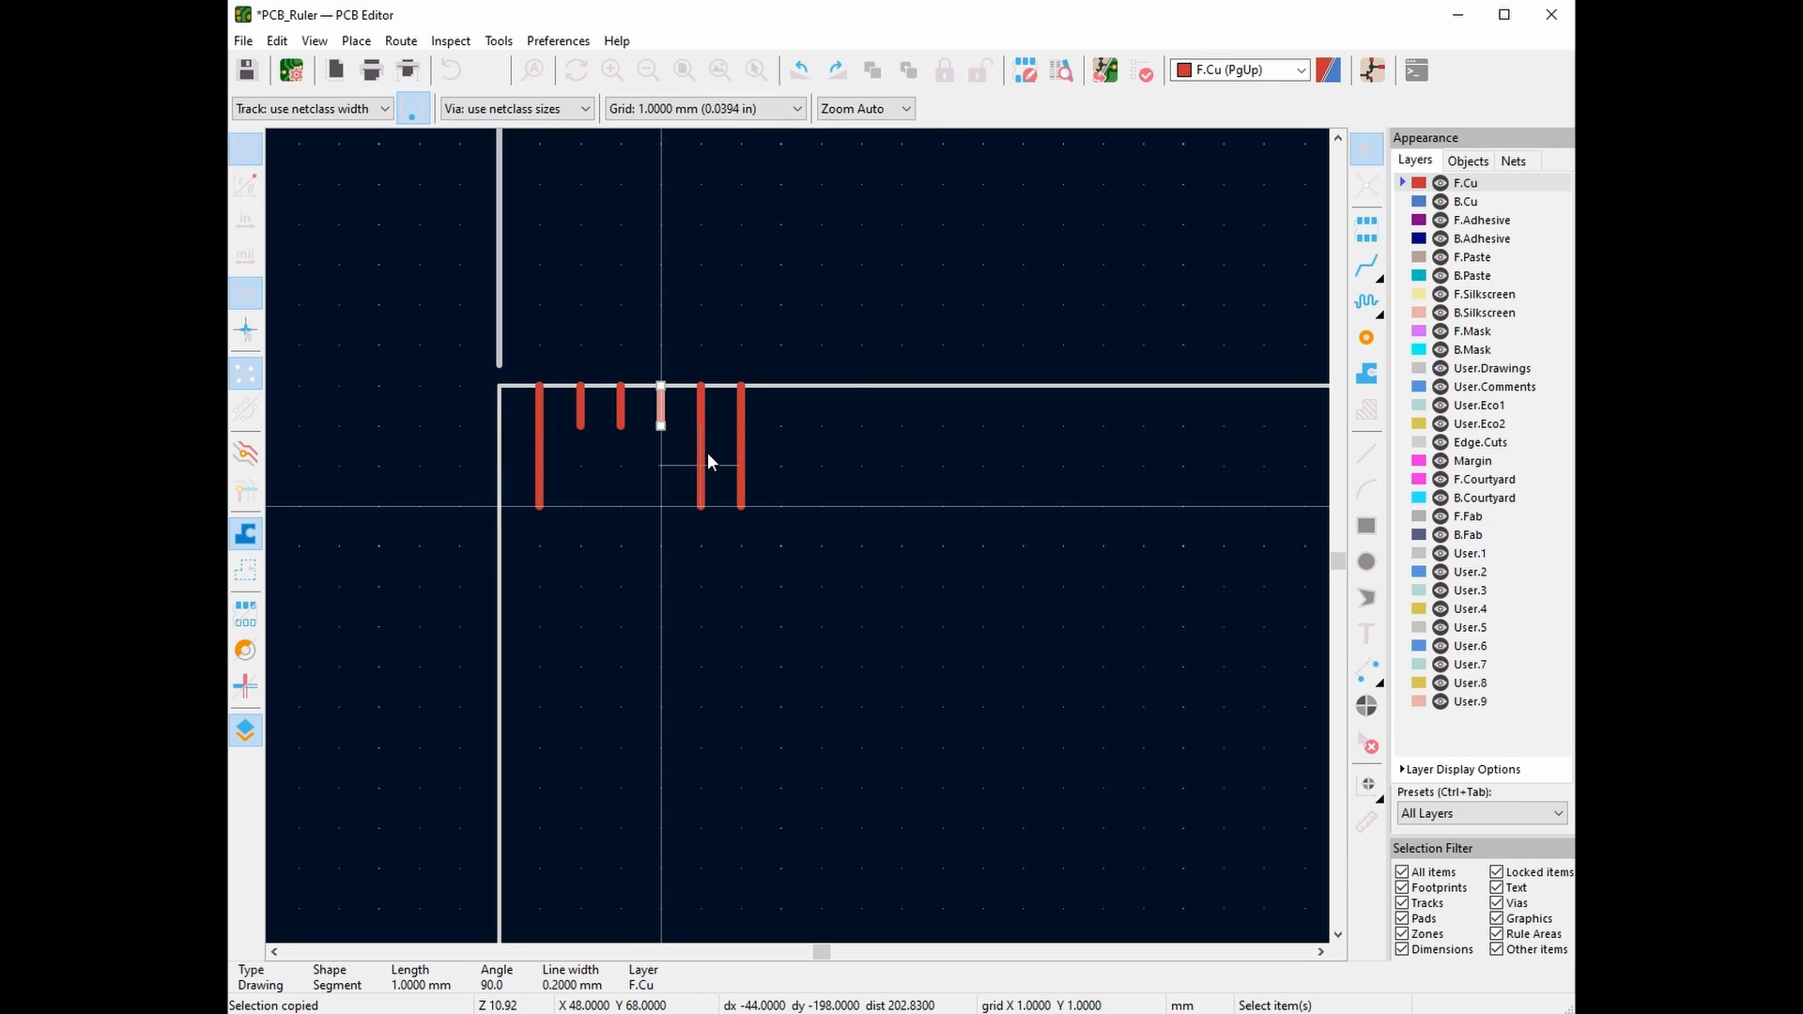
left_click(701, 508)
left_click_drag(700, 507, 699, 442)
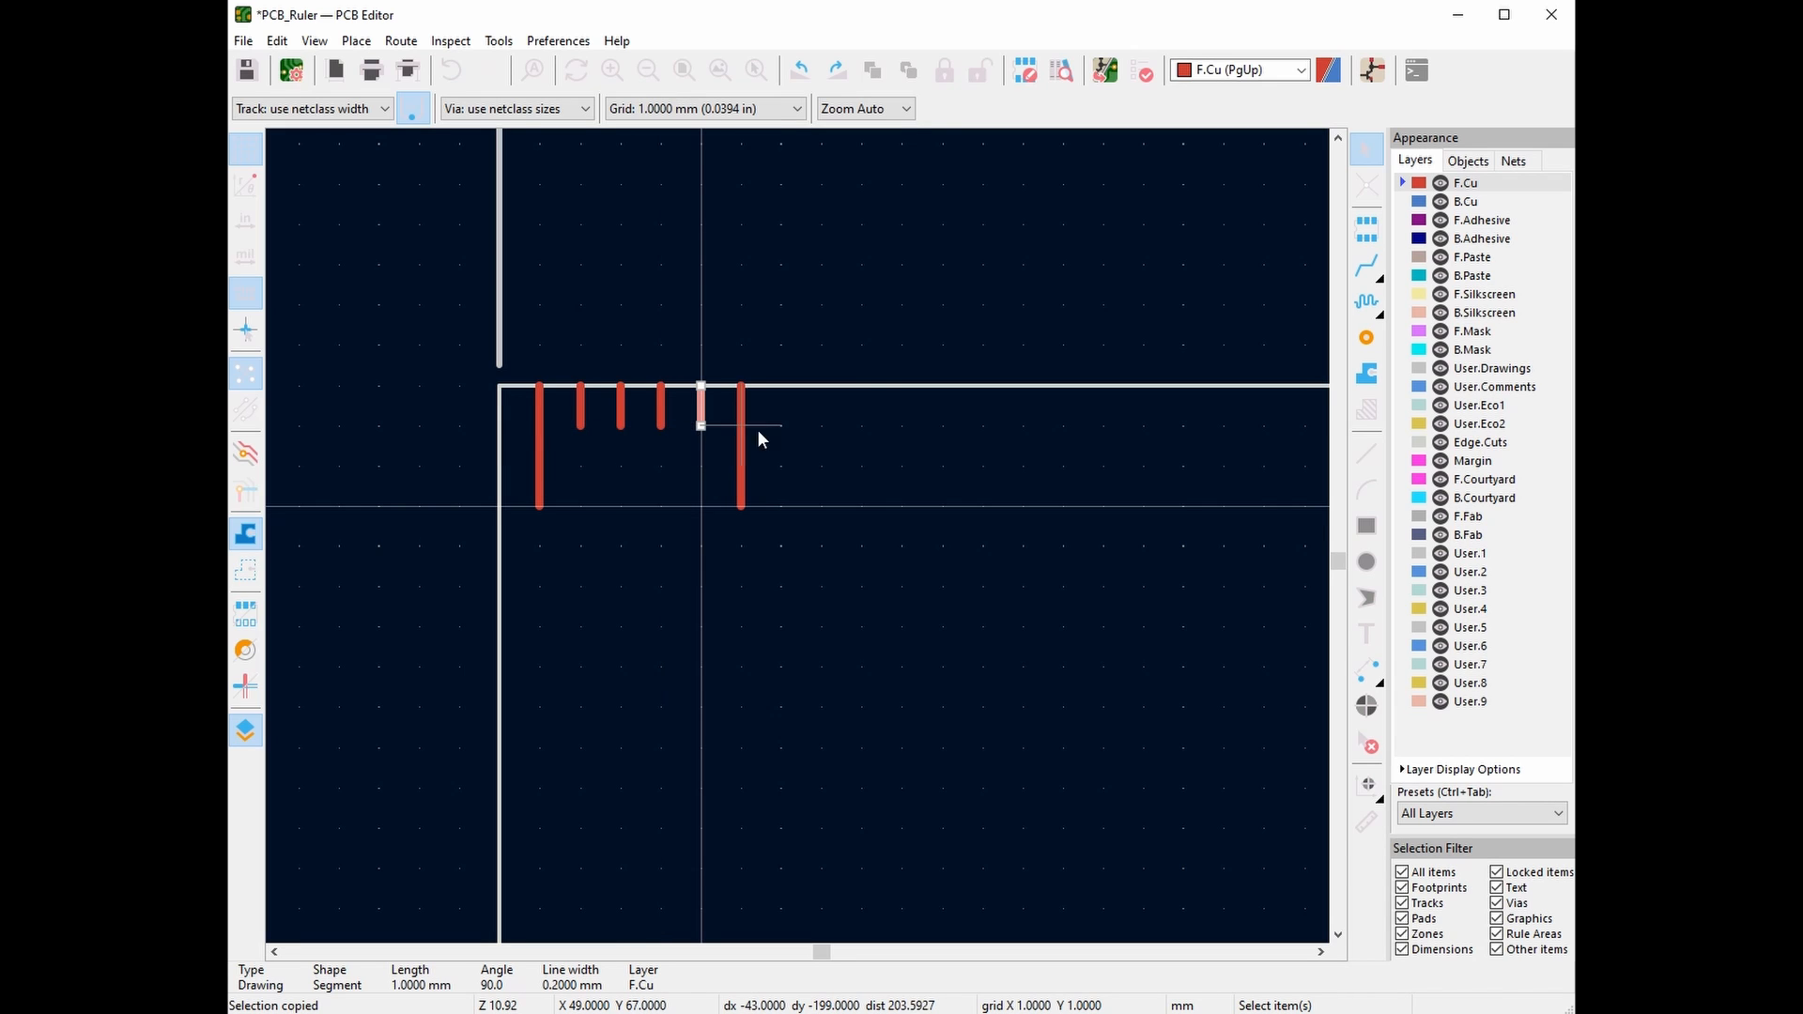
Delete the sixth tick line and save the board
left_click(742, 474)
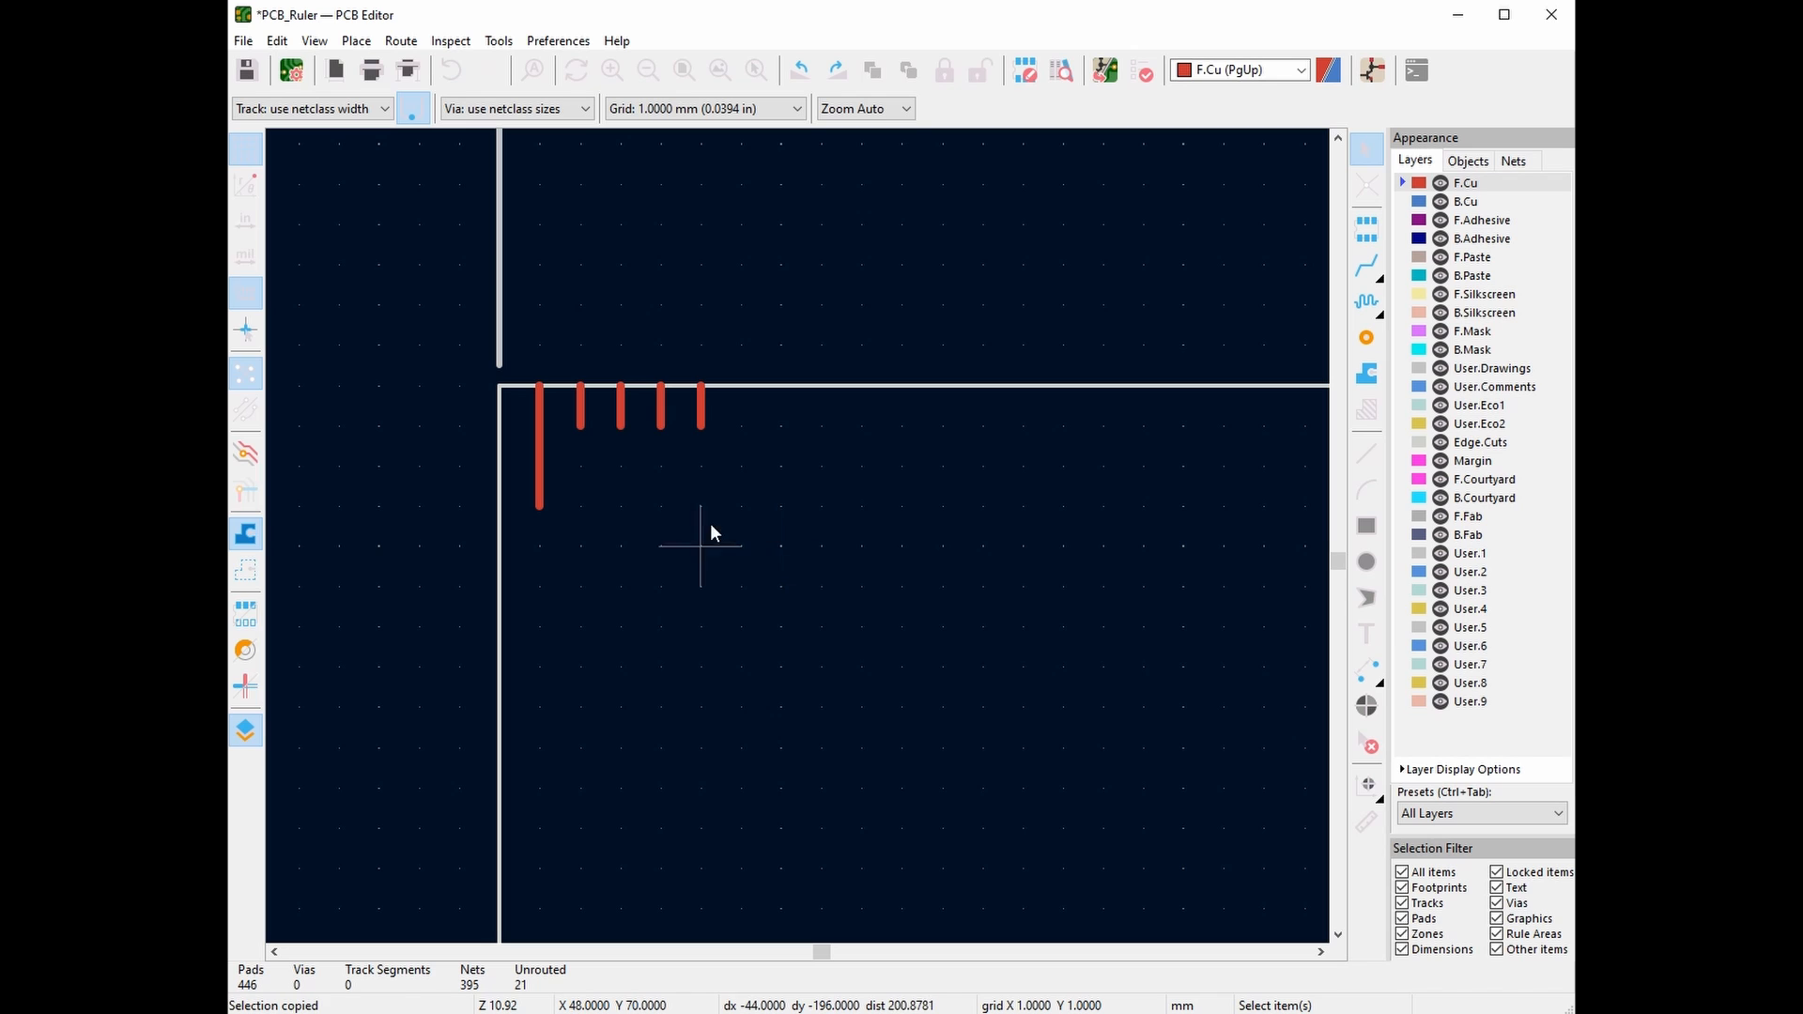
key("ctrl+s")
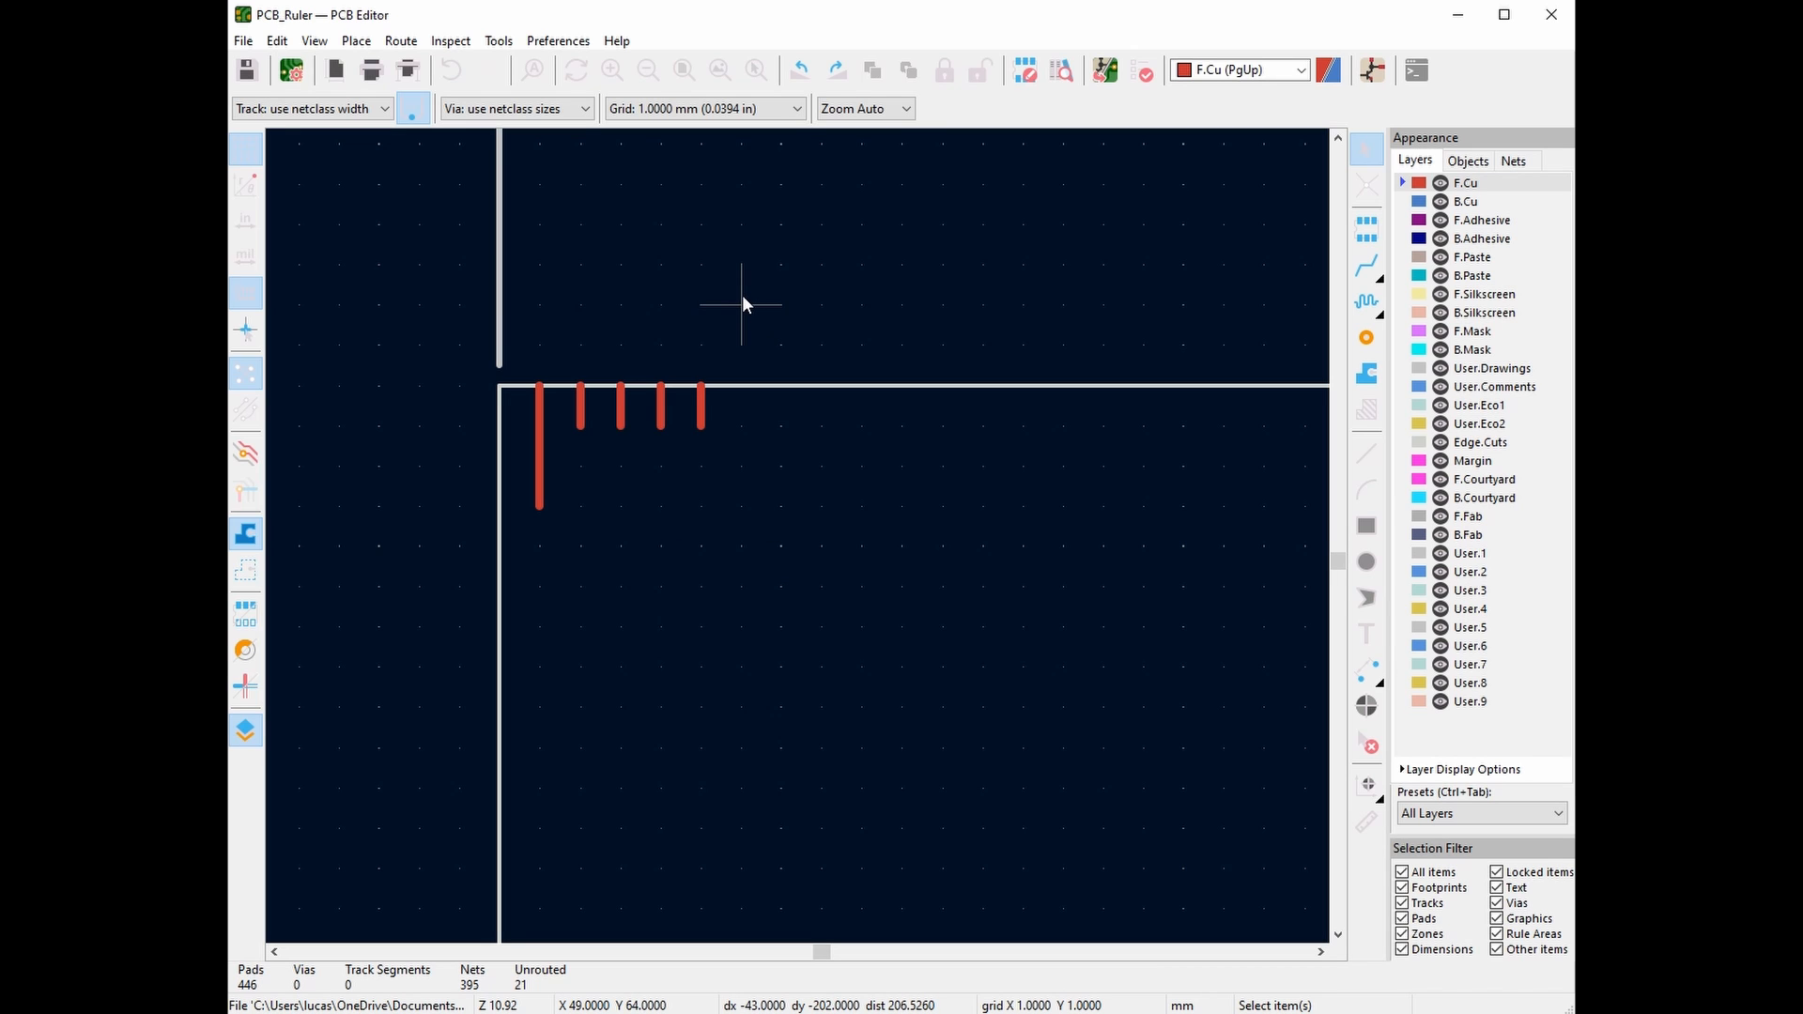
Examine the copper tick lines at the board's upper-left corner in the 3D viewer
left_click(313, 43)
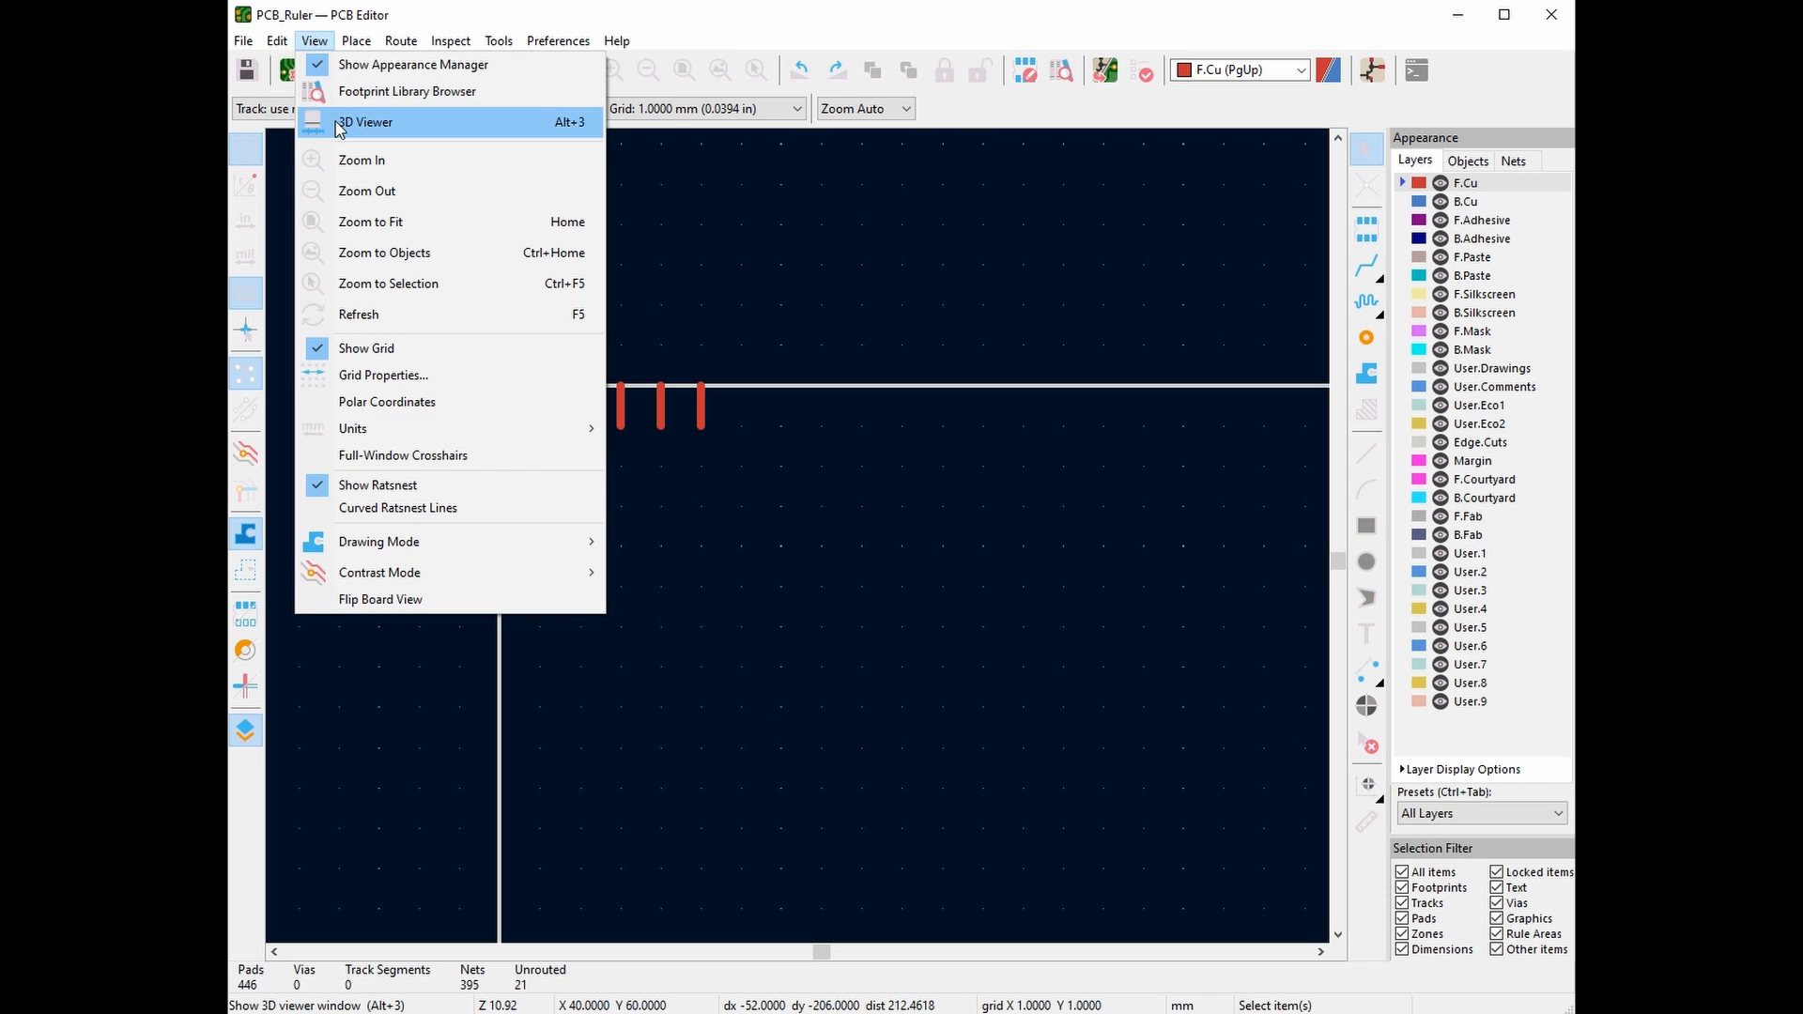
left_click(365, 122)
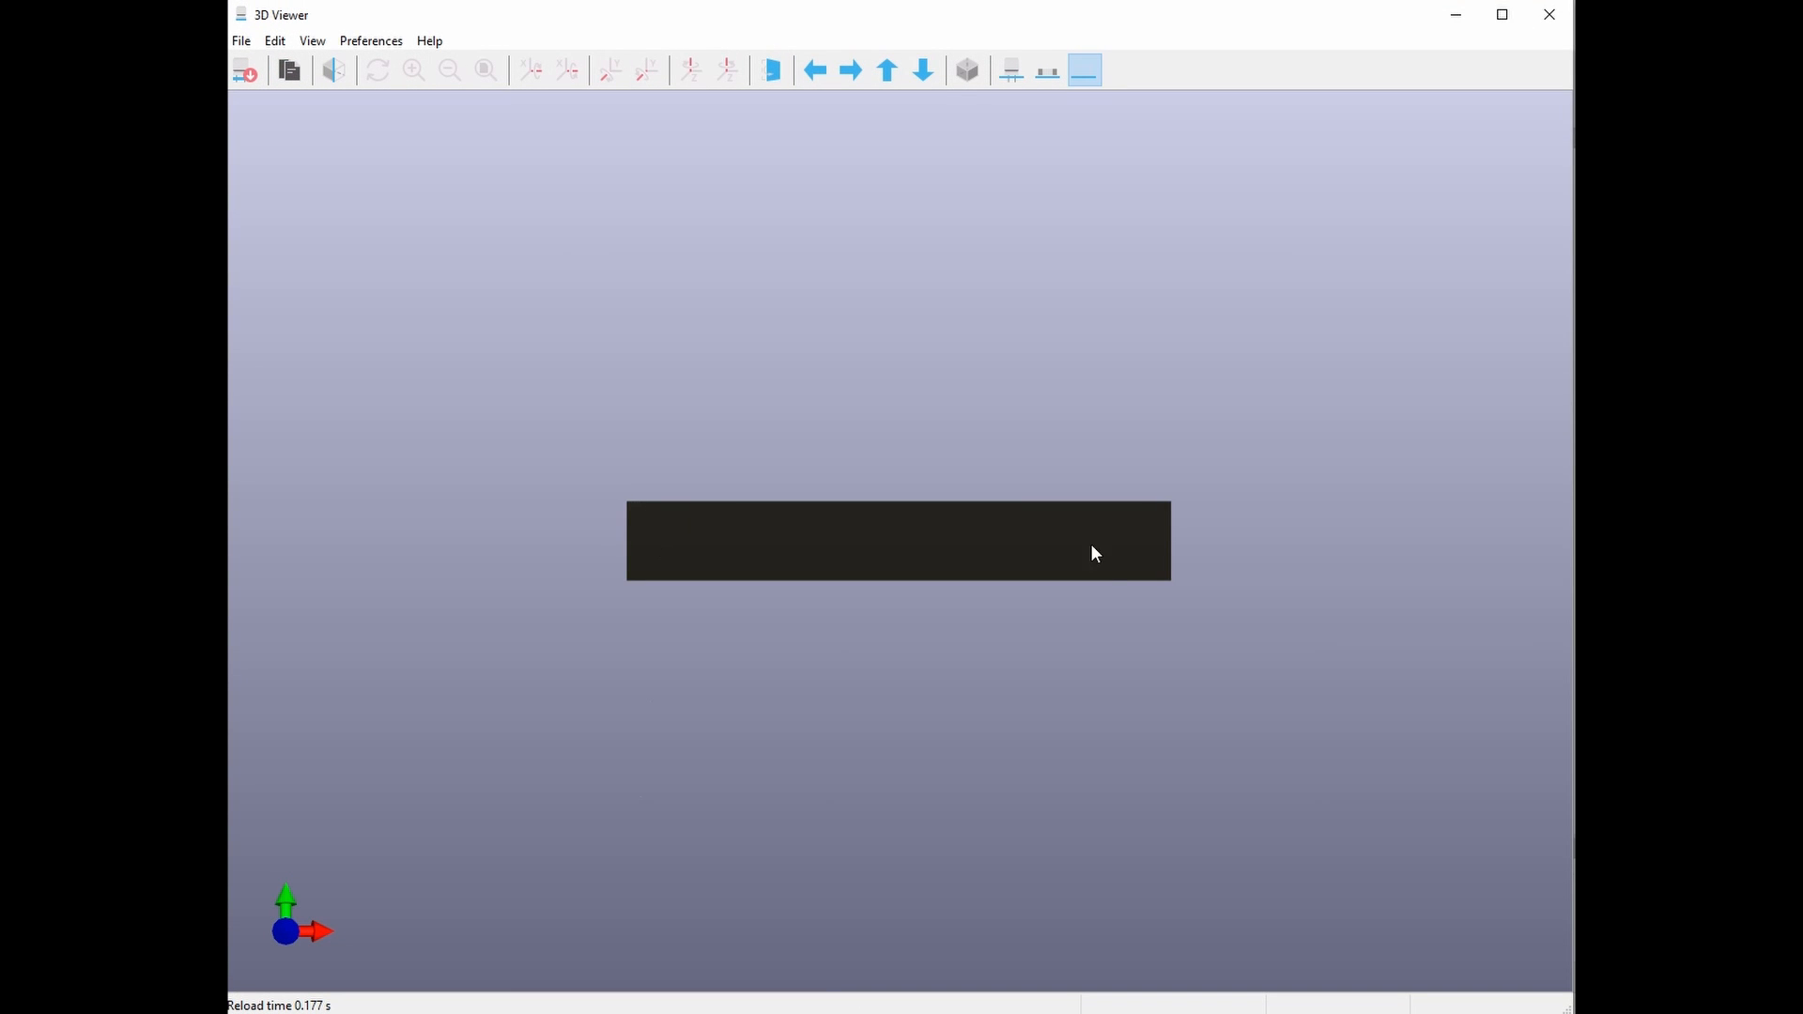
scroll(588, 511, "up", 6)
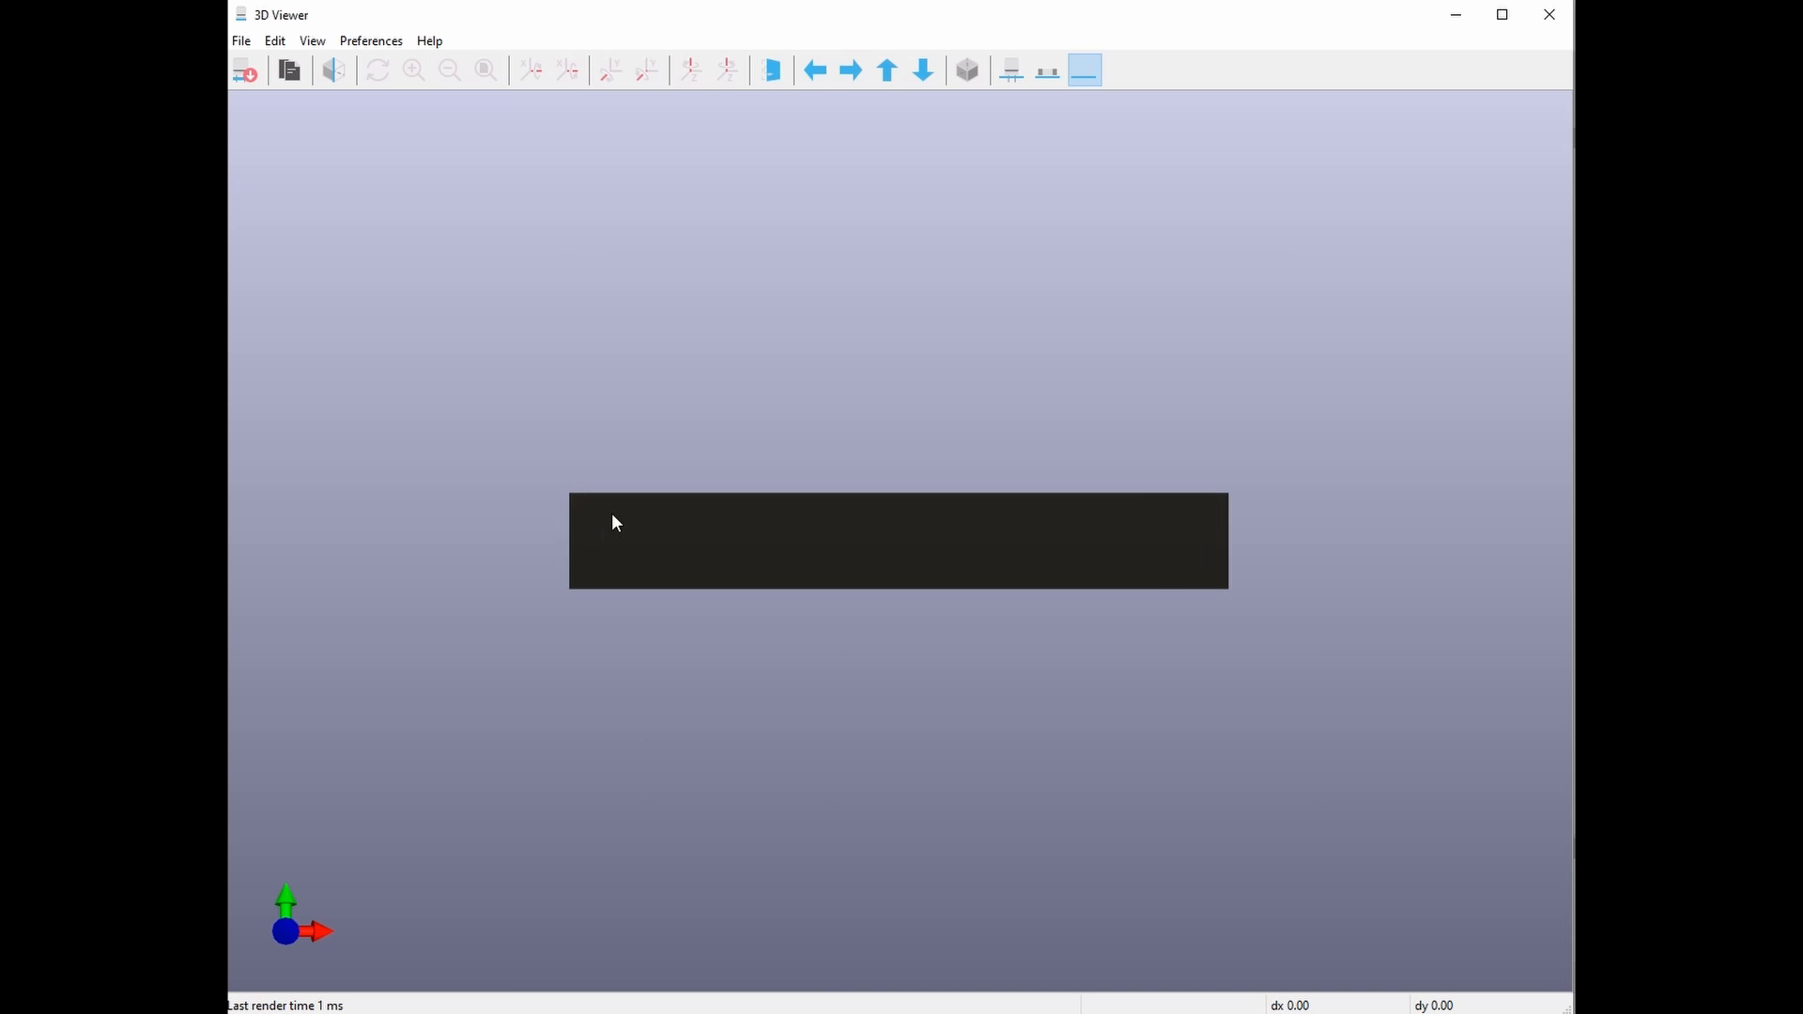
middle_click_drag(273, 466, 747, 511)
scroll(748, 511, "down", 4)
scroll(676, 496, "up", 12)
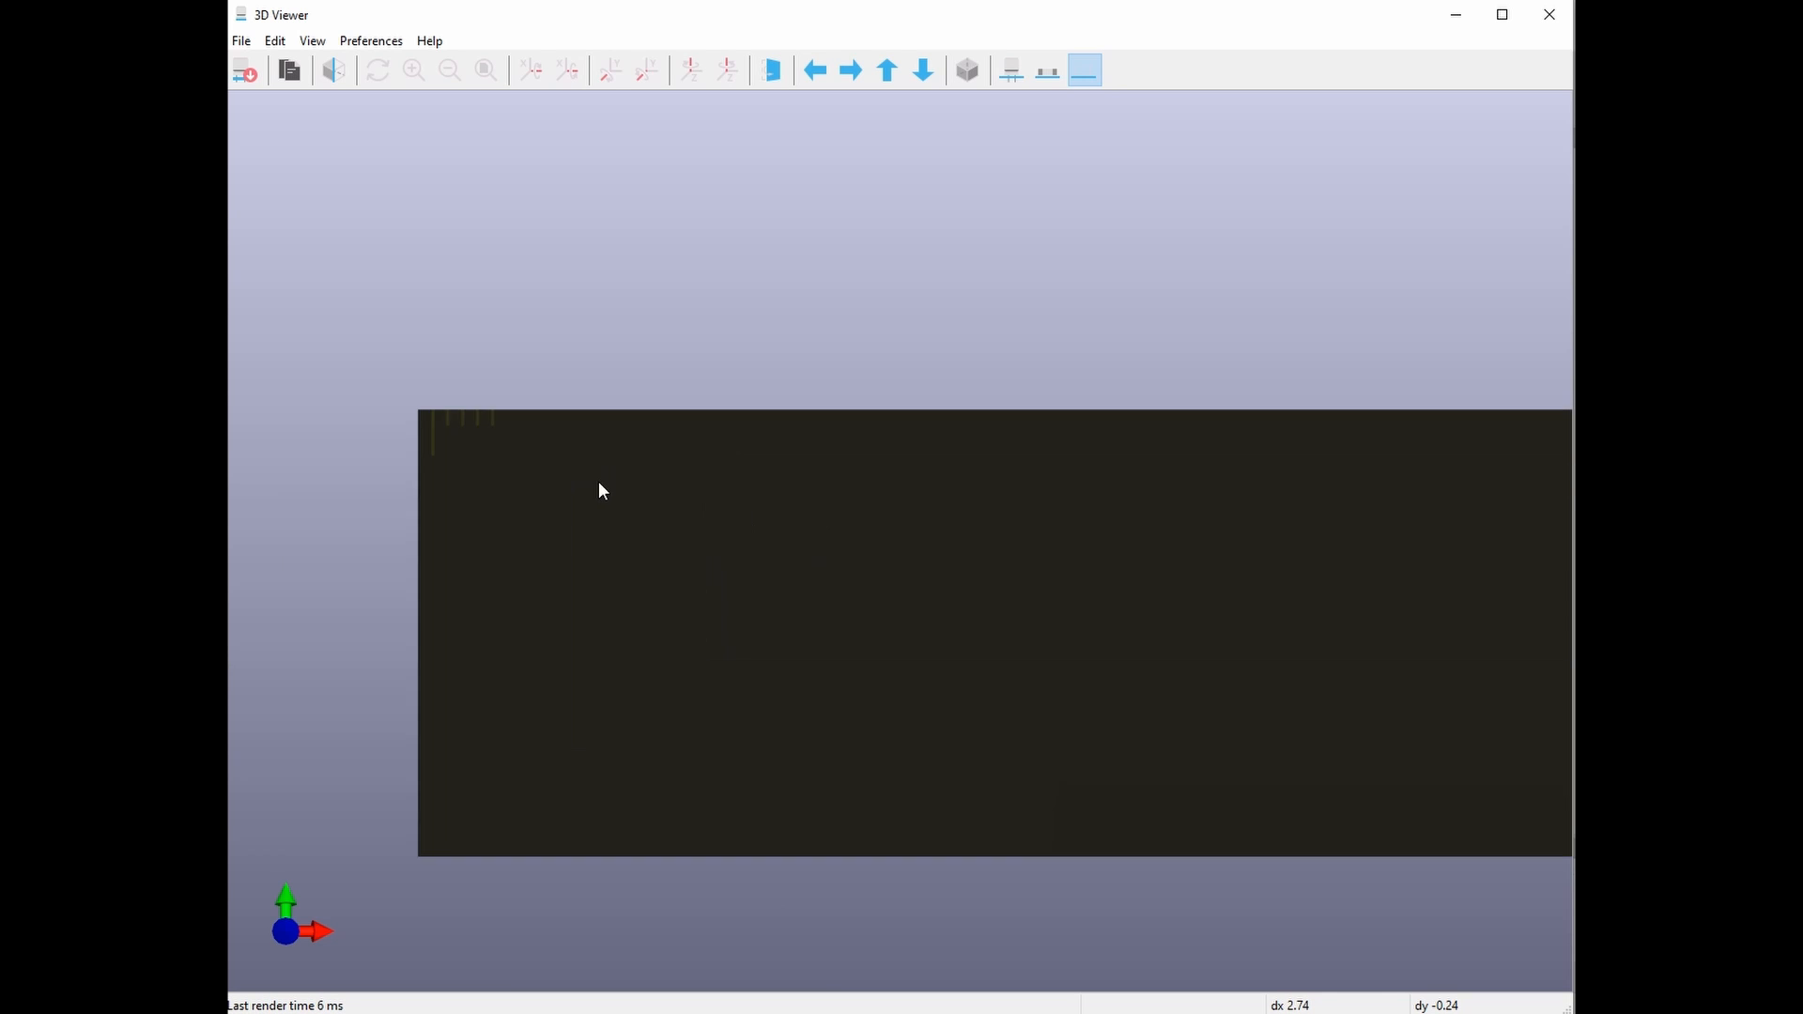
middle_click_drag(315, 421, 617, 463)
scroll(617, 463, "down", 2)
scroll(567, 439, "up", 4)
scroll(642, 491, "down", 2)
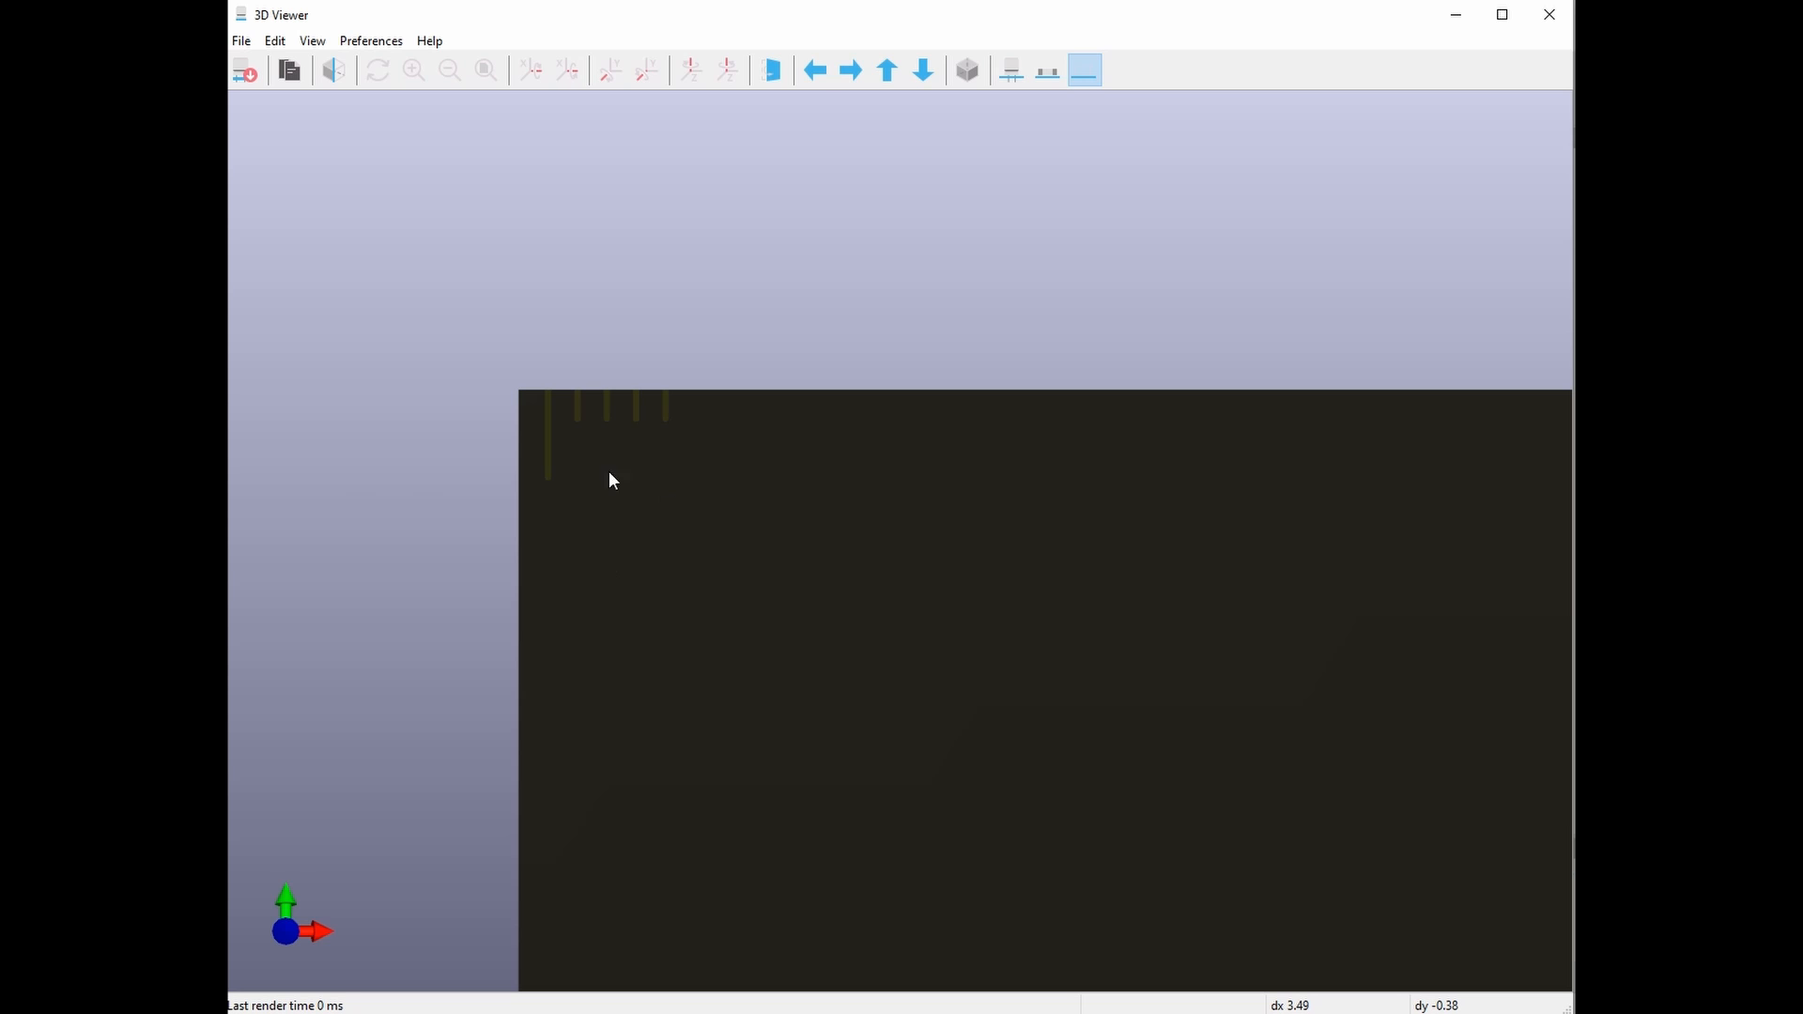
left_click(1549, 14)
Draw a 3 mm vertical line on F.Mask directly over the first copper tick
left_click(1300, 71)
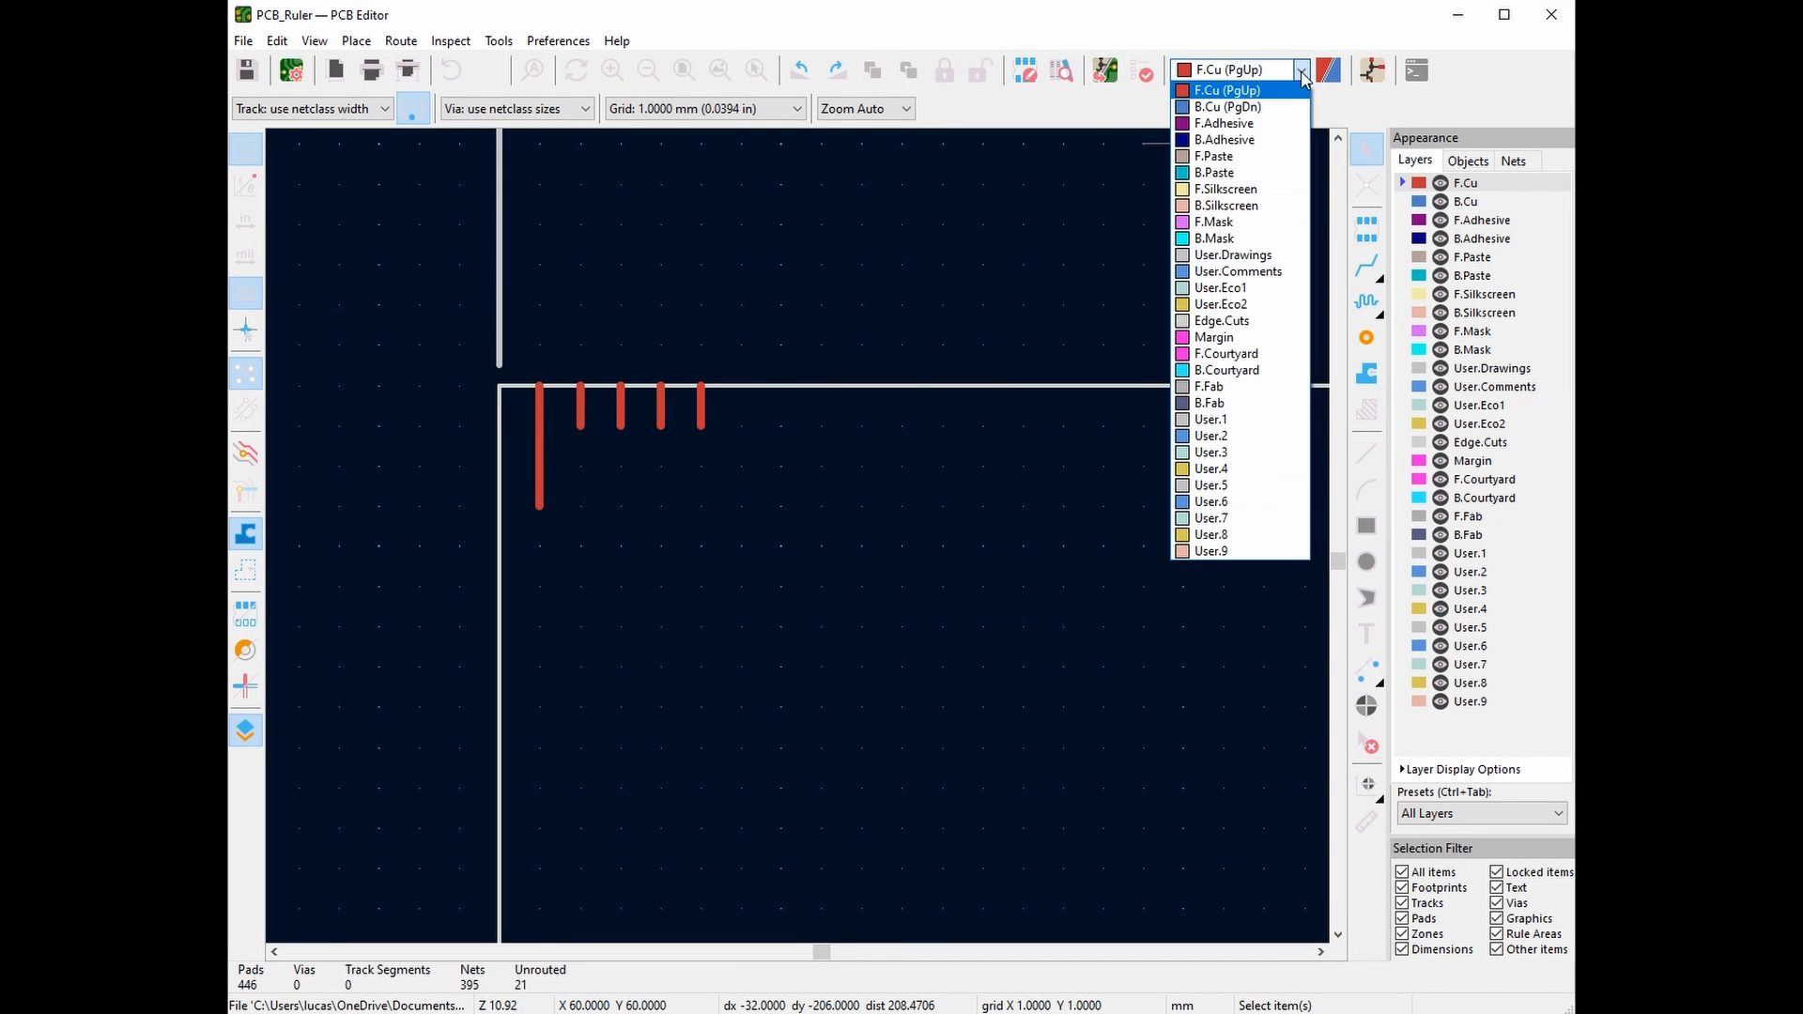
left_click(1254, 222)
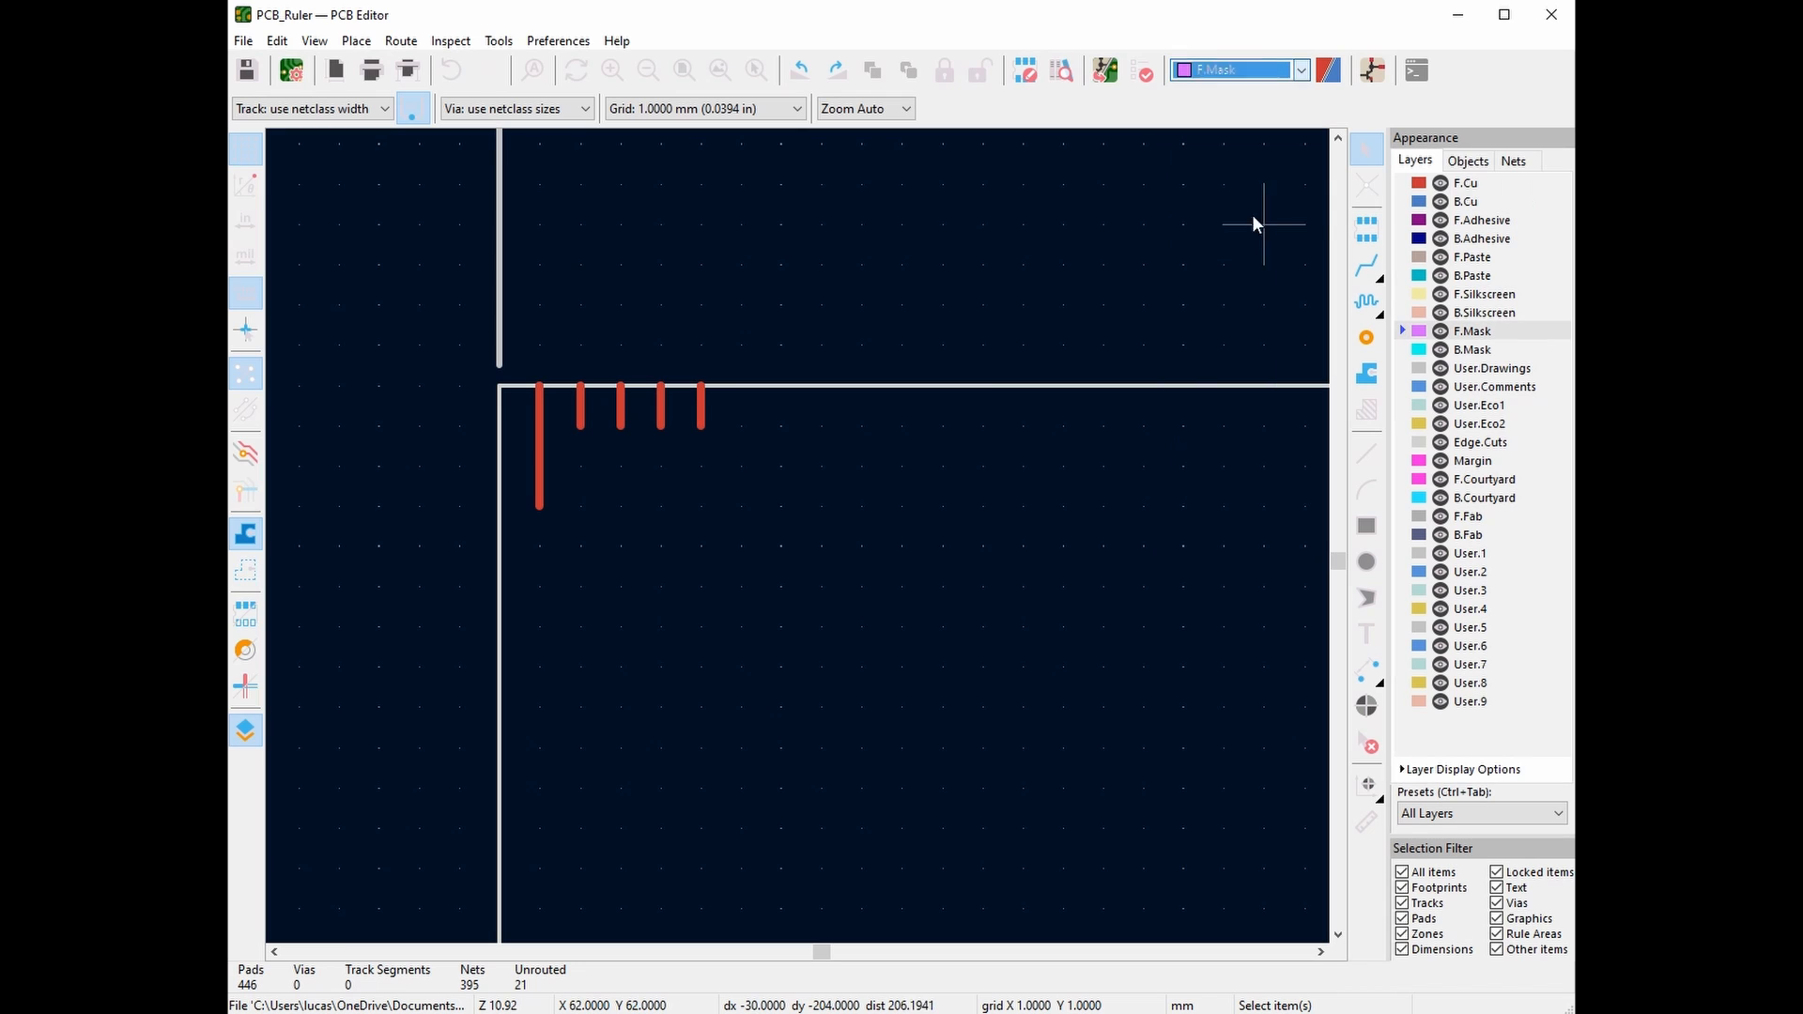
left_click(1366, 454)
left_click(541, 507)
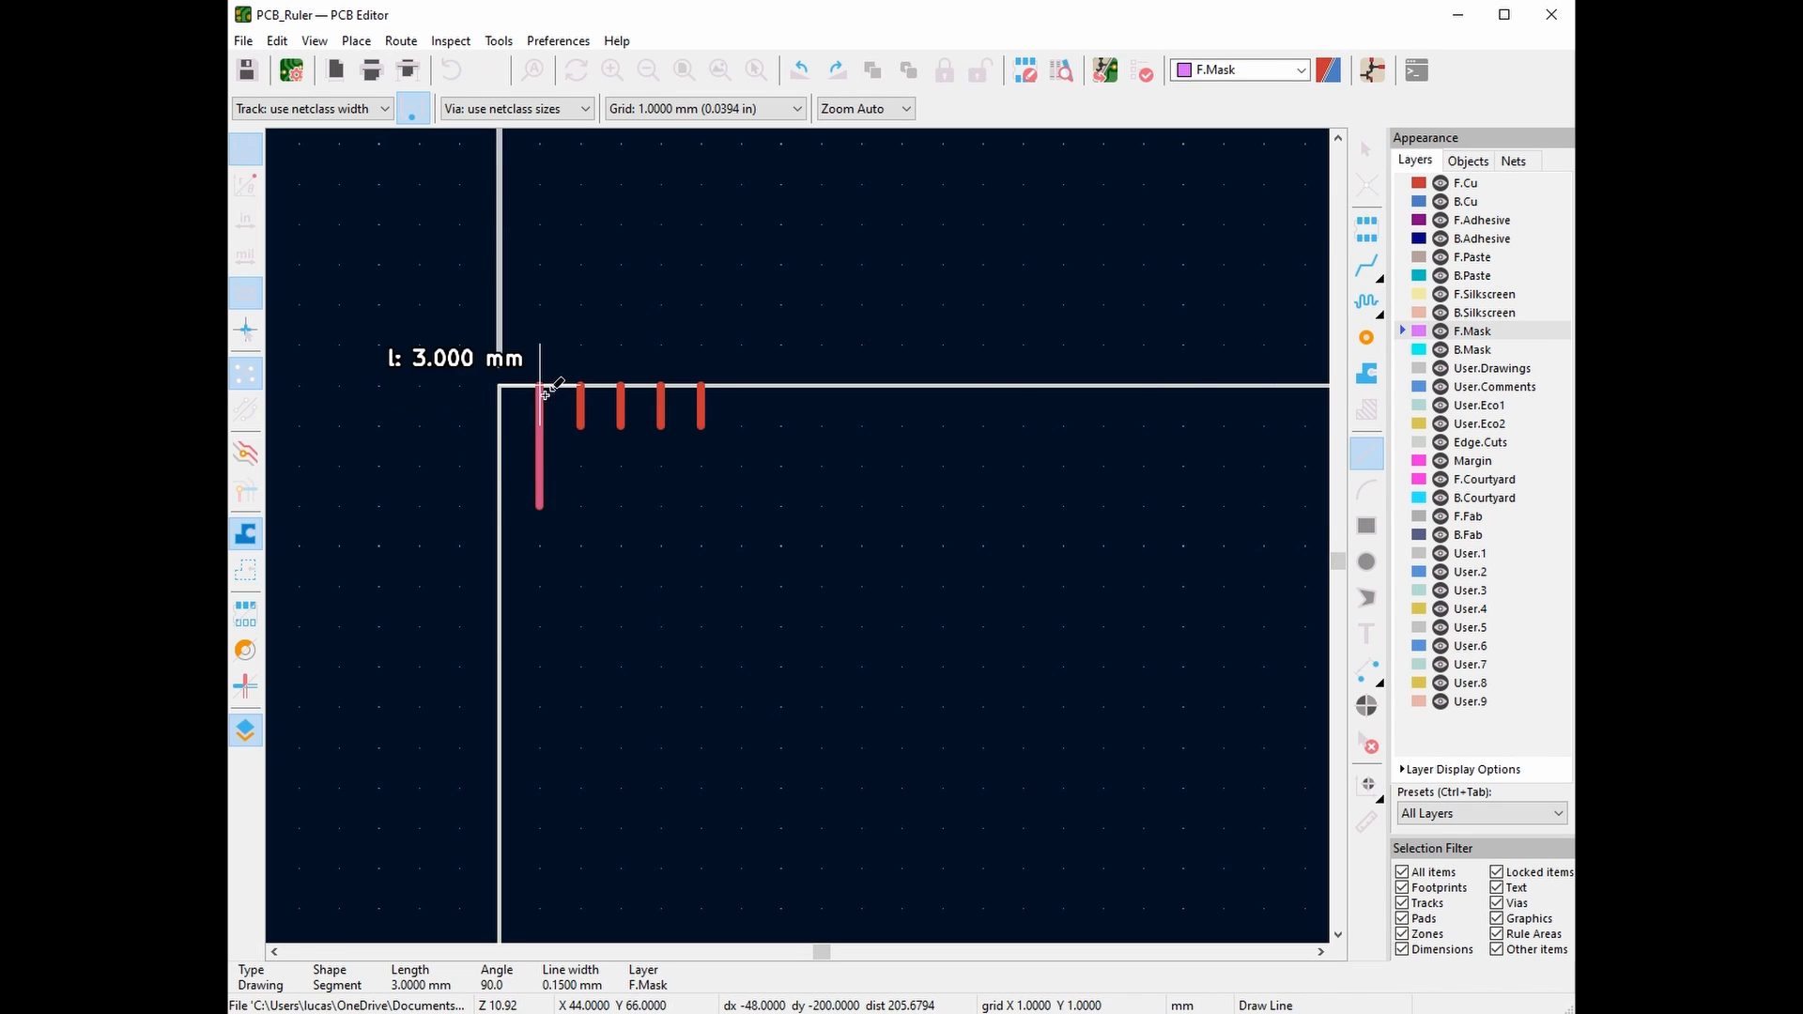
left_click(541, 372)
right_click(582, 415)
left_click(634, 434)
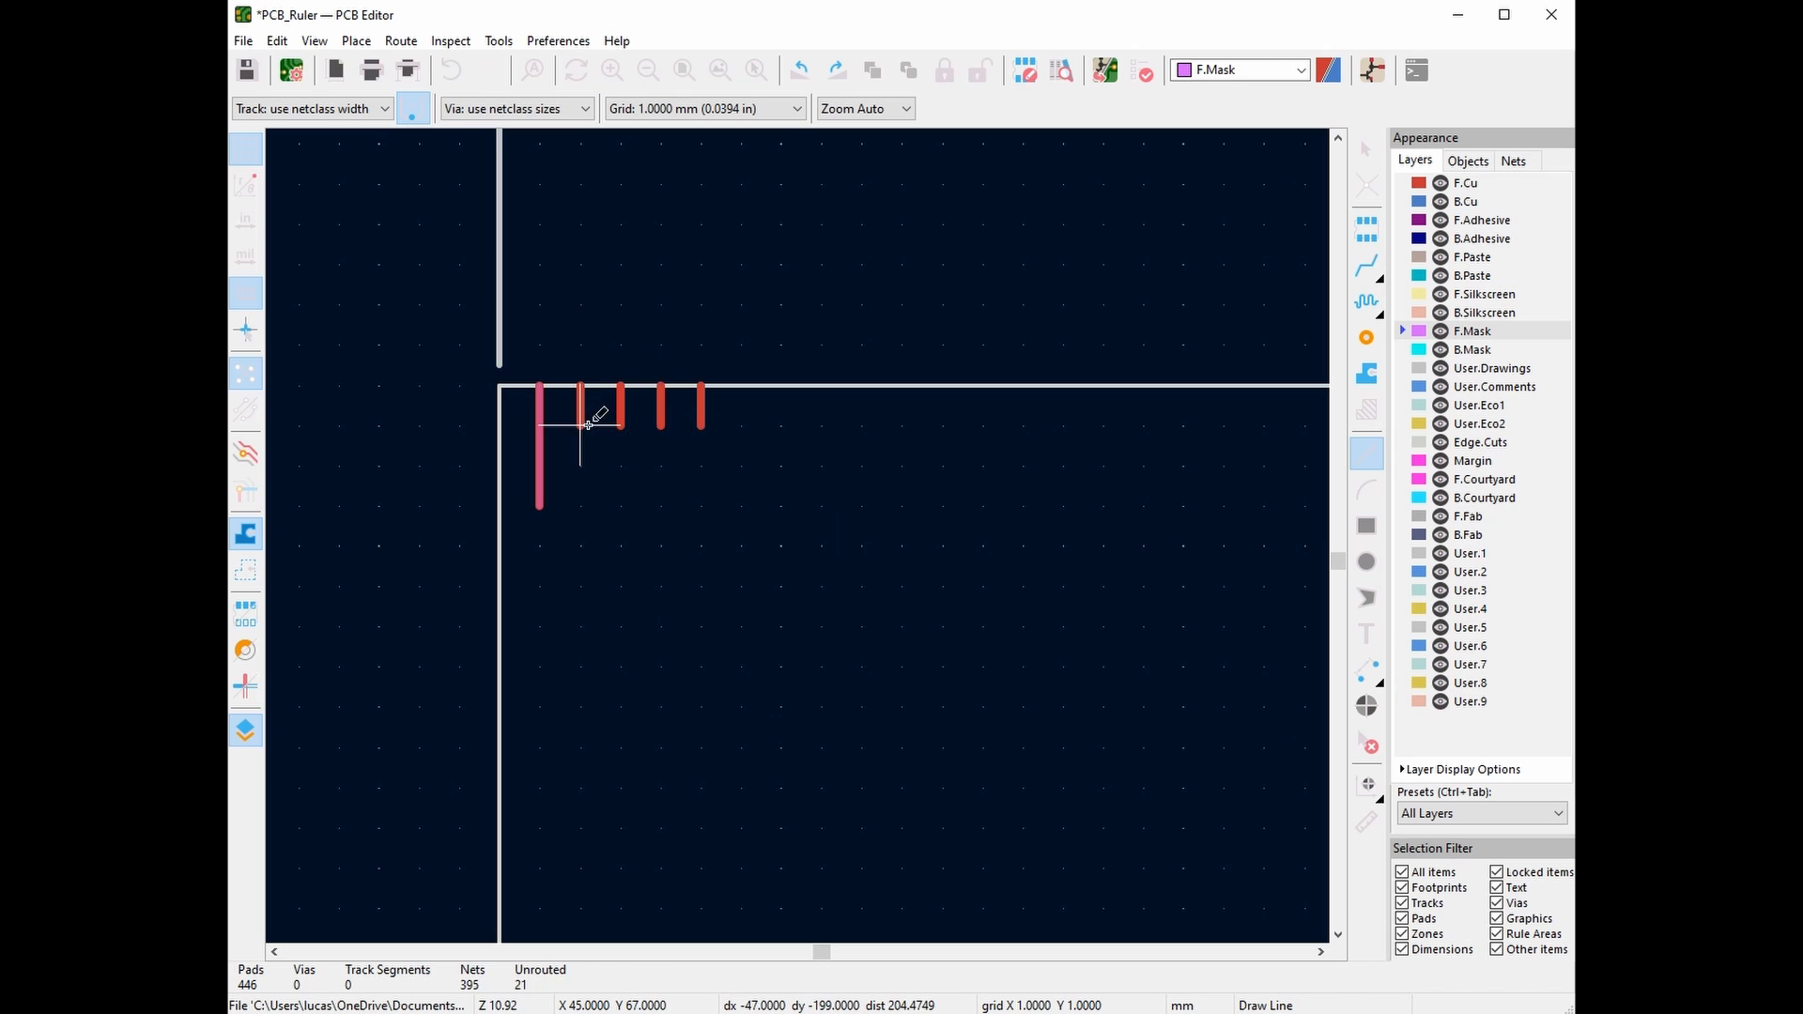
Draw 1 mm vertical lines on F.Mask over the second and third copper ticks
left_click(580, 385)
right_click(657, 417)
left_click(680, 428)
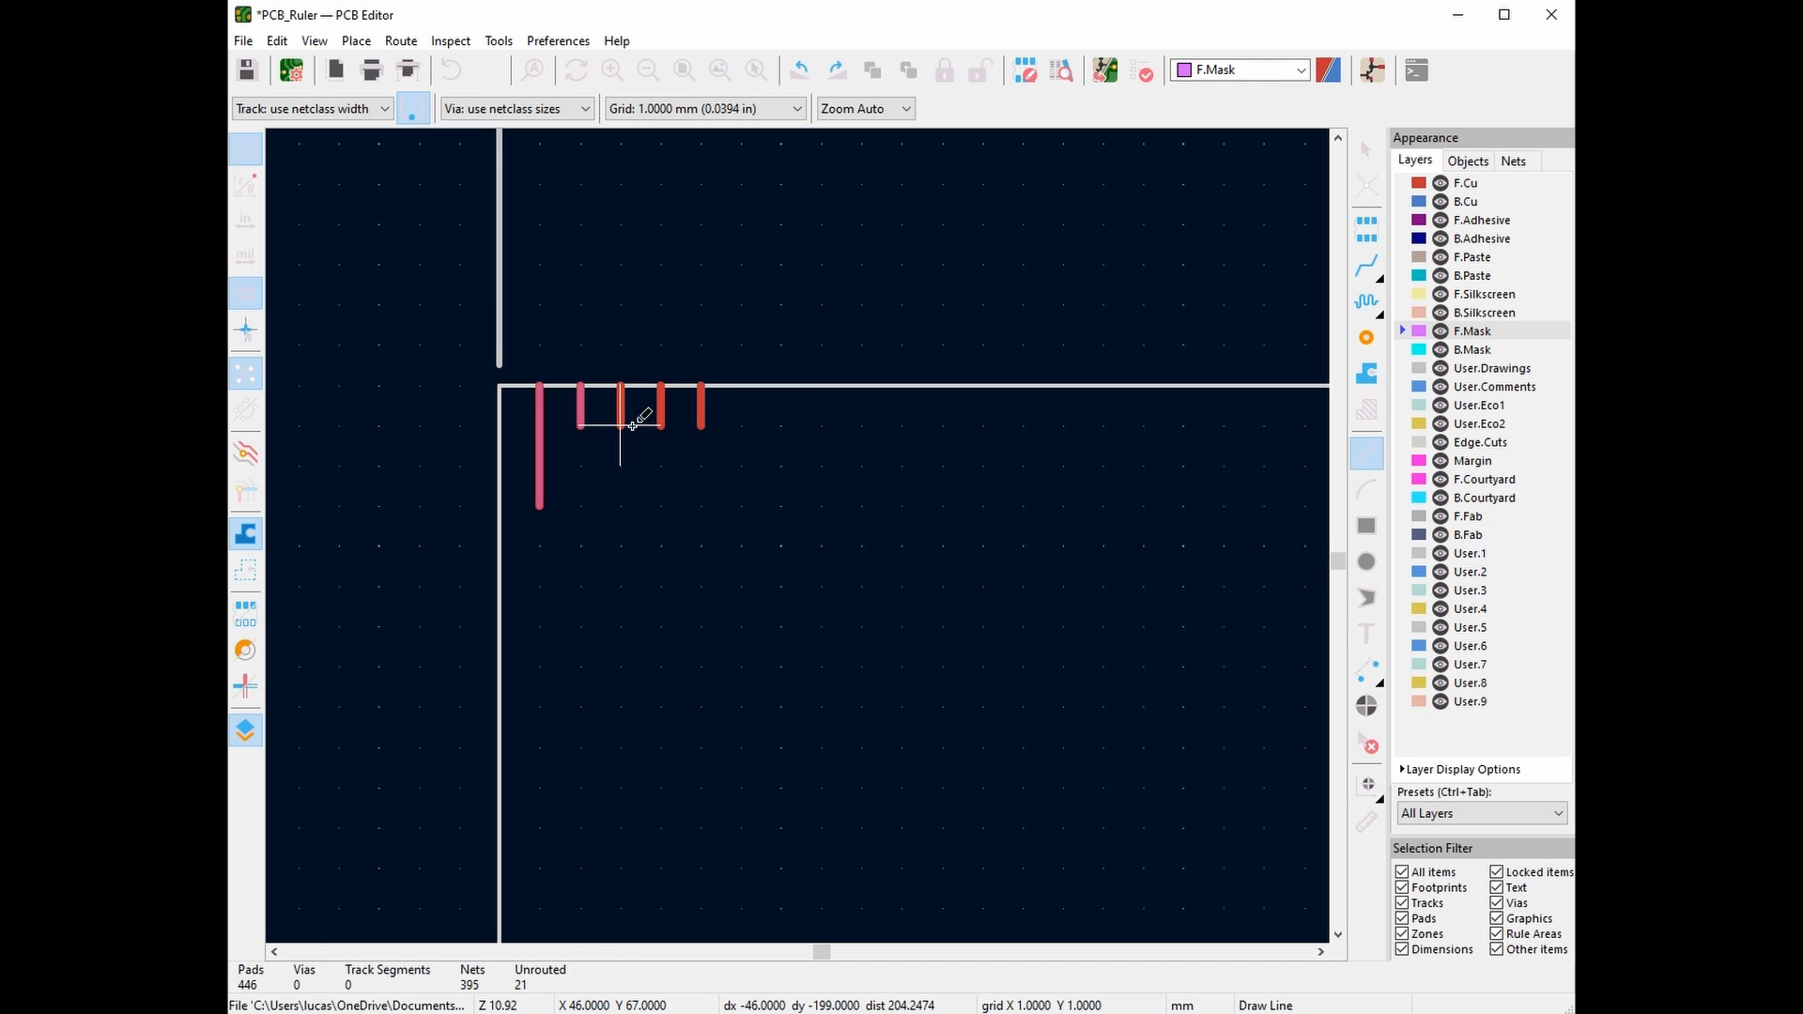
left_click(624, 425)
left_click(623, 388)
right_click(681, 393)
left_click(703, 409)
Draw 1 mm vertical lines on F.Mask over the fourth and fifth copper ticks and end line drawing
left_click(661, 425)
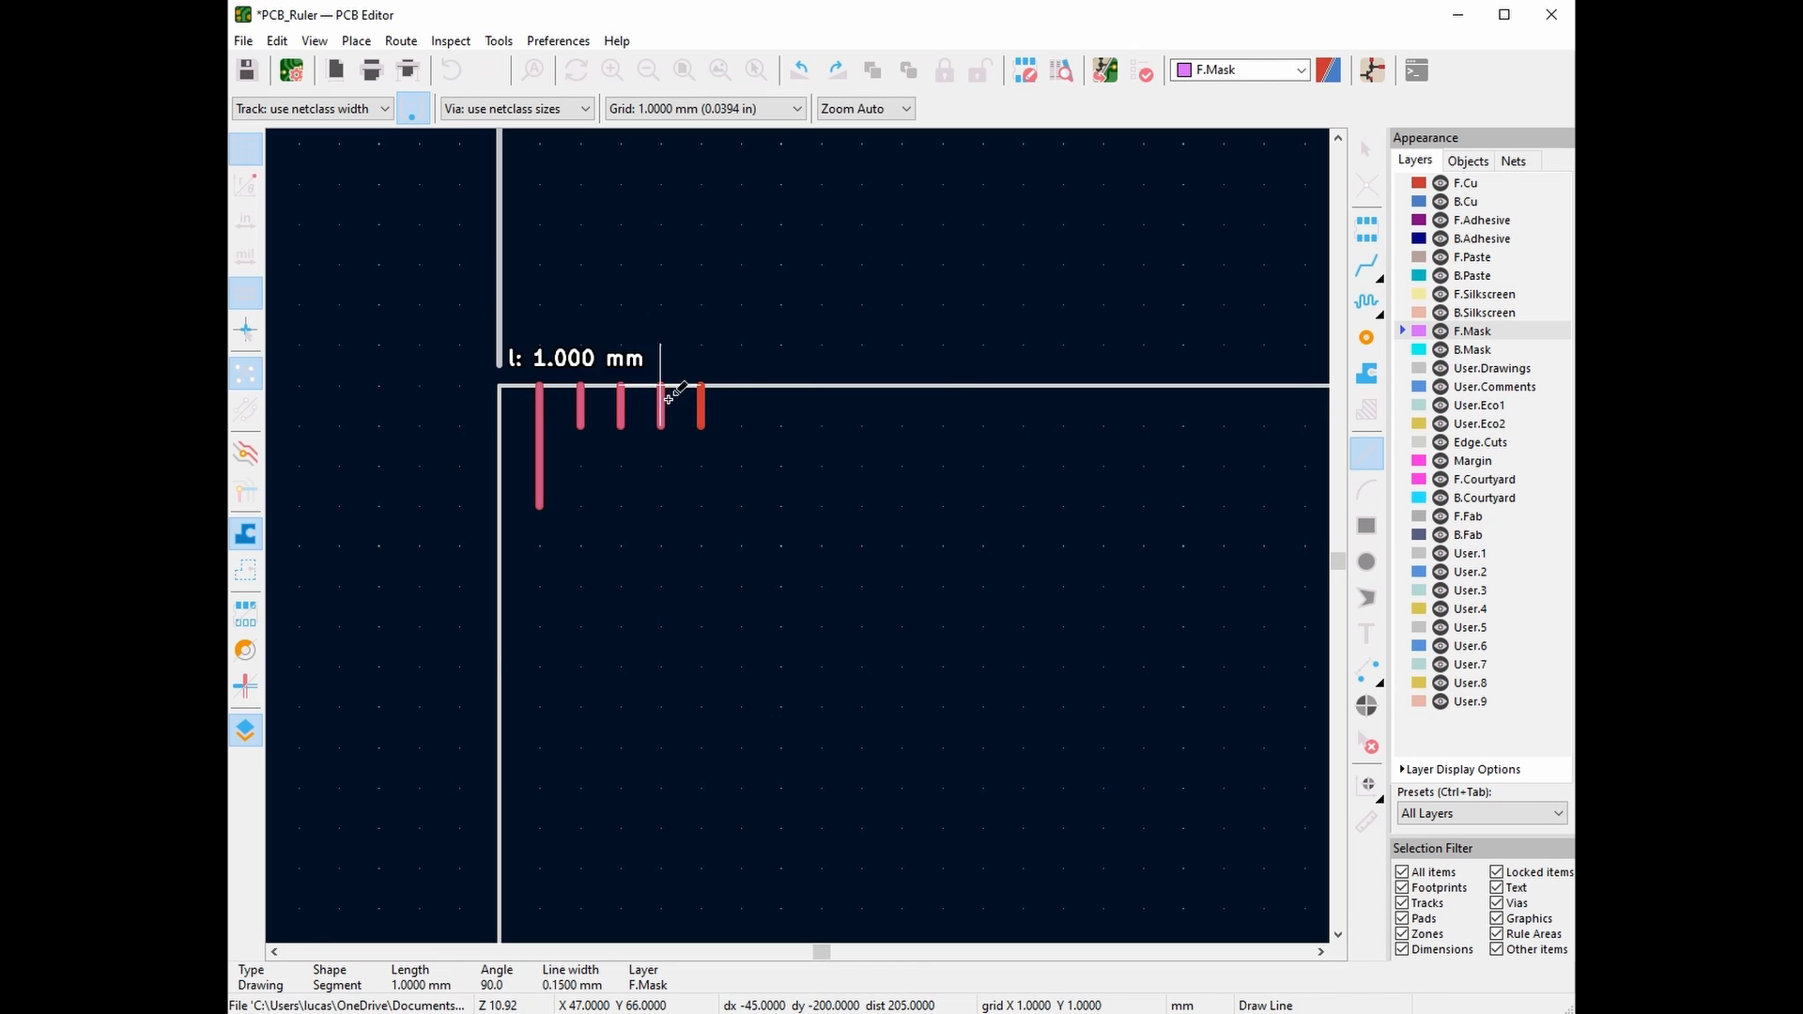
left_click(661, 385)
right_click(766, 403)
left_click(788, 414)
left_click(702, 425)
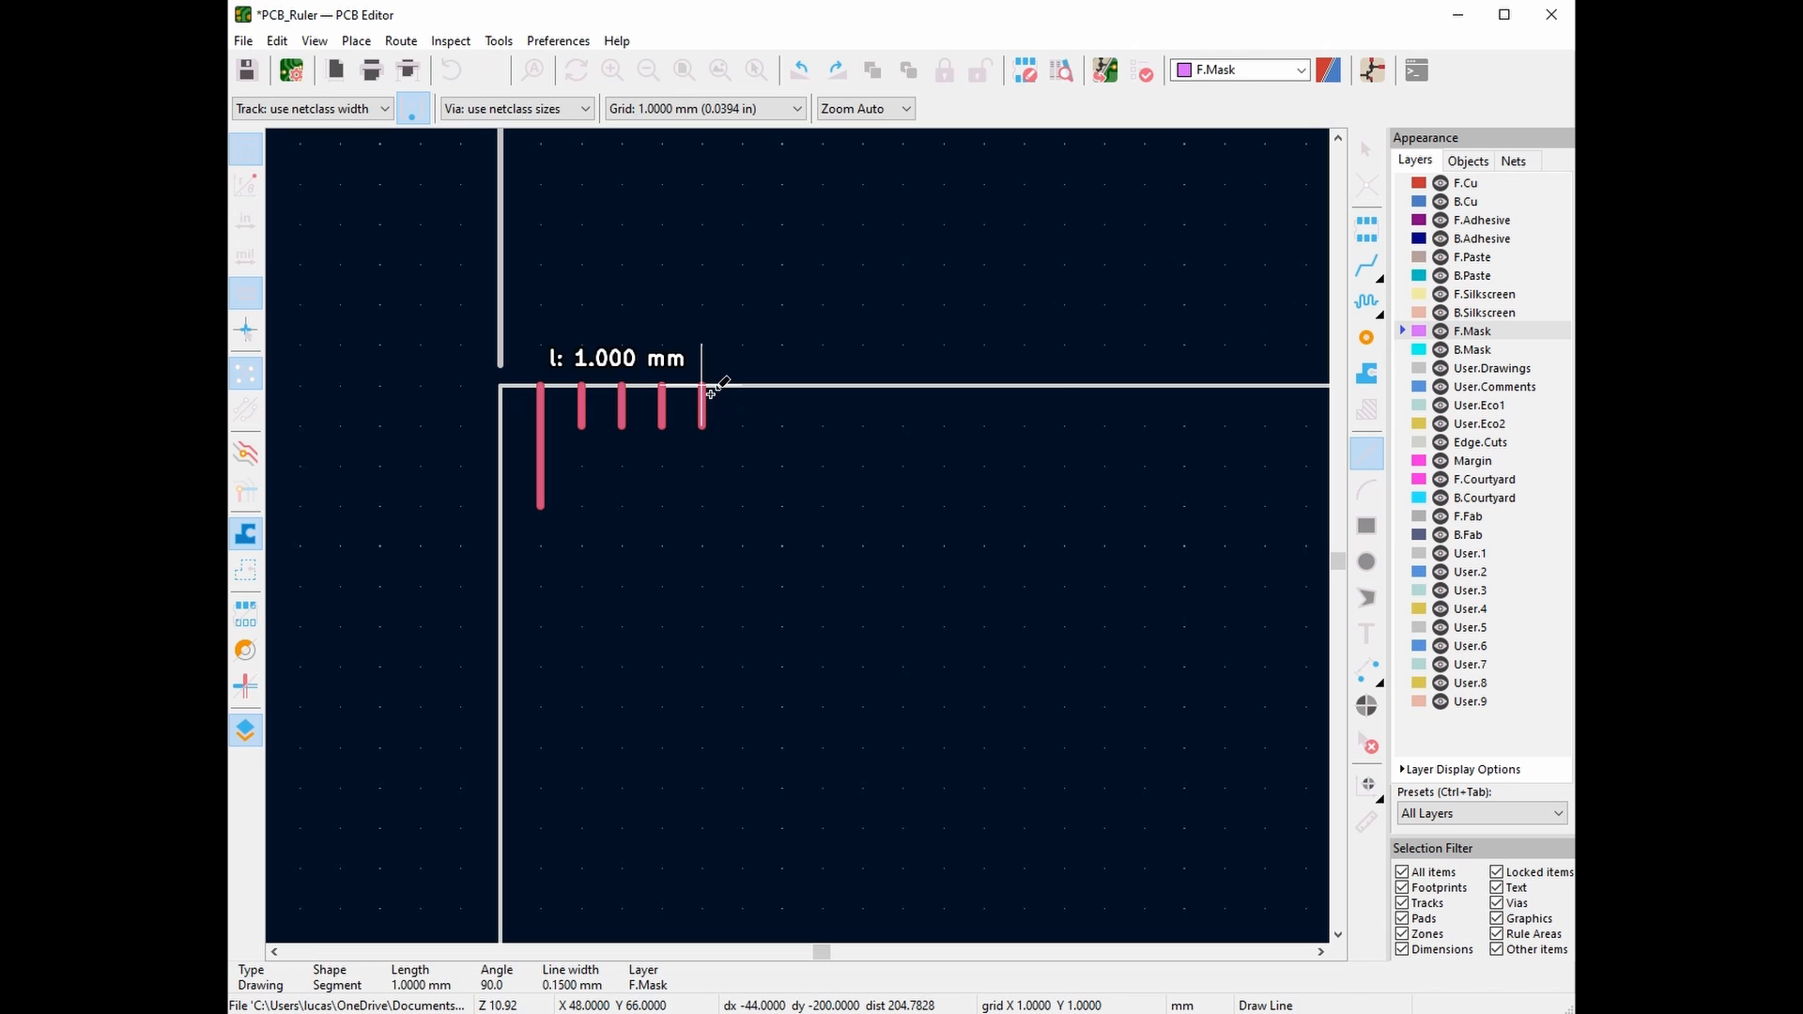
left_click(702, 385)
right_click(783, 347)
left_click(827, 363)
right_click(864, 334)
left_click(909, 344)
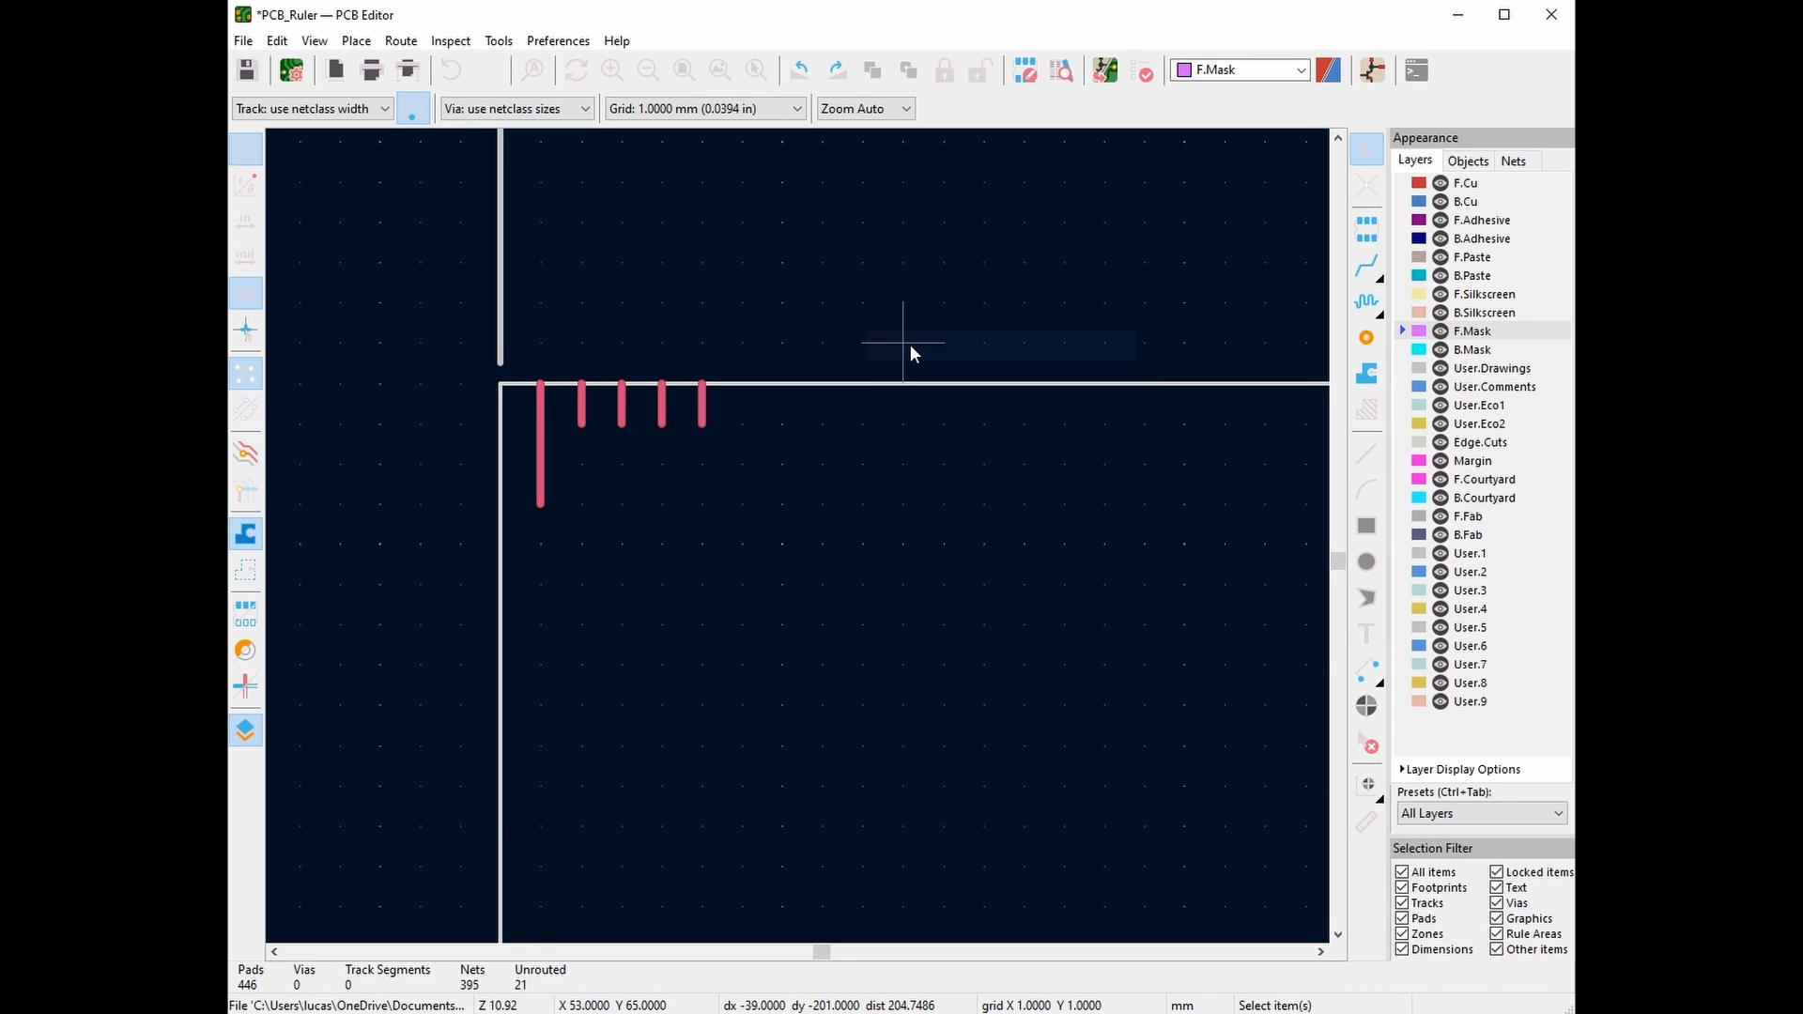
Inspect the five ticks with their solder mask openings in the 3D viewer
left_click(315, 40)
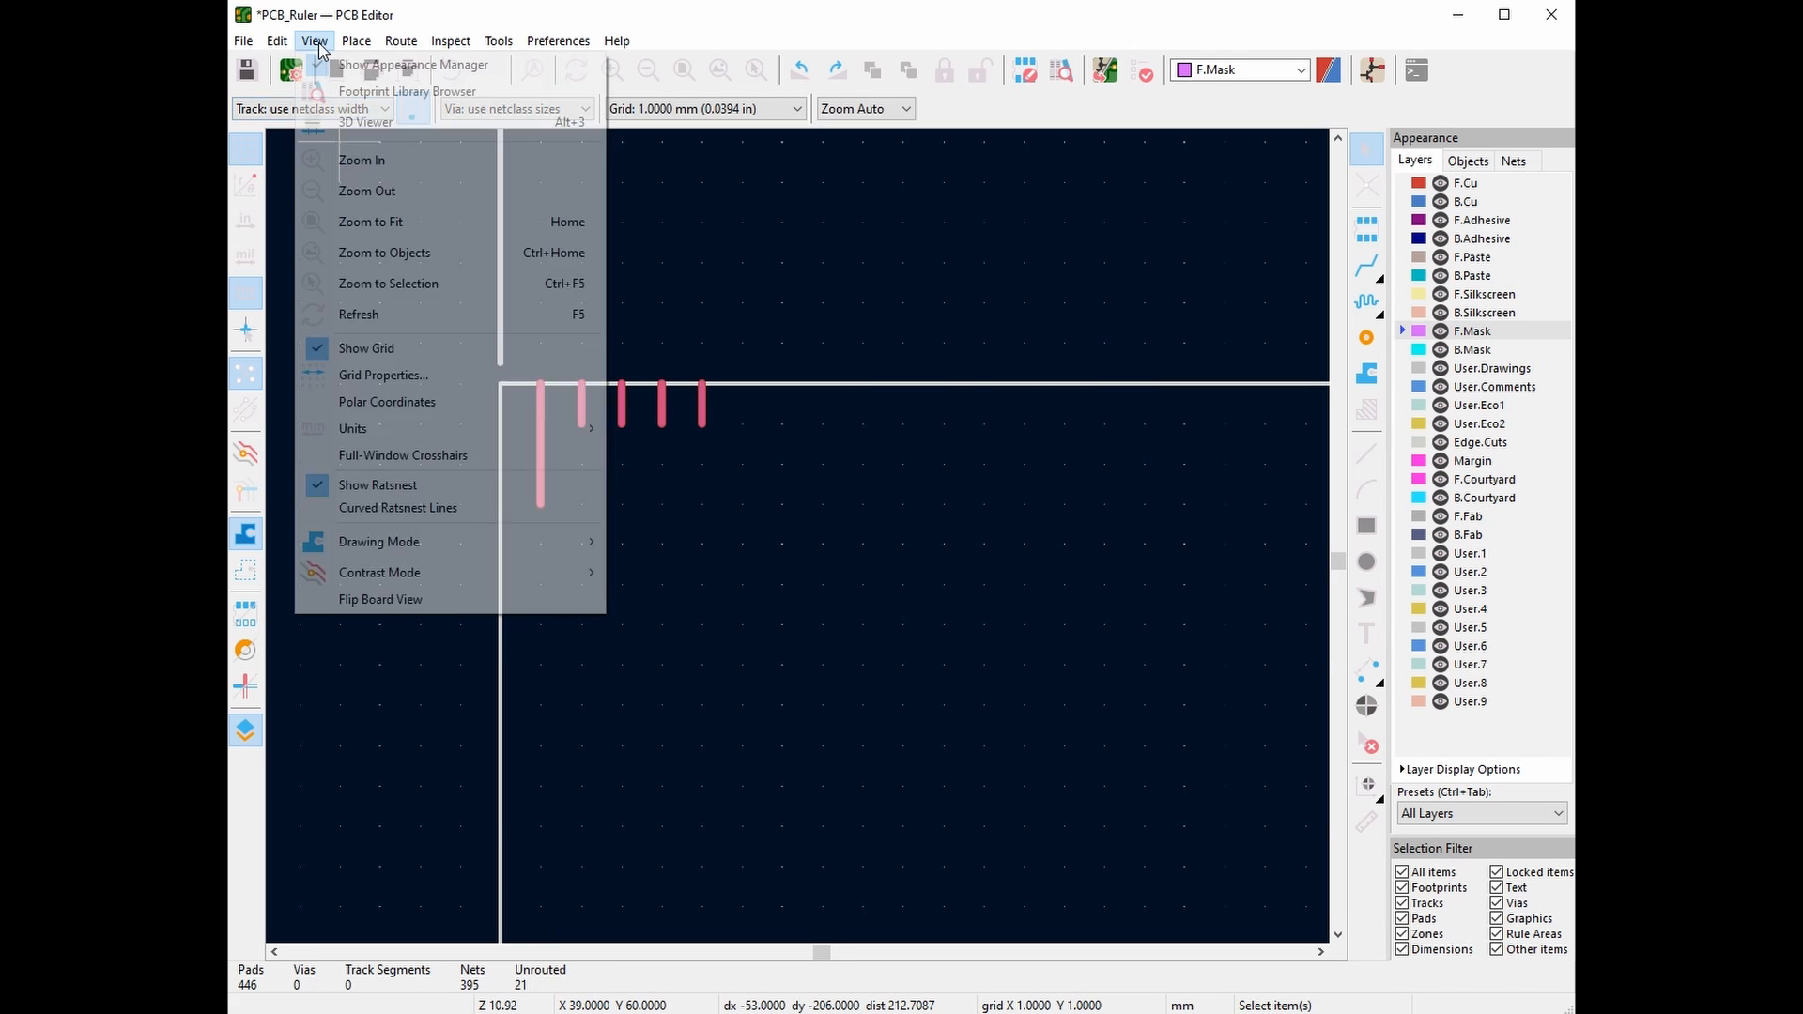
left_click(360, 123)
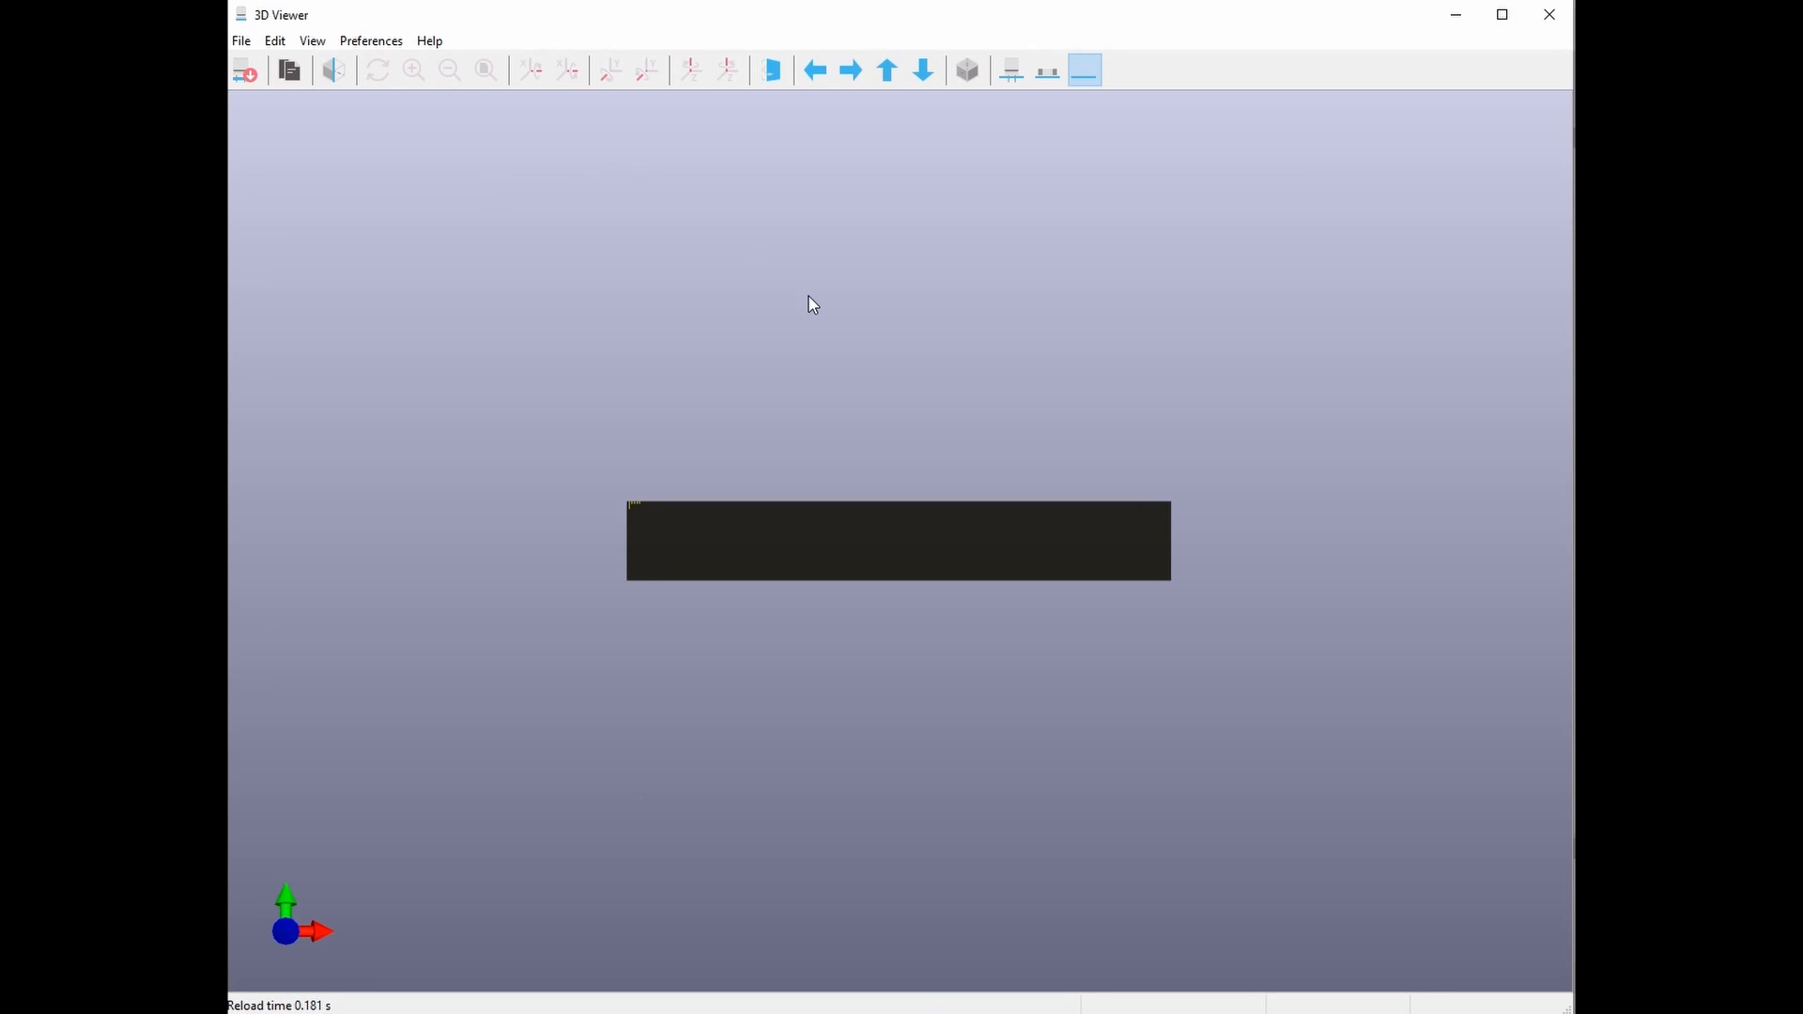
scroll(451, 509, "up", 3)
scroll(439, 501, "down", 2)
middle_click_drag(416, 492, 901, 522)
scroll(712, 489, "up", 13)
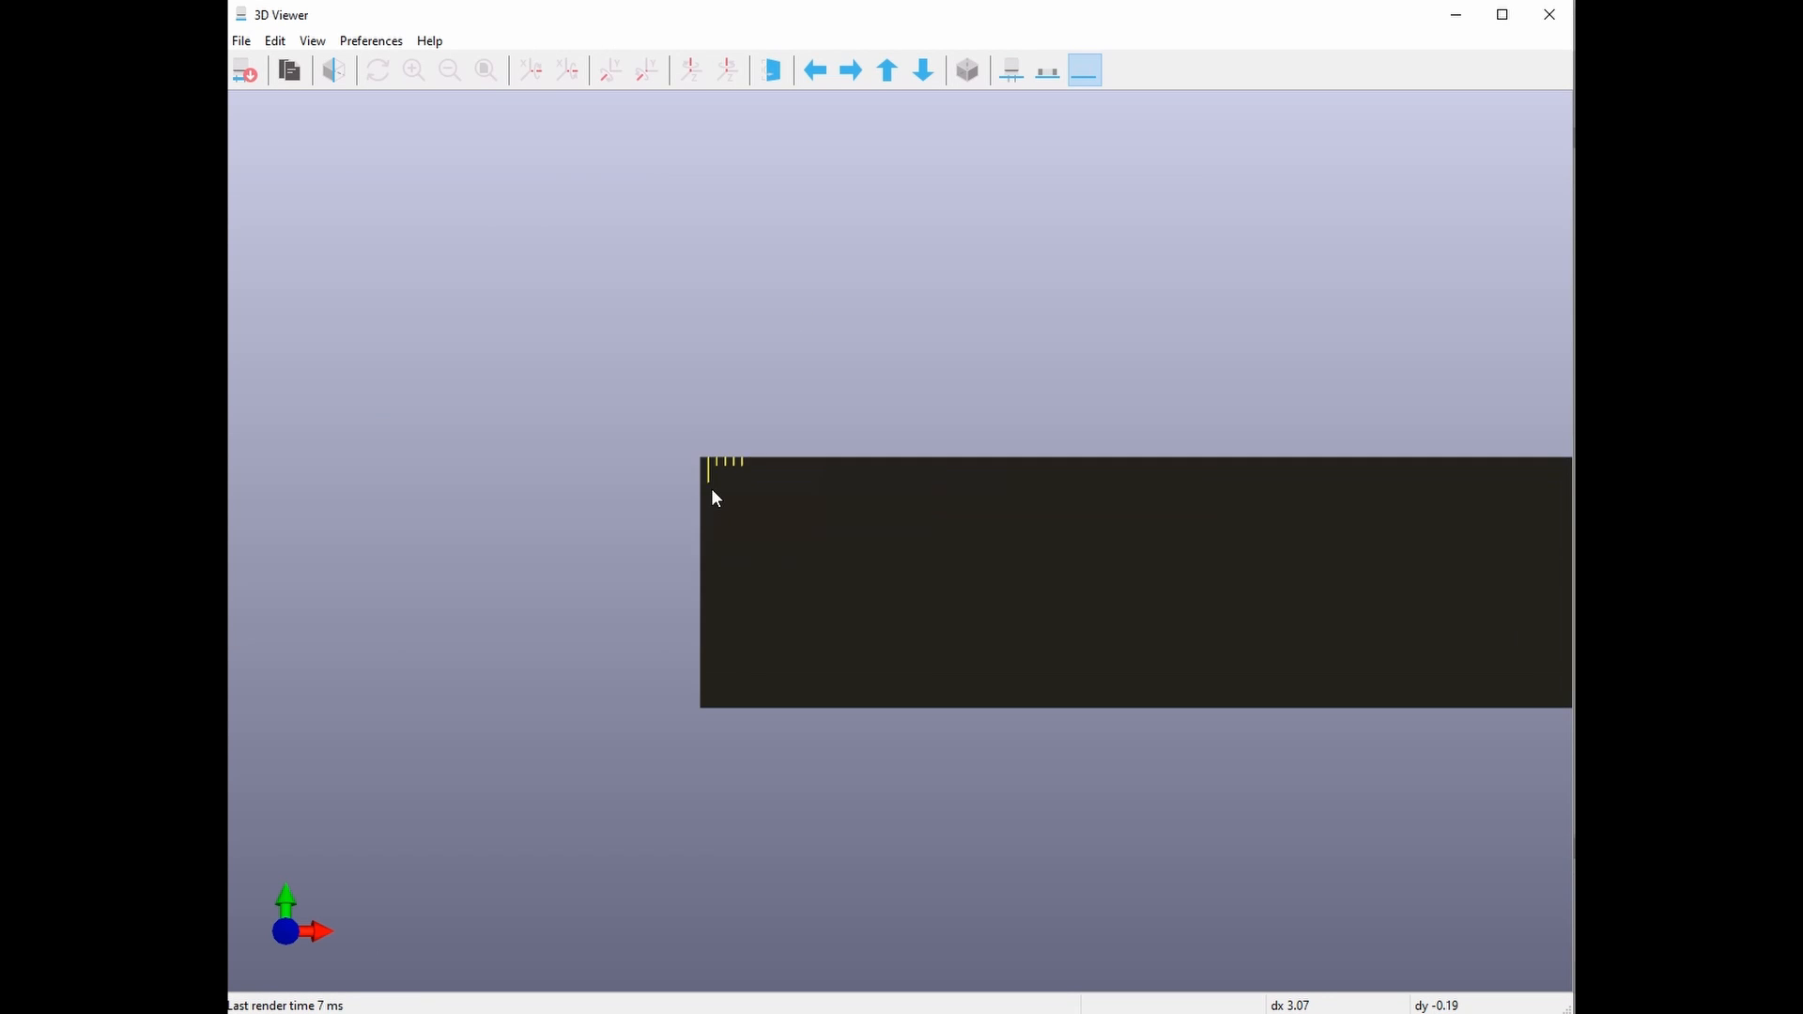
scroll(648, 470, "down", 2)
middle_click_drag(695, 498, 969, 567)
scroll(712, 406, "up", 6)
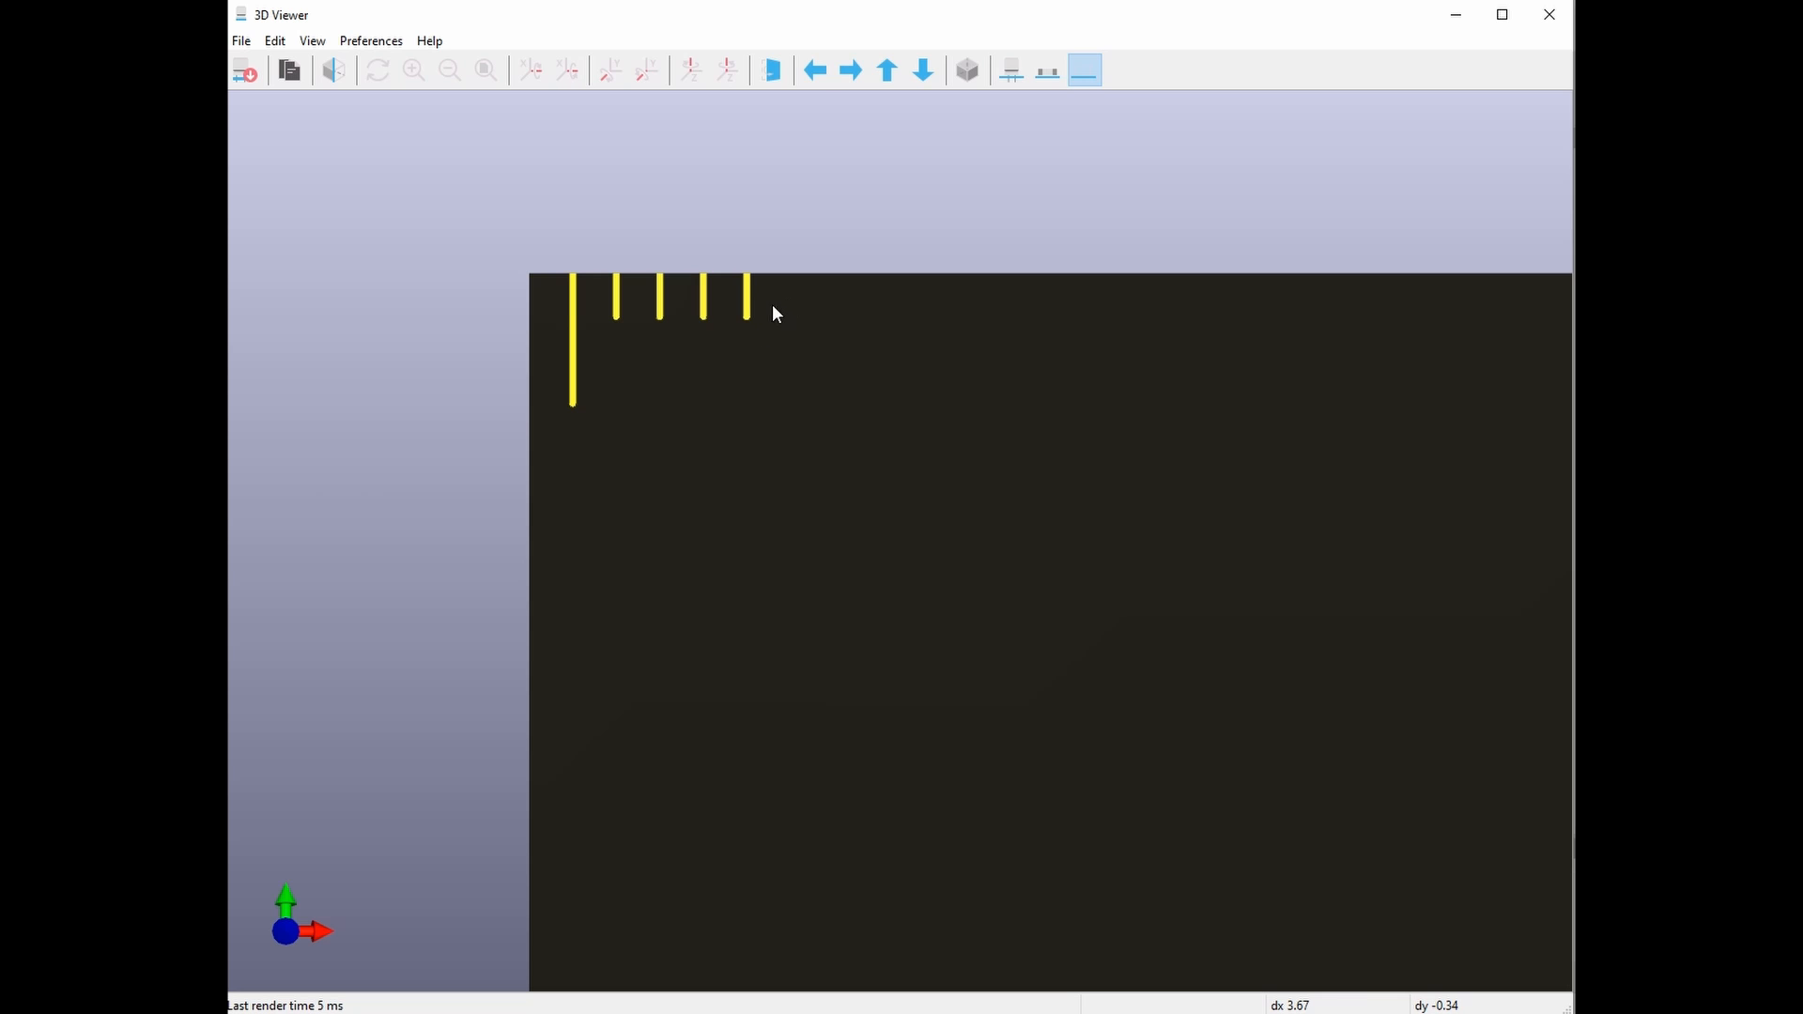
left_click(1550, 15)
Copy the group of five copper and mask ticks and paste it repeatedly along the upper edge up to the board's right end
left_click_drag(655, 590, 398, 431)
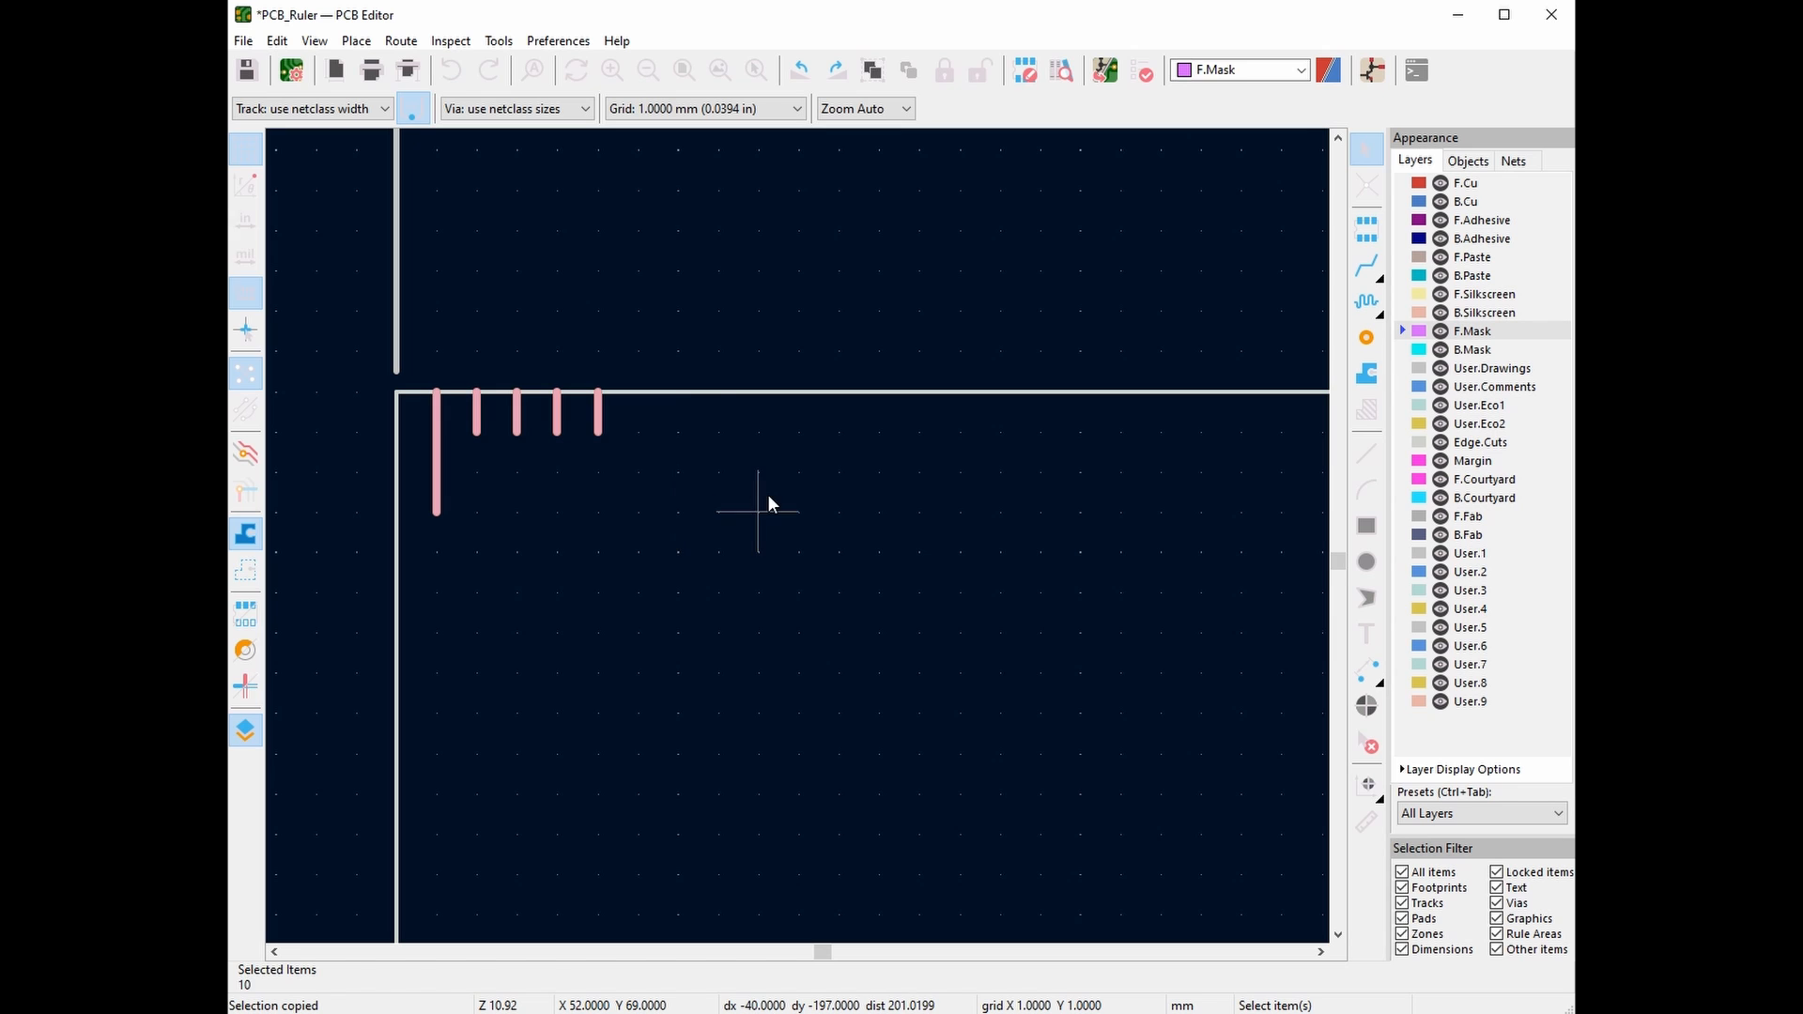
key("ctrl+v")
left_click(819, 449)
middle_click_drag(918, 483, 669, 518)
key("ctrl+v")
left_click(677, 448)
key("ctrl+v")
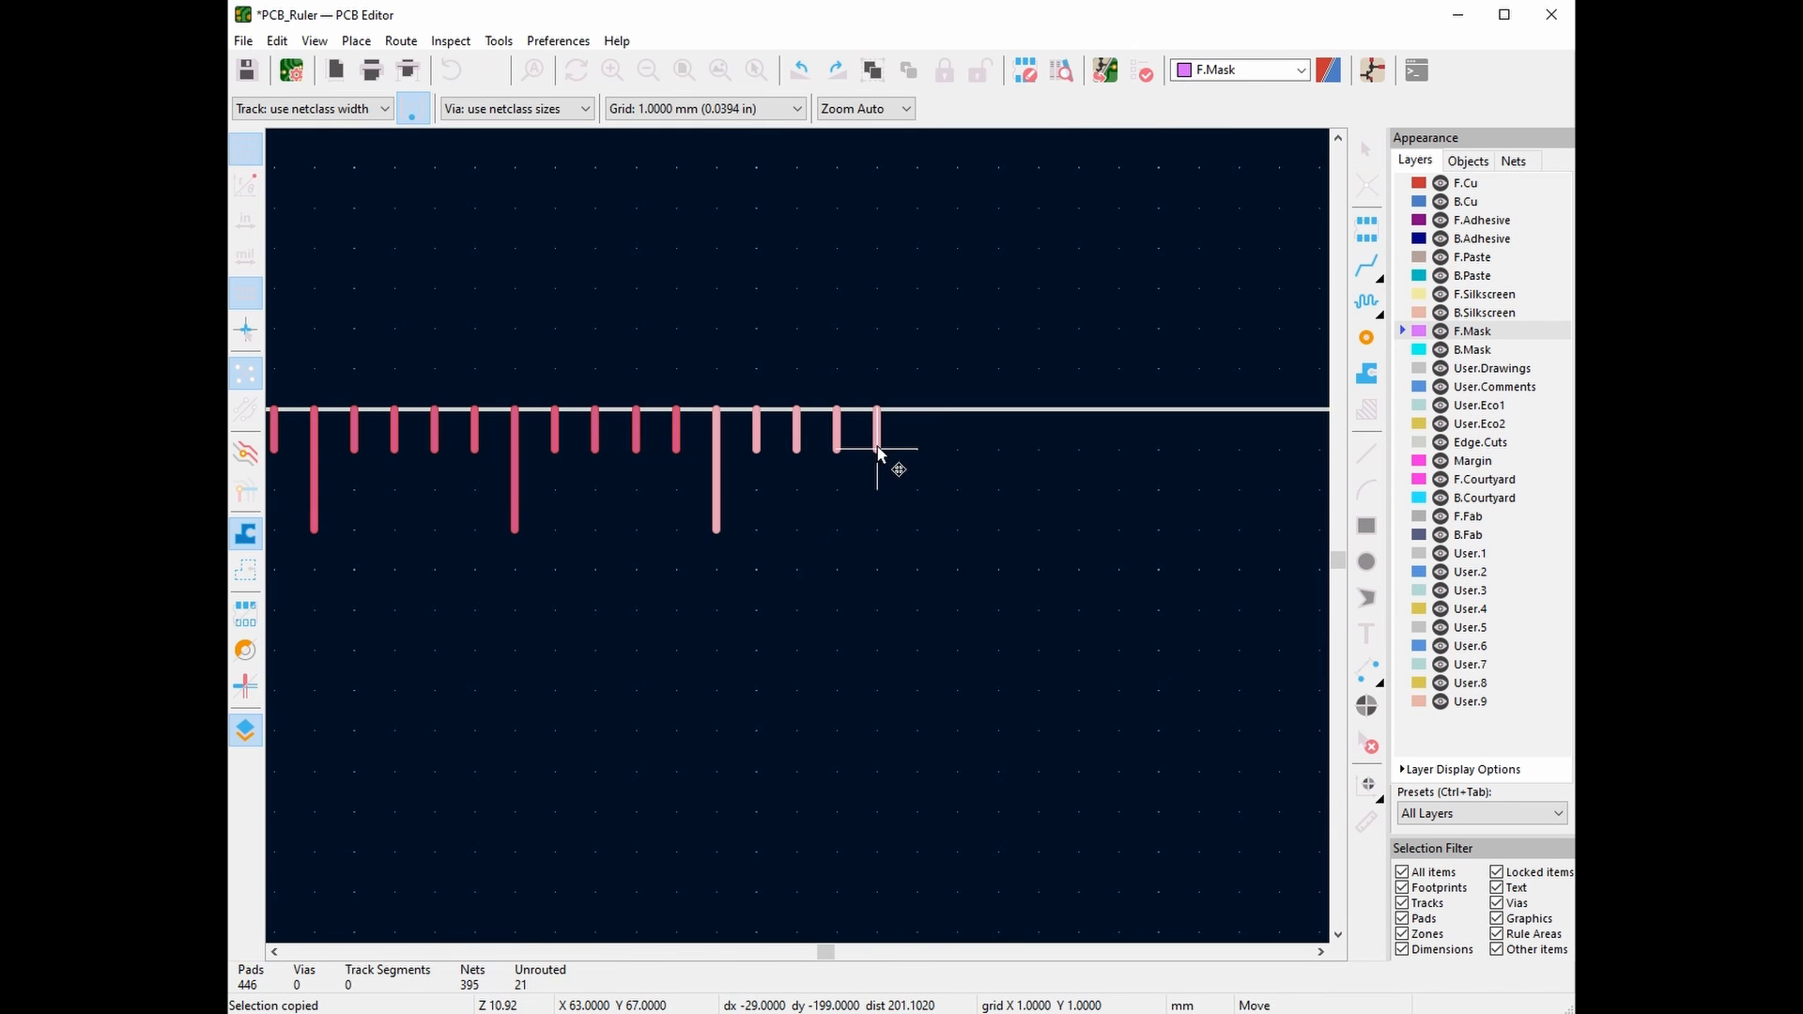
left_click(878, 451)
key("ctrl+v")
left_click(1076, 455)
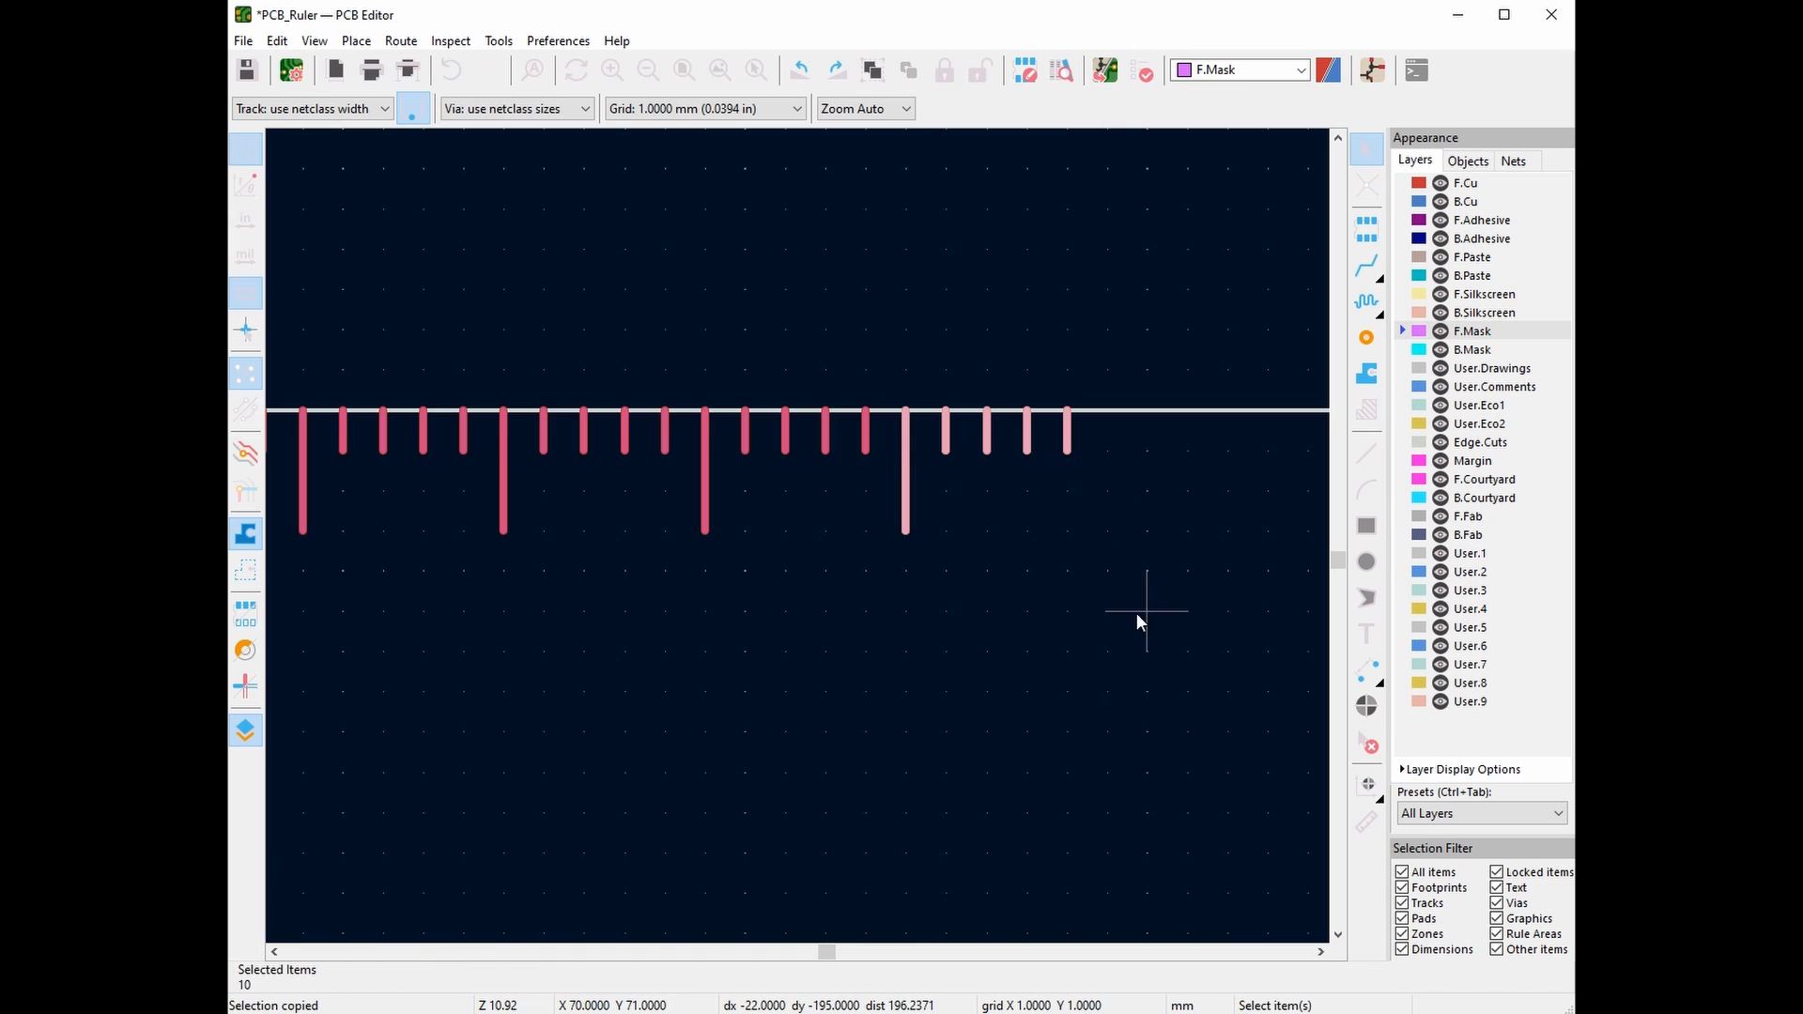
key("ctrl+v")
scroll(1135, 612, "down", 2)
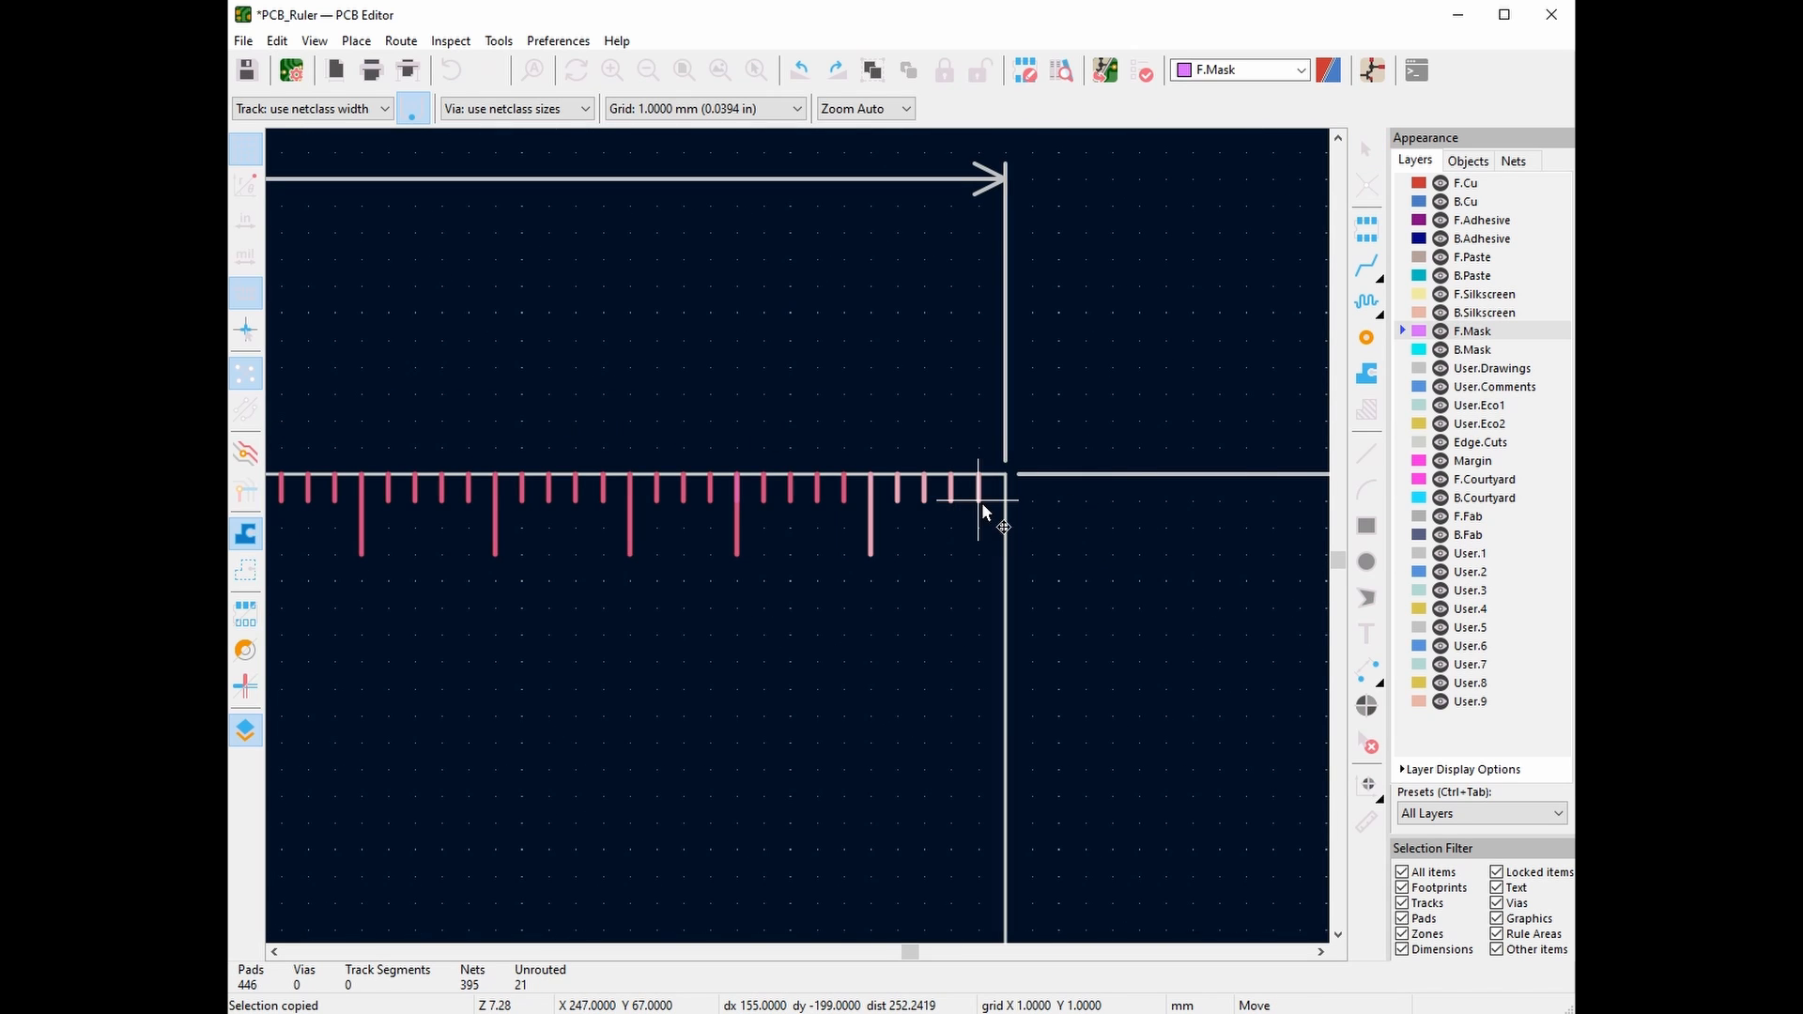
left_click(983, 503)
scroll(578, 532, "down", 6)
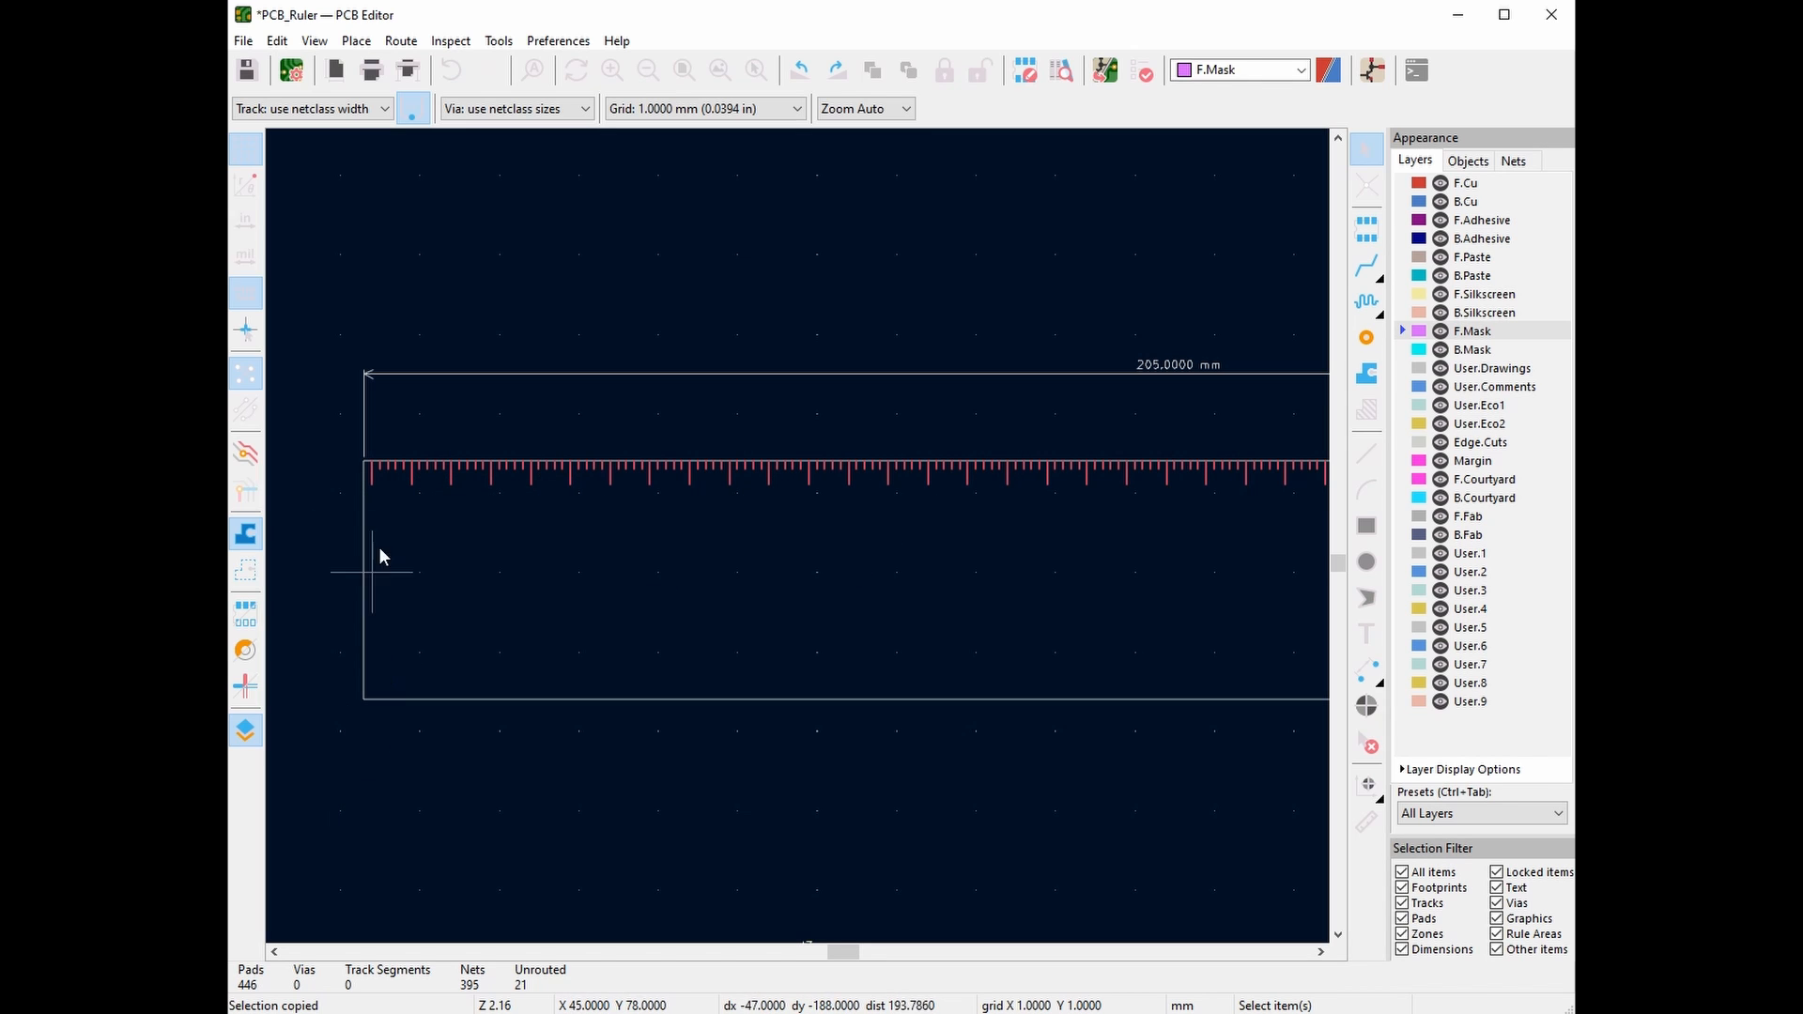
Place the text 0 on F.Silkscreen just below the first long tick
left_click(1240, 70)
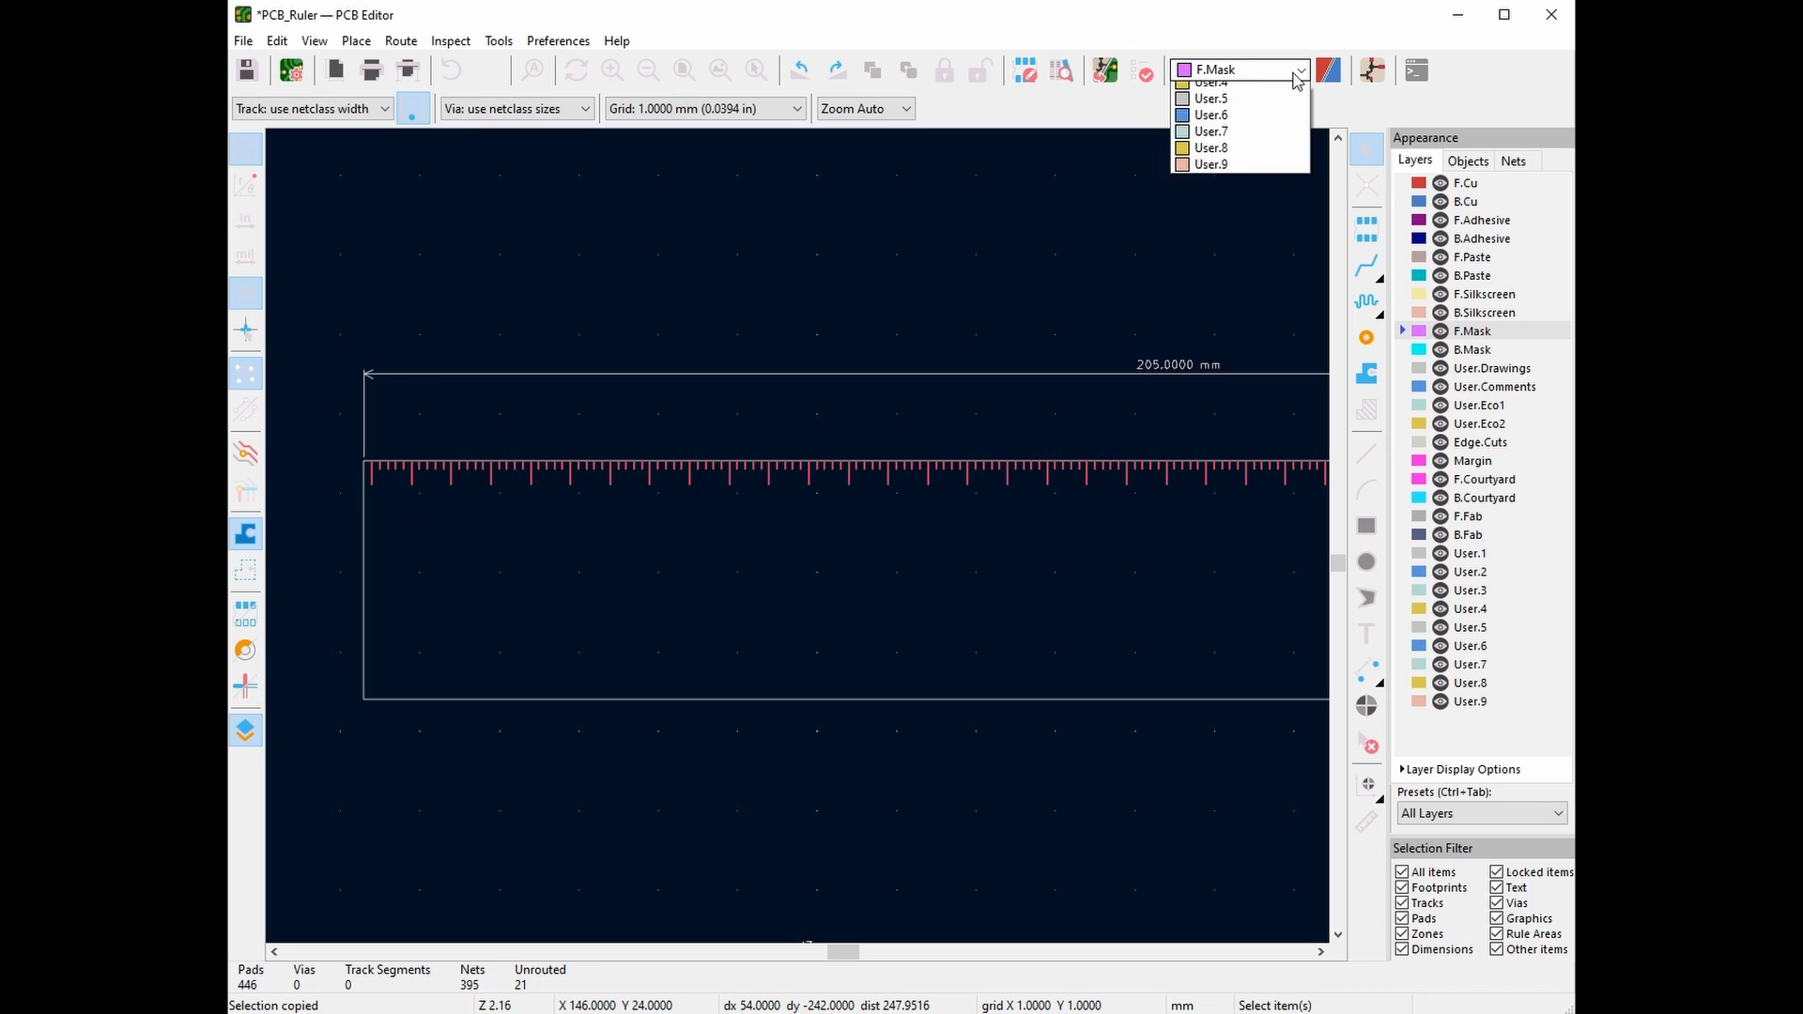
left_click(1242, 191)
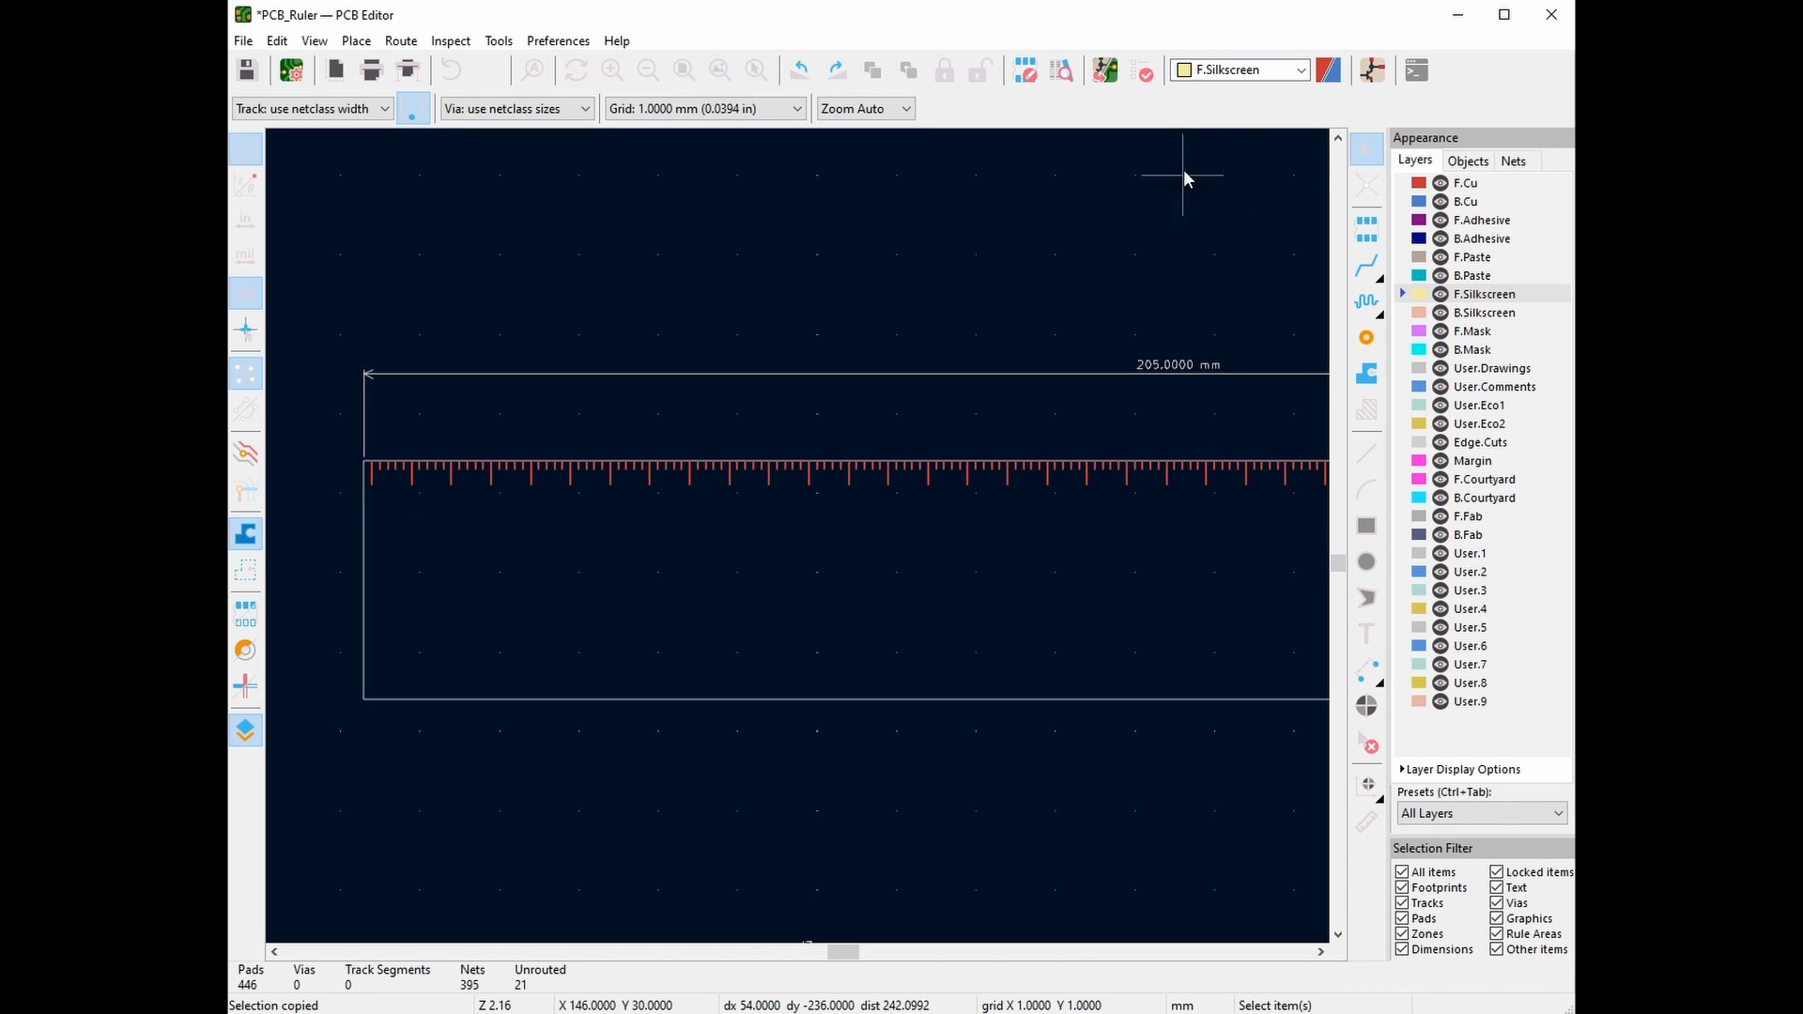
scroll(297, 523, "up", 5)
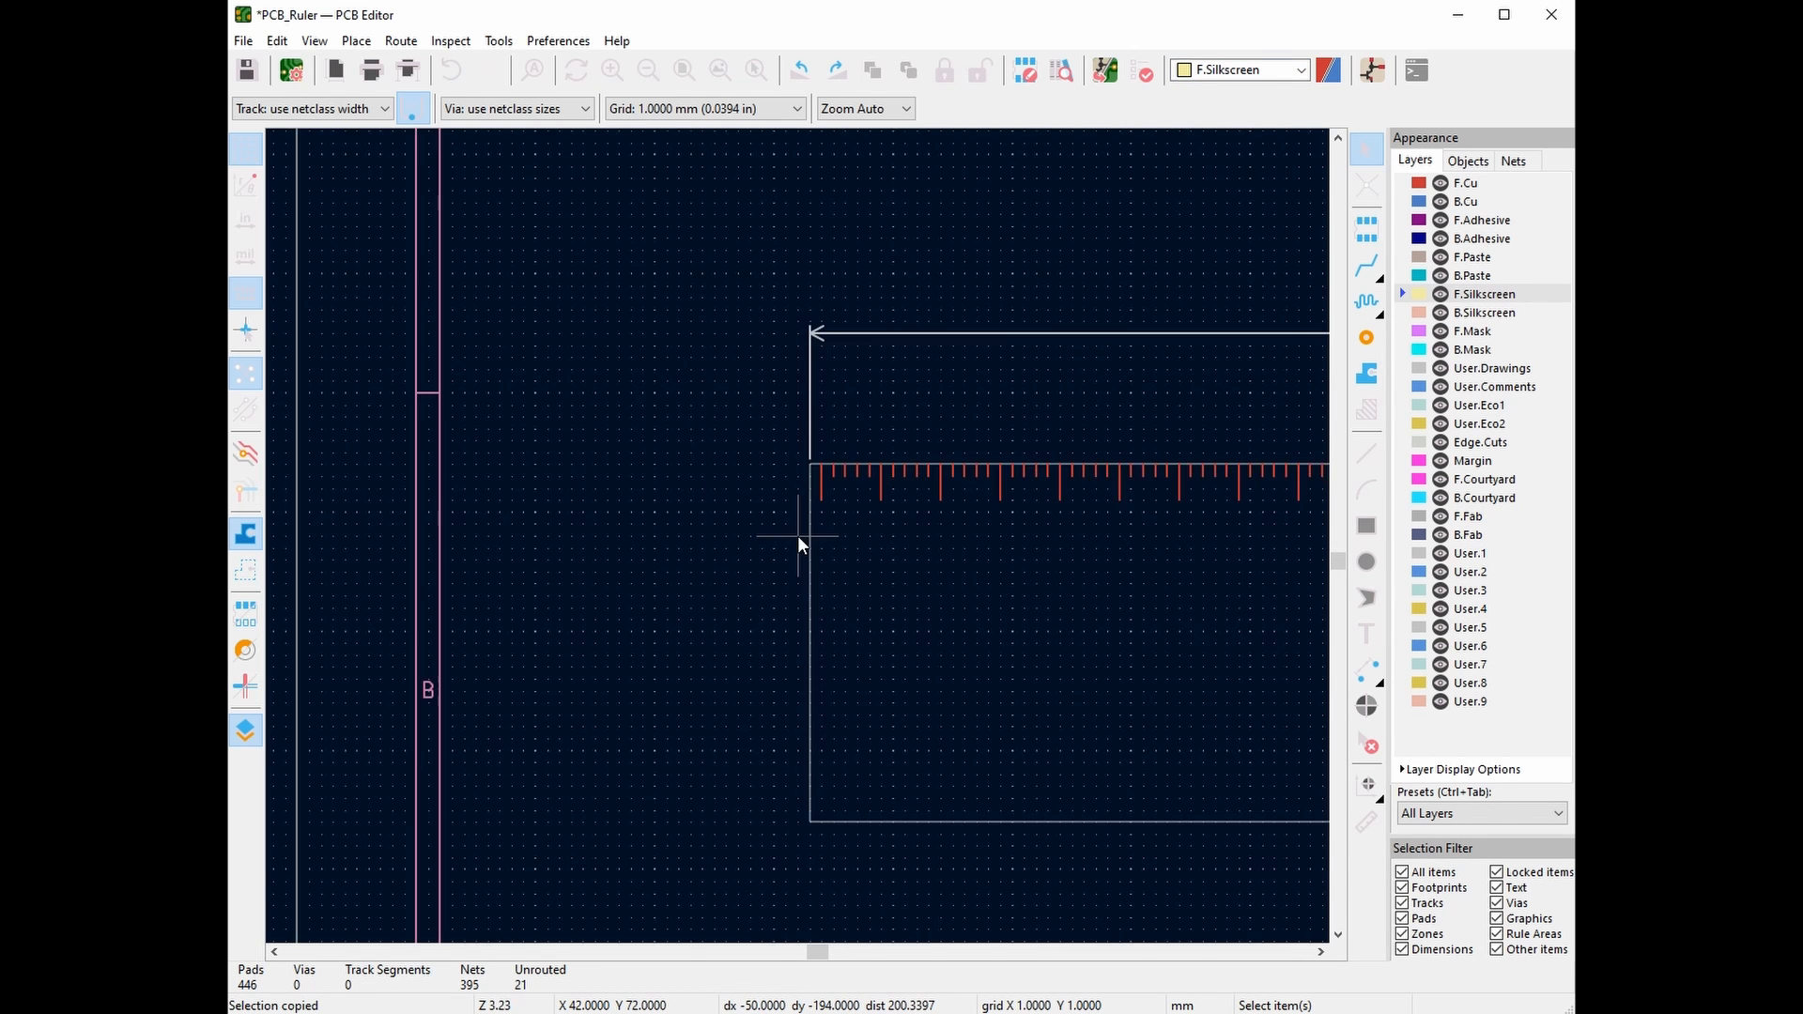
left_click(1366, 634)
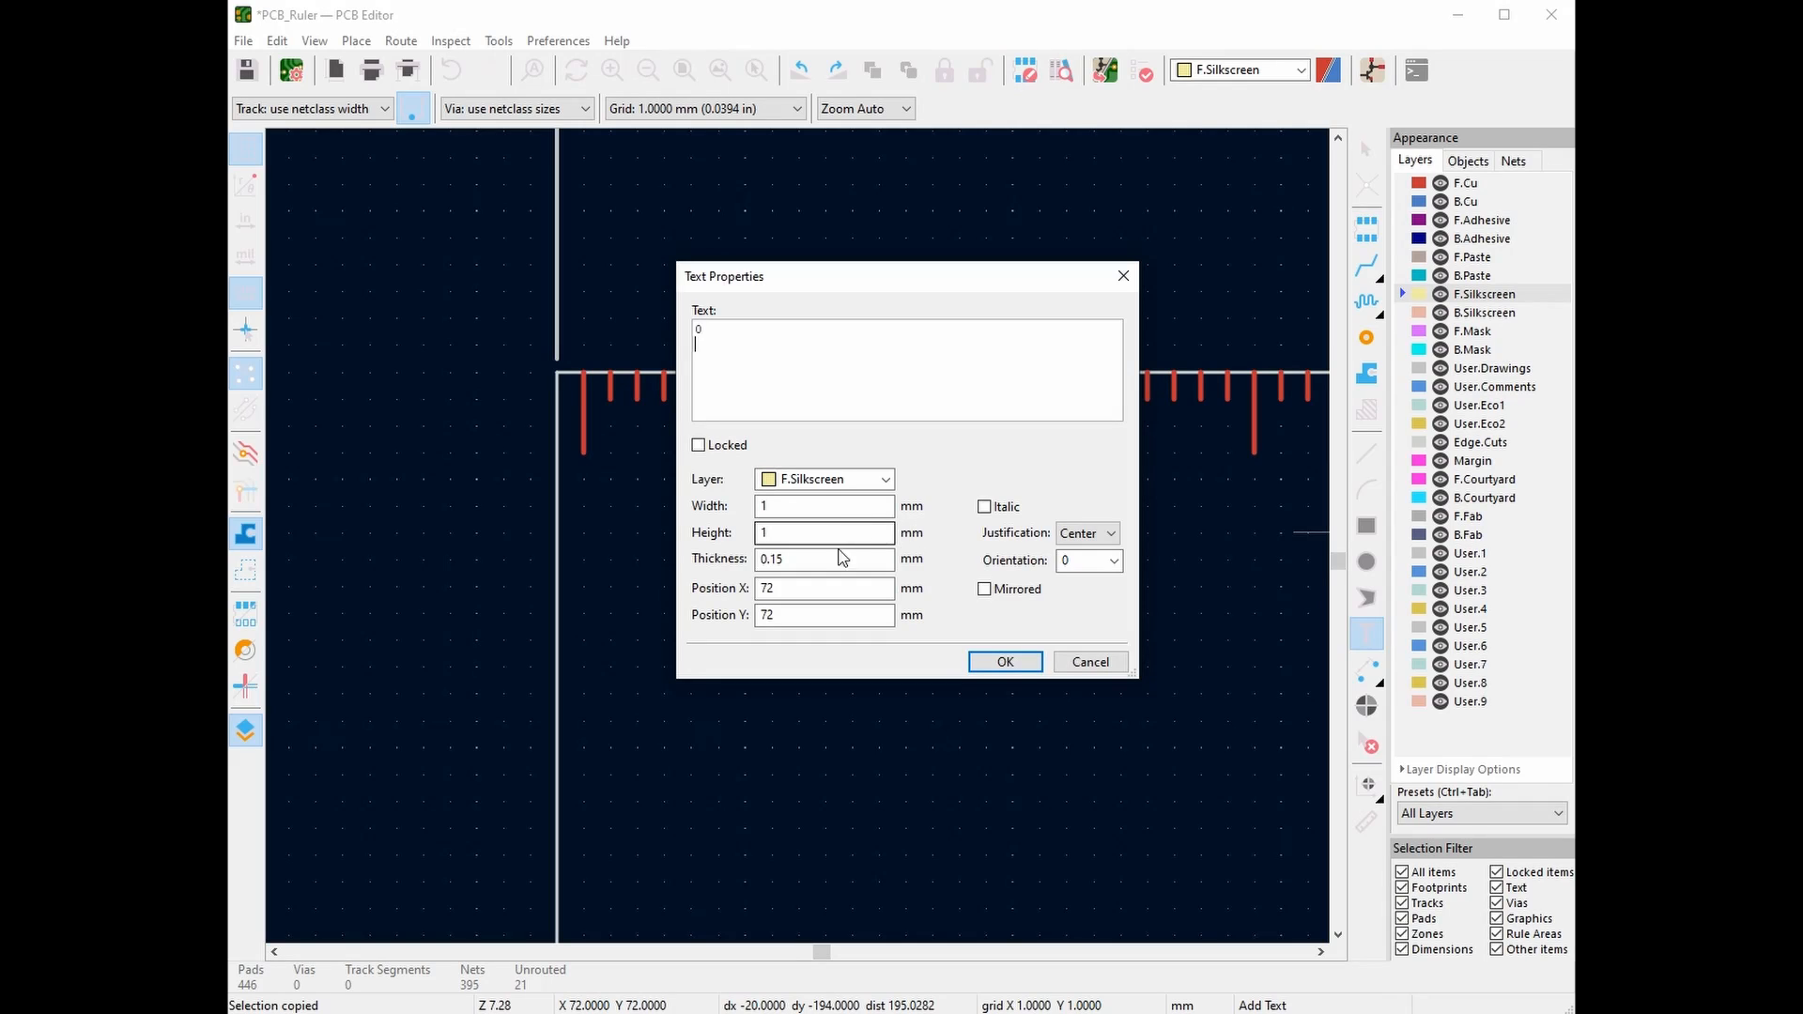
type("0")
key("Return")
left_click(583, 478)
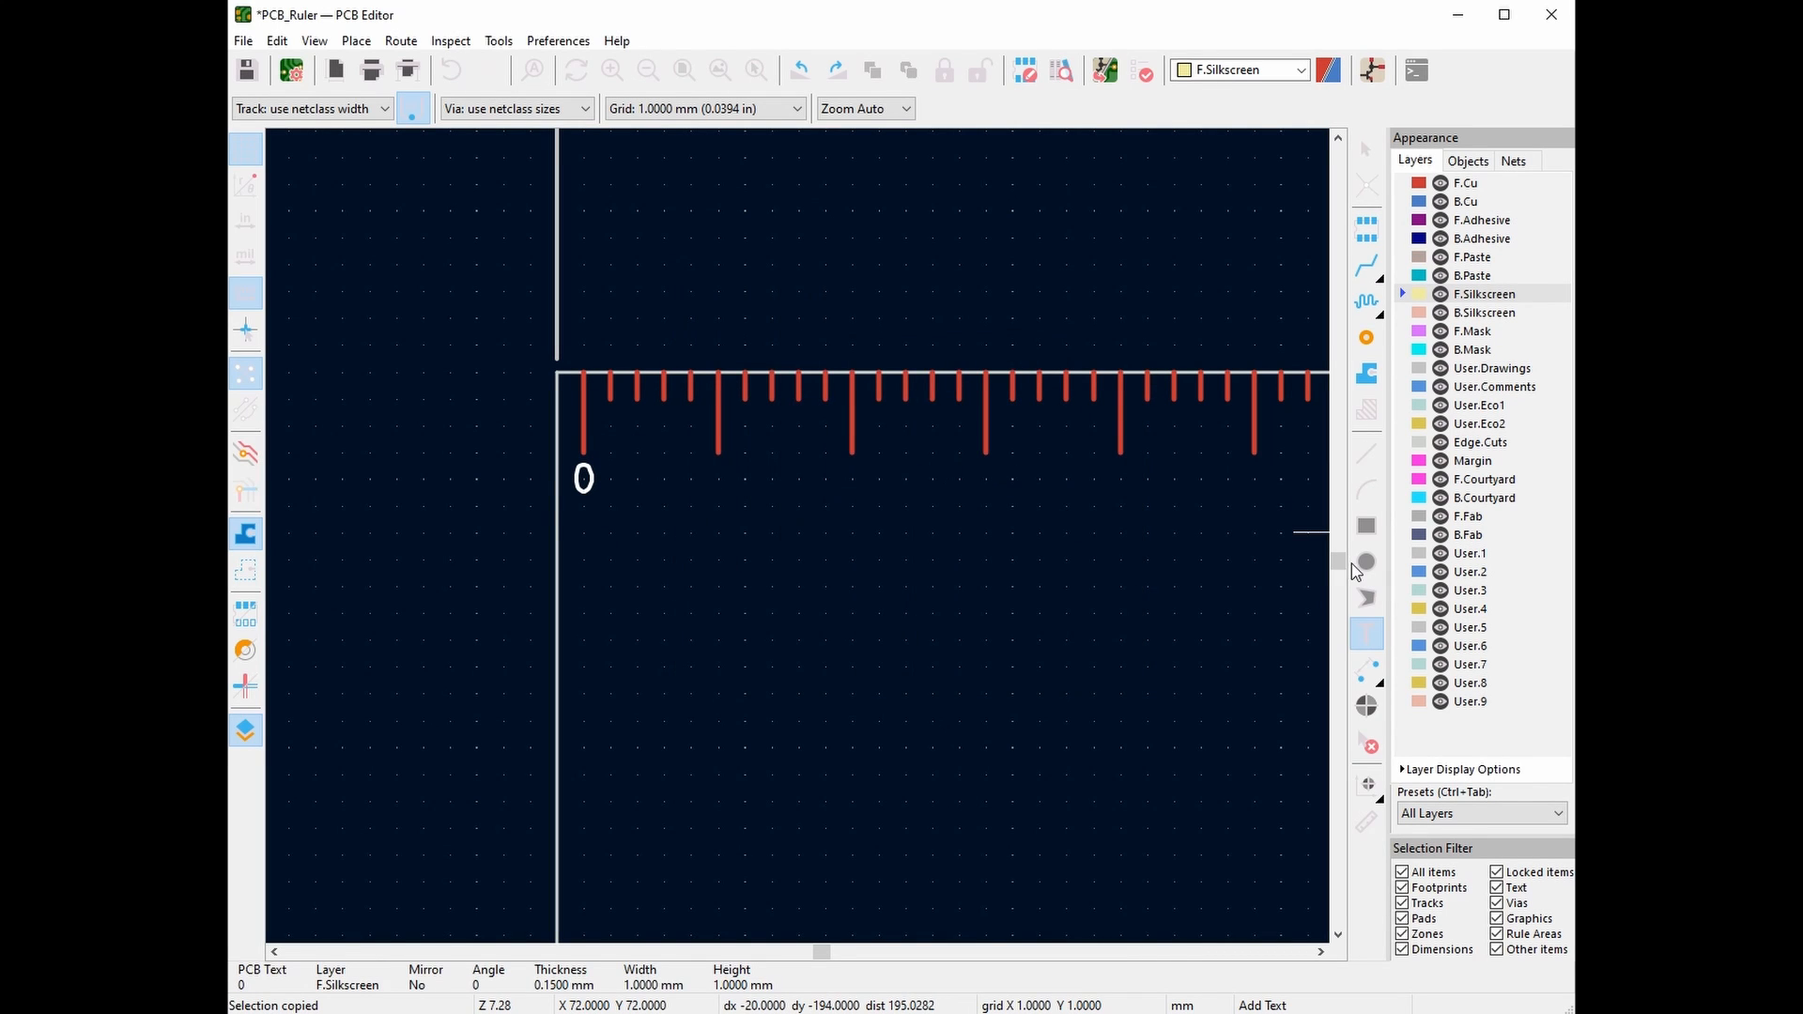
Place the silkscreen texts 1 and 2 below the ticks at 10 mm and 20 mm
left_click(1367, 634)
type("1")
left_click(1008, 660)
left_click(850, 478)
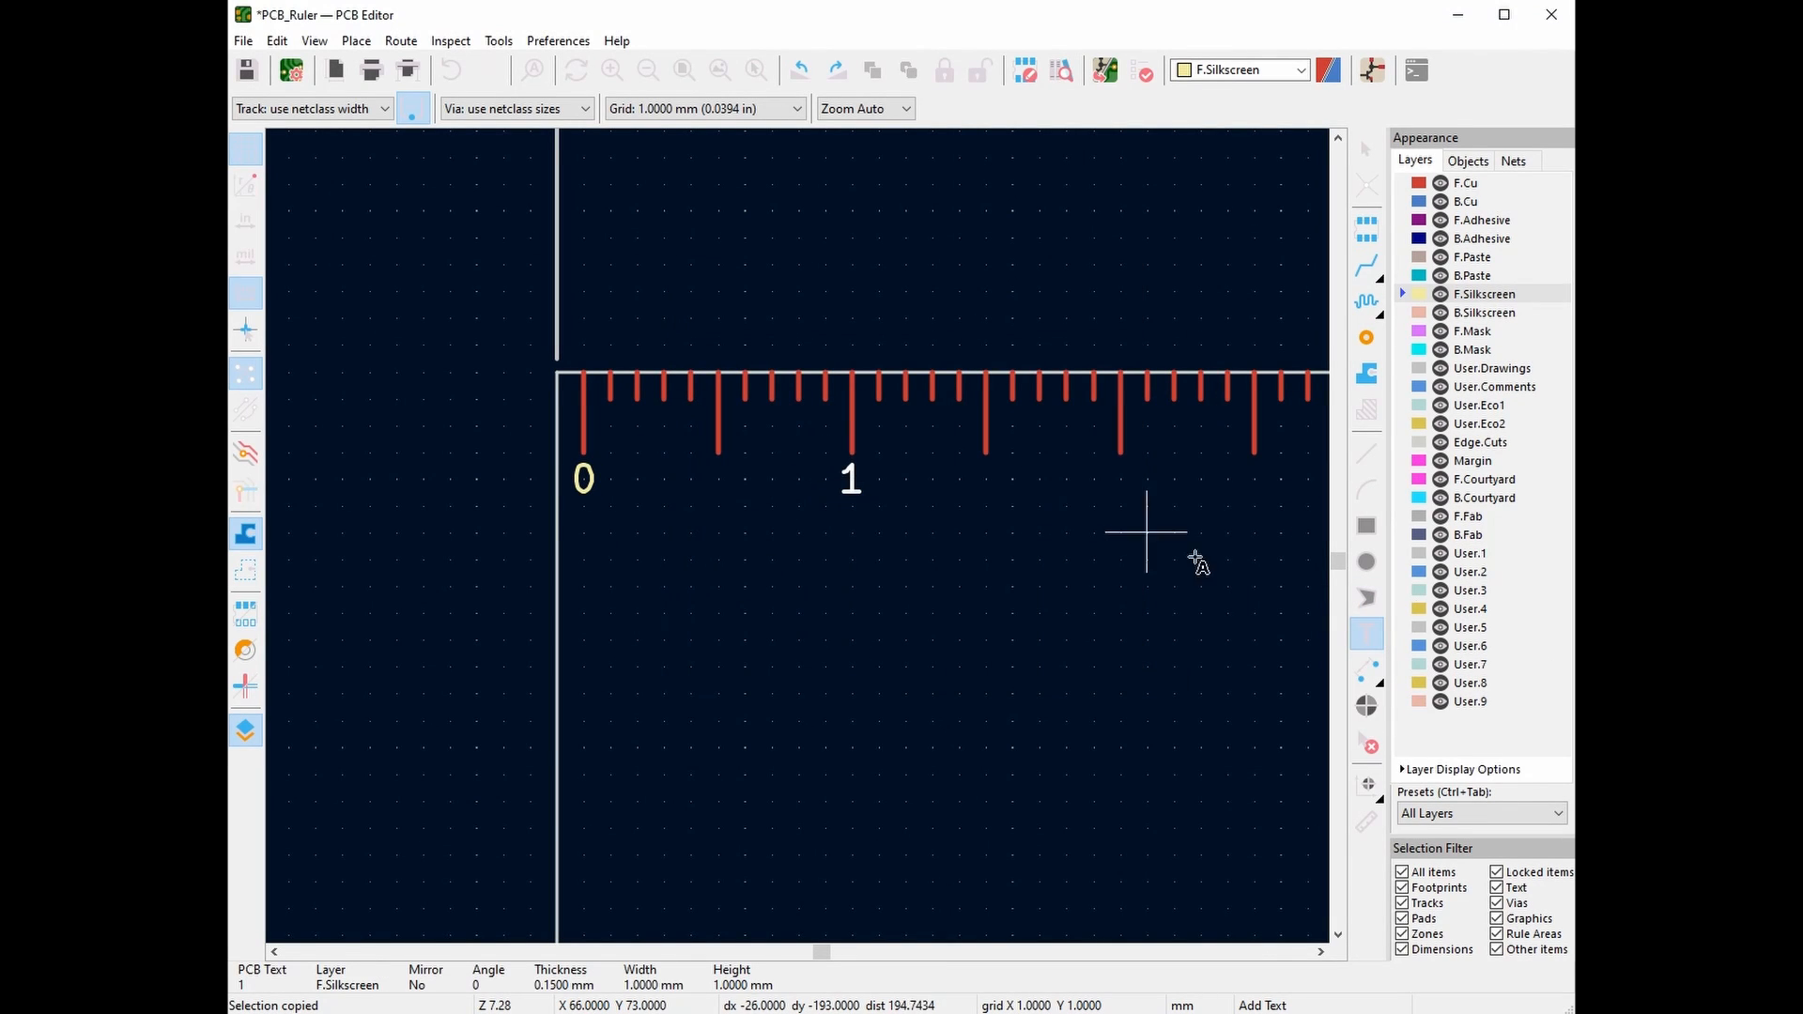
left_click(1366, 634)
type("2")
left_click(1008, 660)
left_click(1119, 478)
right_click(1149, 214)
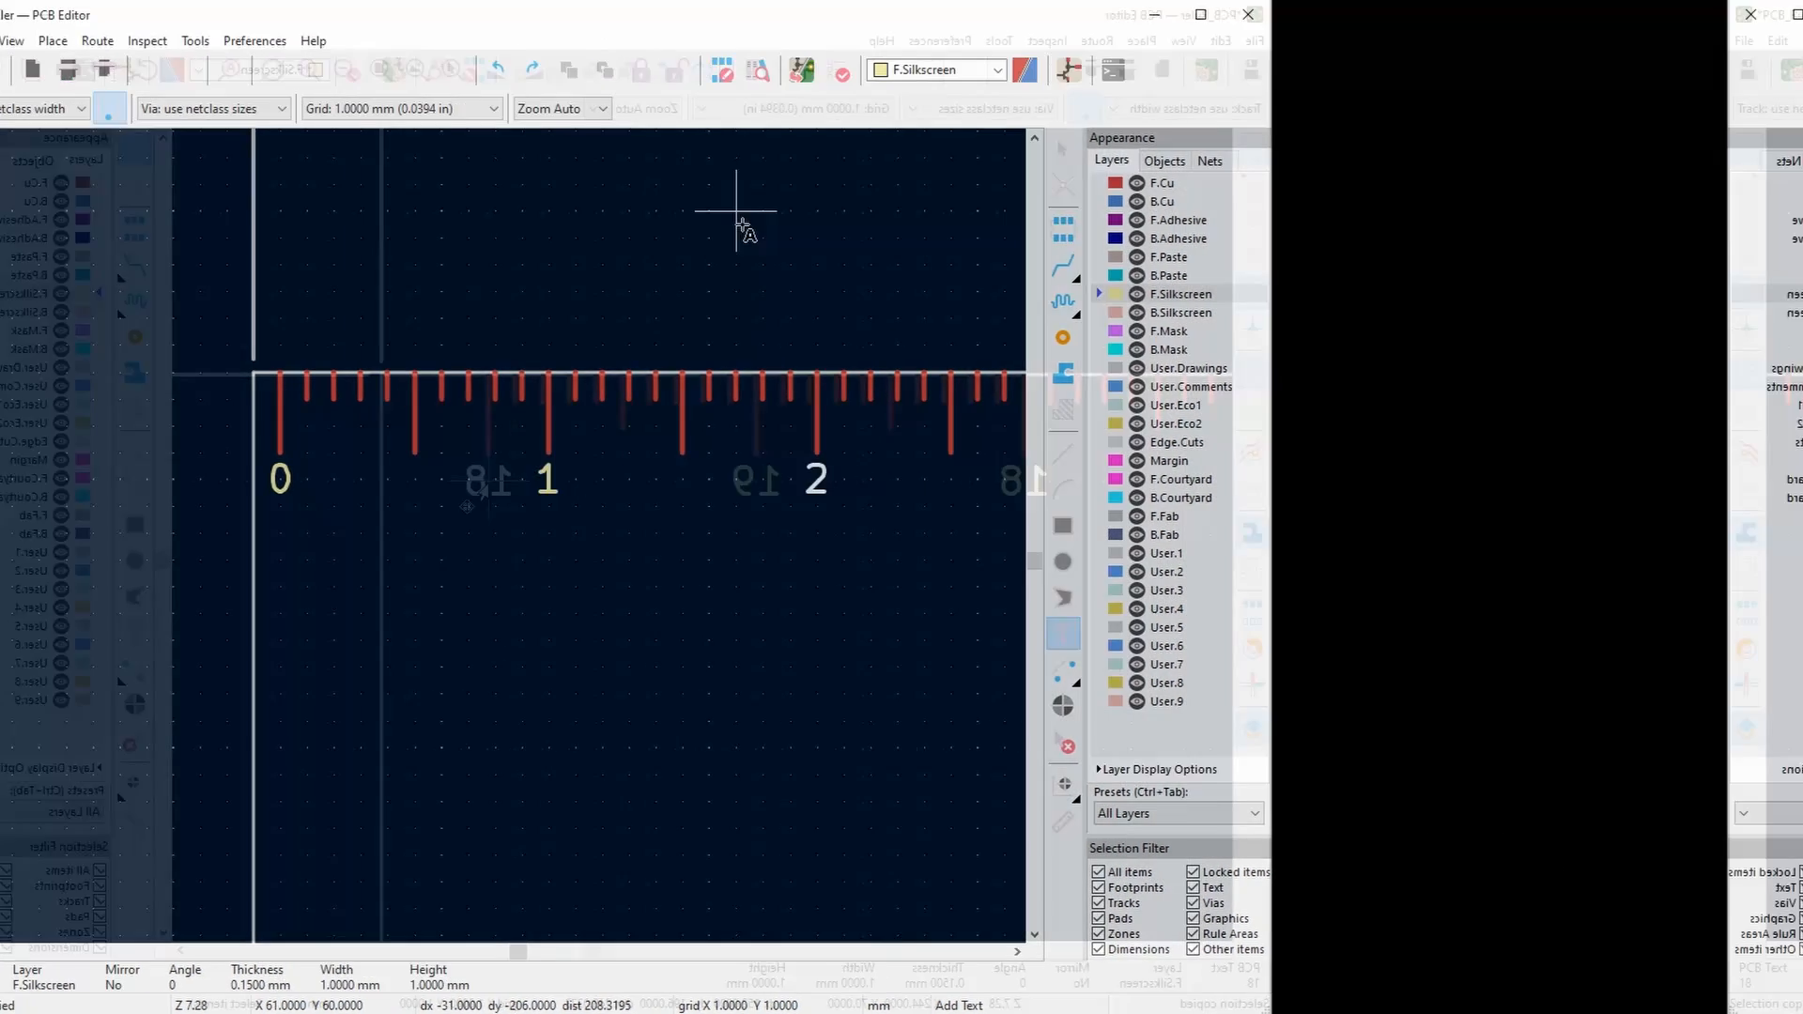
Change the duplicate 18 label below the last centimetre tick to 20
double_click(1027, 483)
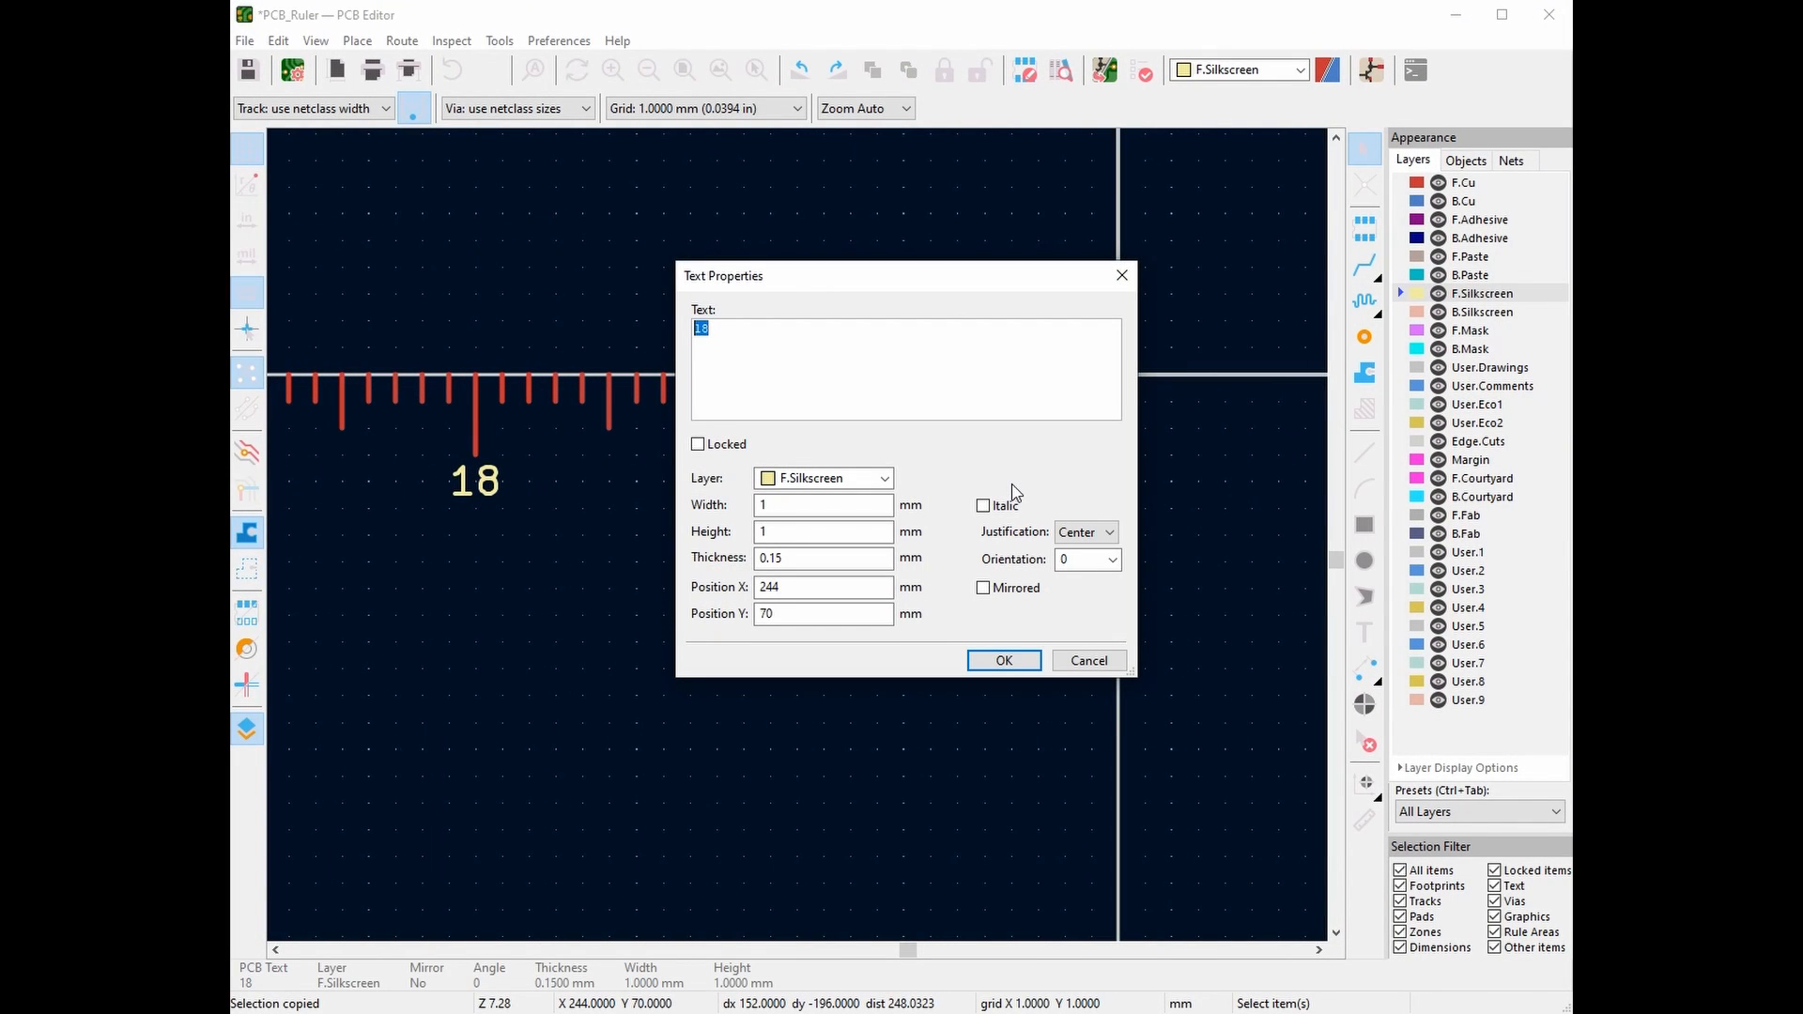
key("Return")
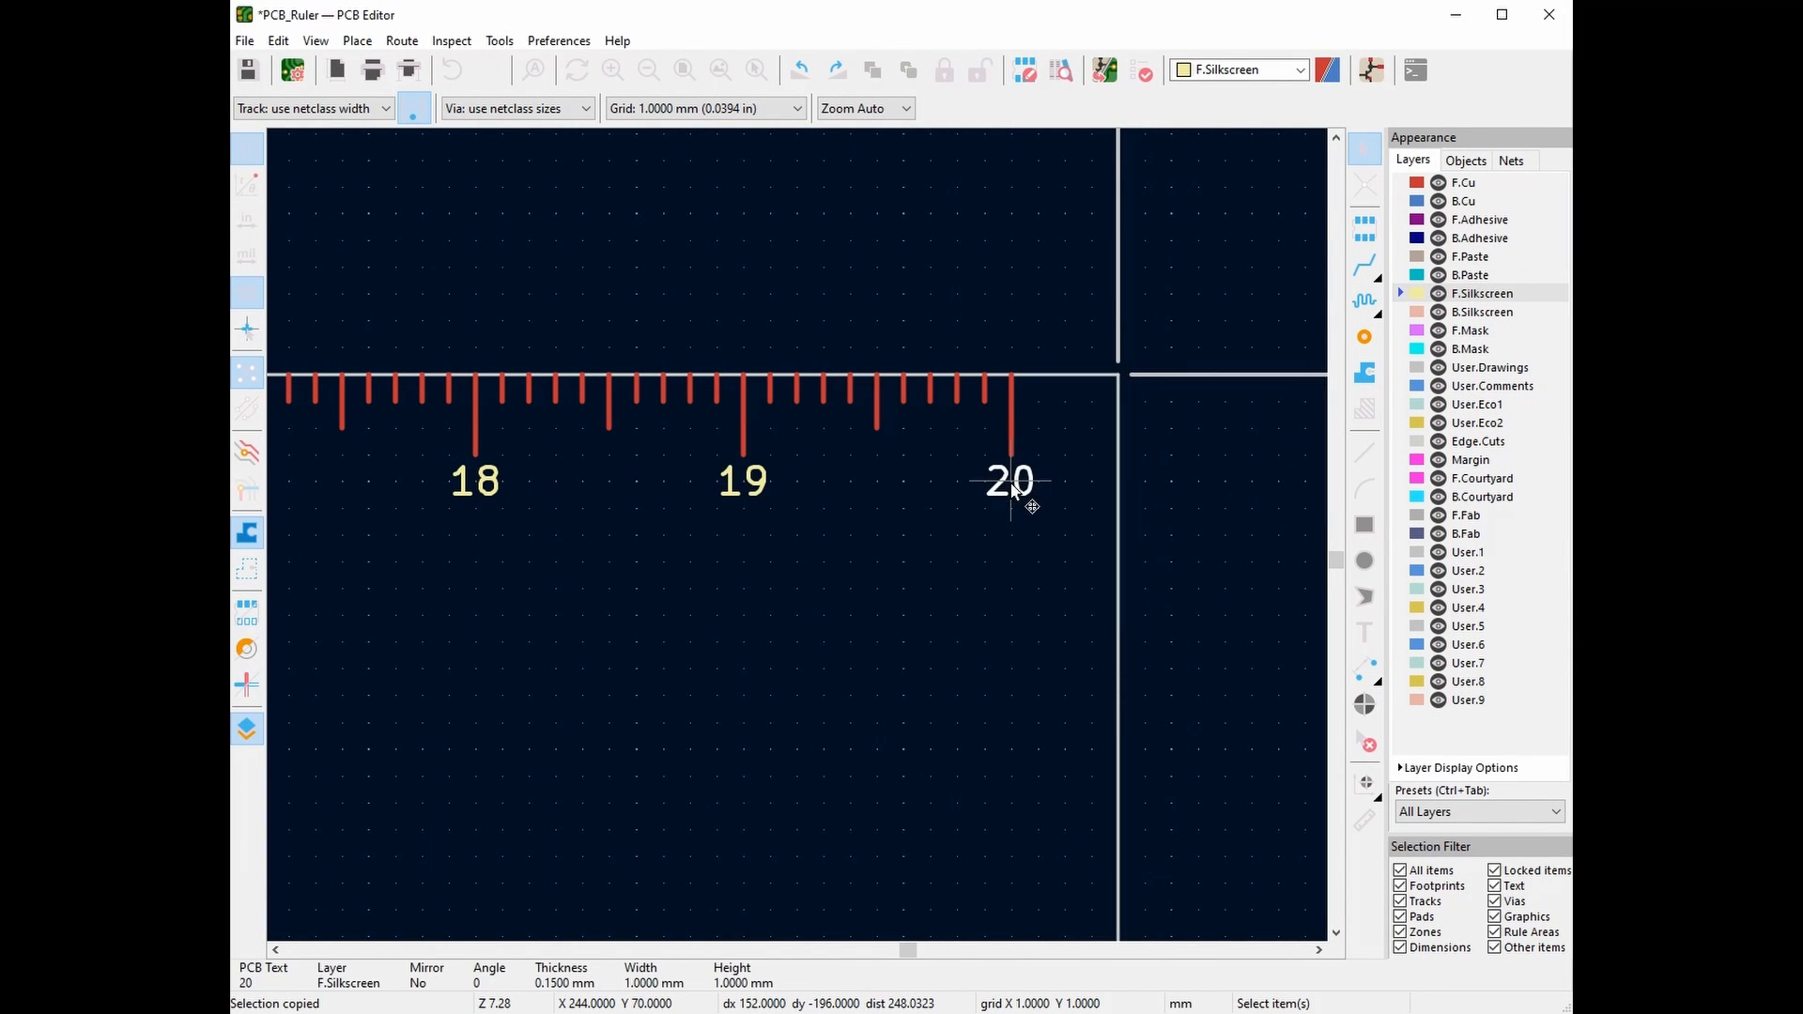
left_click(919, 657)
scroll(787, 669, "down", 4)
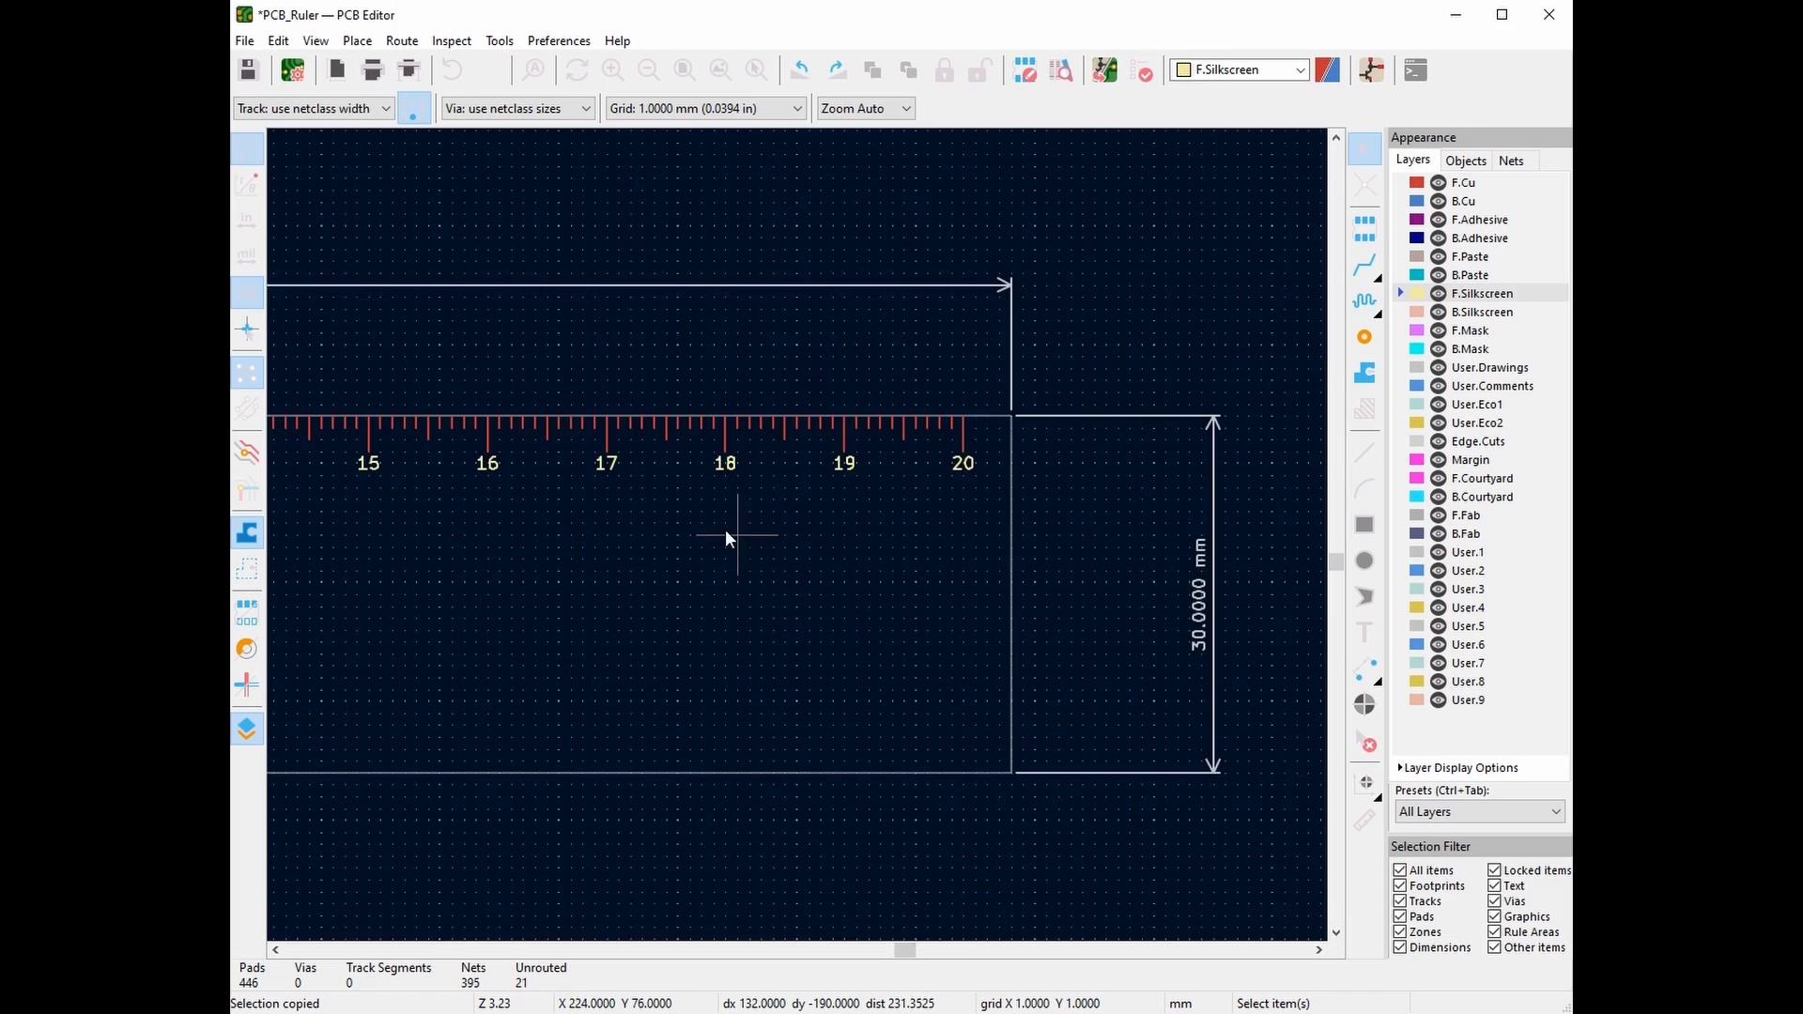
middle_click_drag(519, 540, 1076, 595)
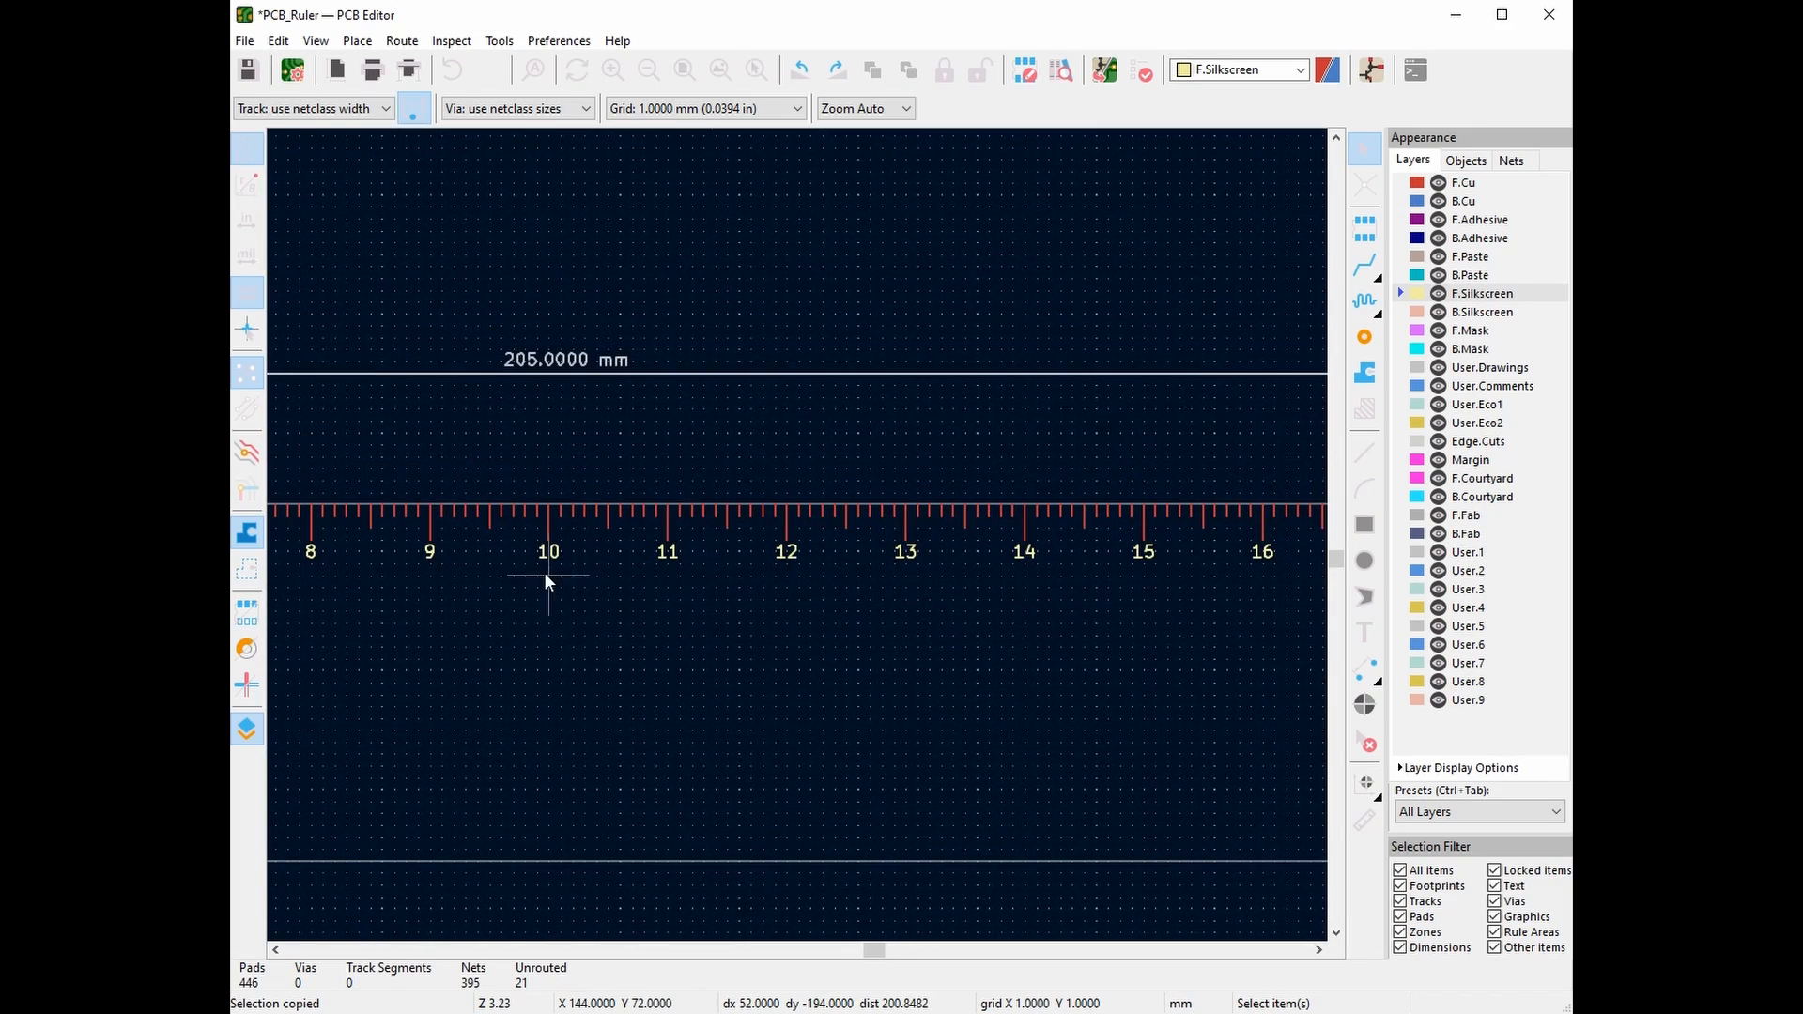
Inspect the numbered centimetre scale along the board's upper edge, including in the 3D Viewer
middle_click_drag(543, 572, 1007, 570)
middle_click_drag(447, 565, 961, 571)
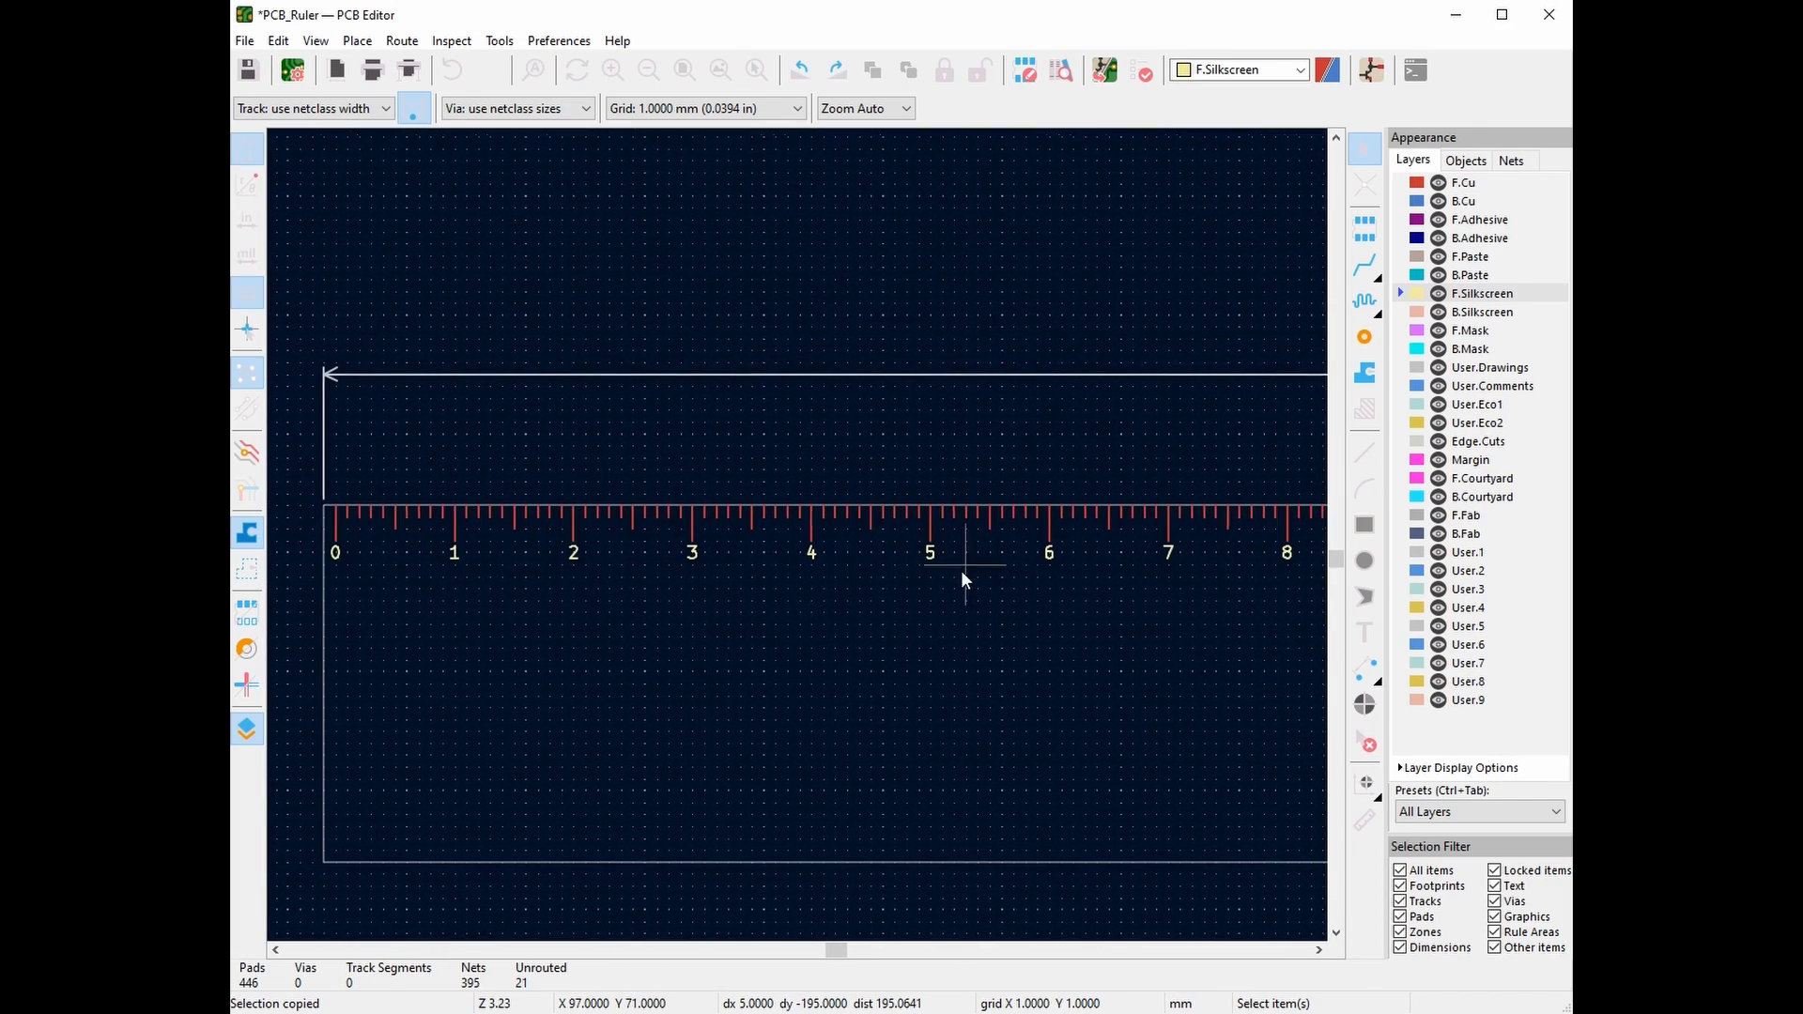
middle_click_drag(534, 577, 698, 542)
middle_click_drag(860, 589, 637, 594)
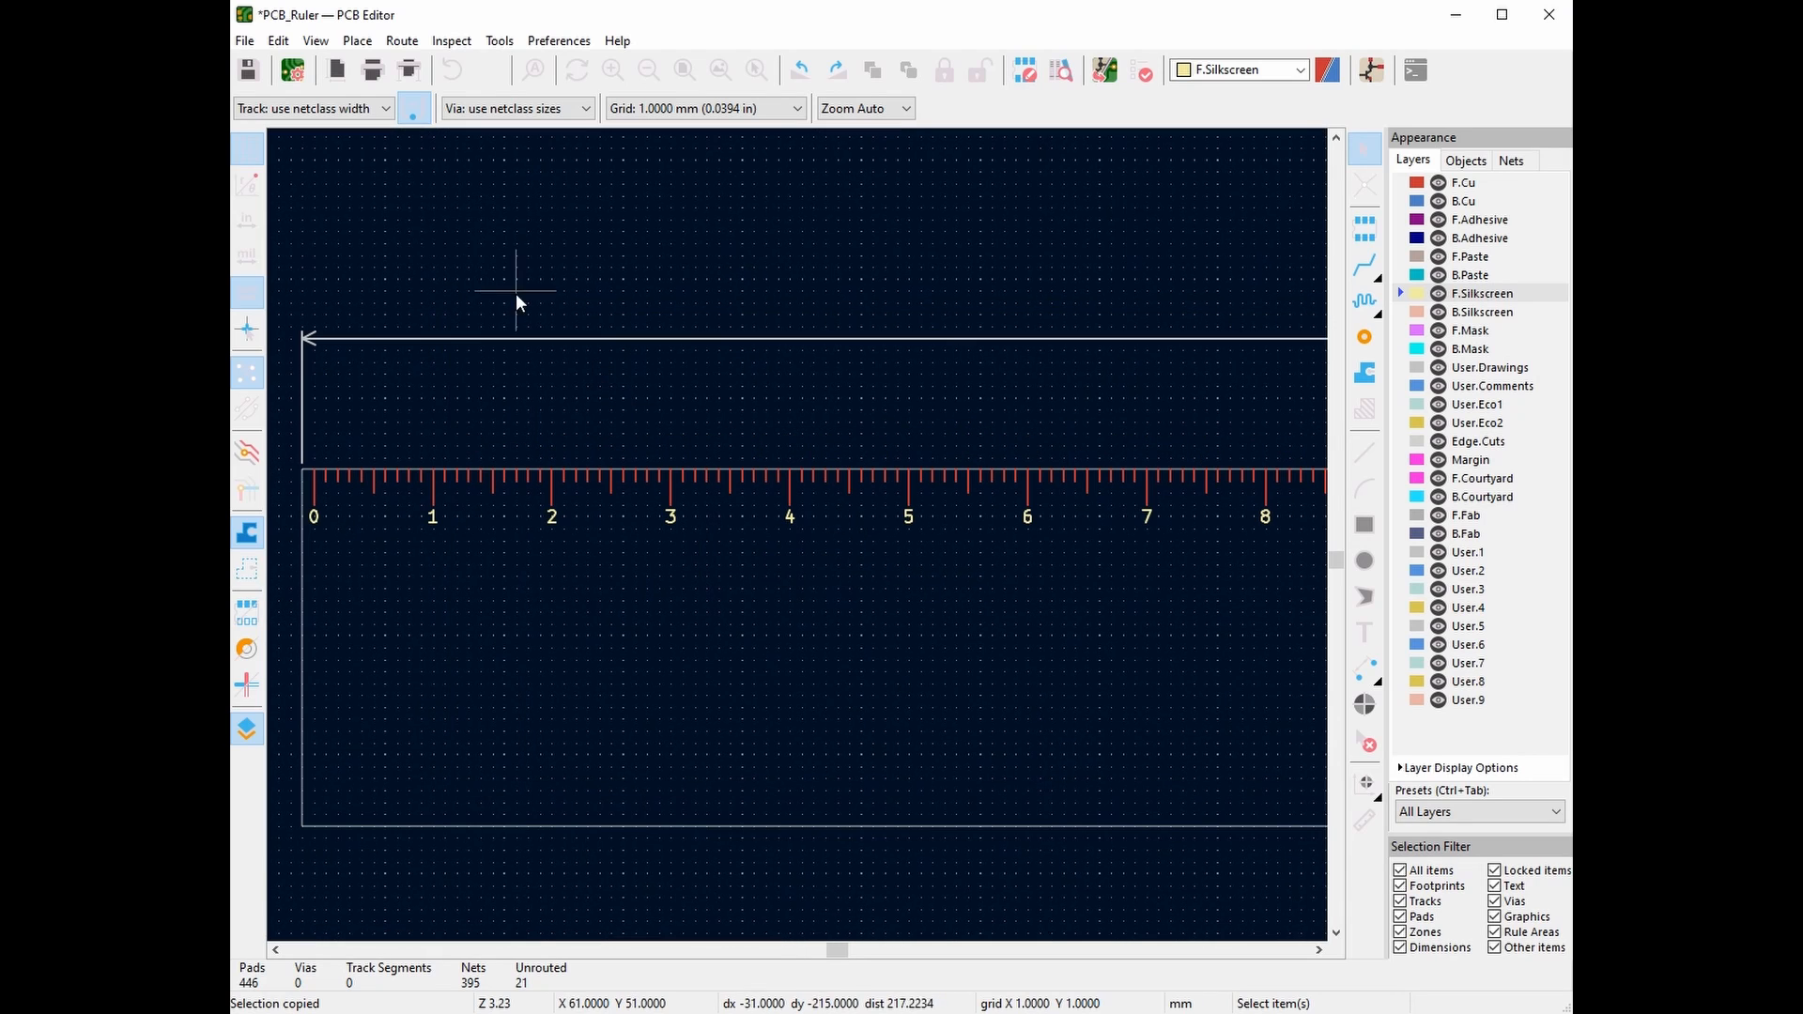
left_click(316, 42)
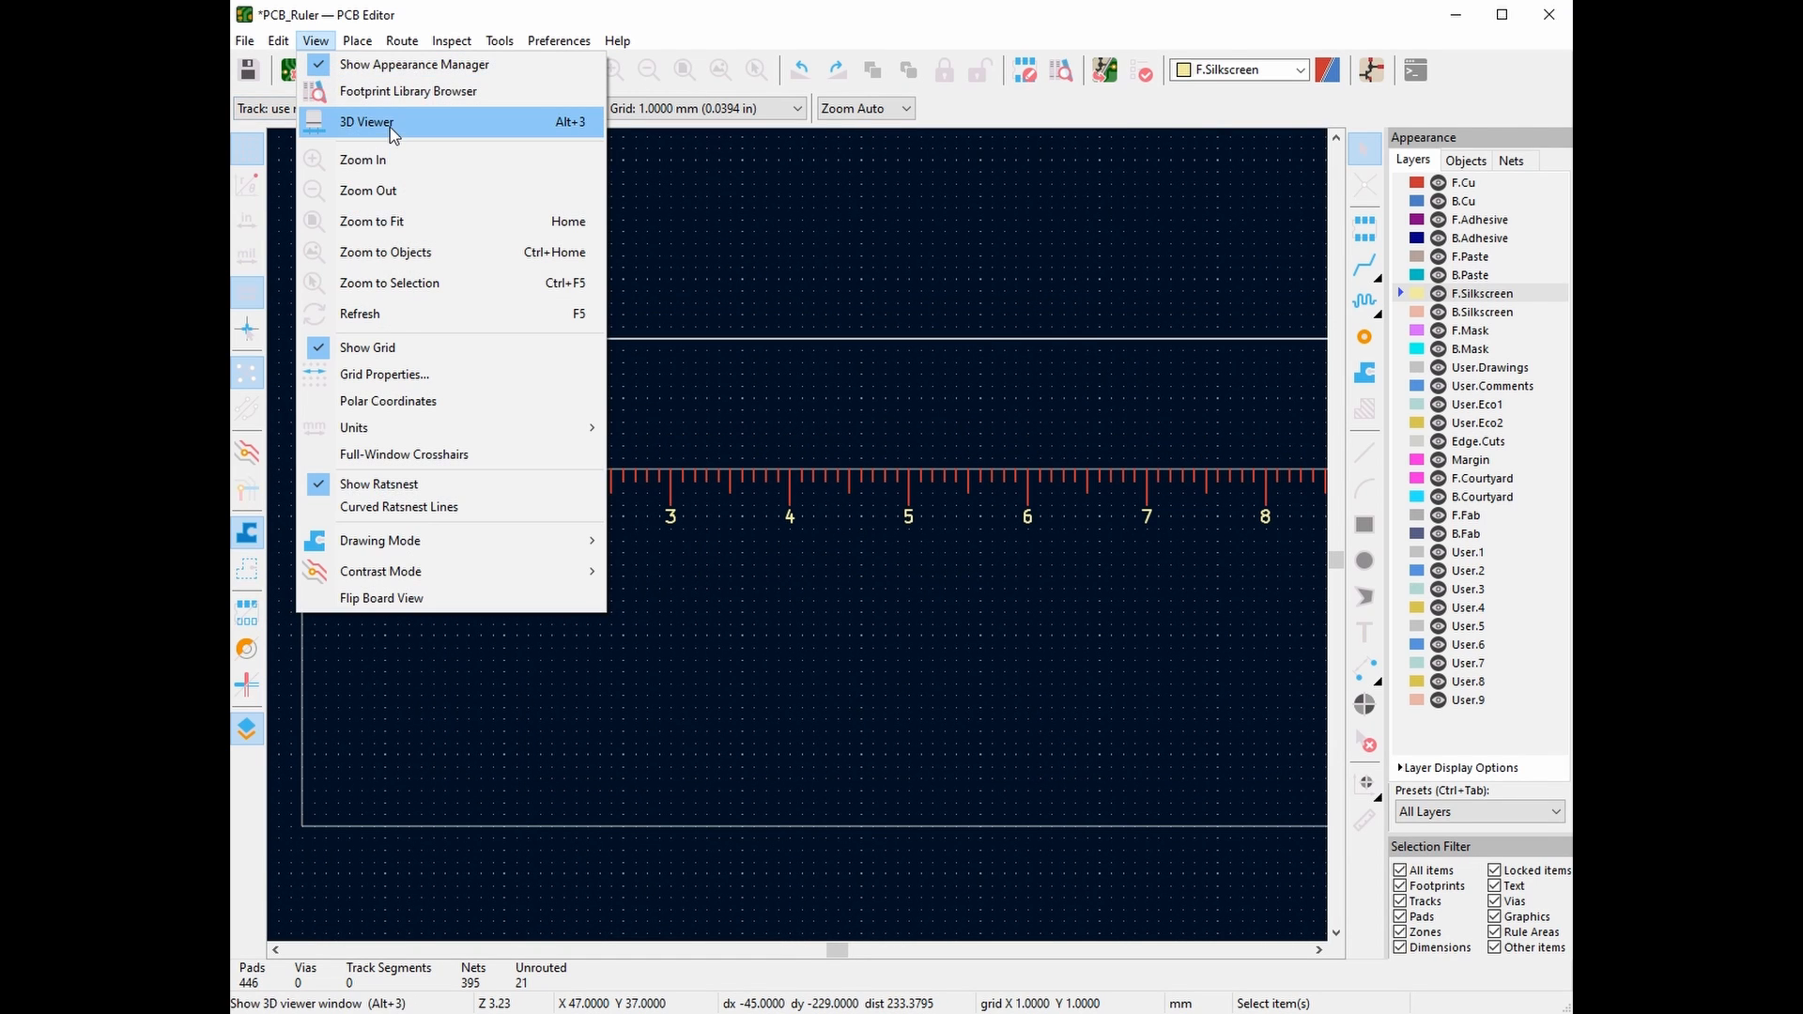
left_click(391, 127)
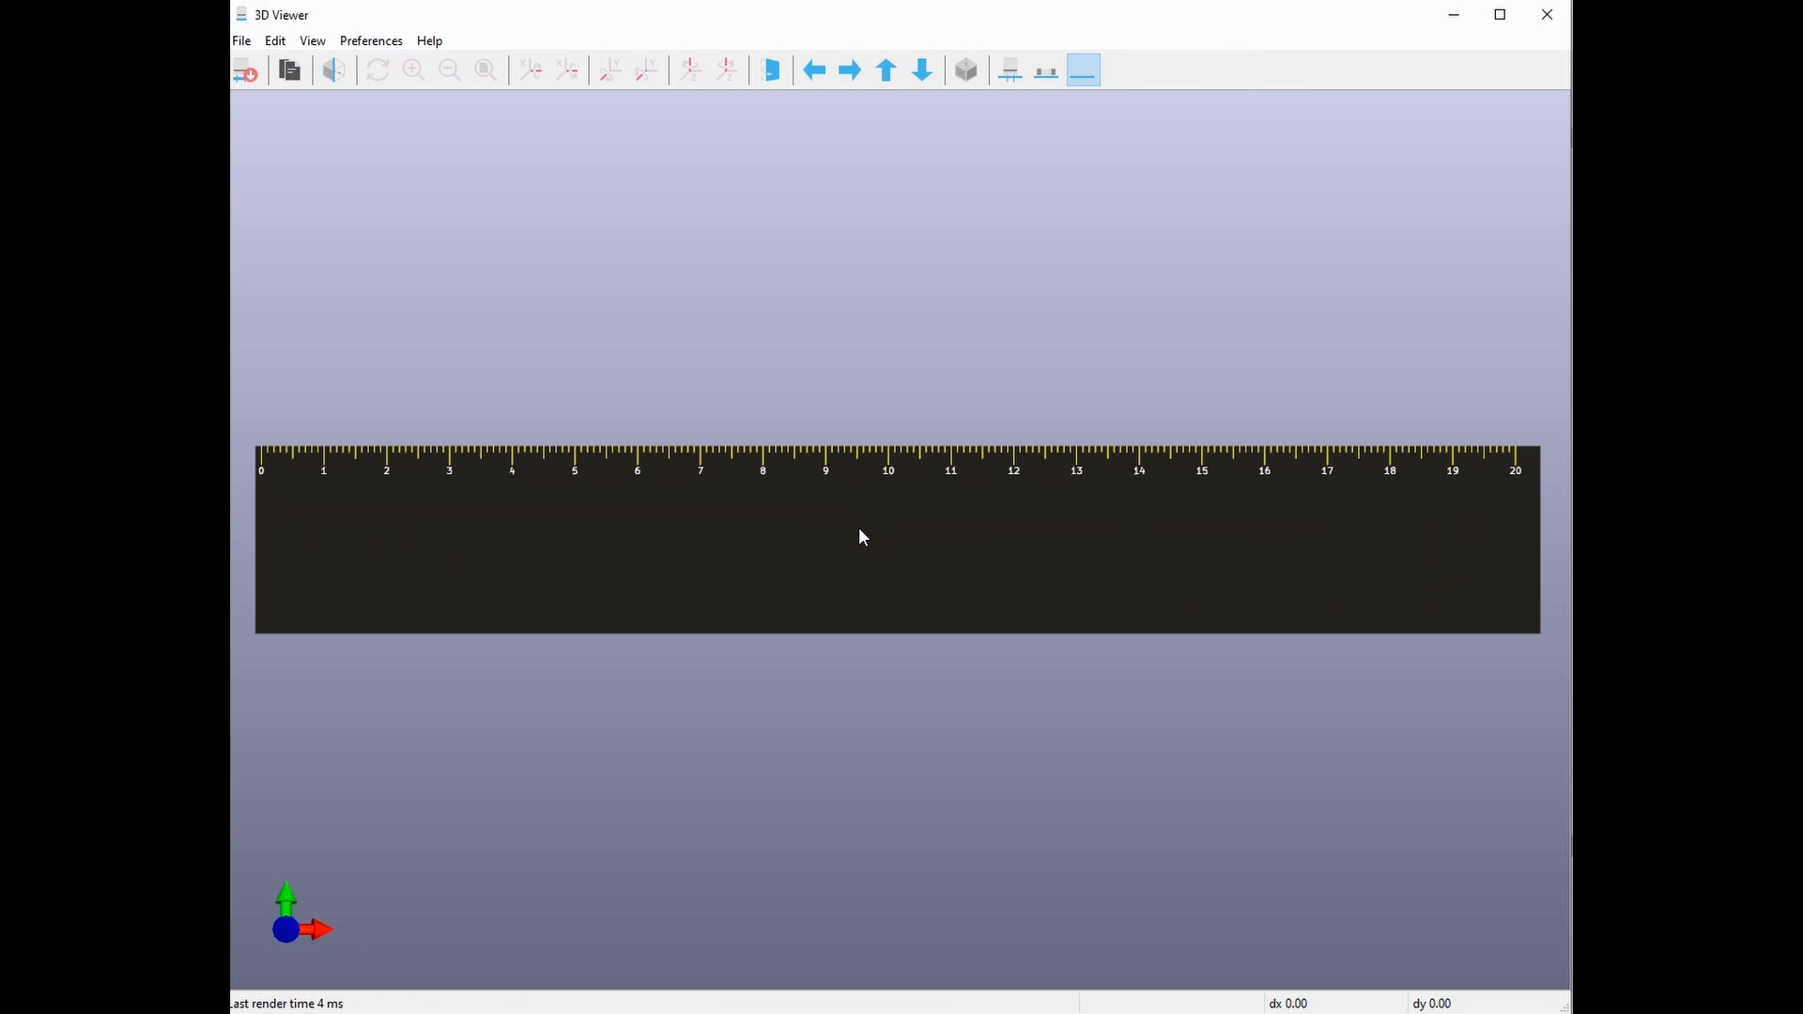
scroll(863, 536, "up", 1)
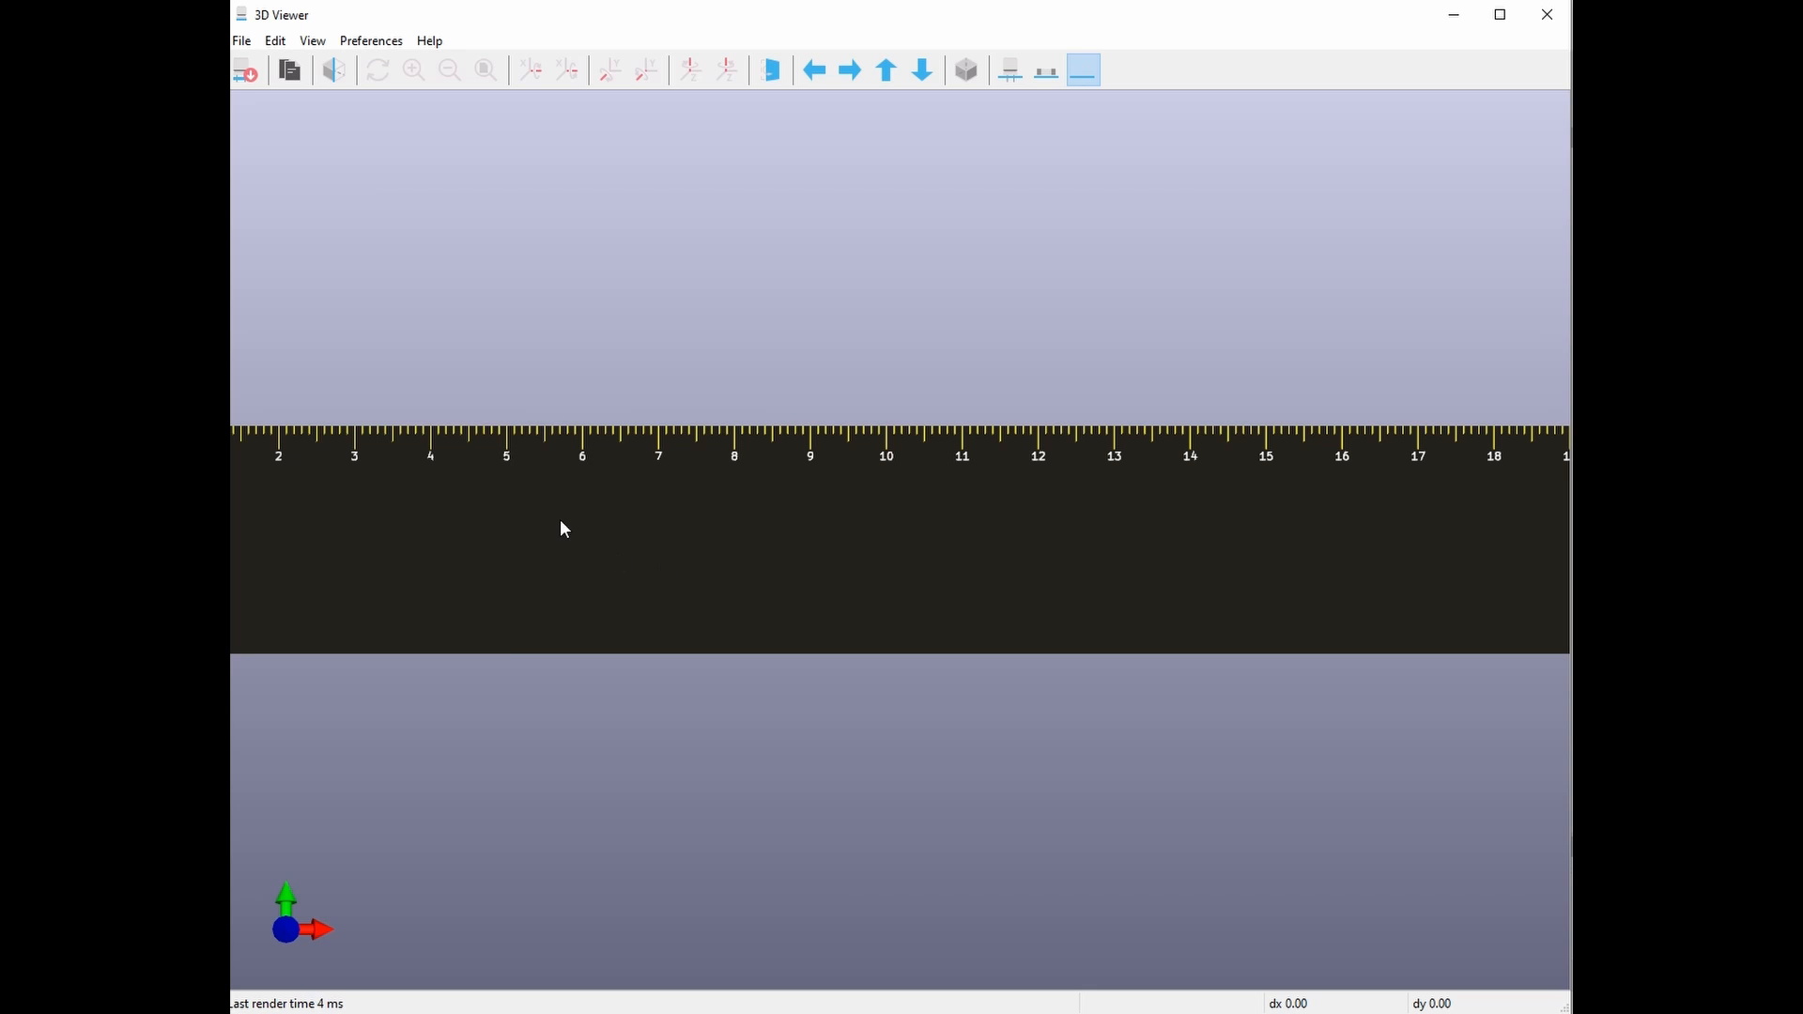
right_click(512, 499)
left_click_drag(430, 447, 520, 402)
left_click_drag(848, 512, 1029, 523)
left_click(1547, 14)
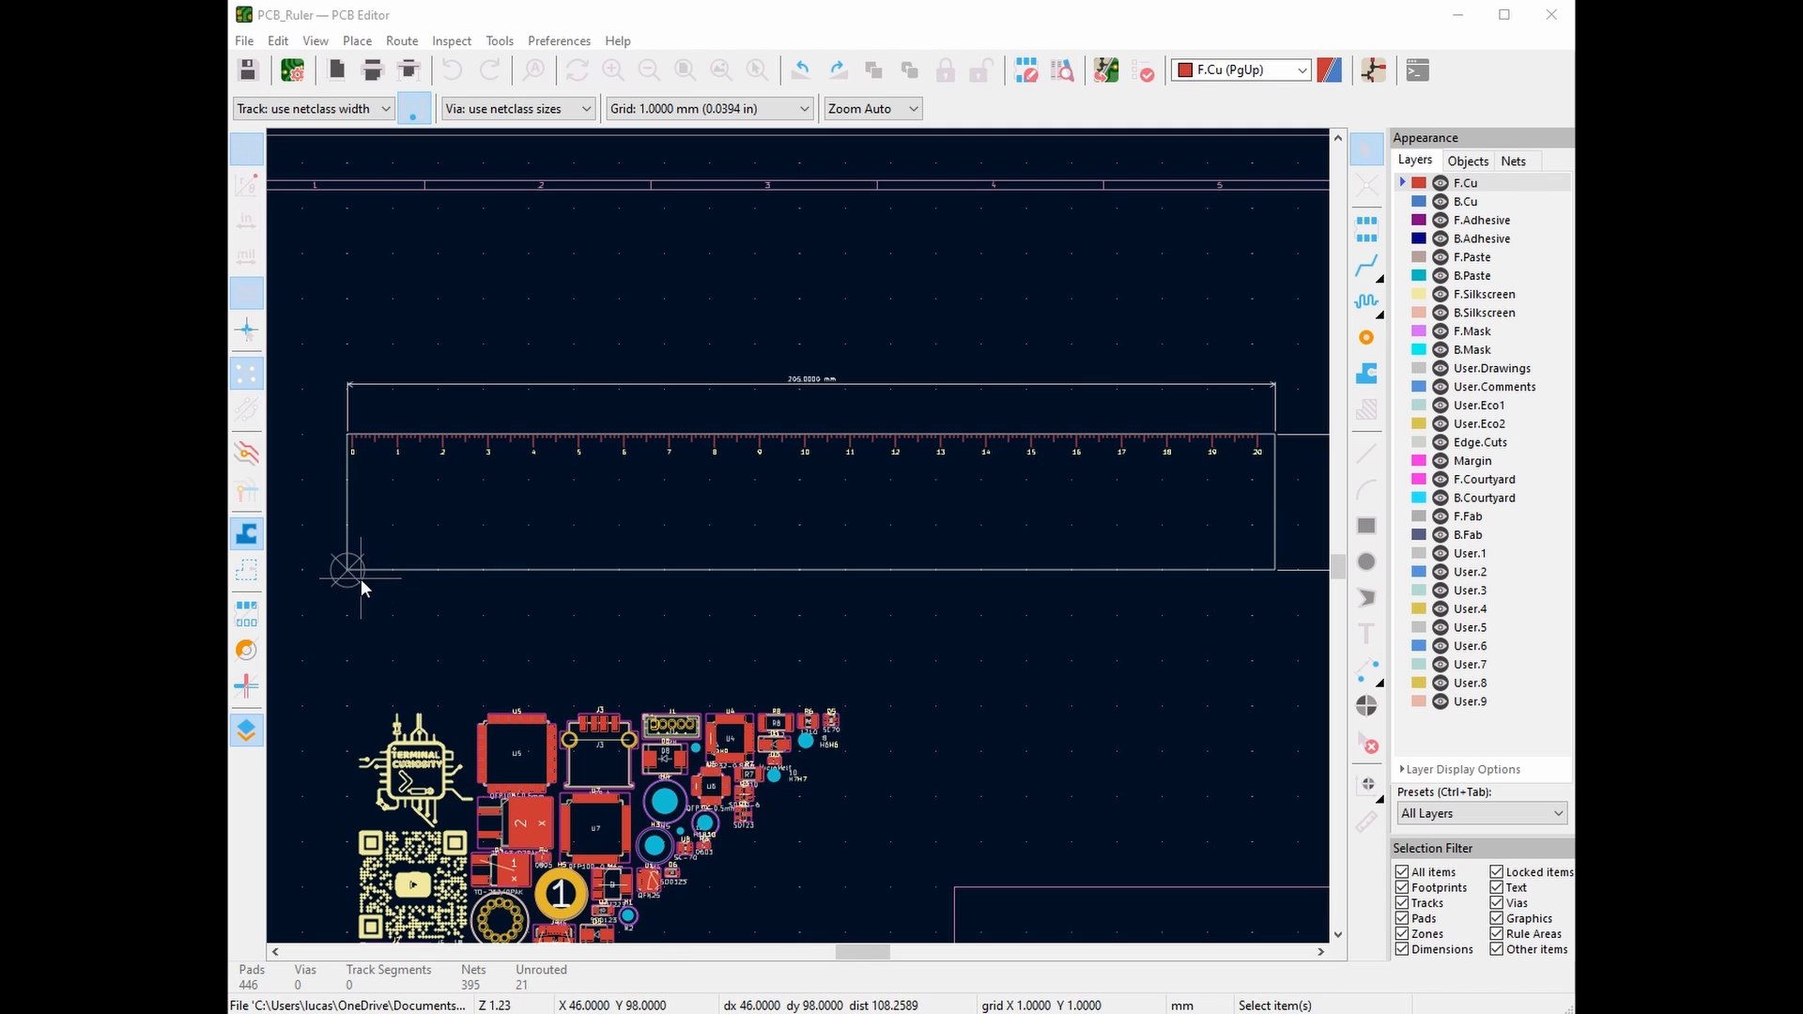
Set the grid origin at the lower-left corner of the board outline
scroll(361, 578, "up", 3)
scroll(798, 533, "up", 3)
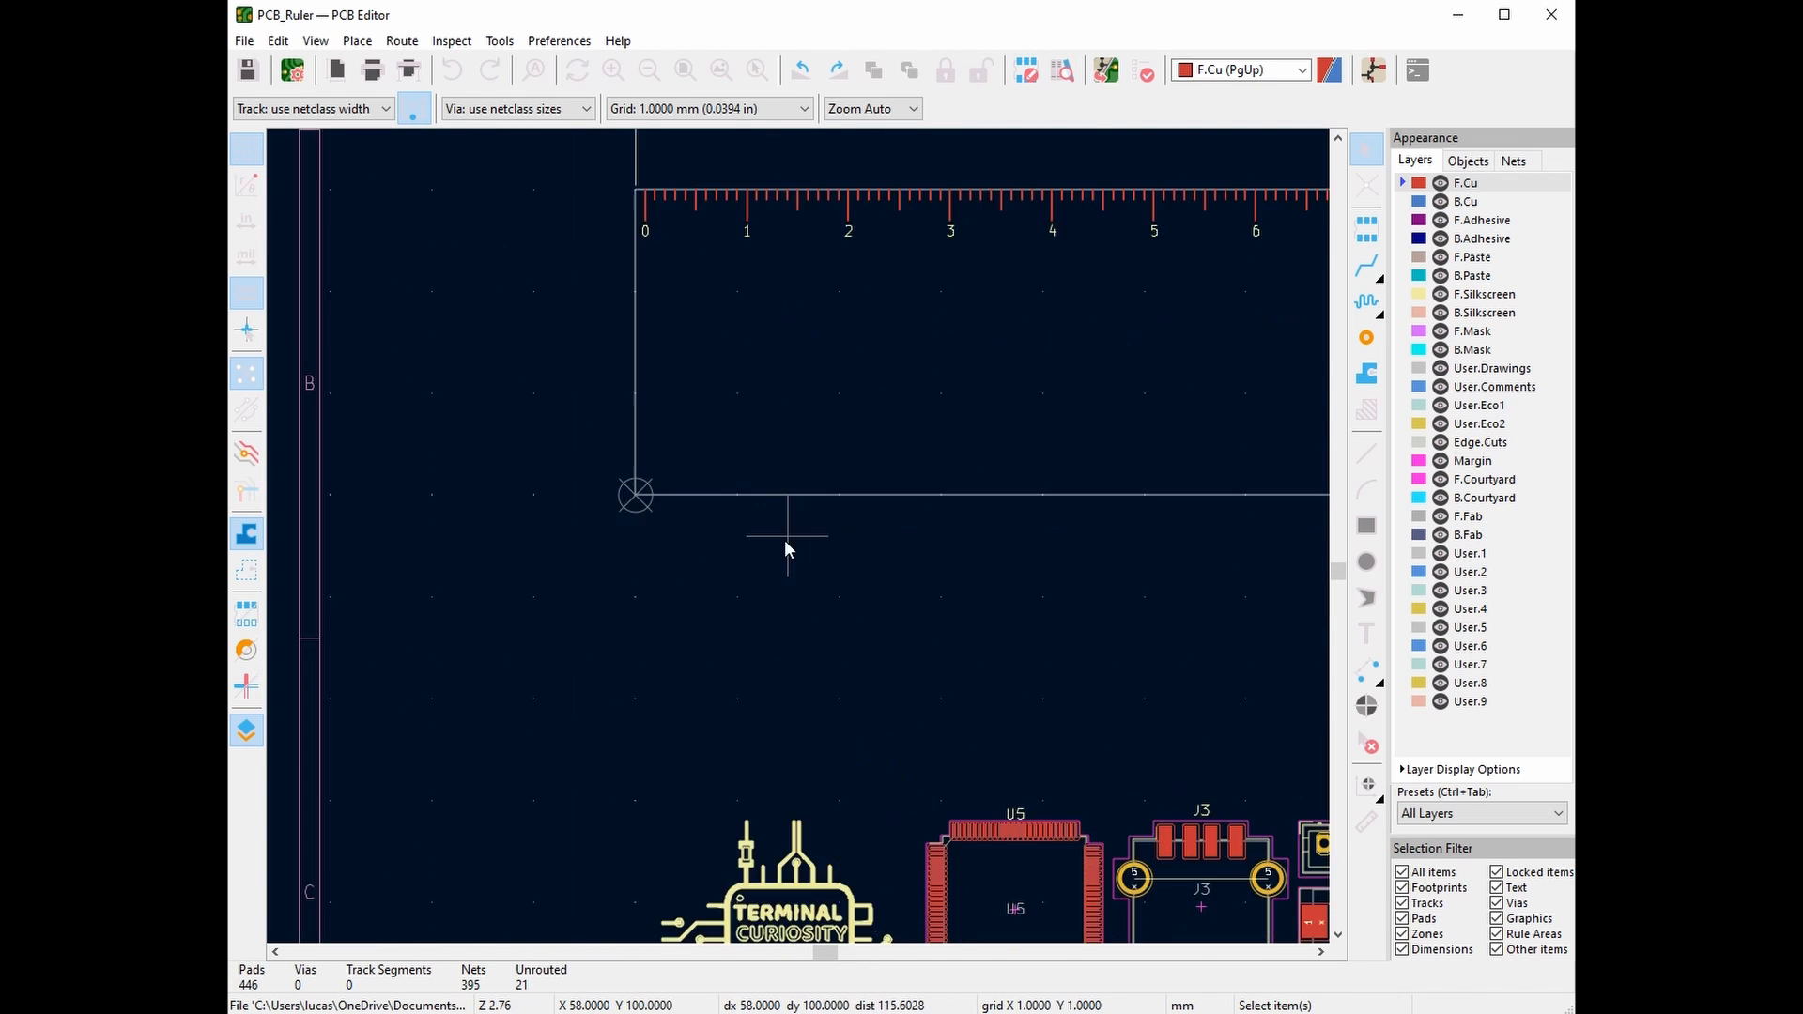
left_click(357, 41)
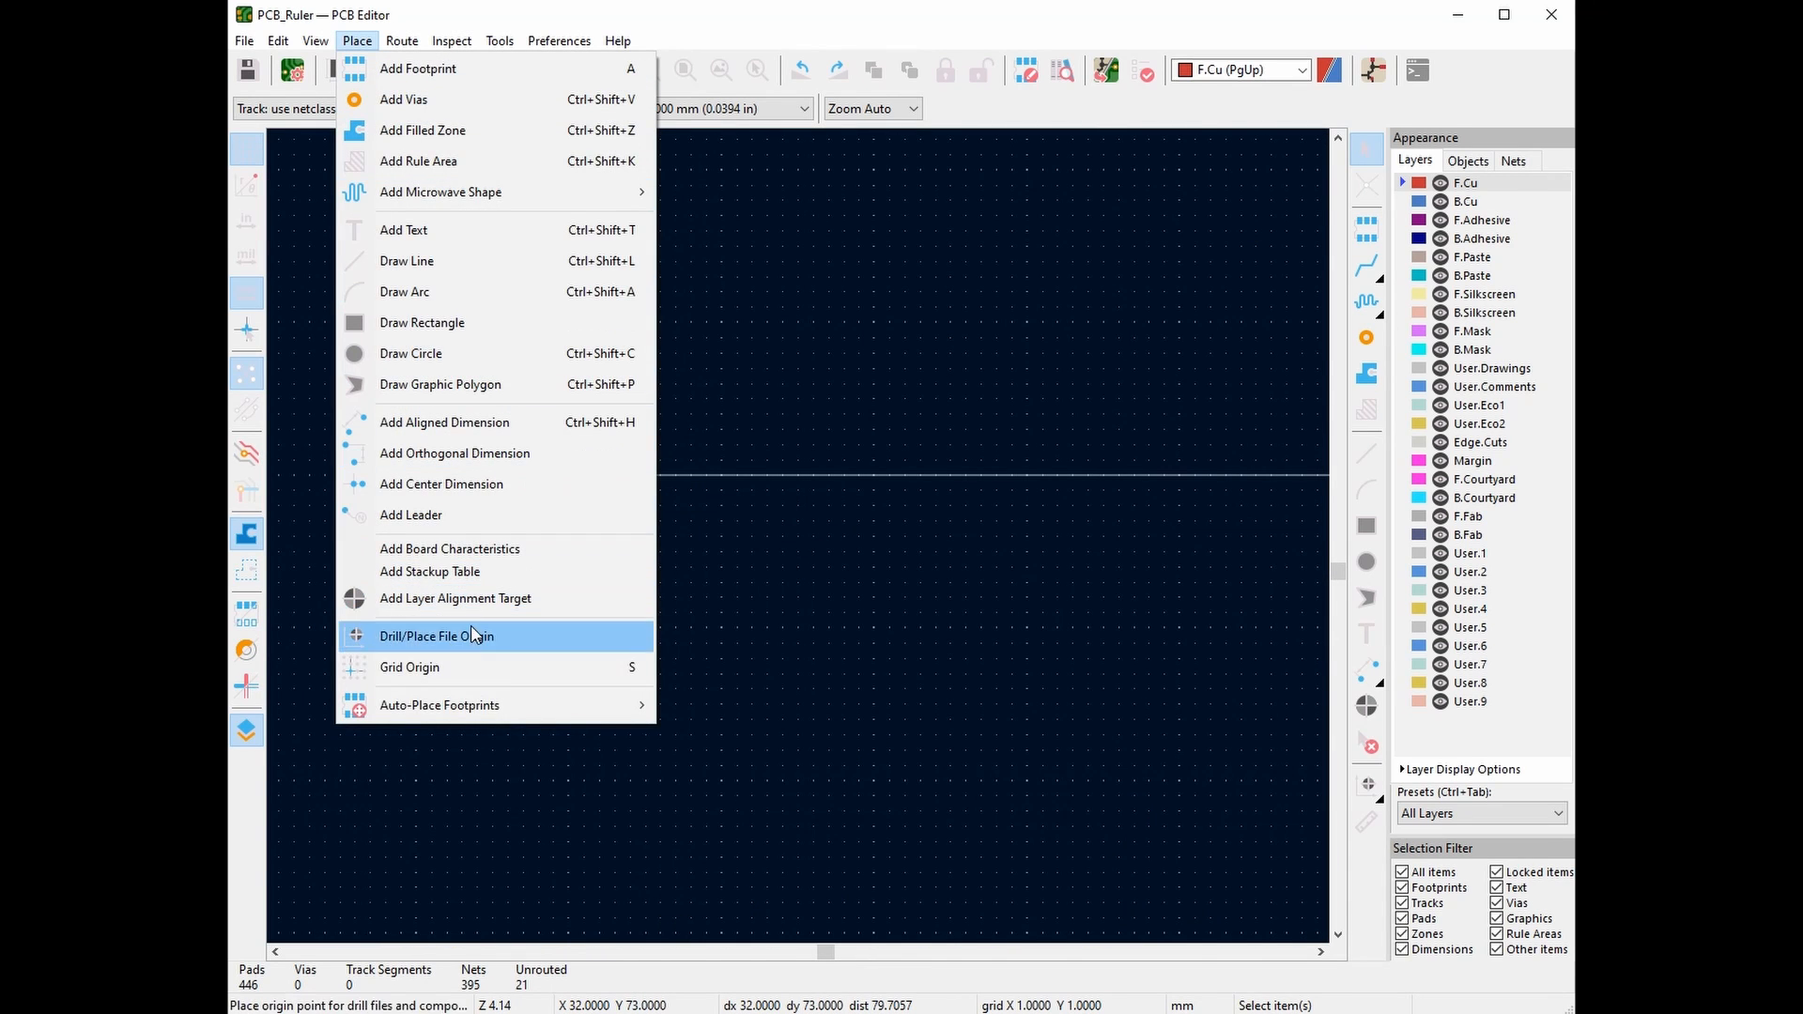
left_click(456, 666)
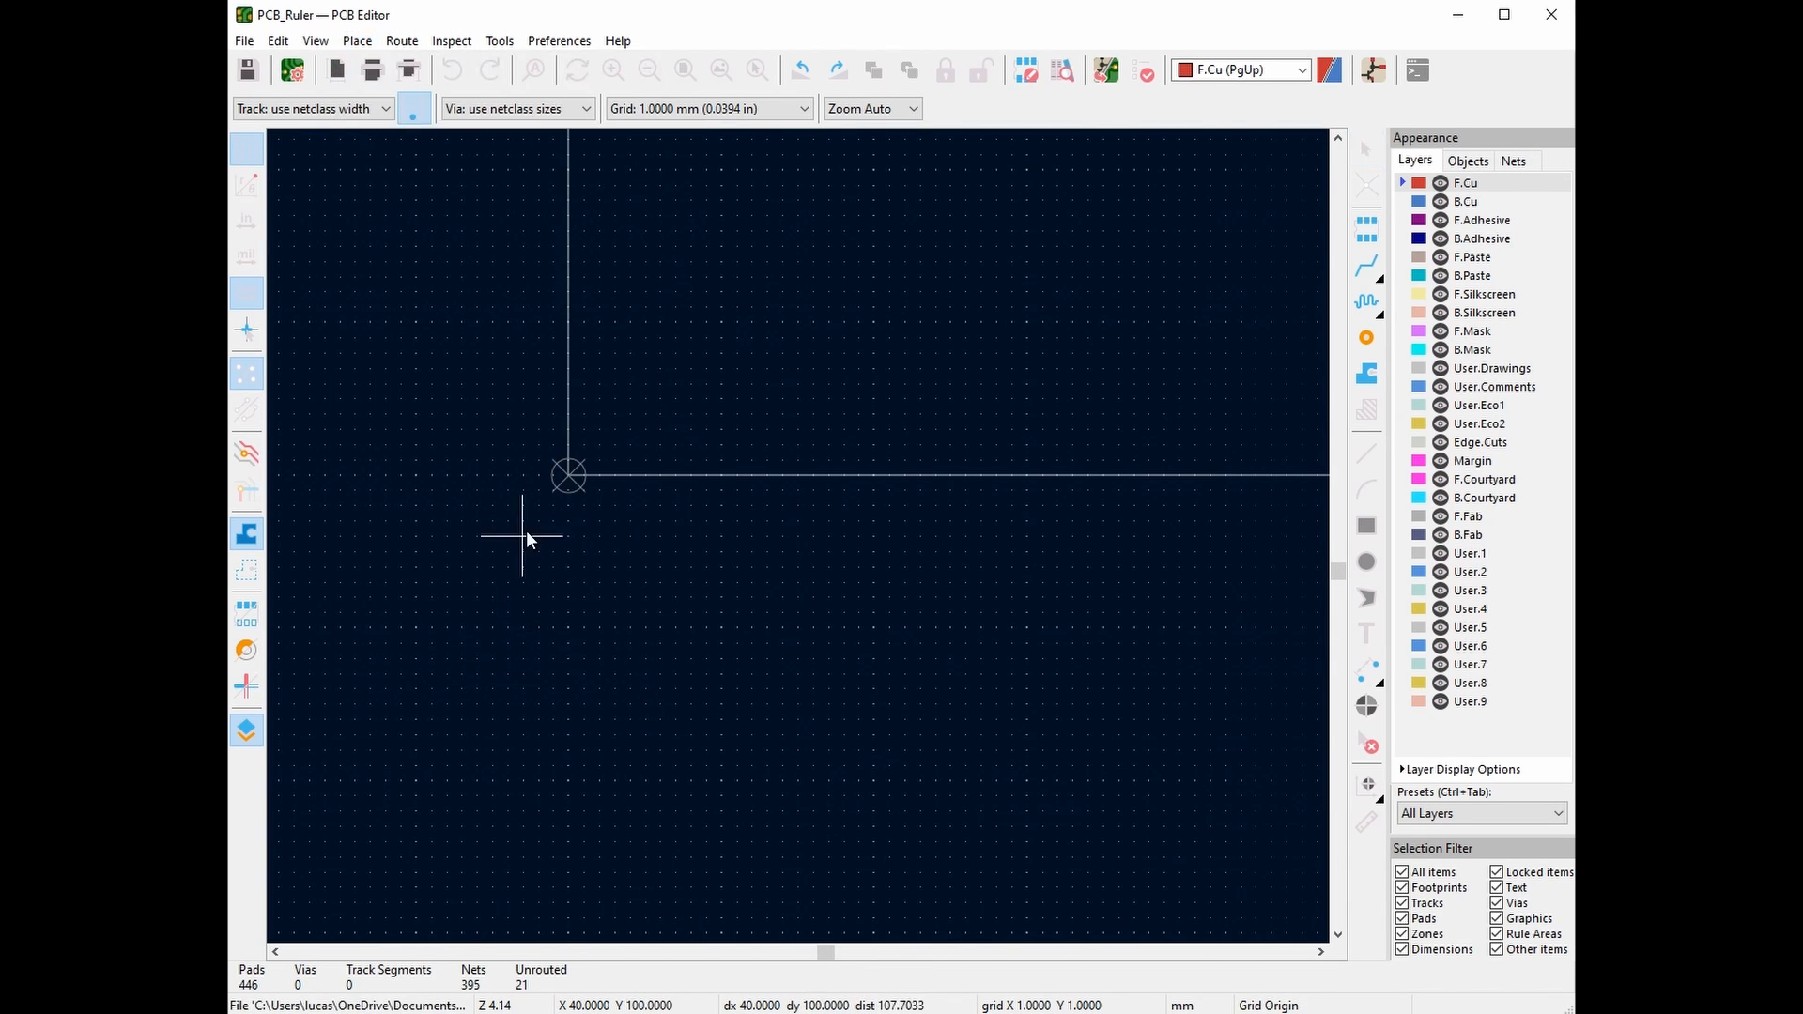
left_click(569, 476)
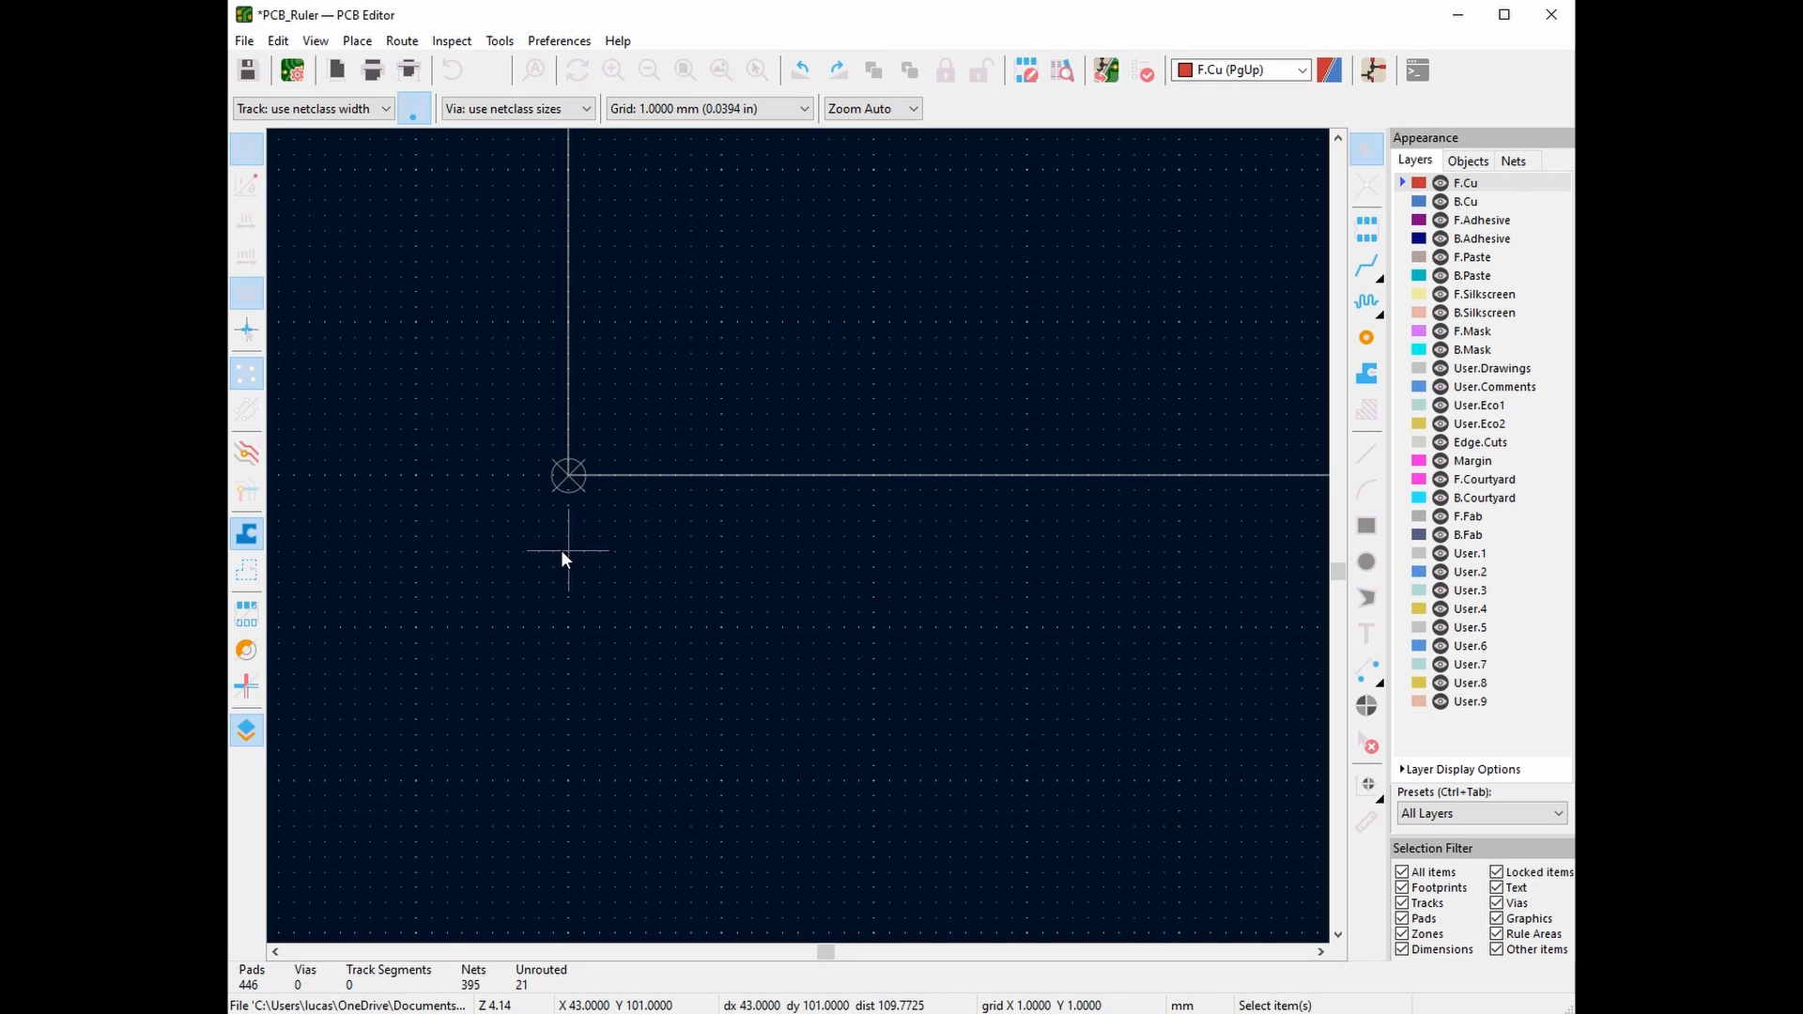
Switch the units to inches and set the grid to 0.0500 in (1.2700 mm)
left_click(242, 223)
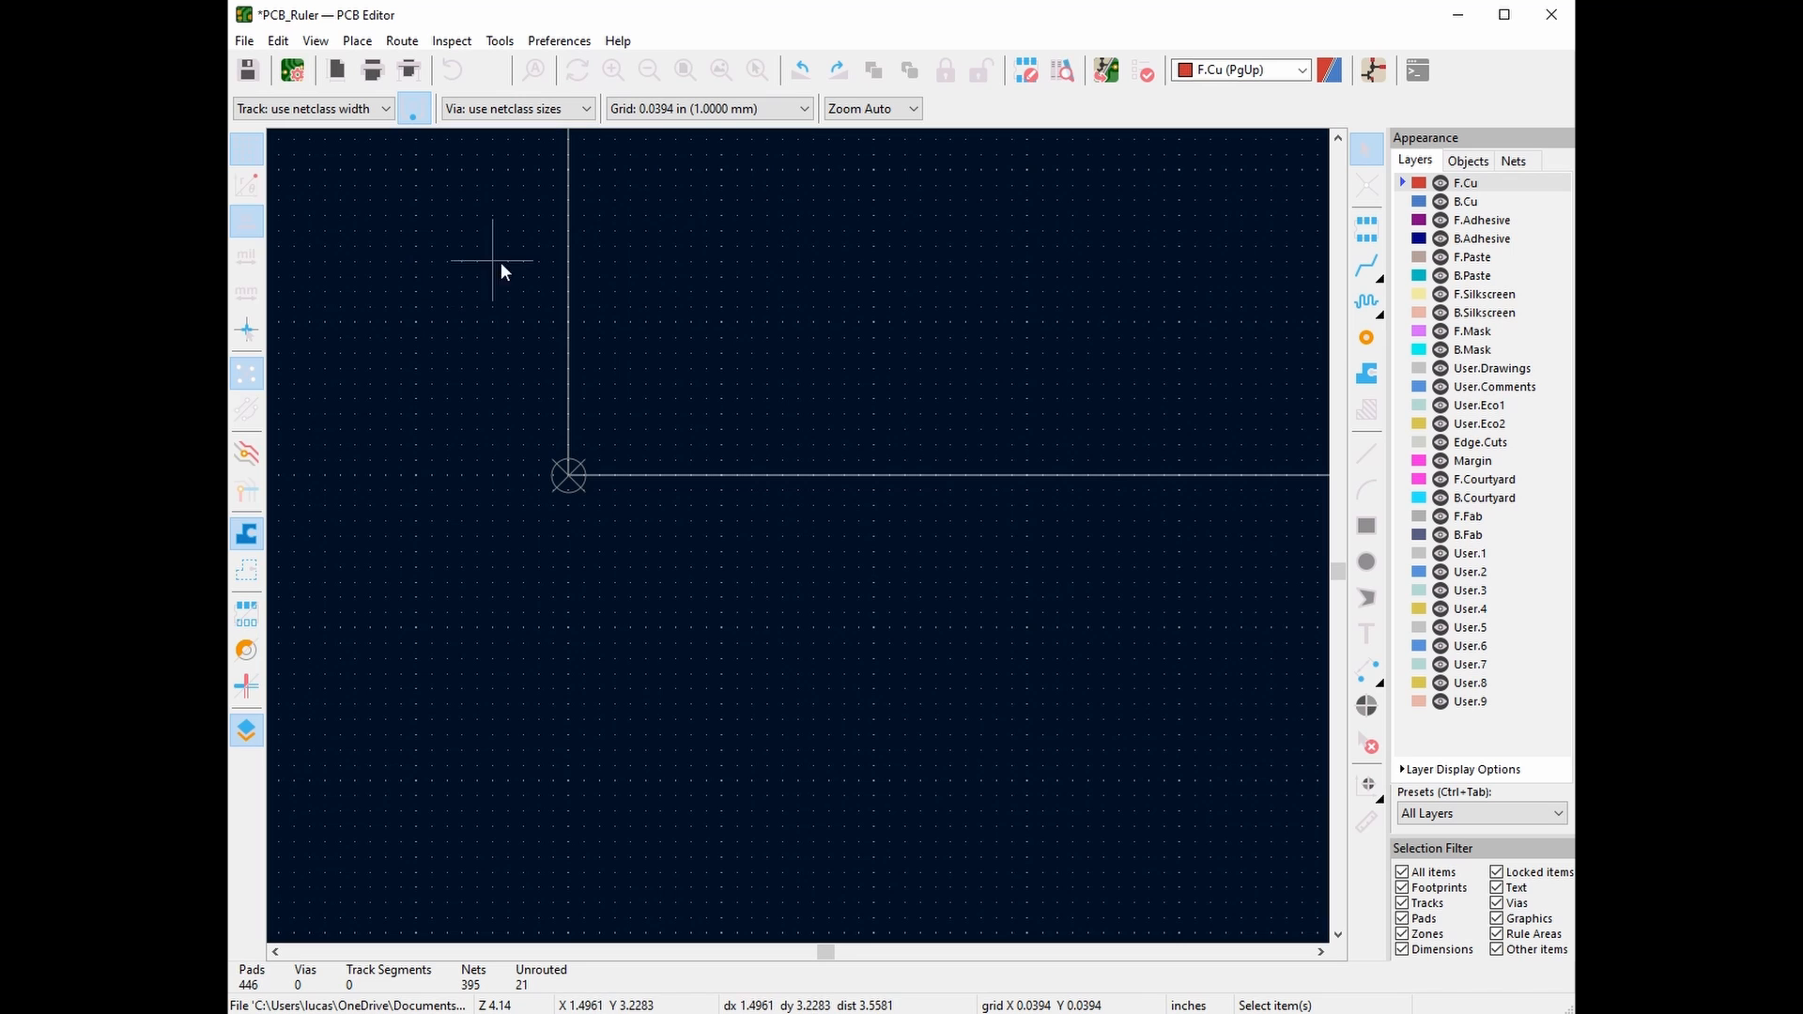
left_click(733, 109)
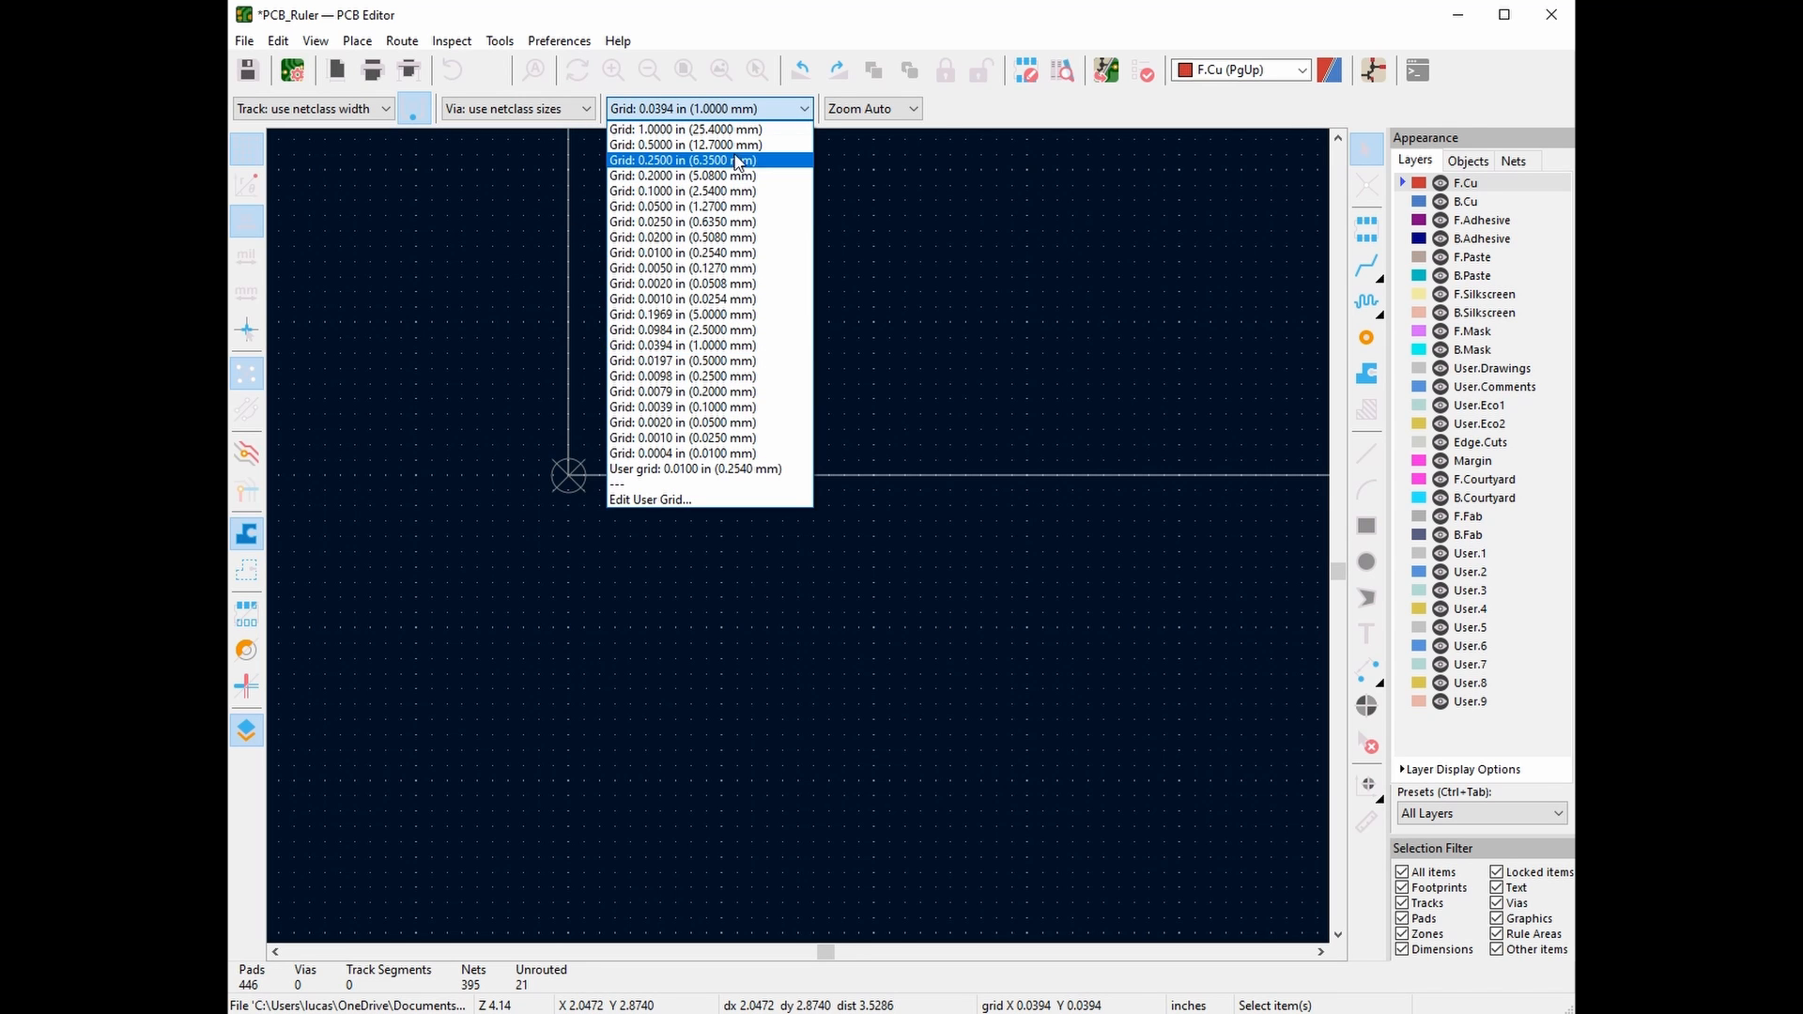
left_click(650, 206)
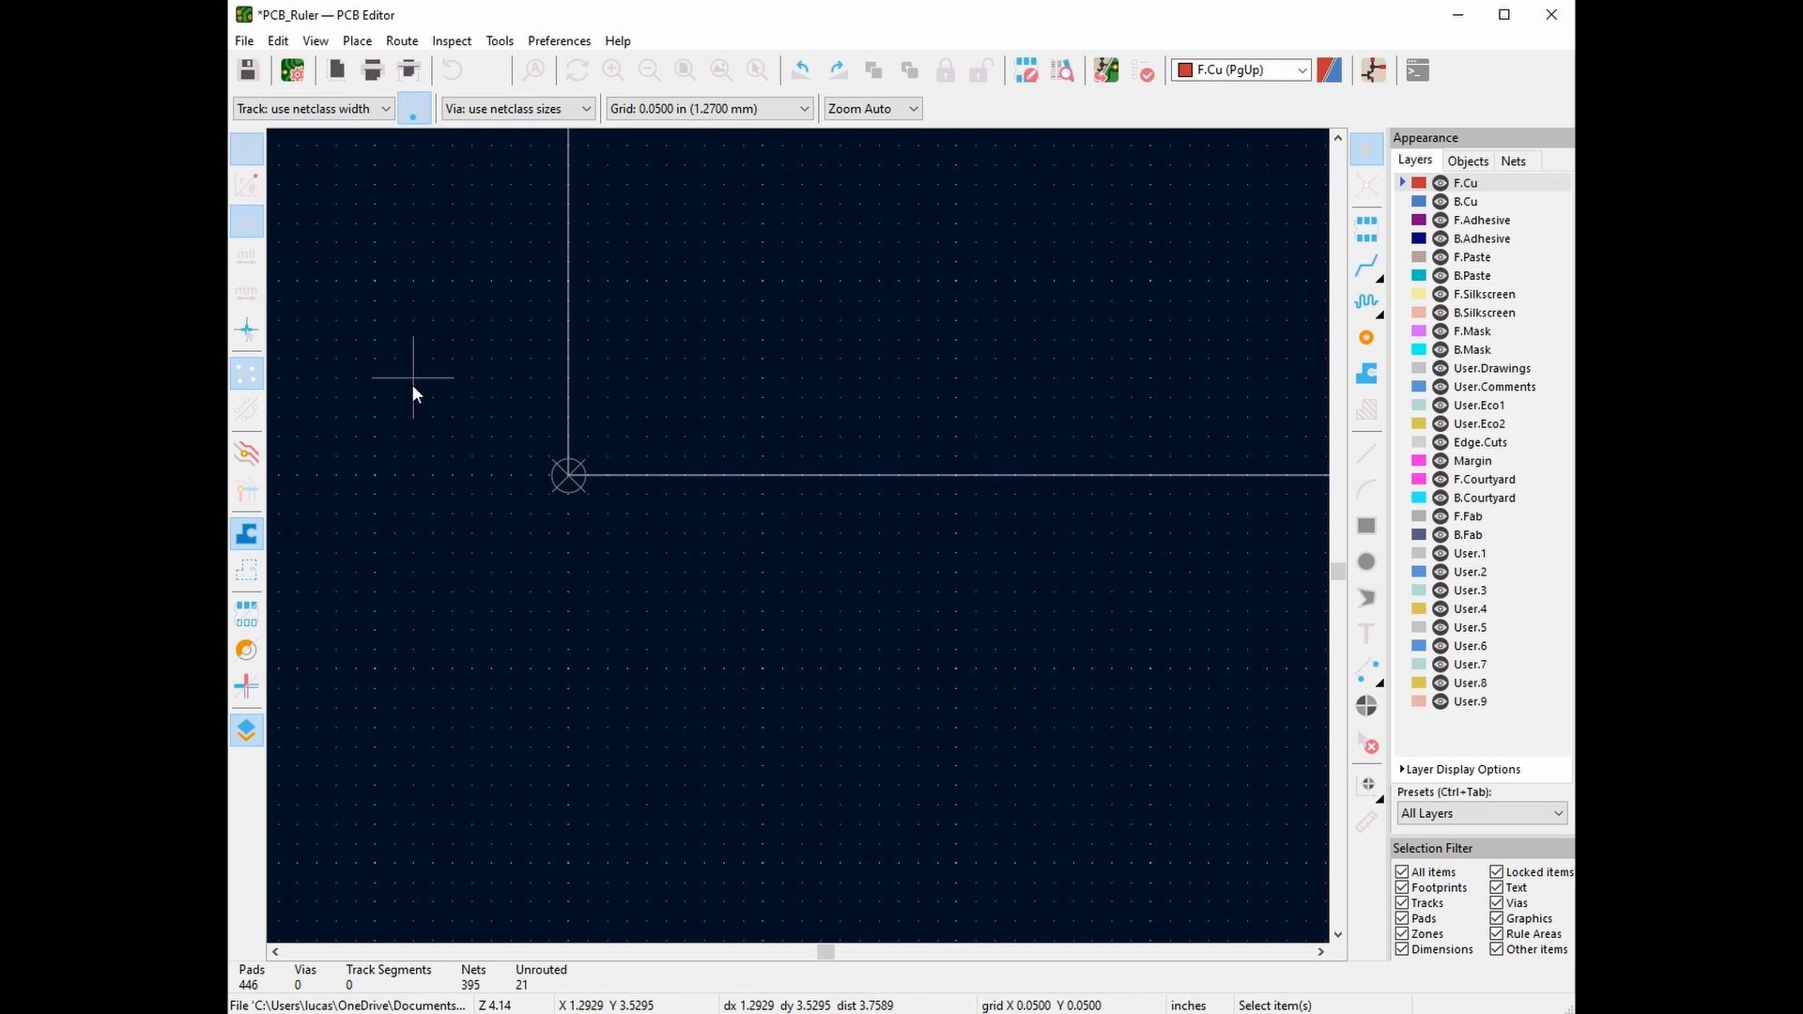
Draw a vertical 0.15 in line on B.Cu rising from the board's lower edge, 0.05 in from the lower-left corner
middle_click_drag(515, 540, 499, 654)
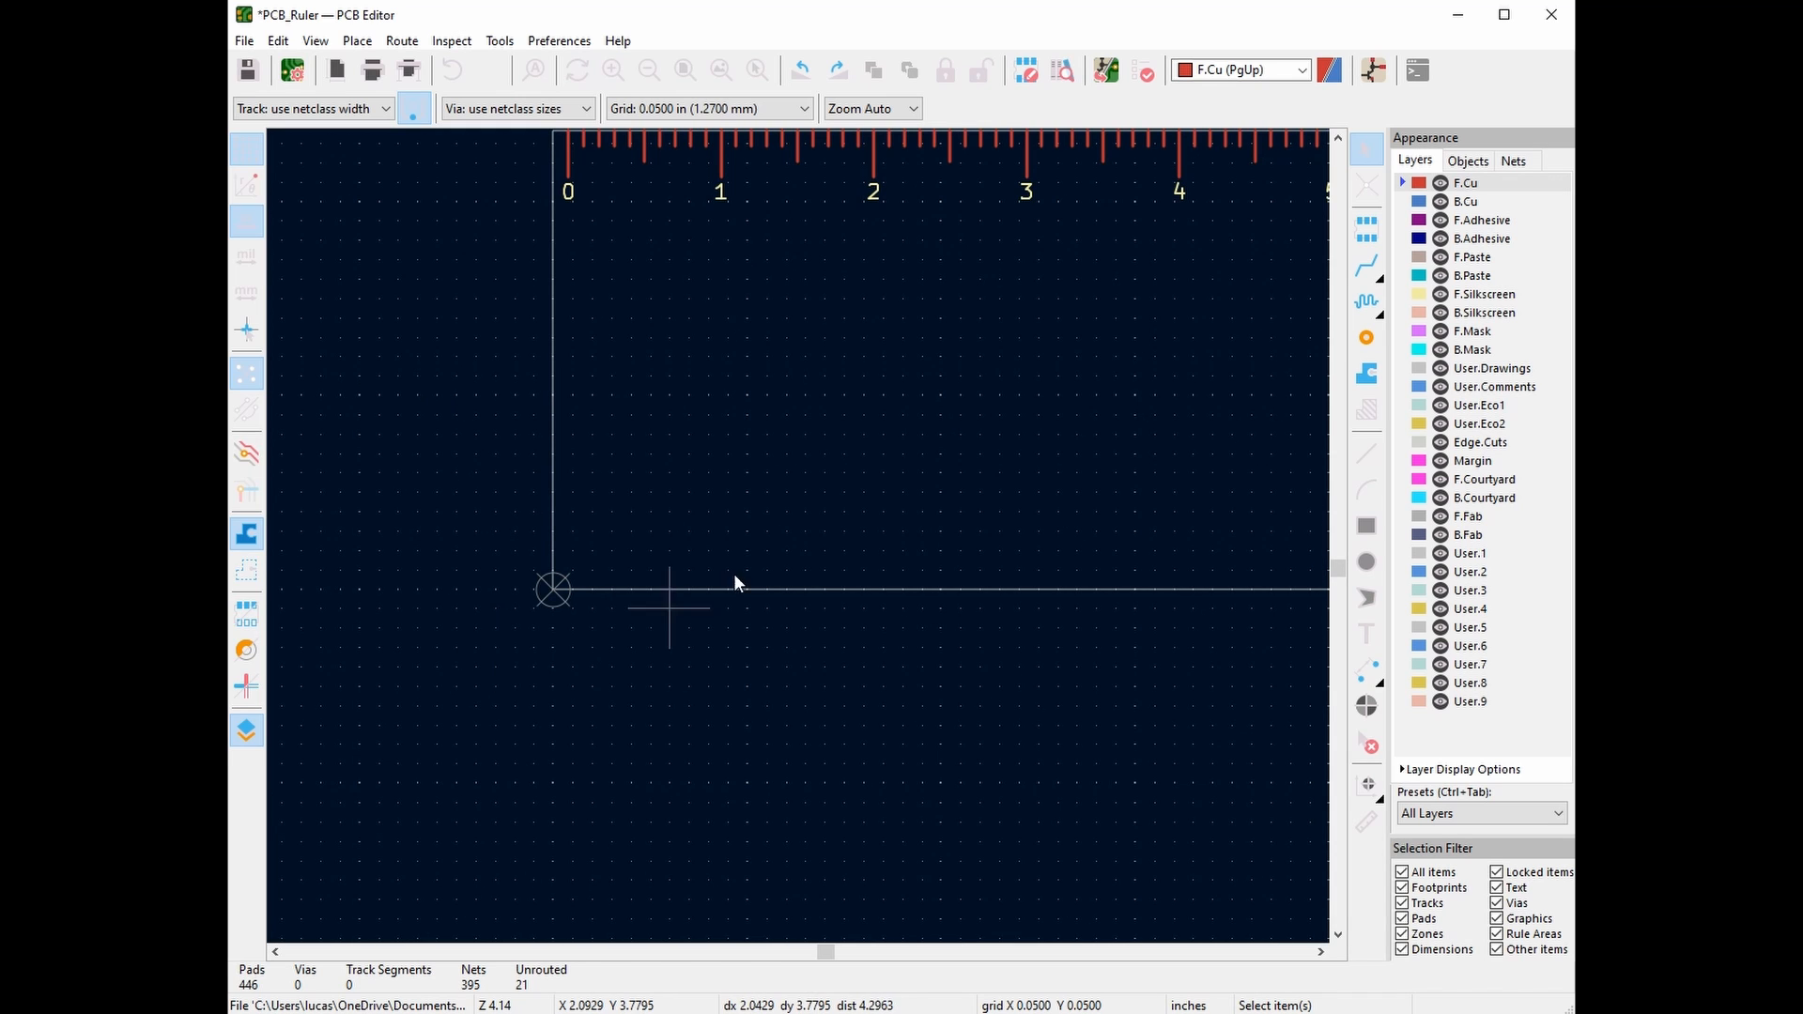
left_click(1301, 71)
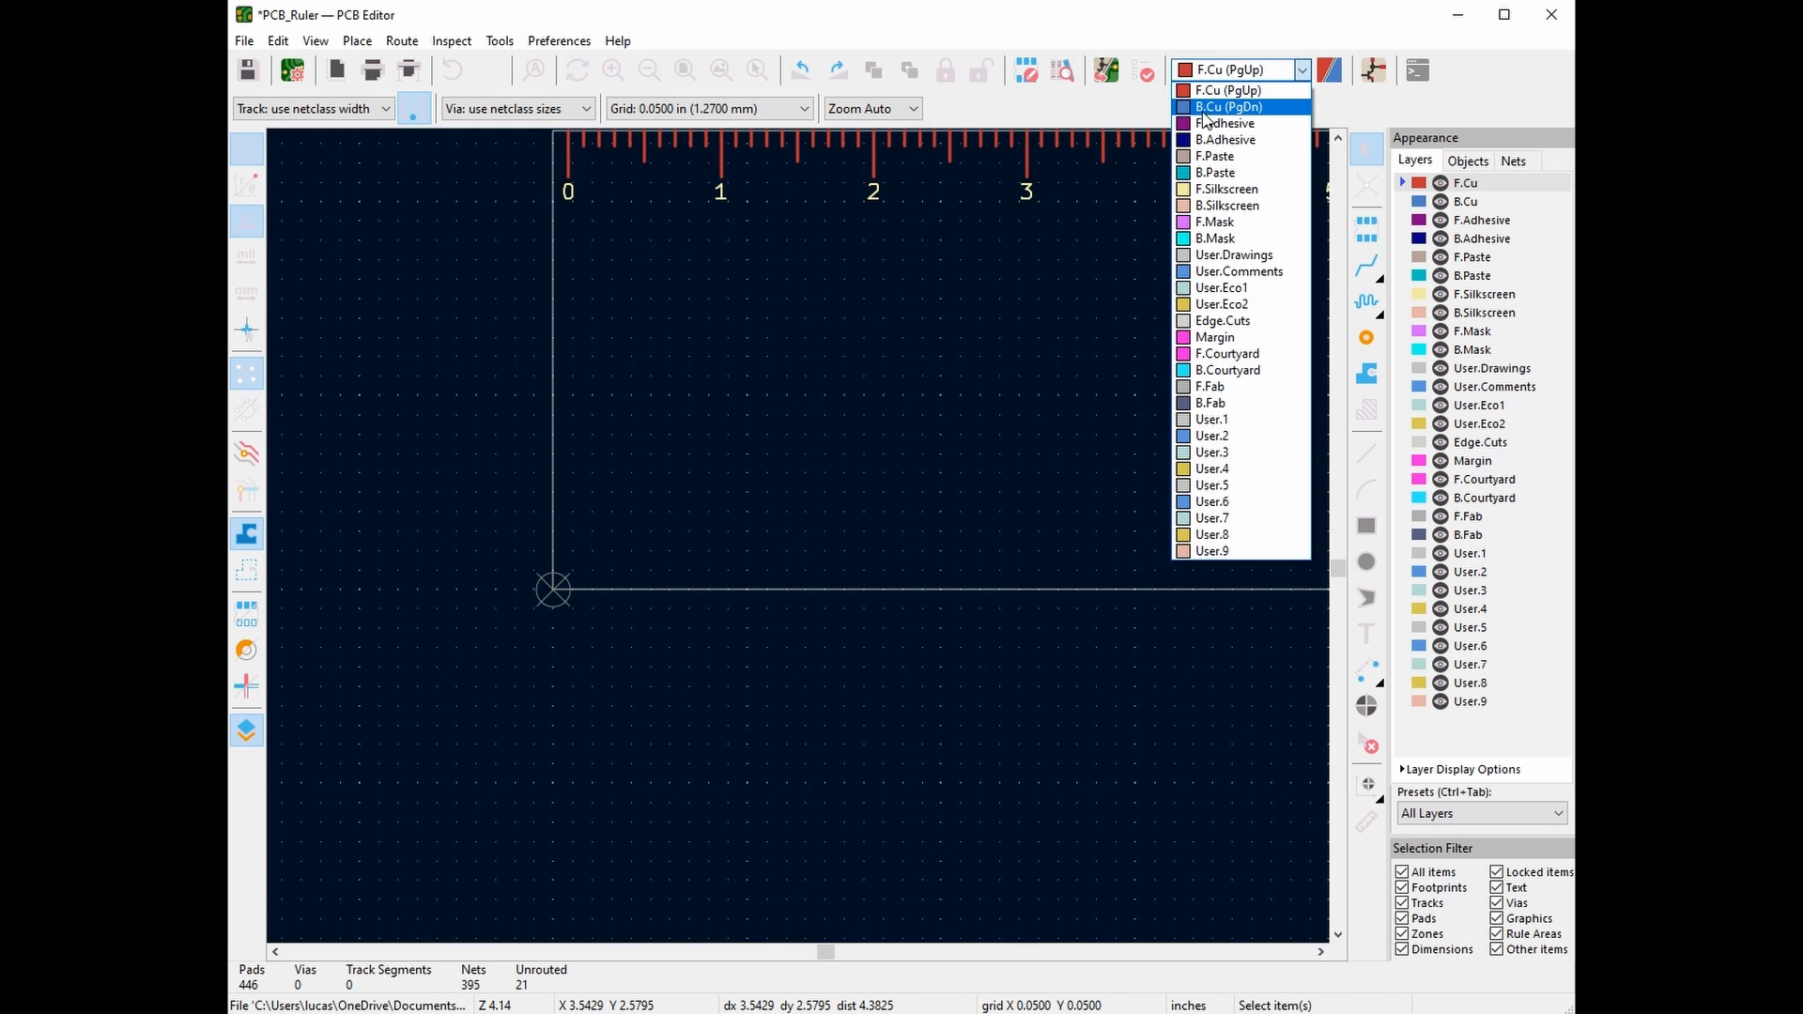
left_click(1241, 107)
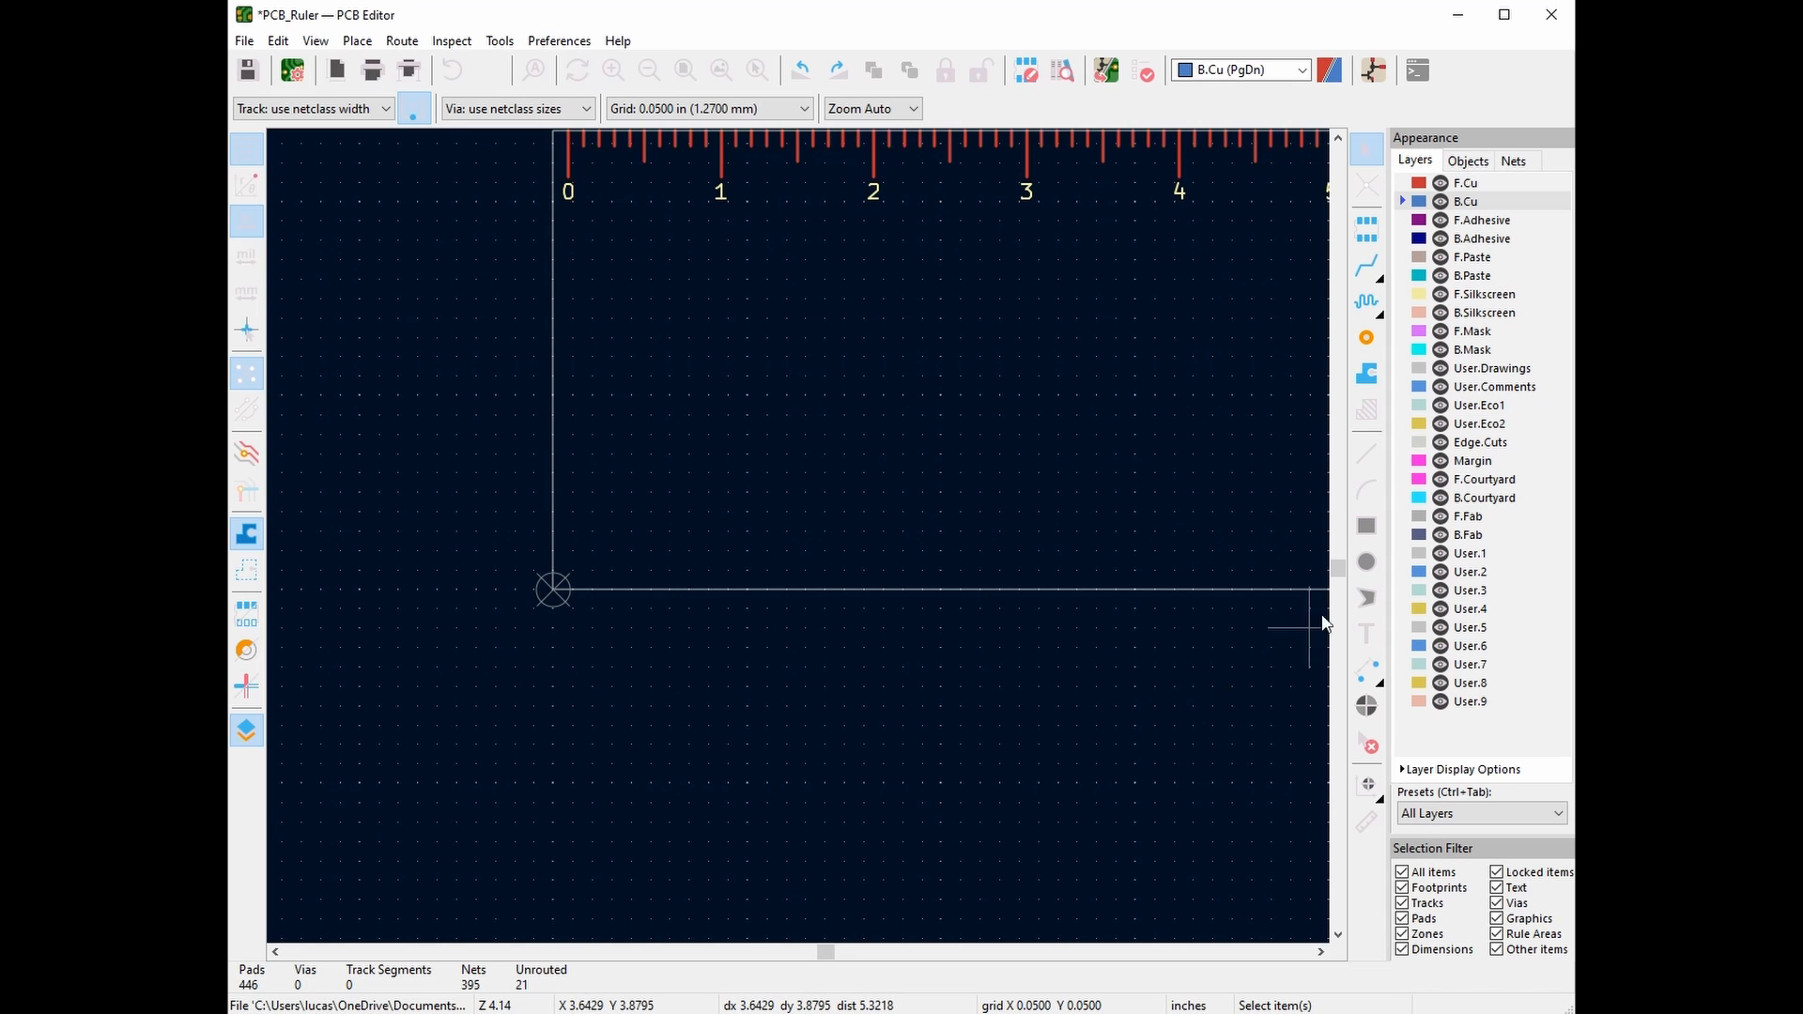
left_click(1367, 454)
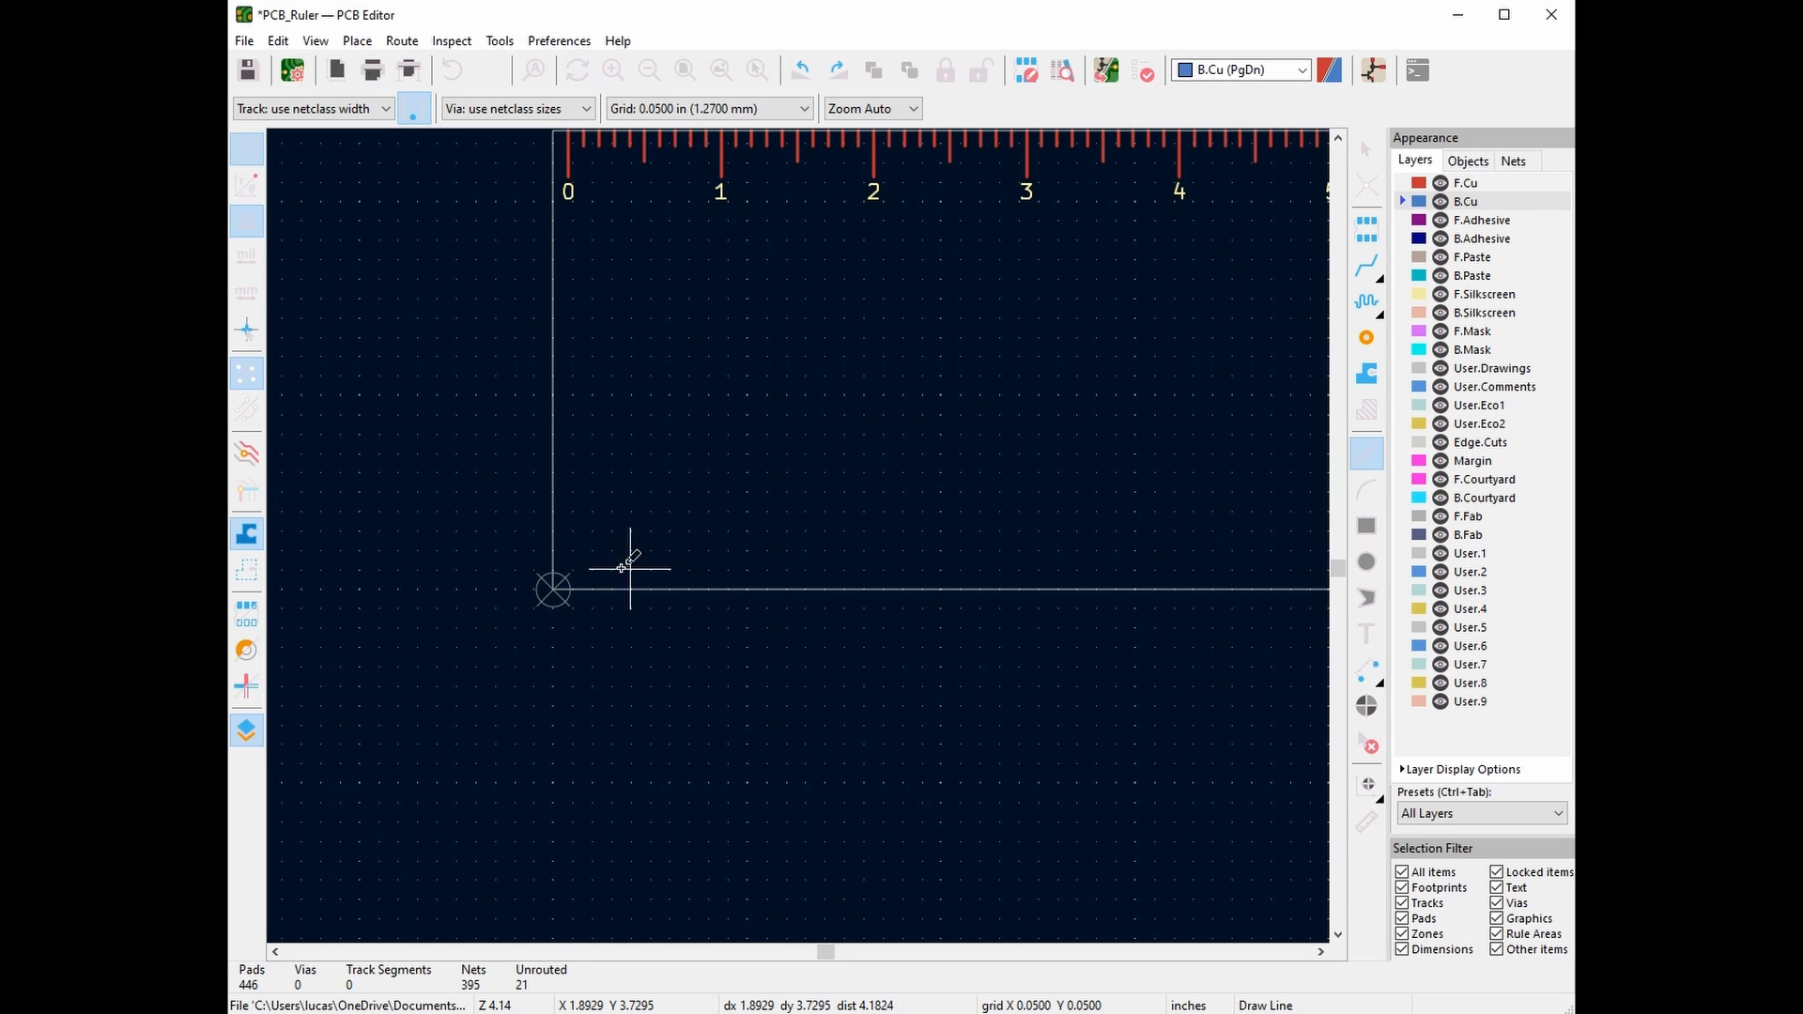
left_click(573, 576)
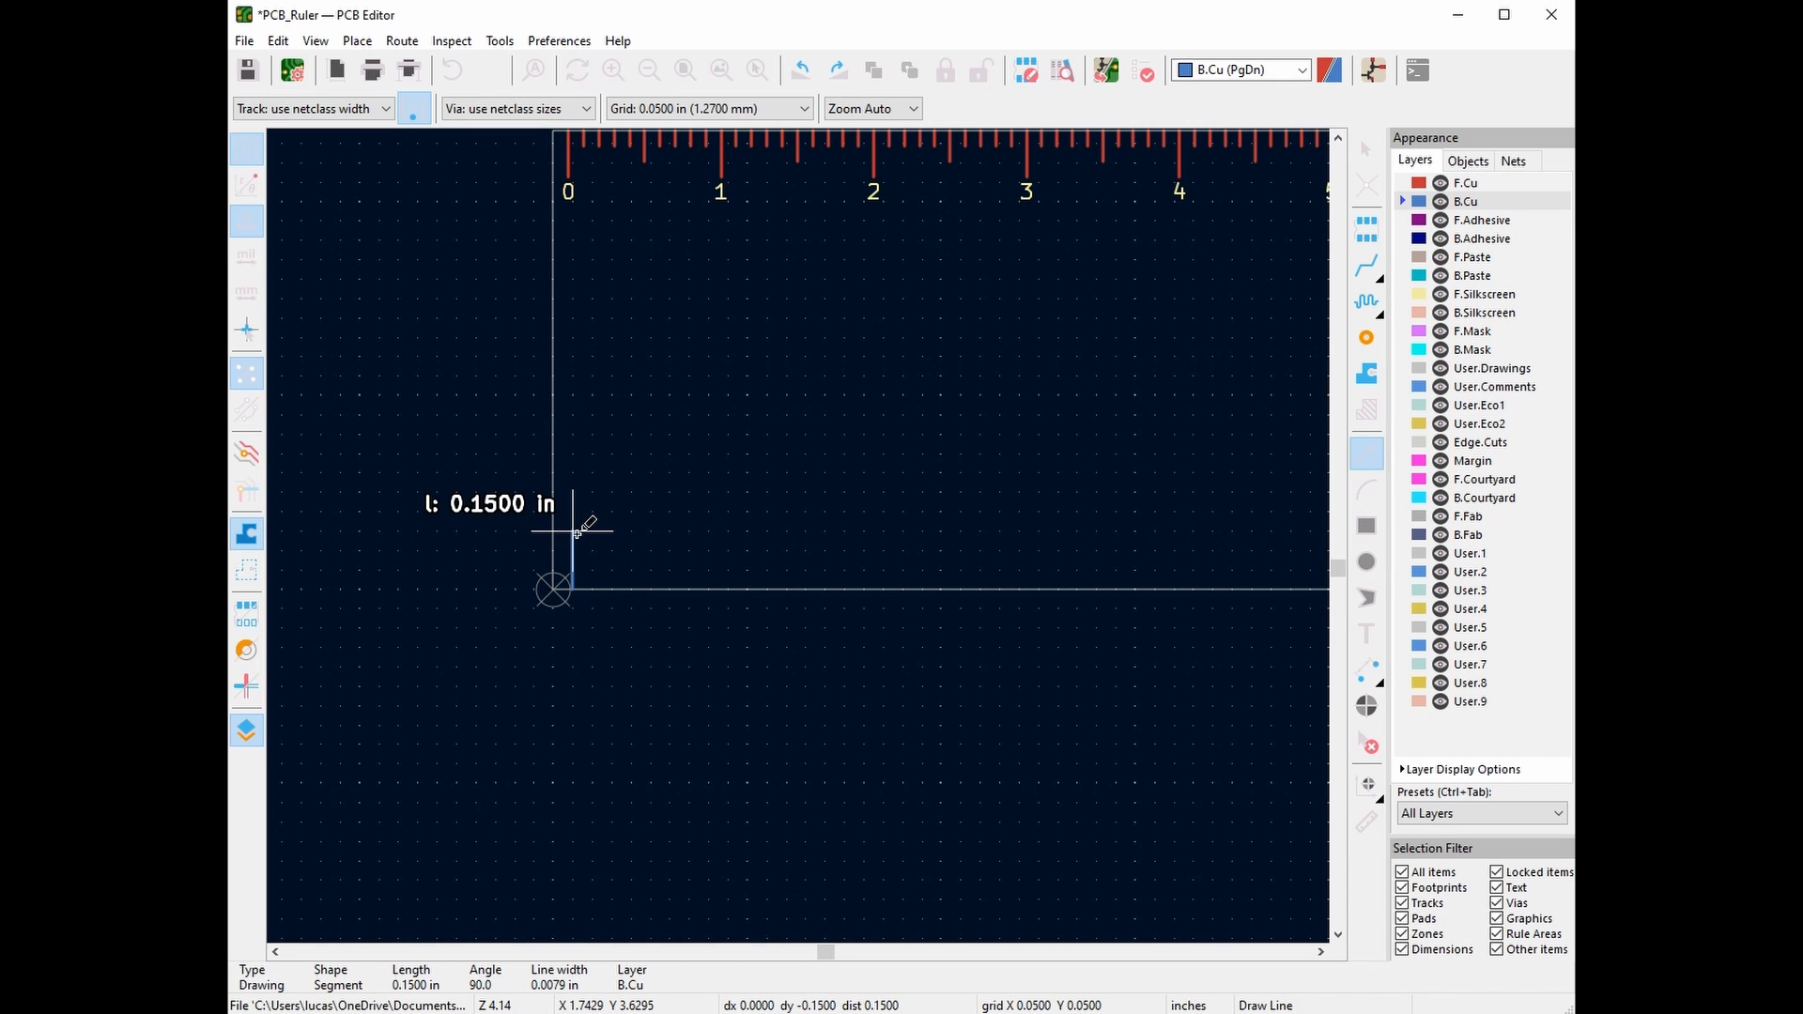
right_click(634, 518)
left_click(669, 539)
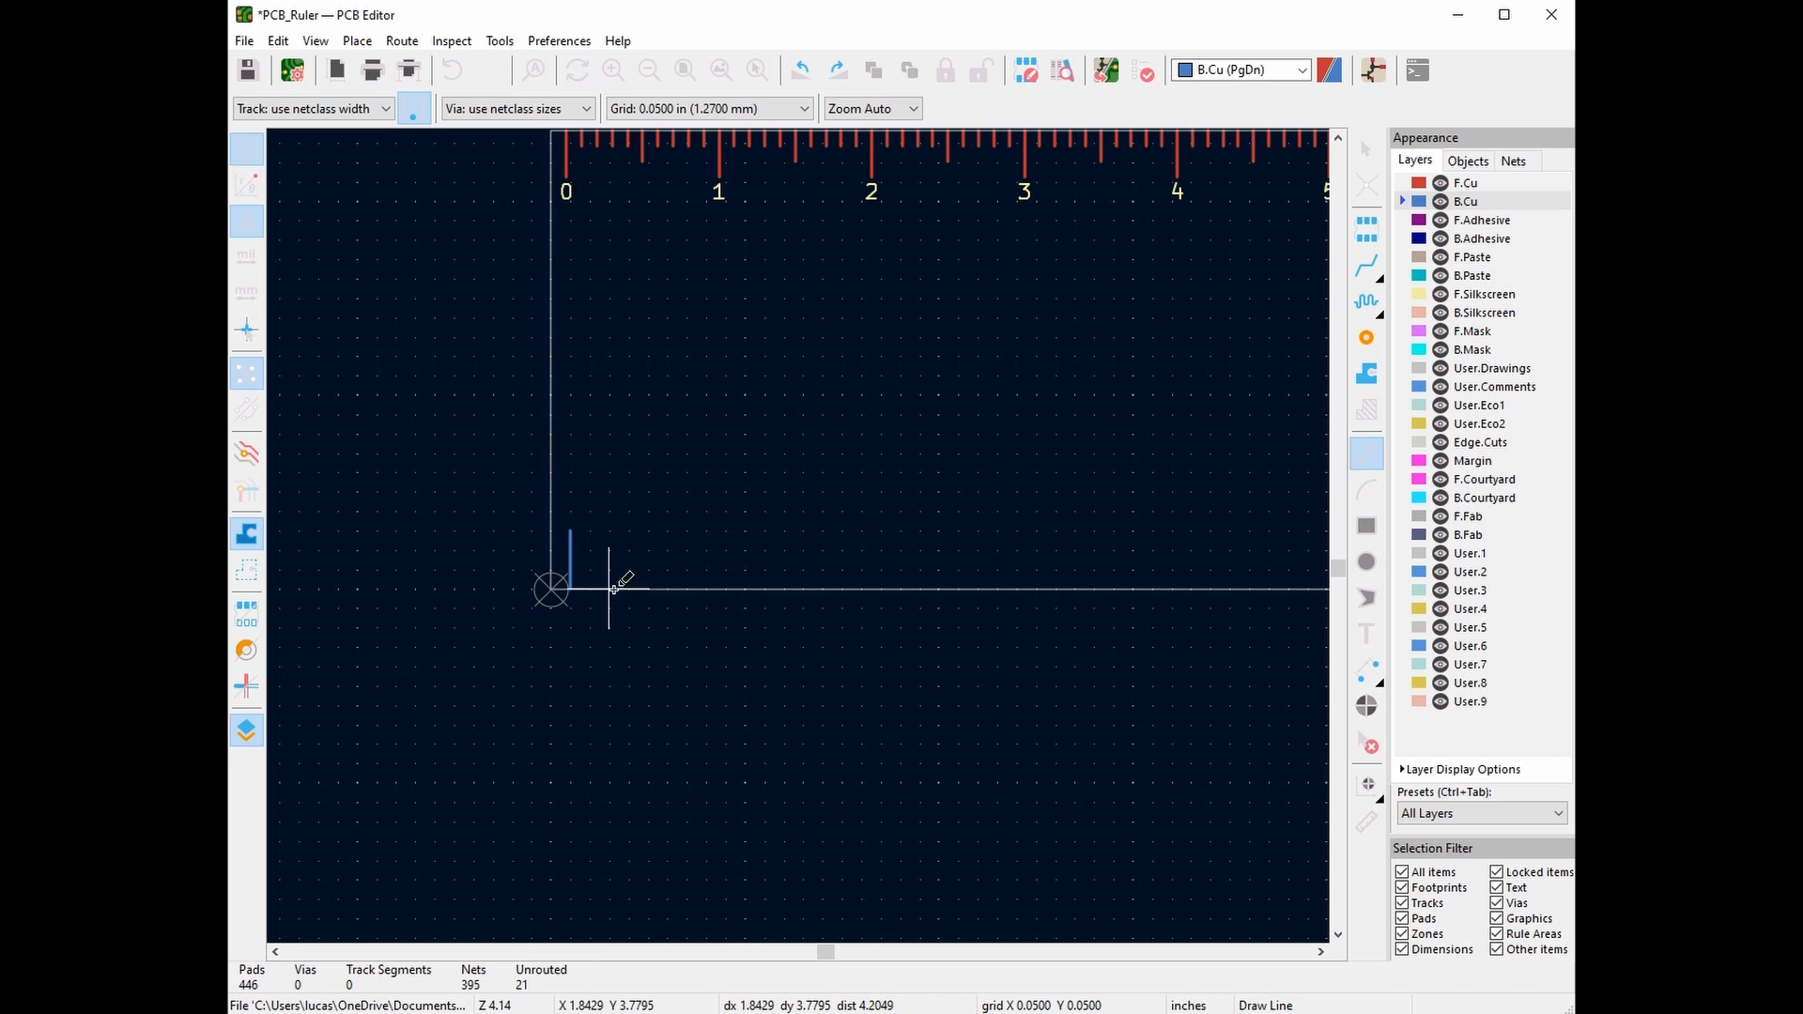
Draw four 0.05 in vertical ticks on B.Cu after the long tick, spaced 0.1 in apart along the lower edge
left_click(610, 589)
right_click(690, 576)
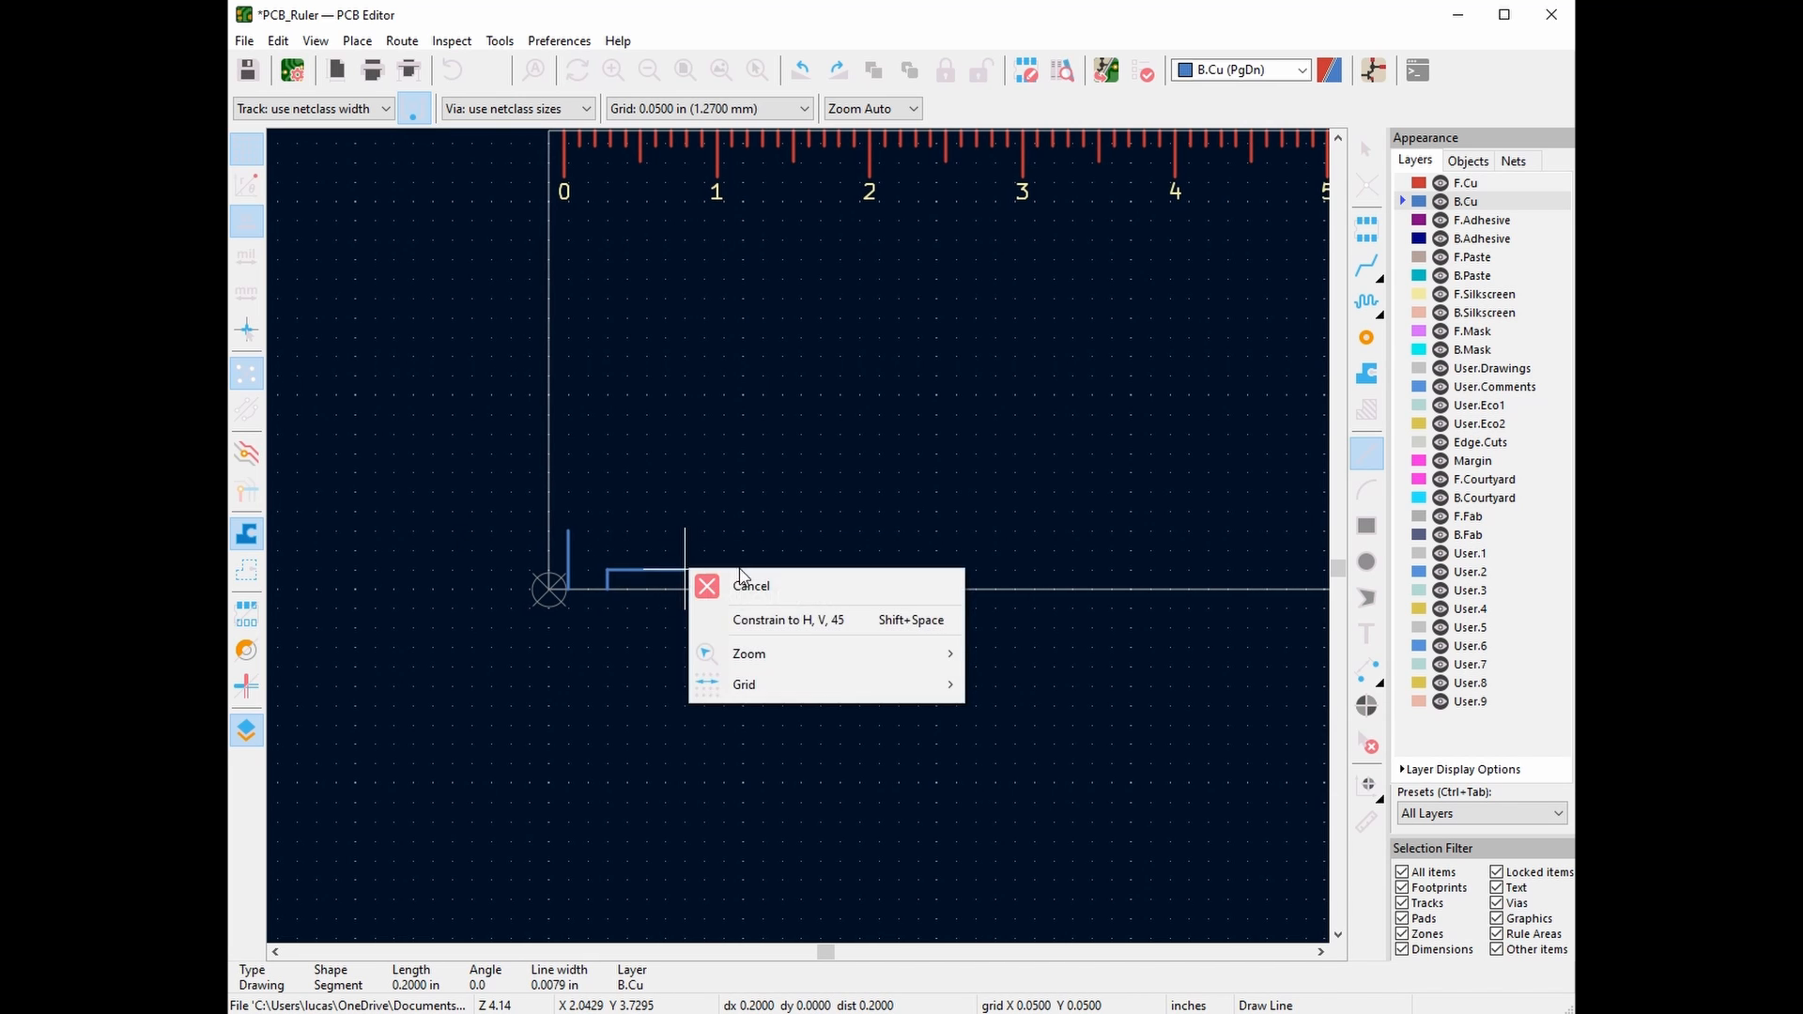
left_click(737, 592)
left_click(648, 589)
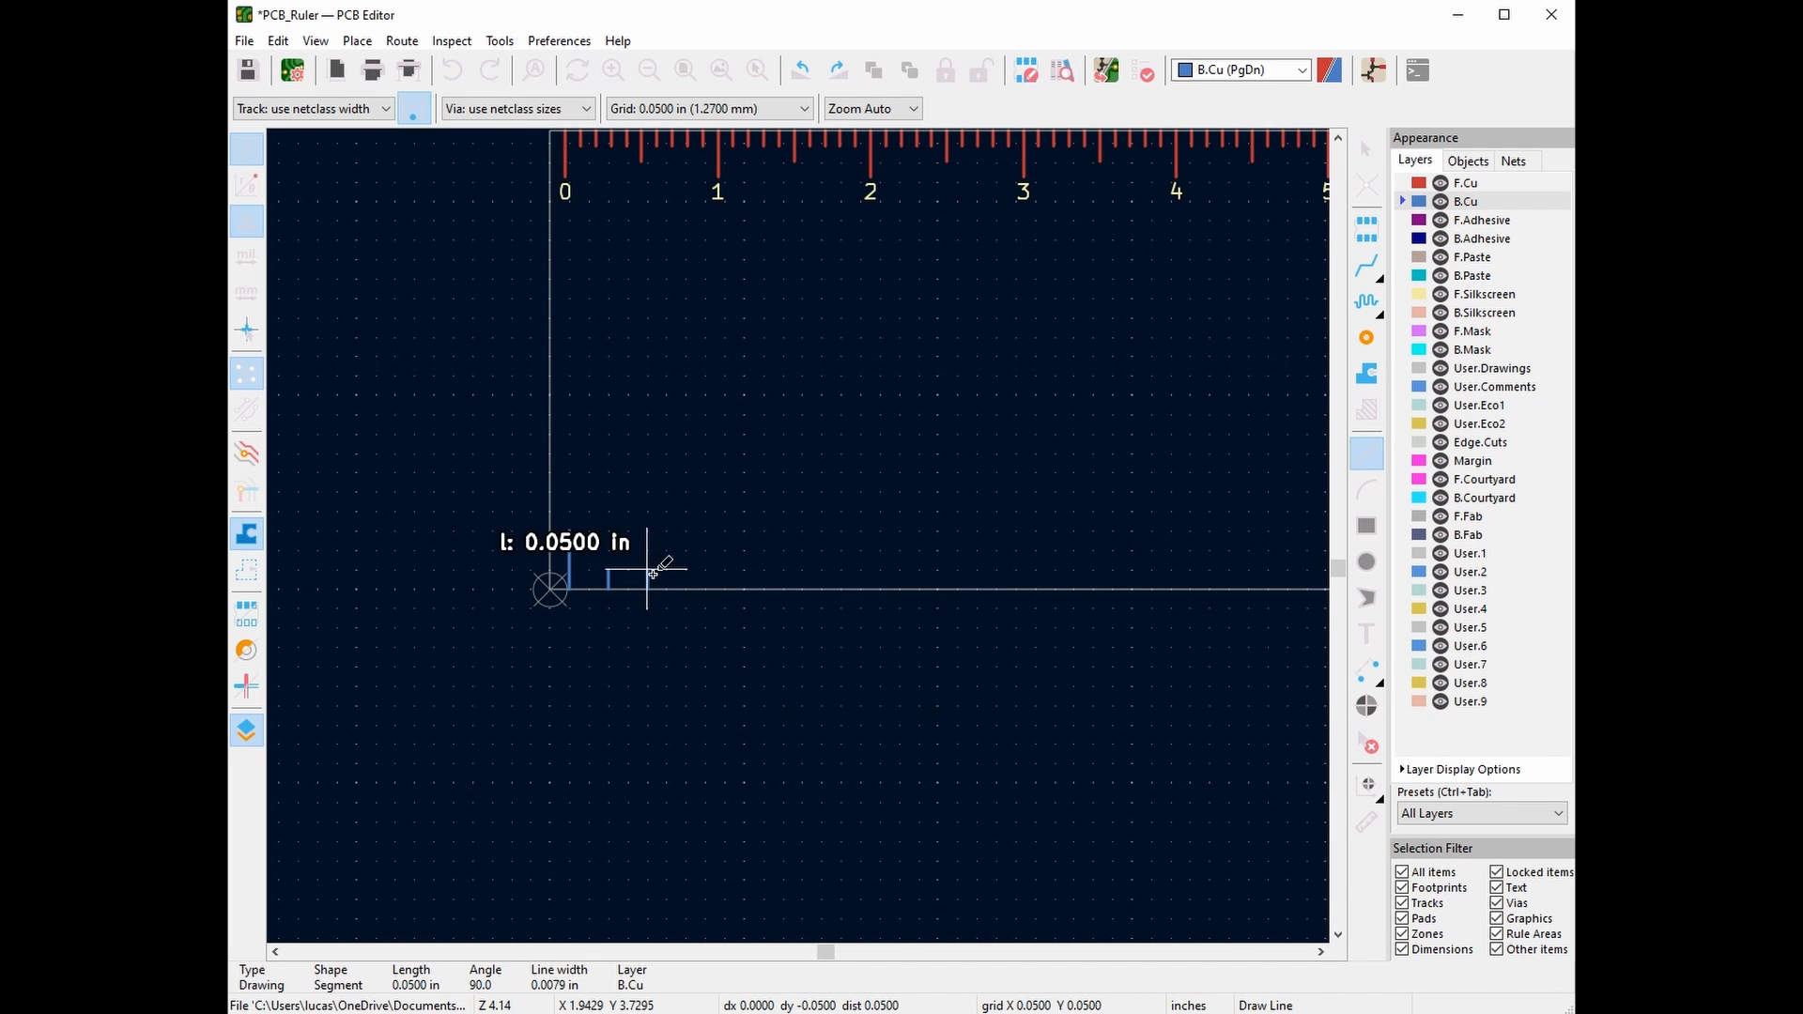
left_click(648, 570)
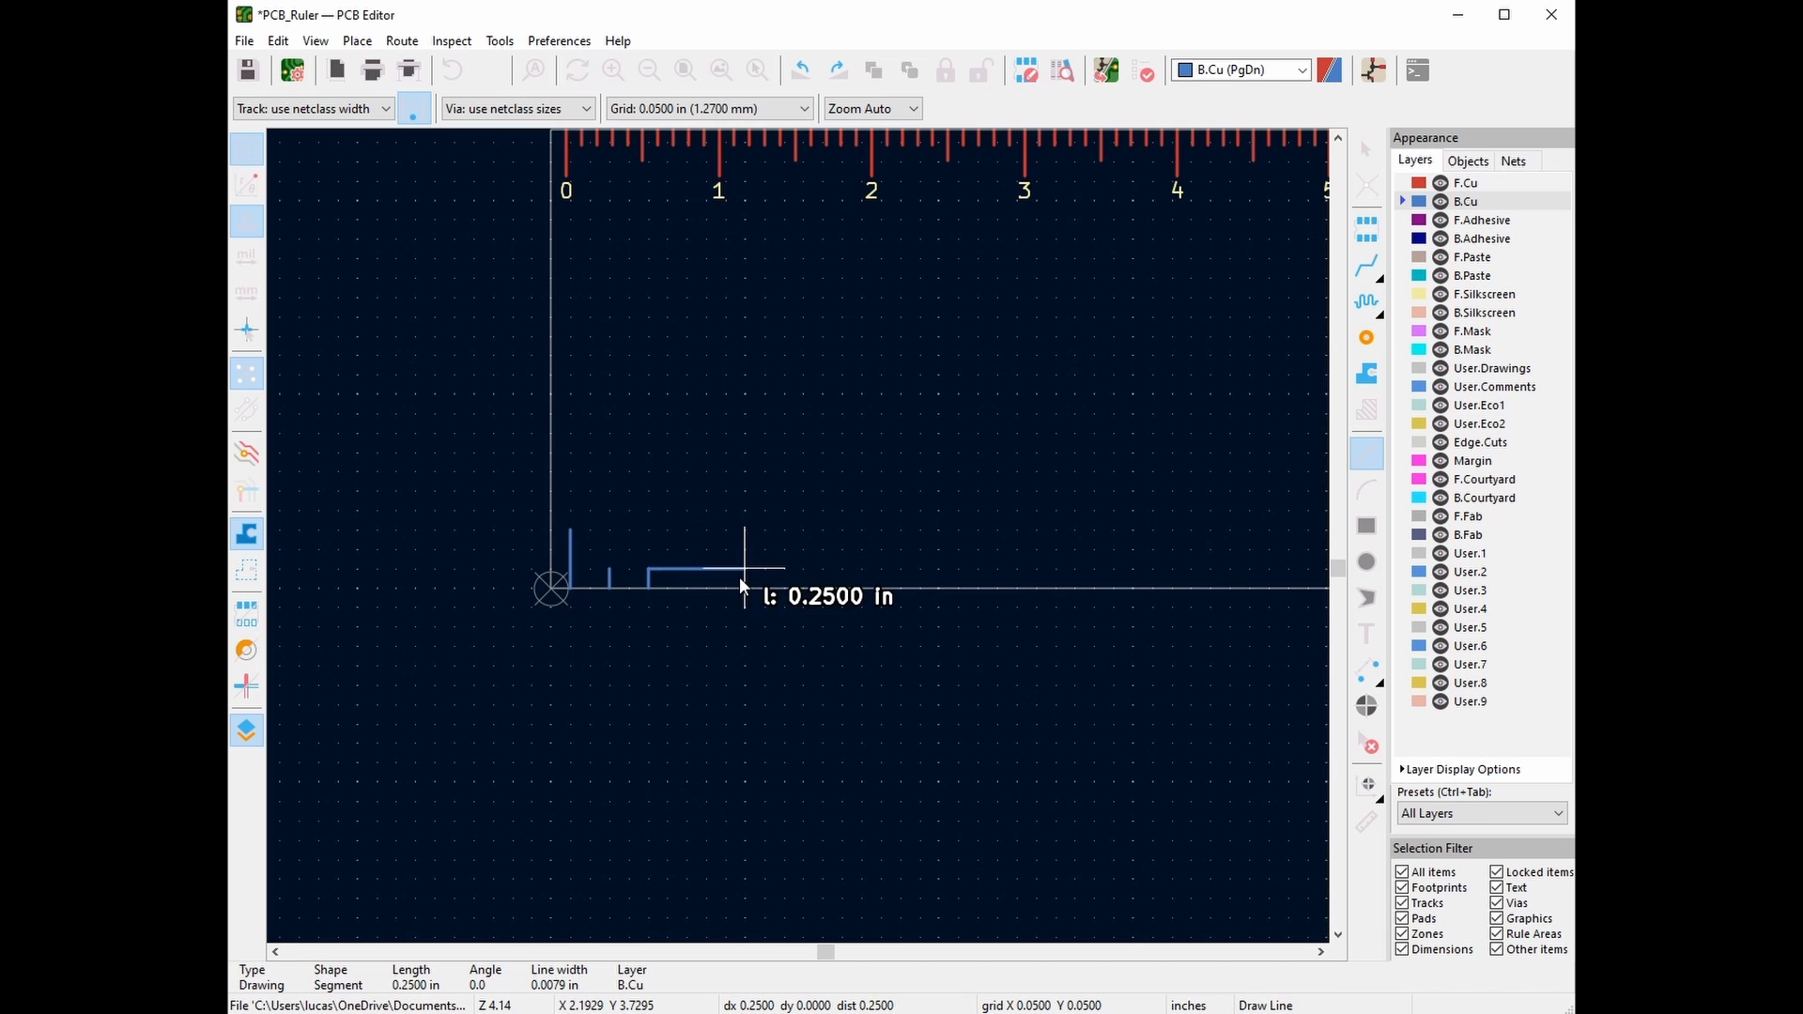
right_click(740, 577)
left_click(763, 595)
left_click(687, 589)
left_click(687, 570)
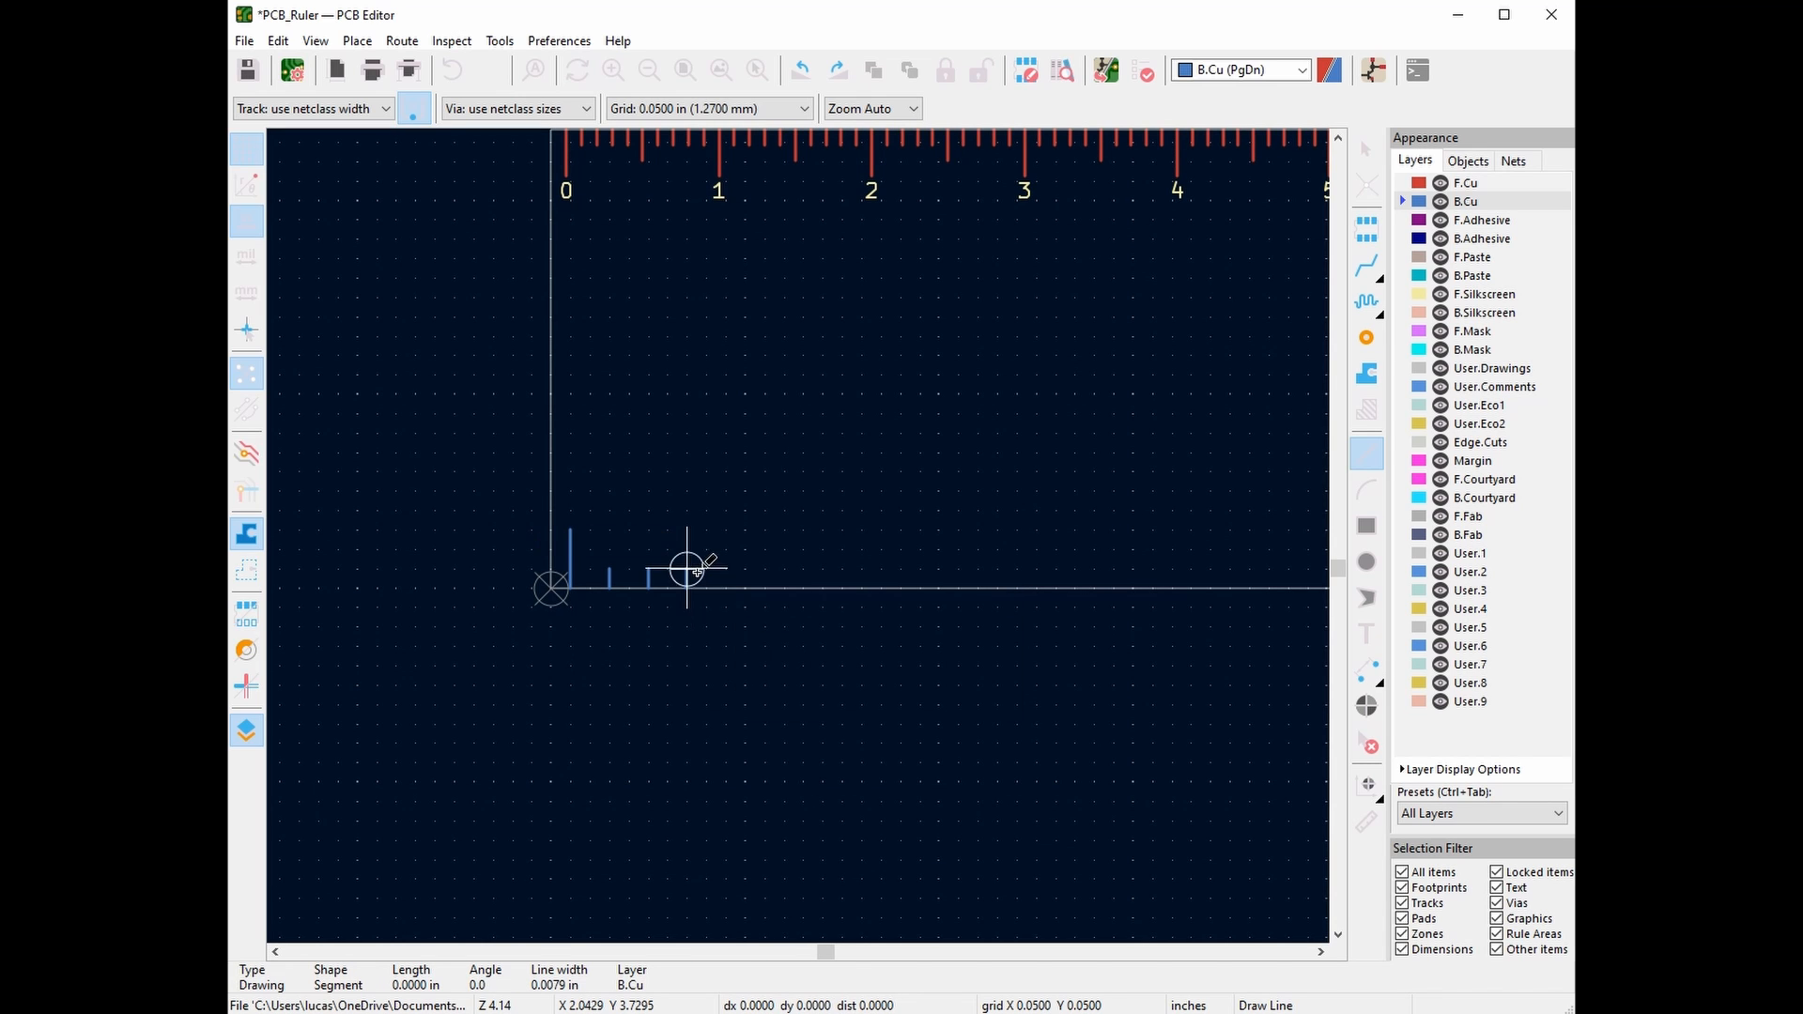
right_click(729, 579)
left_click(770, 590)
left_click(727, 589)
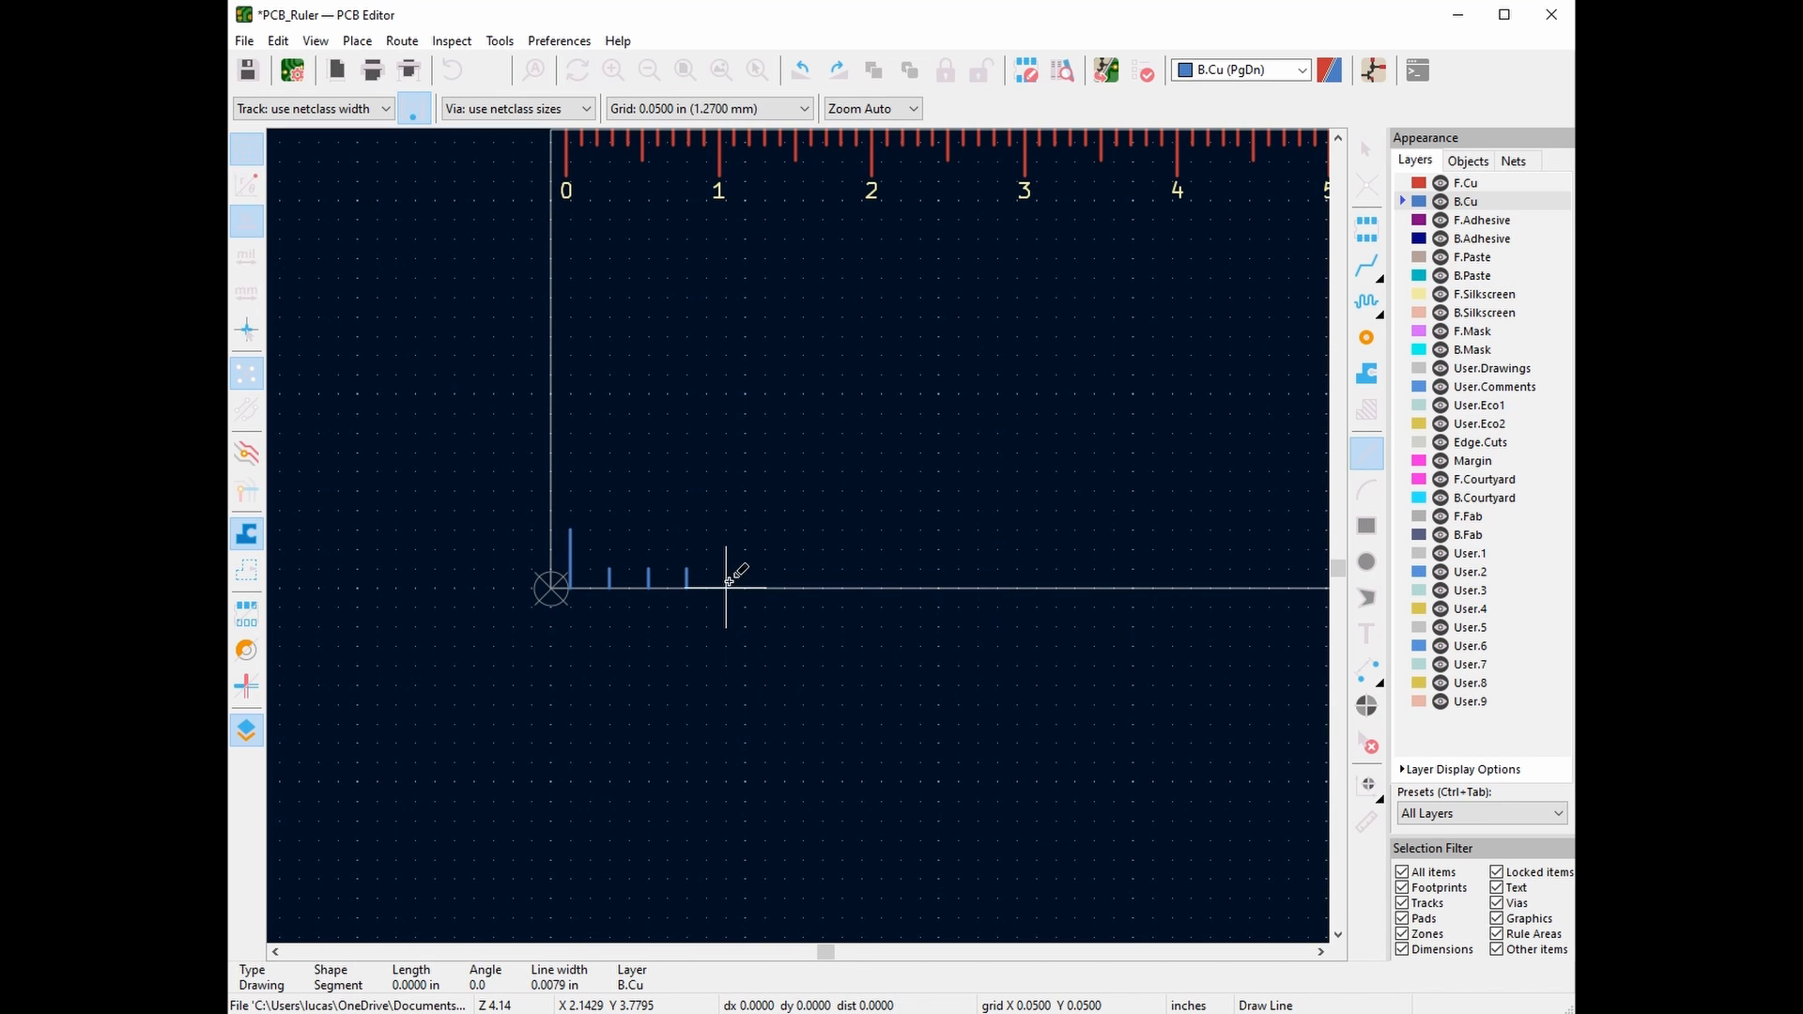
left_click(726, 570)
right_click(763, 570)
left_click(787, 589)
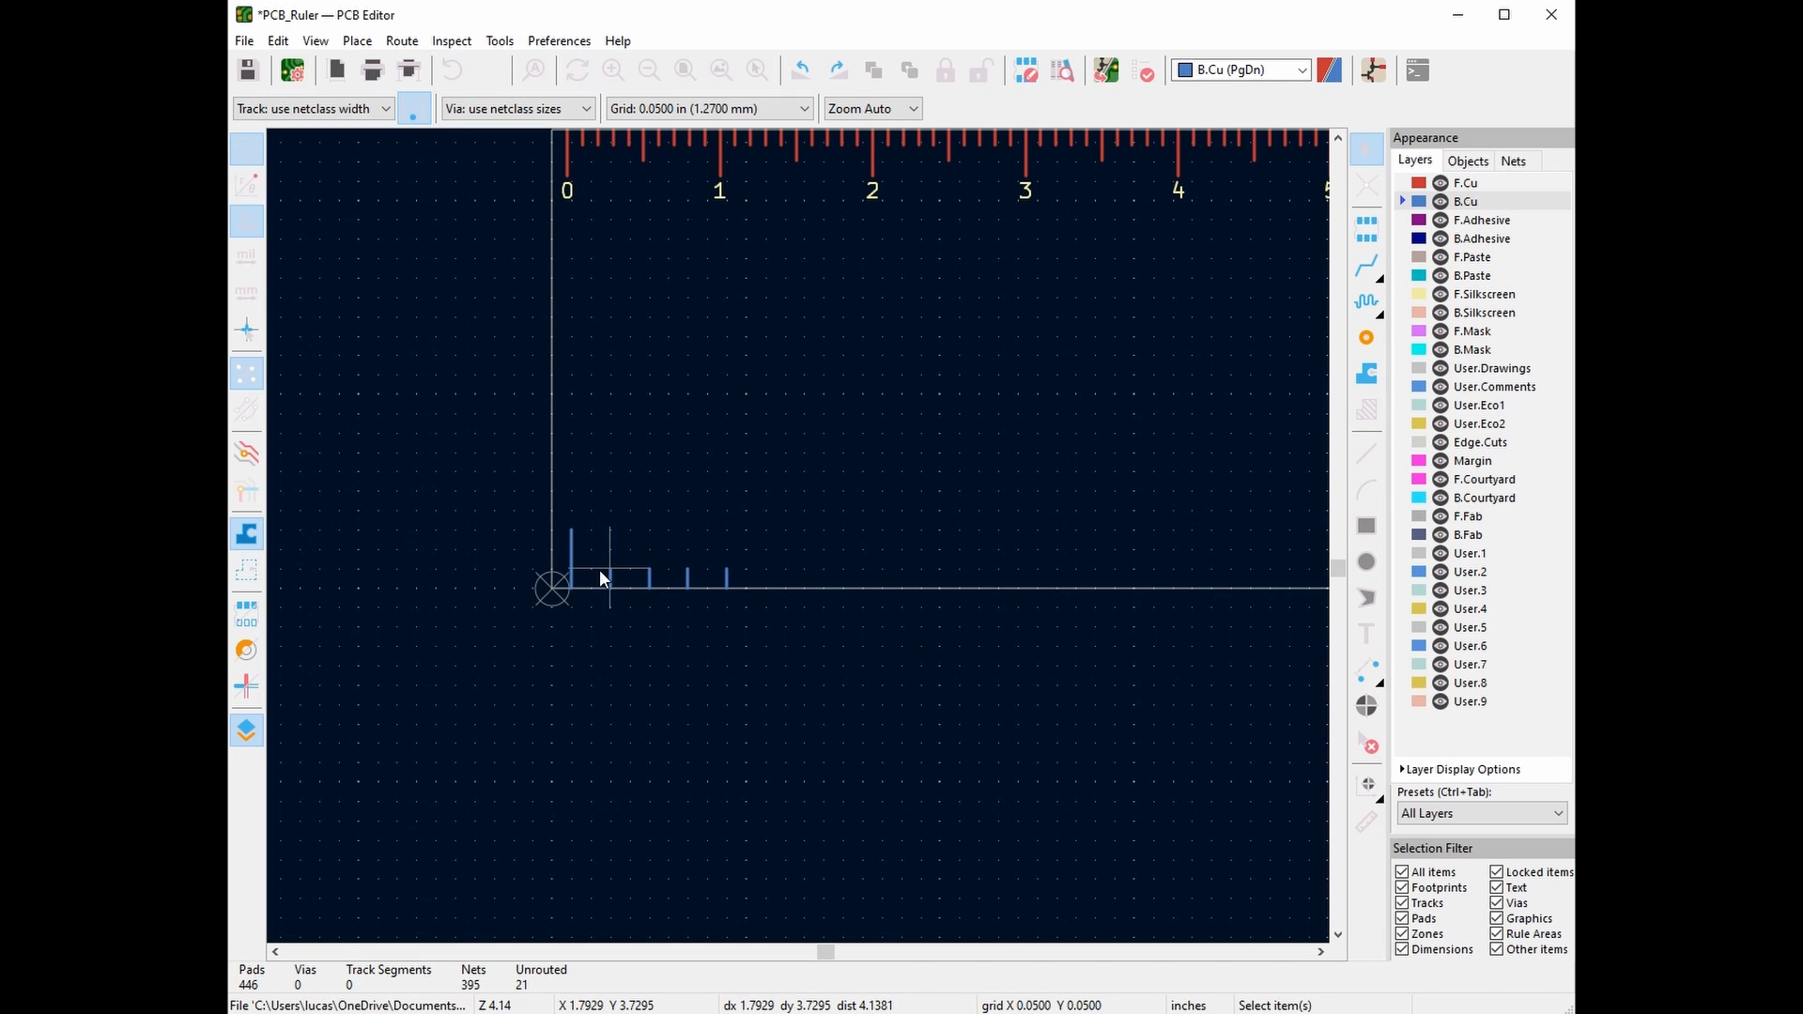
Draw a matching 0.15 in line on B.Mask over the long copper tick at the lower edge
left_click(1303, 74)
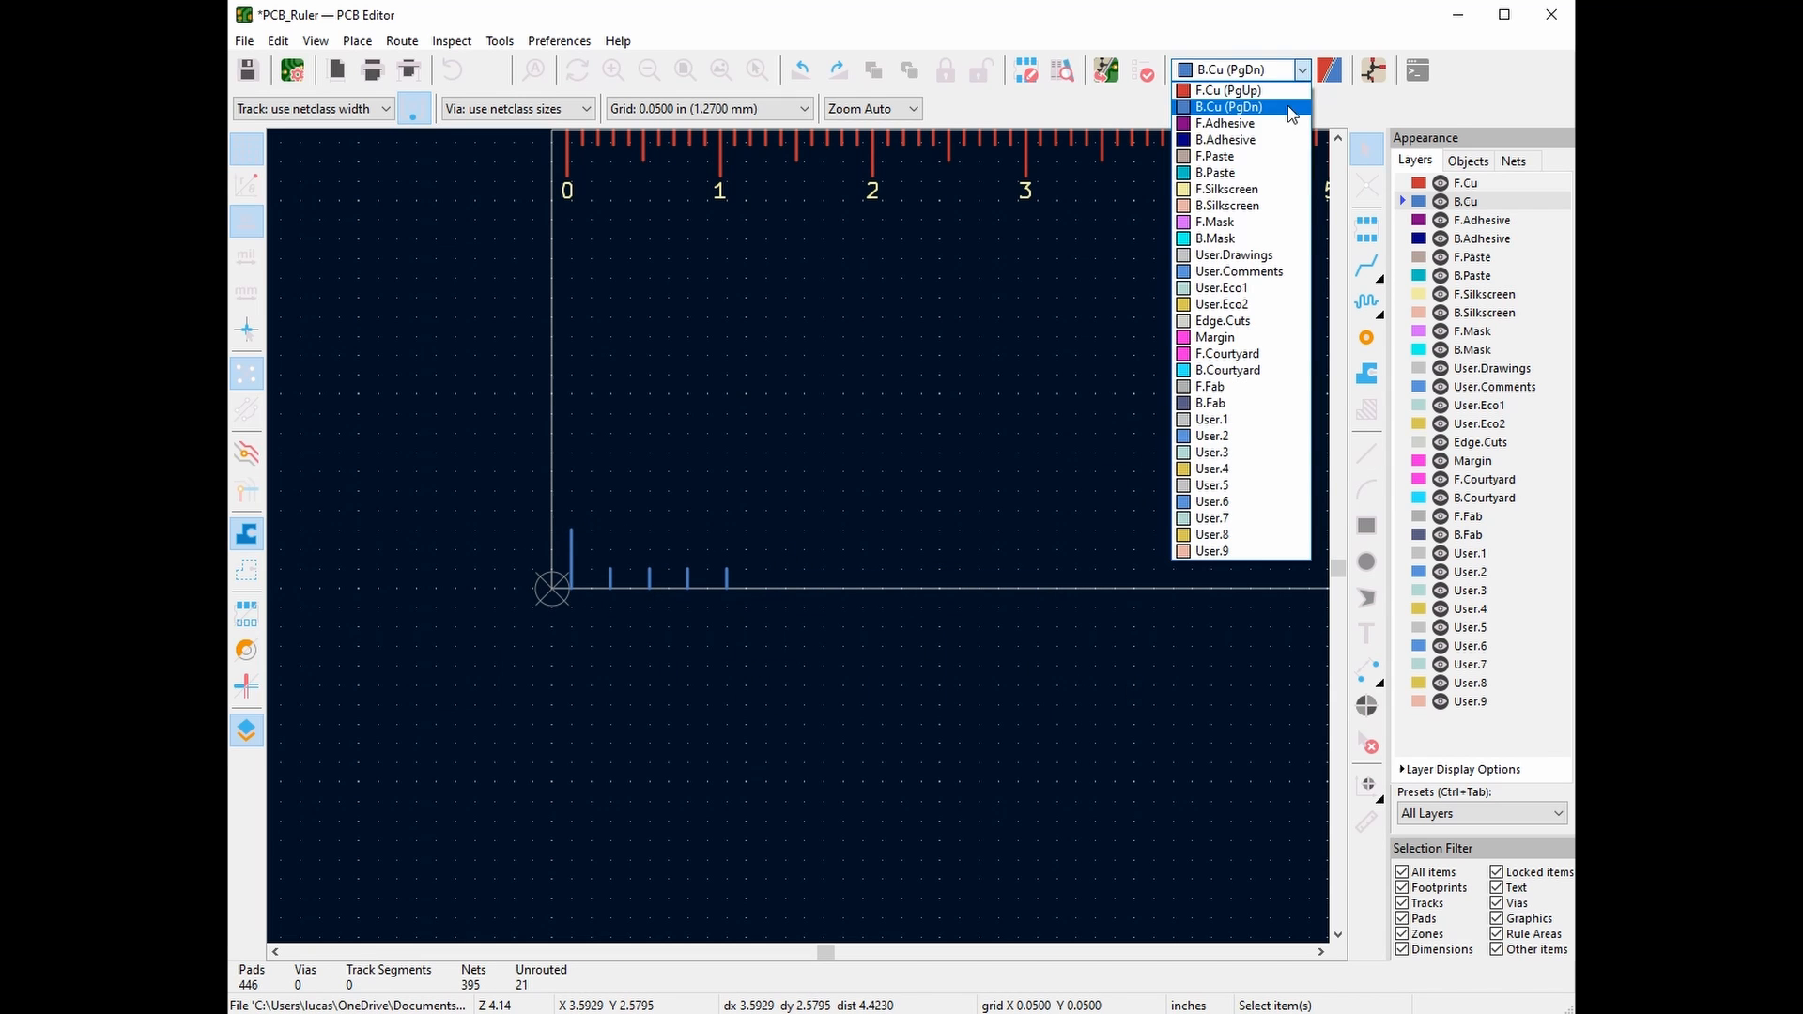
left_click(1227, 240)
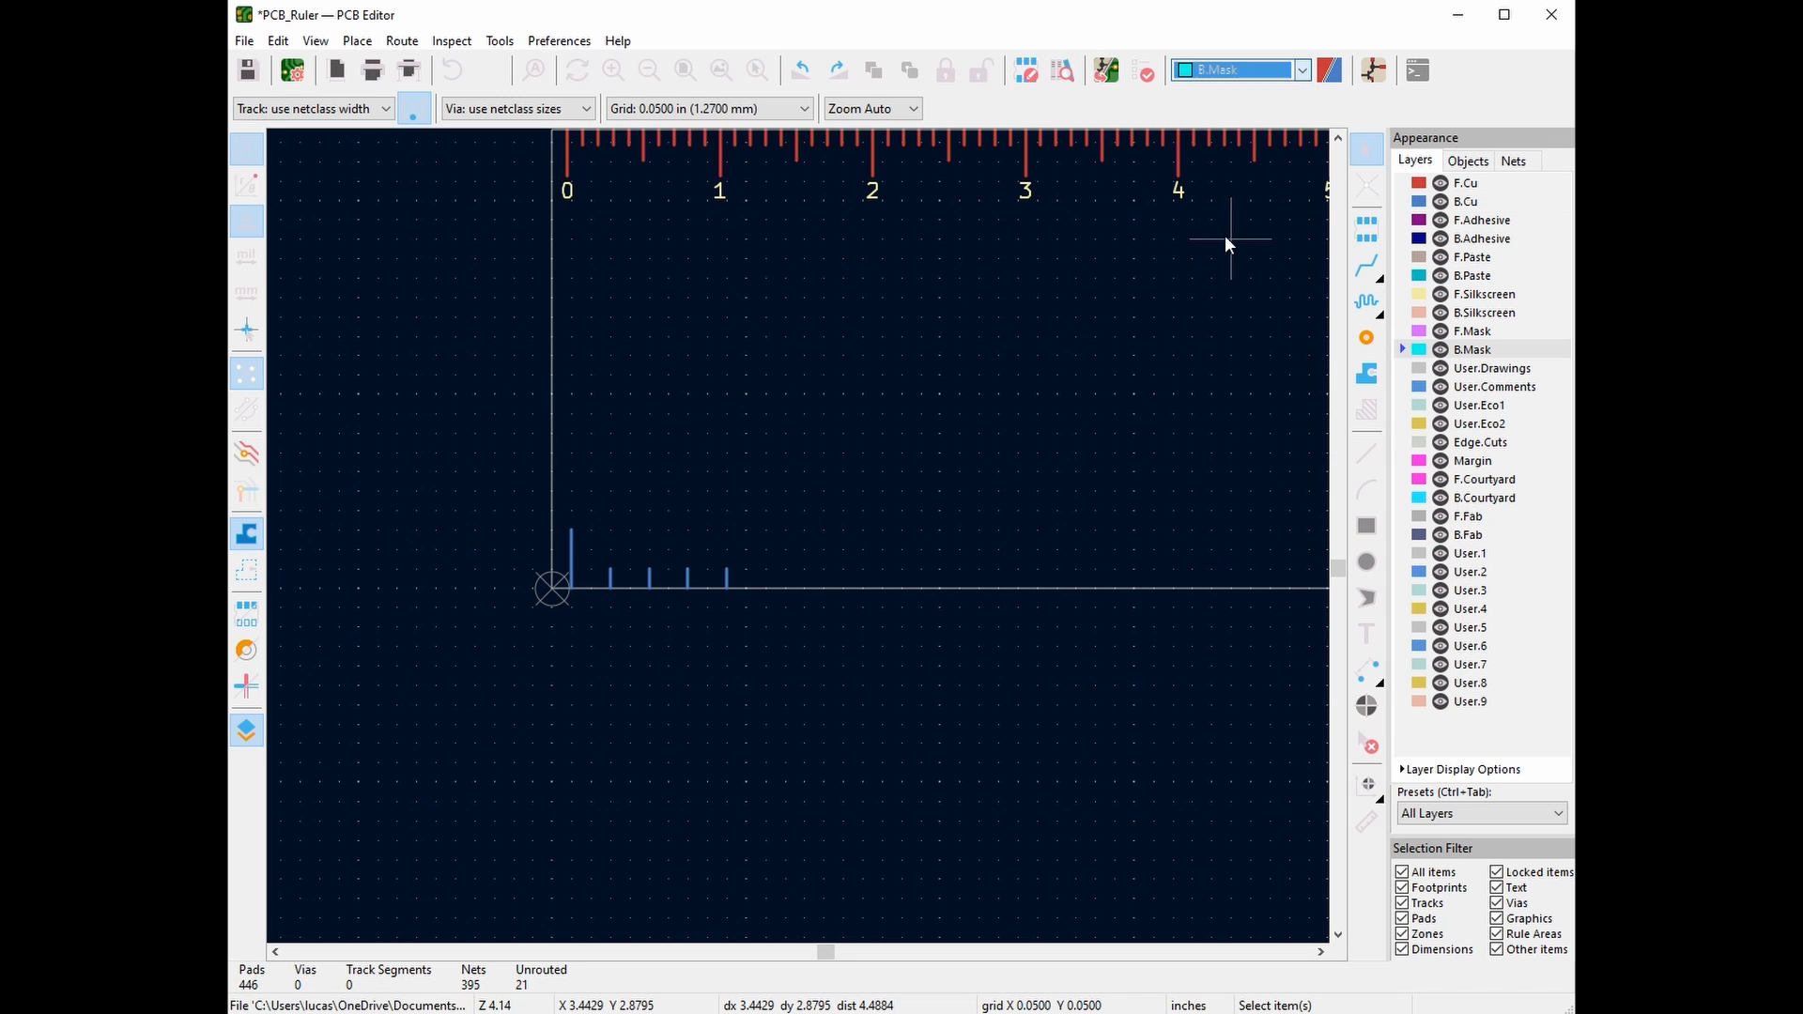
left_click(1366, 455)
left_click(571, 530)
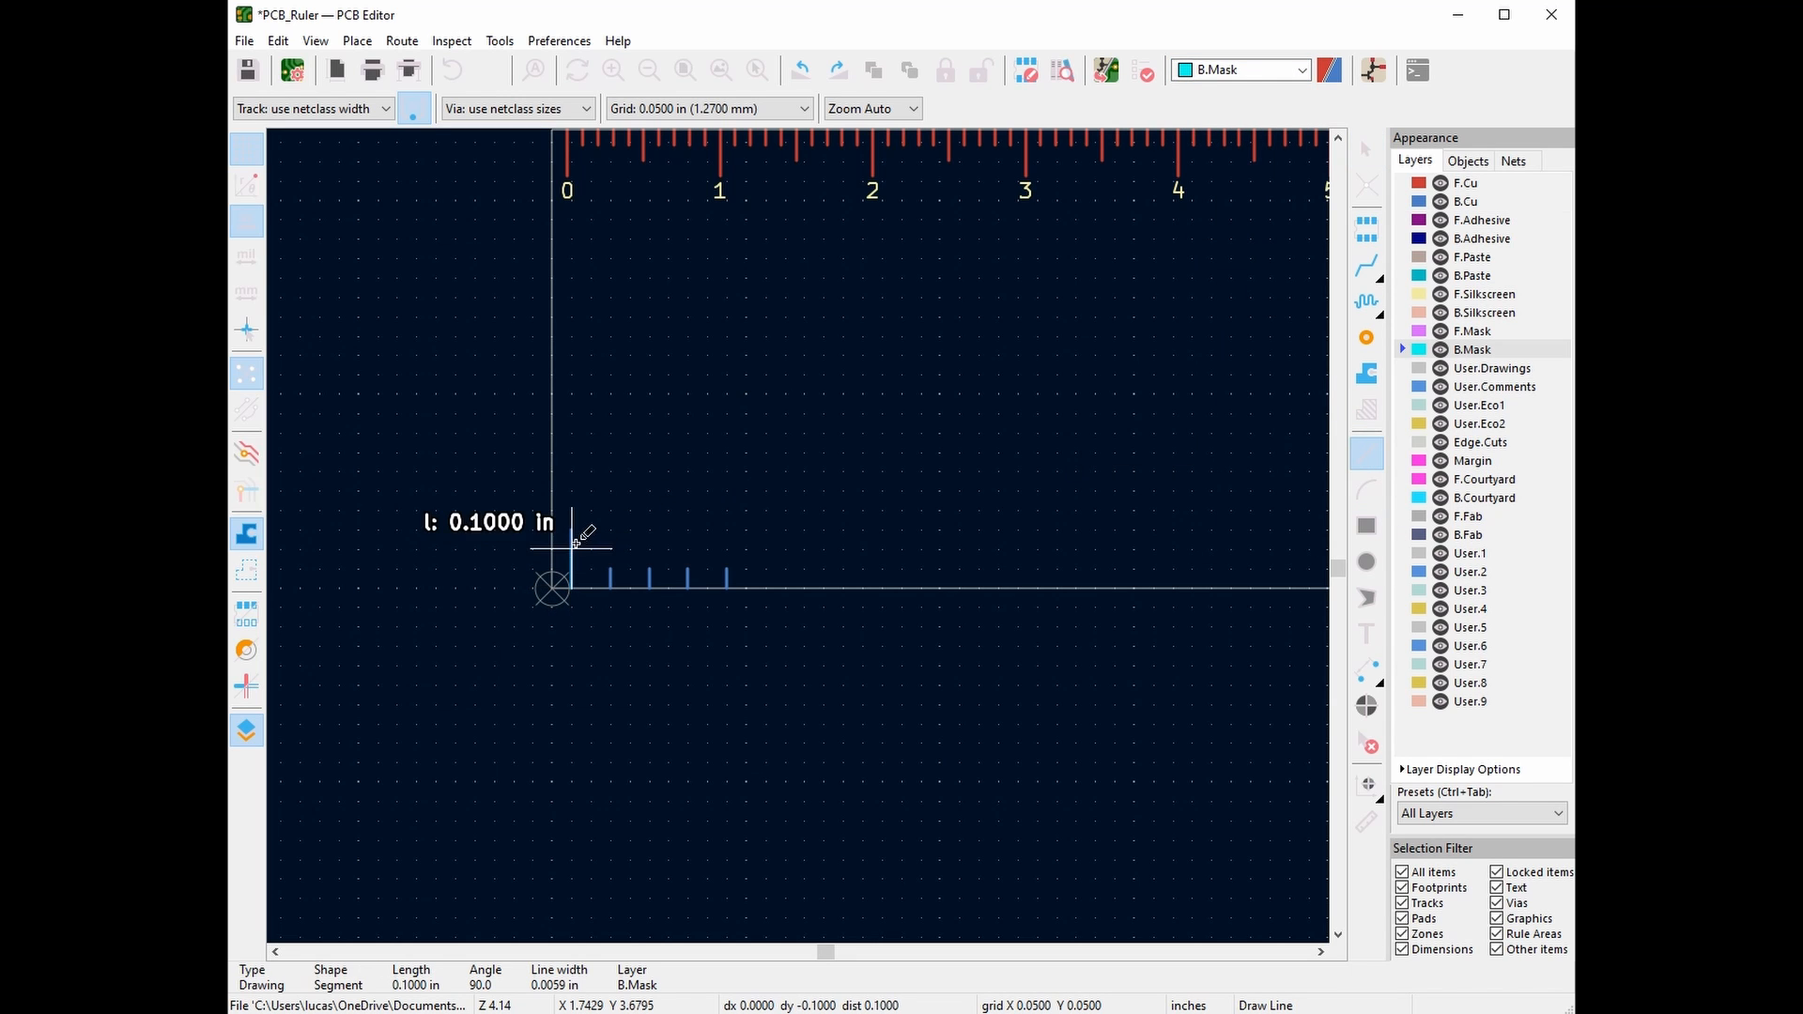
right_click(669, 531)
left_click(706, 544)
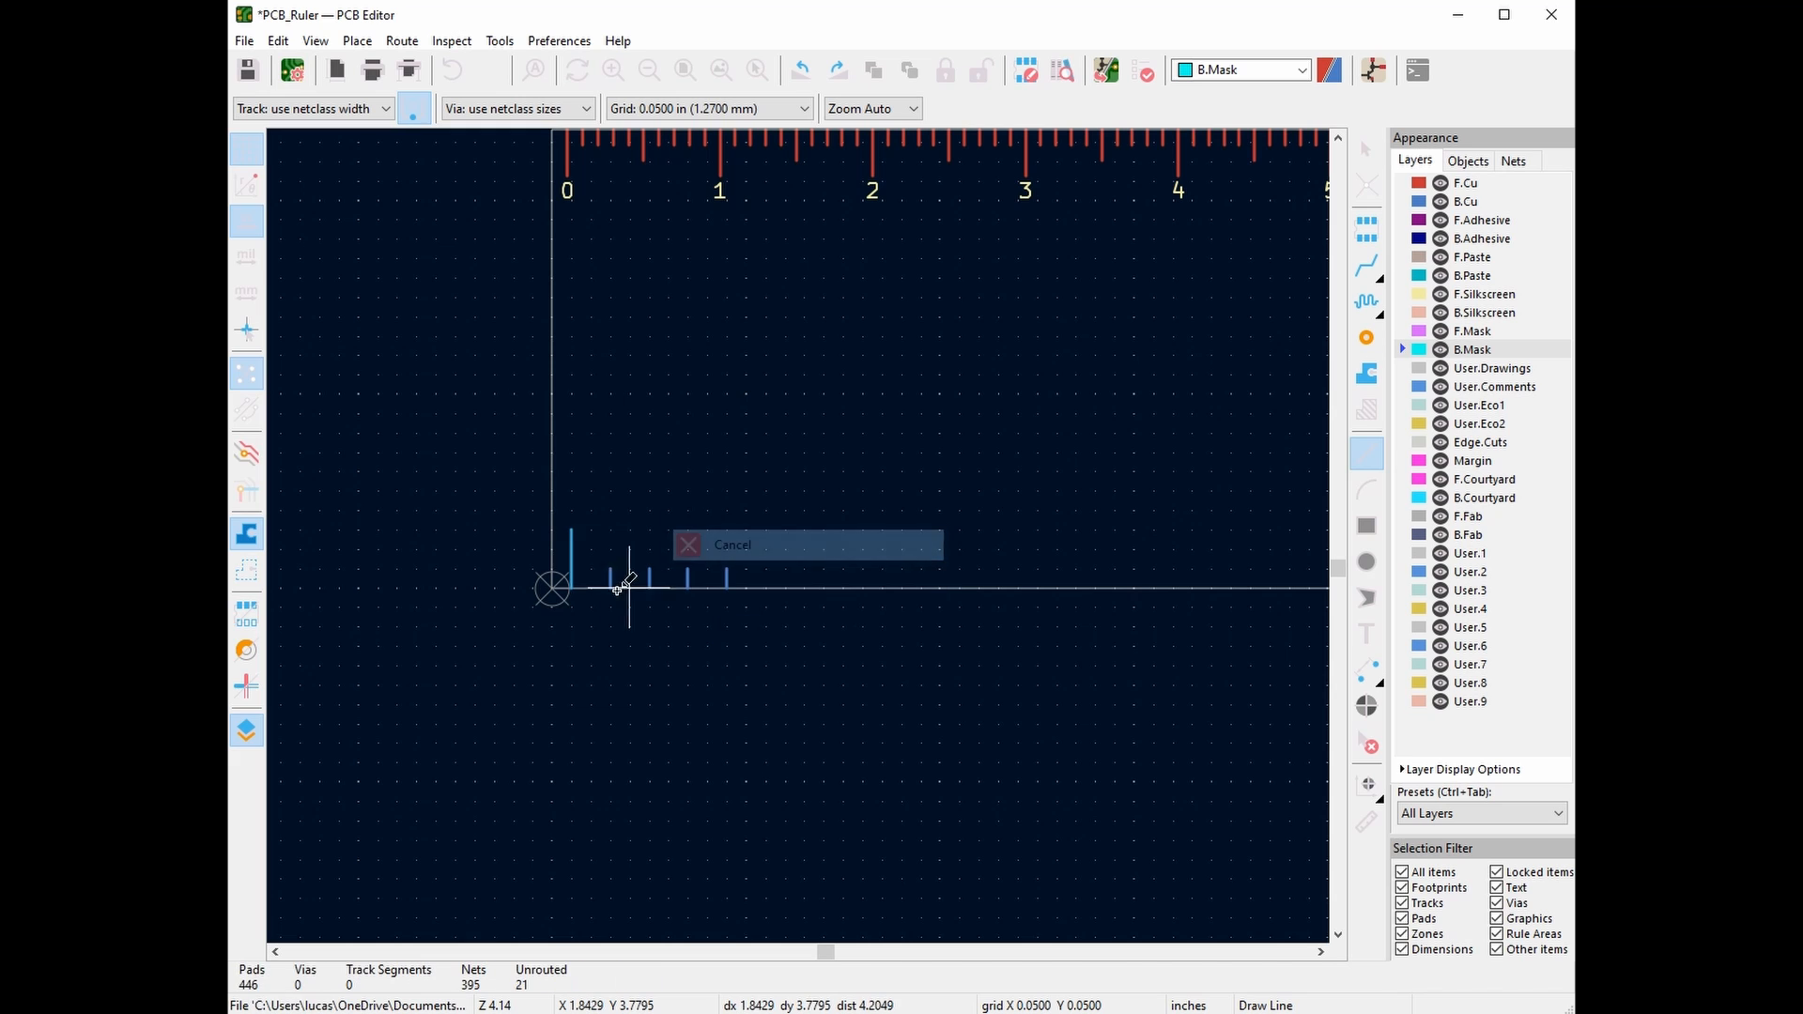
Trace the four short lower-edge copper ticks with 0.05 in lines on B.Mask
left_click(610, 569)
right_click(669, 547)
left_click(709, 566)
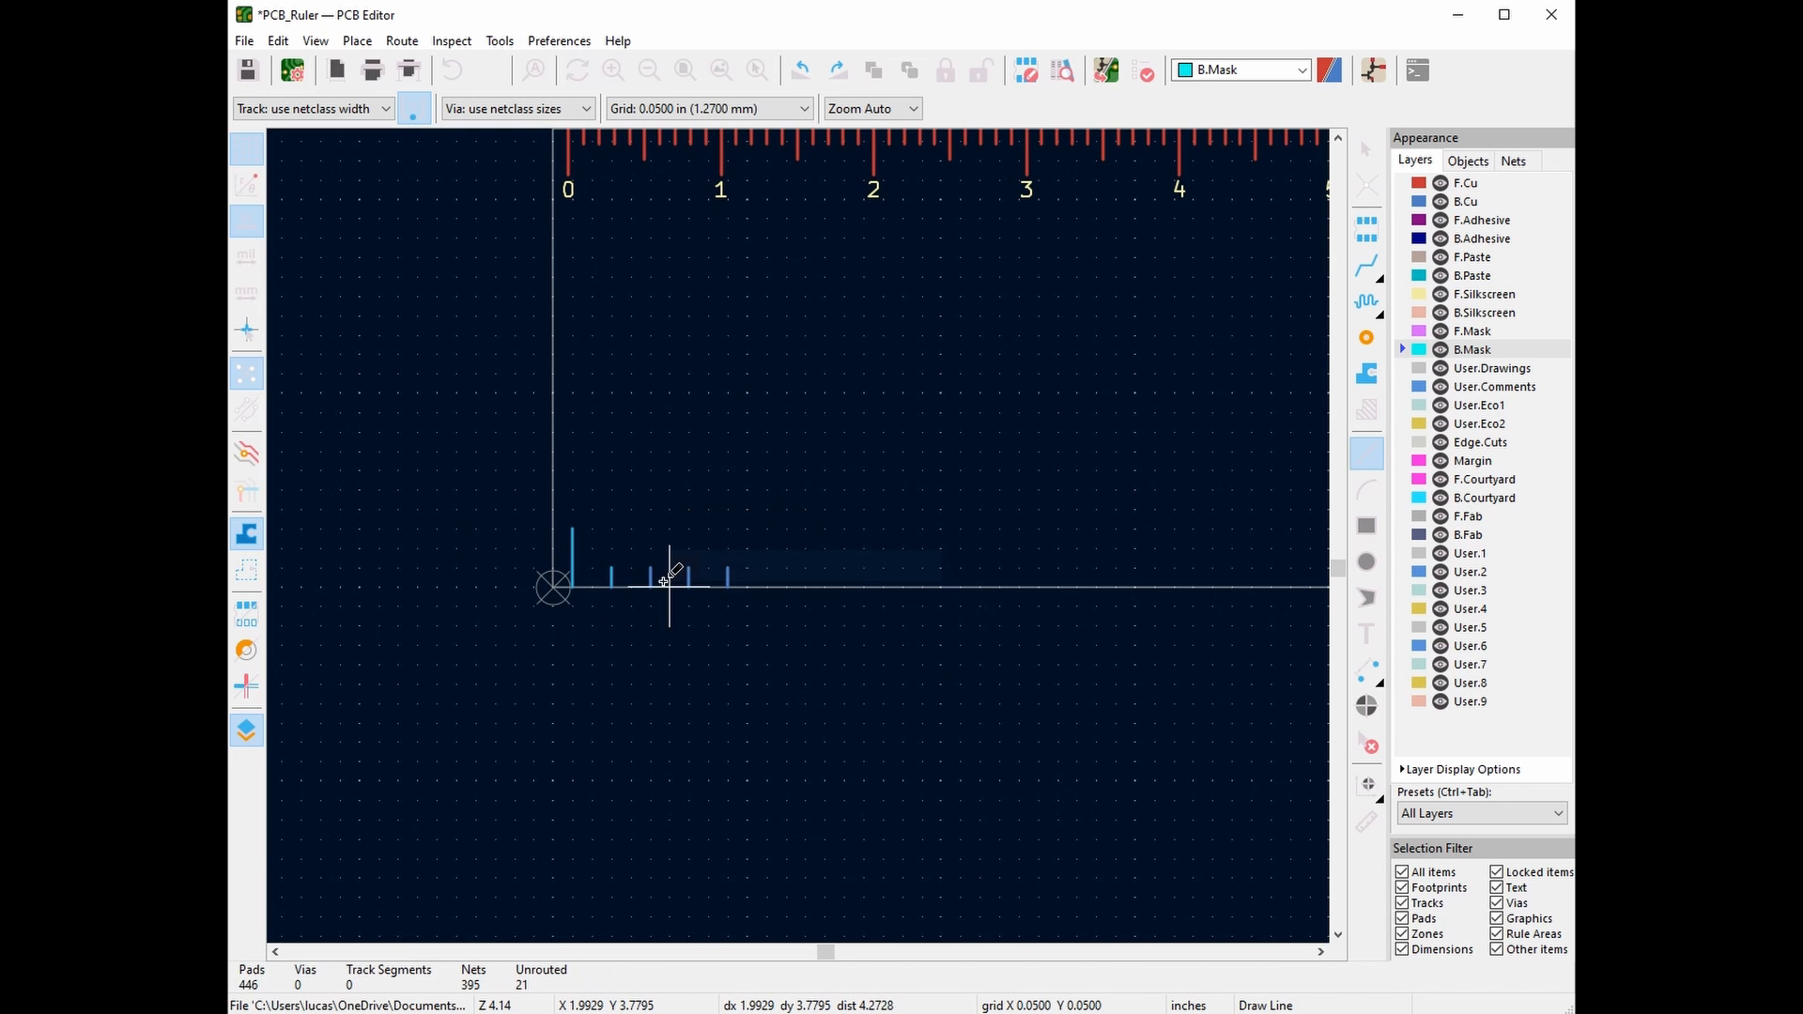
left_click(655, 584)
right_click(689, 562)
left_click(702, 574)
left_click(690, 587)
left_click(691, 567)
right_click(720, 554)
left_click(732, 567)
left_click(728, 587)
left_click(730, 567)
right_click(773, 564)
left_click(788, 575)
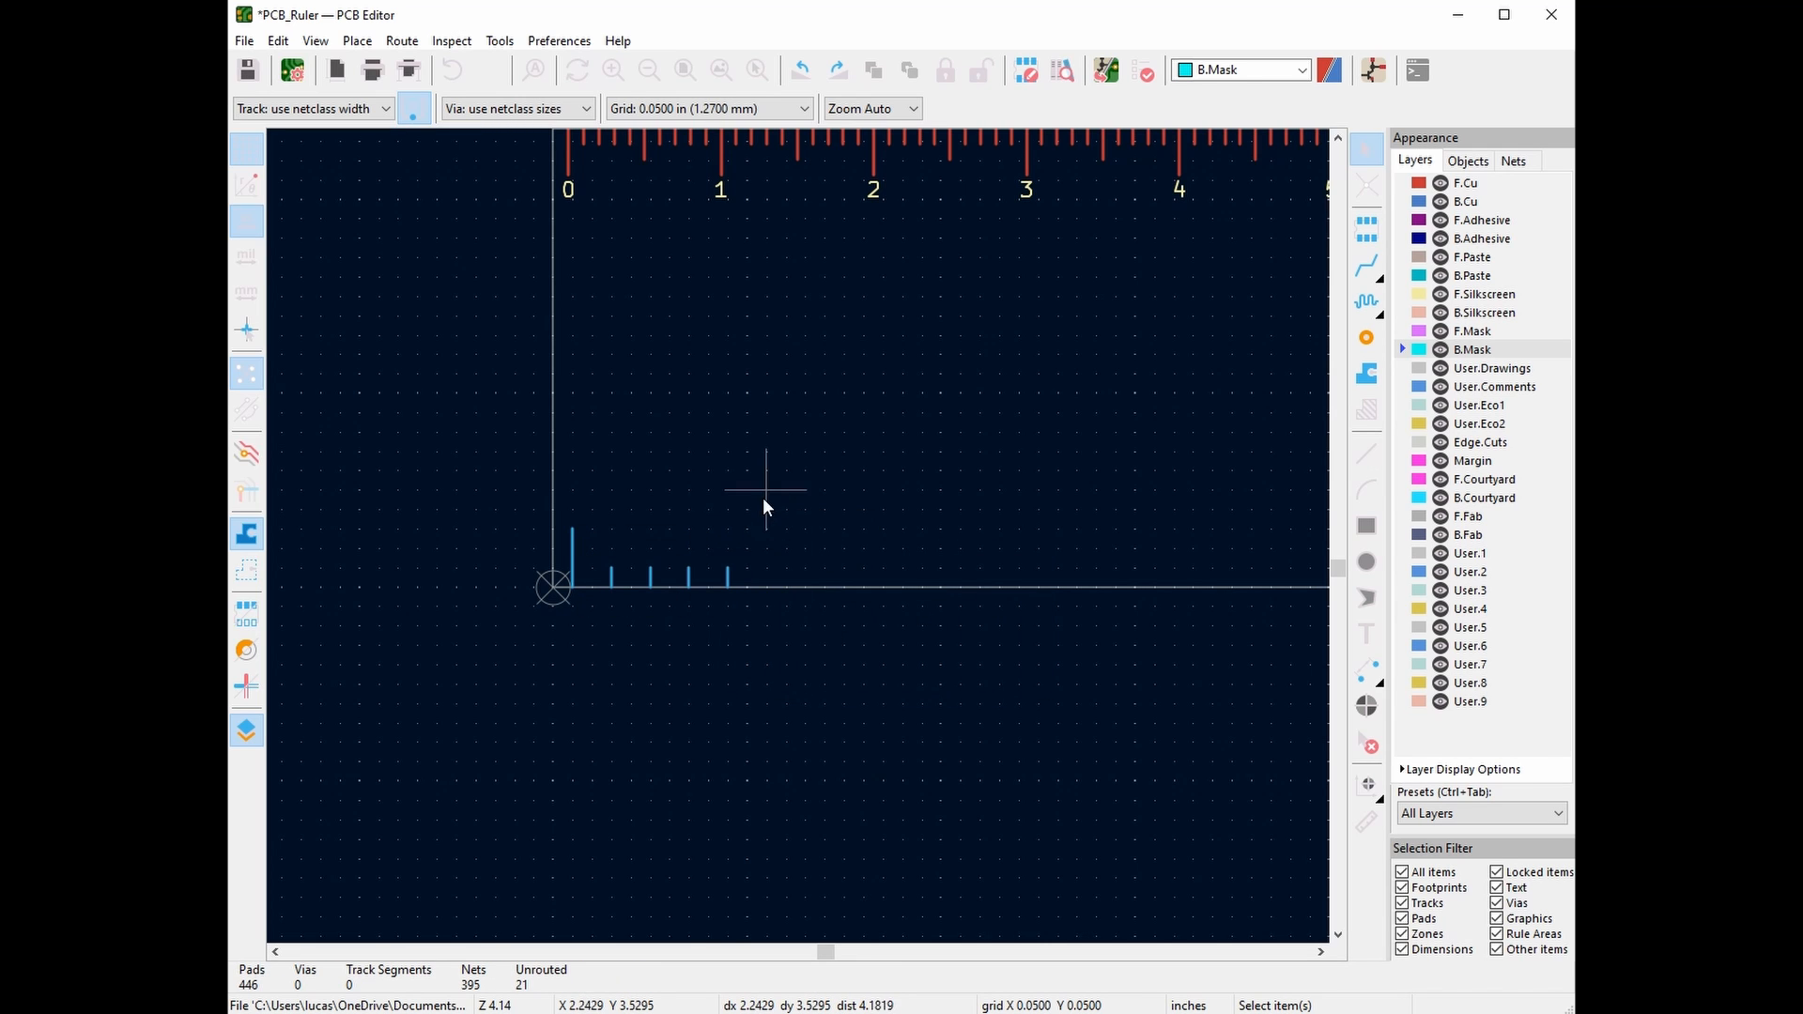
Copy the five back copper and mask ticks and paste them repeatedly along the lower edge to the board's right end
left_click_drag(763, 498, 559, 608)
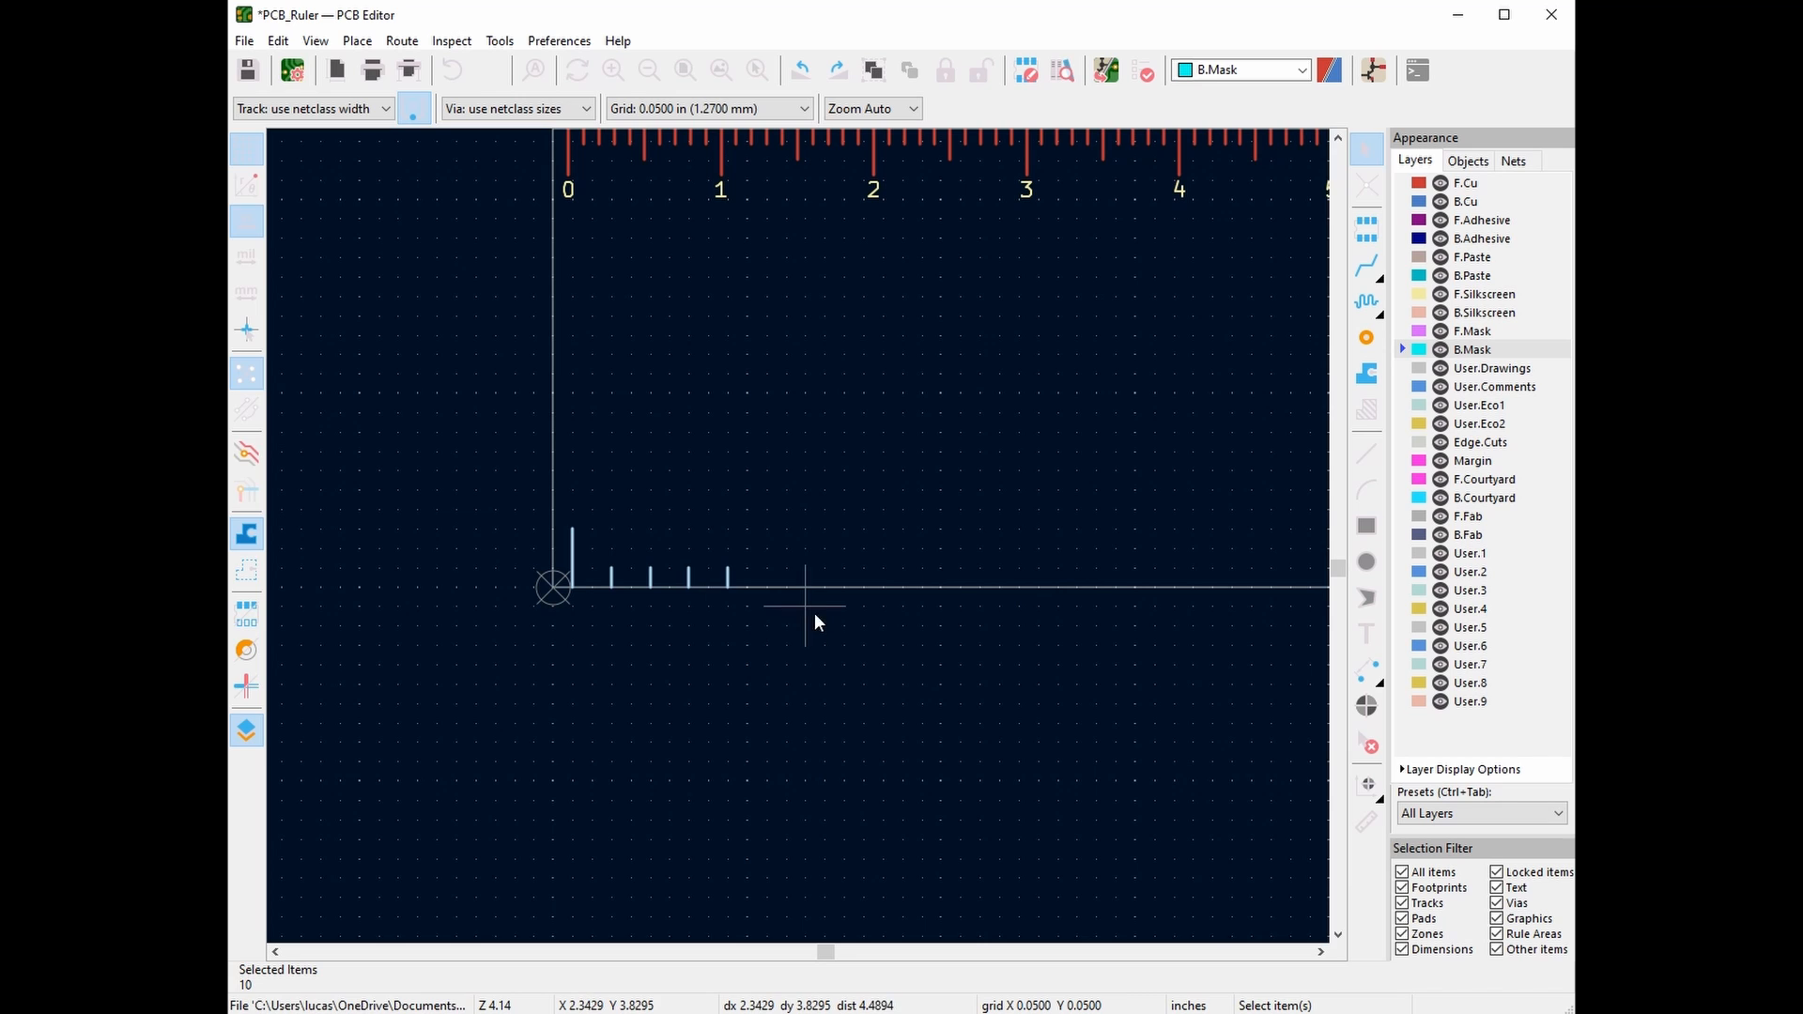
key("ctrl+c")
key("ctrl+v")
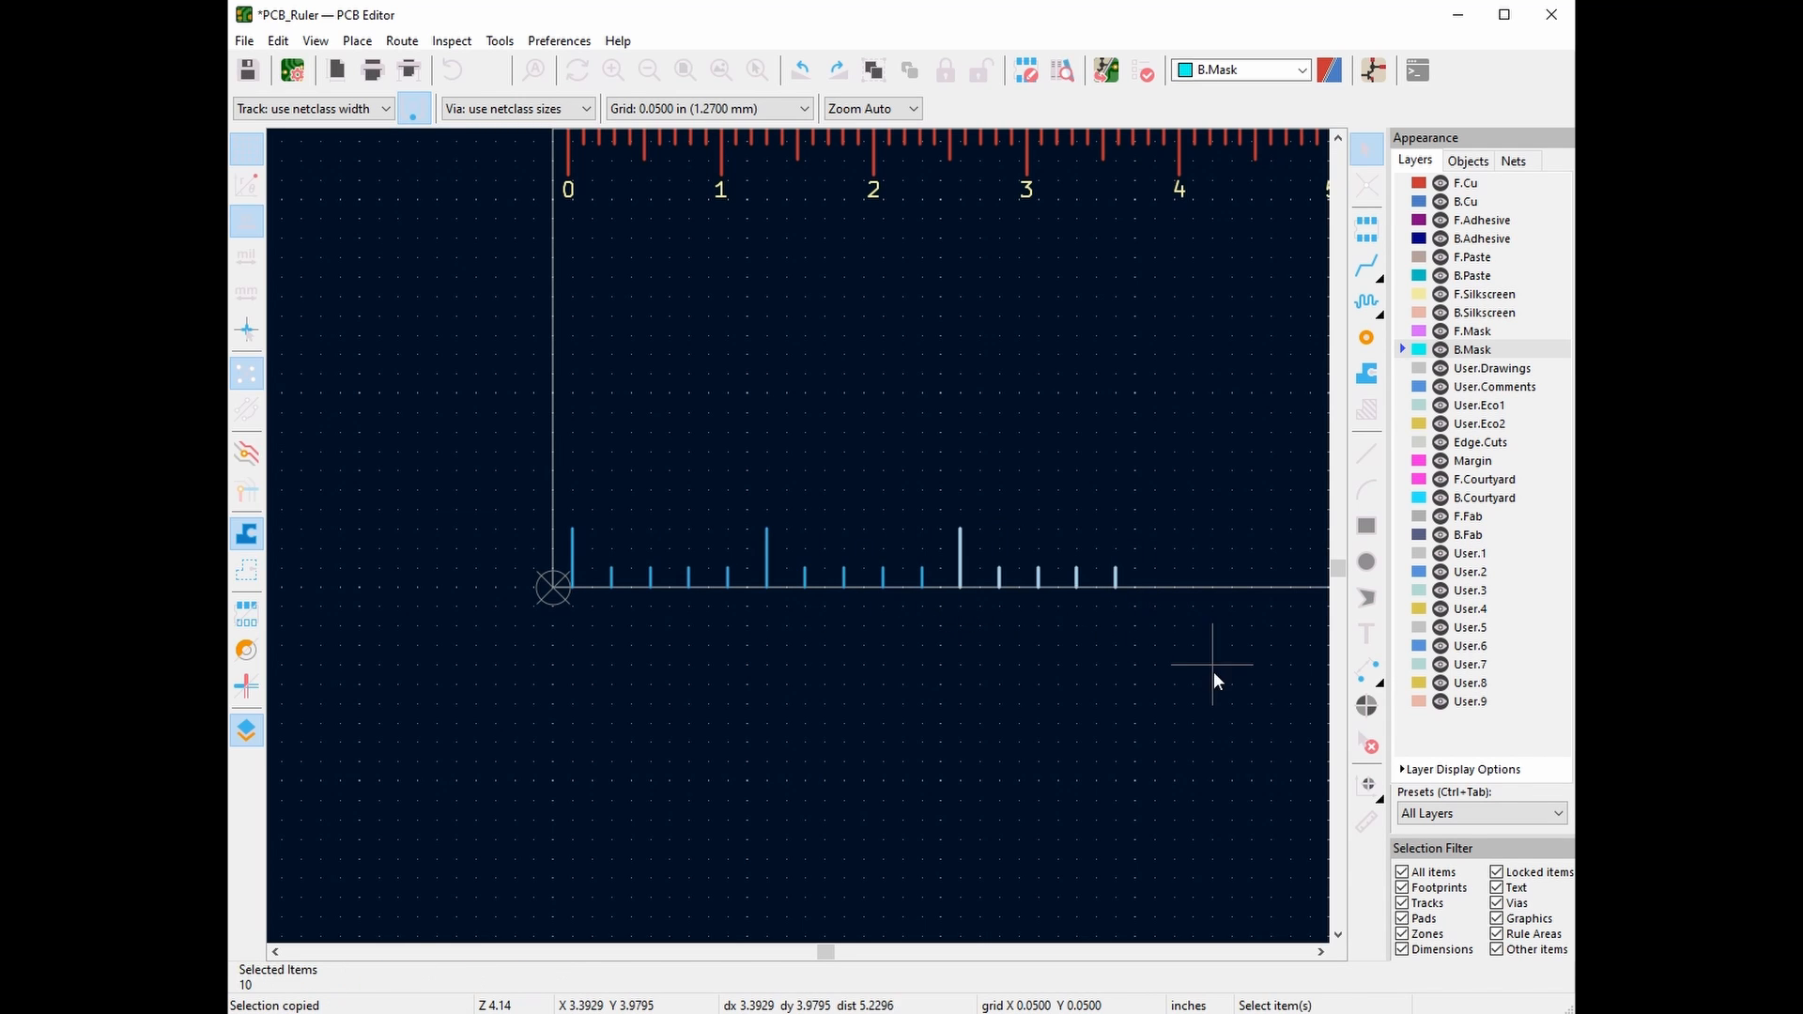
middle_click_drag(1269, 641, 956, 655)
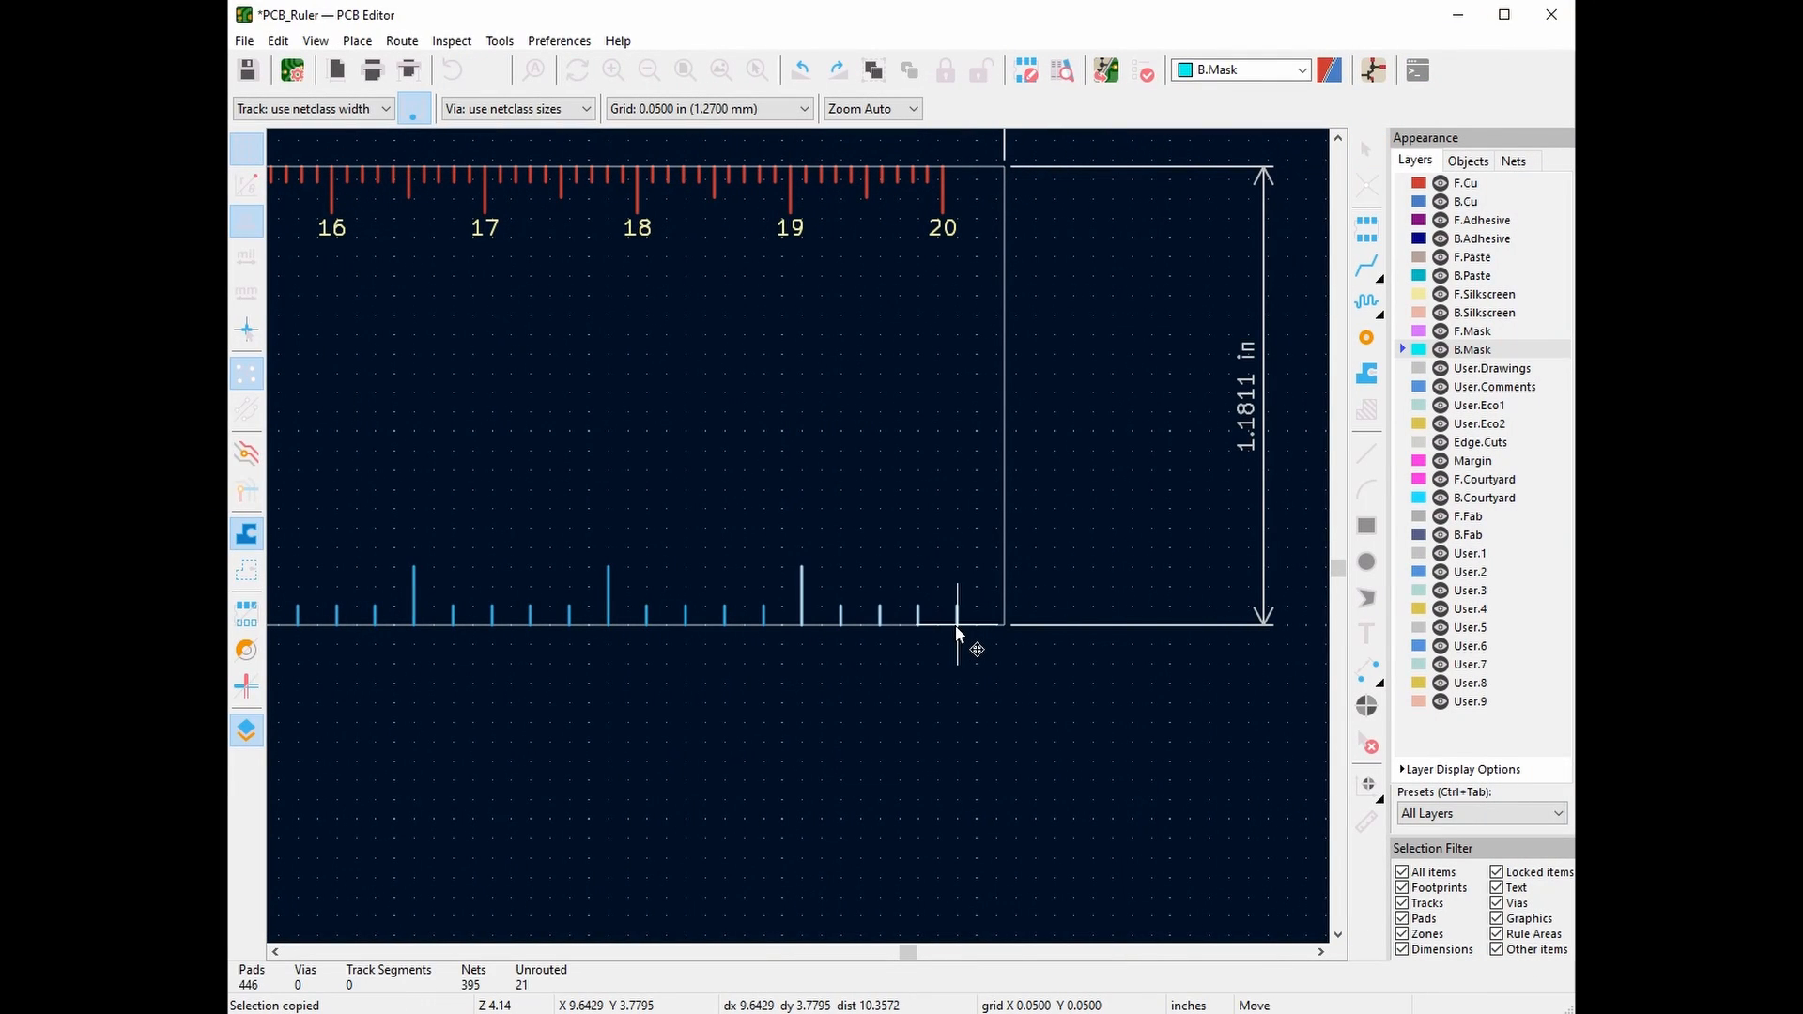
left_click(957, 629)
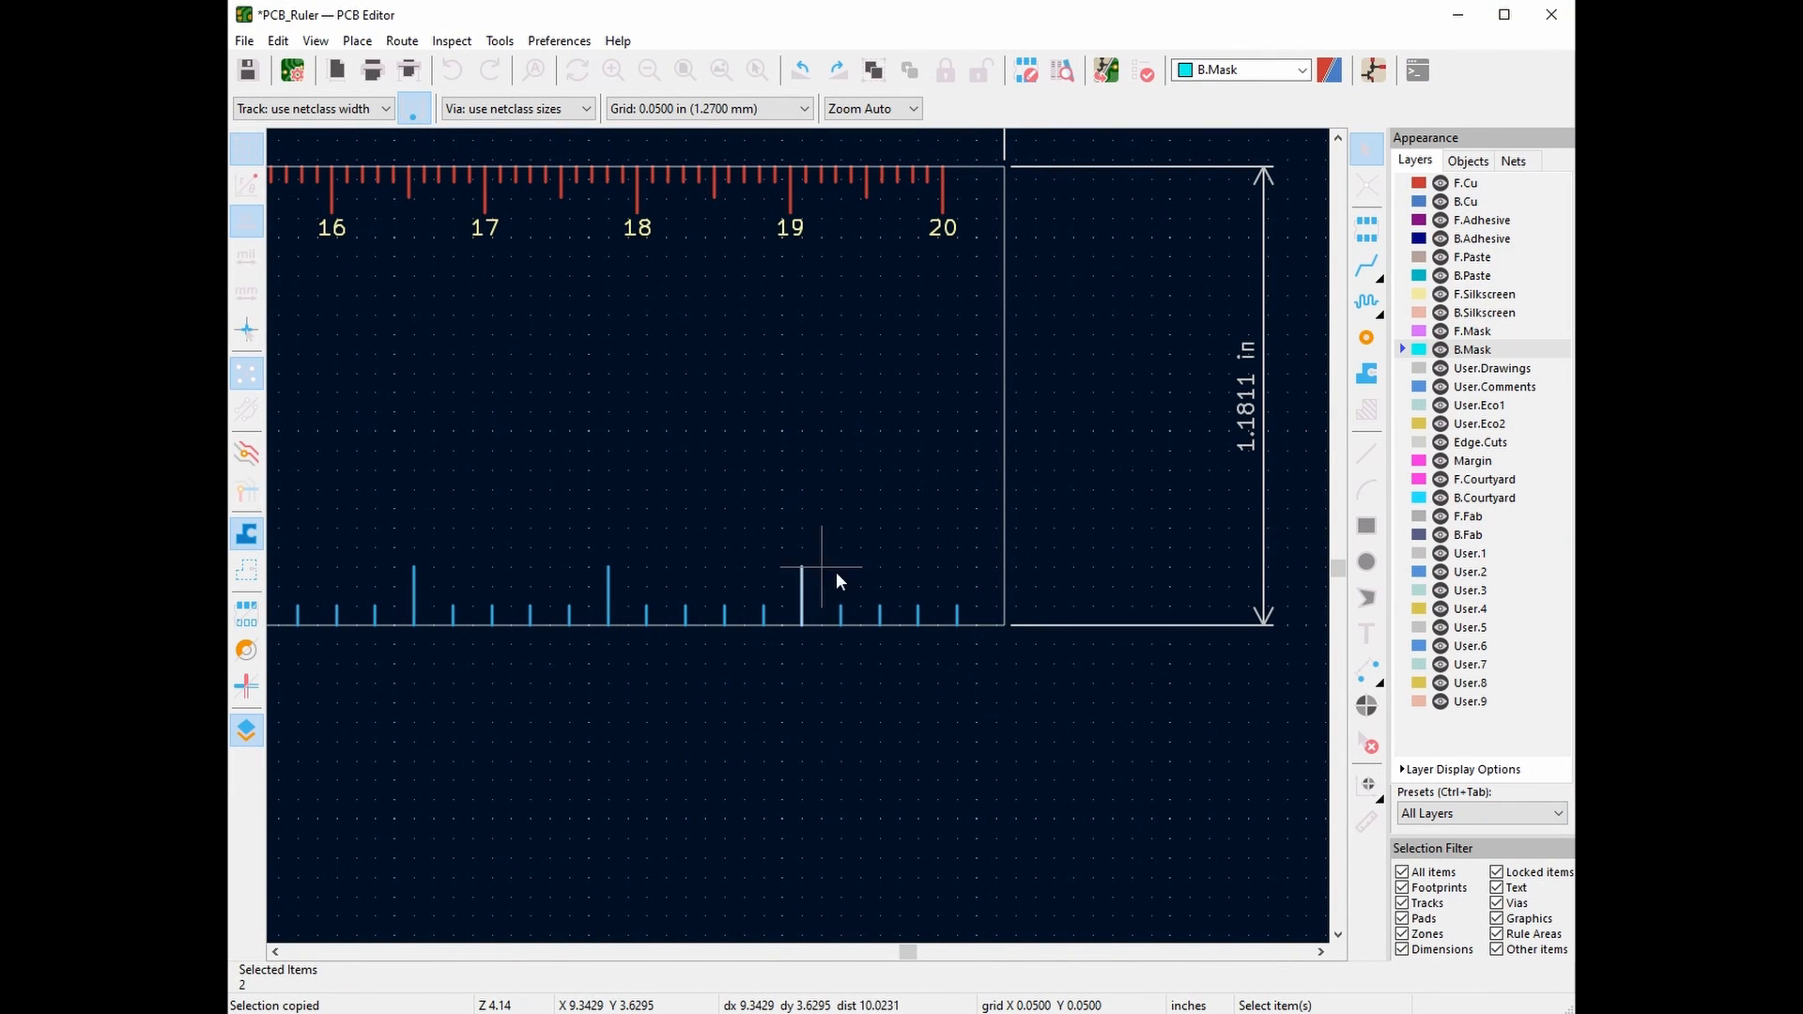
Paste one more long back copper and mask tick on the lower edge at the board's right end
key("ctrl+v")
left_click(997, 563)
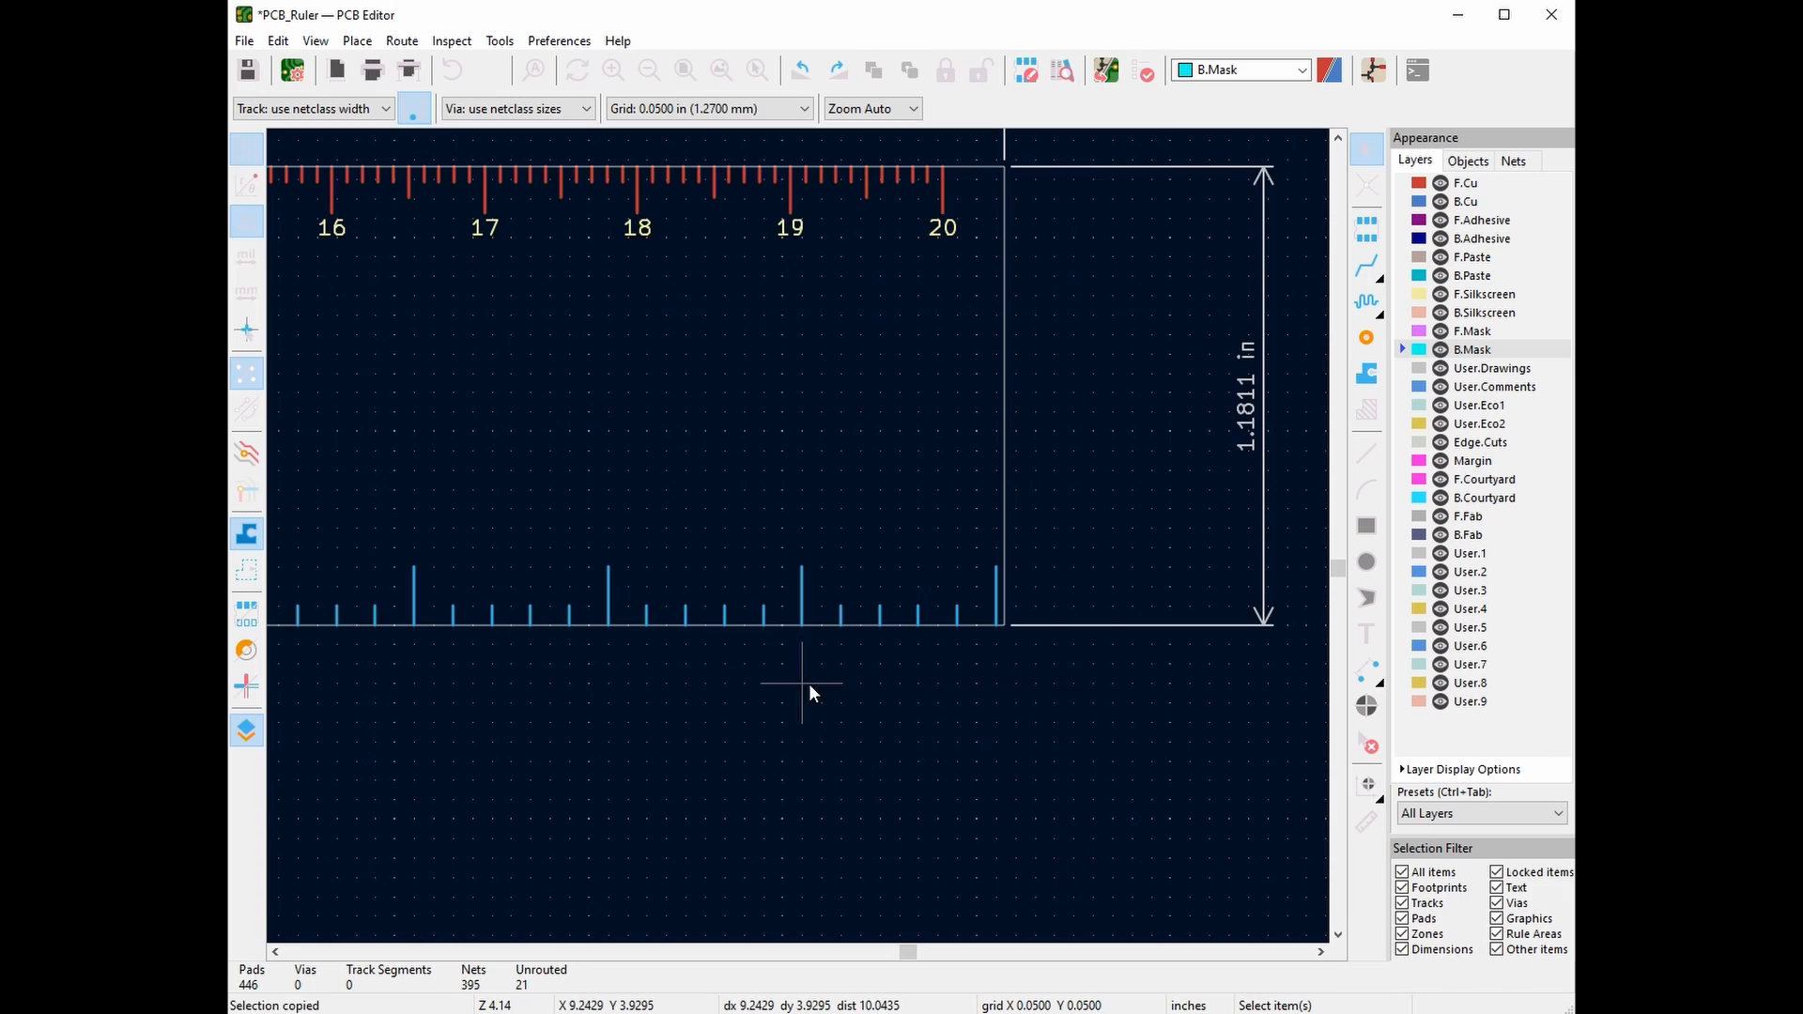
Copy the centimetre scale's 0 label and paste it above the first long tick on the lower edge
scroll(808, 684, "down", 5)
middle_click_drag(922, 663, 1023, 712)
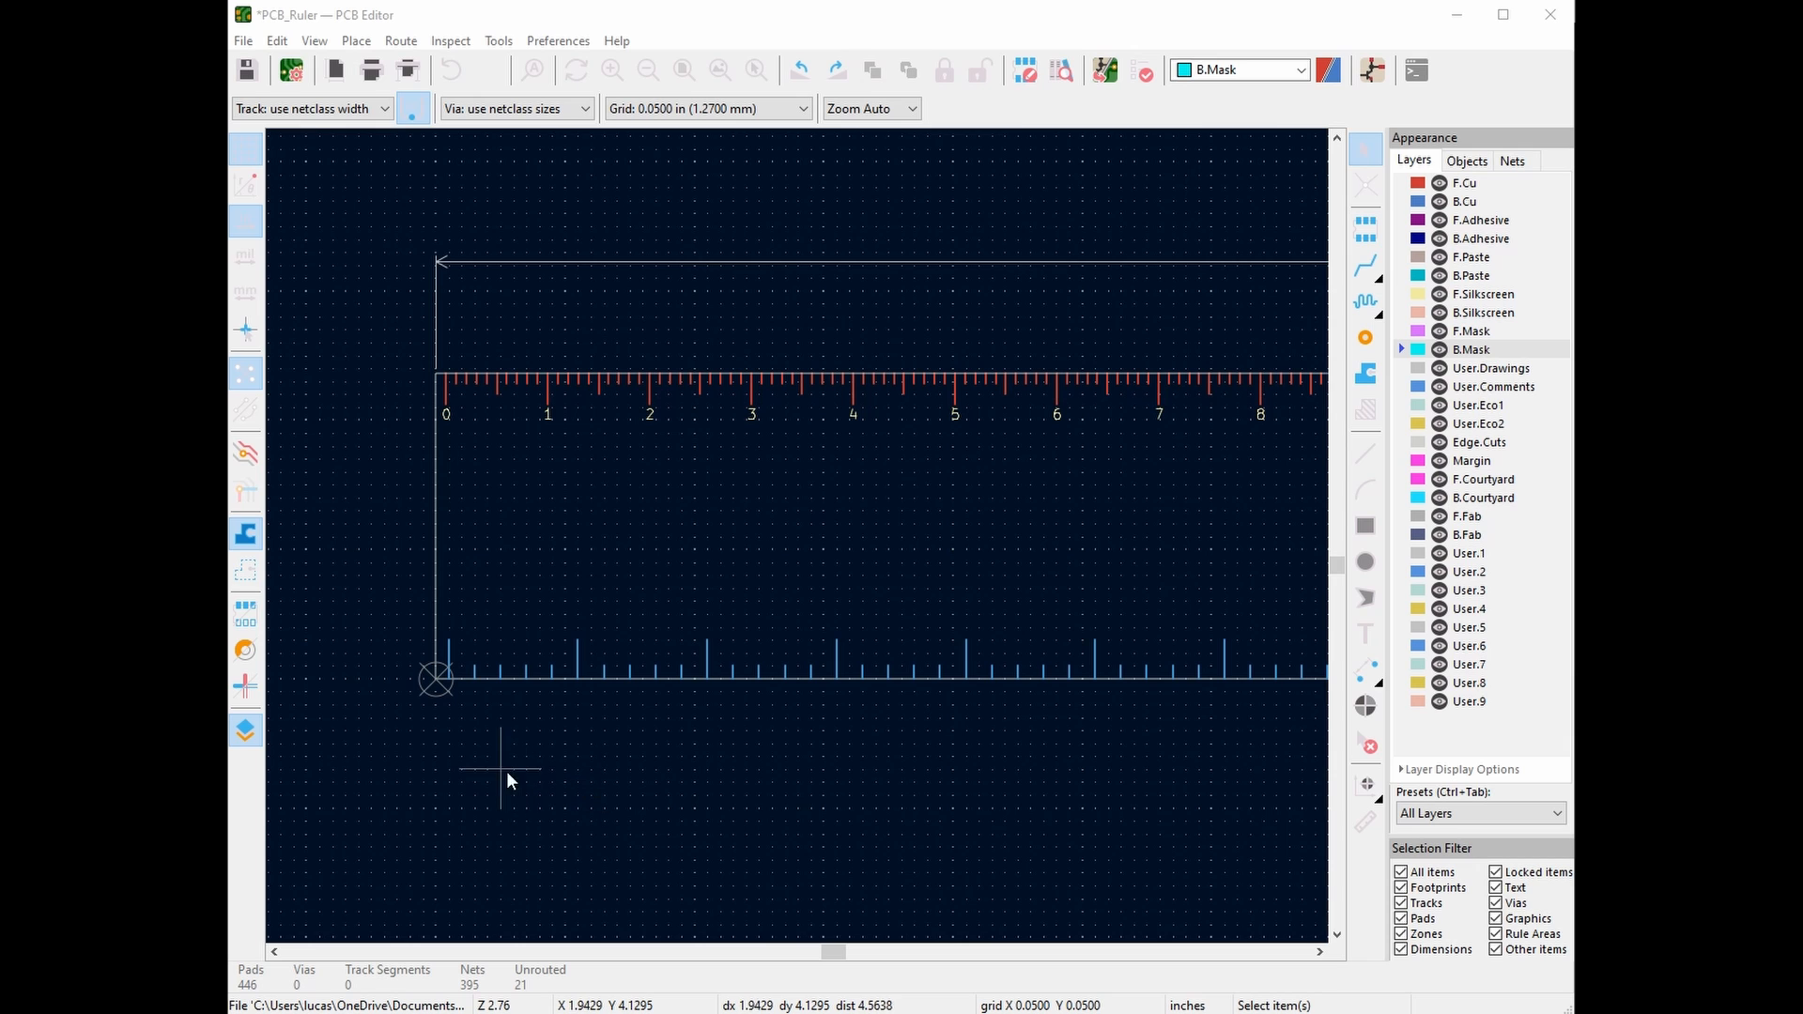
middle_click_drag(520, 740, 572, 793)
scroll(515, 709, "up", 2)
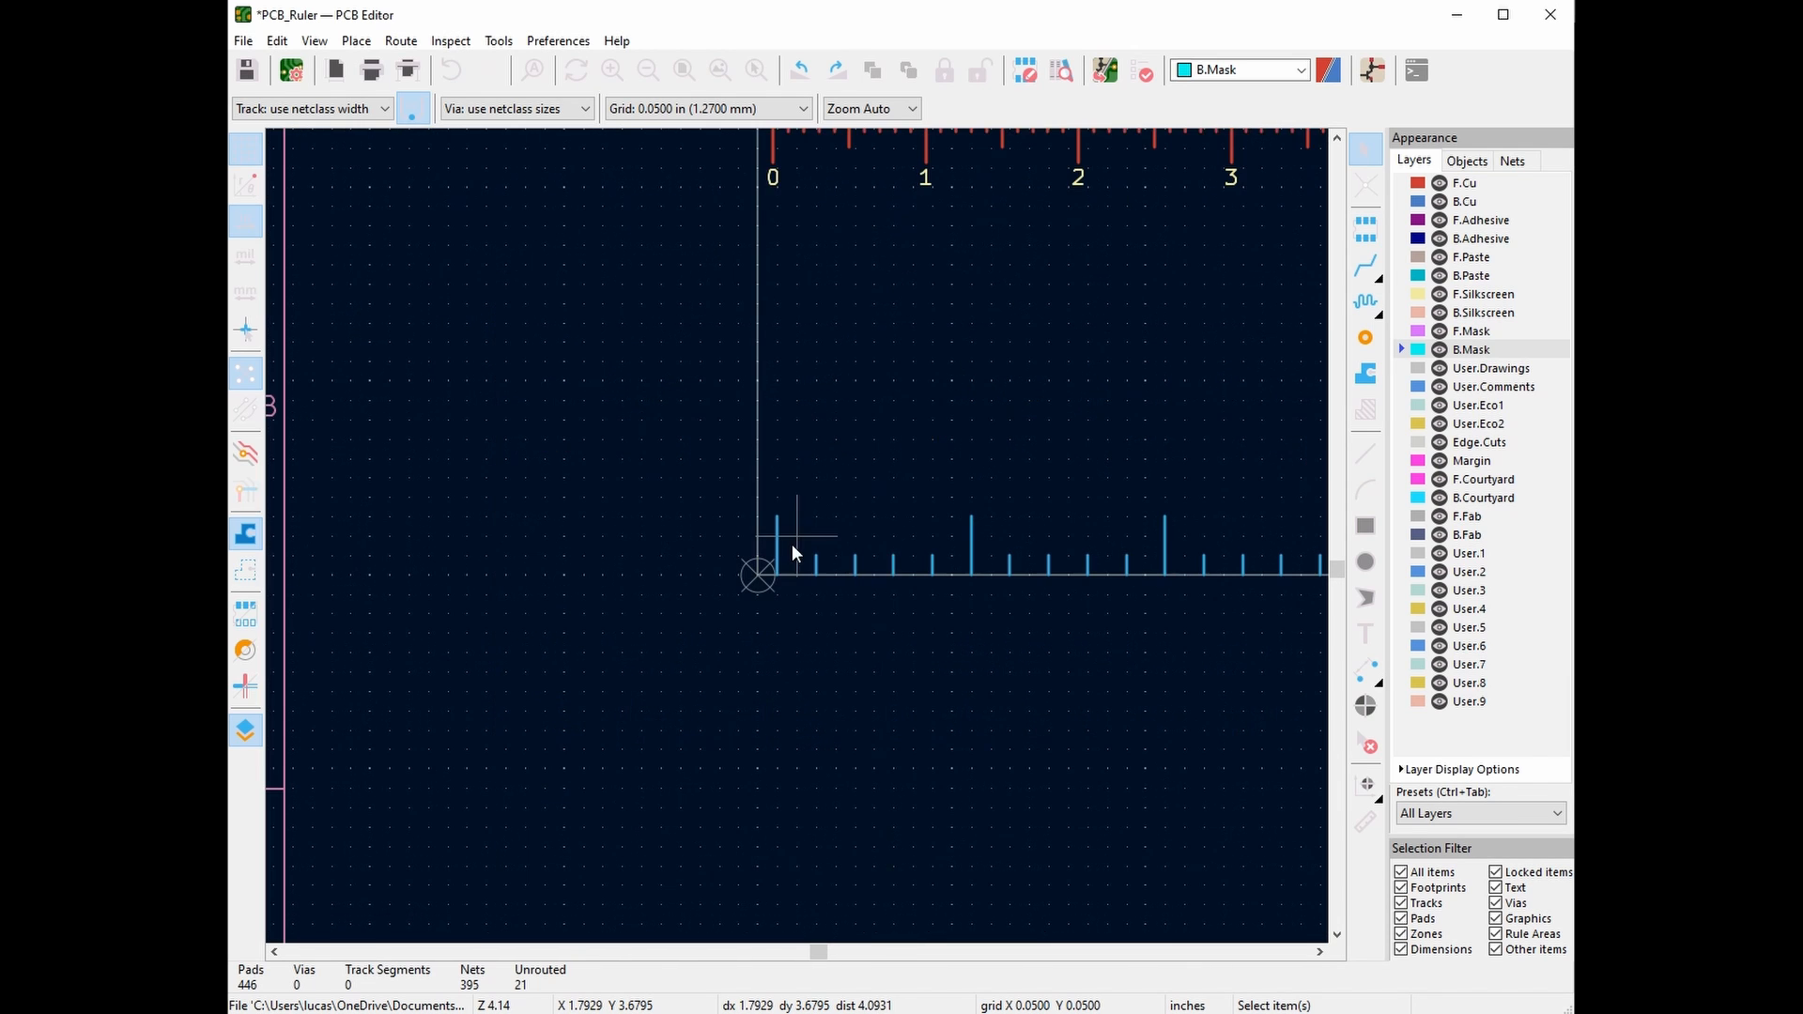
middle_click_drag(877, 315, 751, 457)
left_click(646, 326)
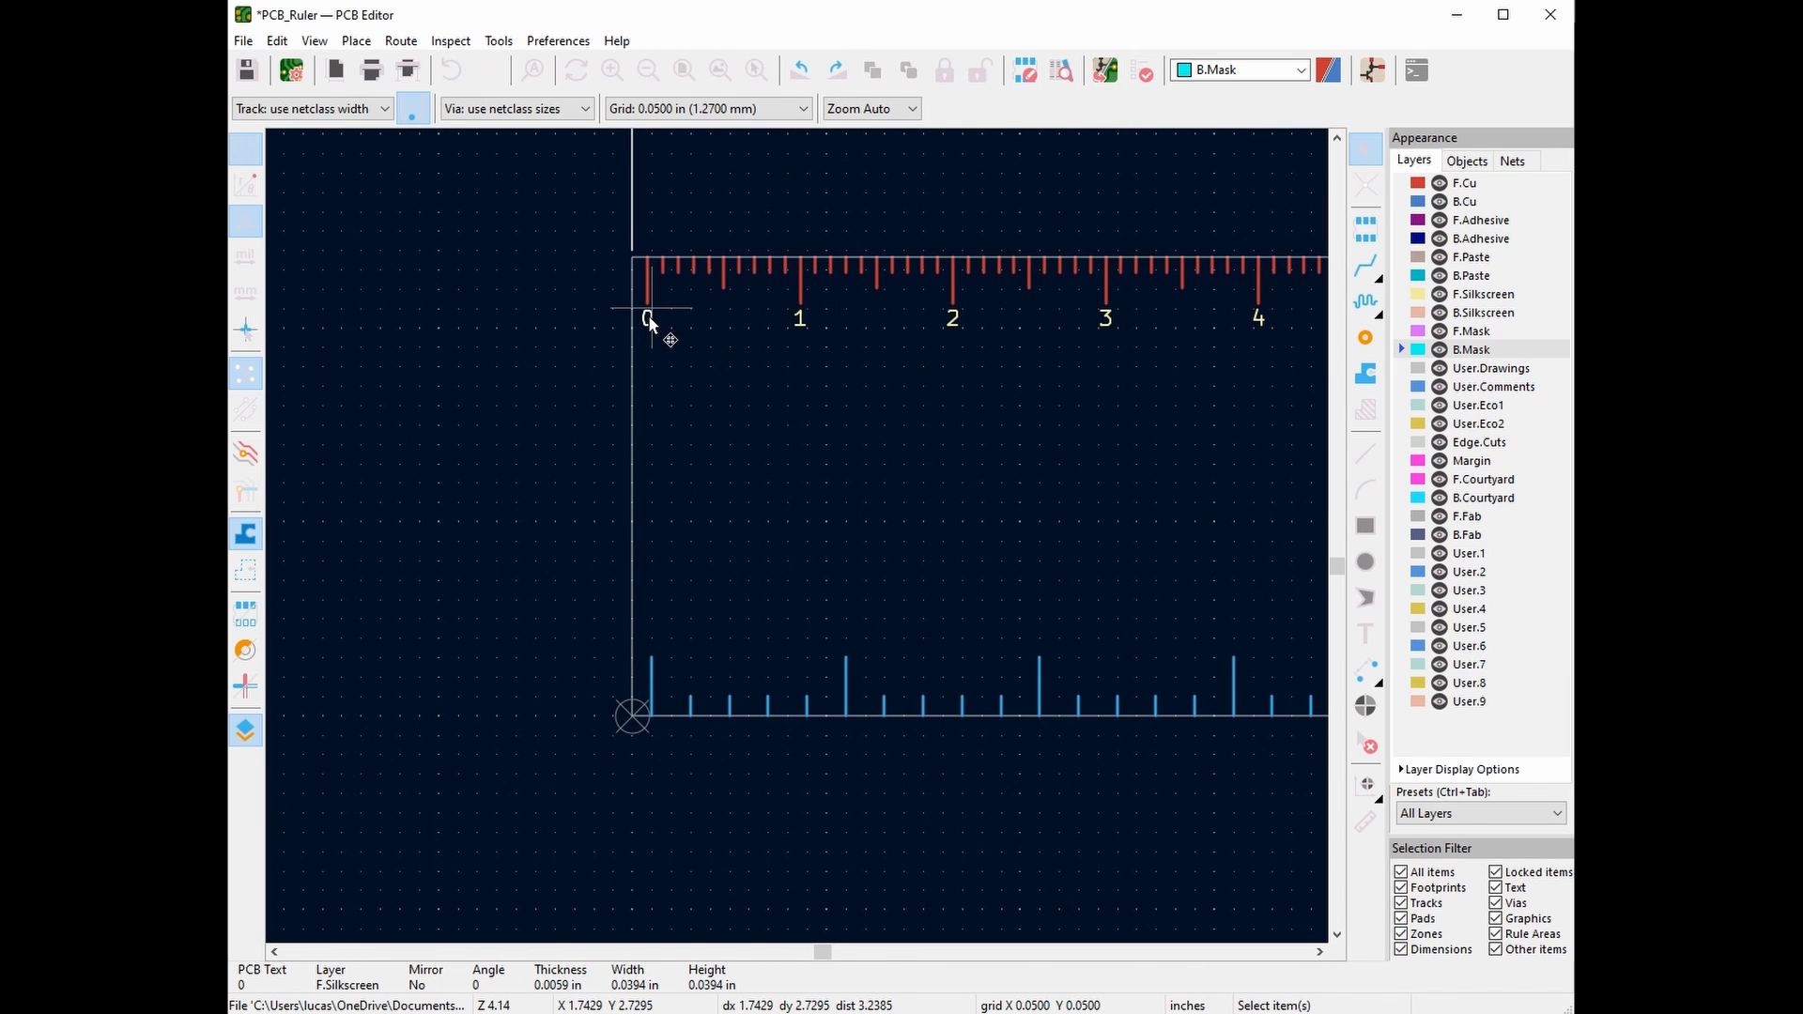
key("ctrl+c")
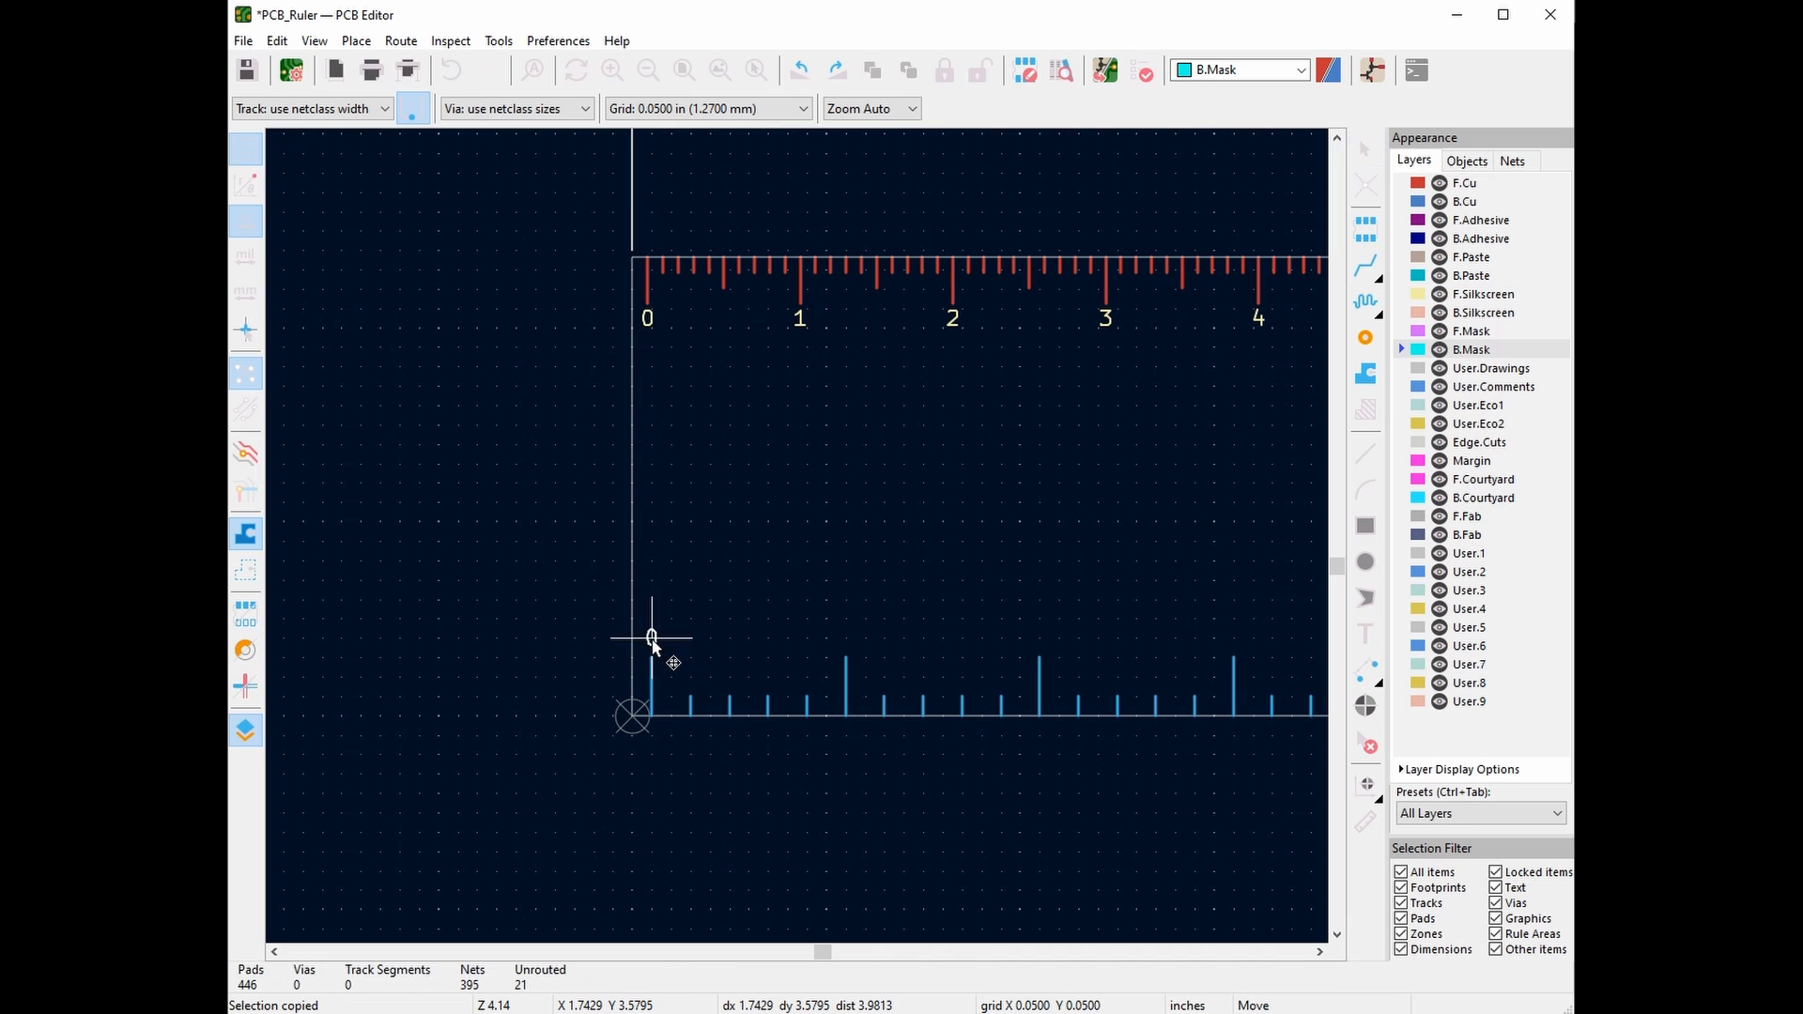
left_click(654, 639)
Set the pasted 0 label to the B.Silkscreen layer, mirrored, with an orientation of 180
double_click(653, 639)
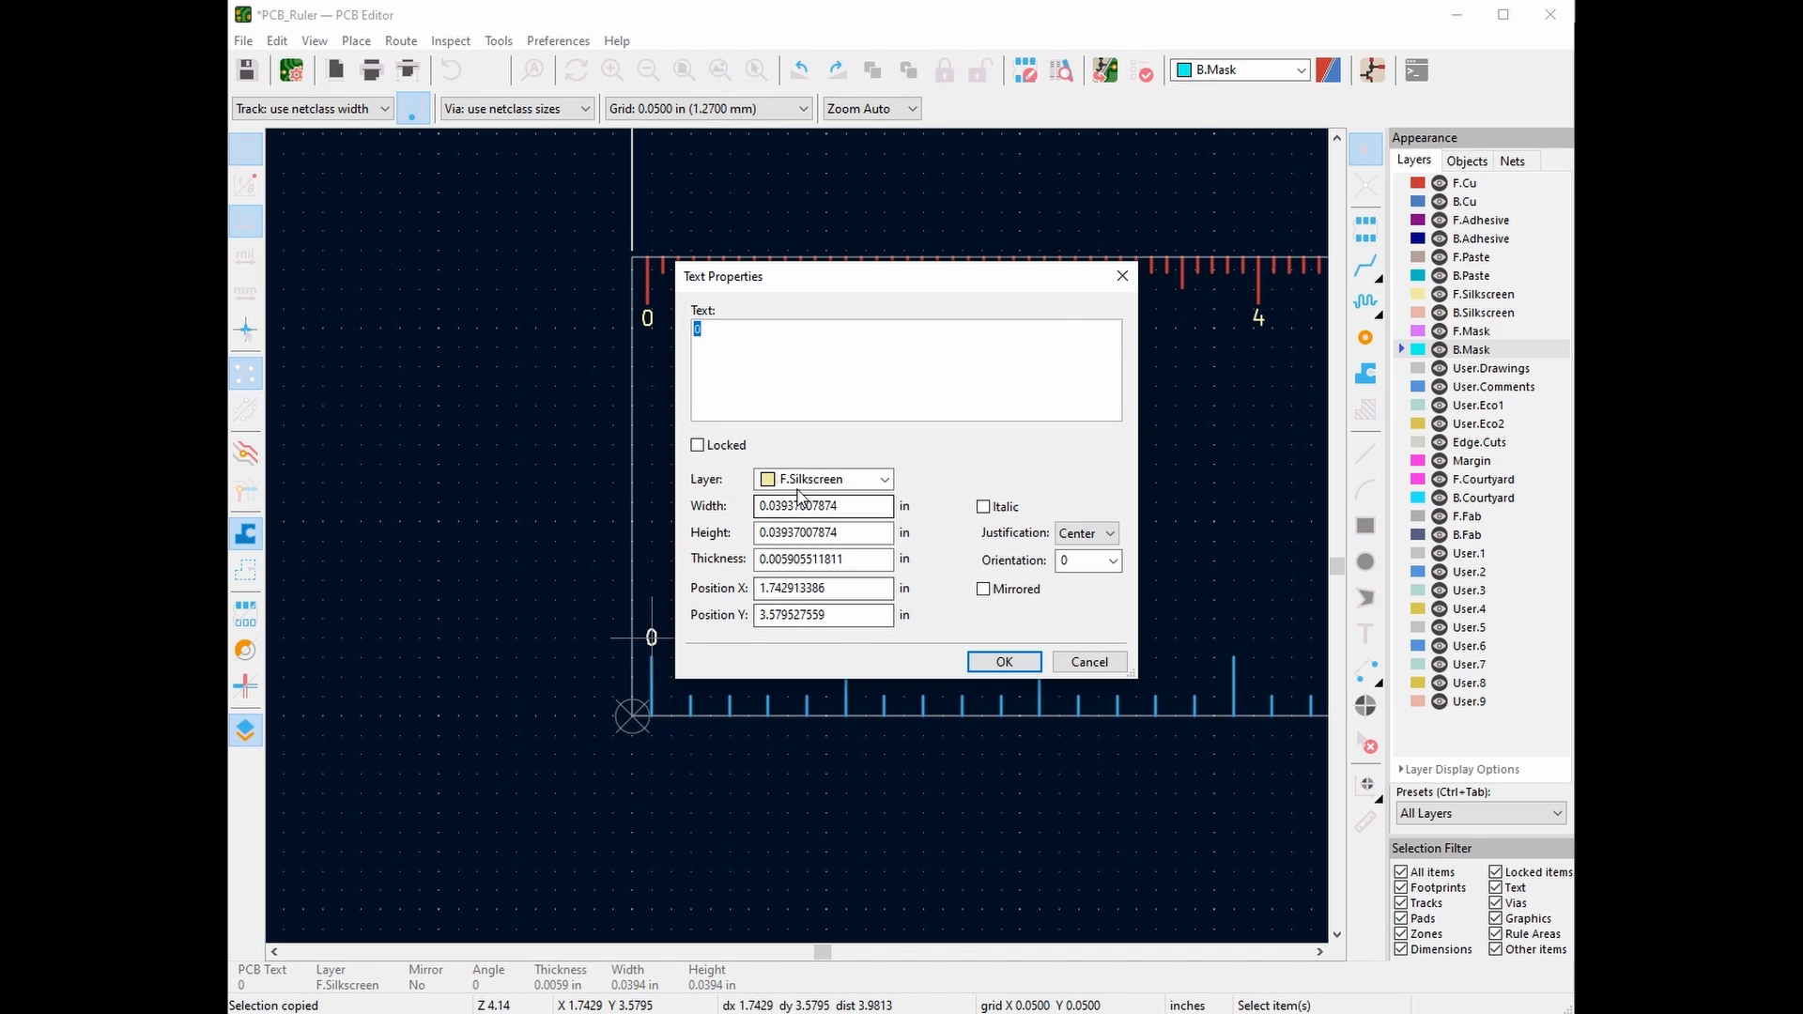
left_click(884, 480)
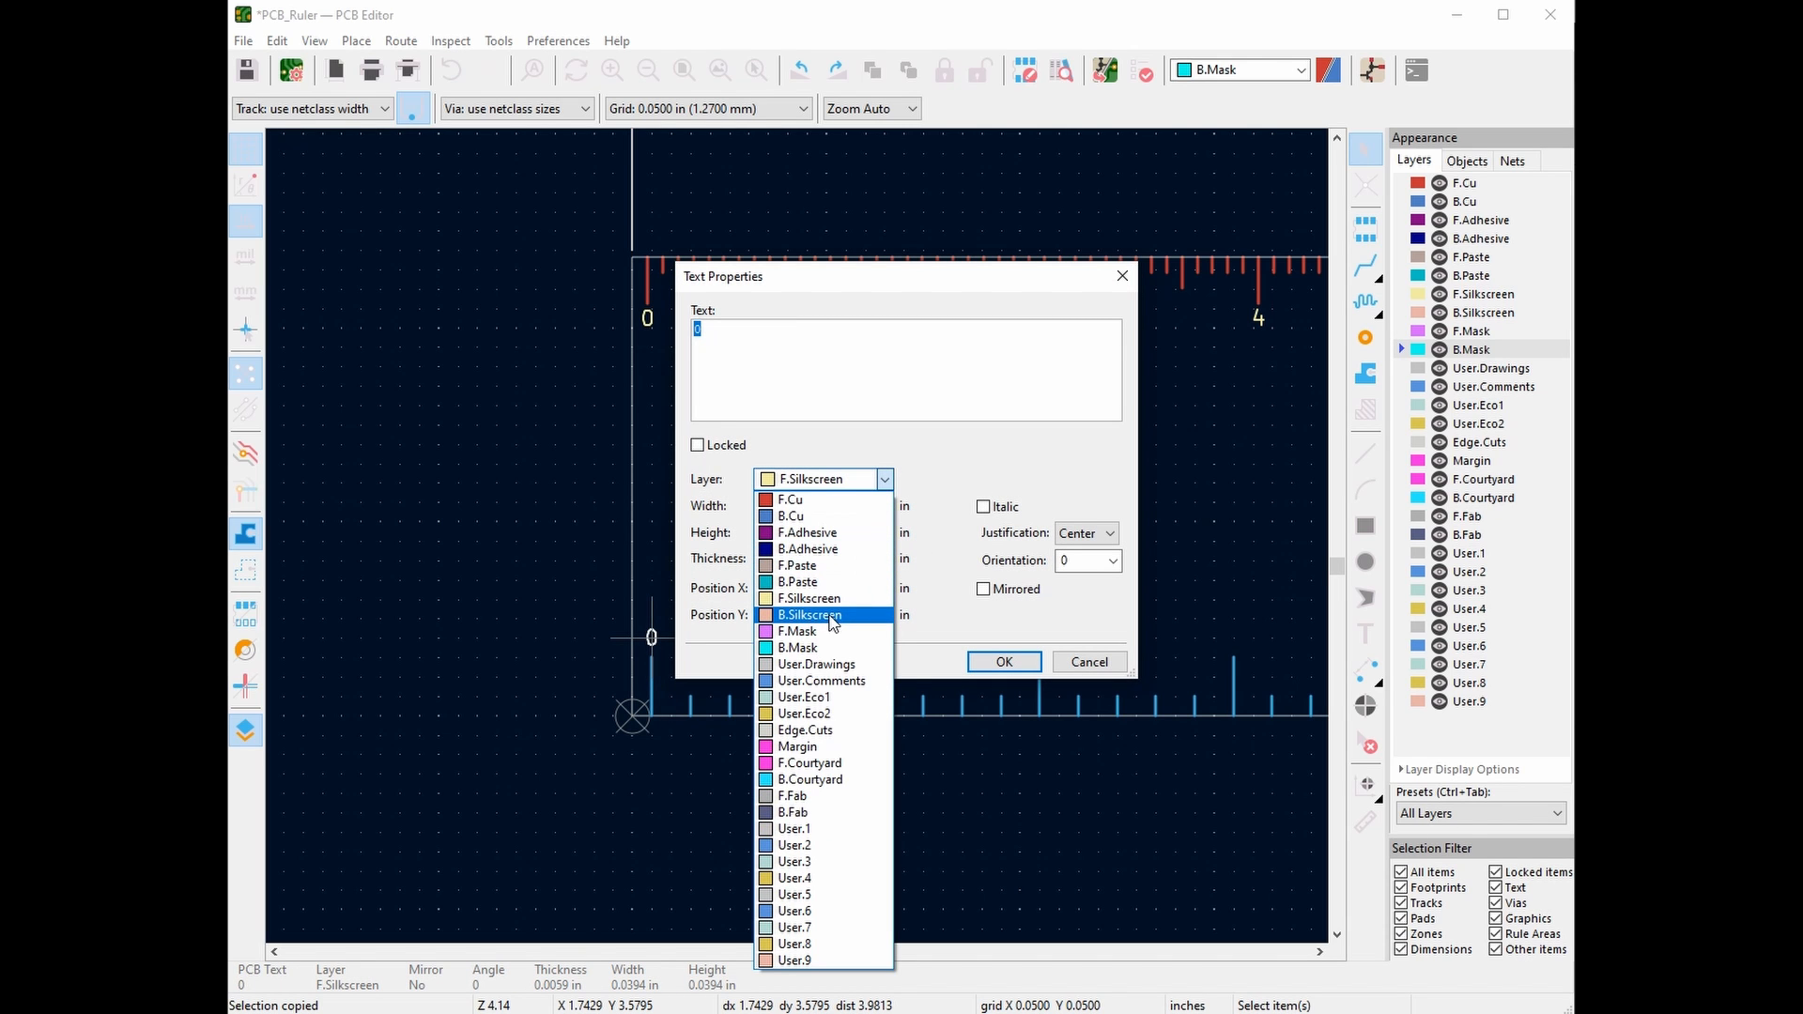
left_click(796, 616)
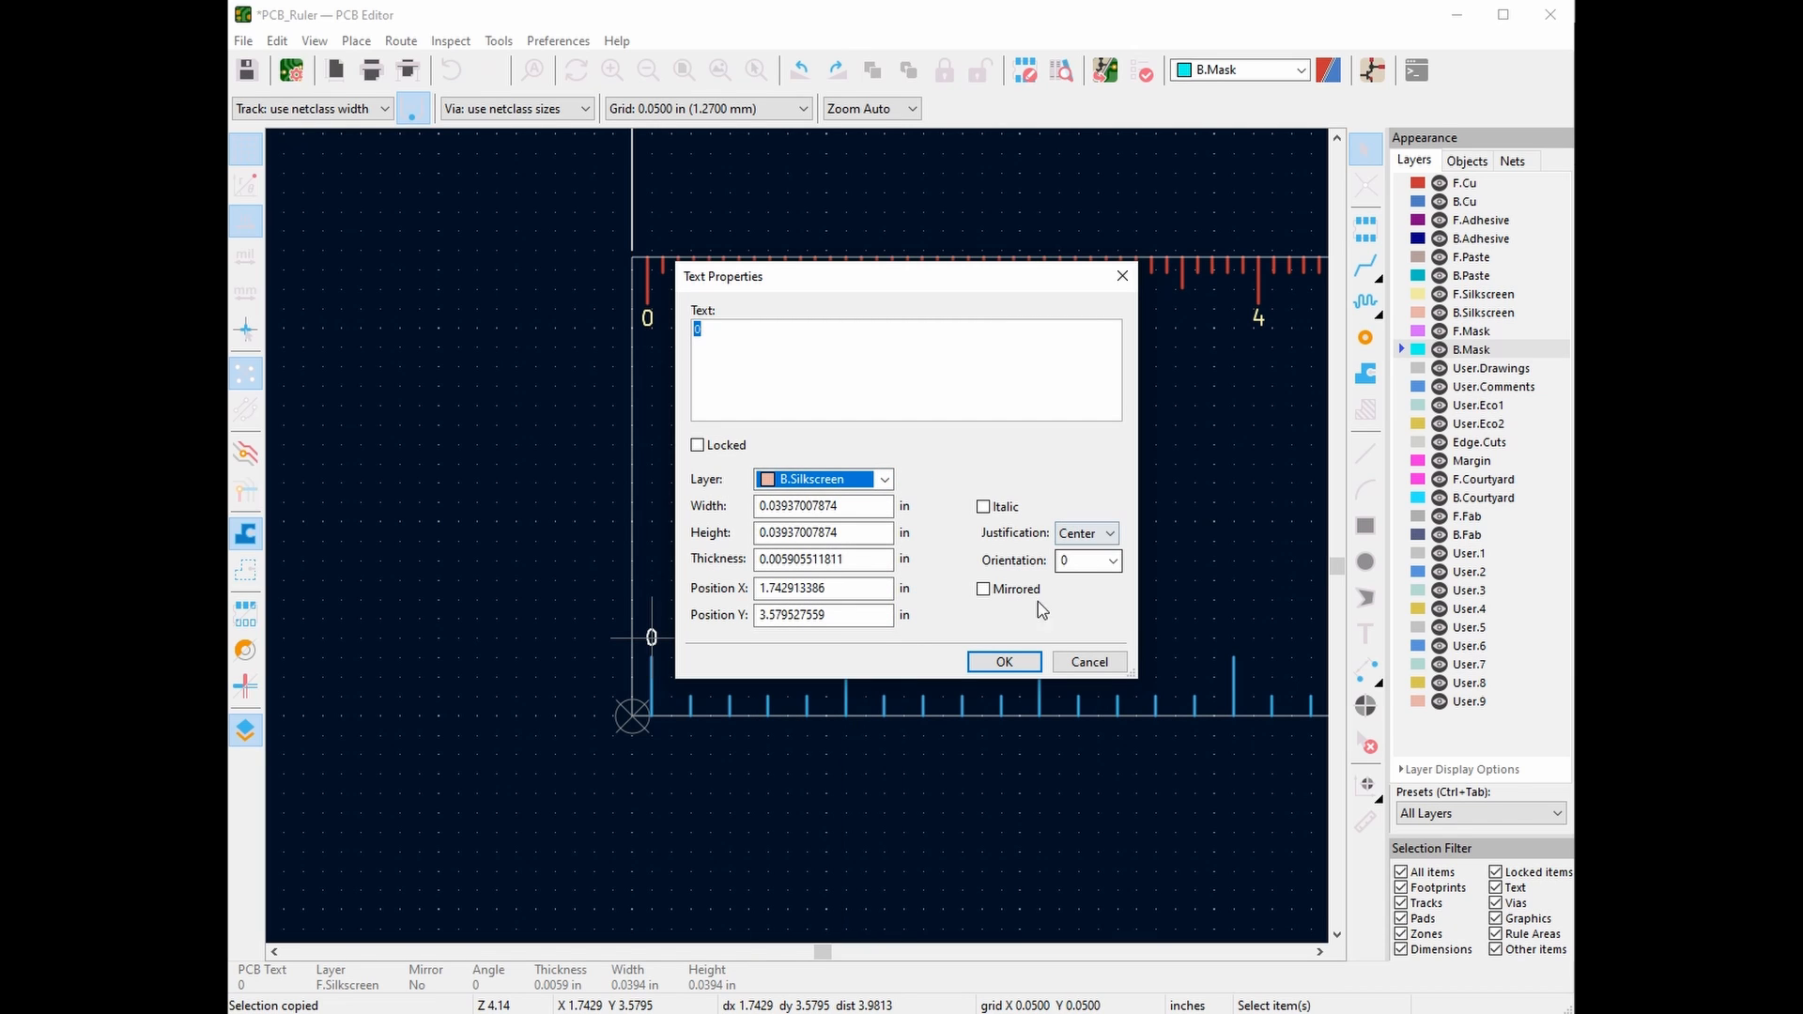
left_click(1007, 590)
left_click(1089, 561)
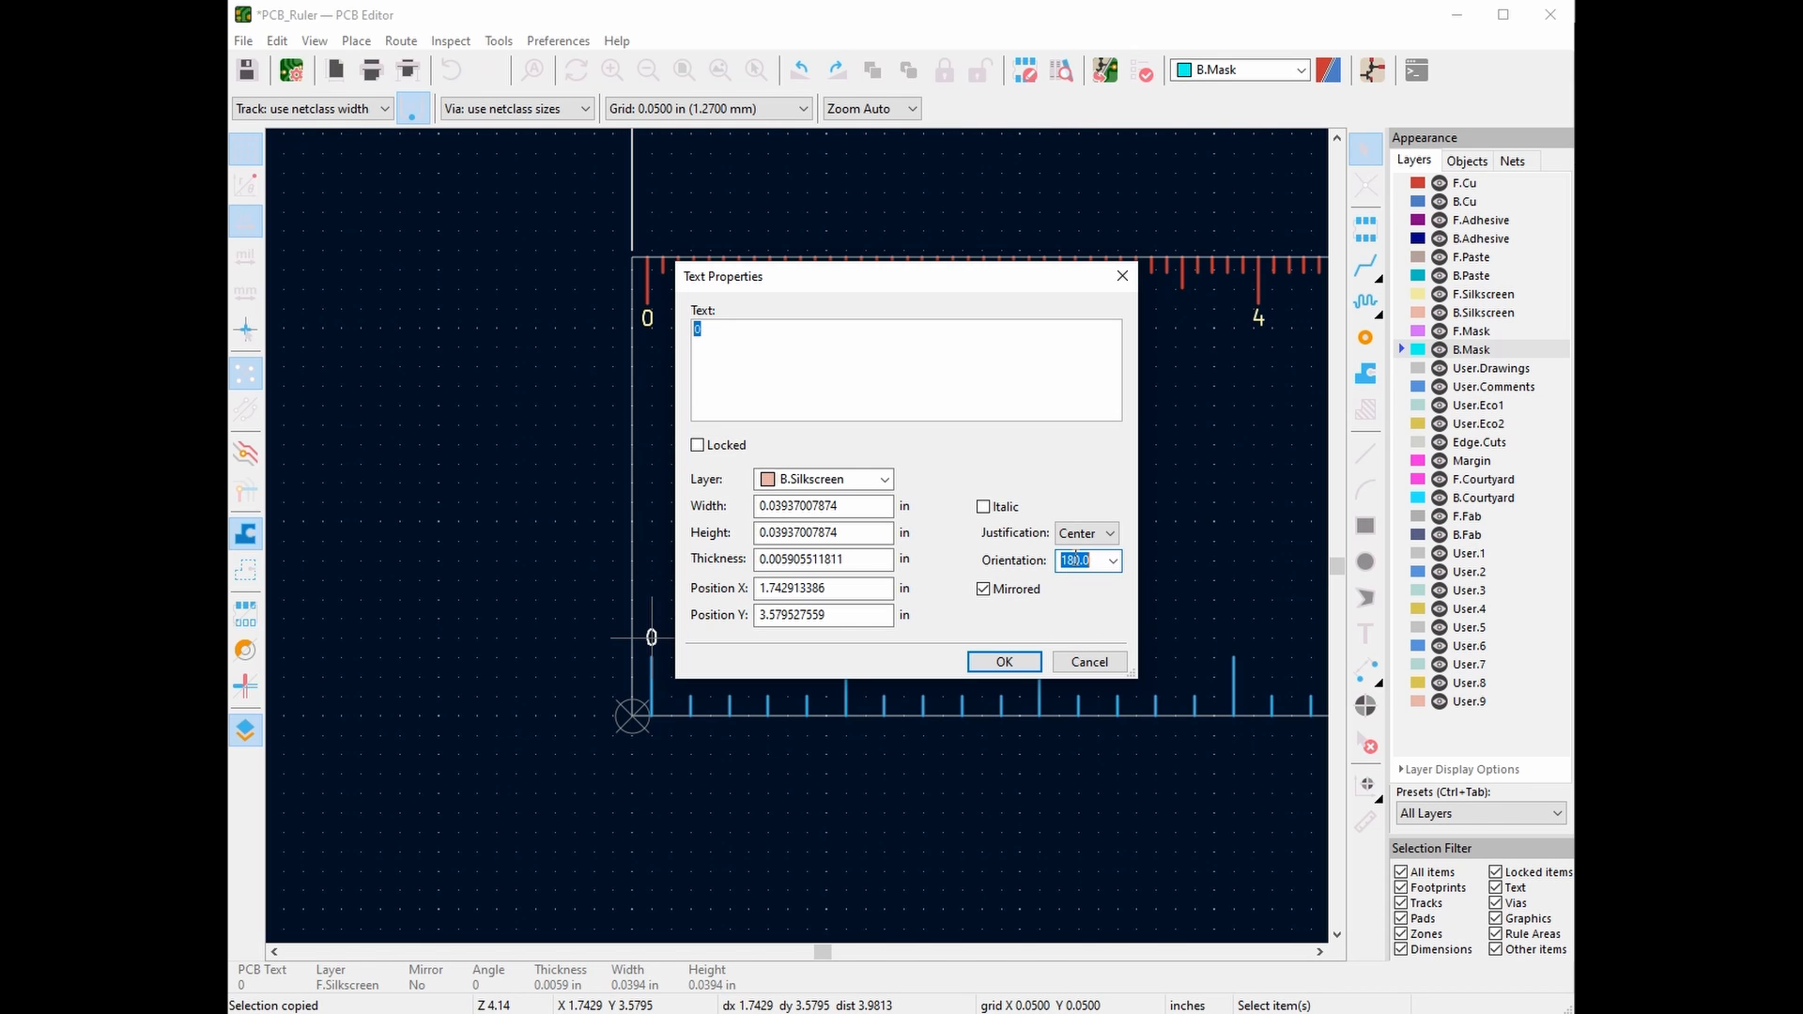
left_click(1004, 663)
Paste a copy of the back 0 label above the tick 1 in along the lower edge and change its text to 1
scroll(928, 696, "up", 3)
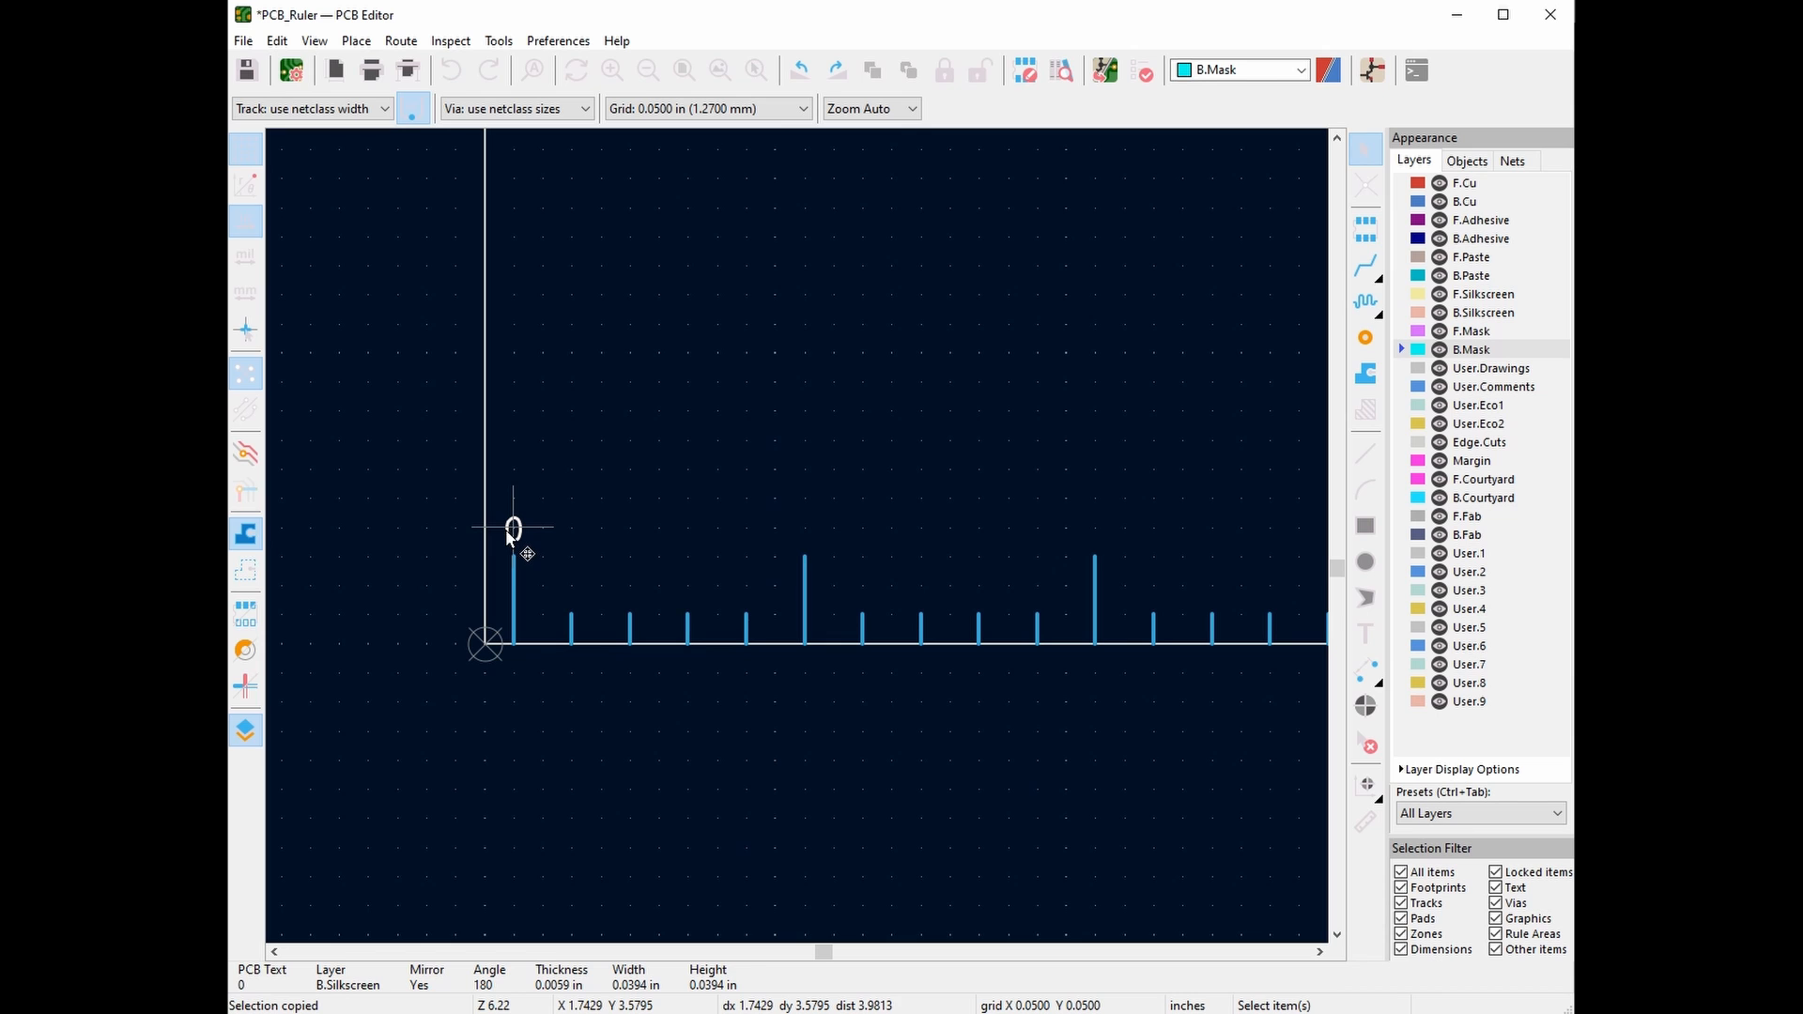
key("ctrl+v")
left_click(1097, 530)
double_click(1095, 529)
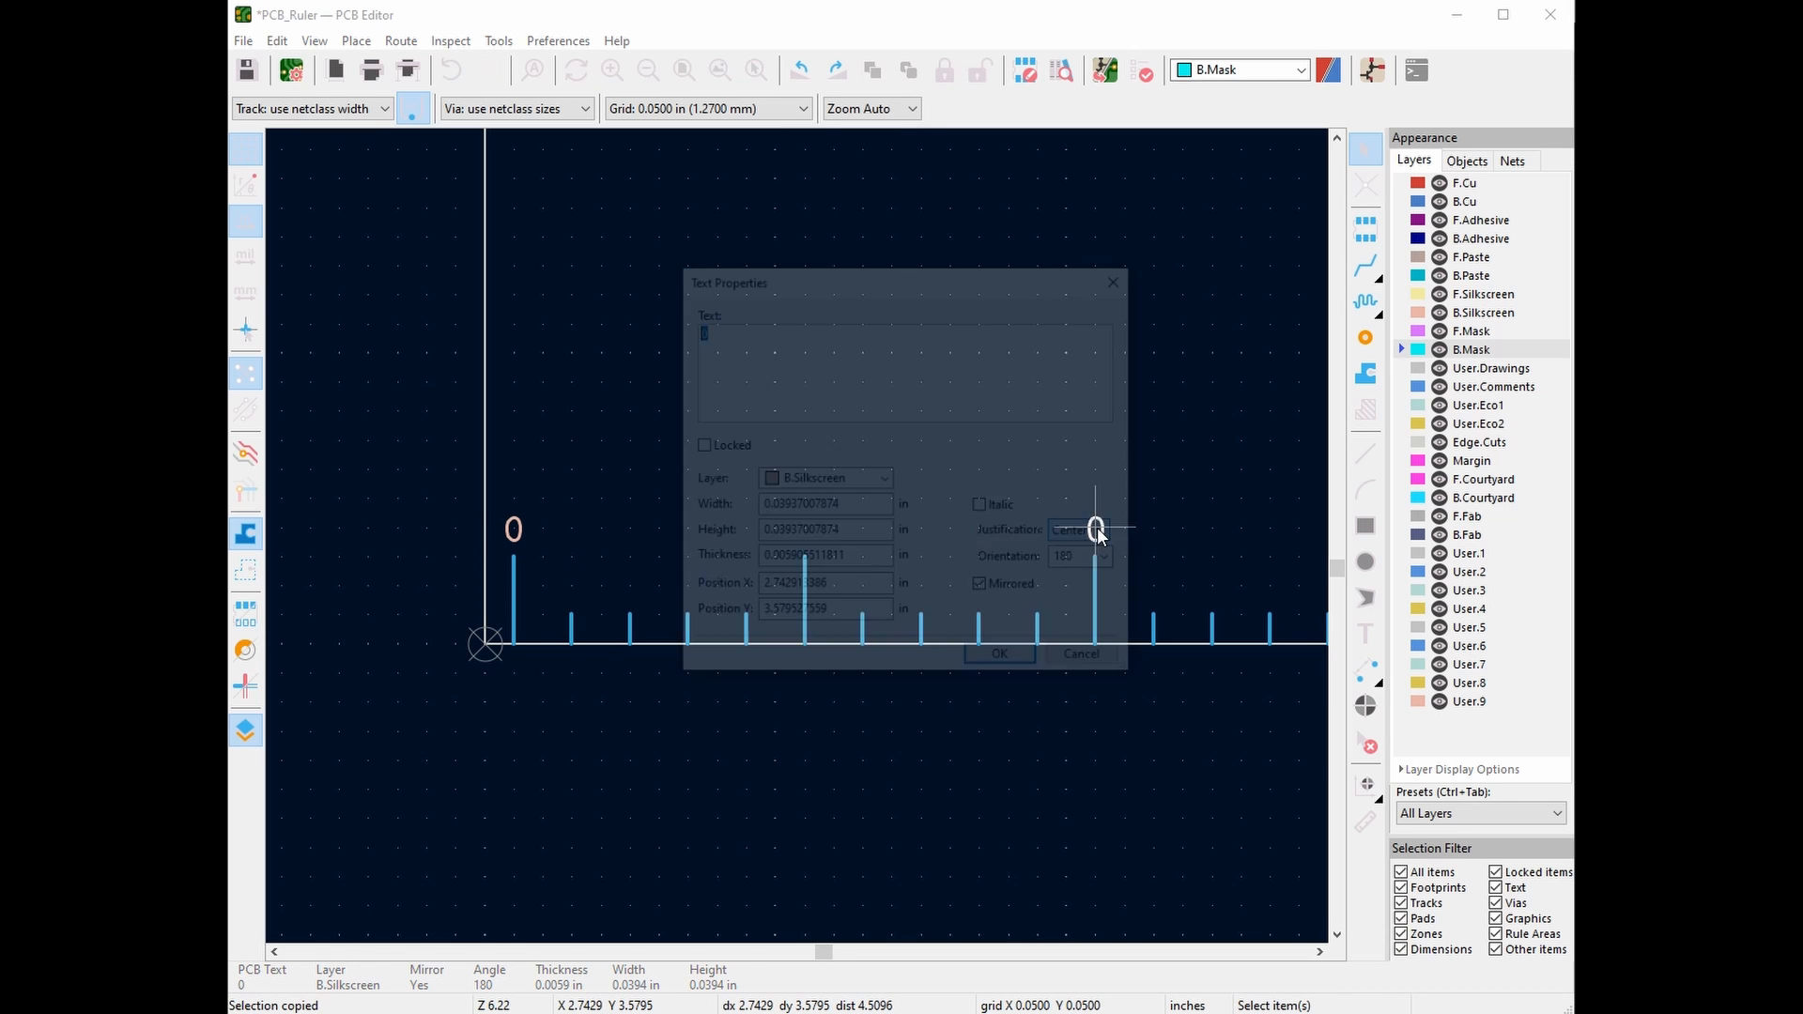
type("1")
left_click(1012, 663)
Copy the back 1 label, paste it above the 2 in tick and change its text to 2
middle_click_drag(1160, 740, 654, 798)
left_click(590, 578)
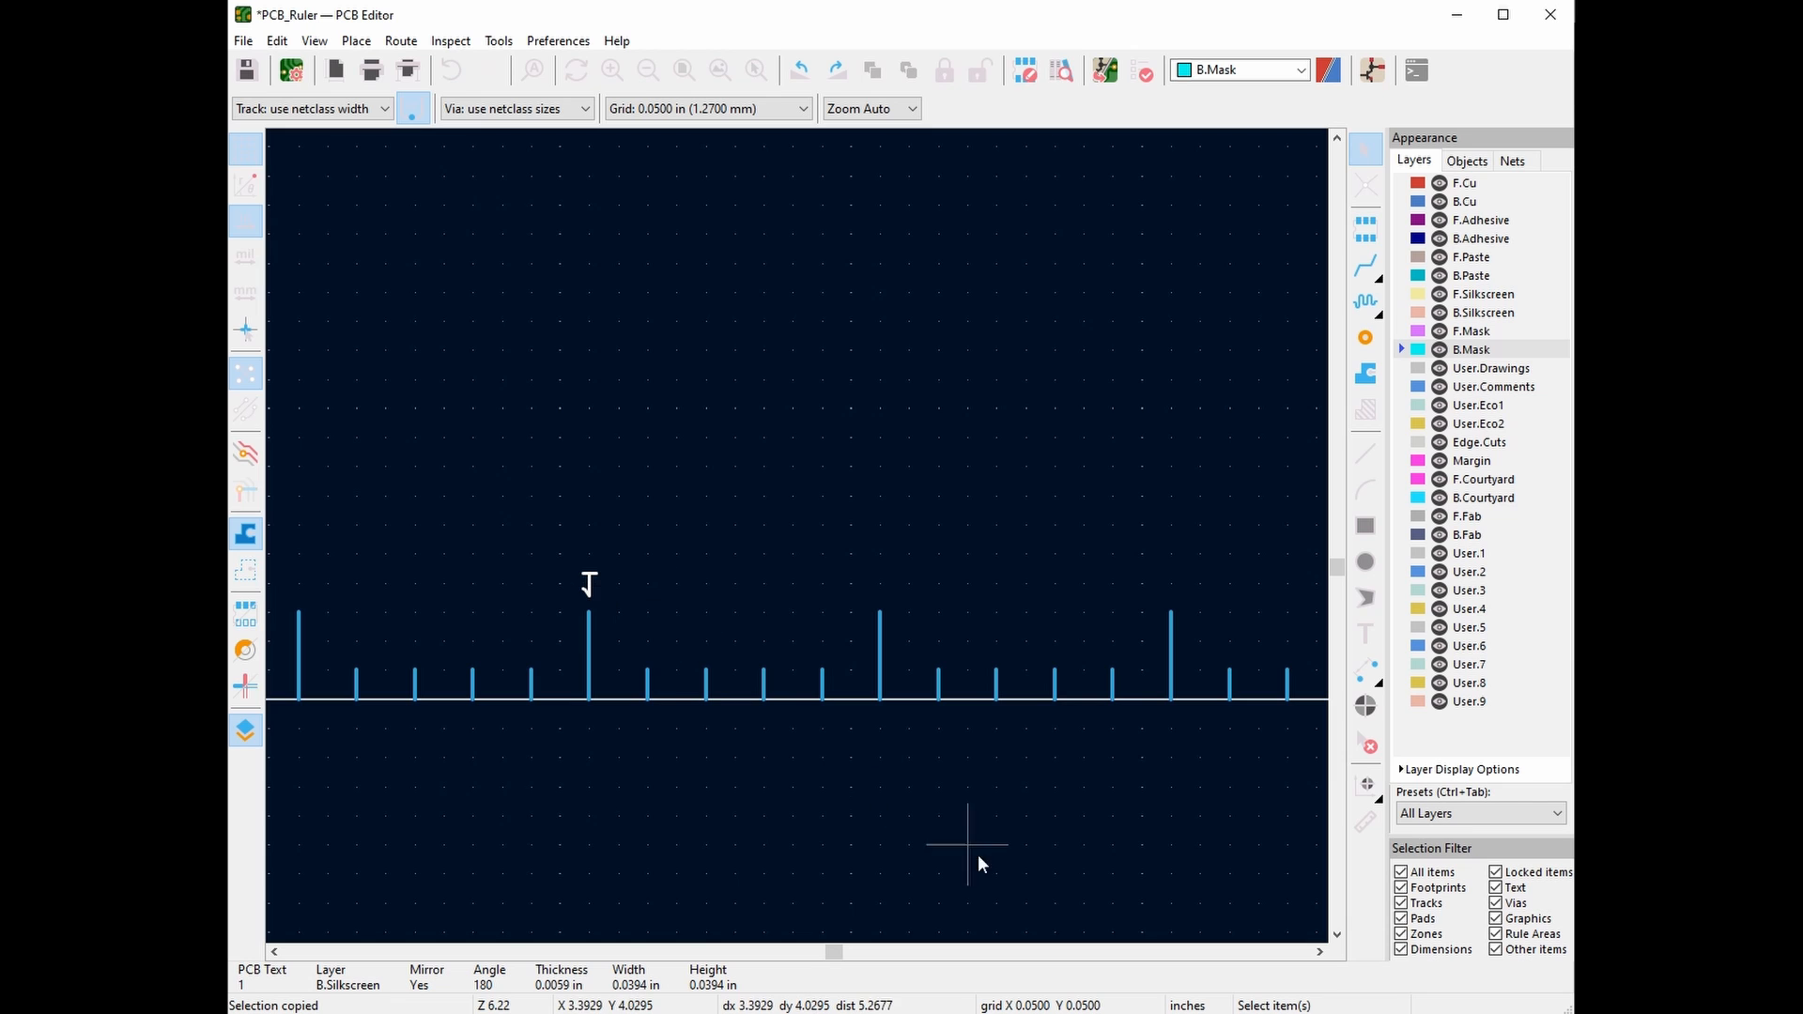
middle_click_drag(977, 810, 488, 826)
key("ctrl+v")
left_click(683, 601)
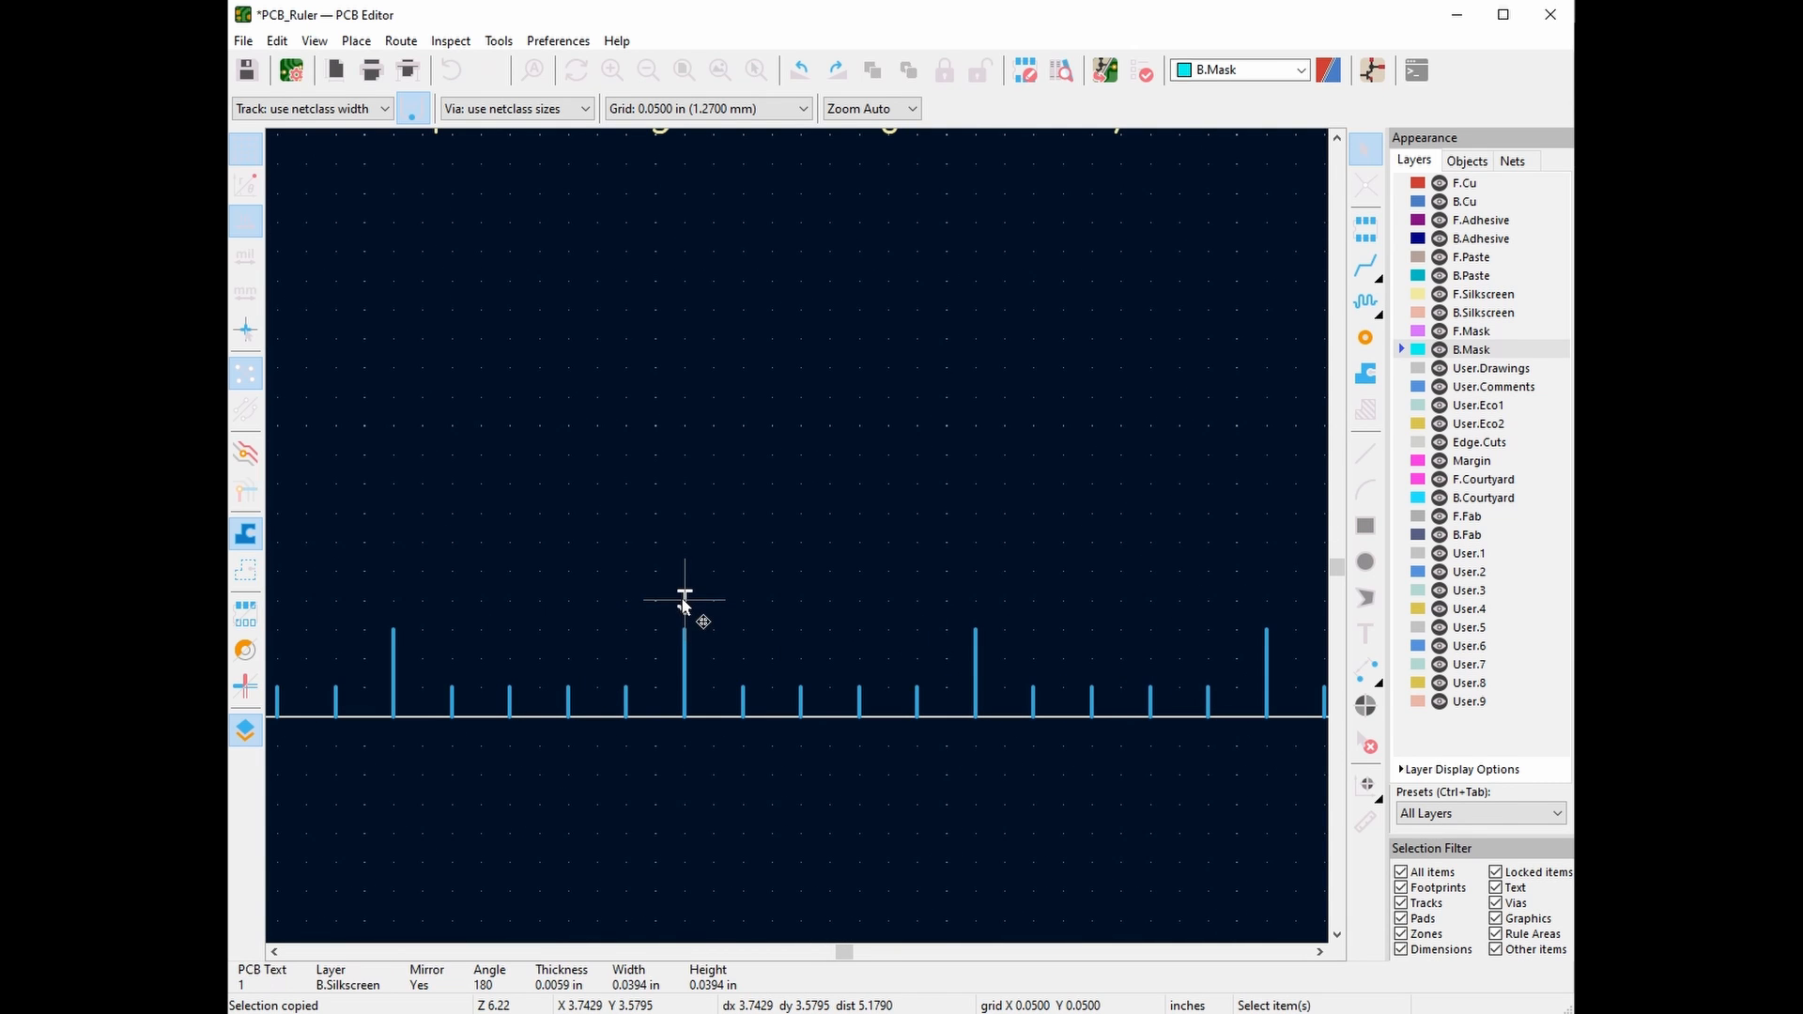
double_click(683, 601)
type("2")
left_click(1016, 660)
Paste another back label above the 3 in tick and change its text to 3
middle_click_drag(887, 832, 540, 818)
key("ctrl+v")
left_click(982, 588)
double_click(986, 588)
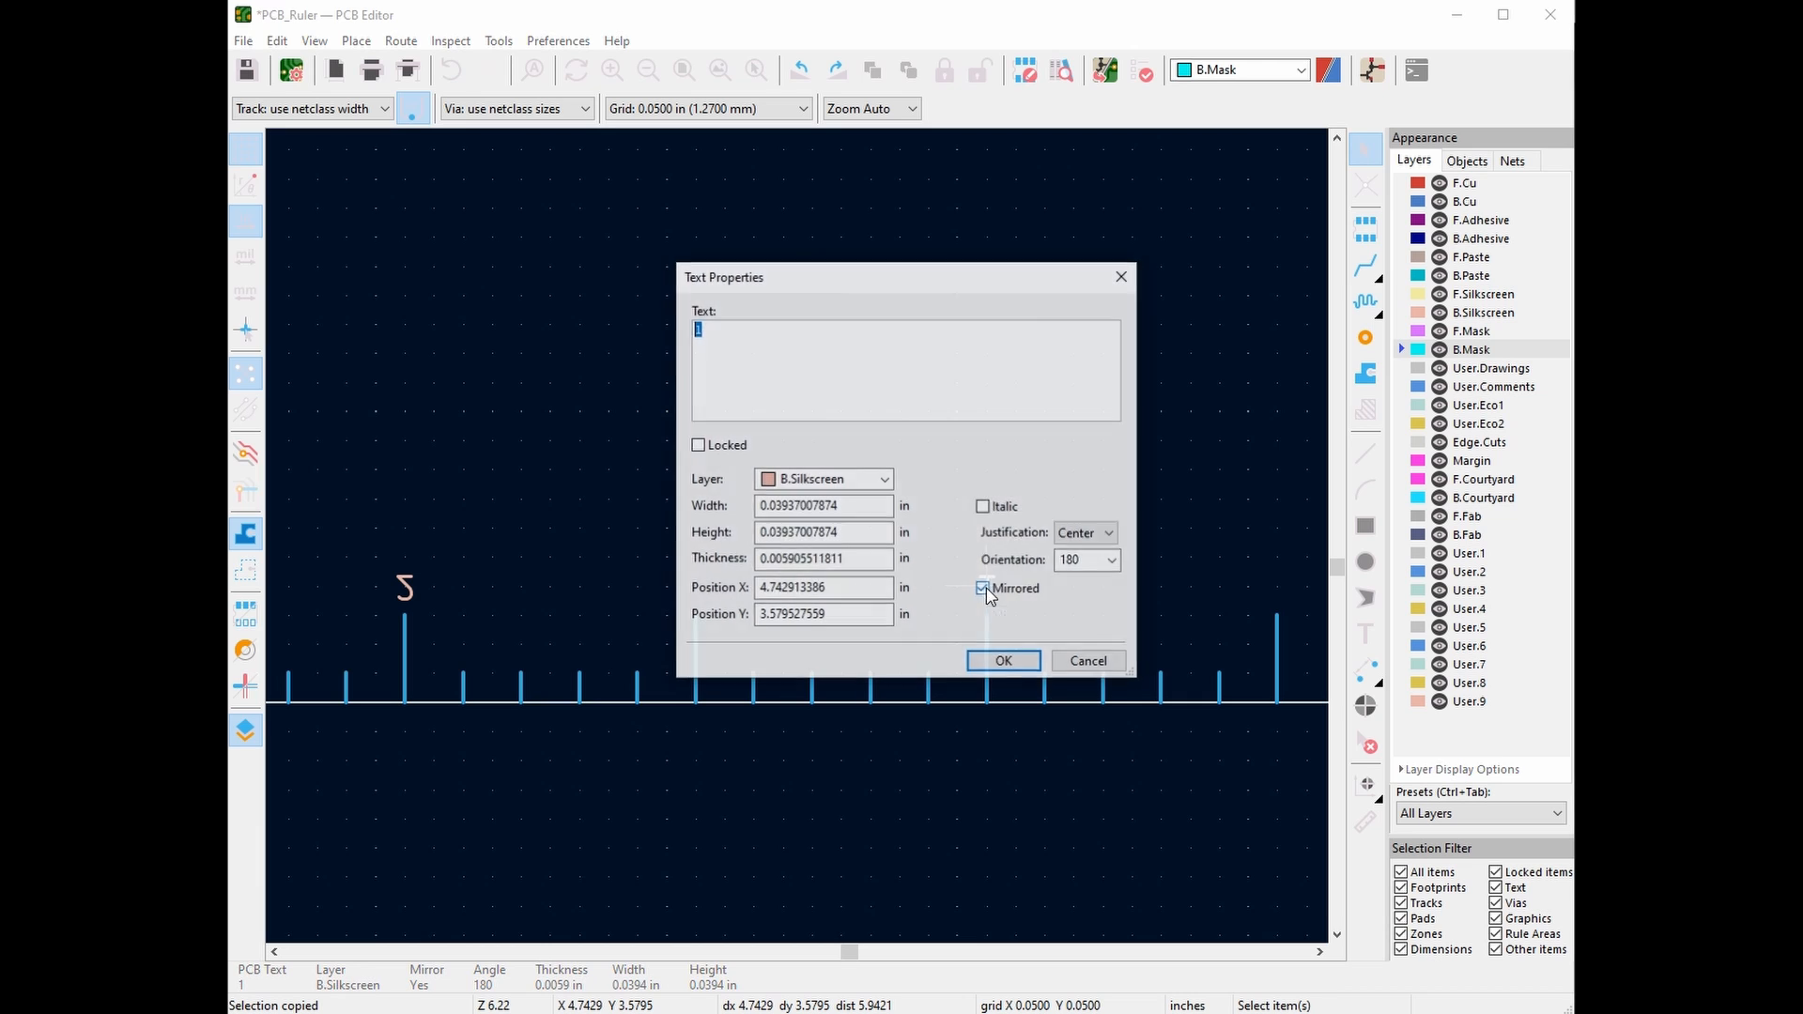
type("3")
left_click(1006, 661)
Paste a back label above the last long tick at the board's right end and change its text to 8
middle_click_drag(881, 777, 861, 777)
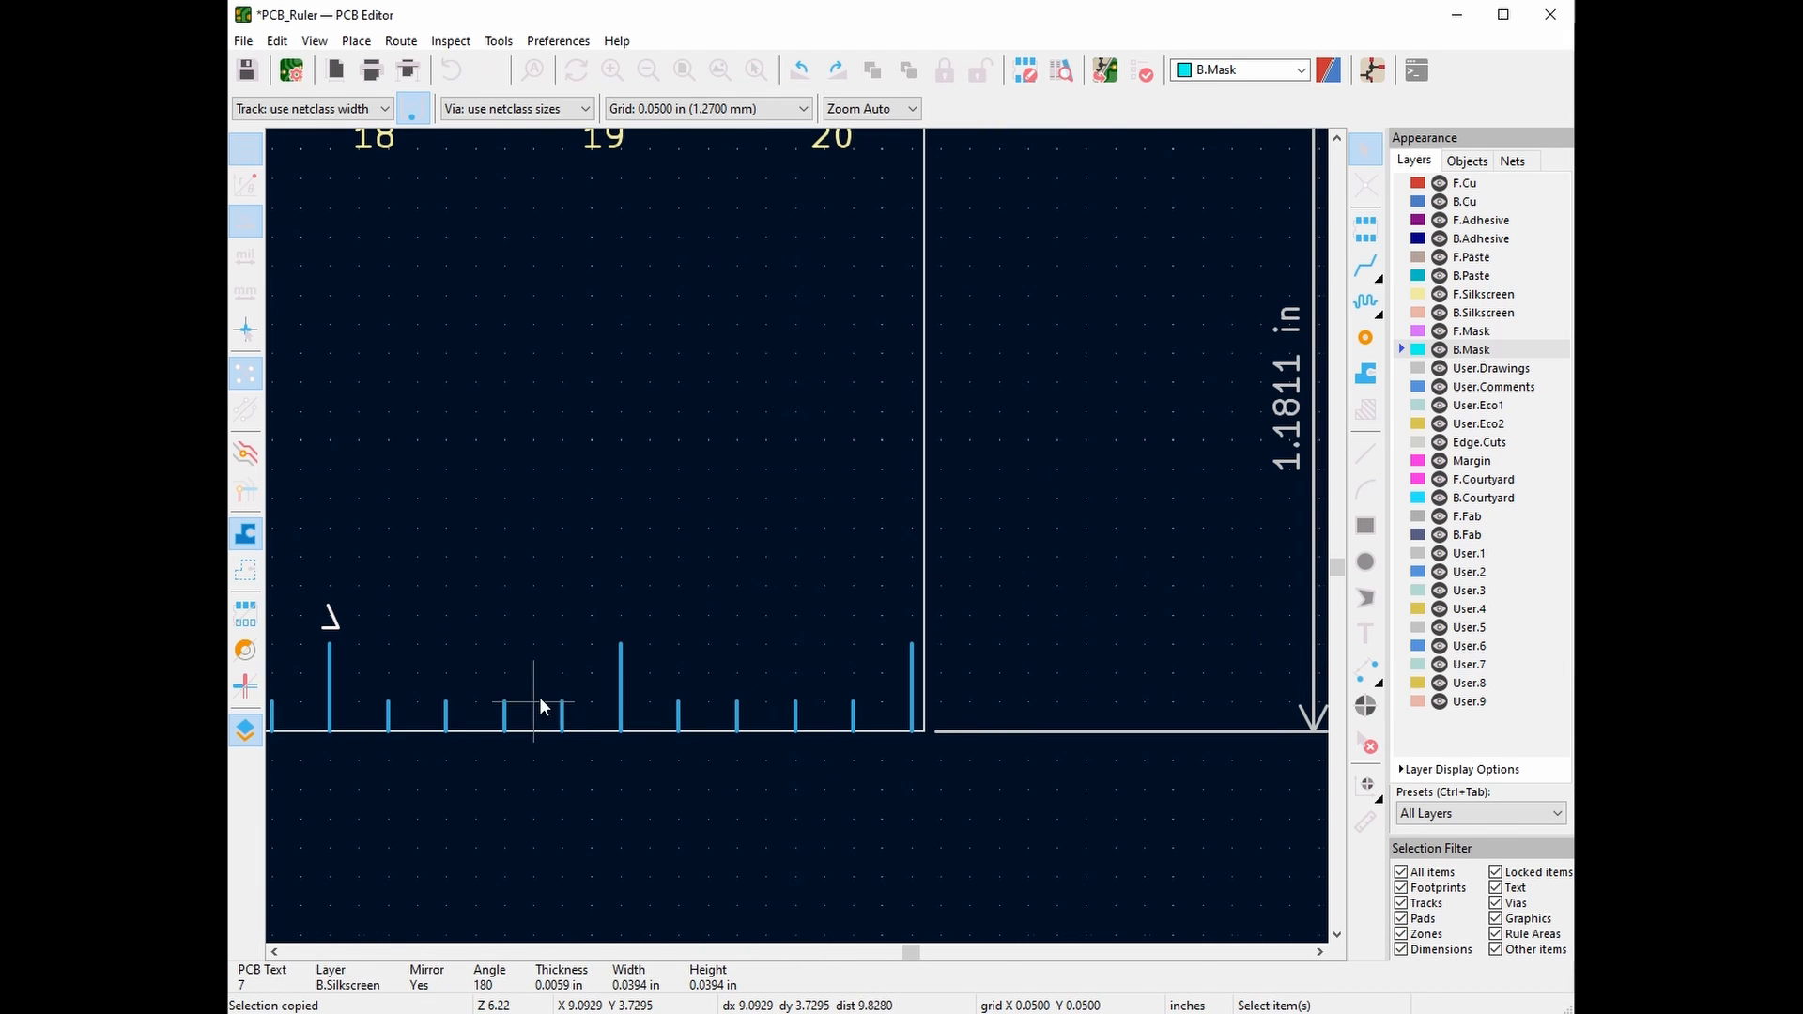
key("ctrl+v")
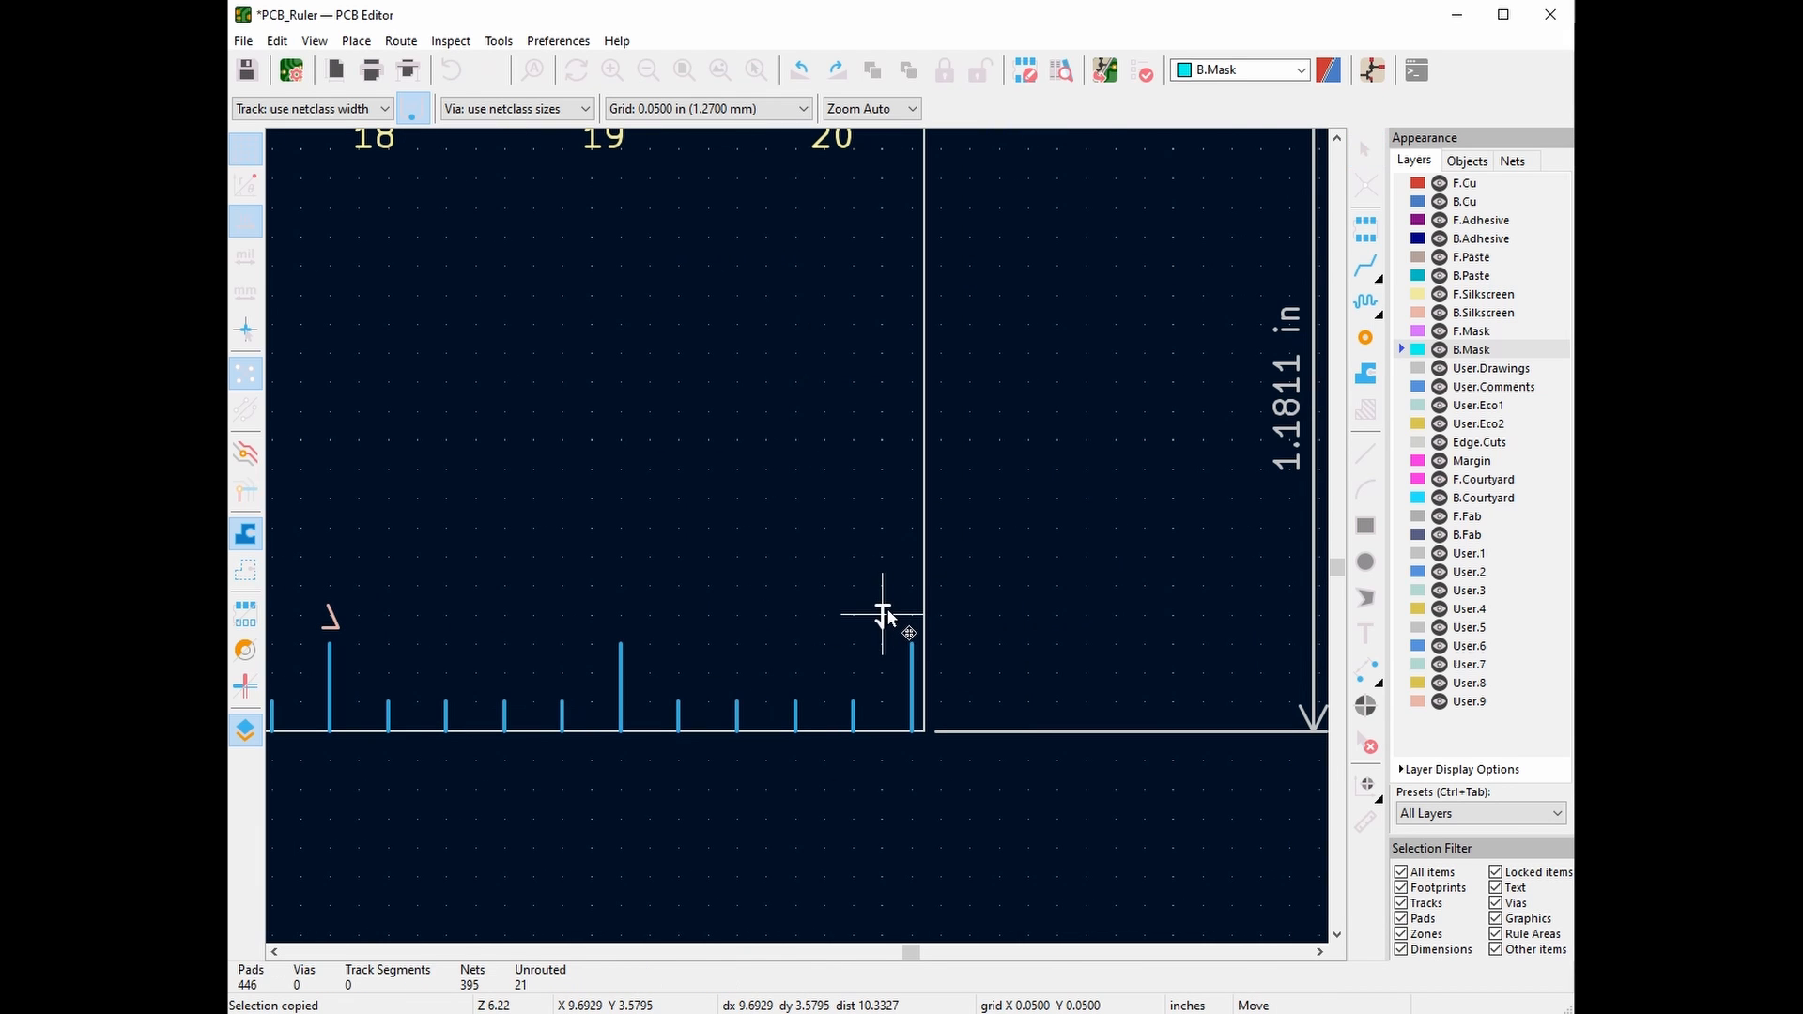
left_click(904, 618)
double_click(909, 625)
type("8")
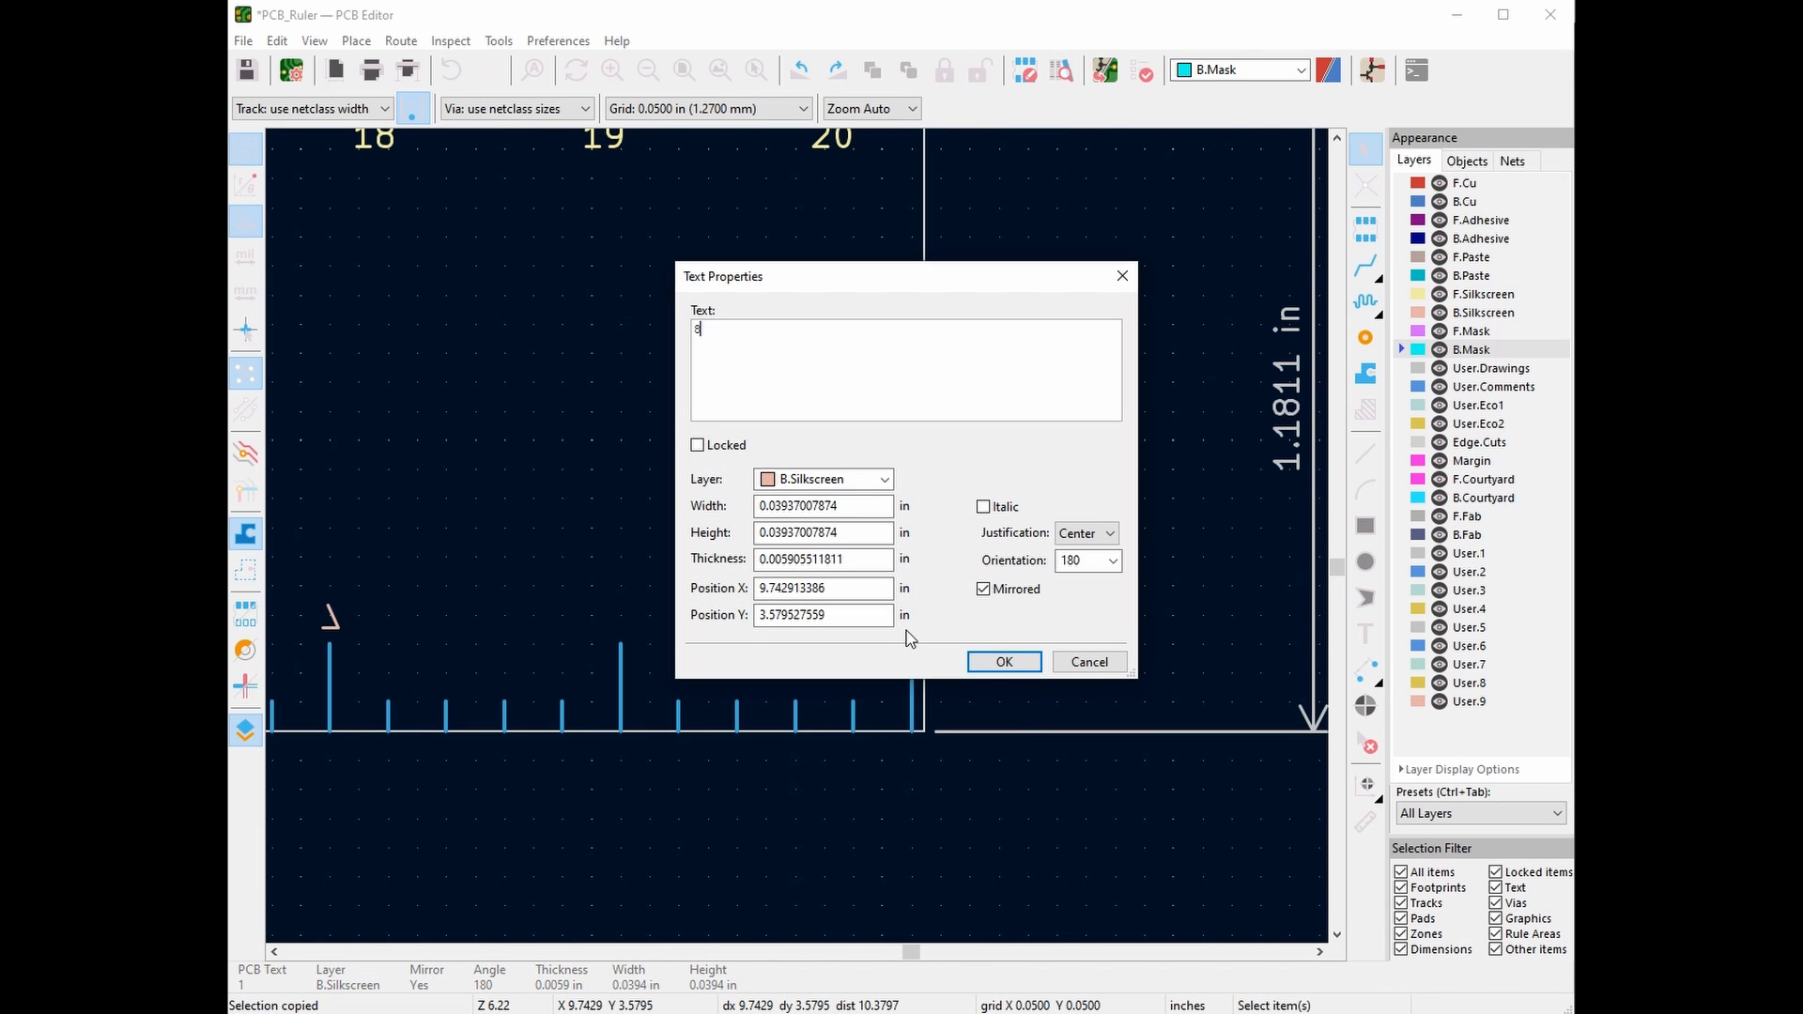
left_click(1001, 662)
Open the ruler in the 3D Viewer and rotate it to inspect the front centimetre scale and the back inch scale
scroll(624, 648, "down", 6)
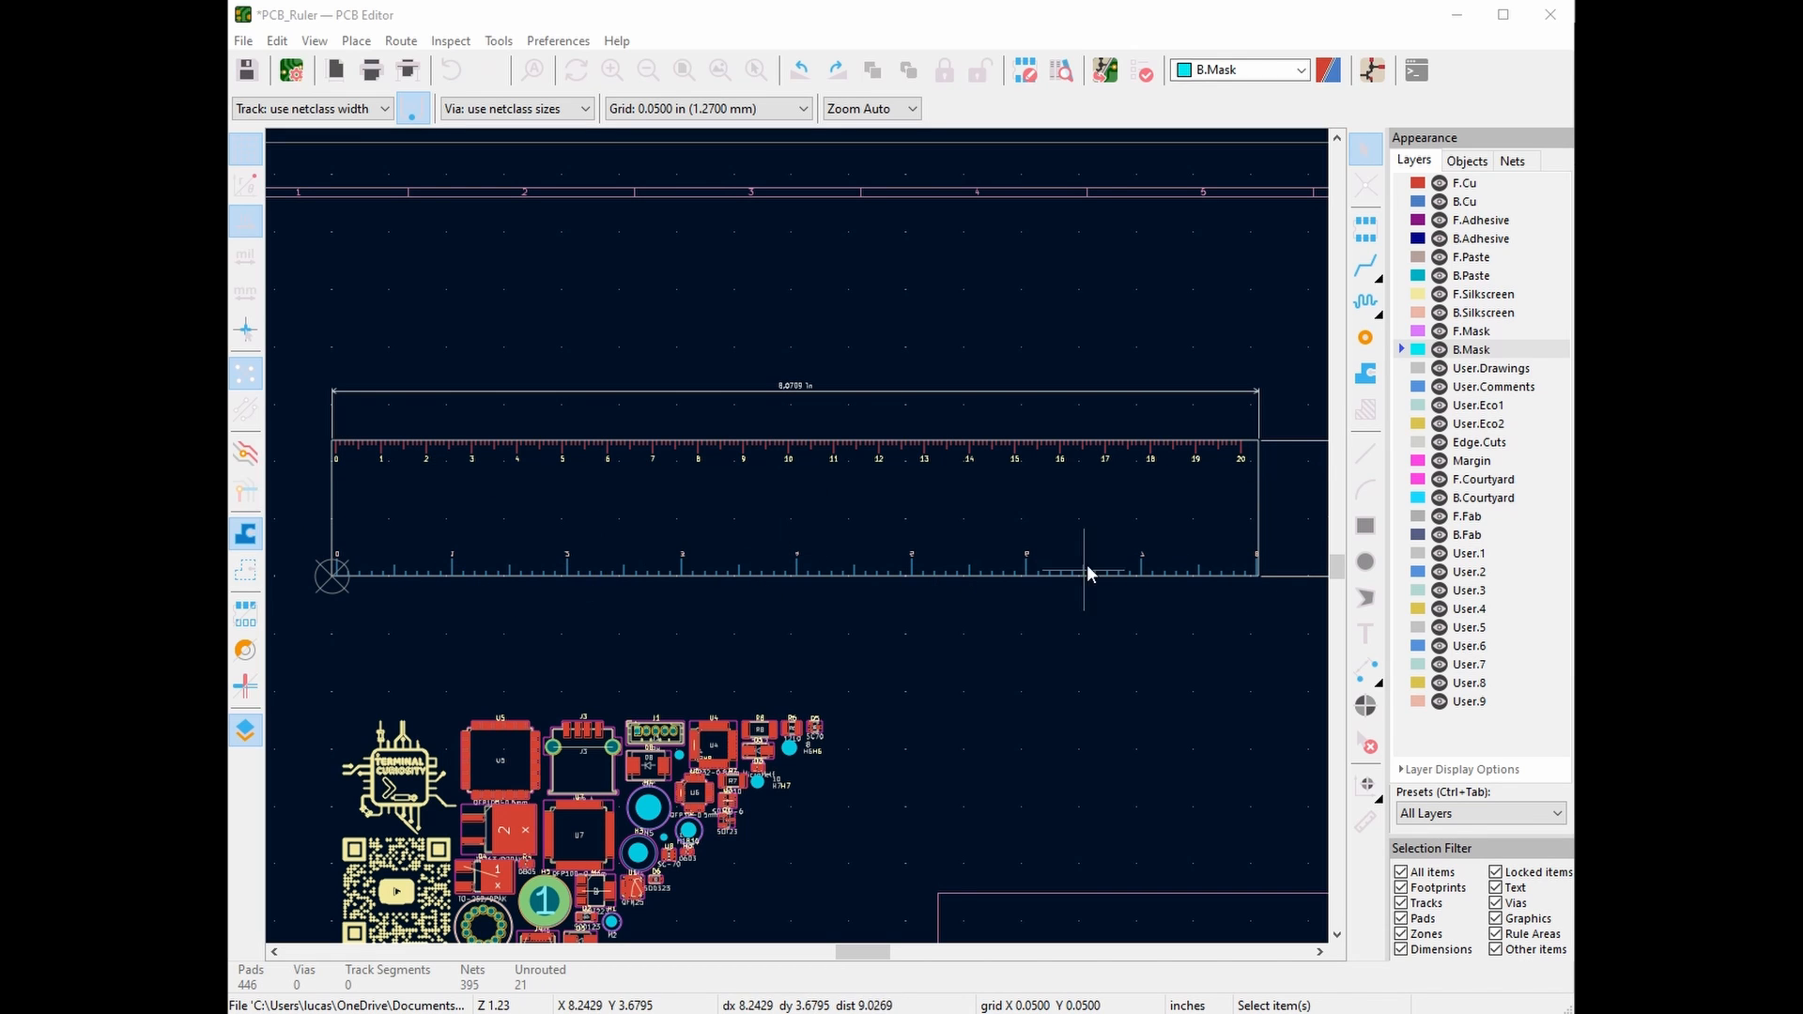
left_click(315, 40)
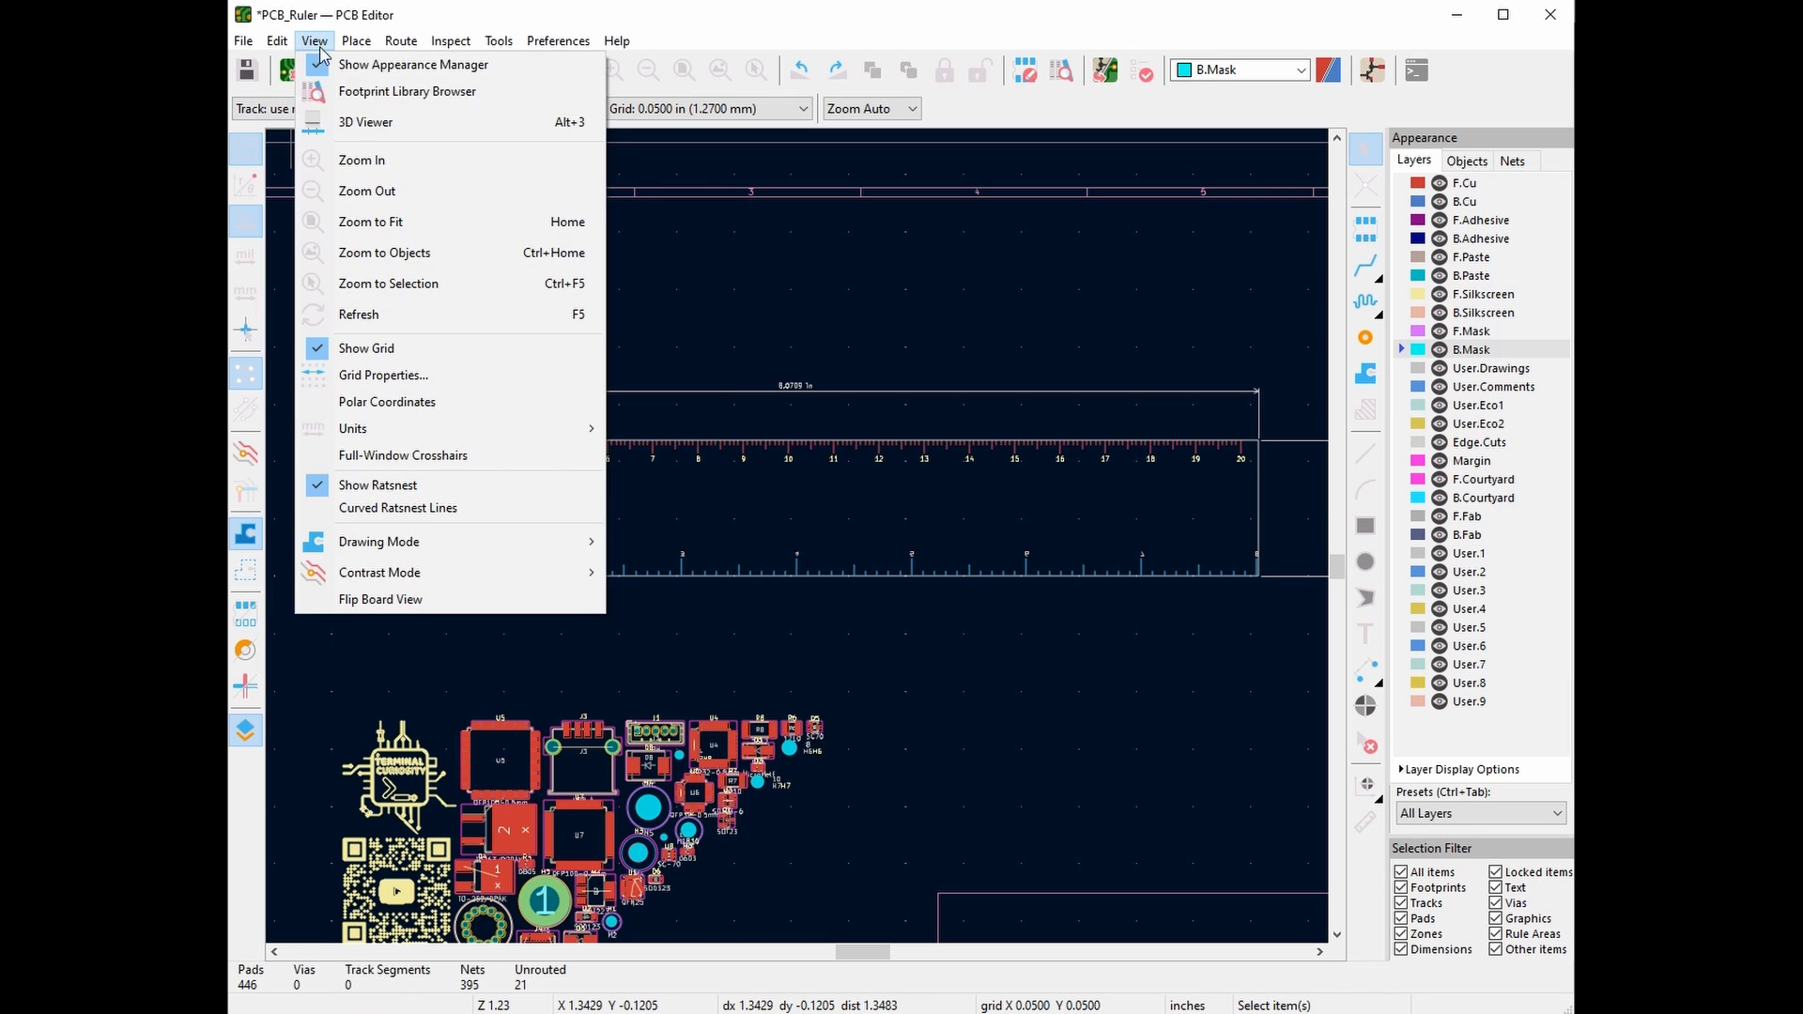
left_click(353, 122)
scroll(986, 568, "up", 5)
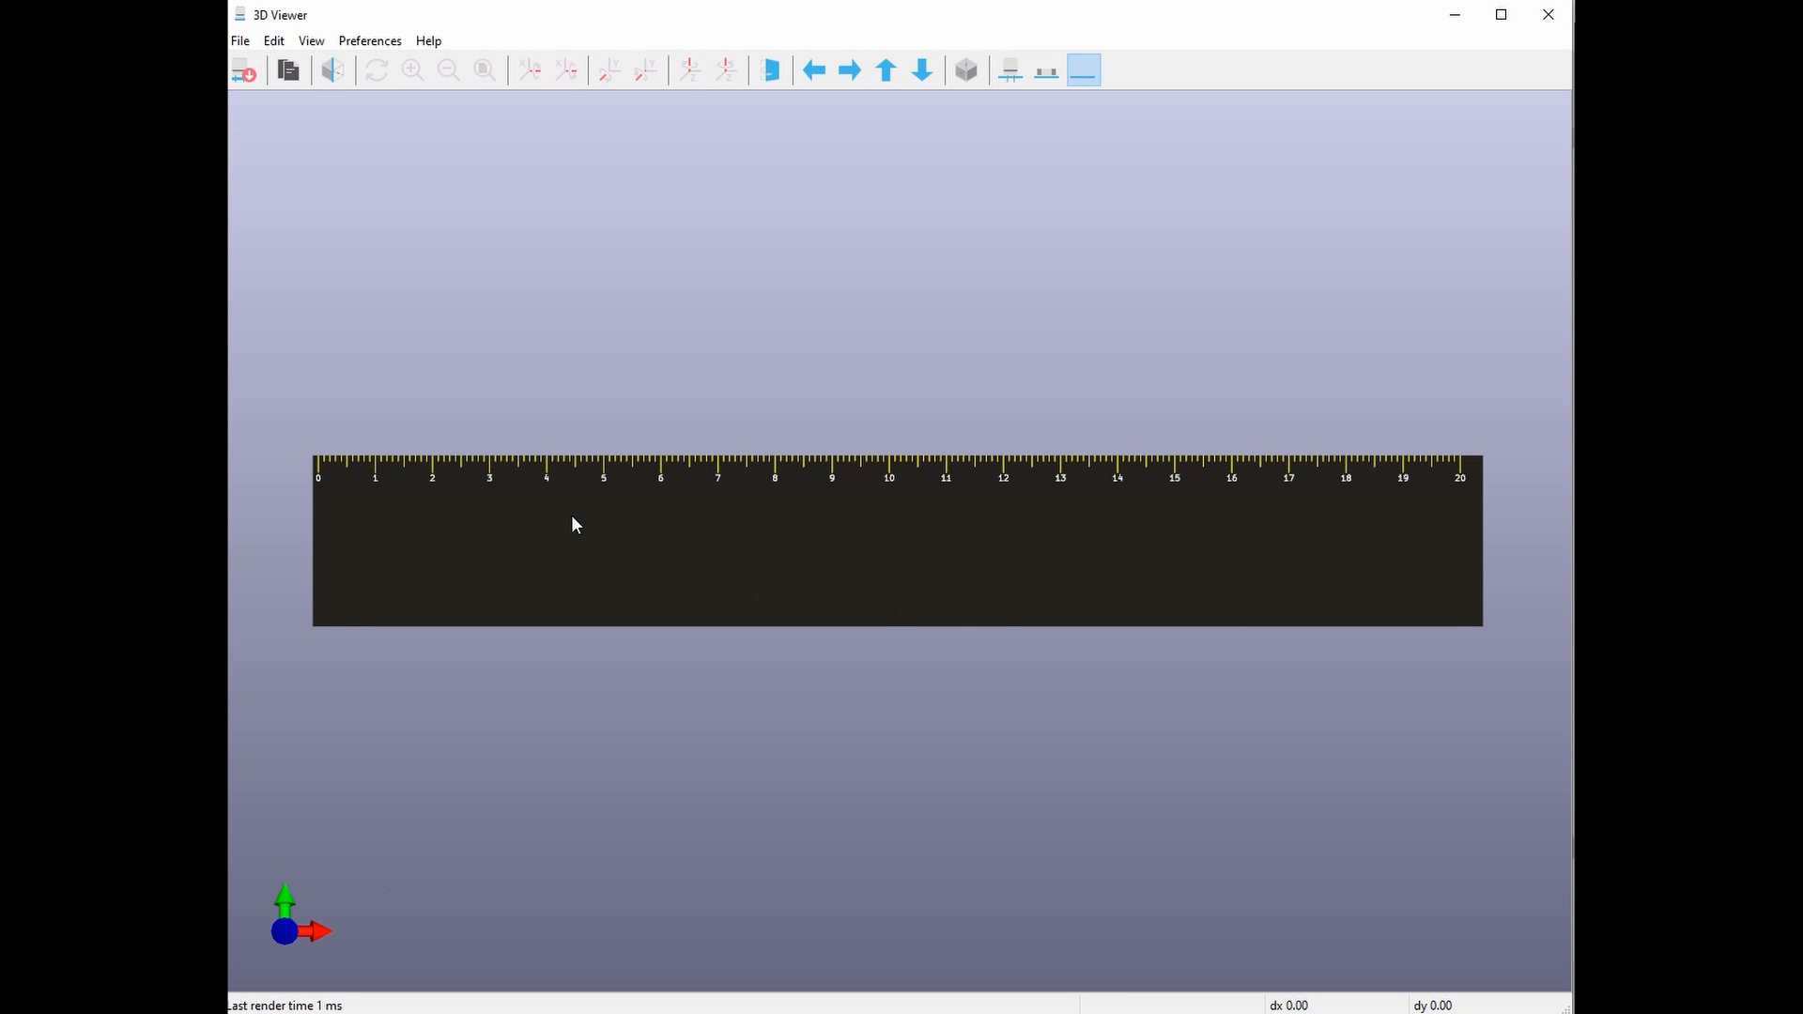
left_click(574, 71)
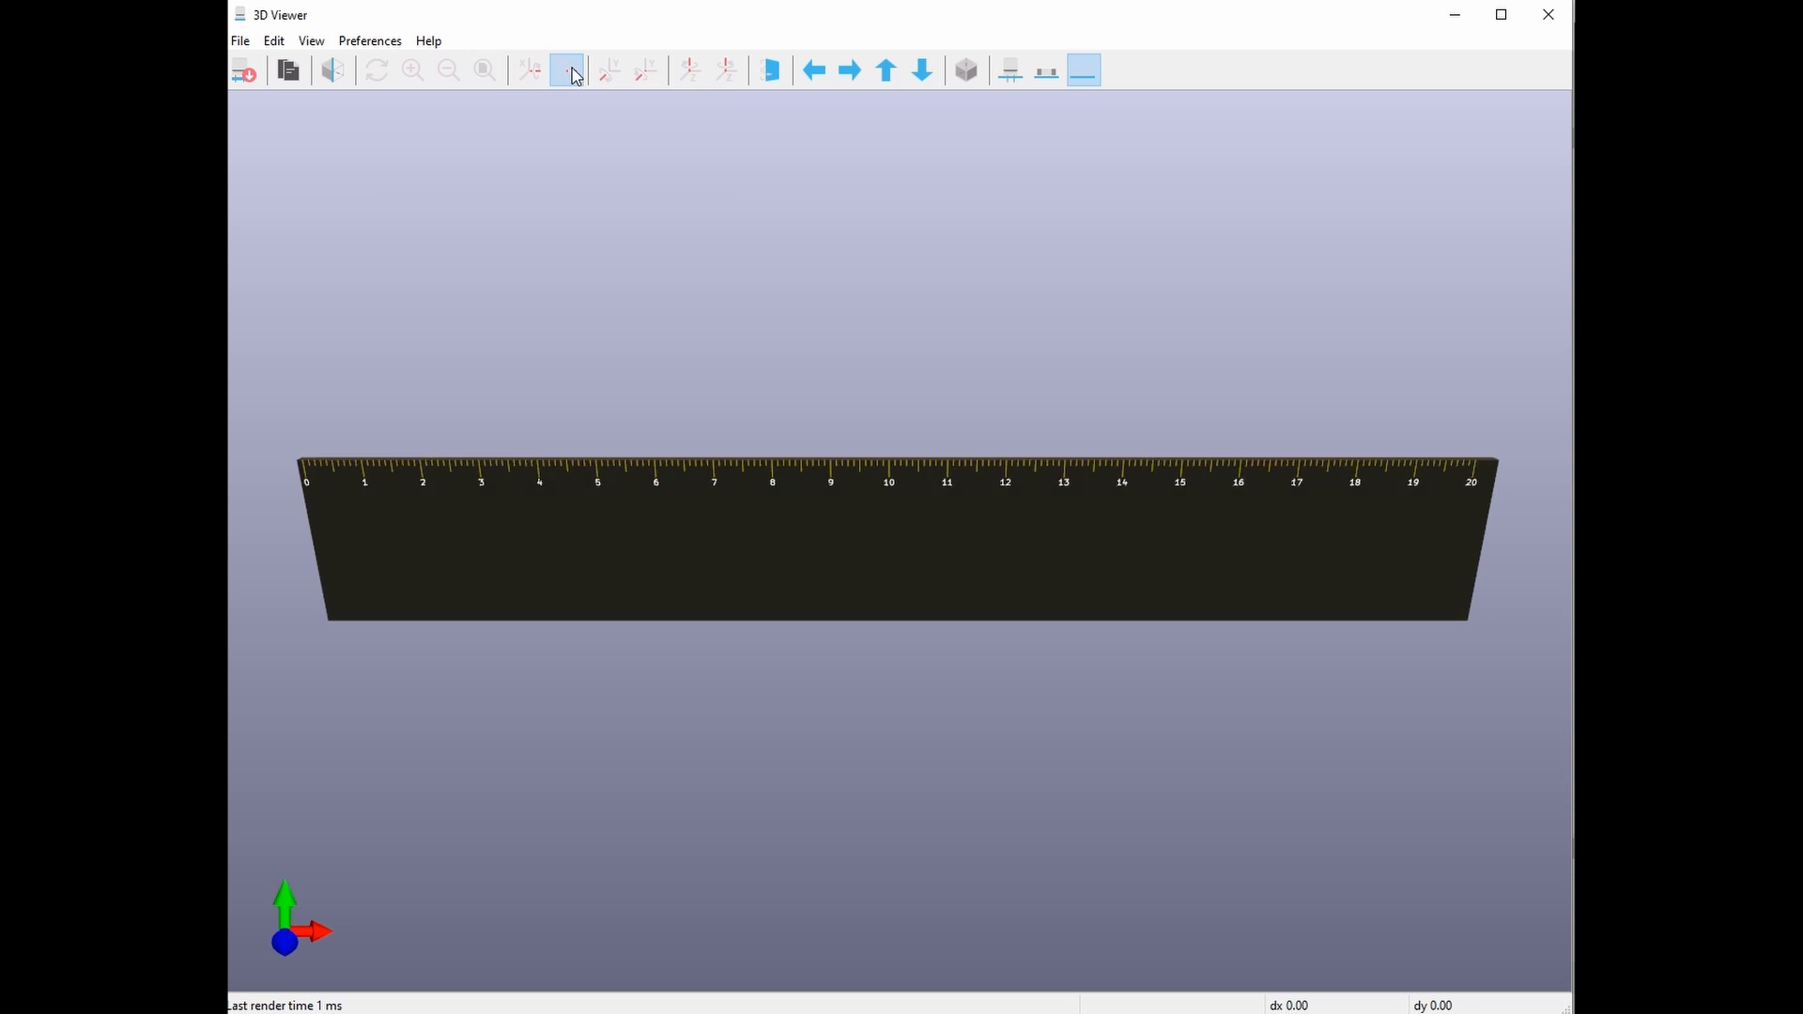
triple_click(573, 72)
triple_click(573, 71)
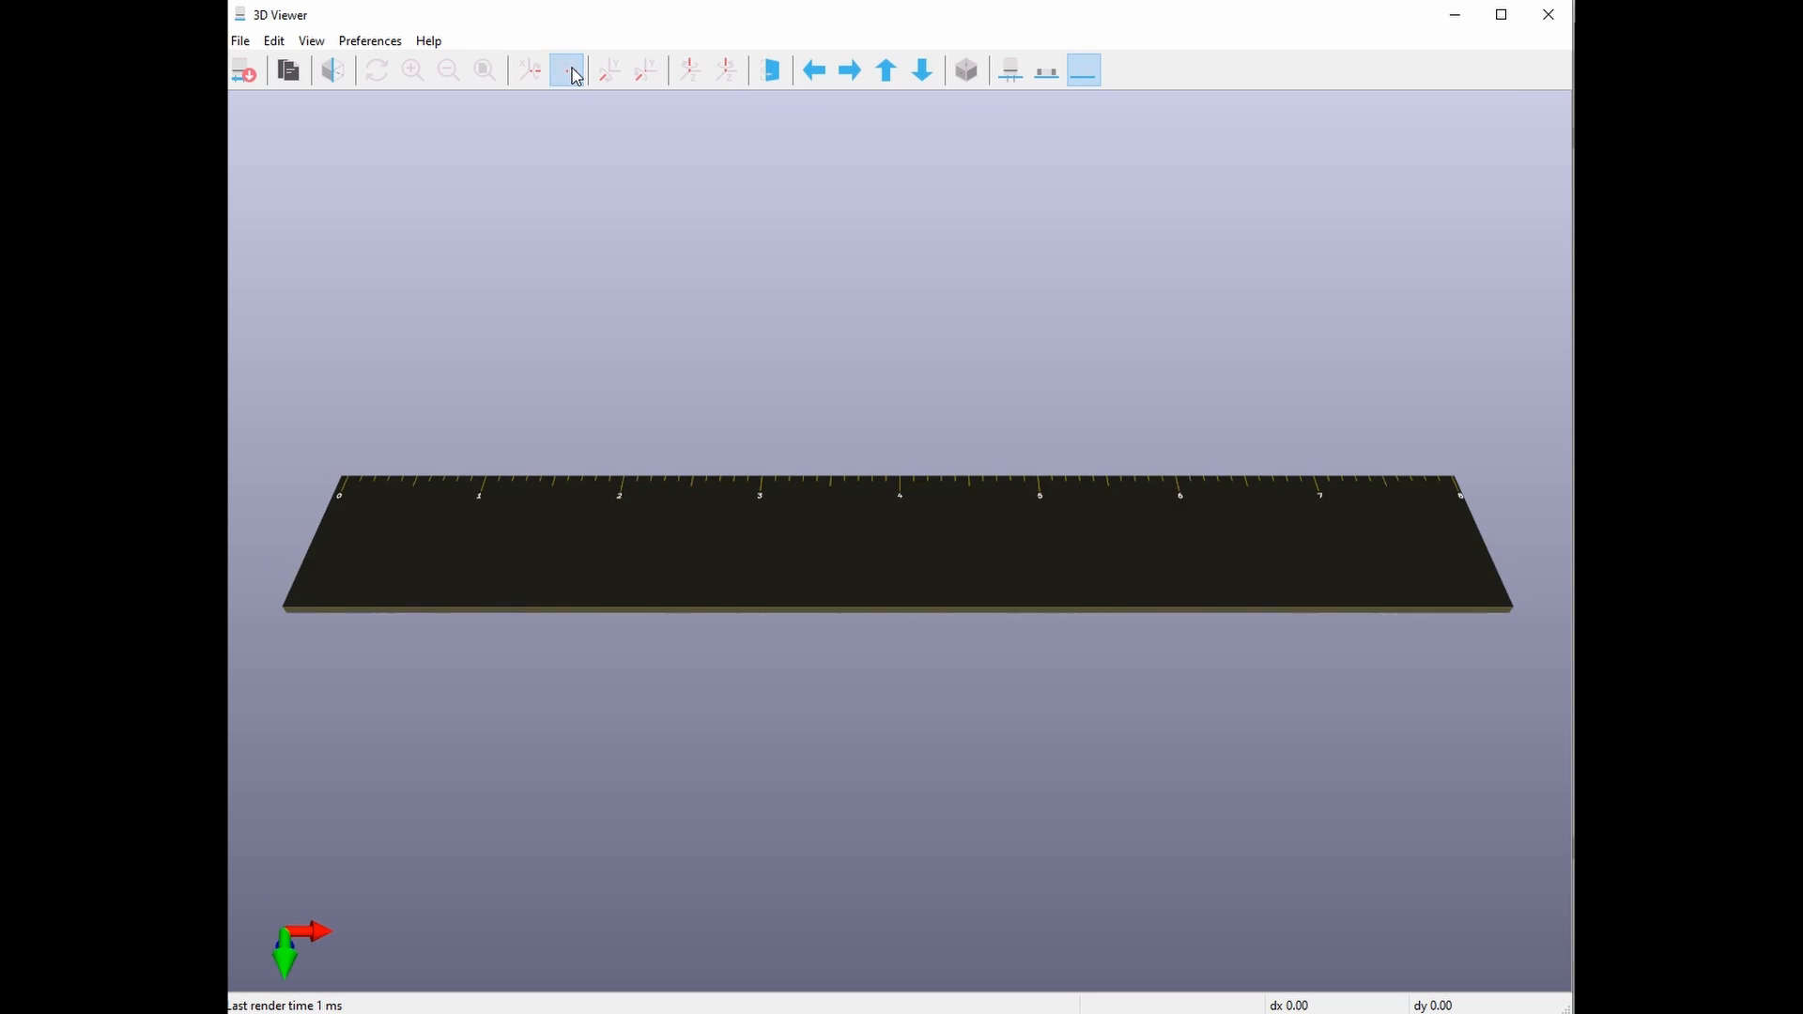
triple_click(573, 72)
left_click(573, 71)
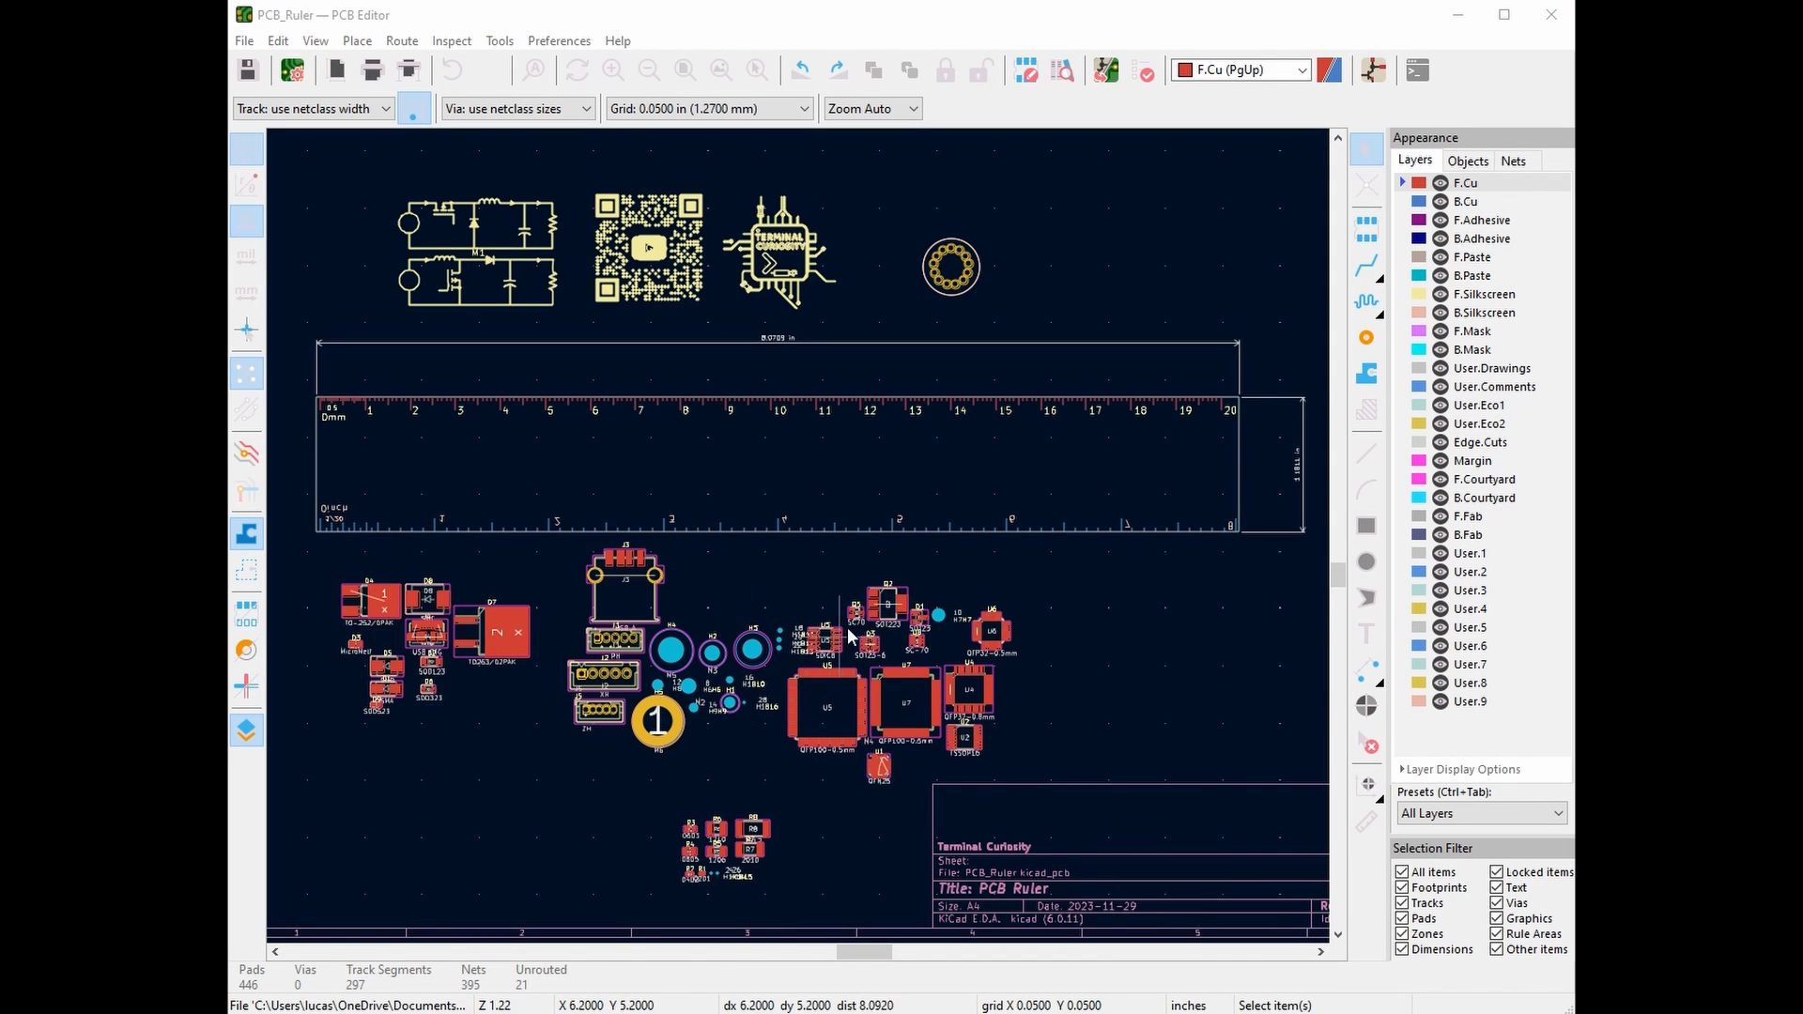
Set the PCB editor grid to 1.0000 mm and the display units to millimetres
left_click(695, 109)
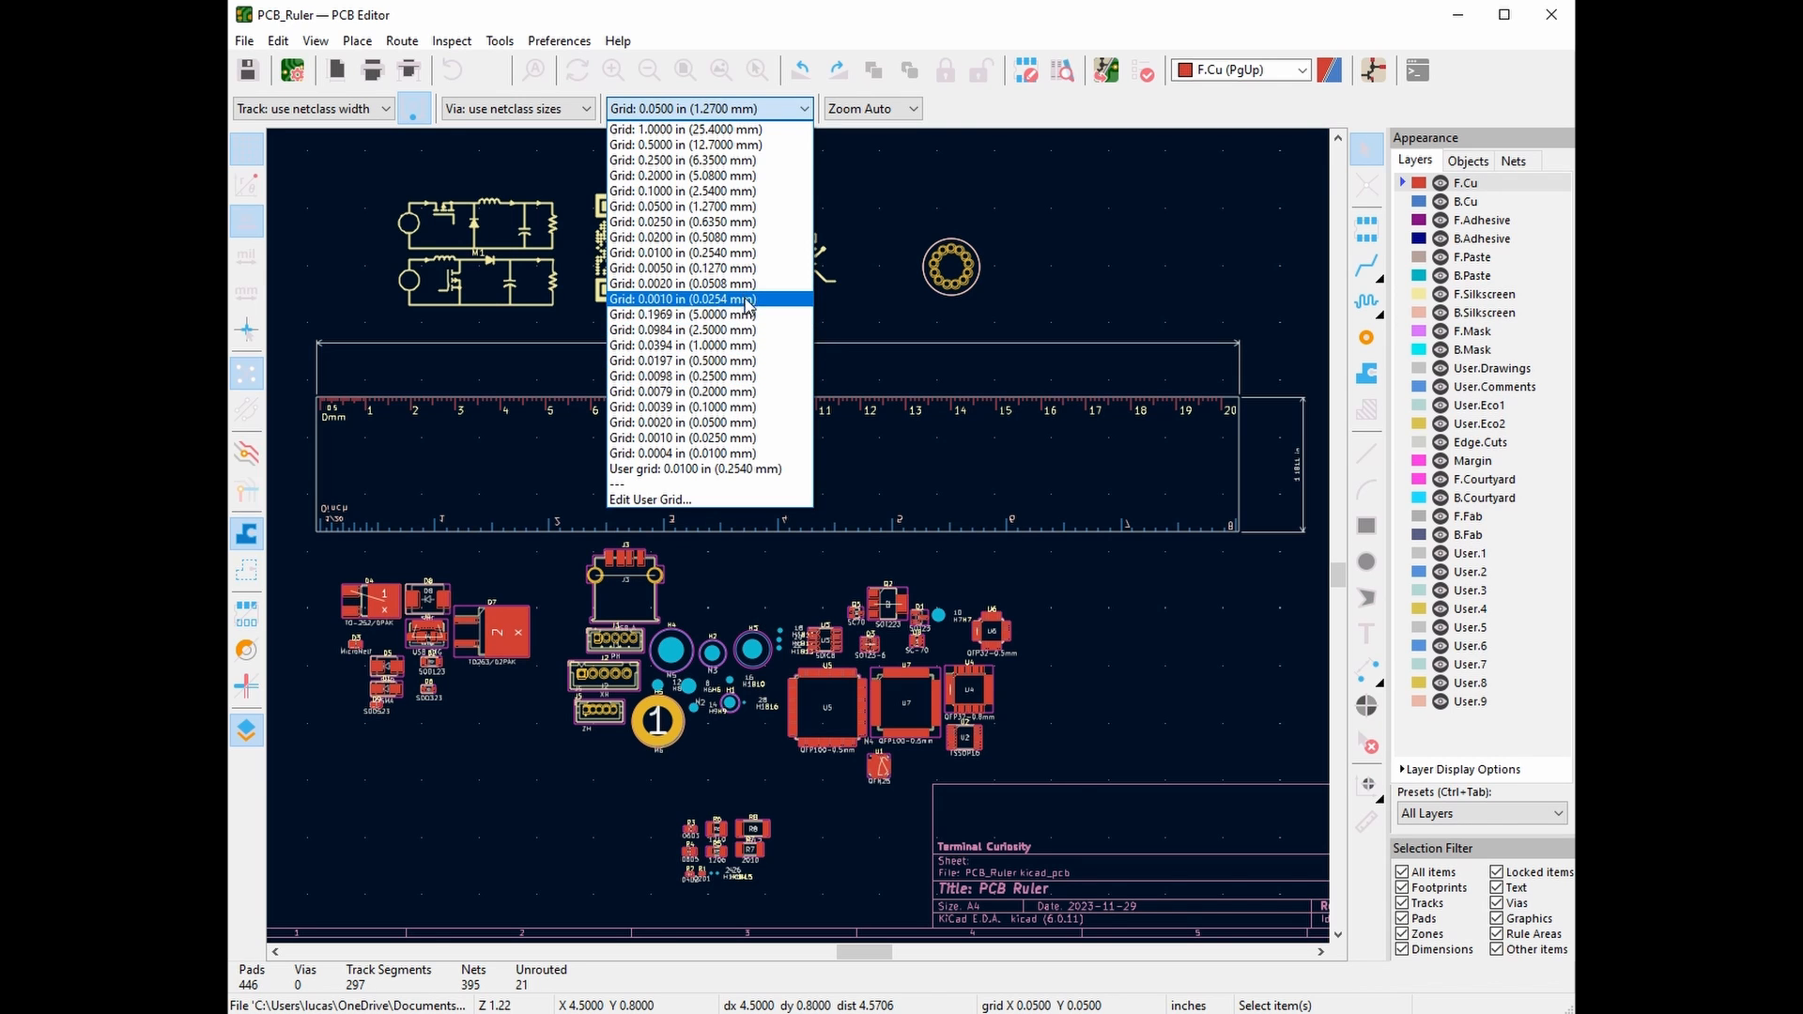
left_click(746, 345)
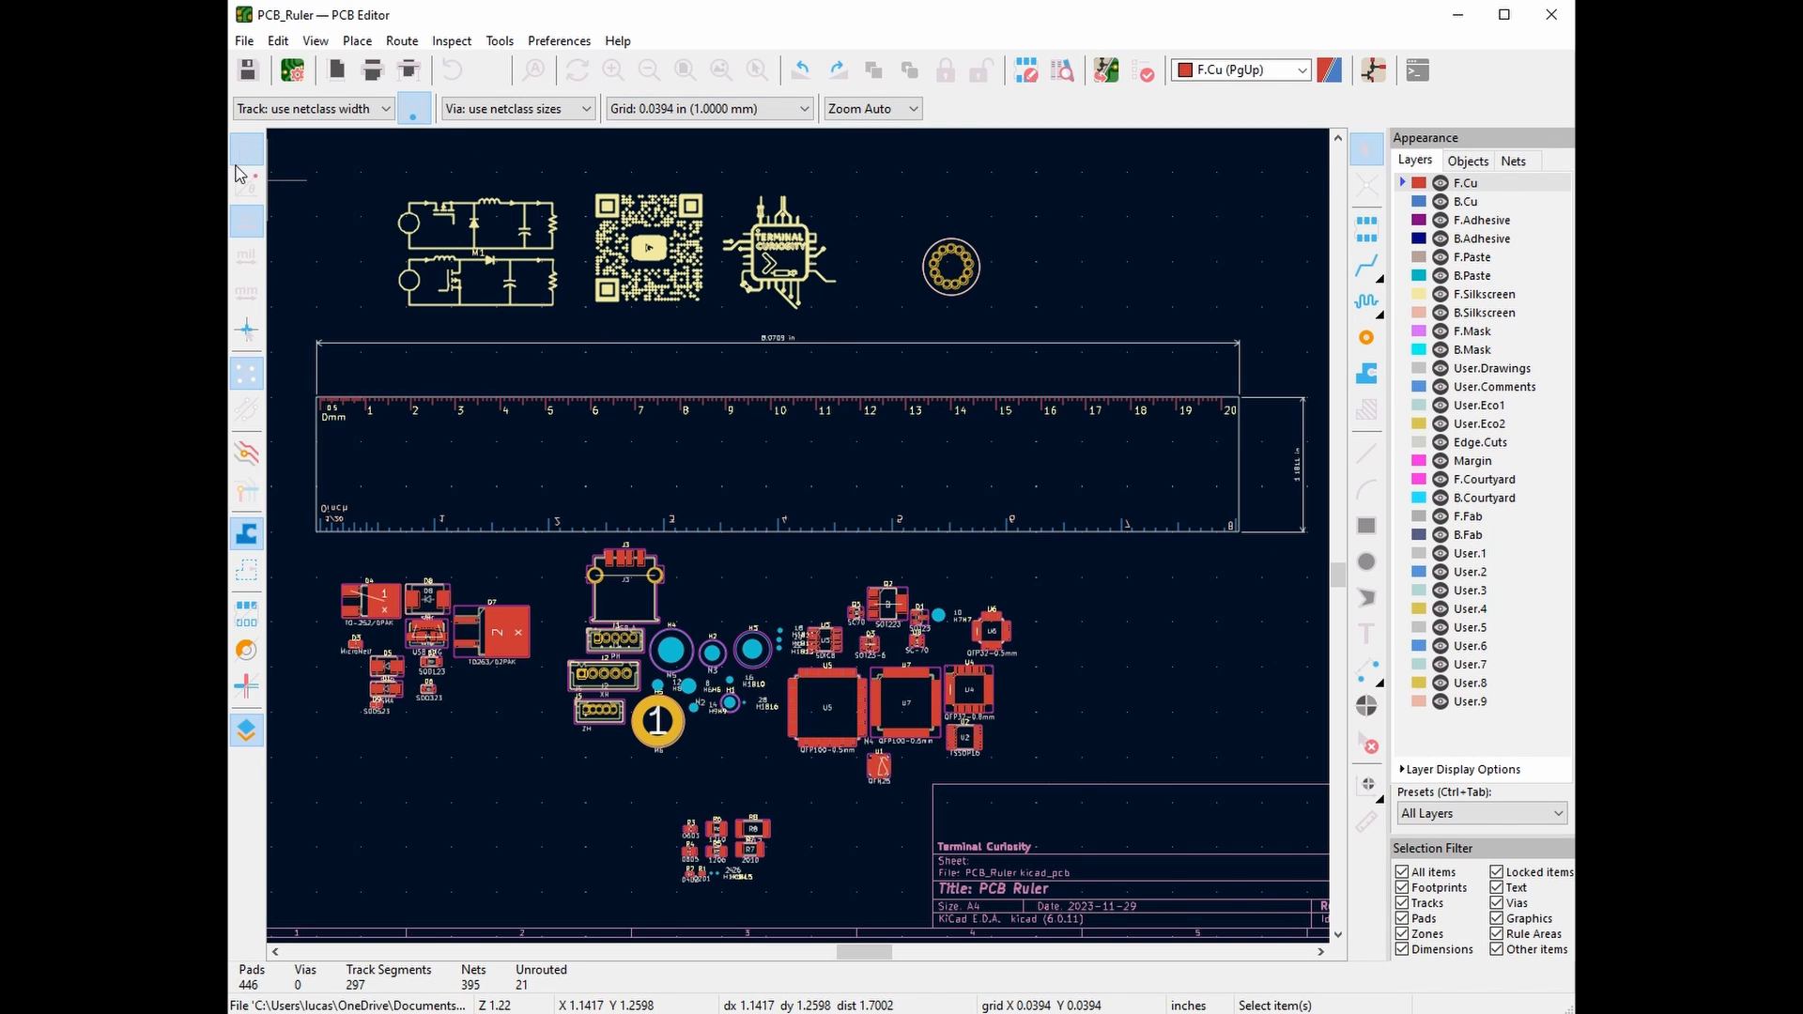
left_click(246, 293)
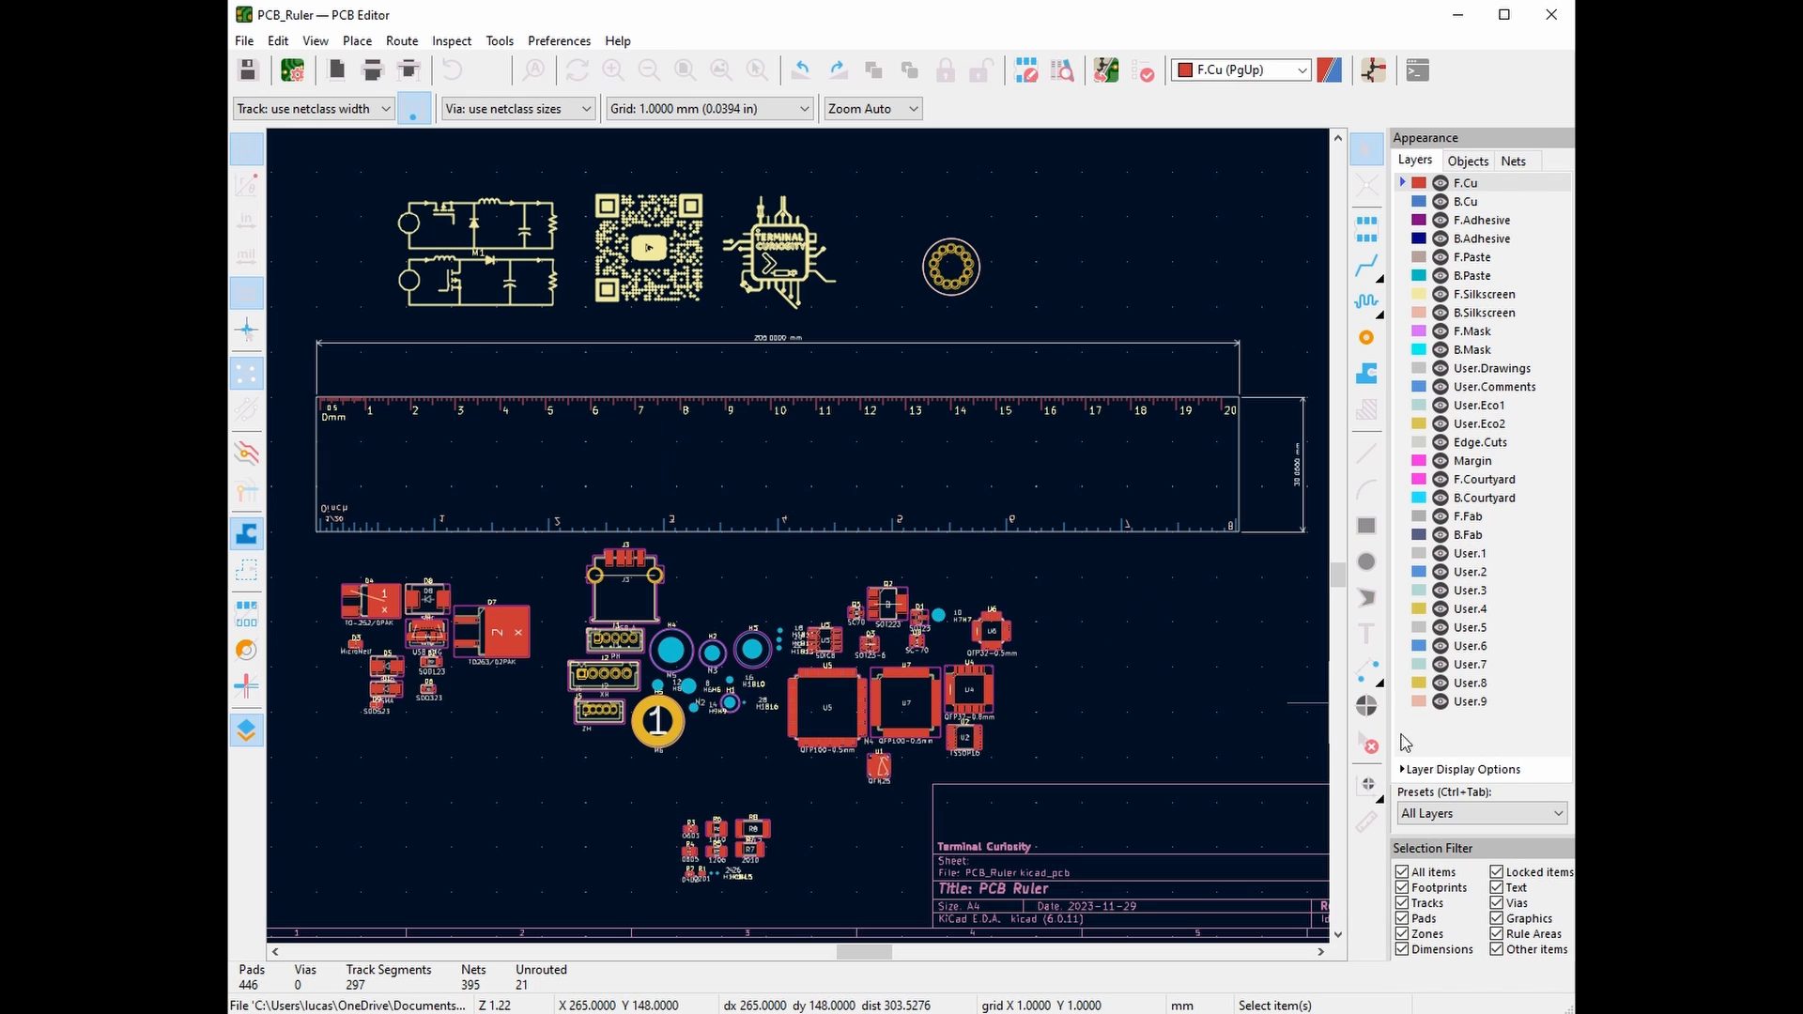
Apply the Front Layers preset and move the largest QFP100 footprint onto the board below the 10 cm mark
left_click(1469, 814)
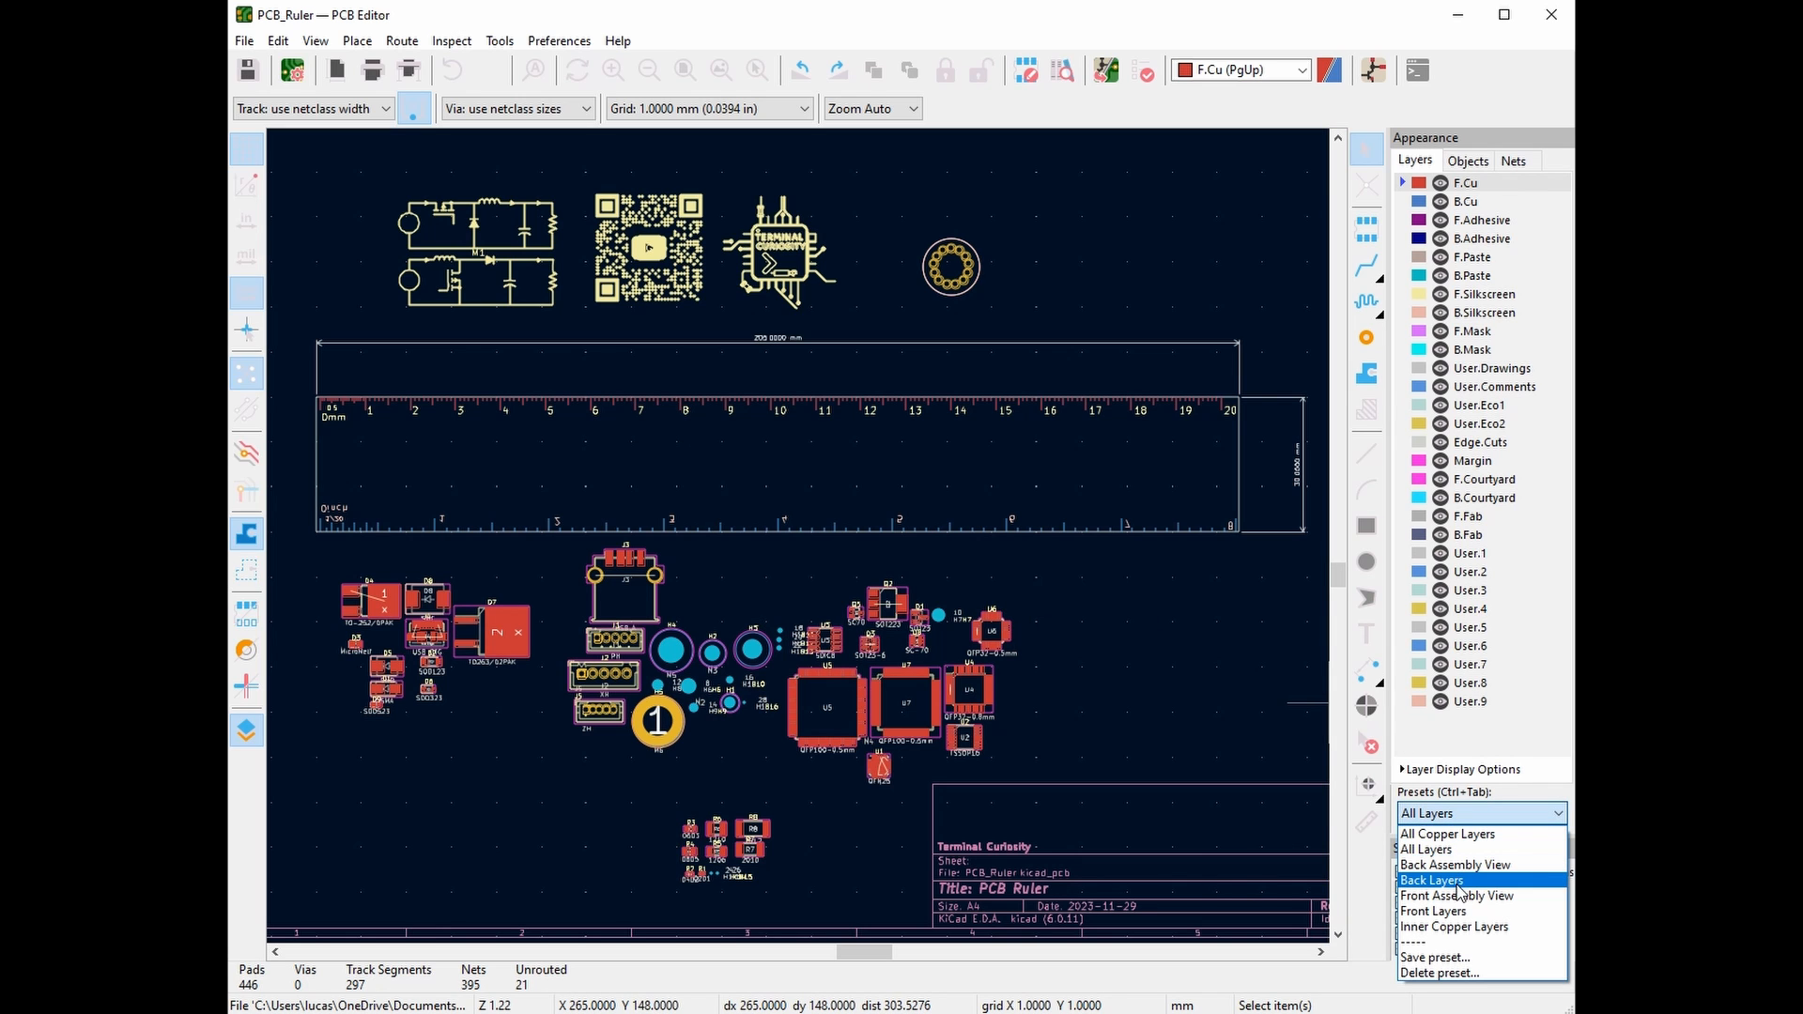
left_click(1433, 911)
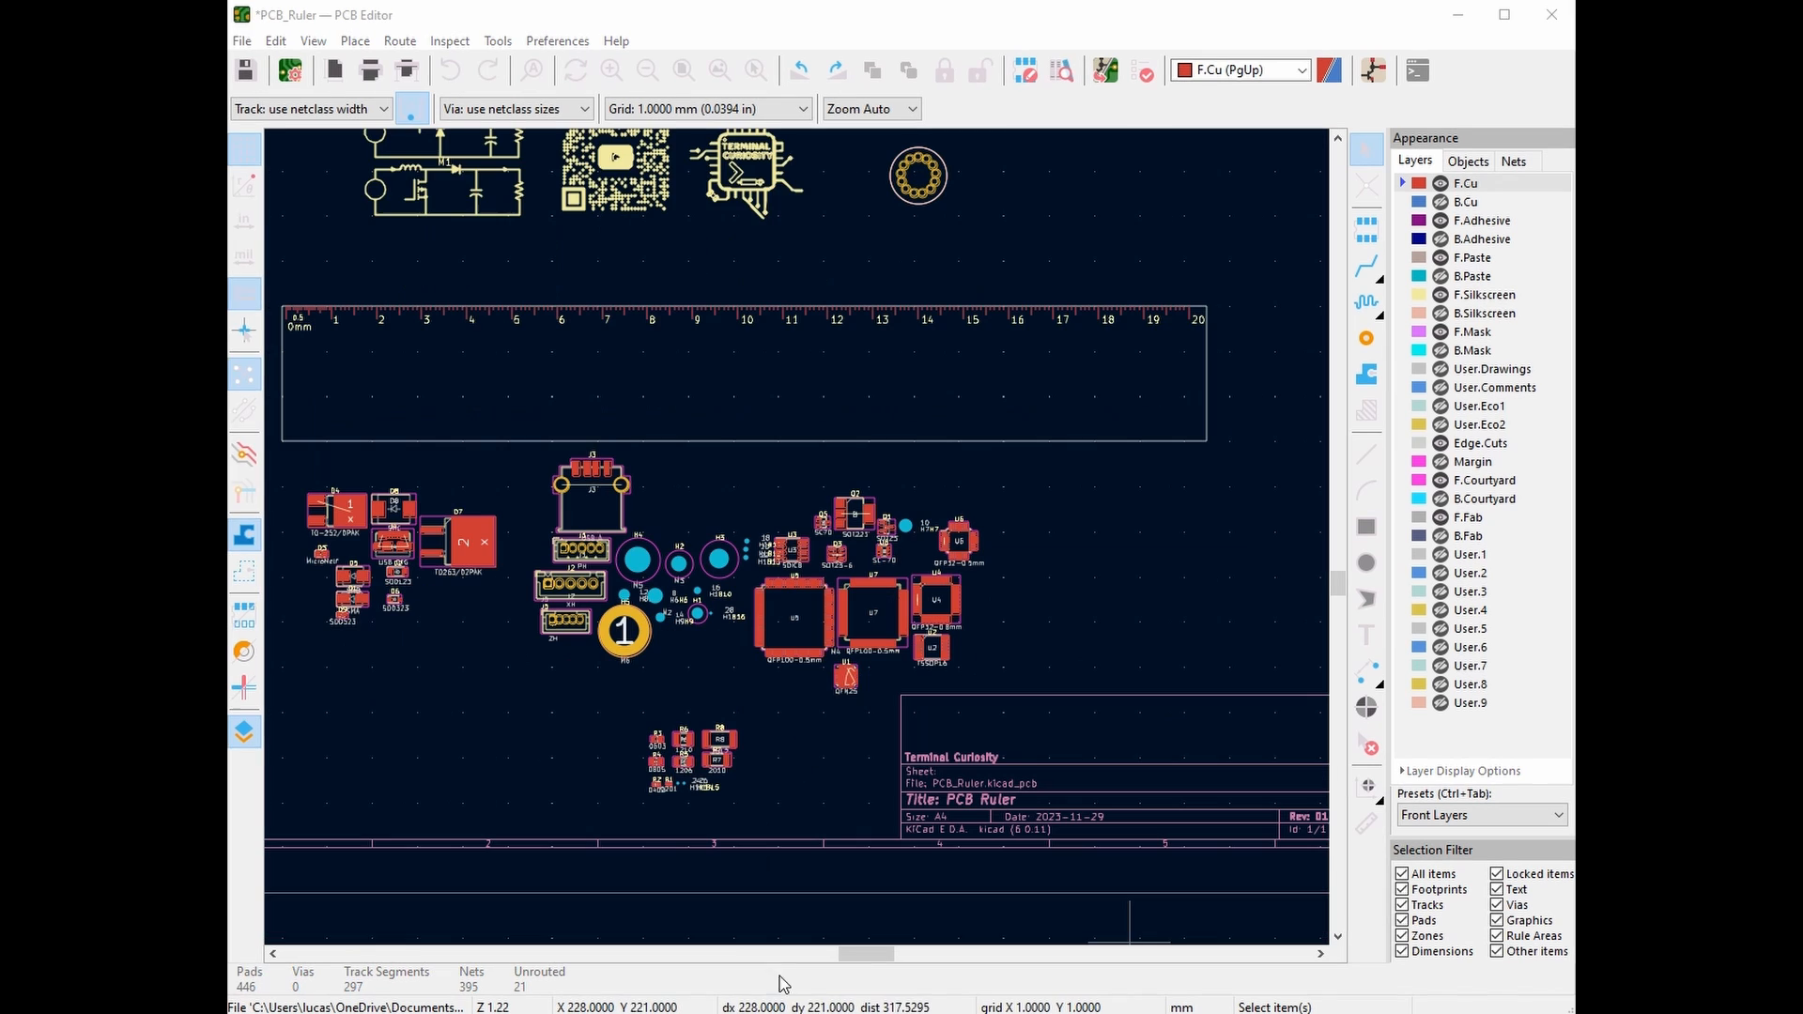
left_click(790, 626)
left_click_drag(789, 631, 738, 387)
Move U7 and the QFP32-0.8mm footprint onto the board beside the large QFP100 footprint, and select U6
left_click(865, 654)
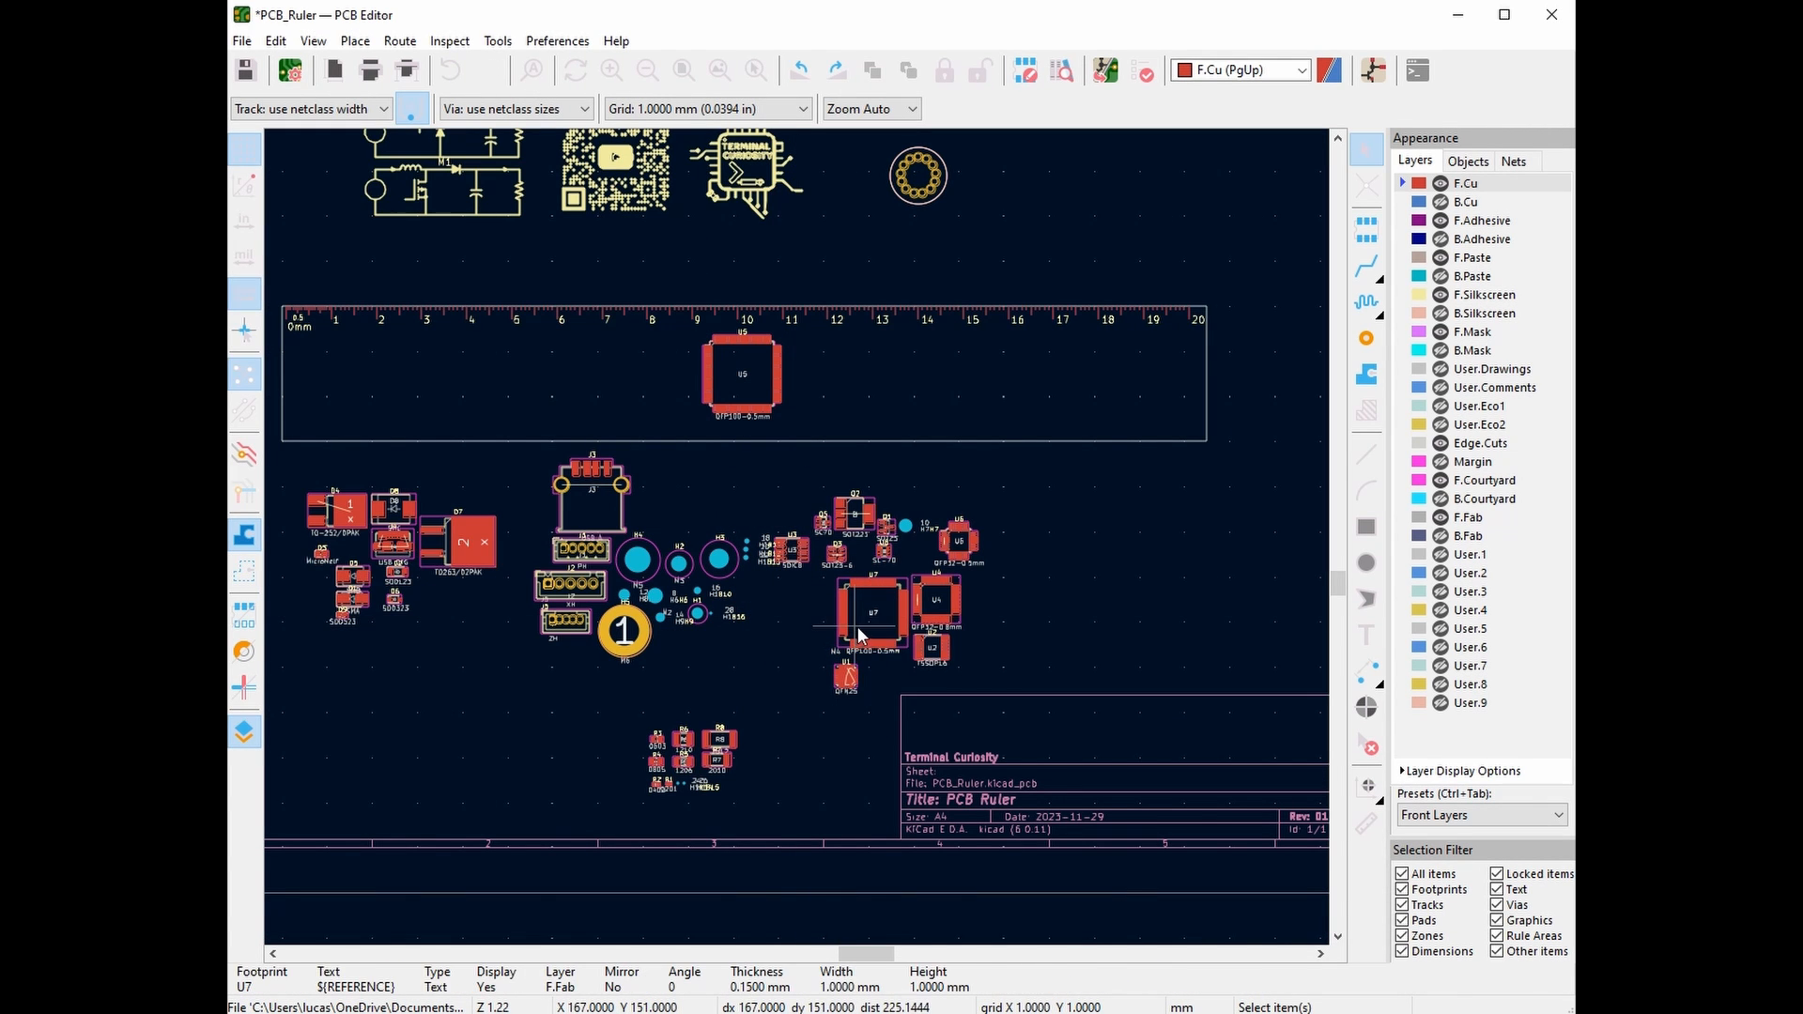
left_click_drag(859, 636, 809, 397)
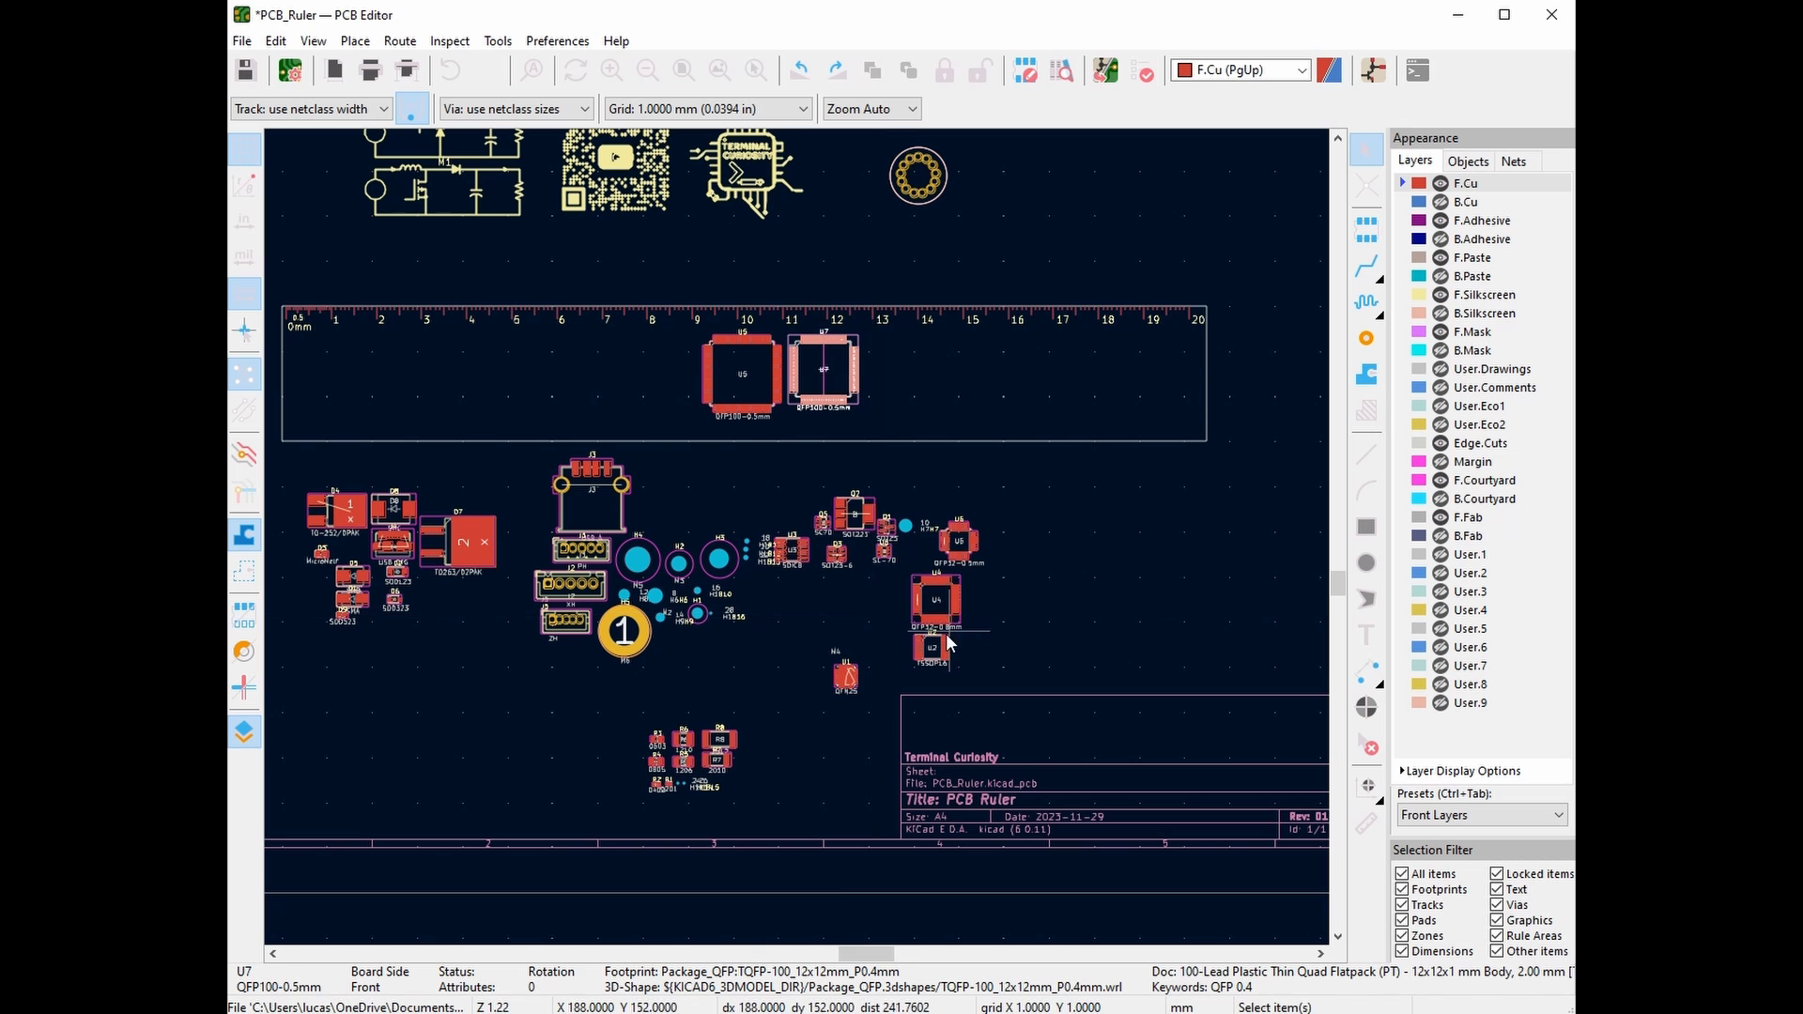
left_click(937, 606)
left_click_drag(937, 606, 888, 368)
left_click(960, 554)
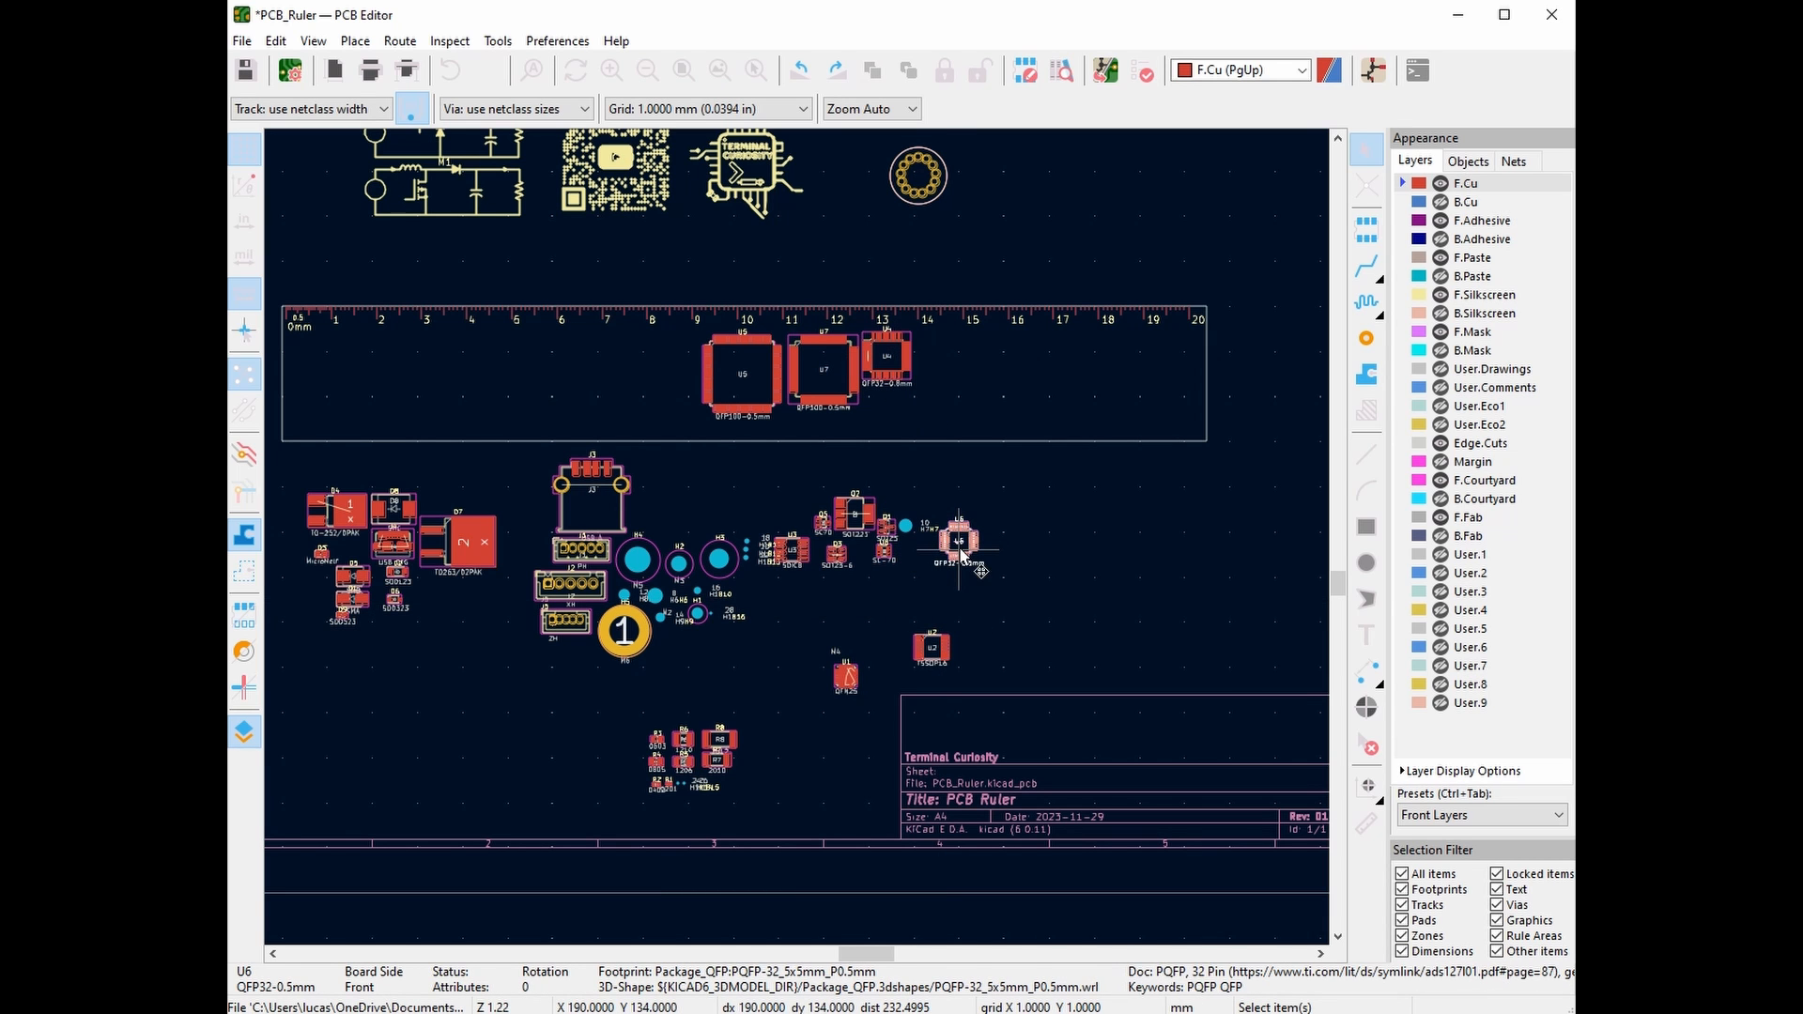
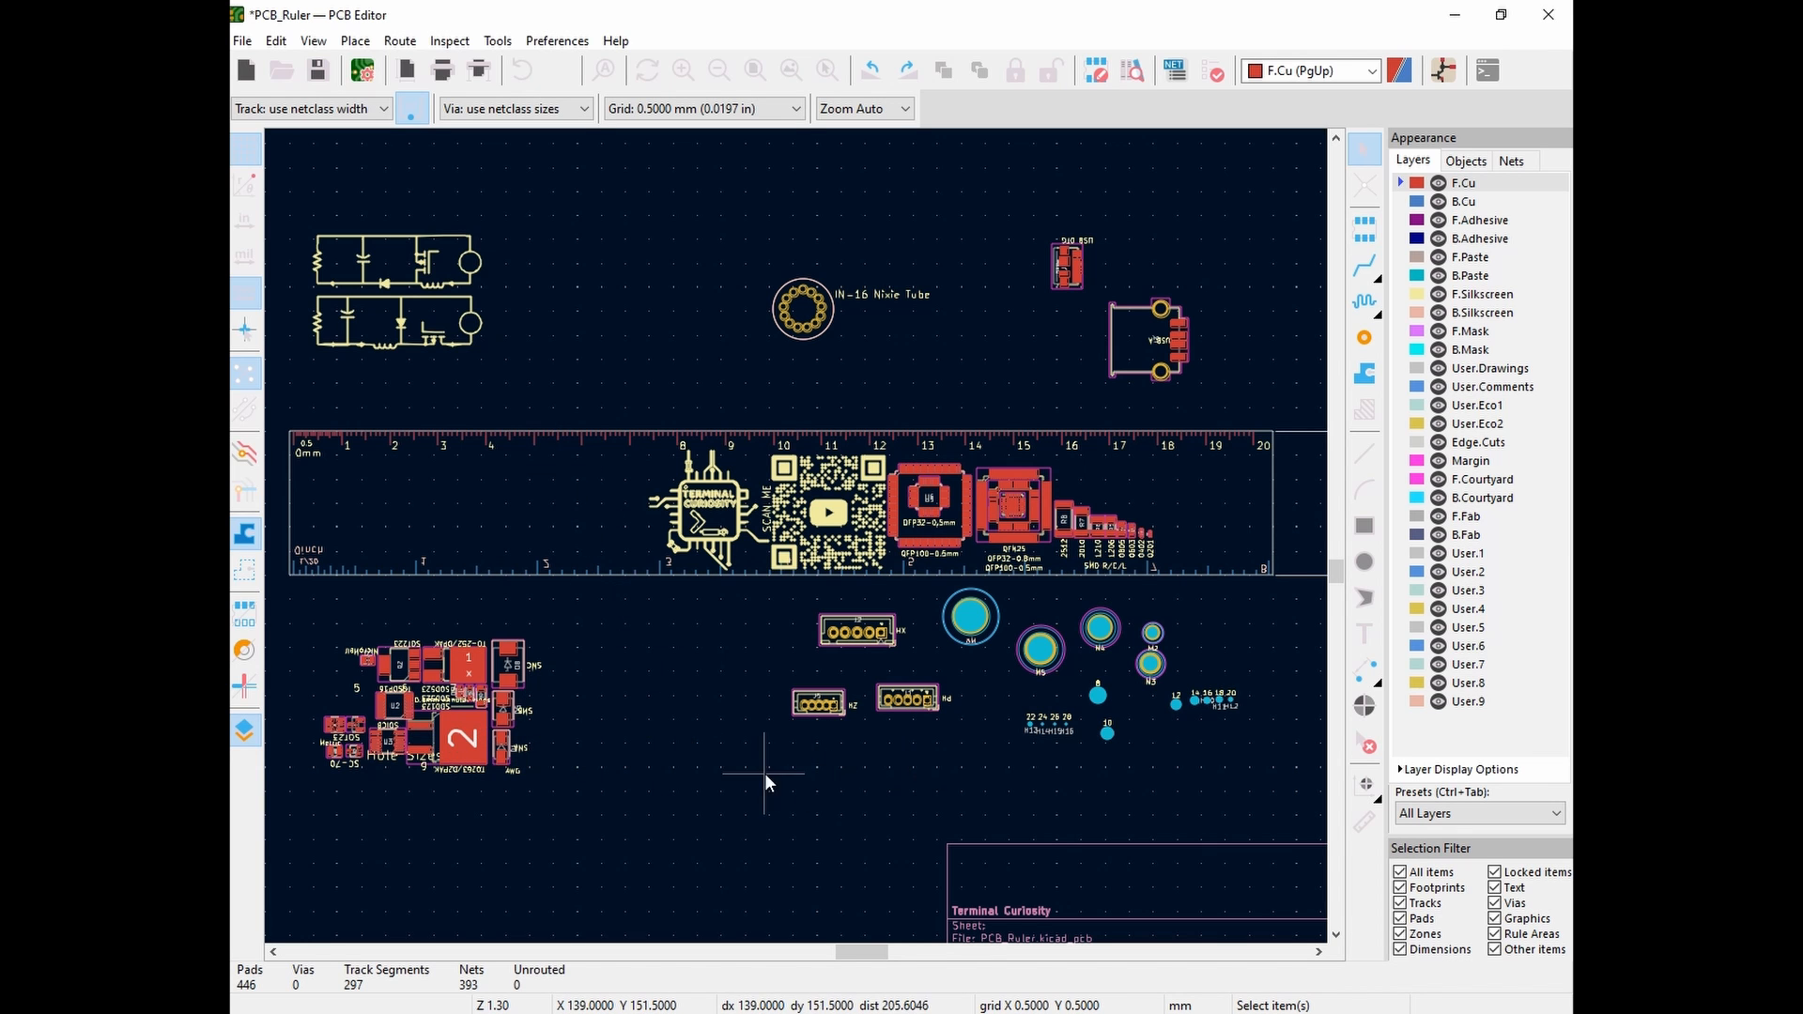
Move the TO263/D2PAK footprint out of the component cluster into free space and flip it to the back side
middle_click_drag(790, 766, 892, 770)
middle_click_drag(1055, 805, 933, 779)
scroll(934, 780, "up", 1)
middle_click_drag(306, 445, 941, 678)
left_click_drag(631, 674, 929, 576)
key("f")
left_click(1072, 668)
Move the flipped TO263/D2PAK footprint onto the board between the 4 cm and 8 cm marks
middle_click_drag(1072, 669, 979, 695)
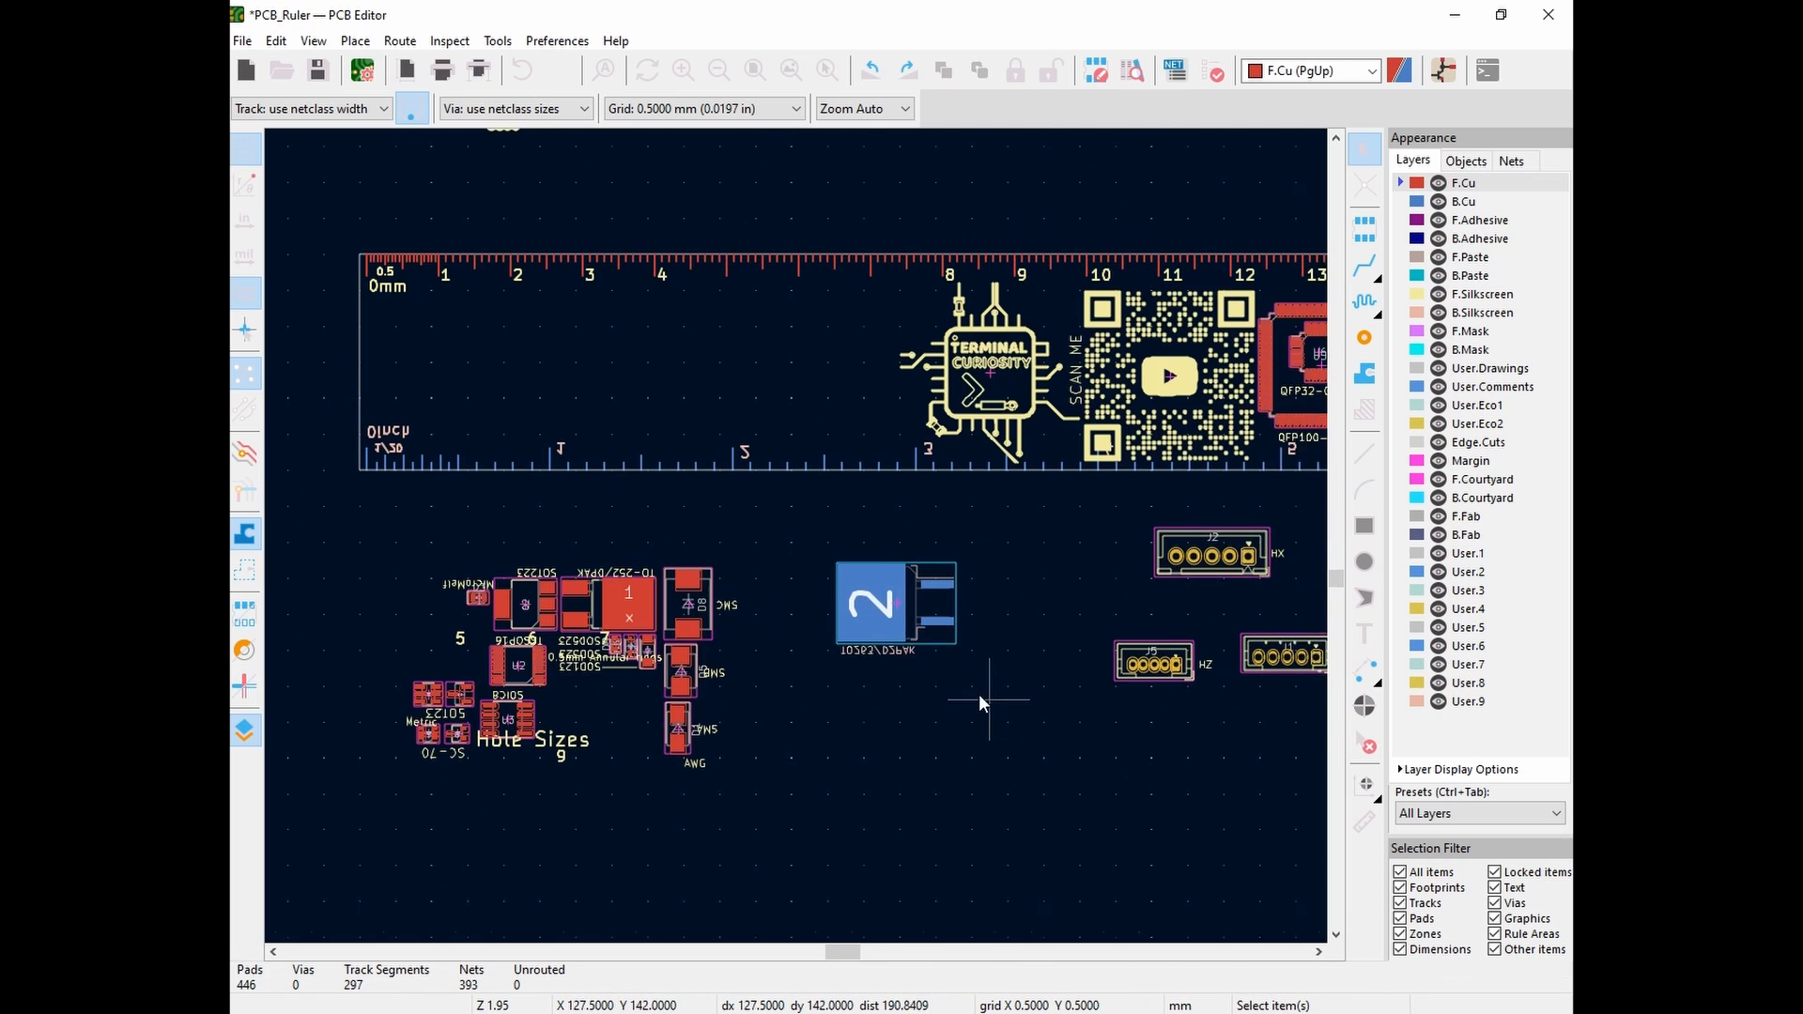
middle_click_drag(1003, 787, 986, 768)
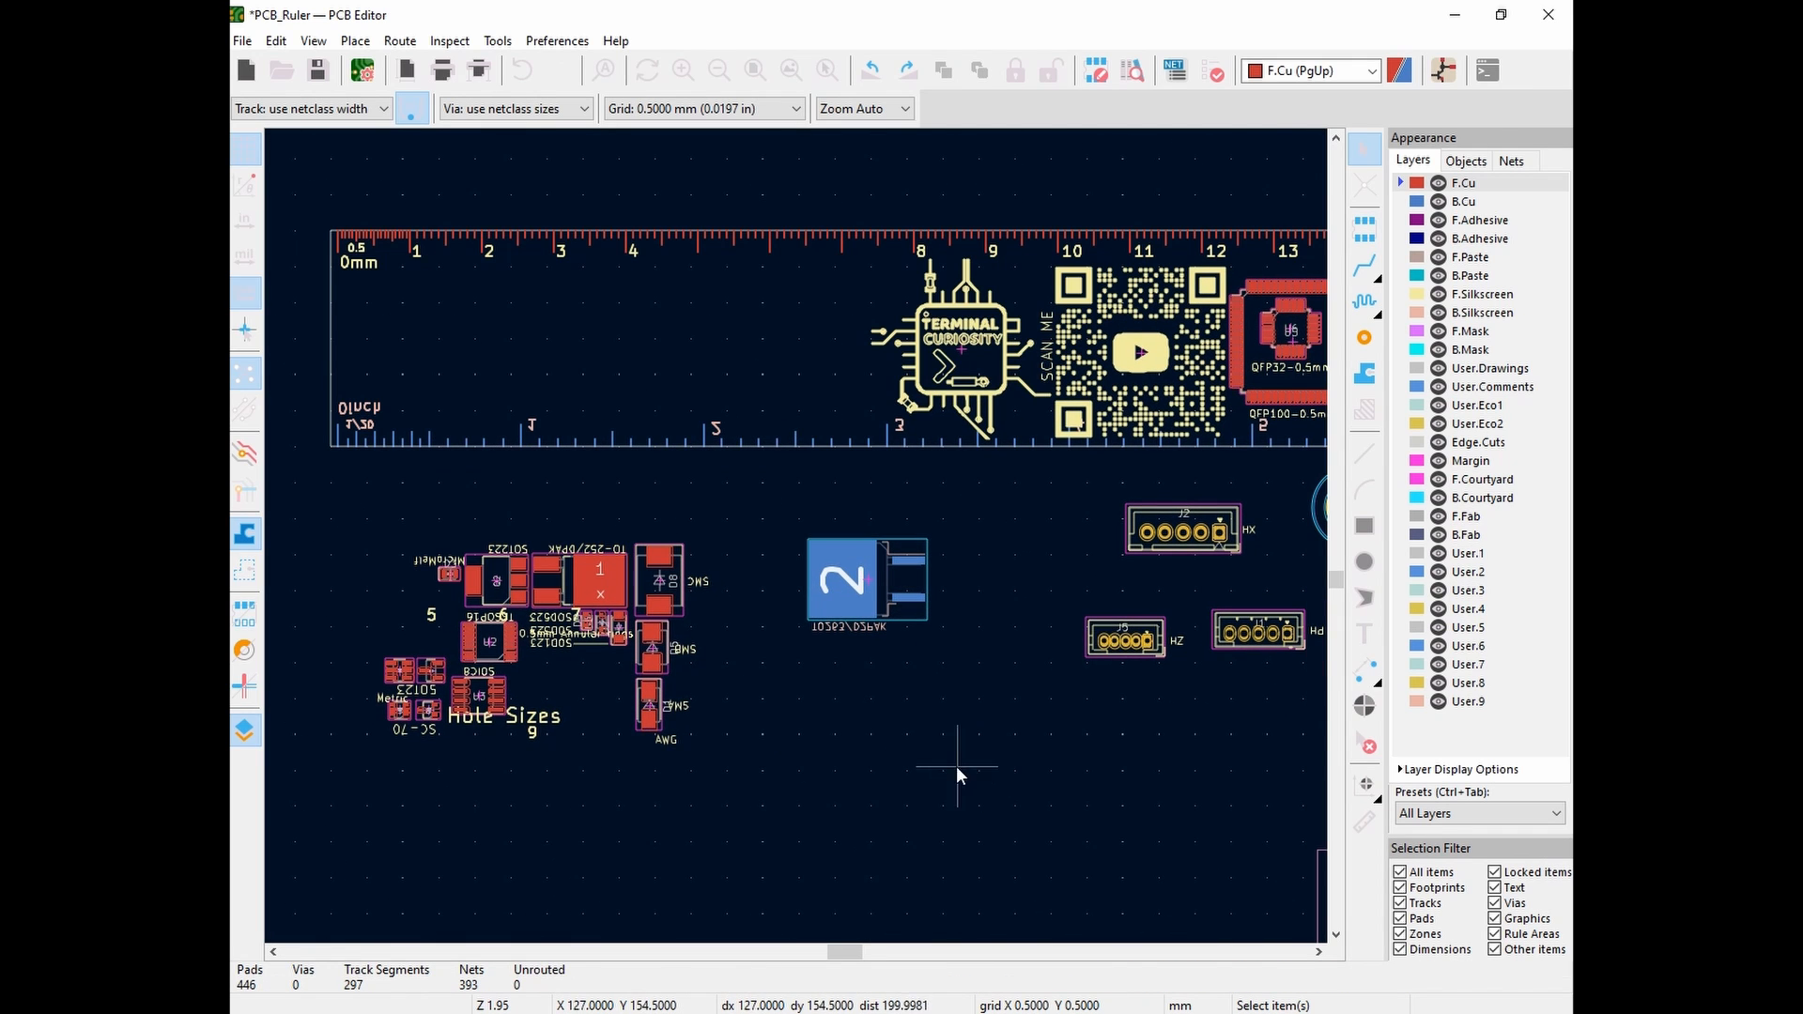
left_click_drag(910, 571, 790, 319)
key("Escape")
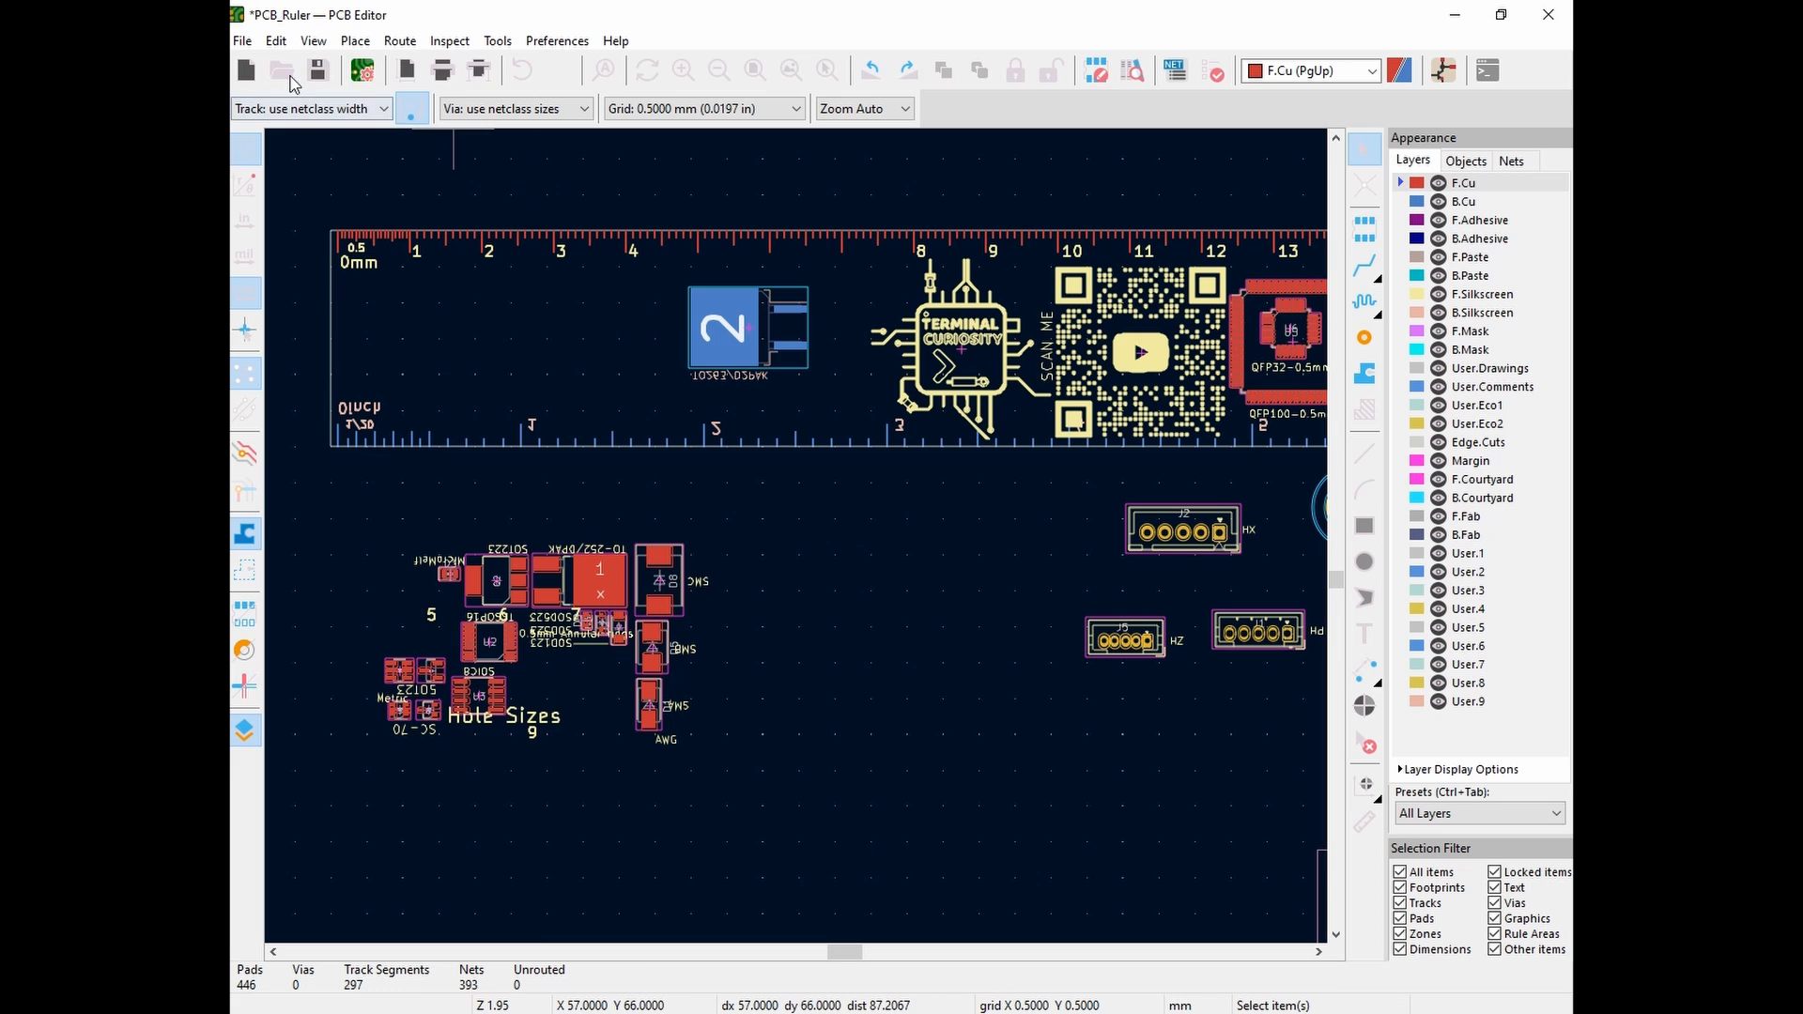
Open the board in the 3D viewer and turn it over to inspect the TO263/D2PAK footprint on the back
left_click(313, 41)
left_click(355, 127)
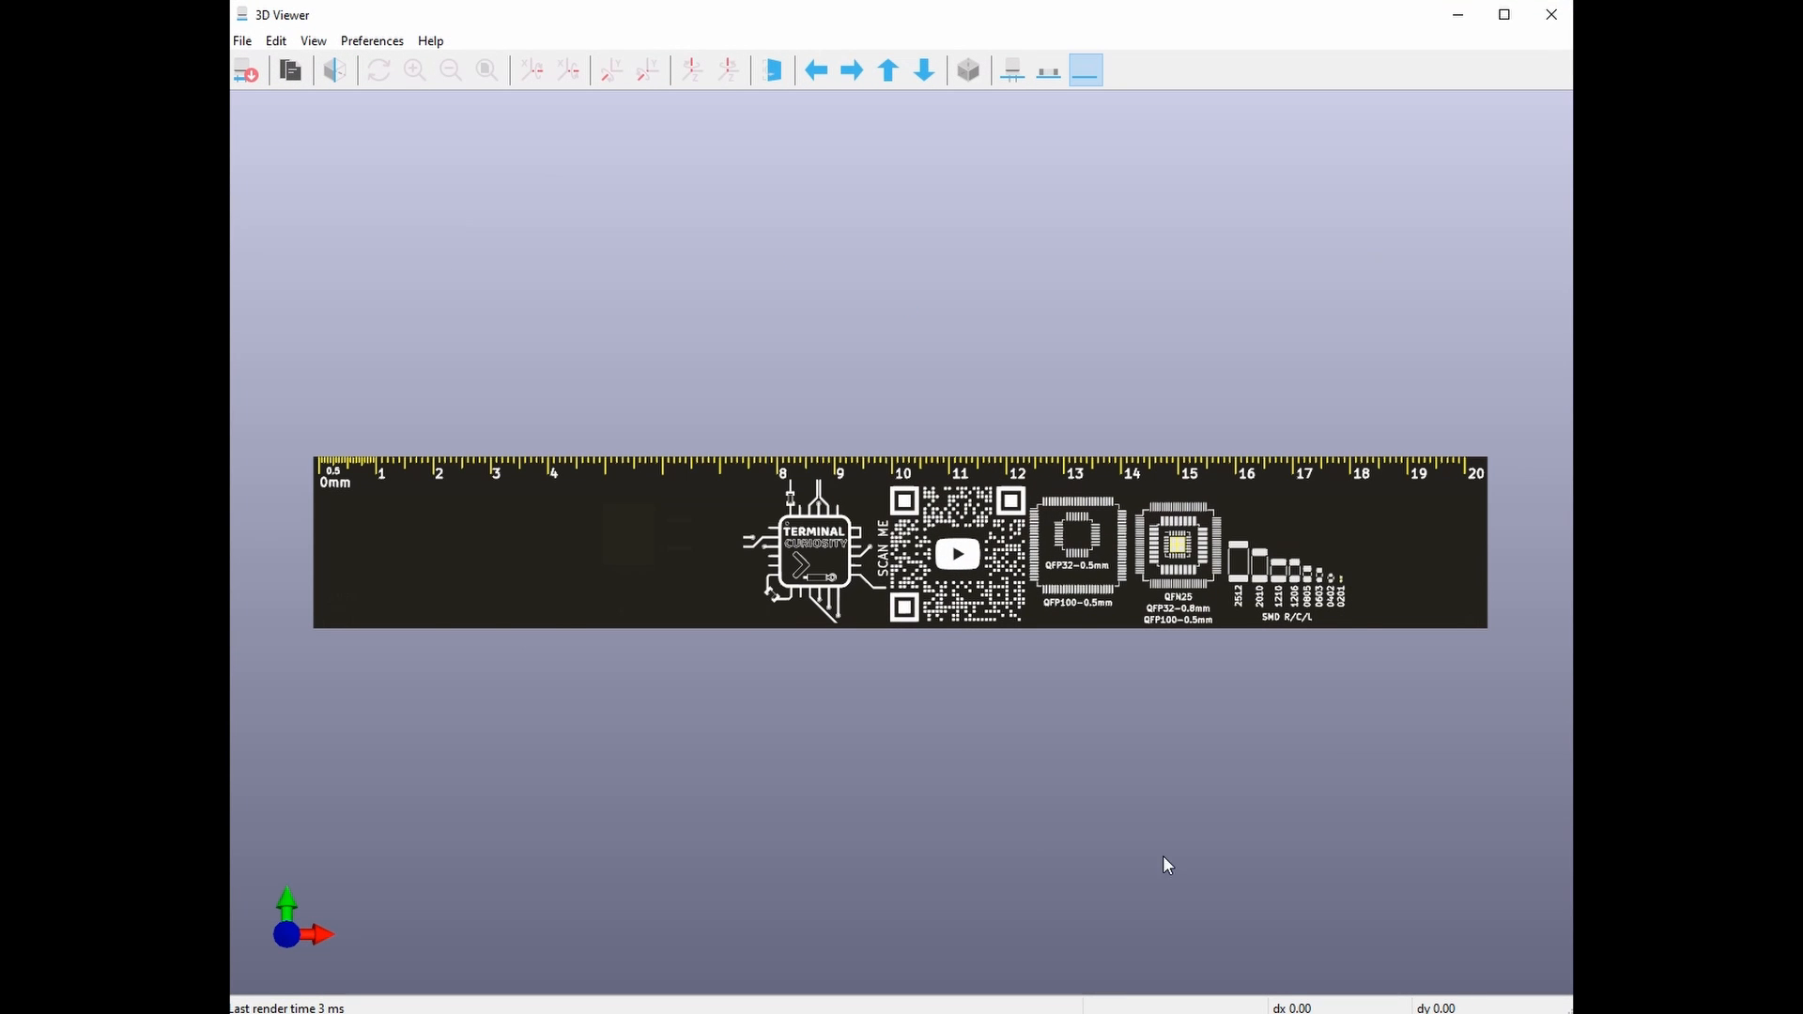
left_click(570, 72)
left_click(571, 73)
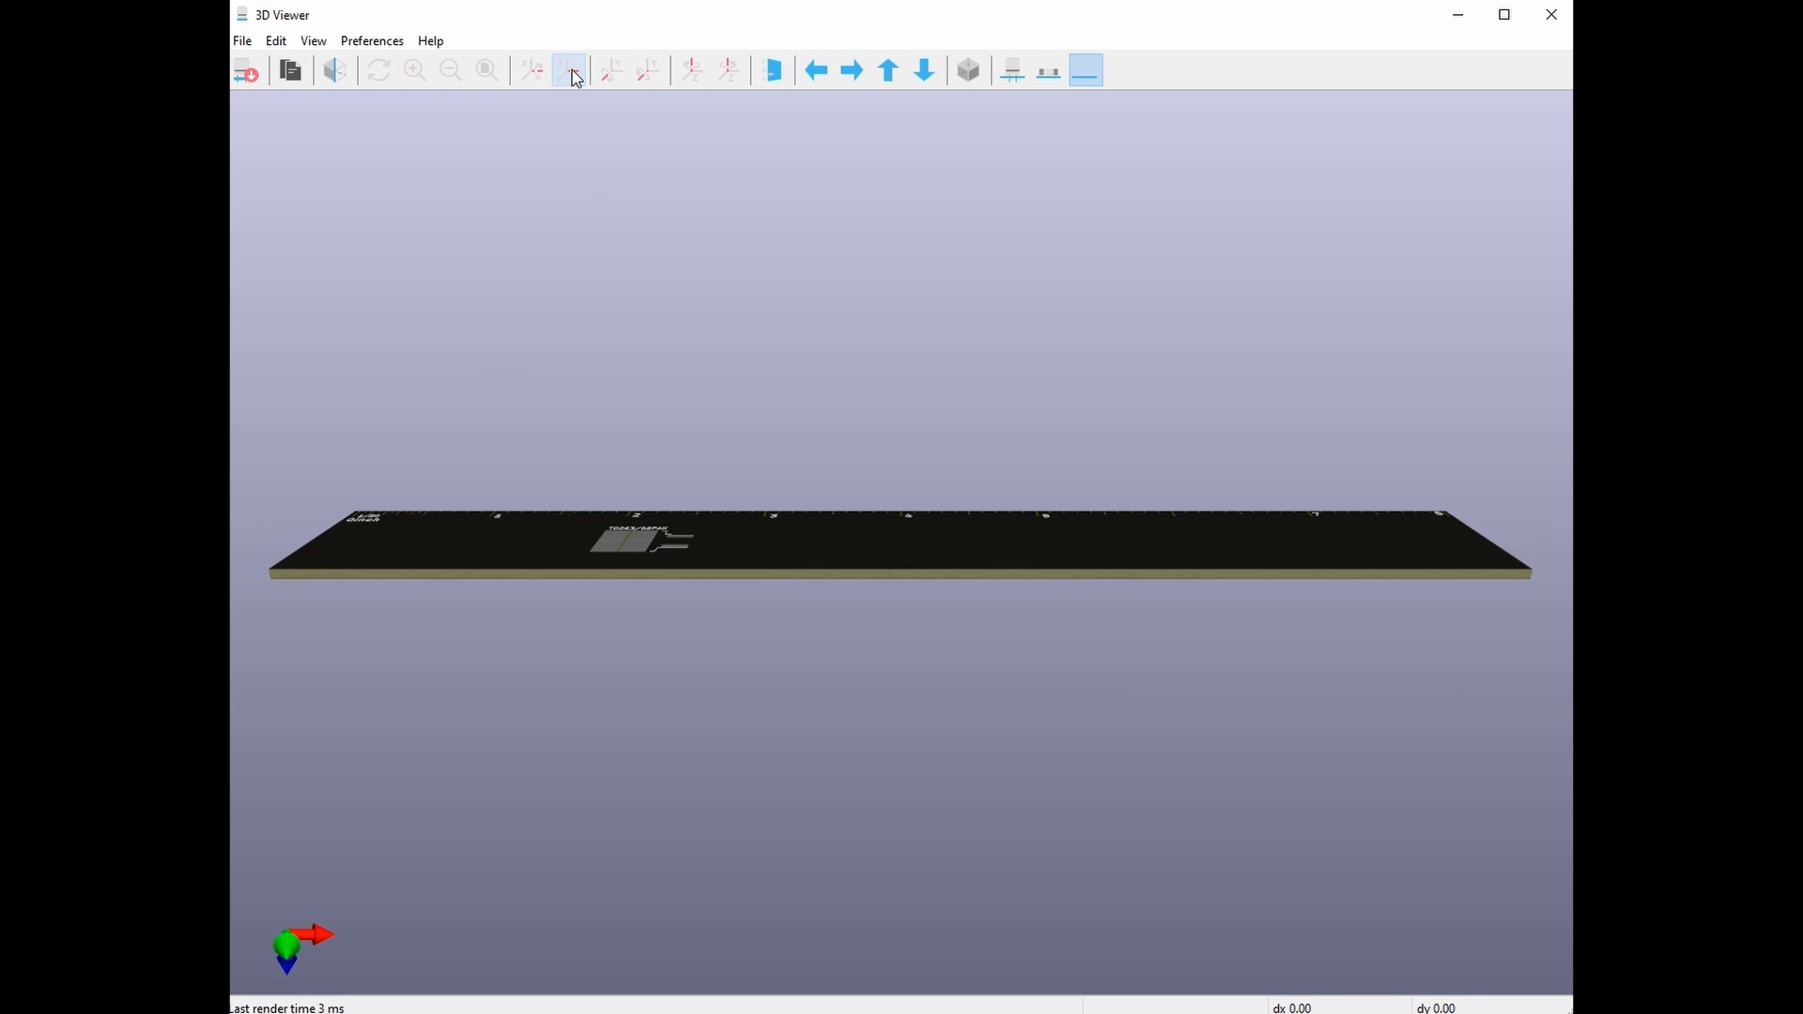
scroll(631, 488, "up", 1)
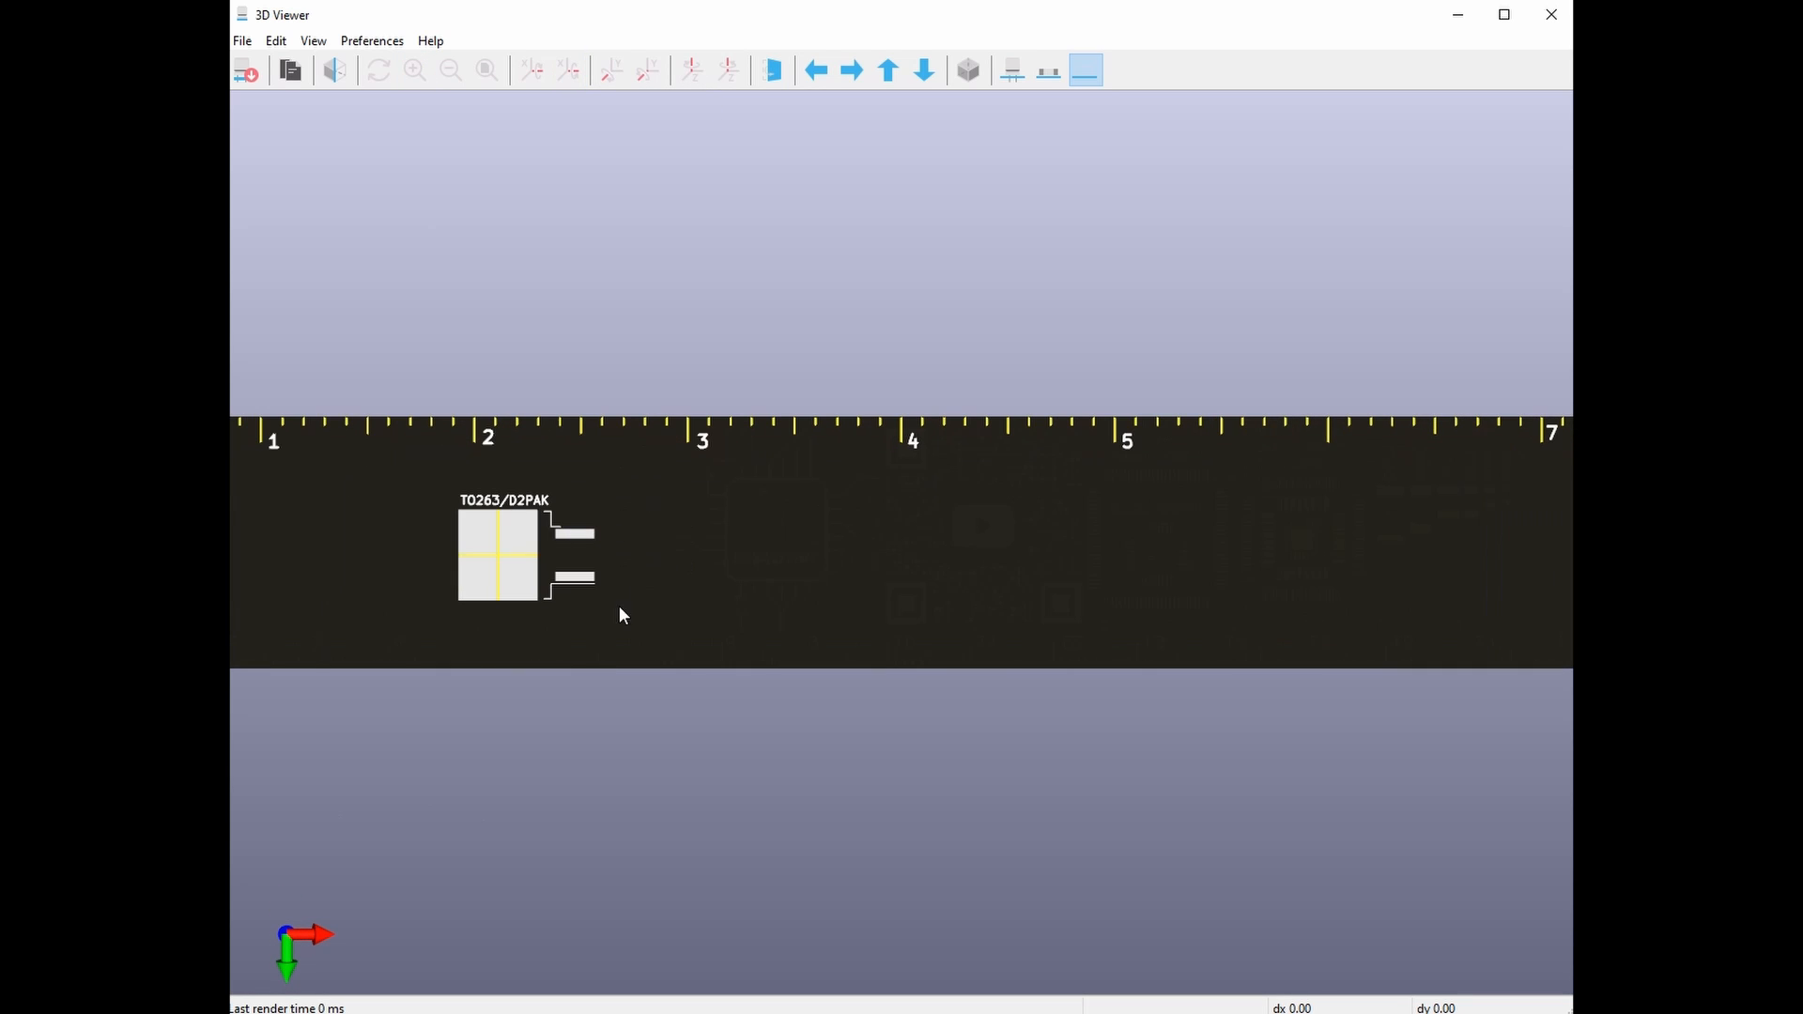
right_click(916, 672)
left_click_drag(608, 729, 757, 426)
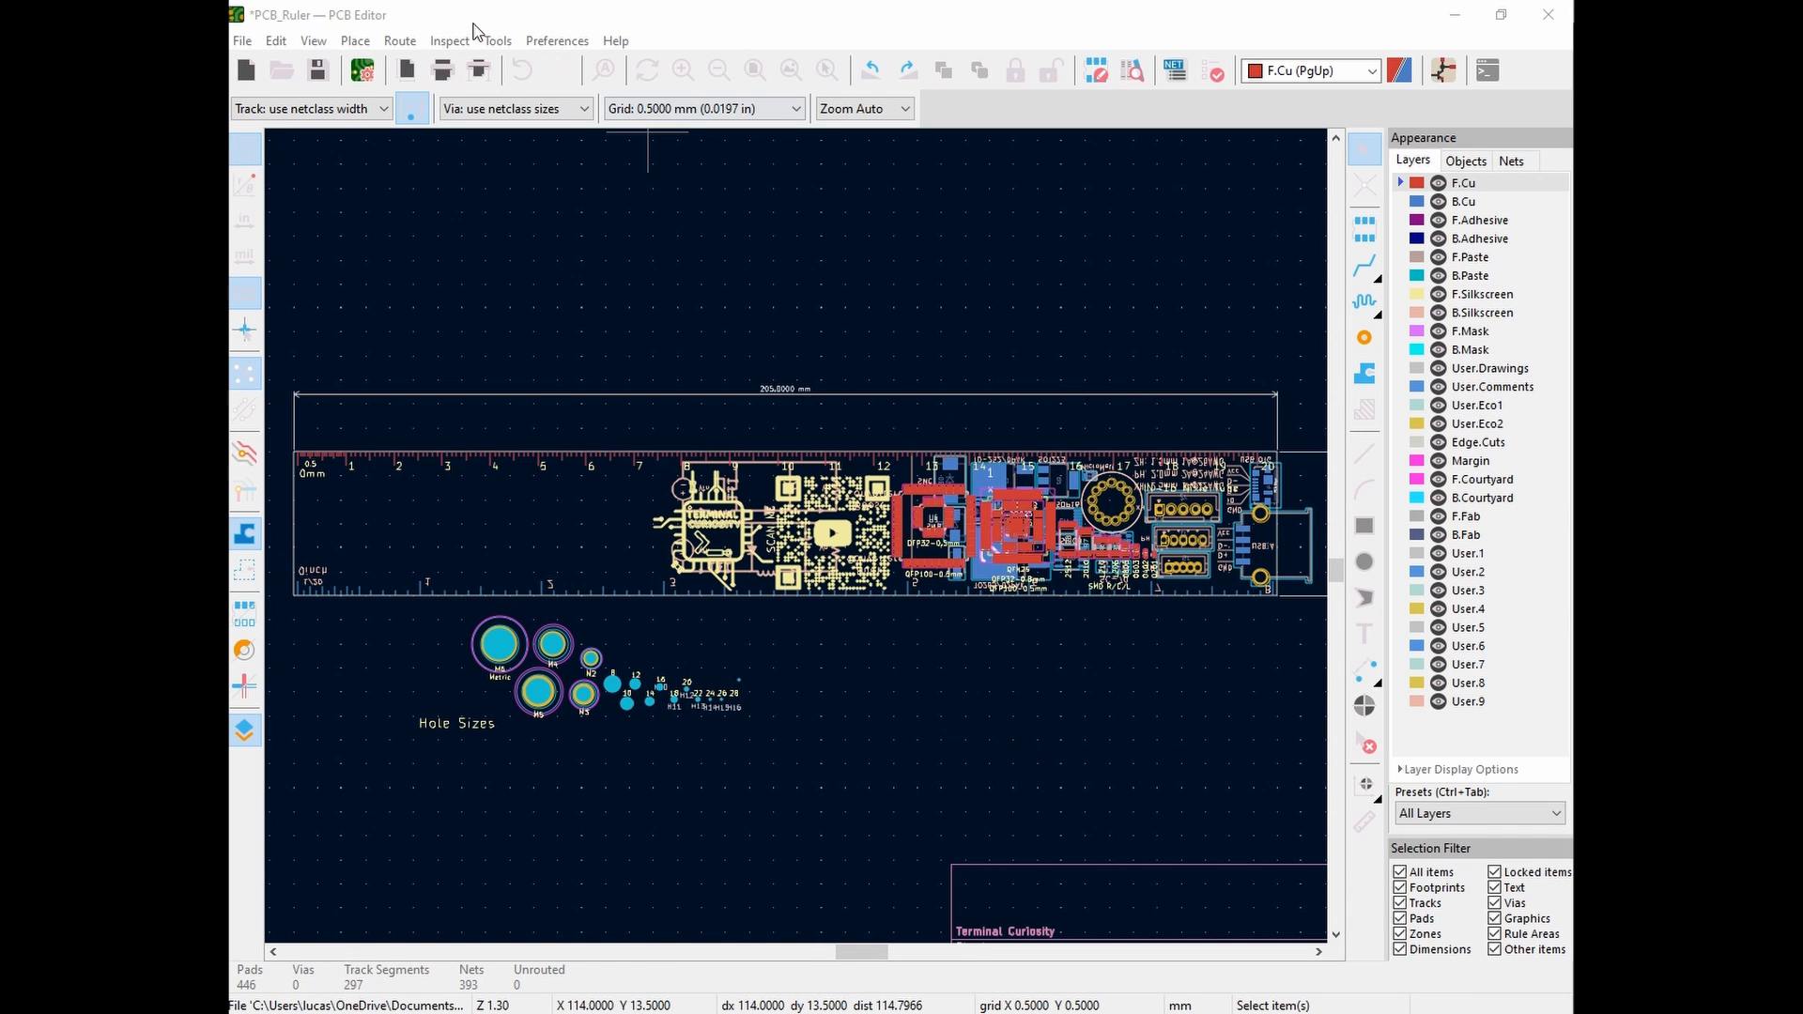
Check the arranged footprints and converter schematics in the 3D viewer by turning the ruler from front to back
left_click(313, 41)
left_click(352, 125)
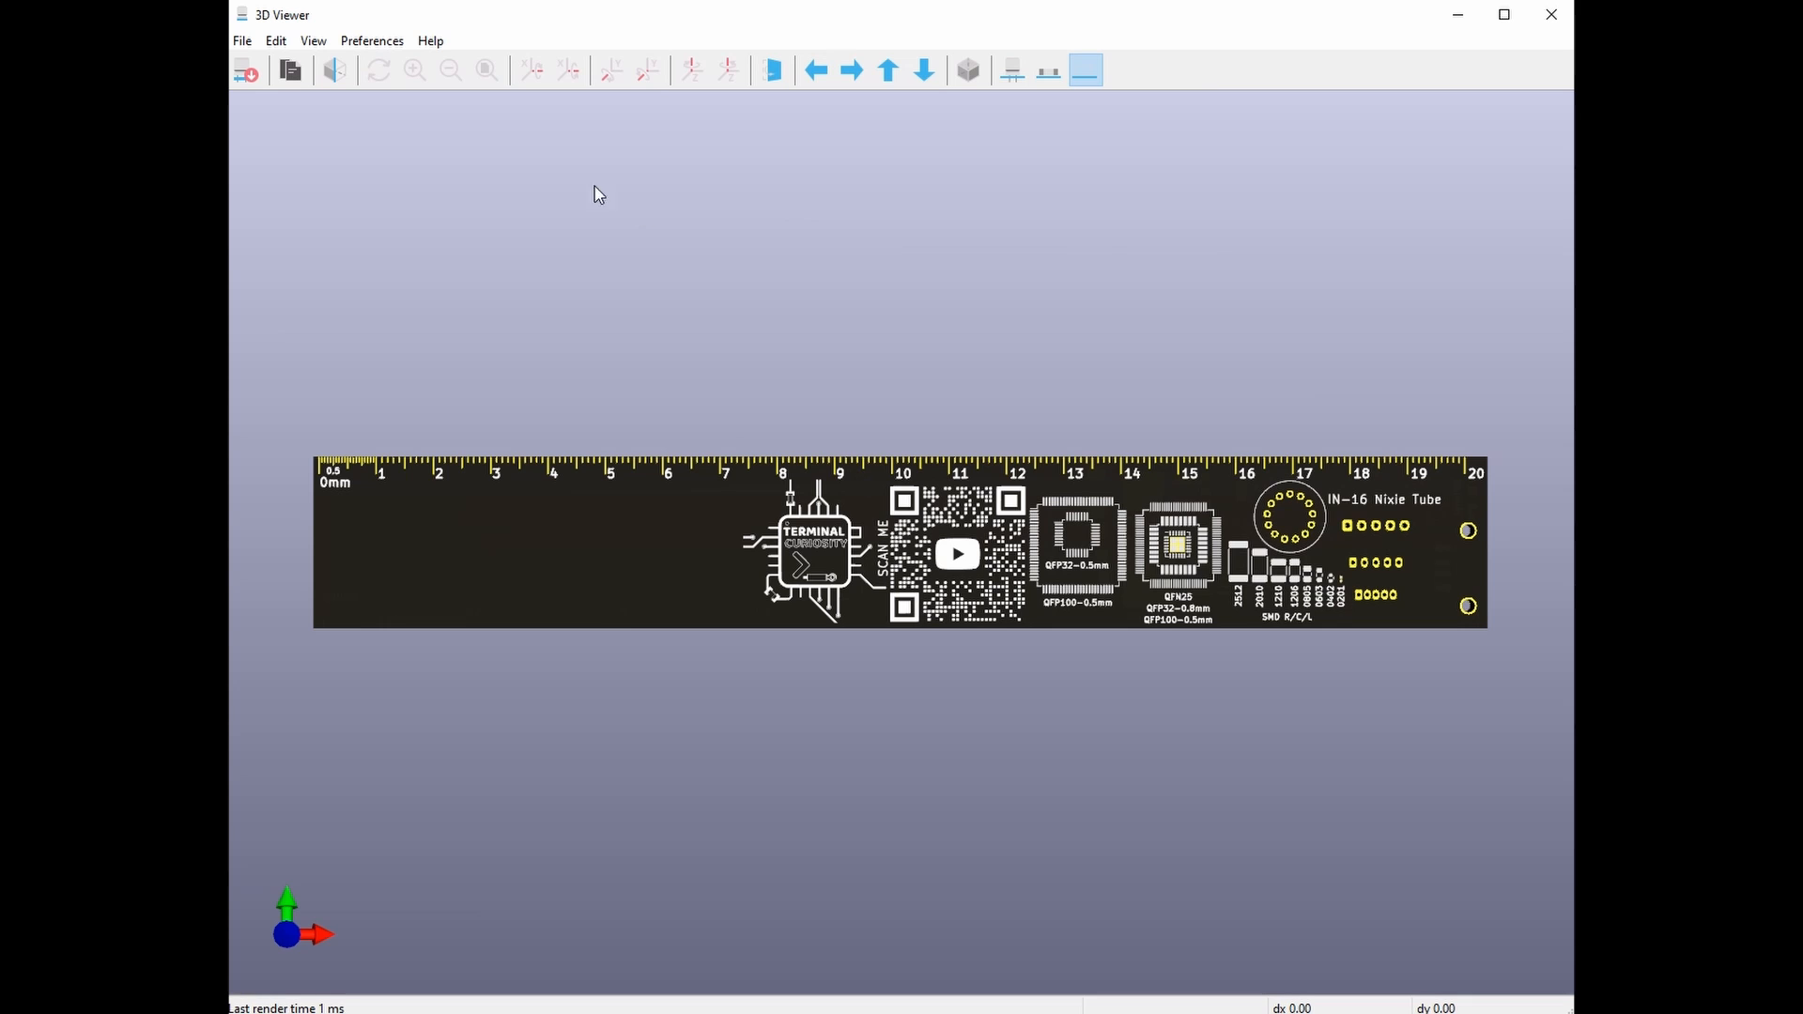
left_click(569, 72)
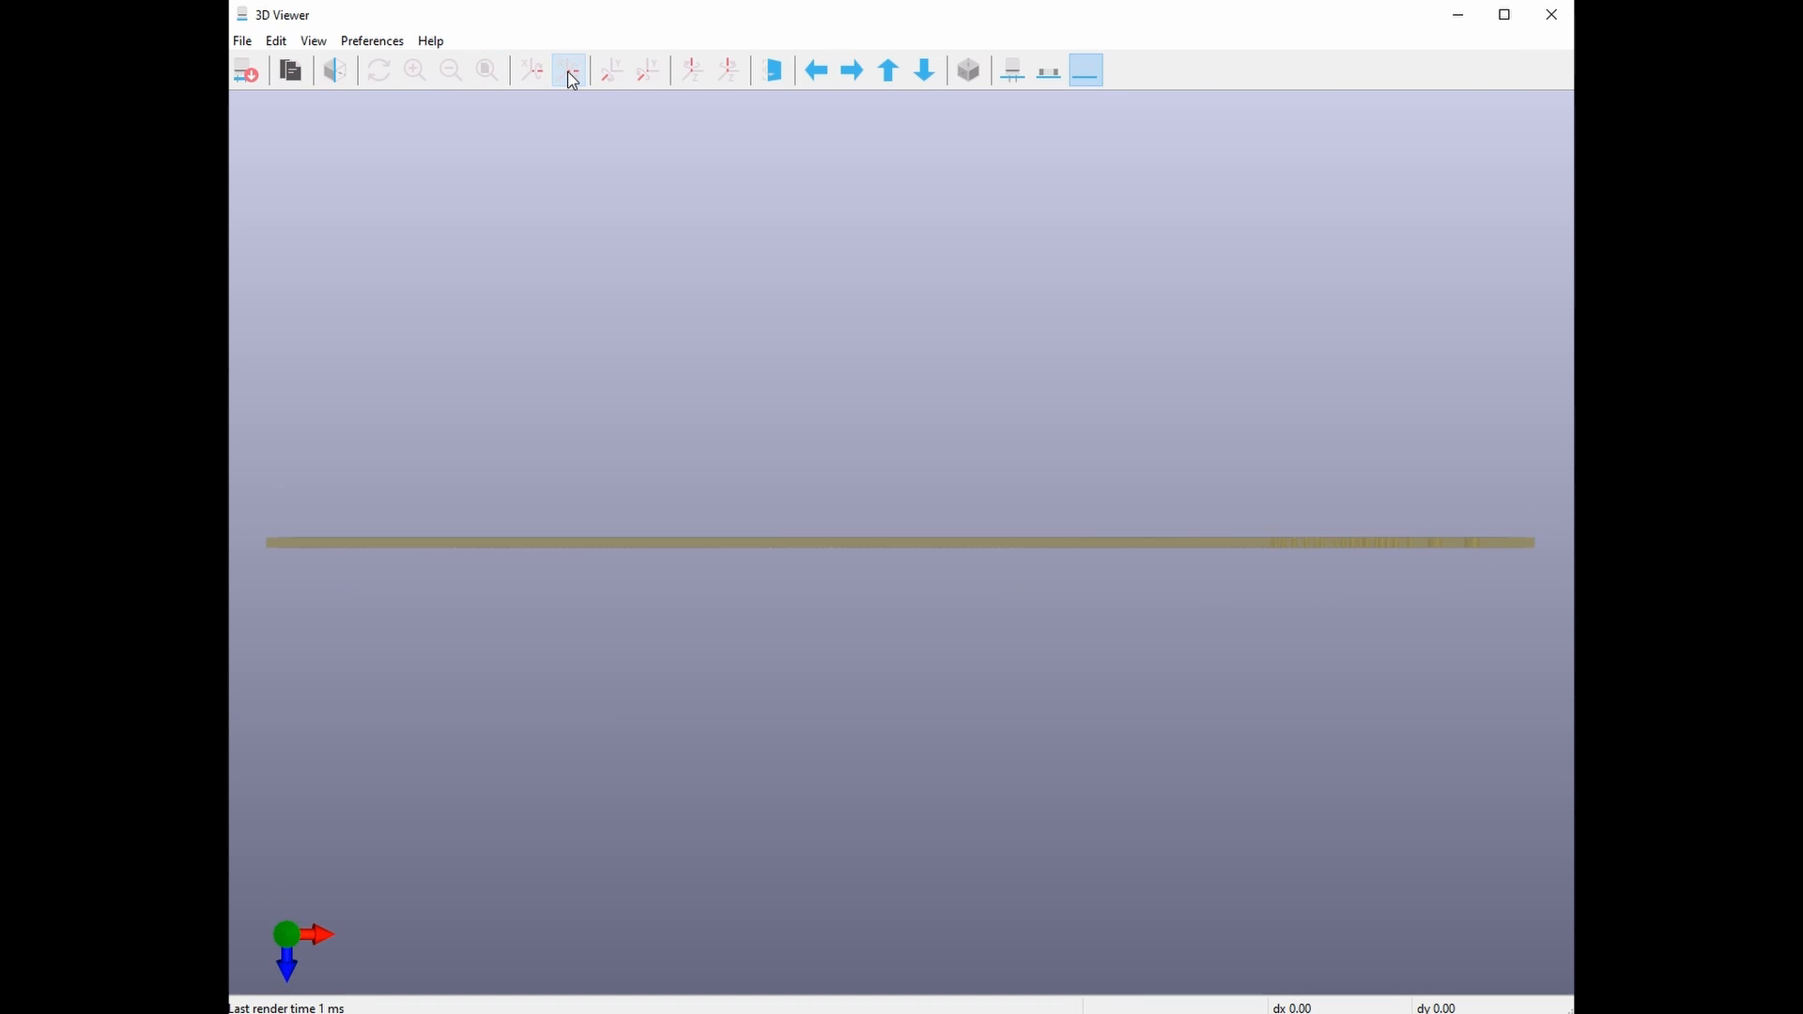
left_click(569, 73)
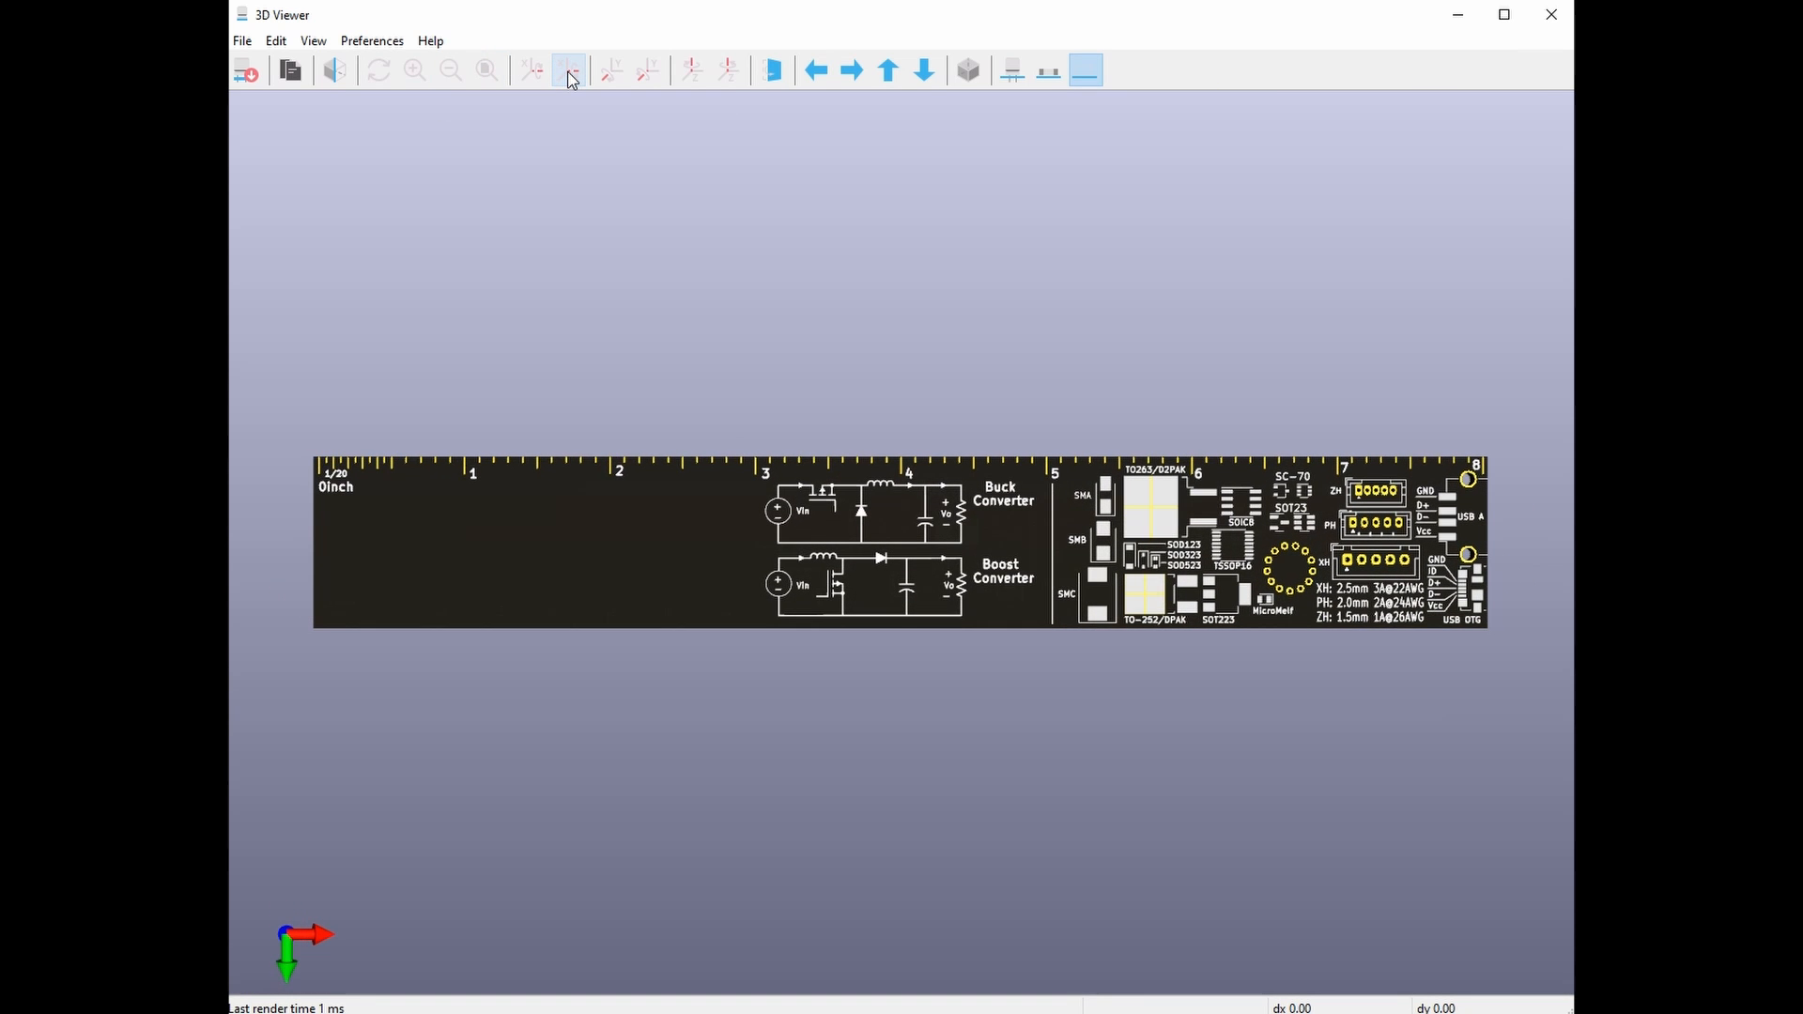
left_click(570, 73)
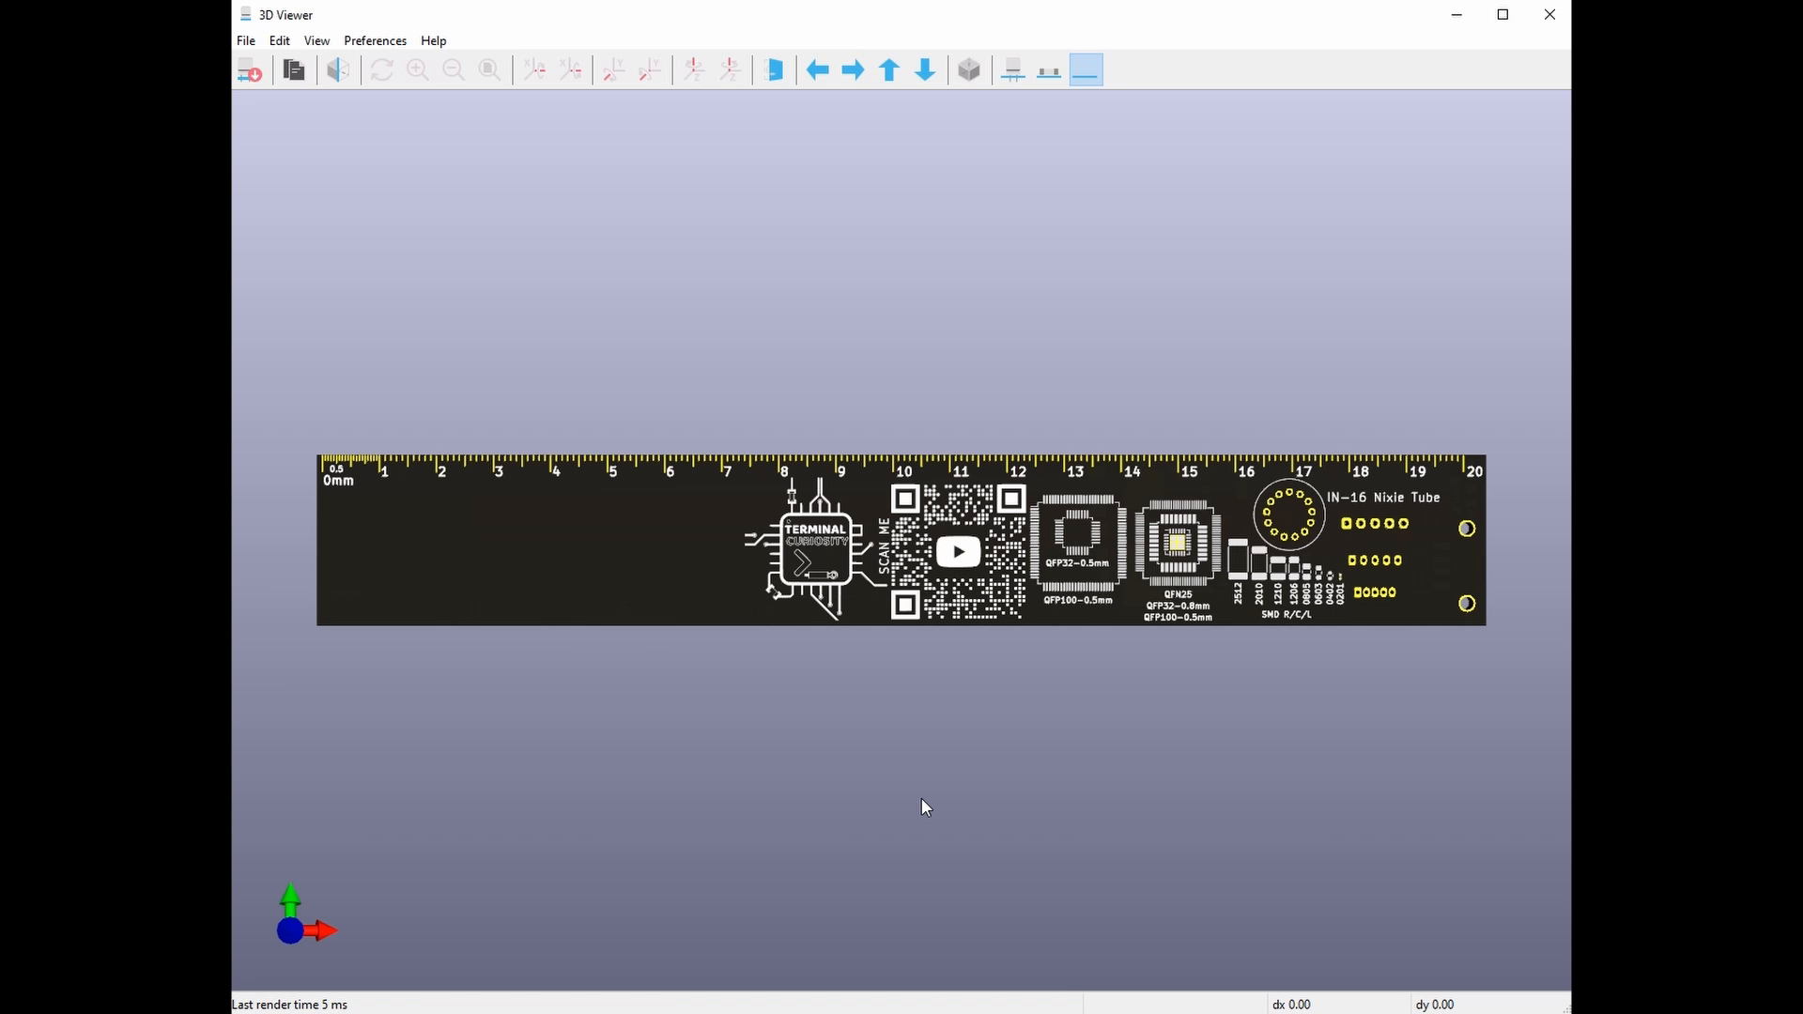
key("f")
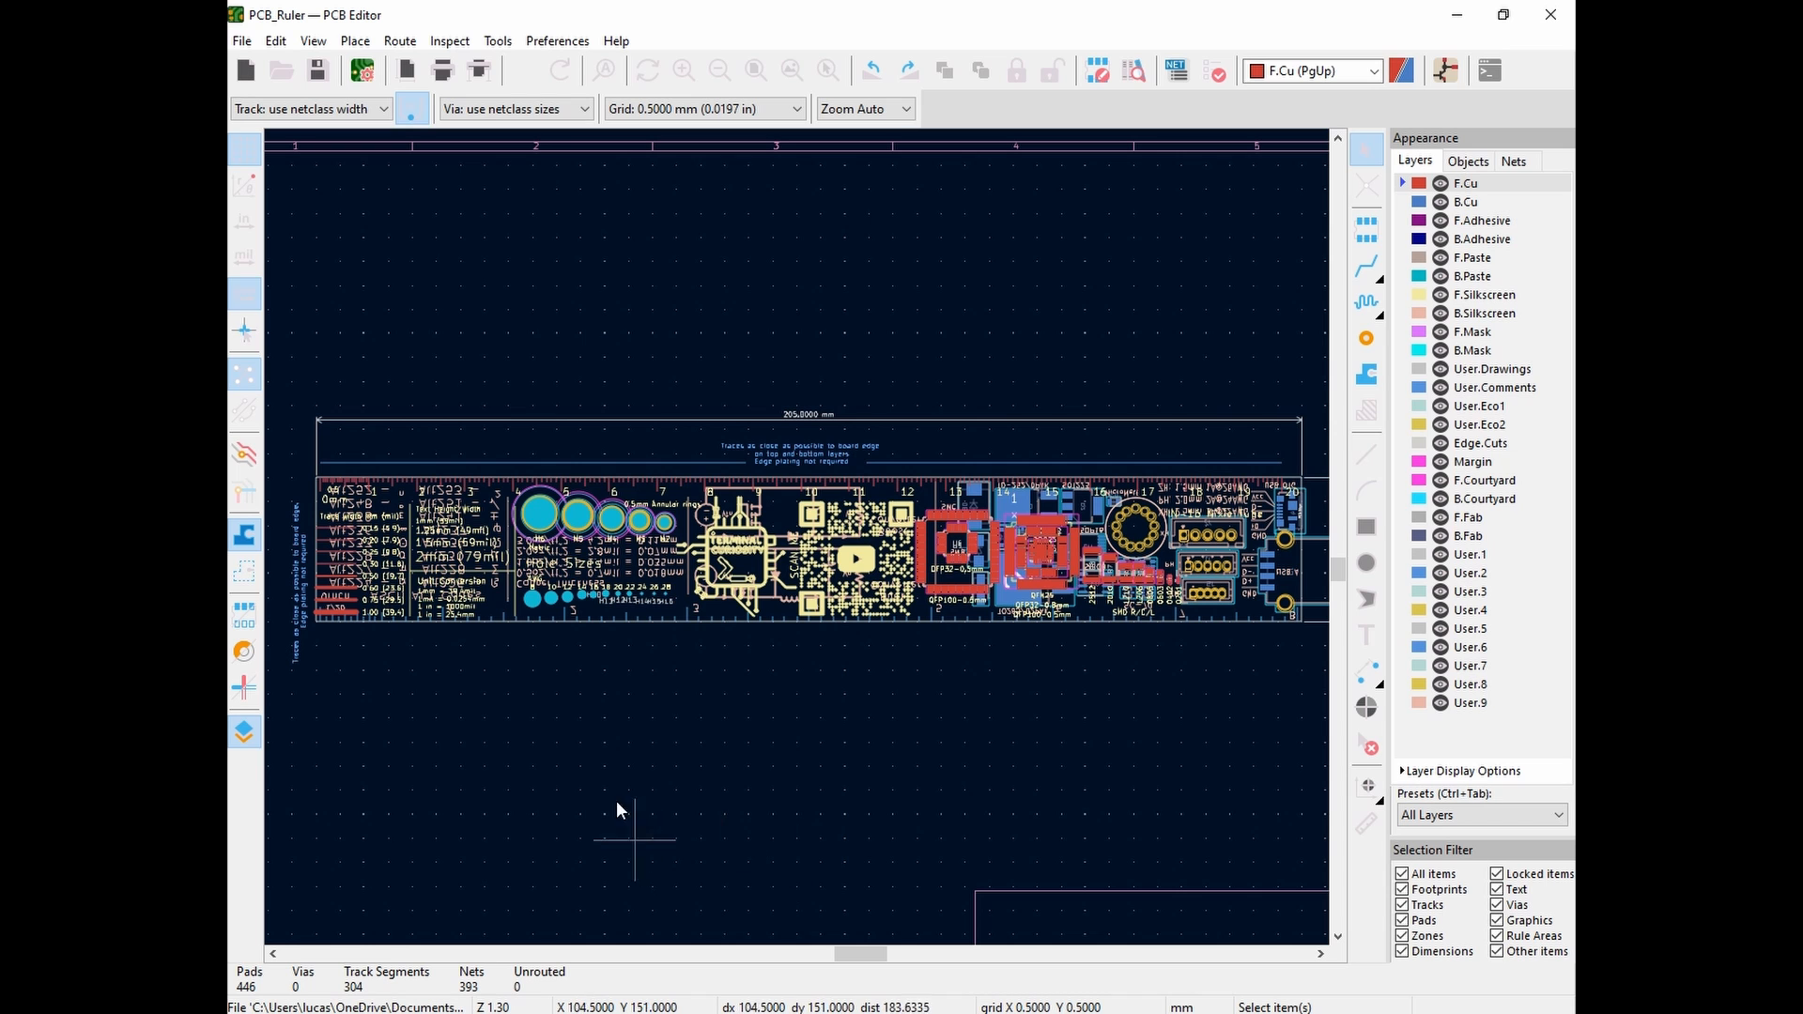
Examine the trace width, text height, unit conversion and hole size references on the ruler's front in the 3D viewer
left_click(313, 40)
left_click(366, 121)
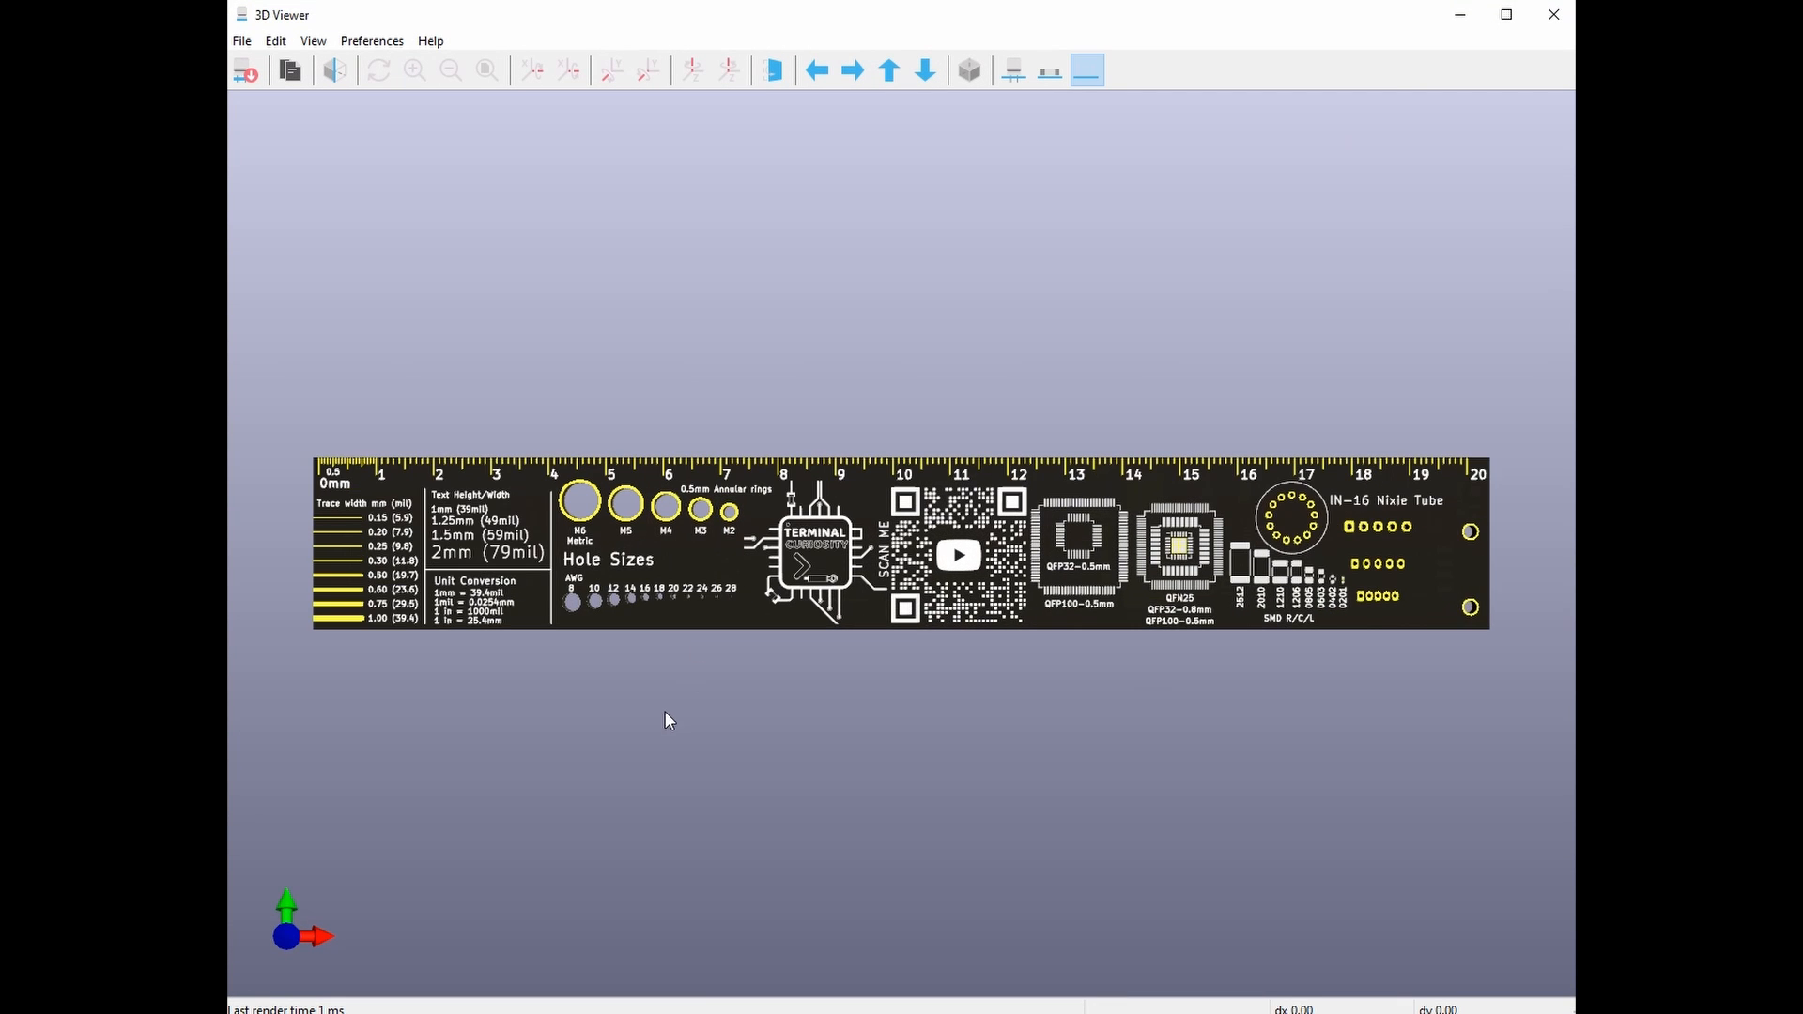
scroll(663, 716, "up", 2)
scroll(652, 735, "down", 1)
scroll(651, 737, "up", 1)
middle_click_drag(651, 736, 933, 733)
scroll(929, 719, "down", 3)
scroll(892, 714, "up", 6)
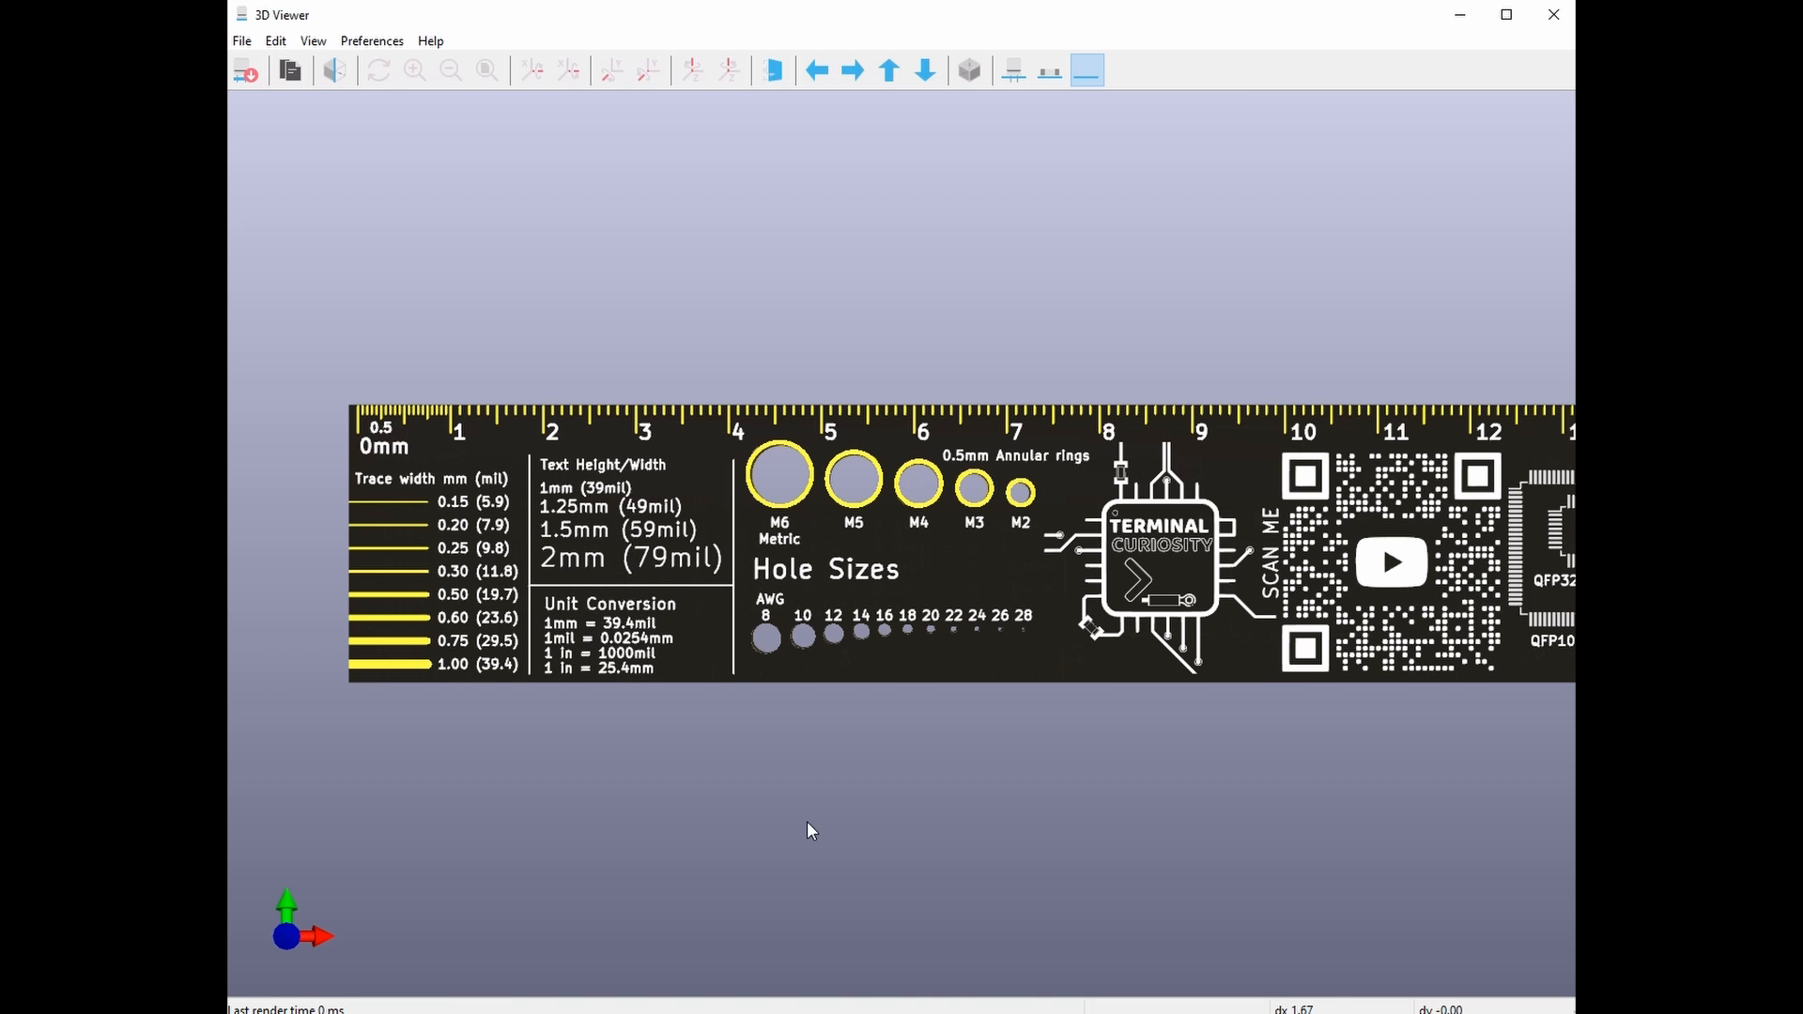
Turn the 3D ruler over and examine the ALT codes, copper thickness table, converter schematics and footprints on its back
triple_click(535, 73)
triple_click(536, 73)
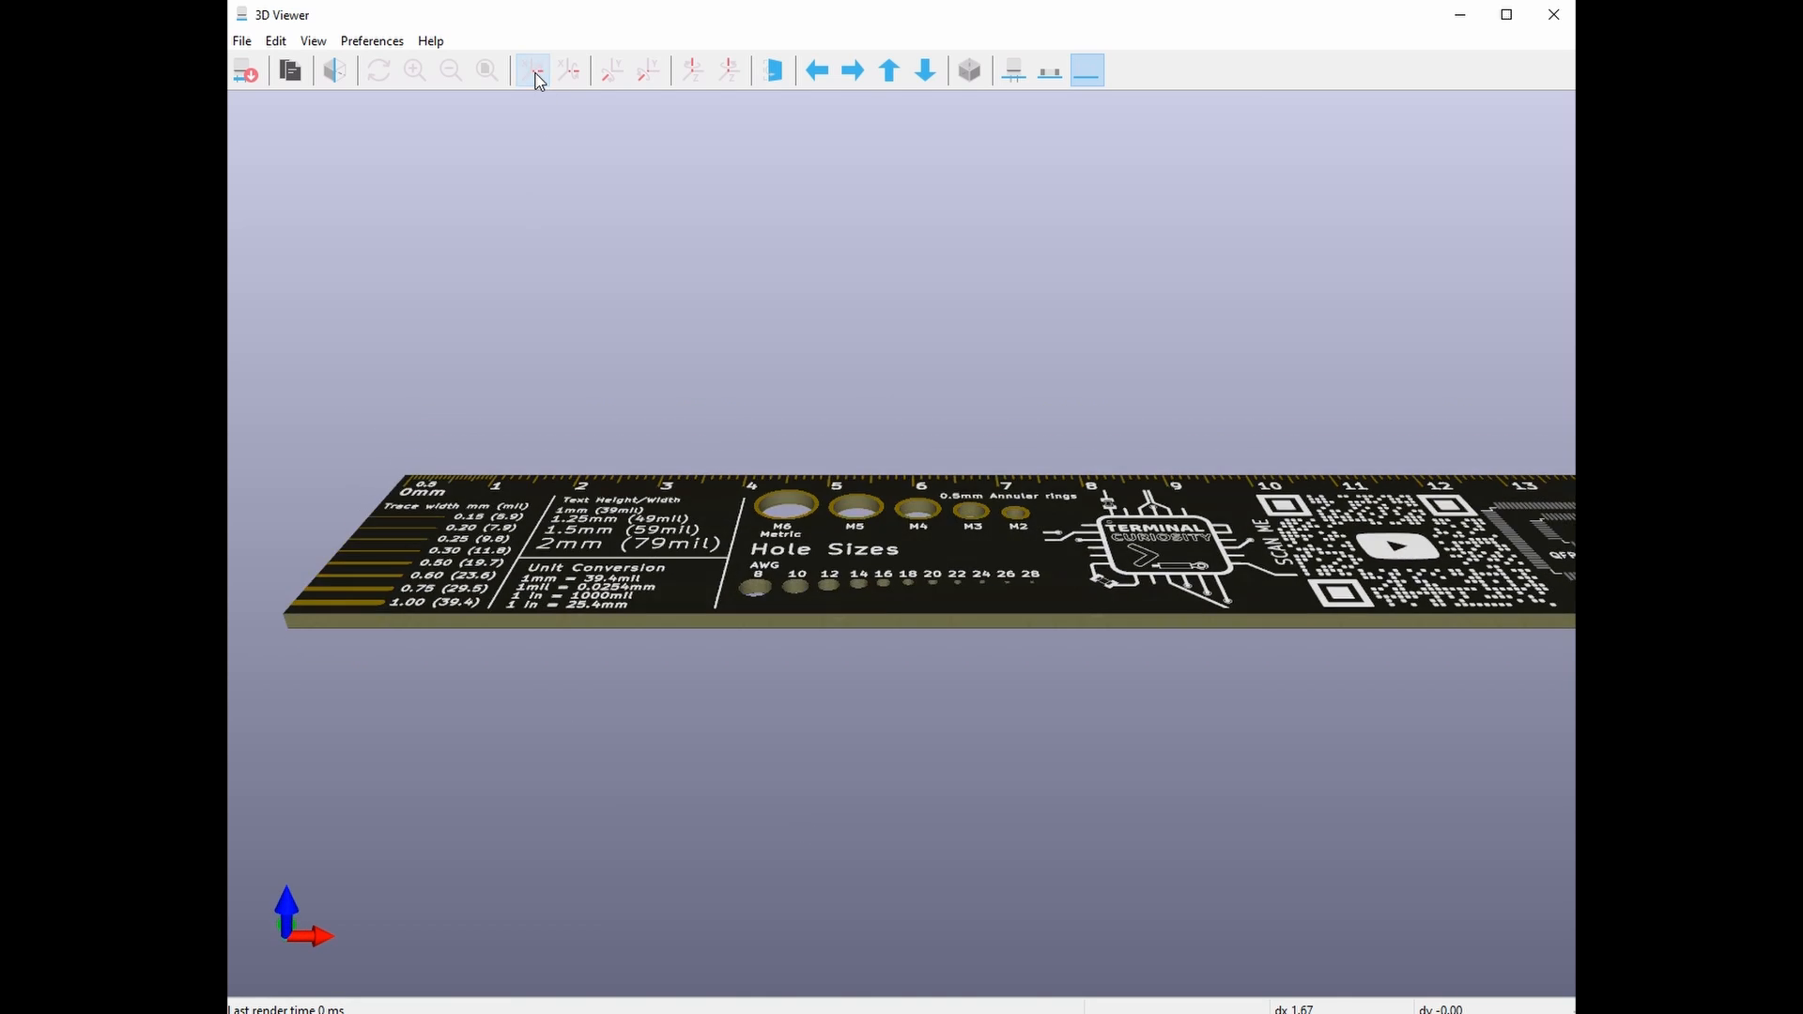
triple_click(535, 73)
triple_click(535, 73)
left_click(536, 73)
left_click(535, 73)
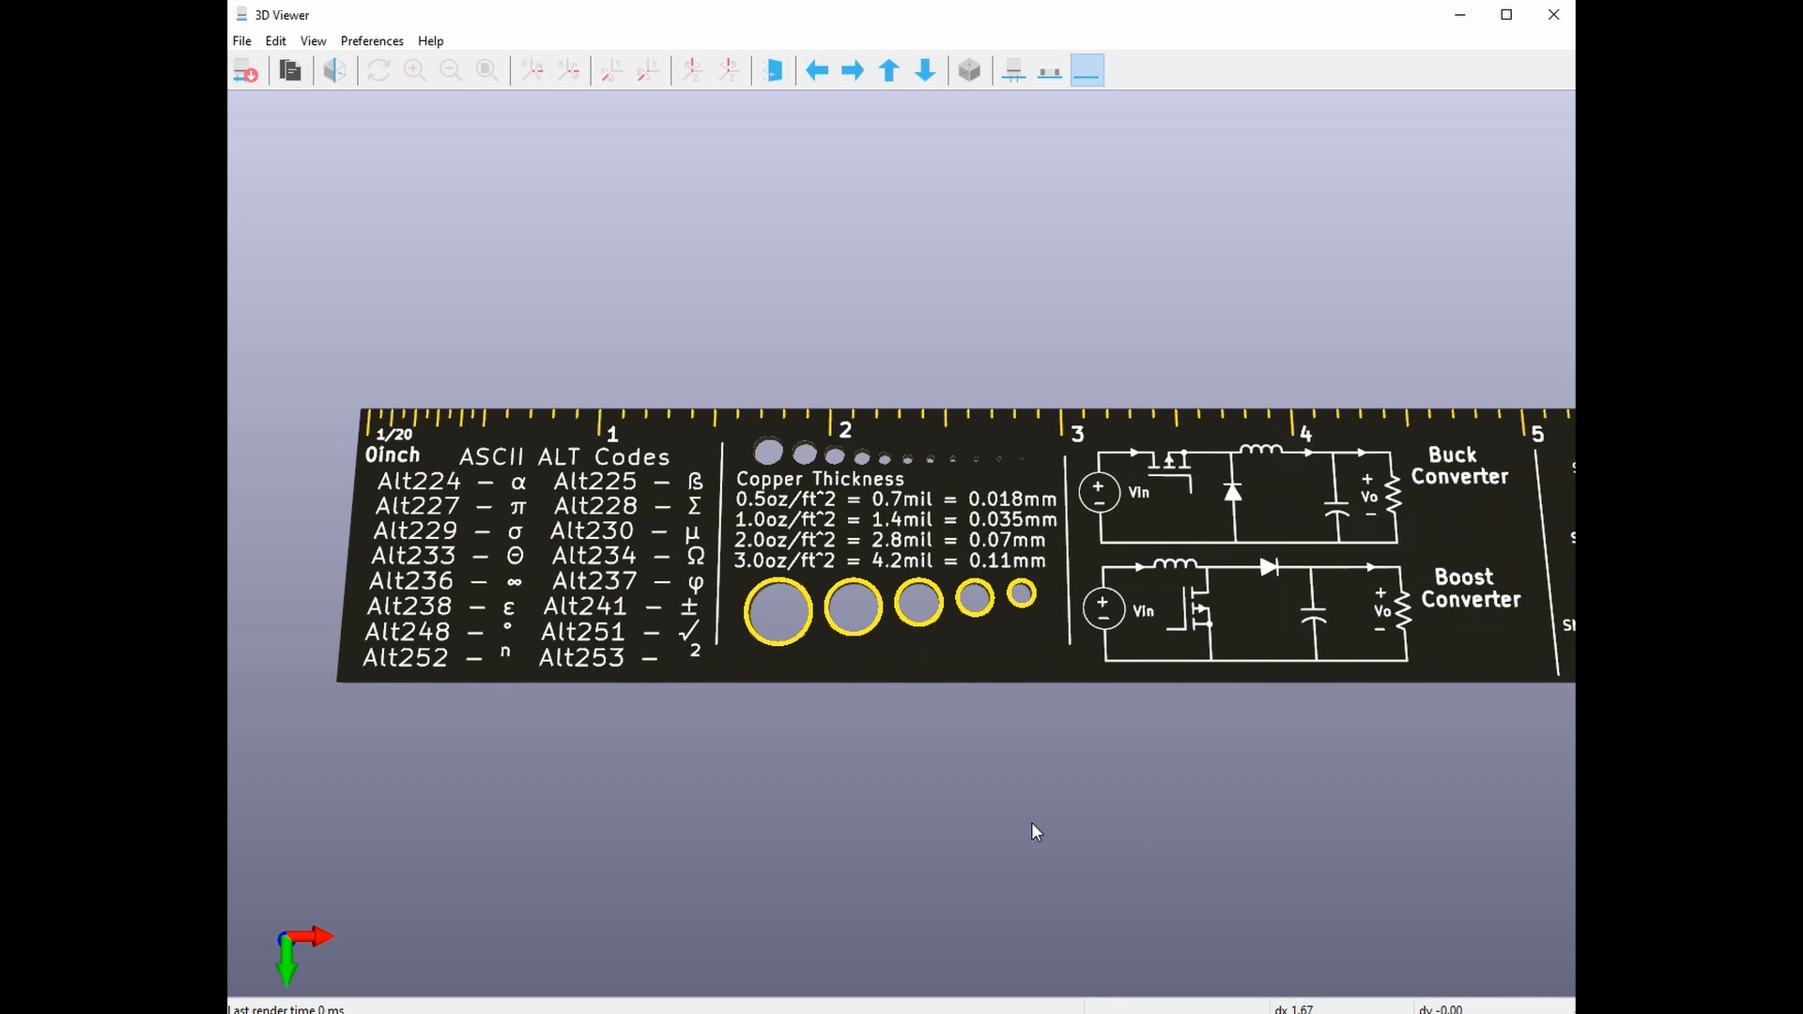
scroll(1207, 347, "down", 6)
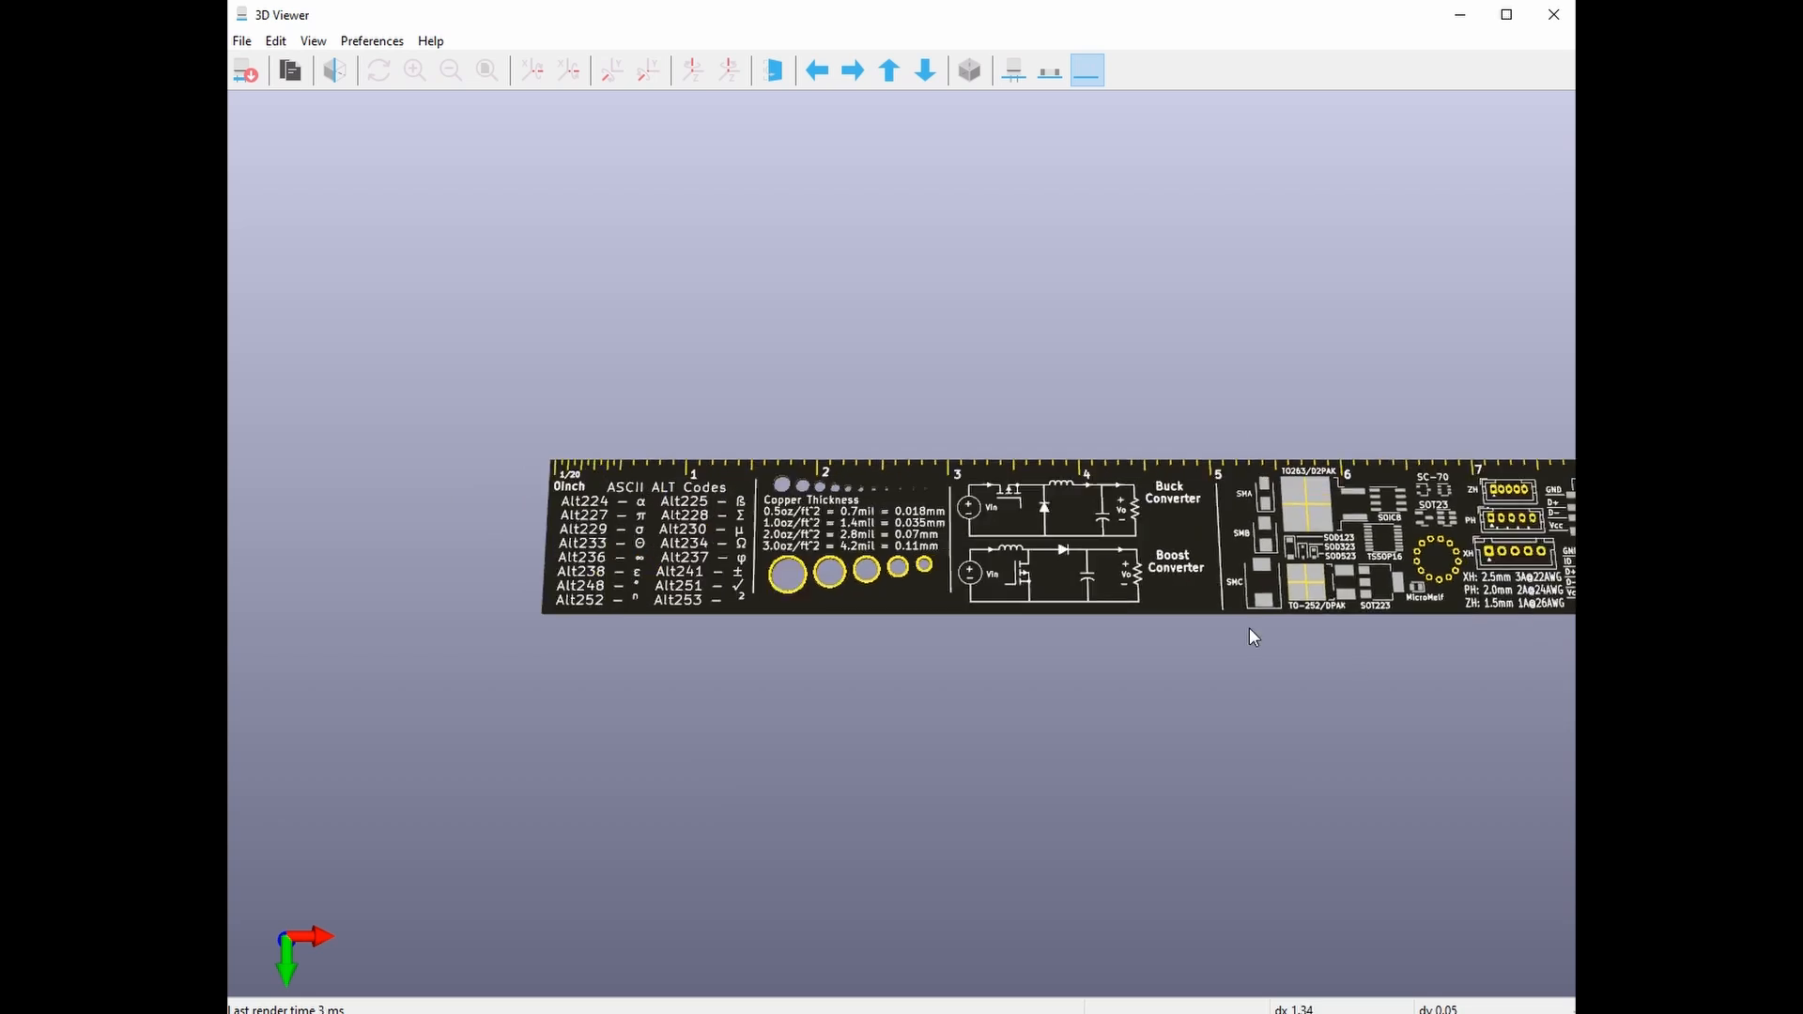
scroll(1049, 620, "up", 3)
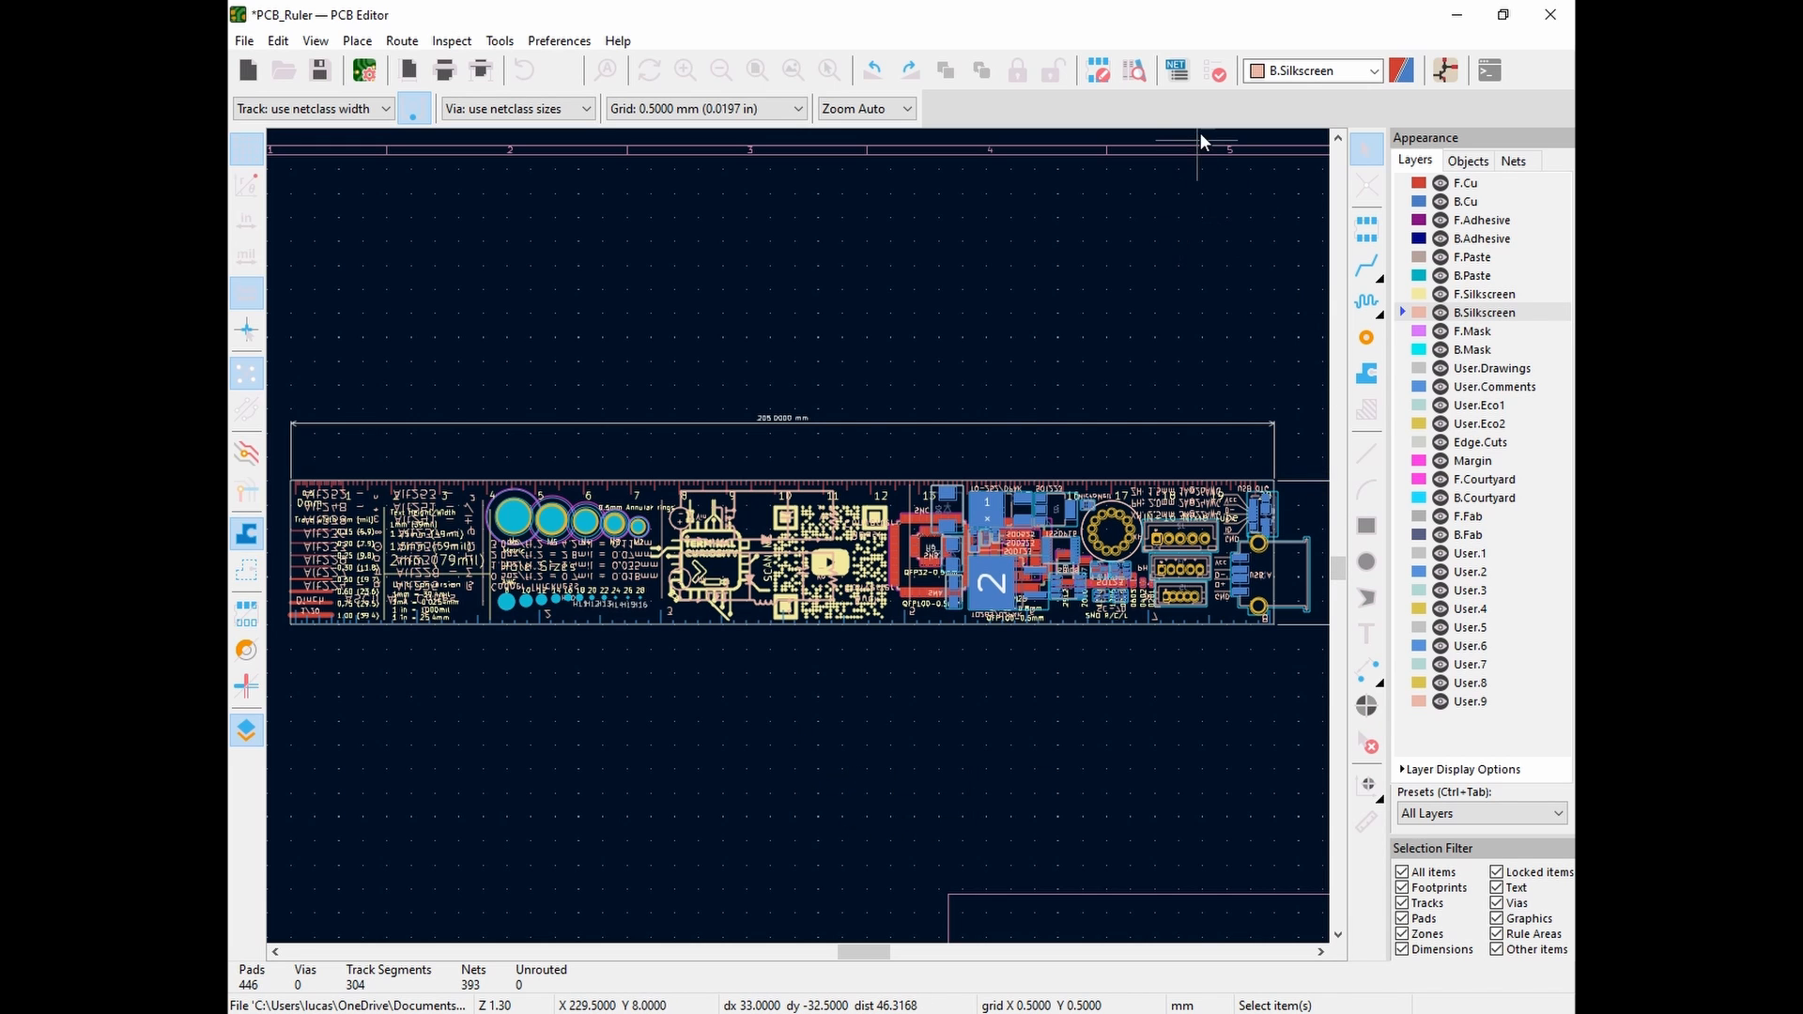
Run the design rules check on the board, review the listed violations and close the check
left_click(1219, 74)
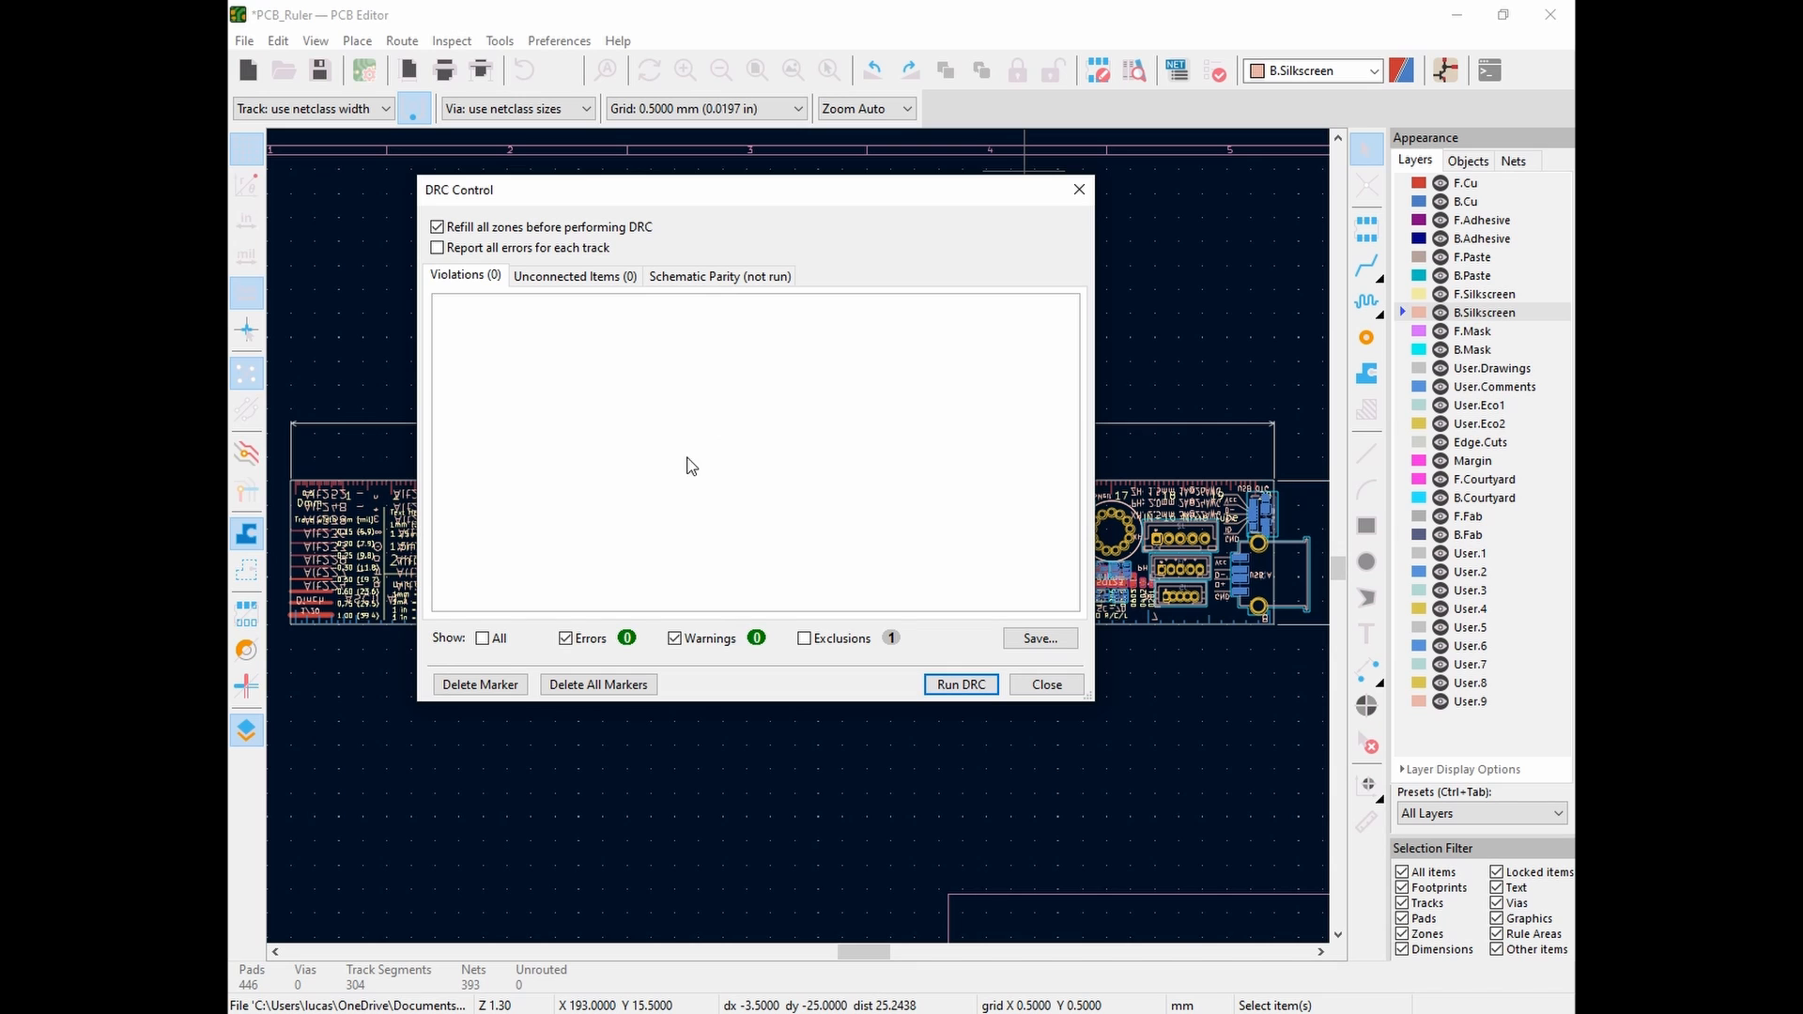
left_click(961, 685)
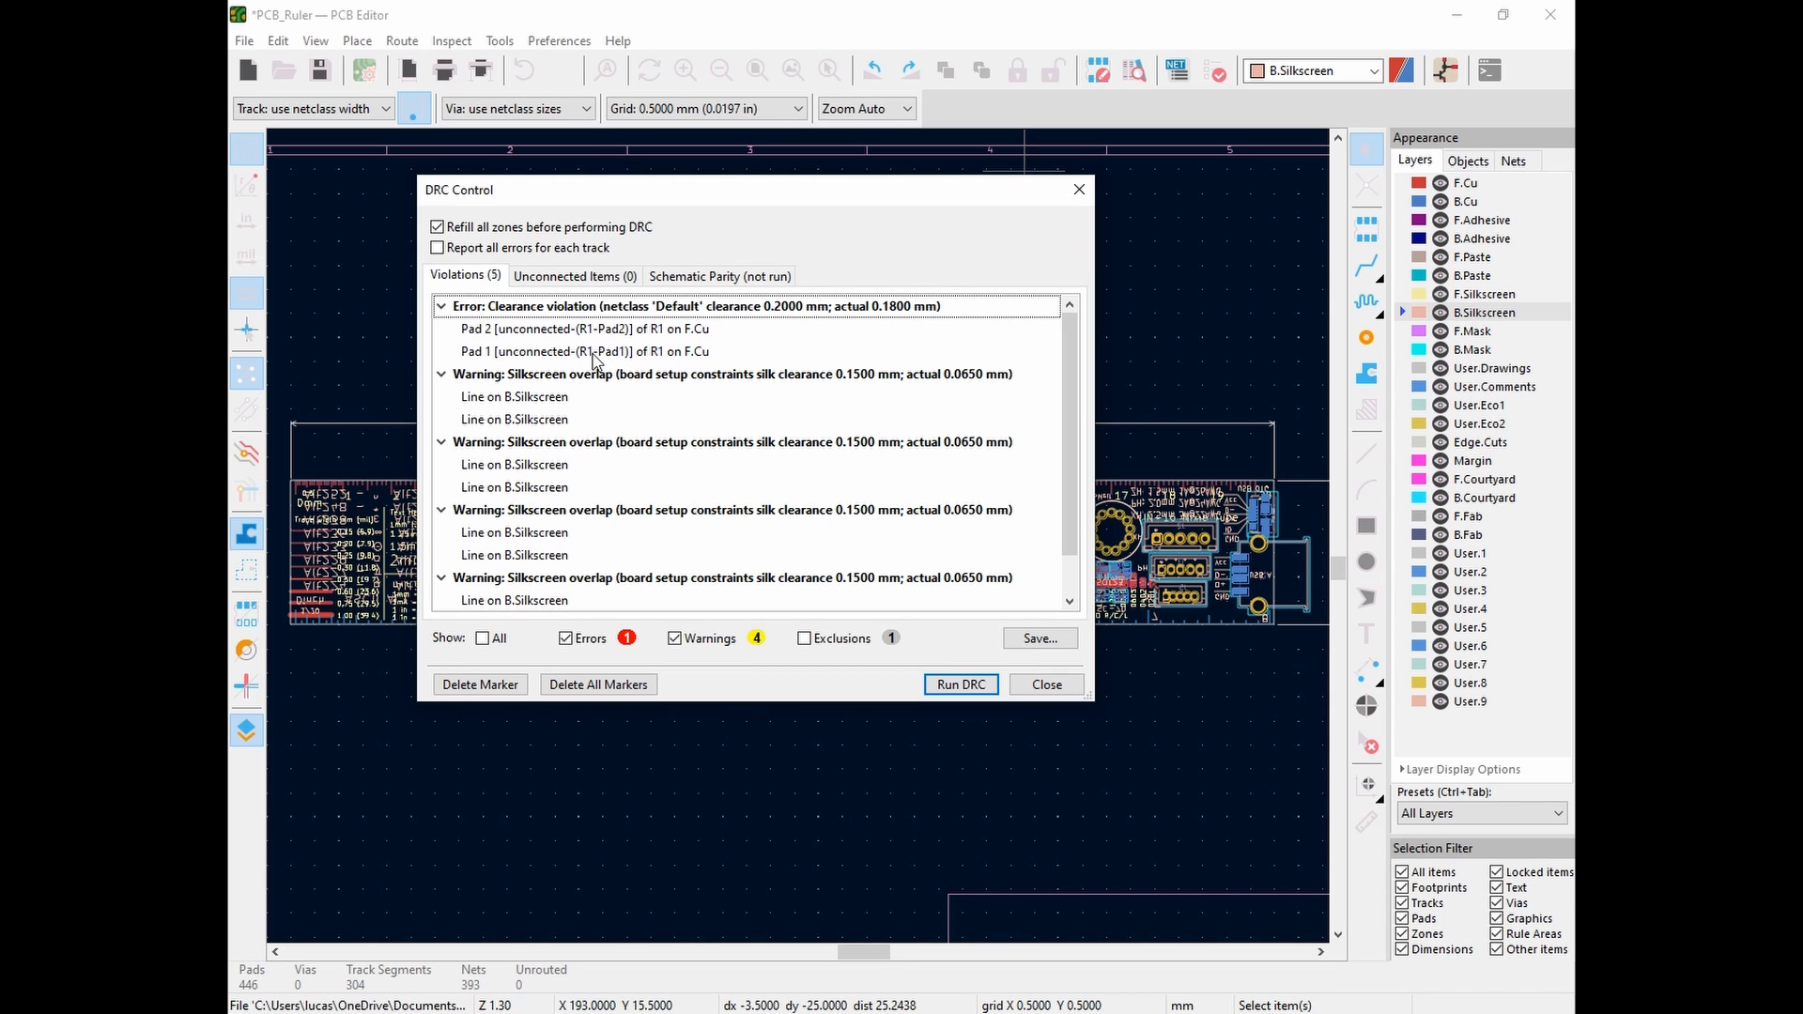
left_click(1047, 685)
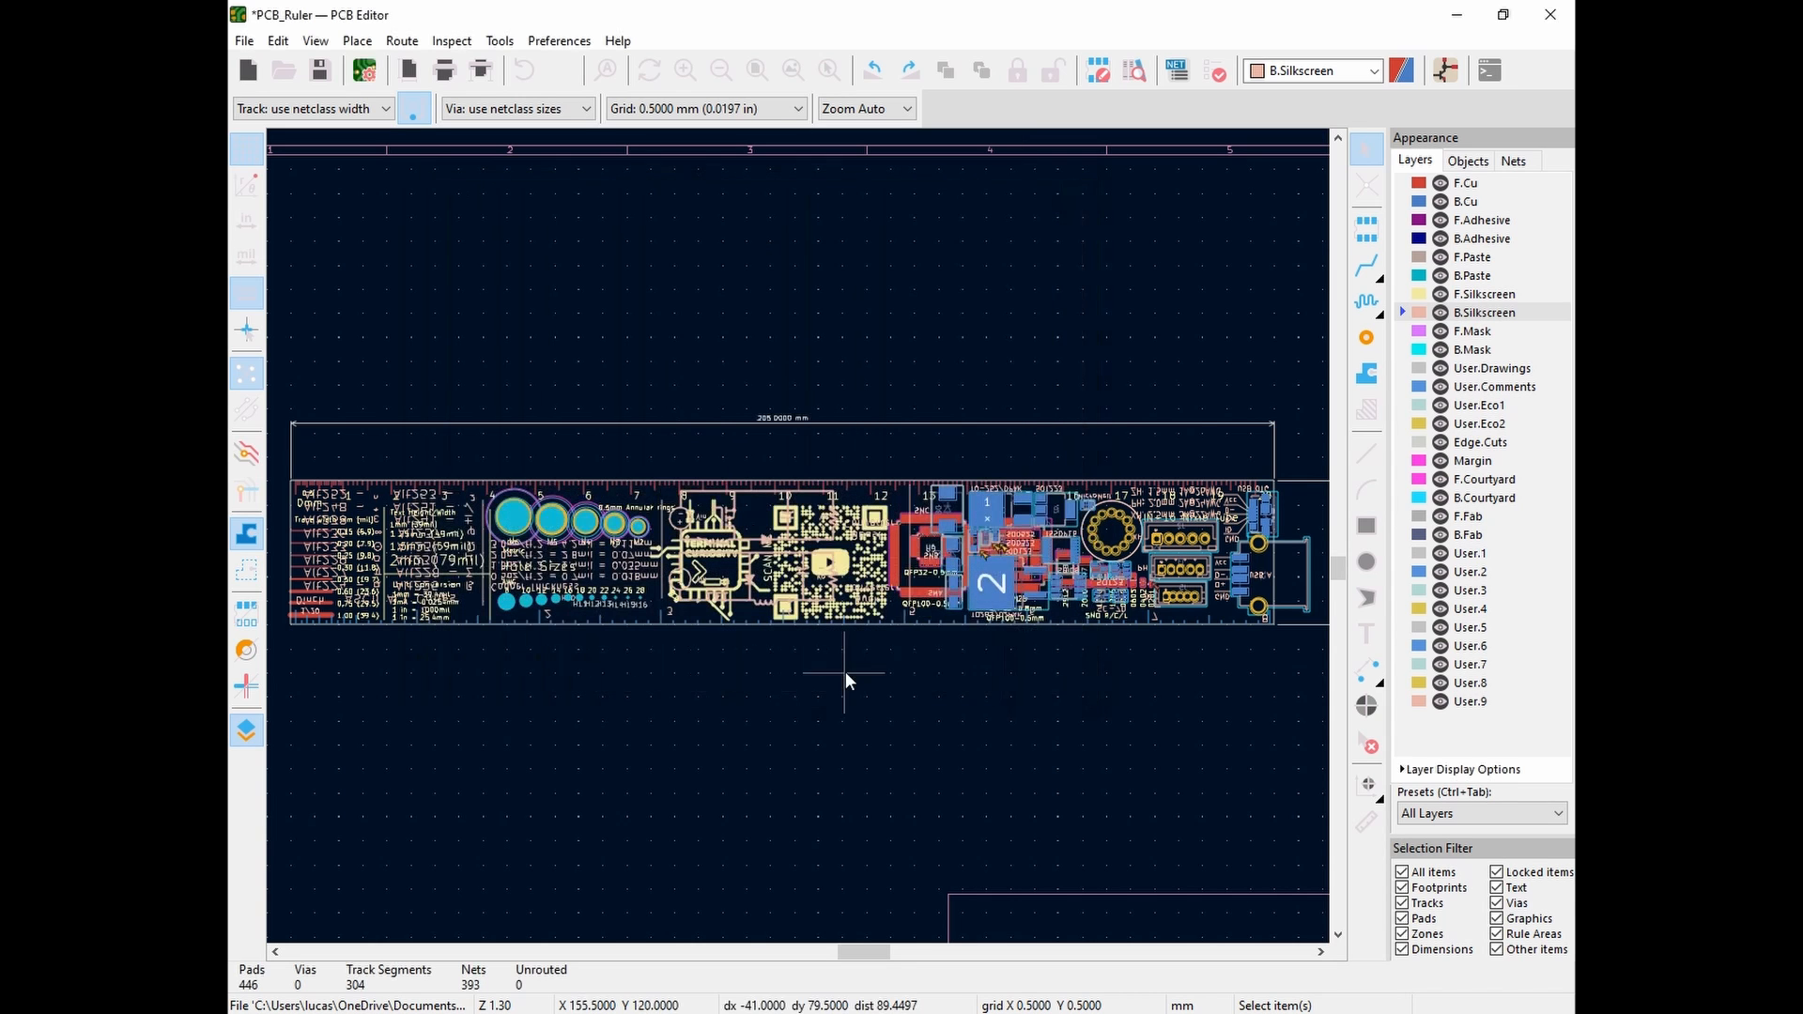
scroll(801, 544, "up", 3)
scroll(801, 545, "up", 5)
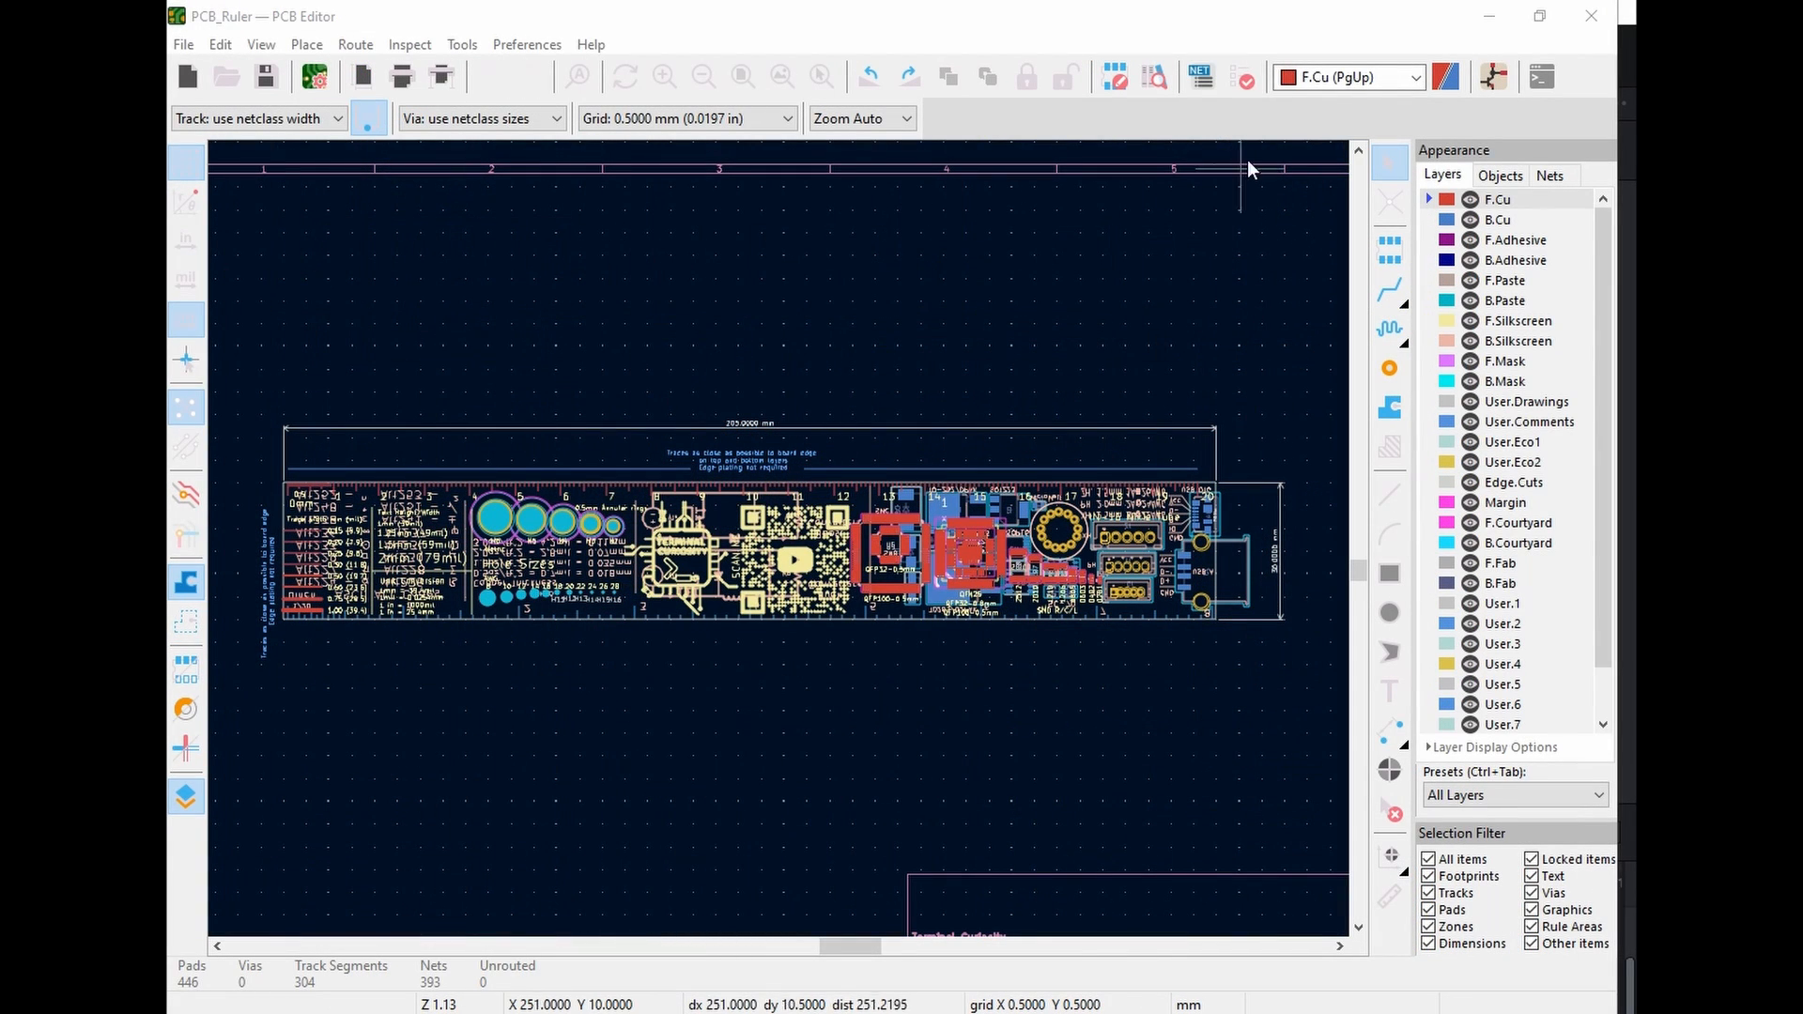
Rerun the design rules check on the corrected, fully laid-out ruler and close it
left_click(1242, 81)
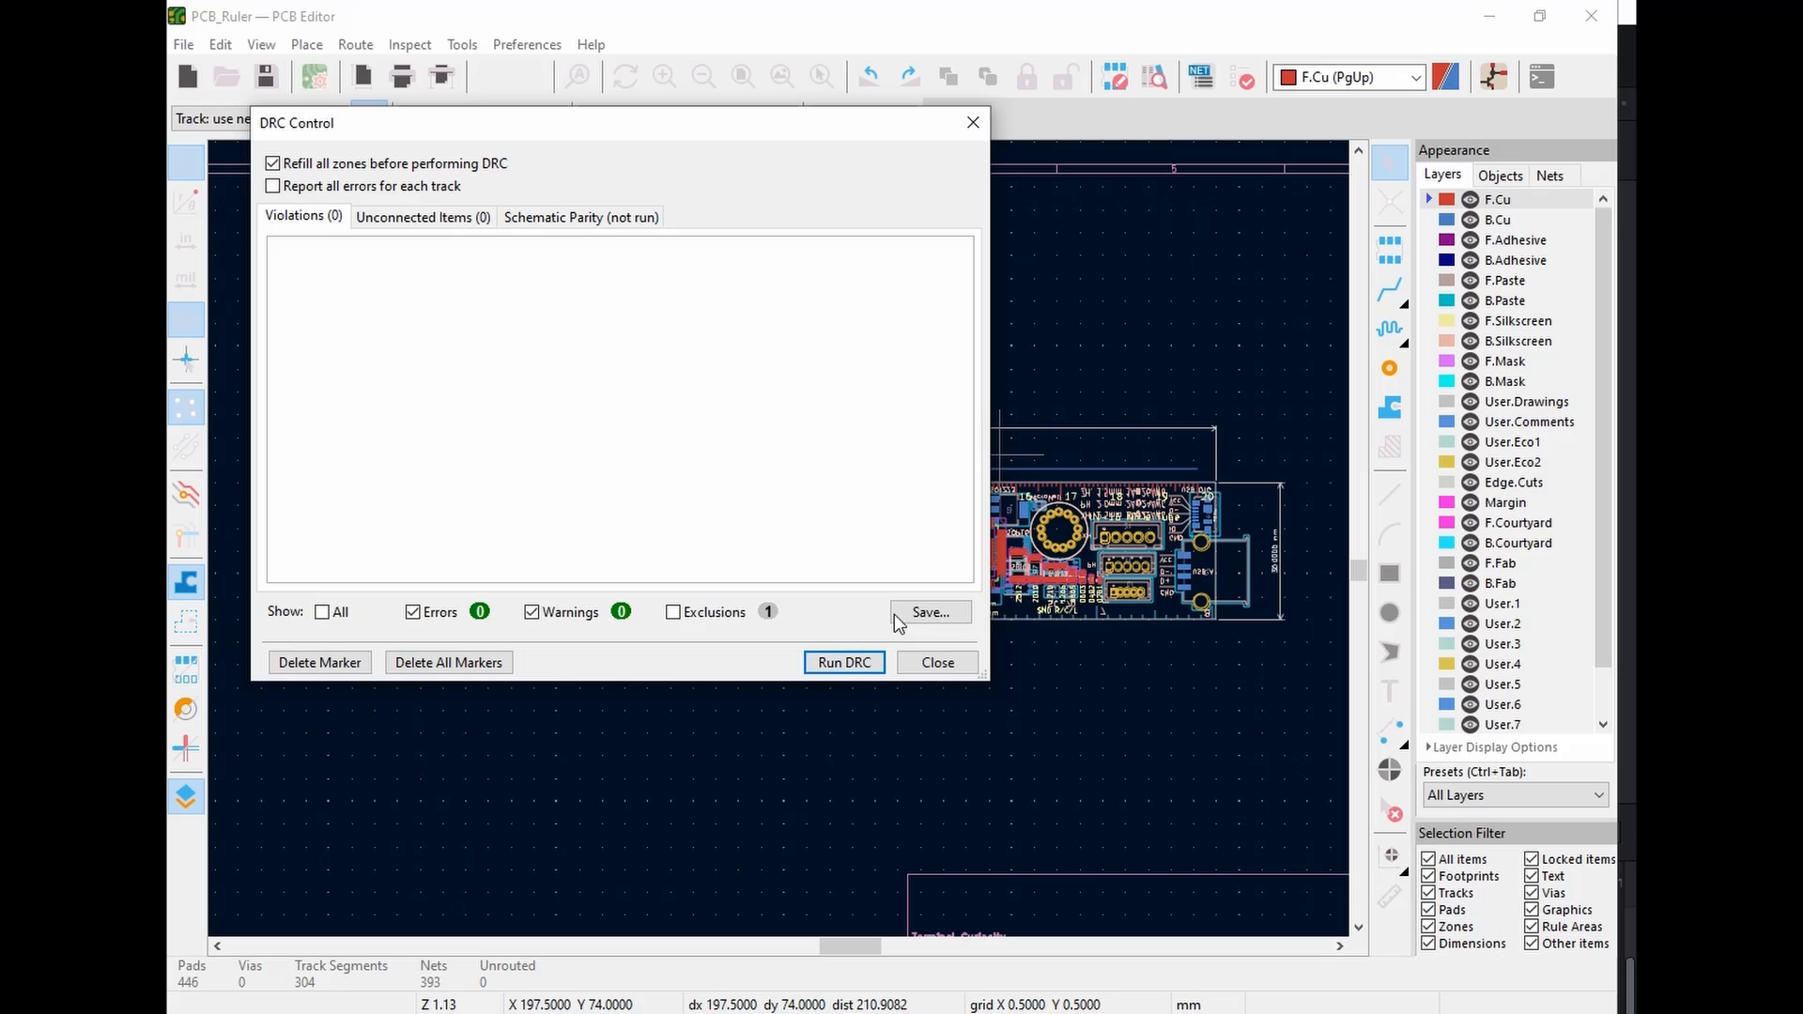
left_click(844, 662)
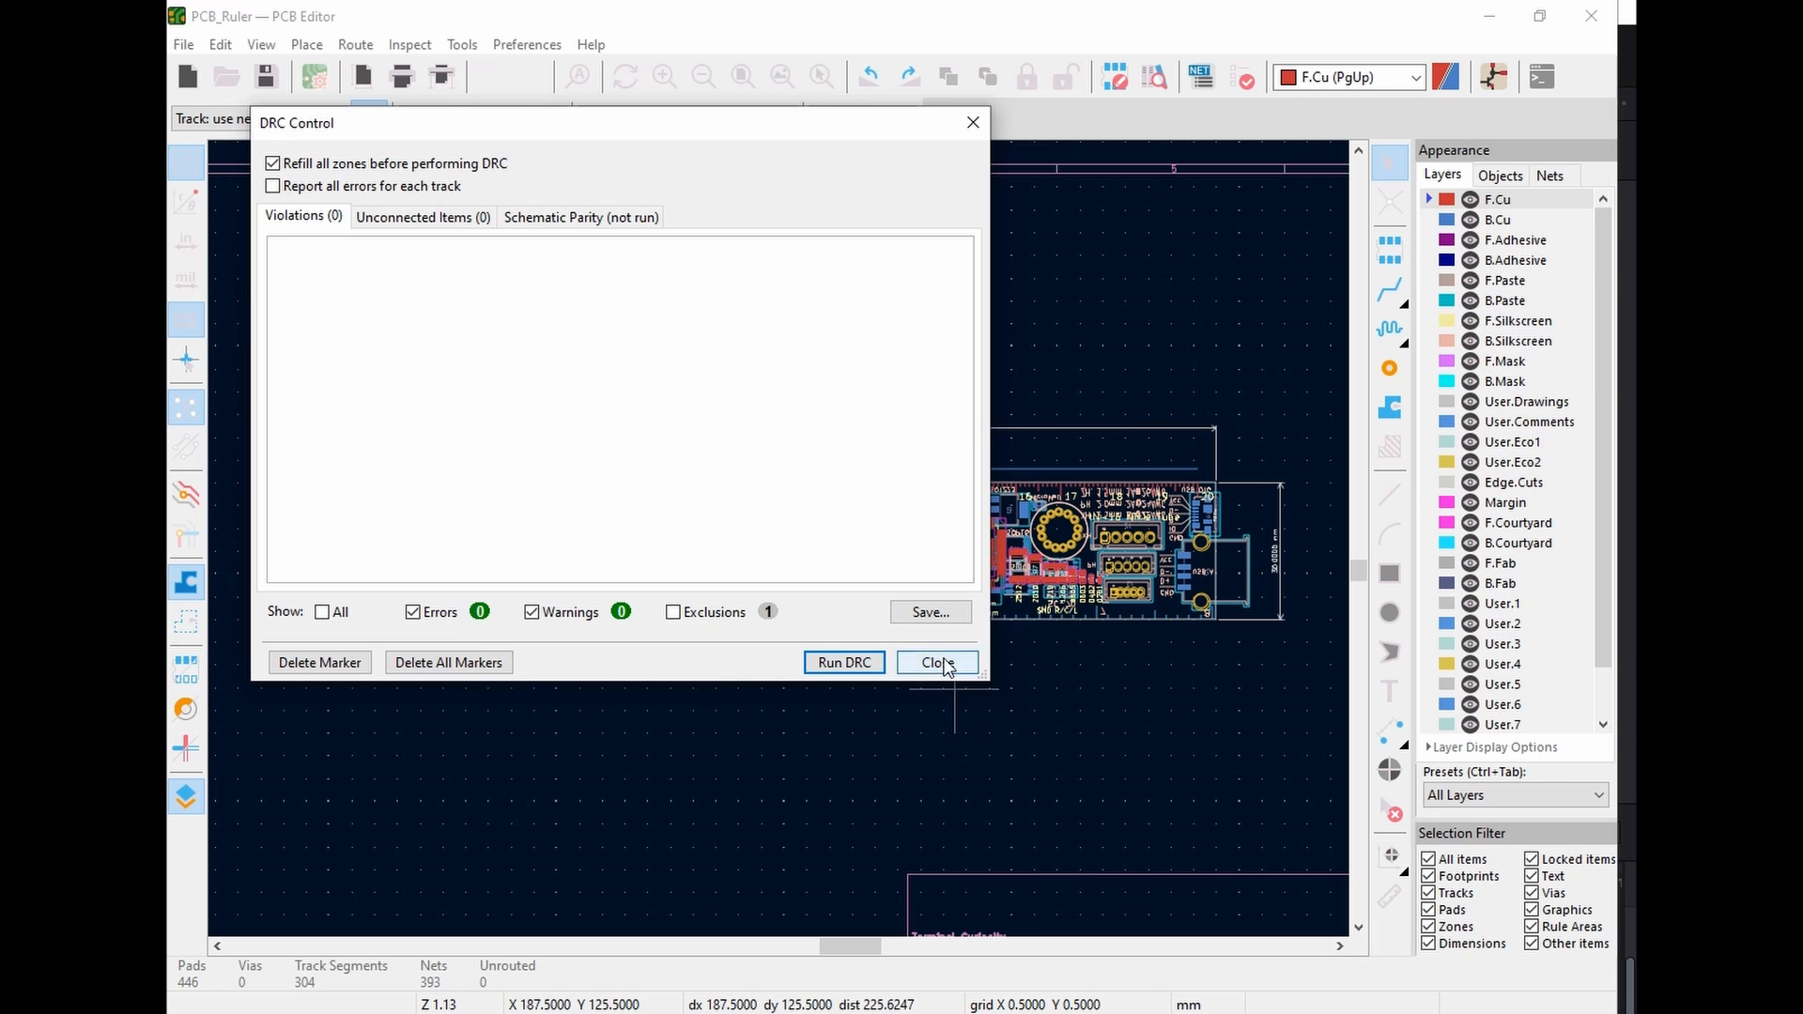
key("Escape")
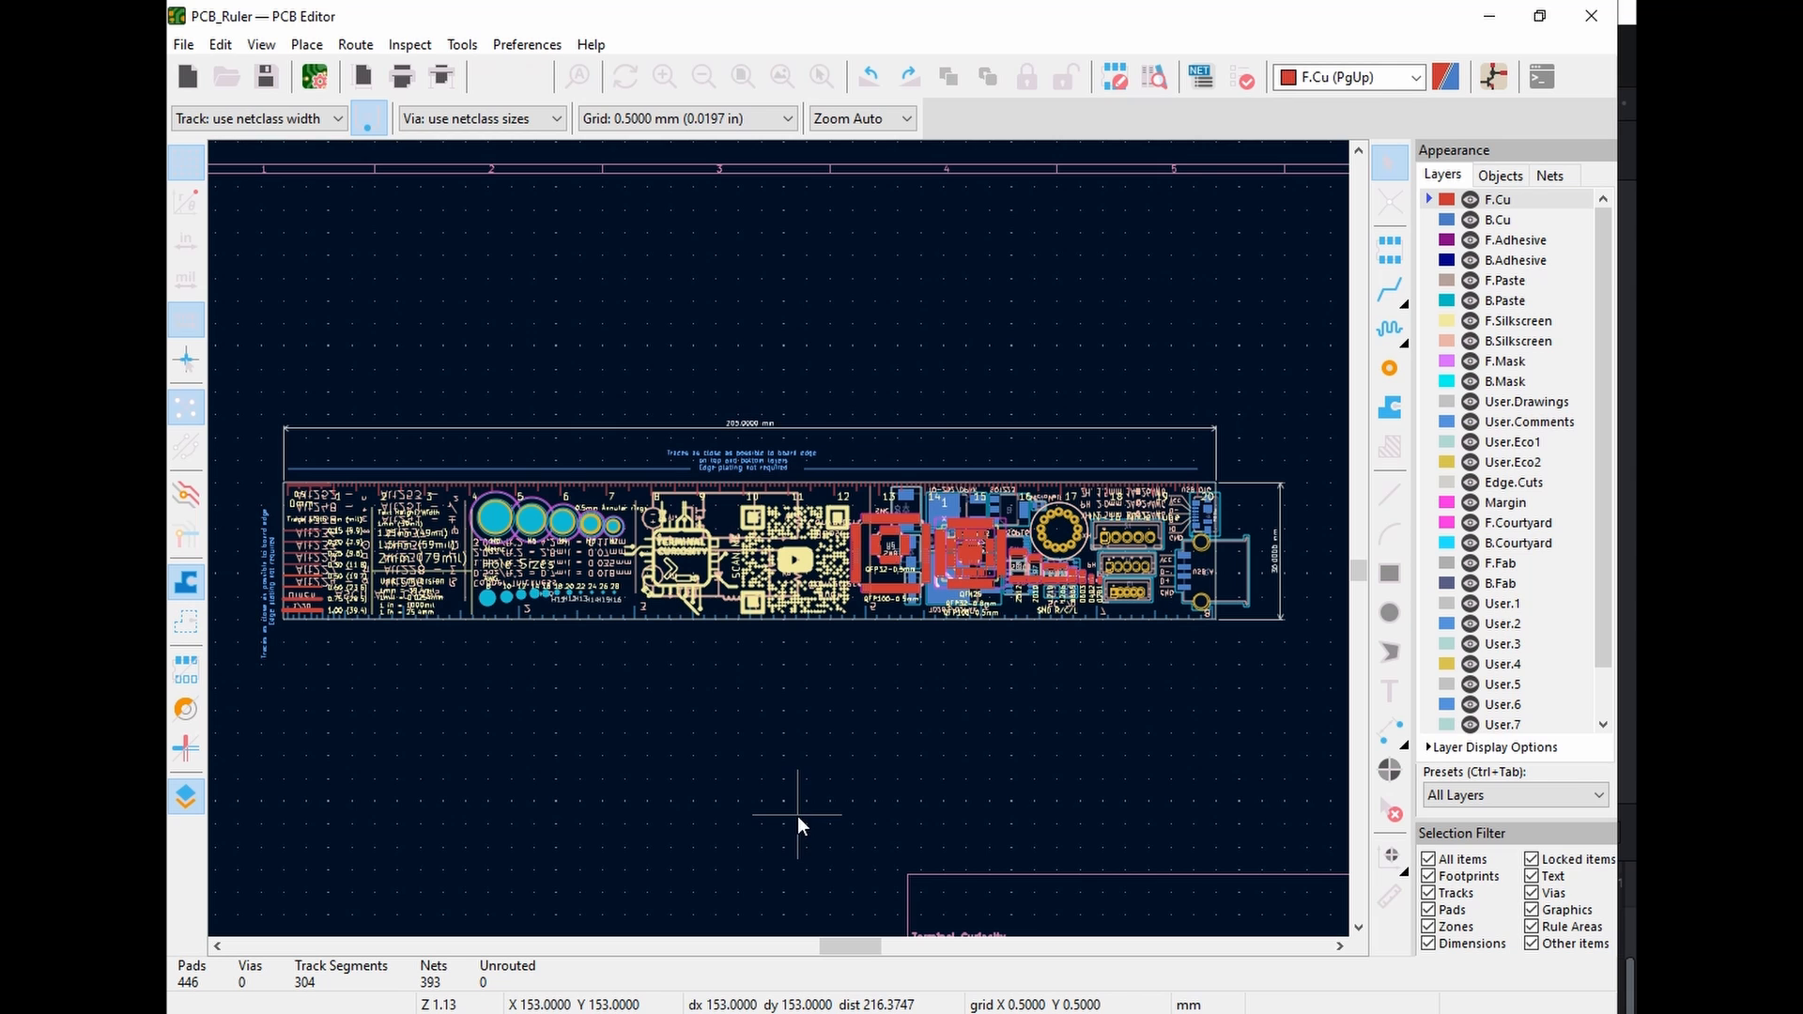
Plot the Gerber files for the ticked layers to the Outputs/ directory and review the plot messages
left_click(184, 44)
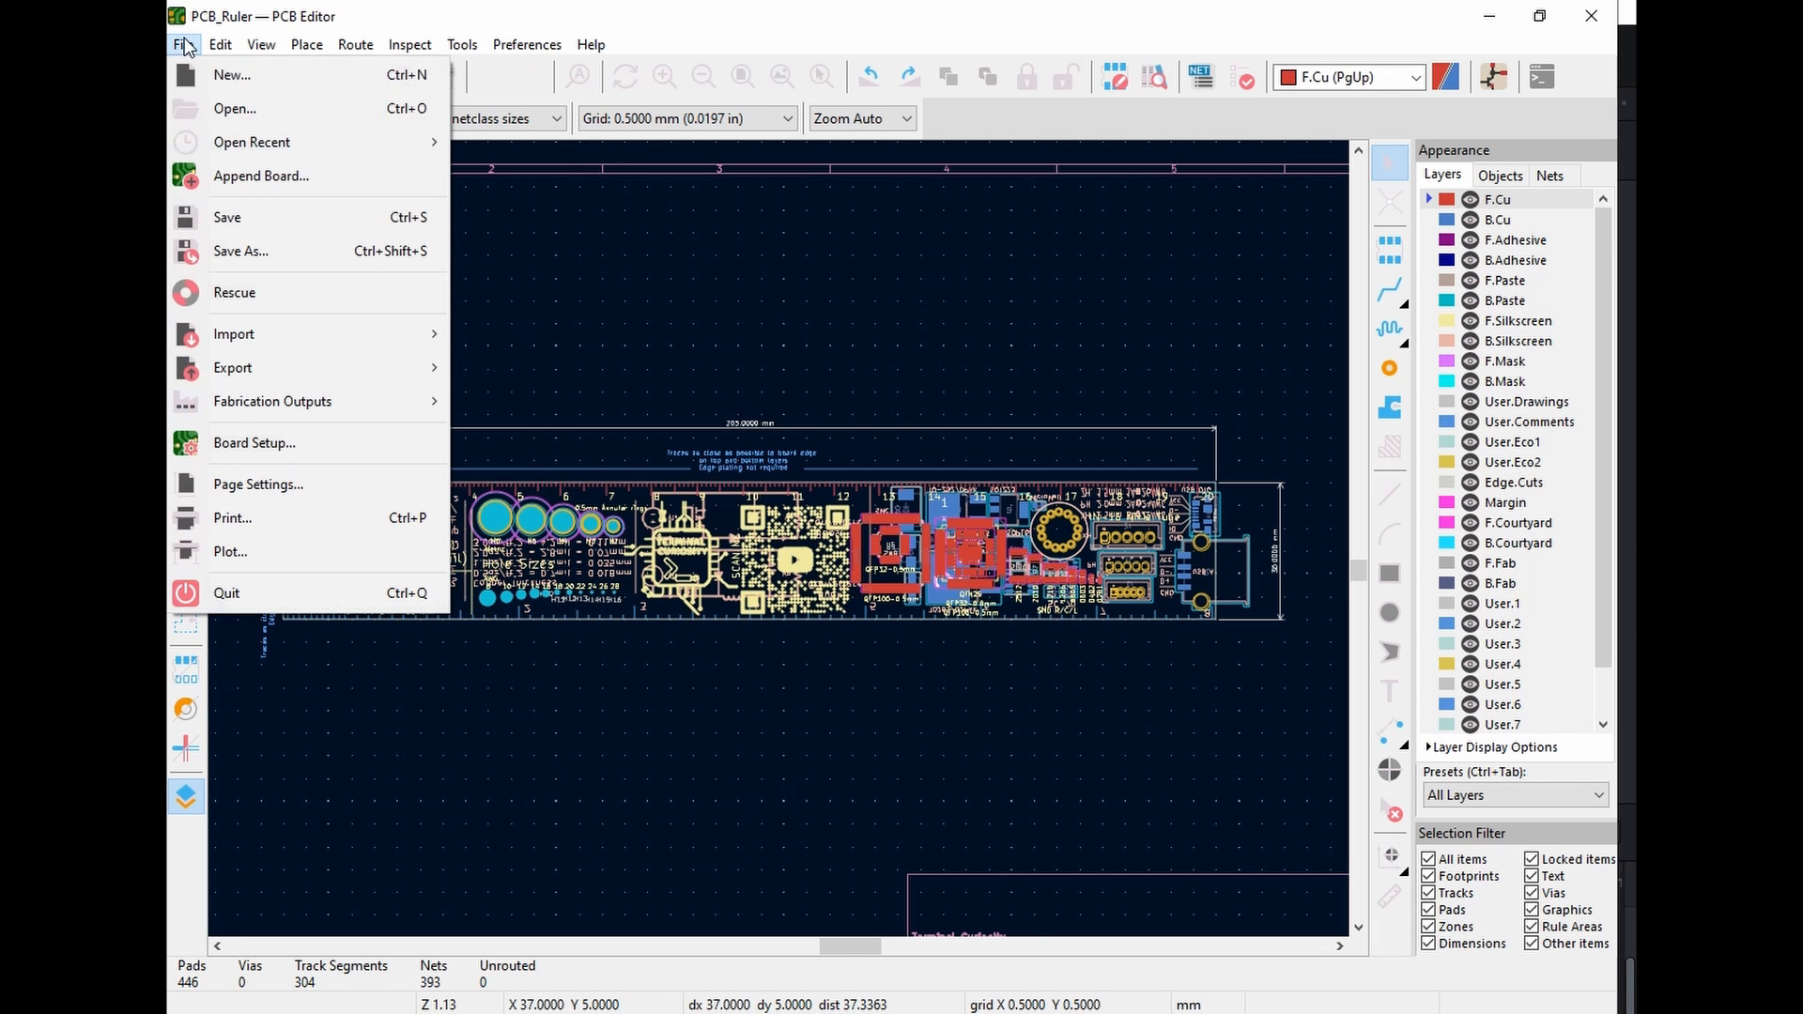
mouse_move(394, 402)
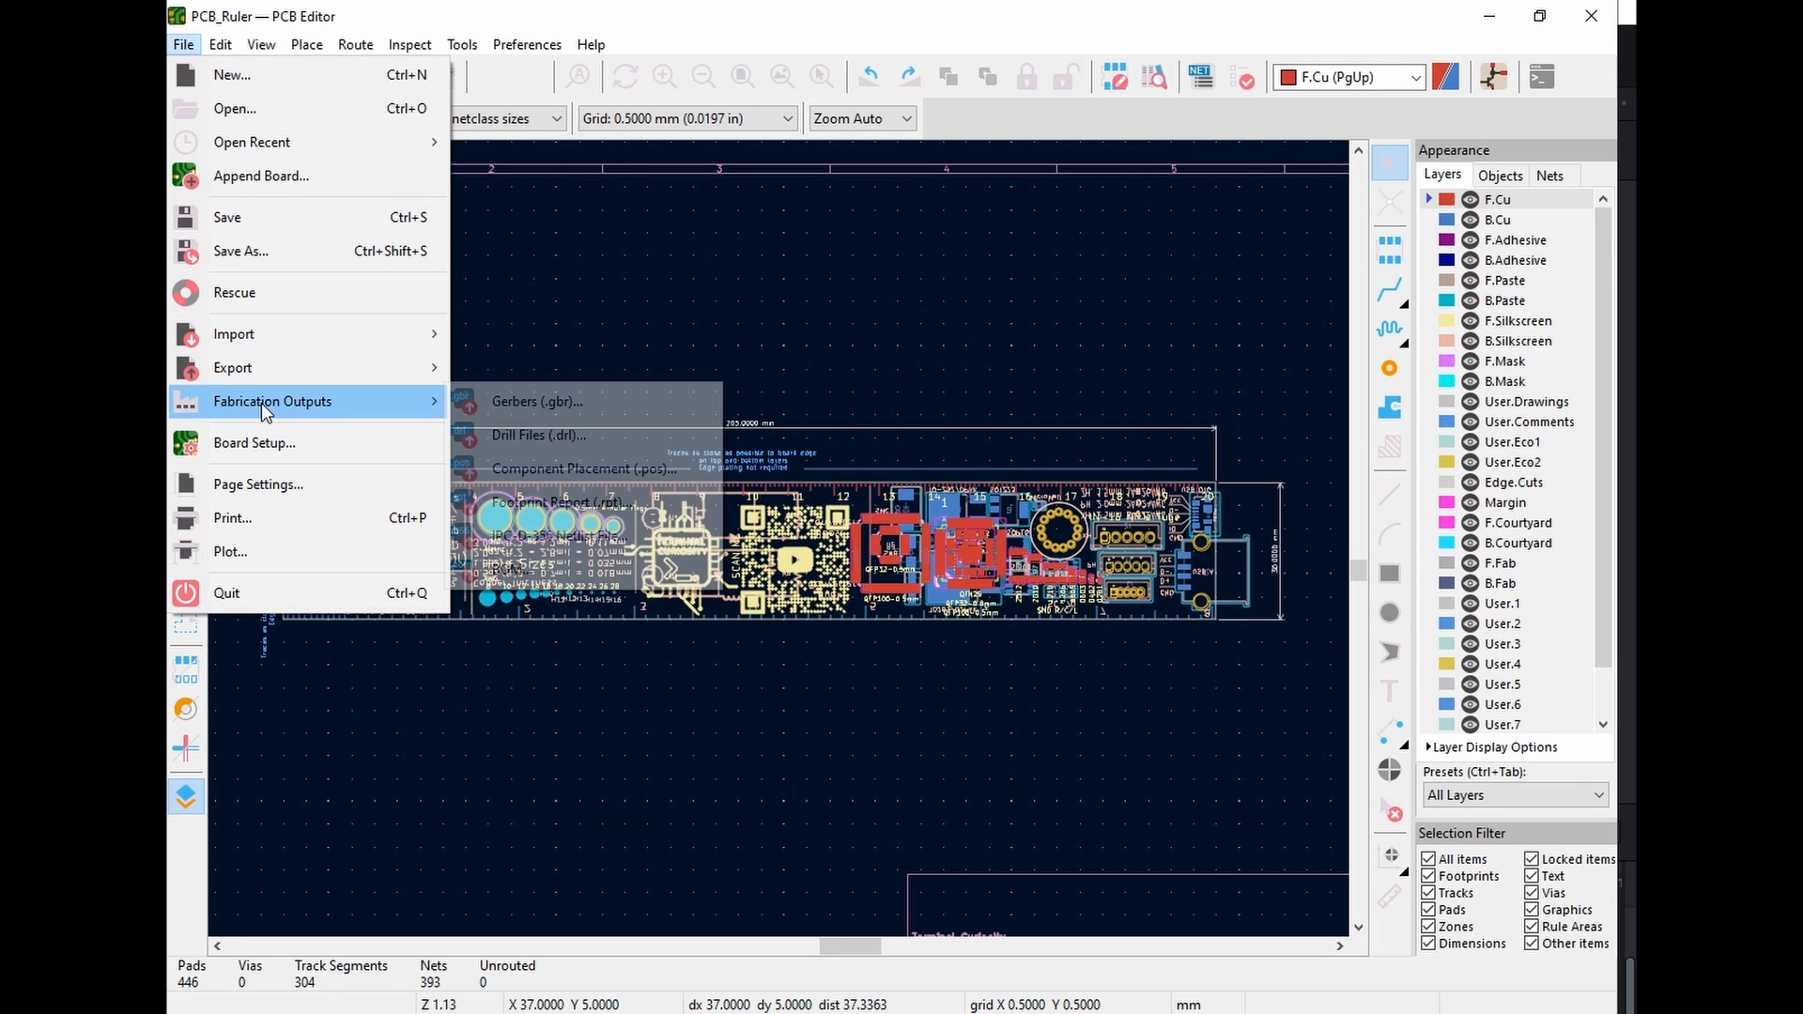
left_click(624, 402)
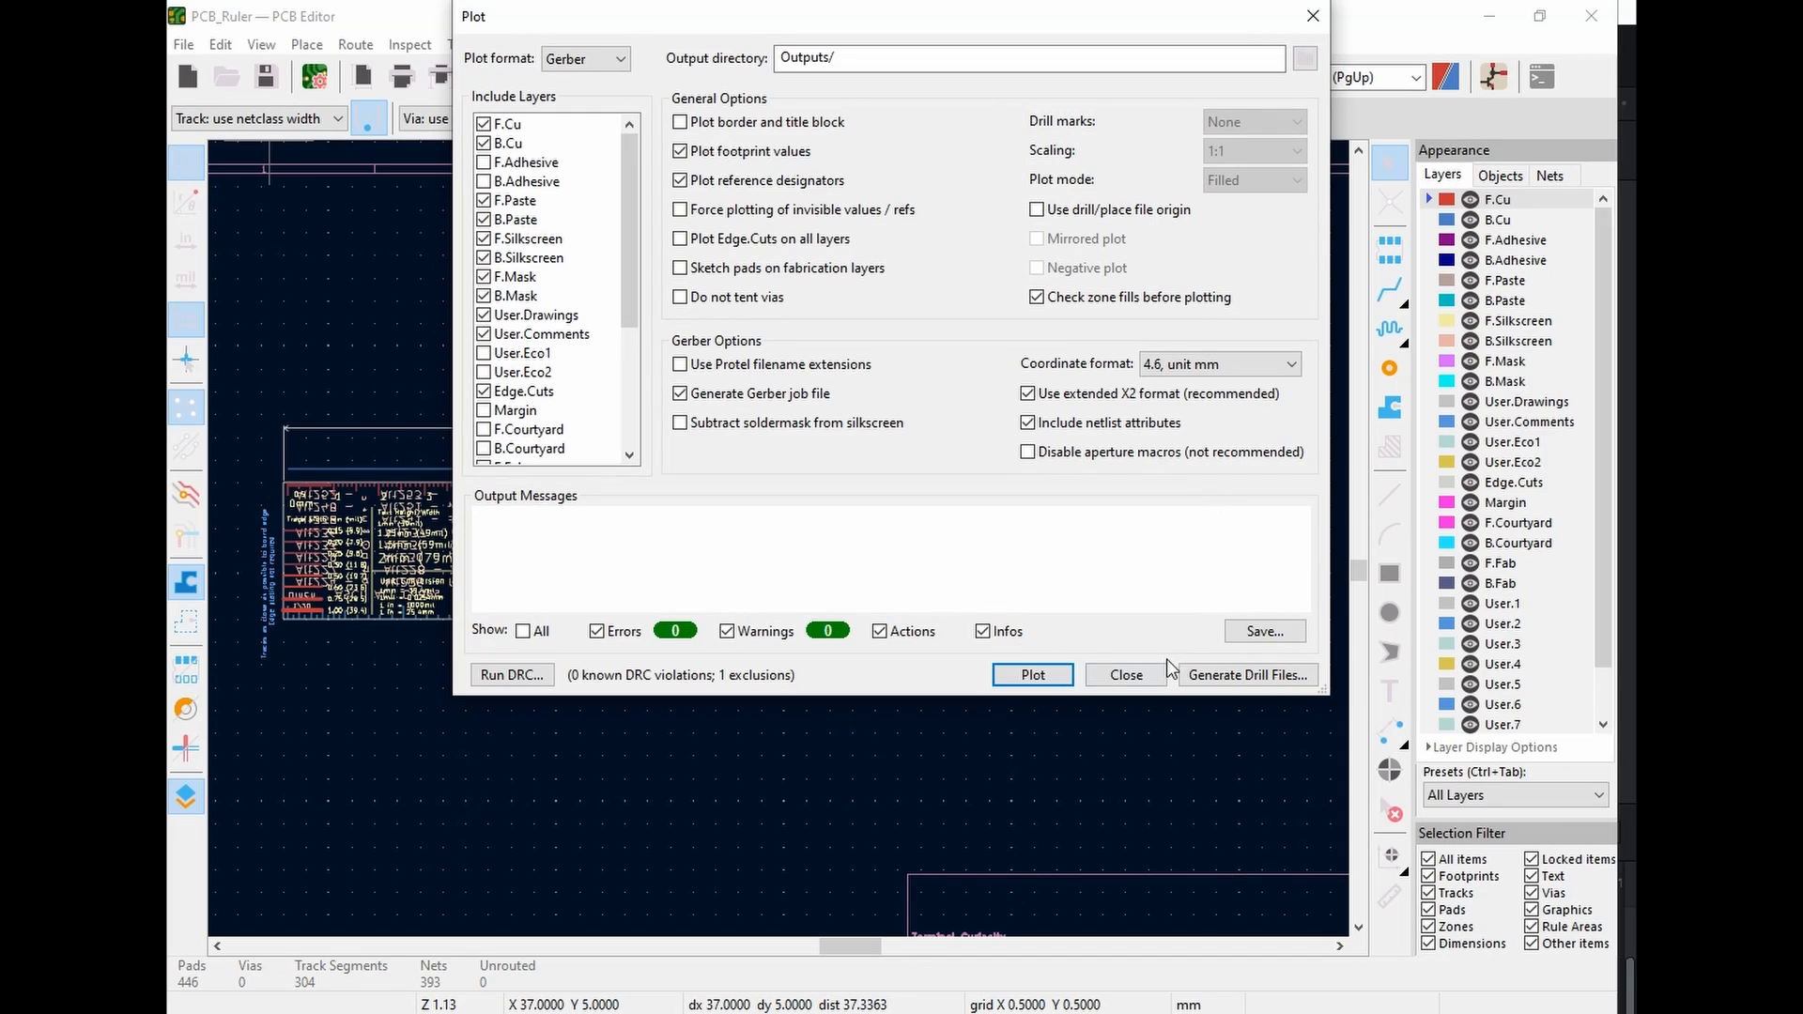
left_click(1033, 674)
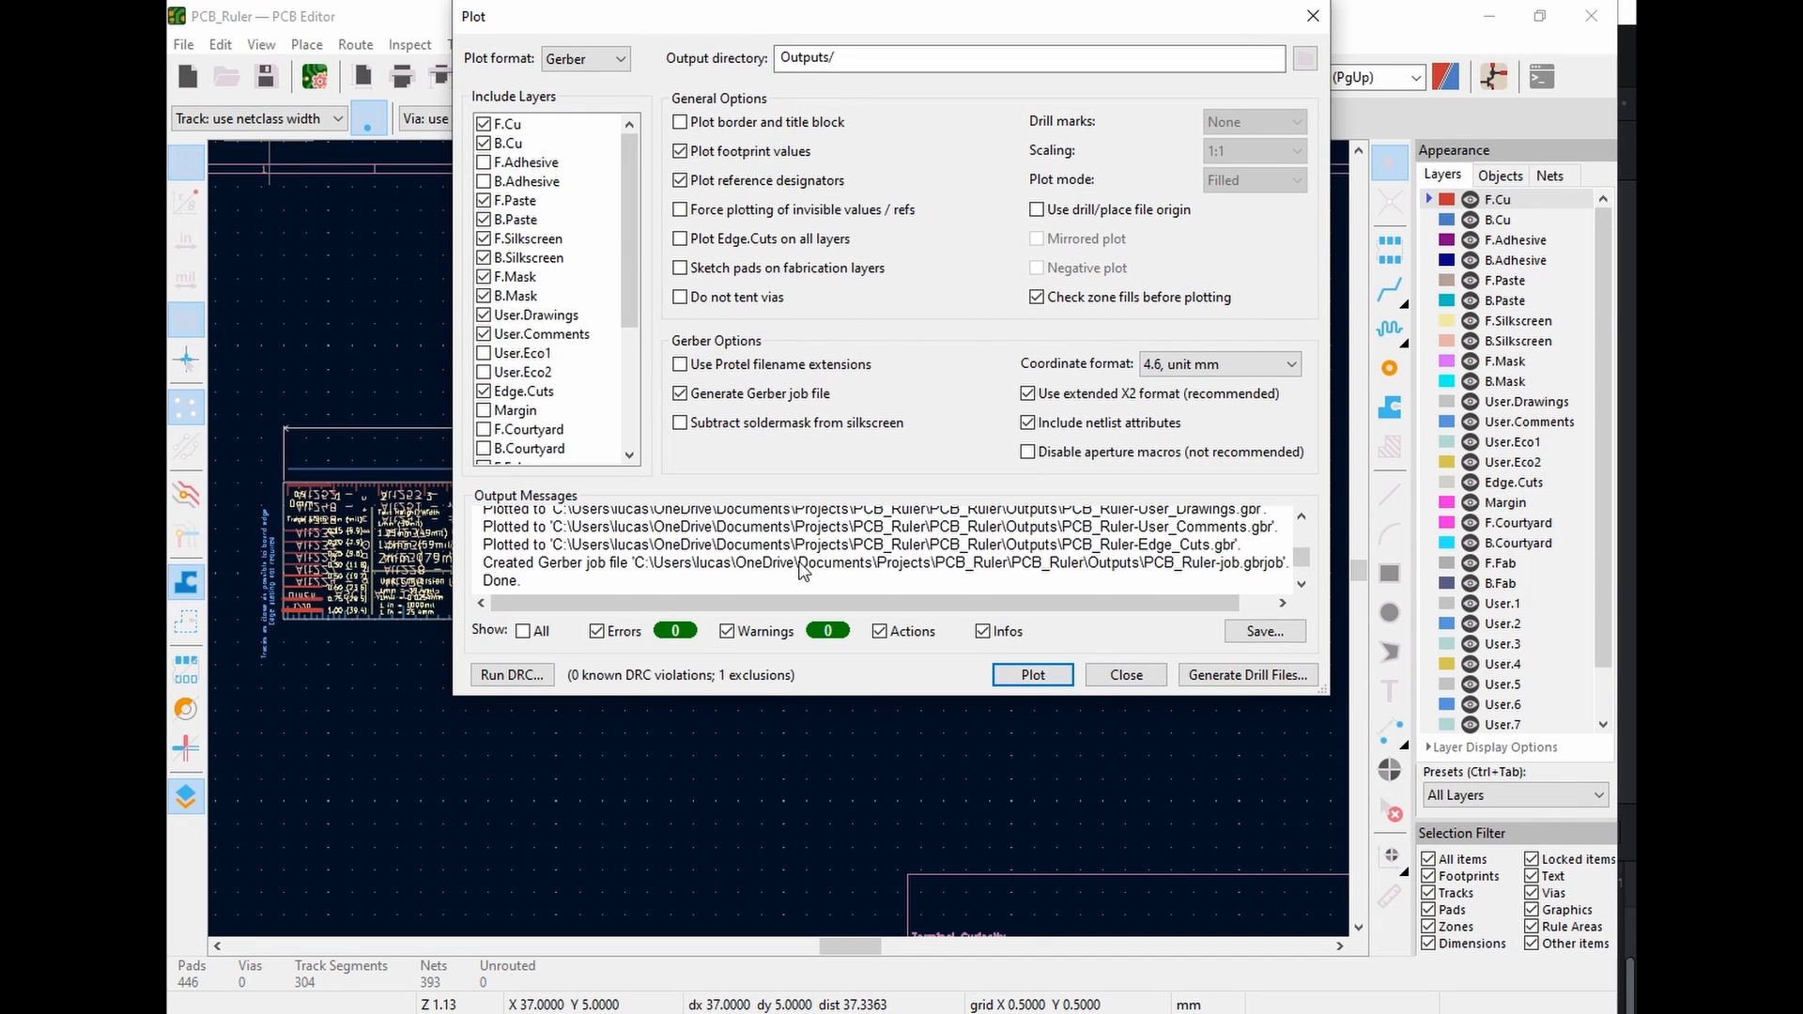
scroll(805, 561, "up", 2)
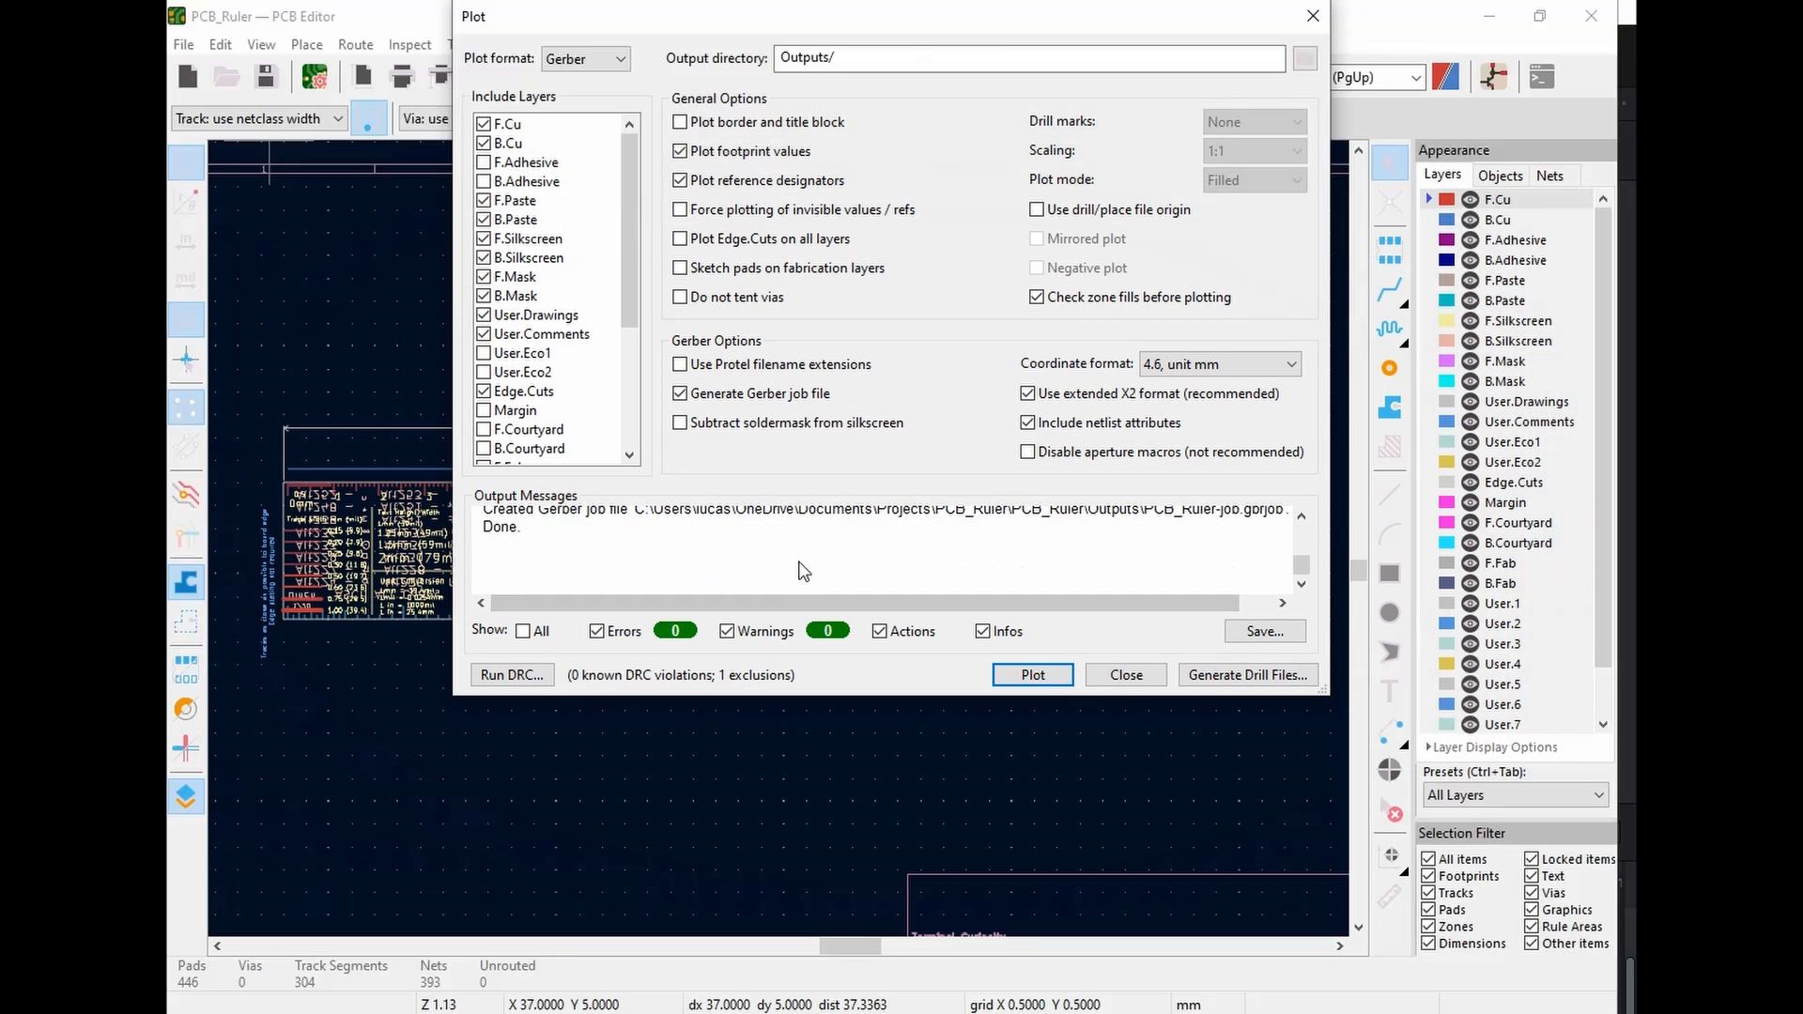
scroll(803, 545, "up", 5)
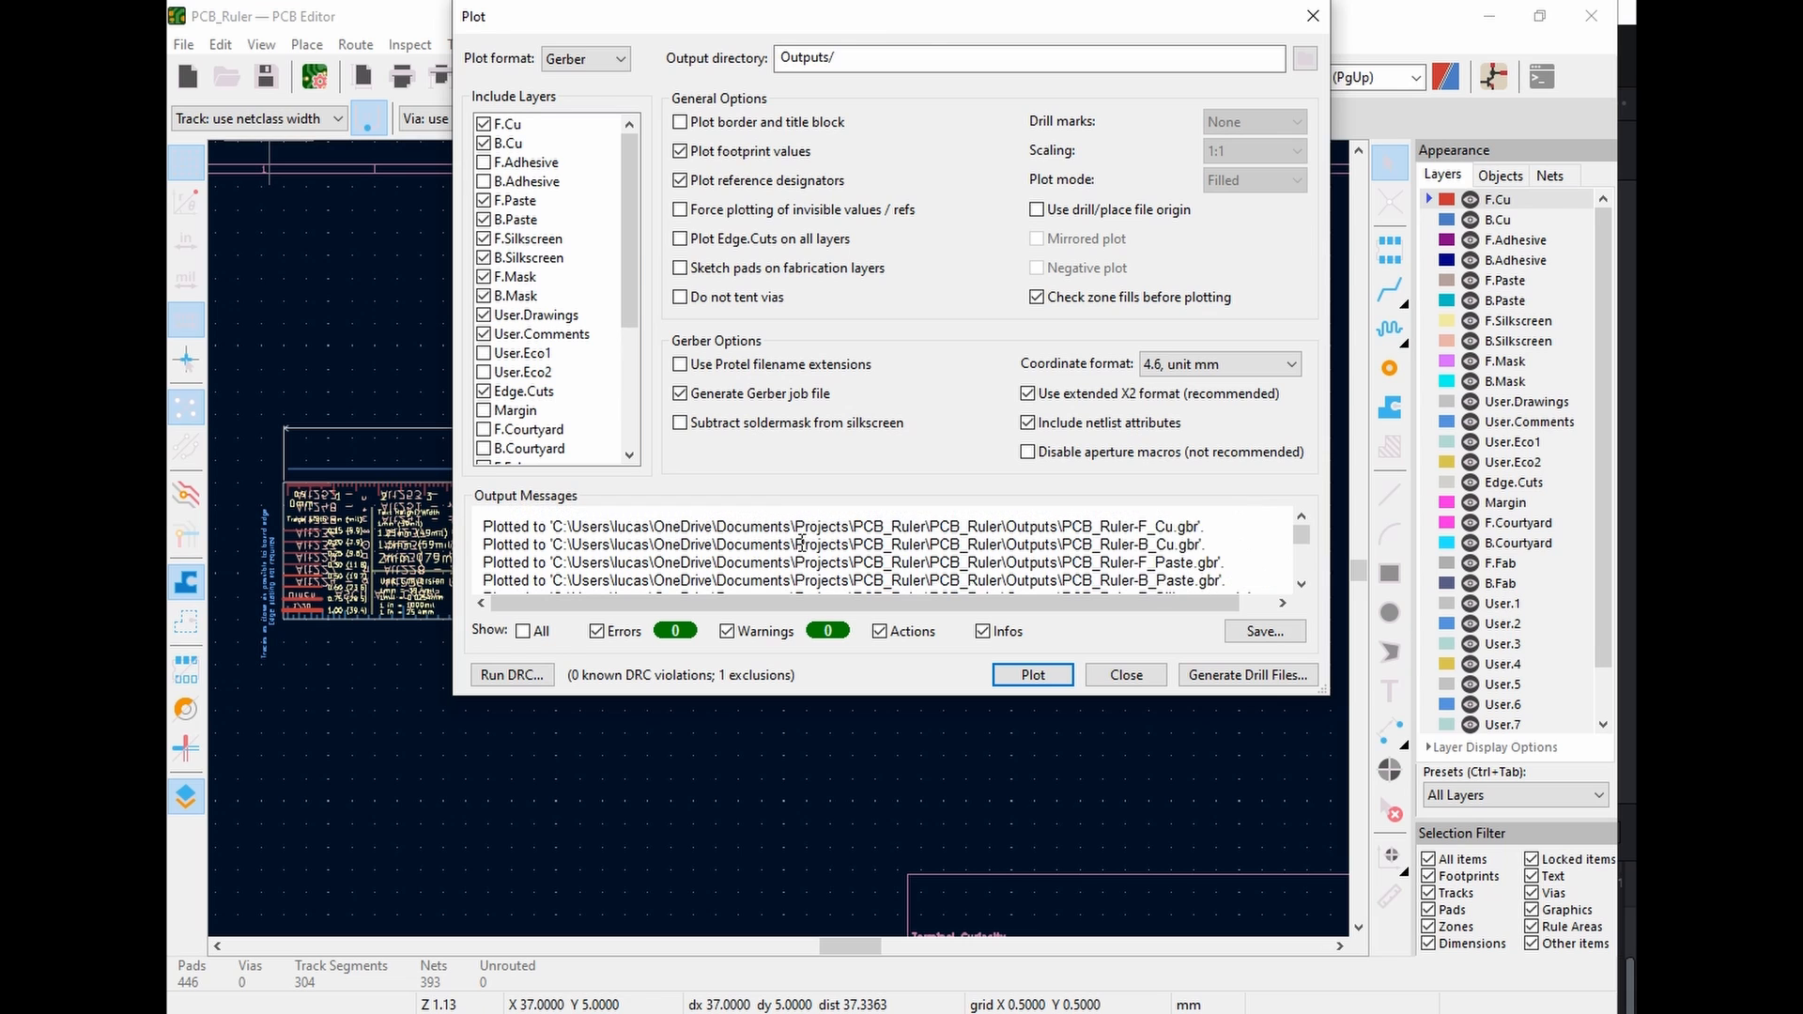
scroll(800, 537, "down", 5)
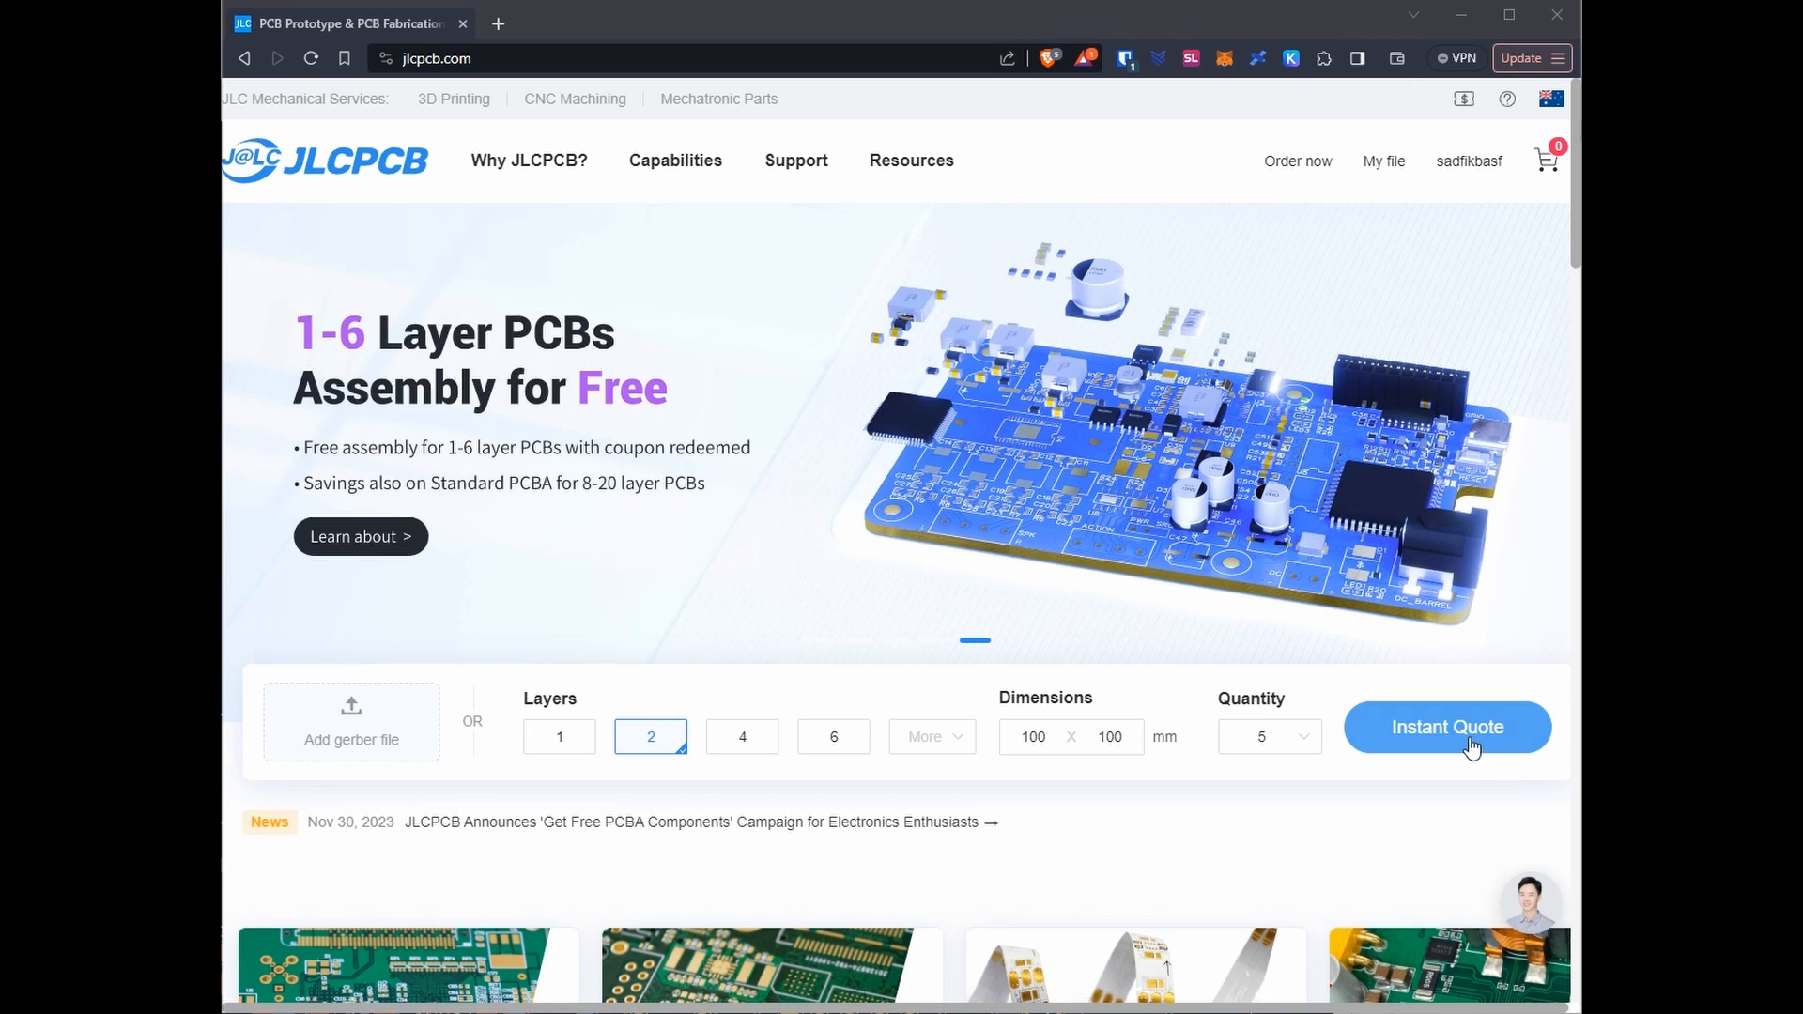
On the JLCPCB website, start an instant quote and upload Outputs.zip as the gerber file
left_click(1468, 741)
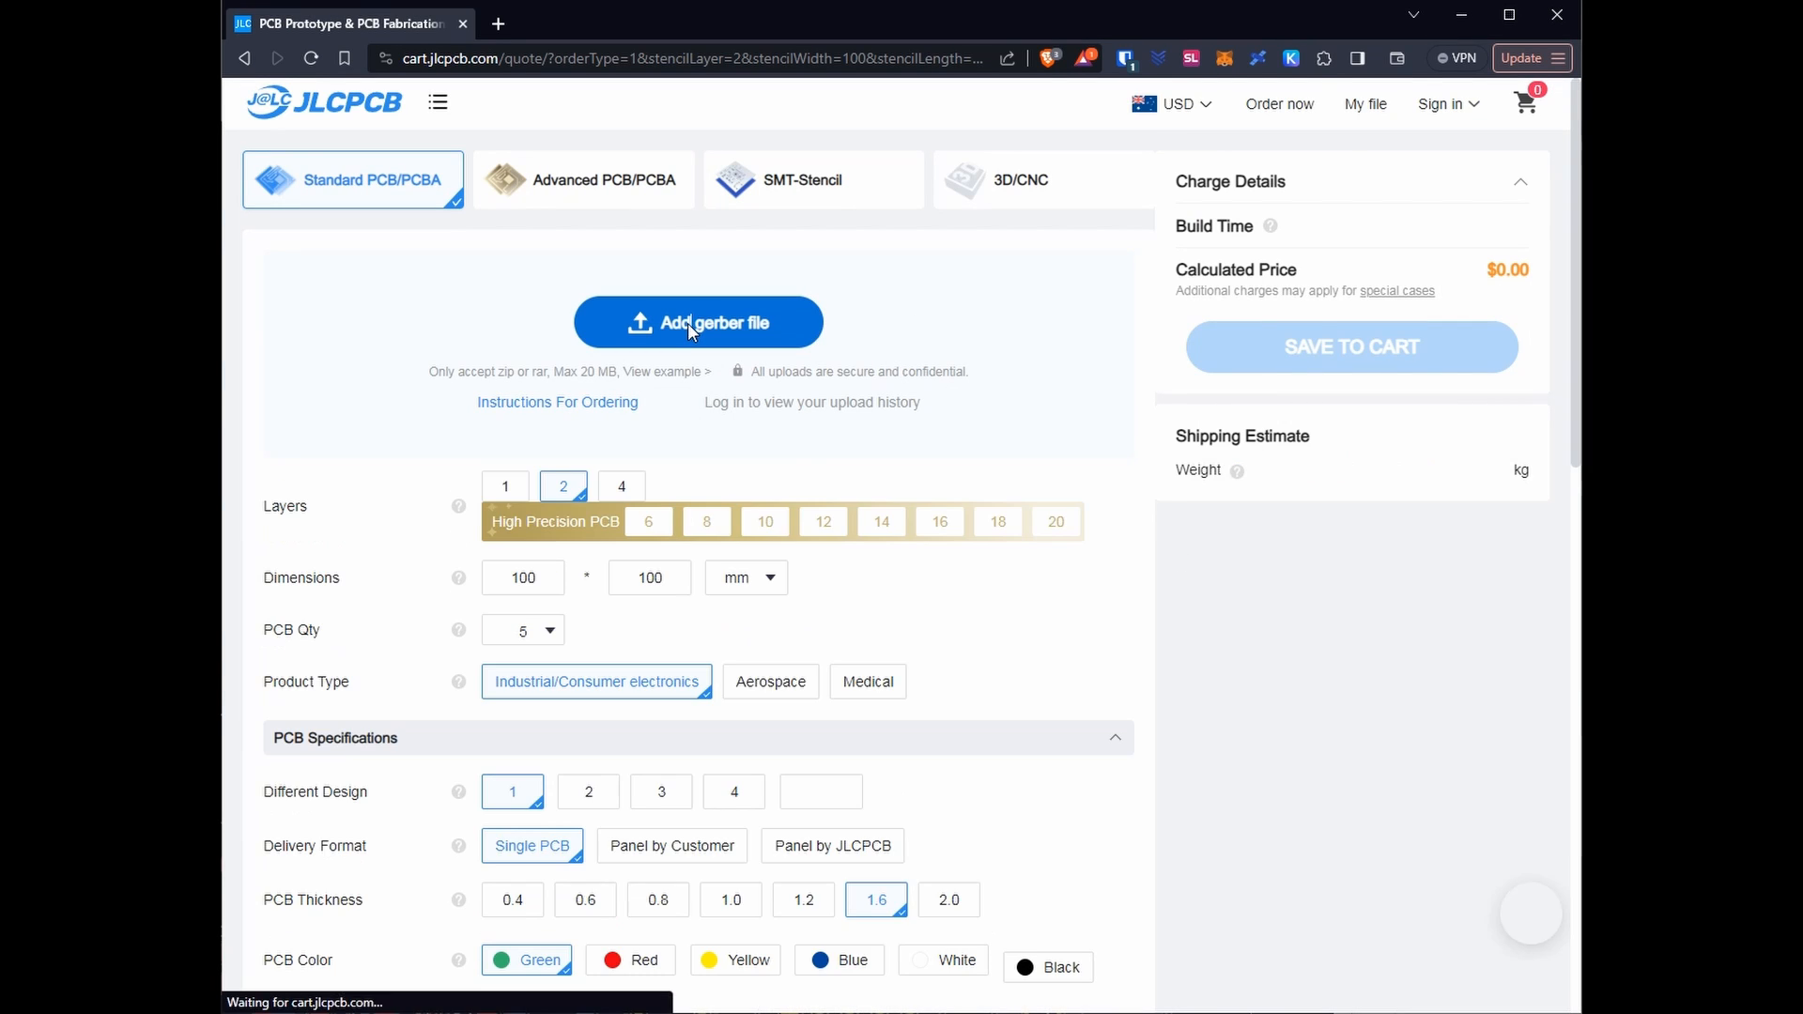
left_click(688, 323)
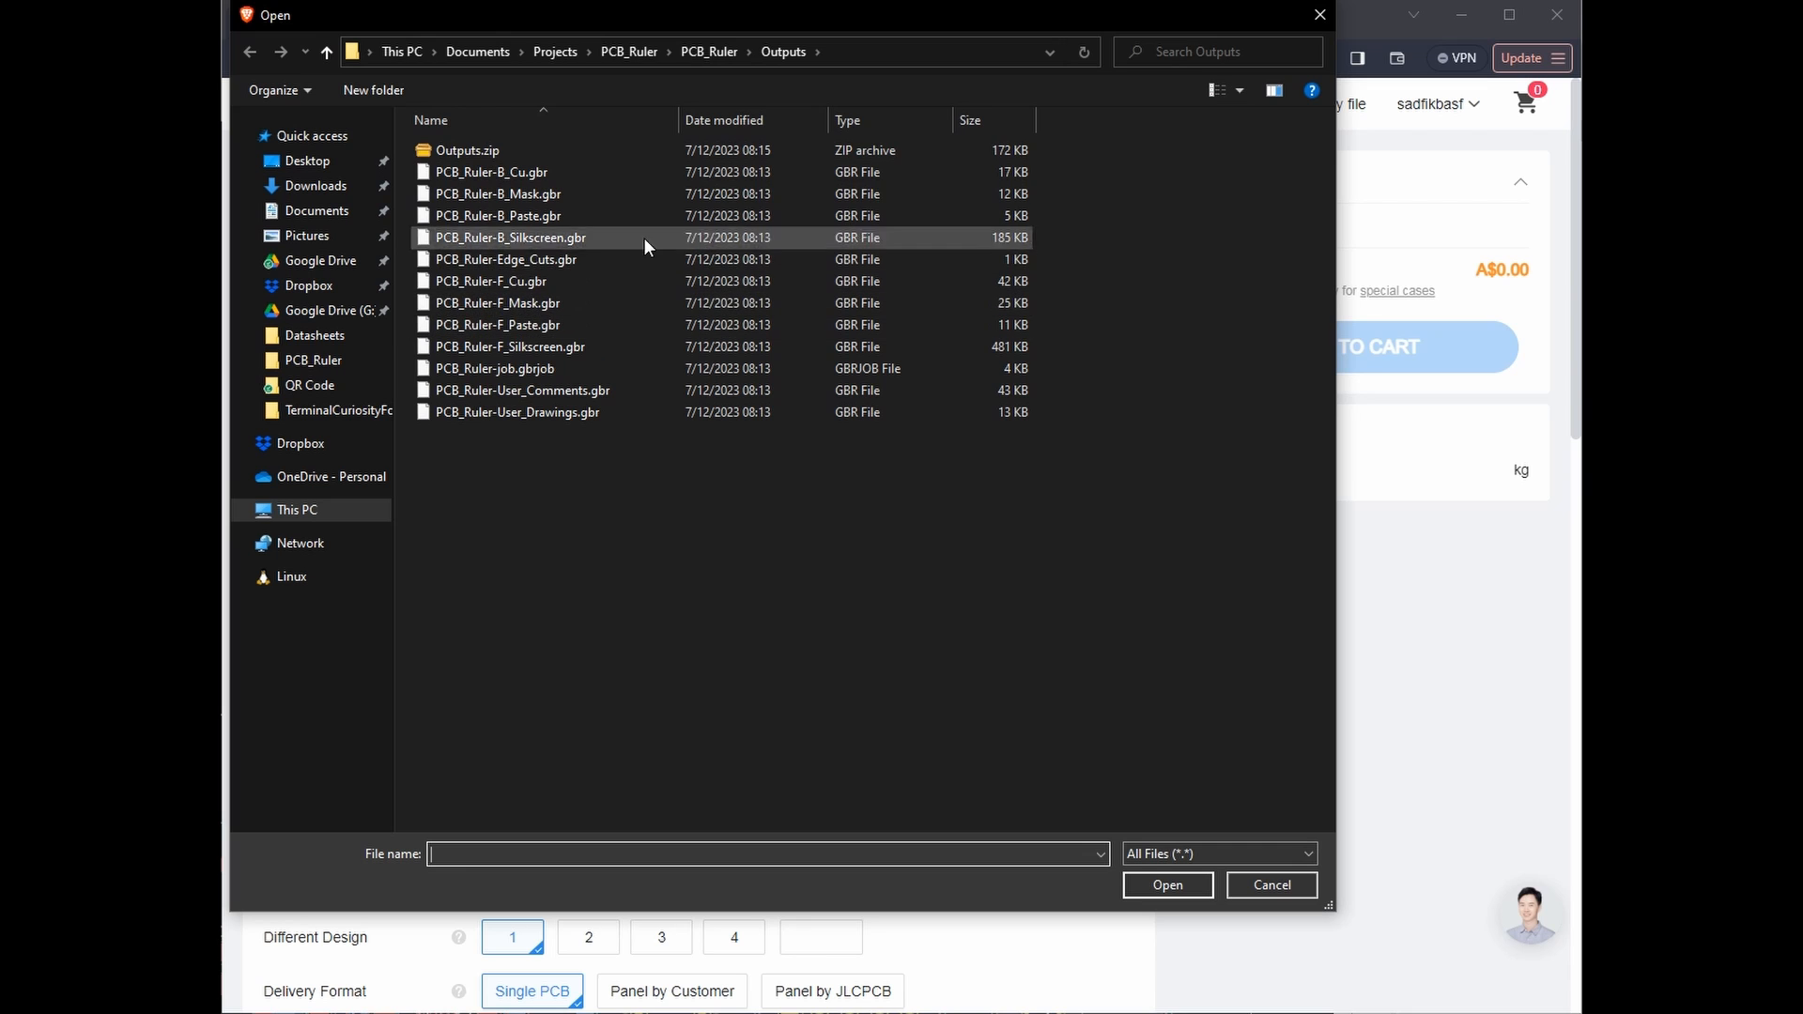
left_click(575, 150)
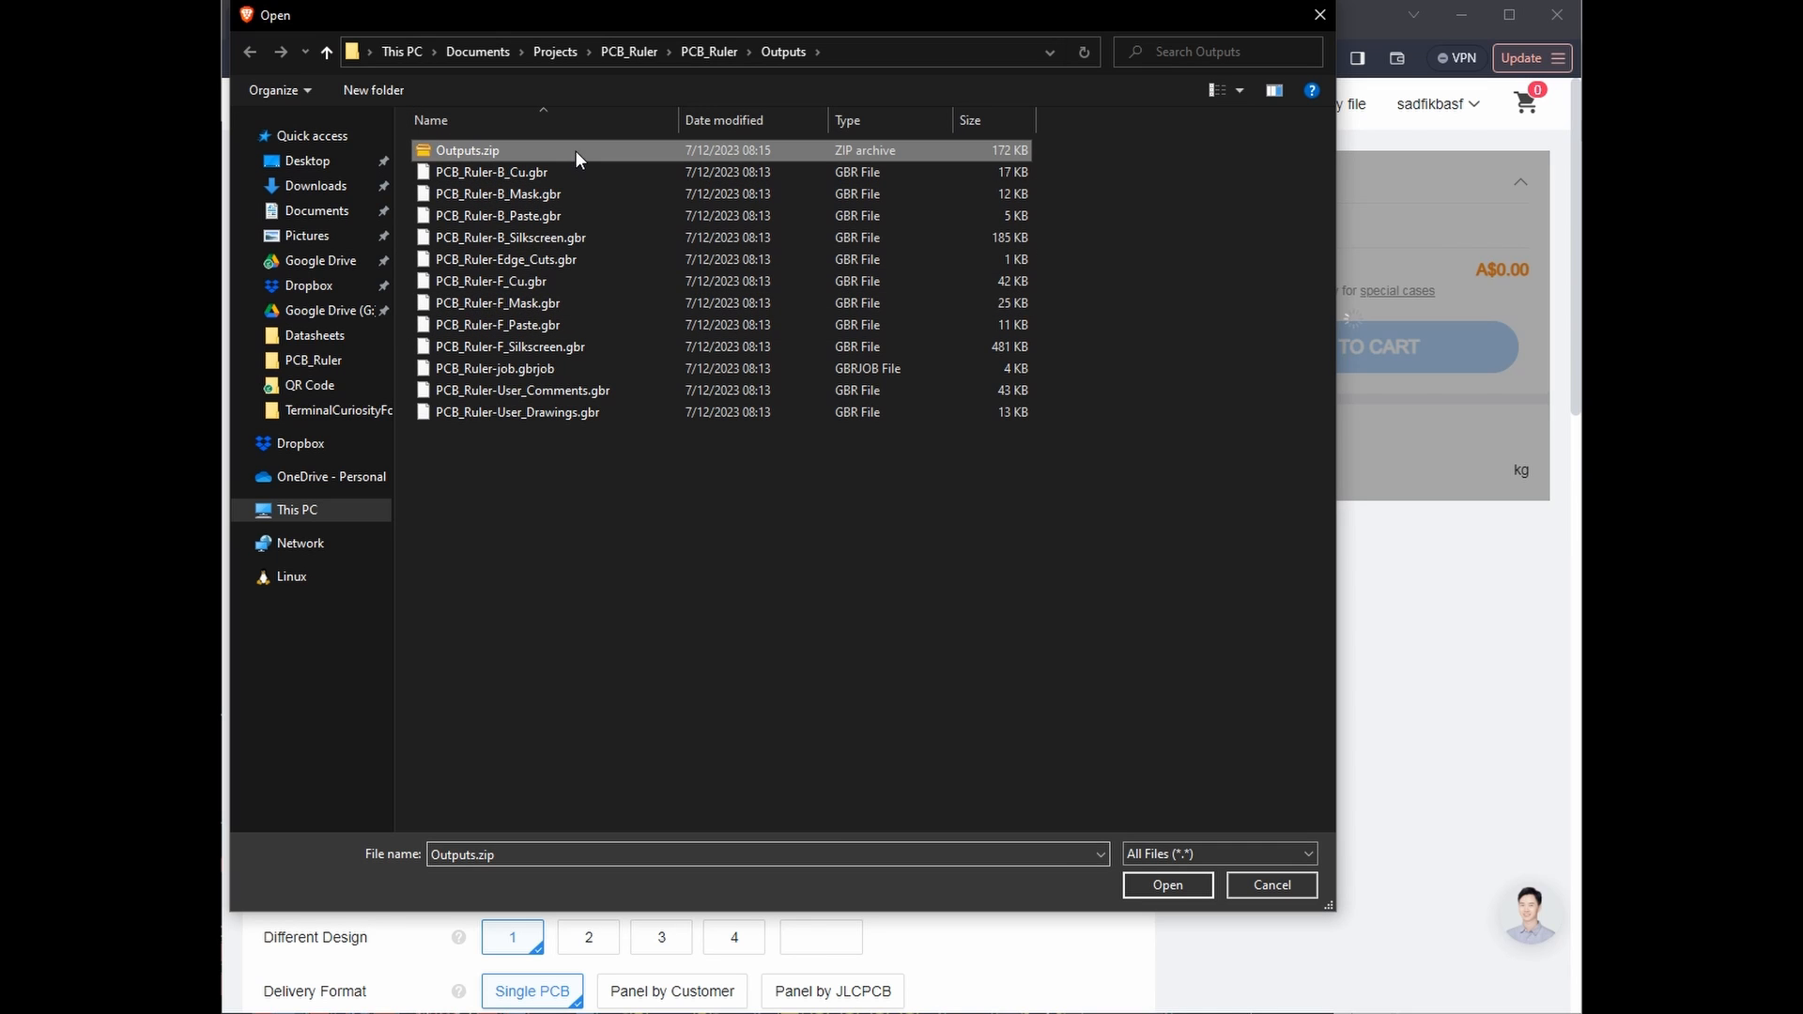
left_click(1164, 885)
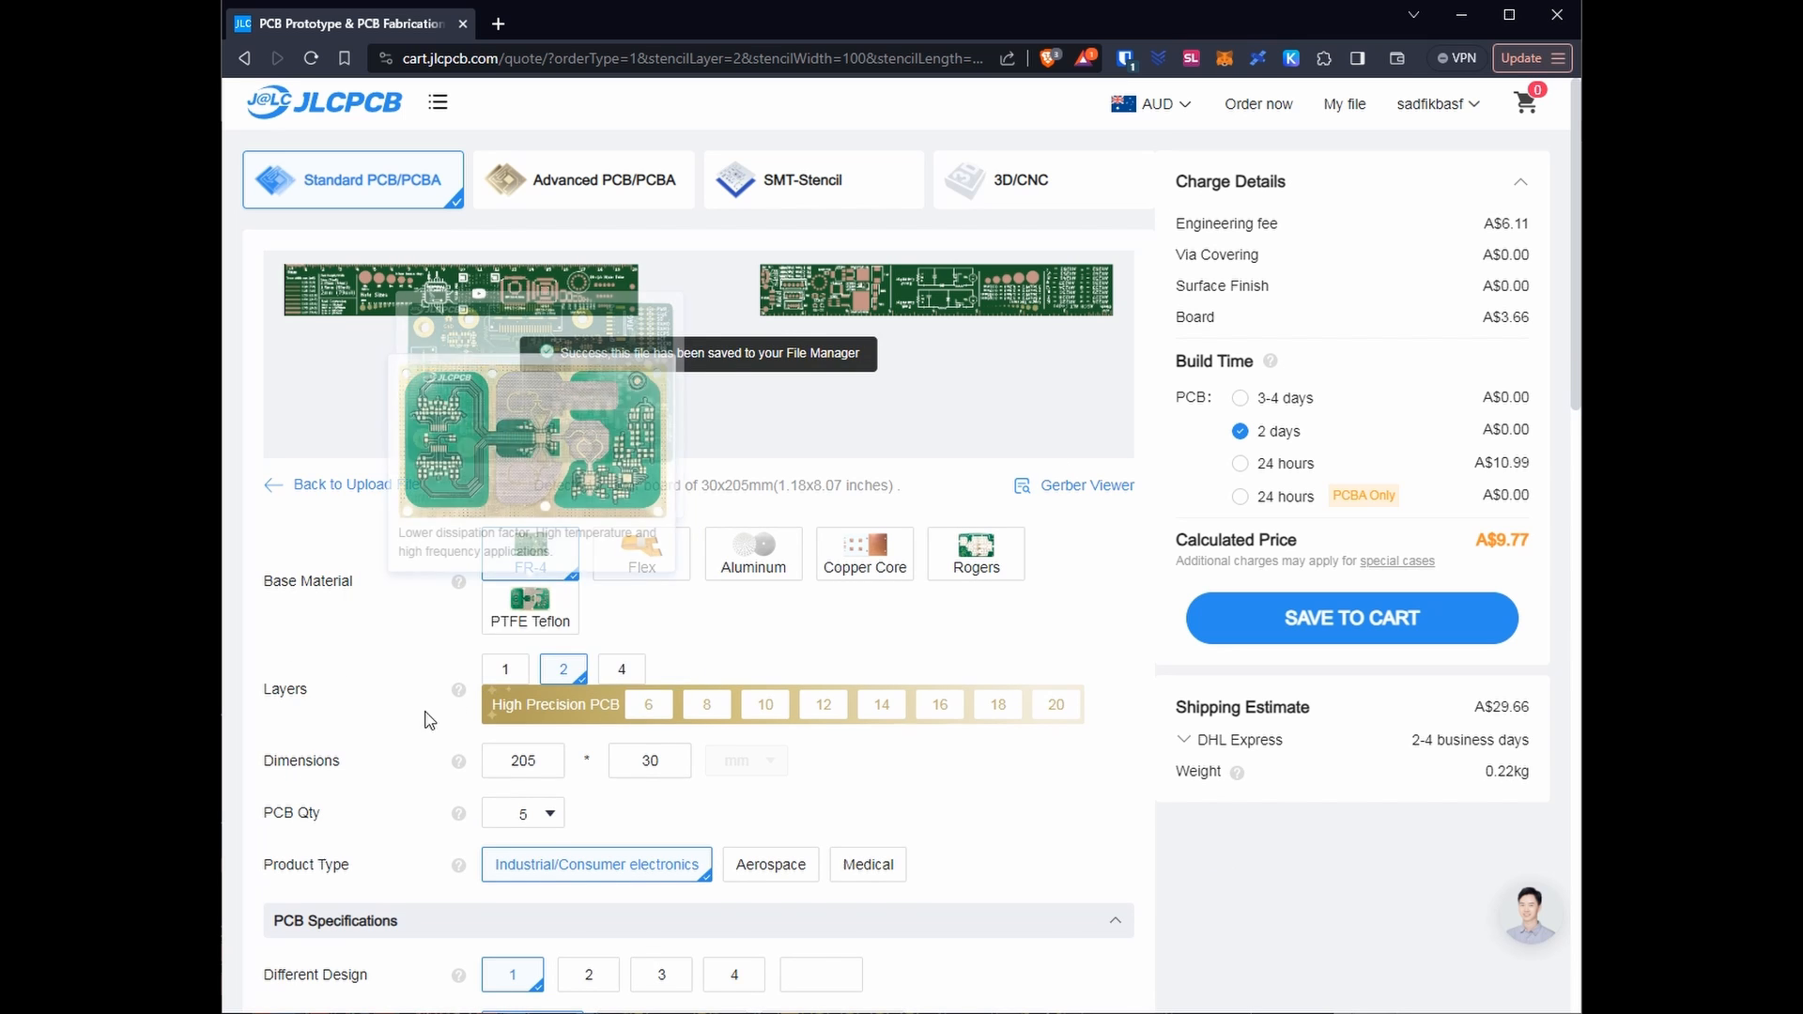
Set the PCB quantity to 30 and the PCB color to Black in the order
left_click(523, 814)
left_click(1058, 880)
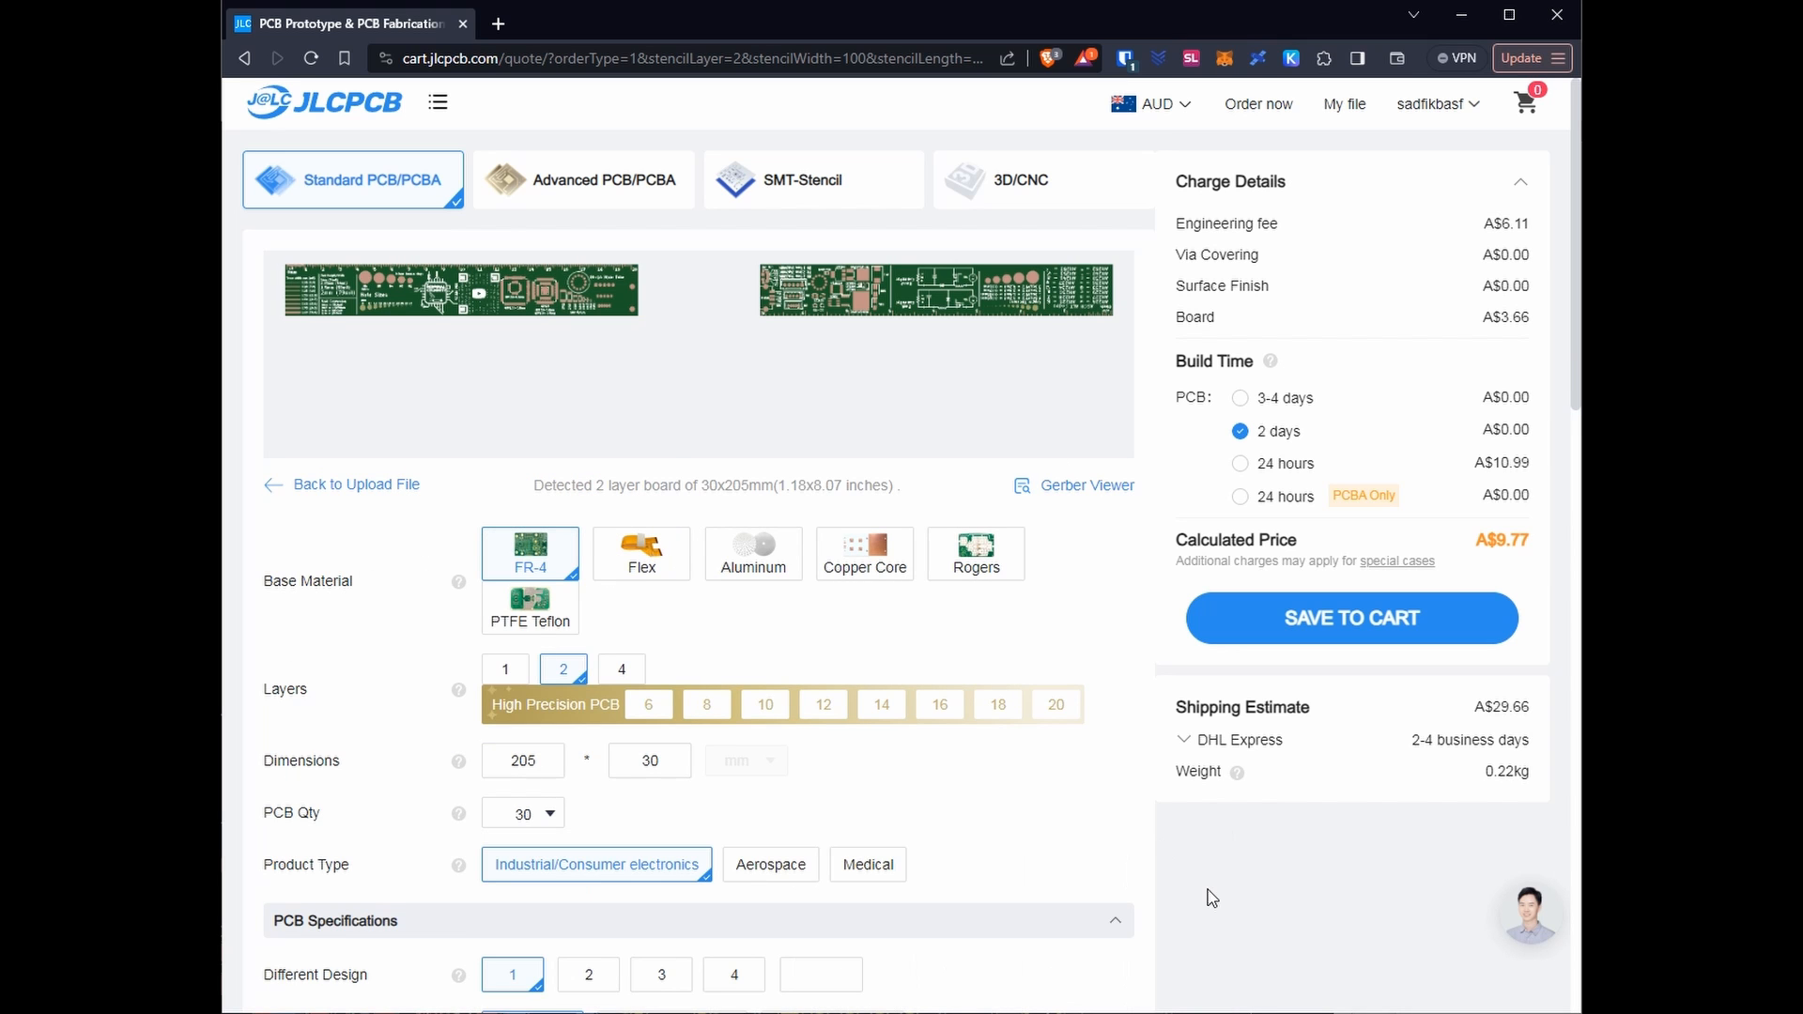
scroll(1212, 883, "down", 4)
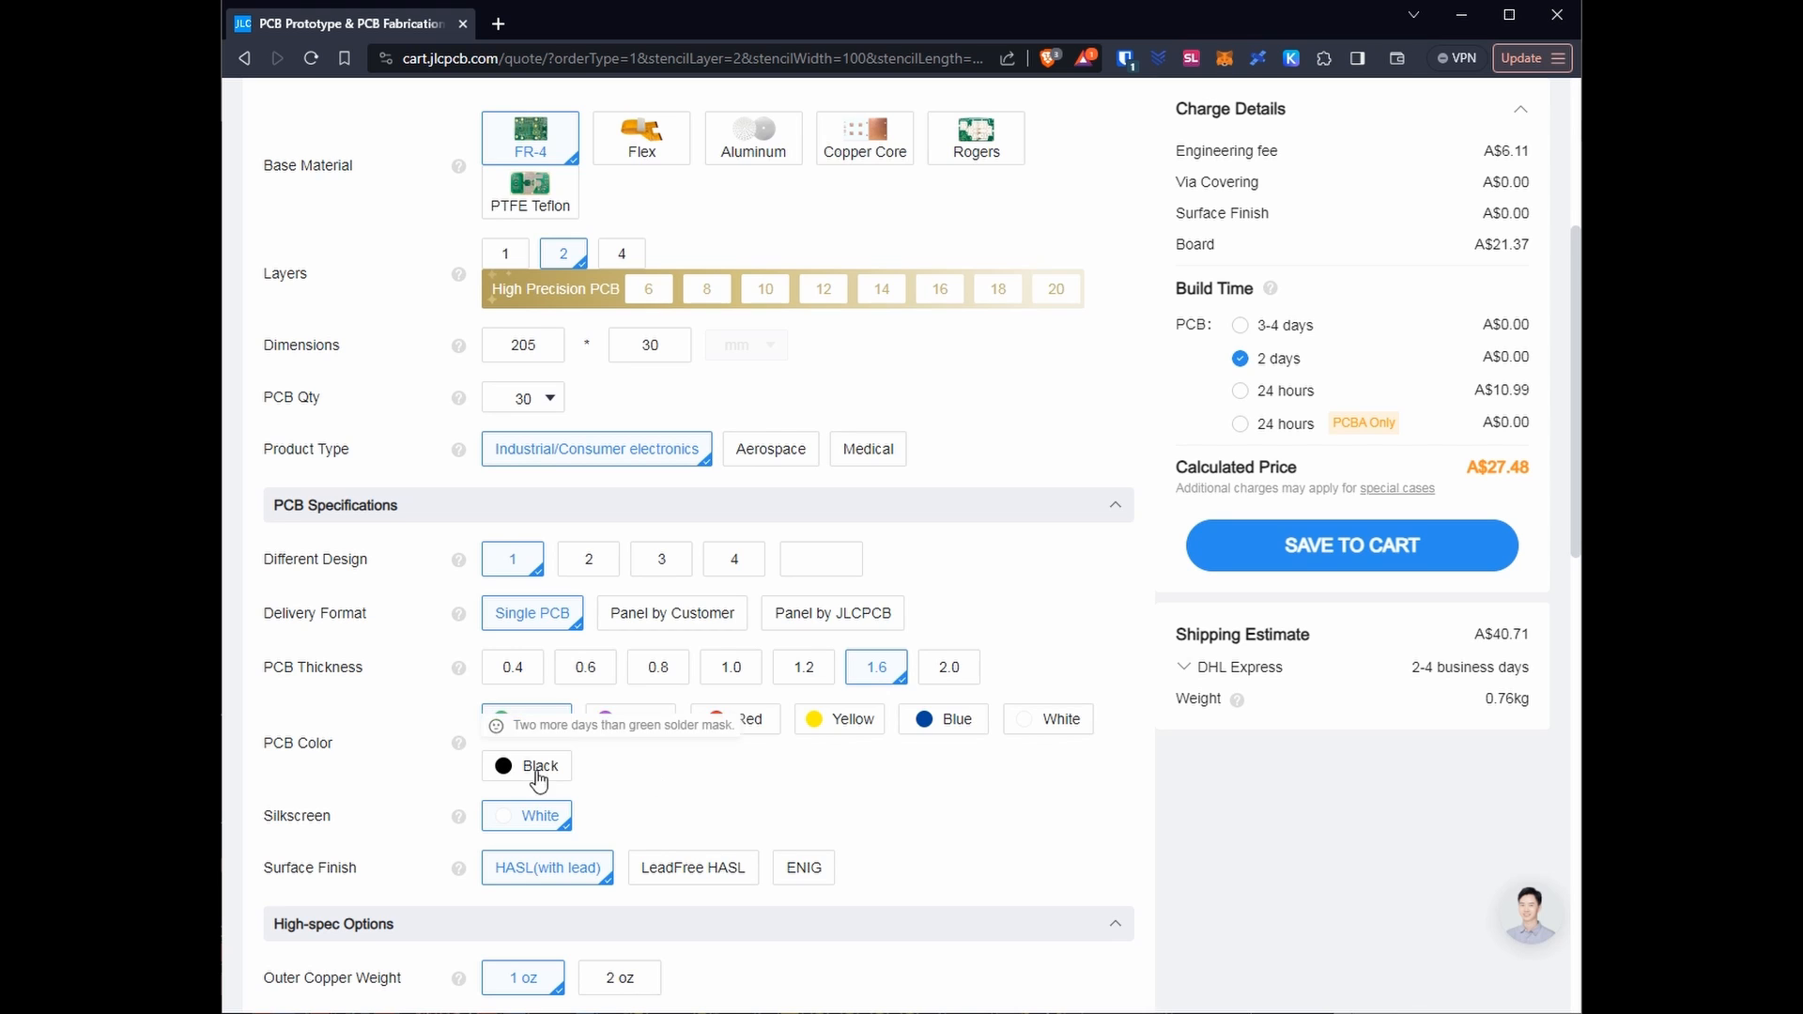
scroll(488, 375, "up", 5)
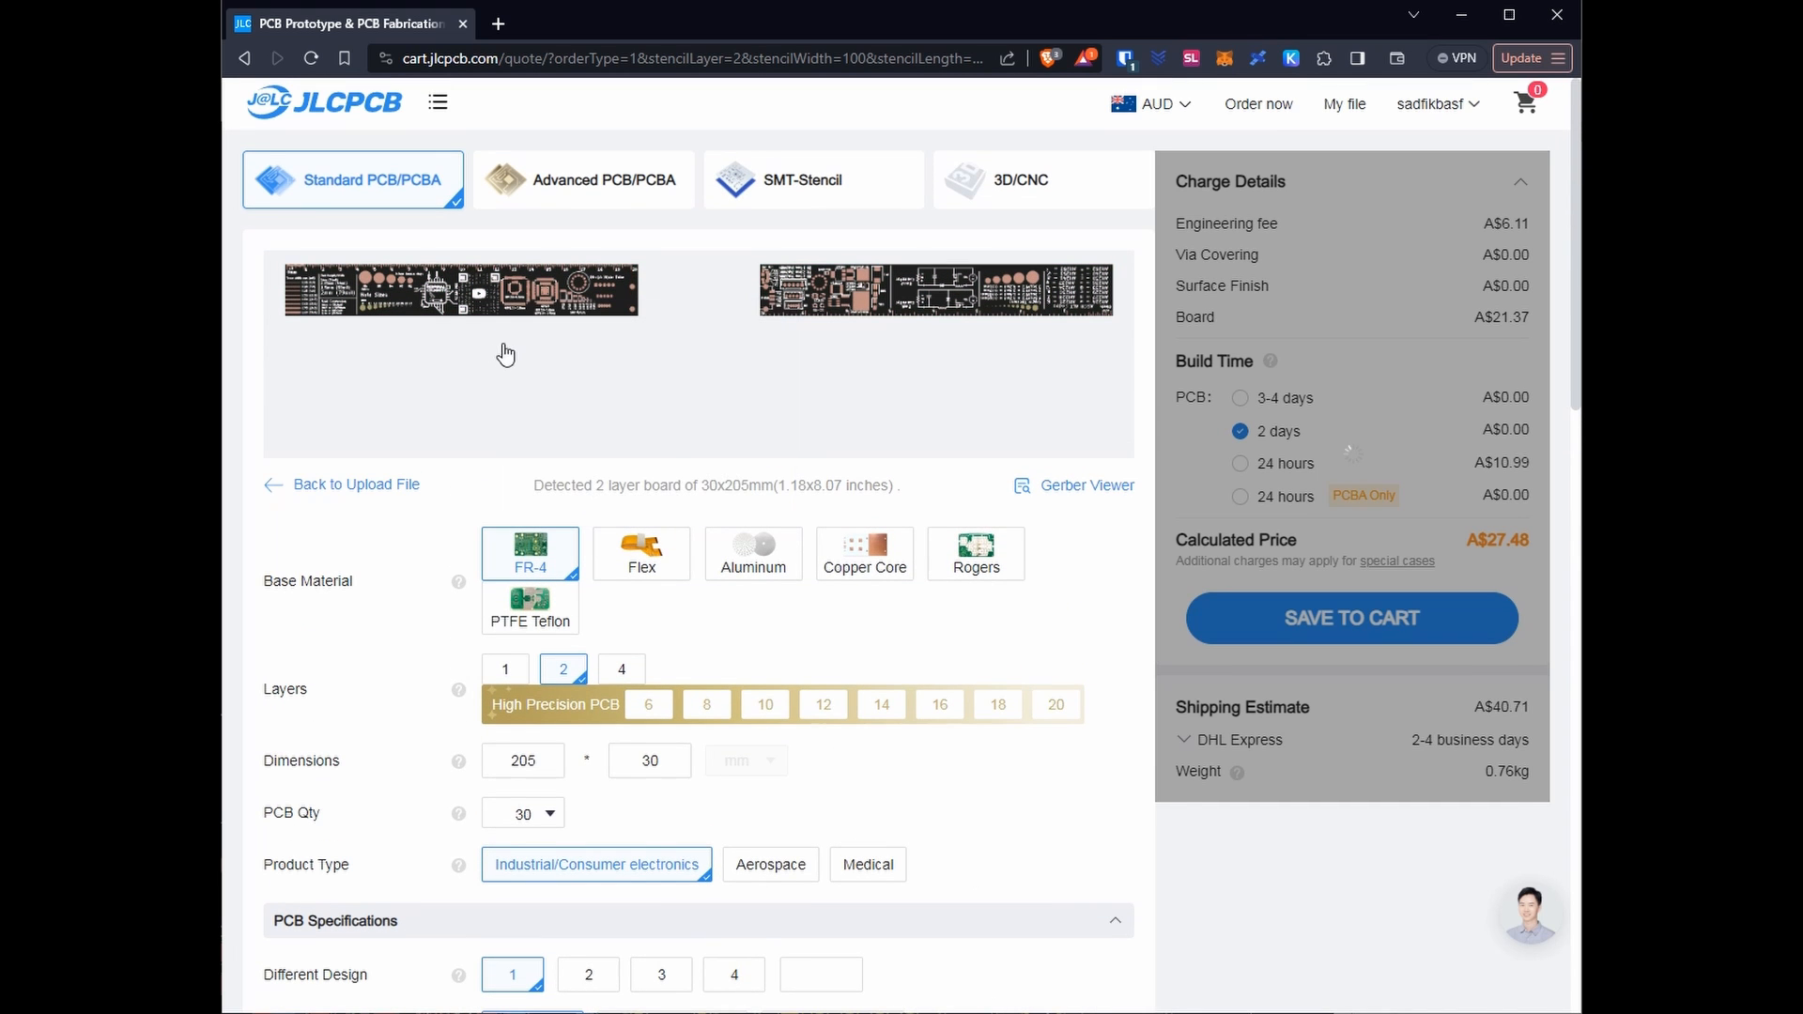
Choose the ENIG surface finish for the boards and review the remaining order options
scroll(636, 409, "down", 6)
scroll(1007, 858, "down", 1)
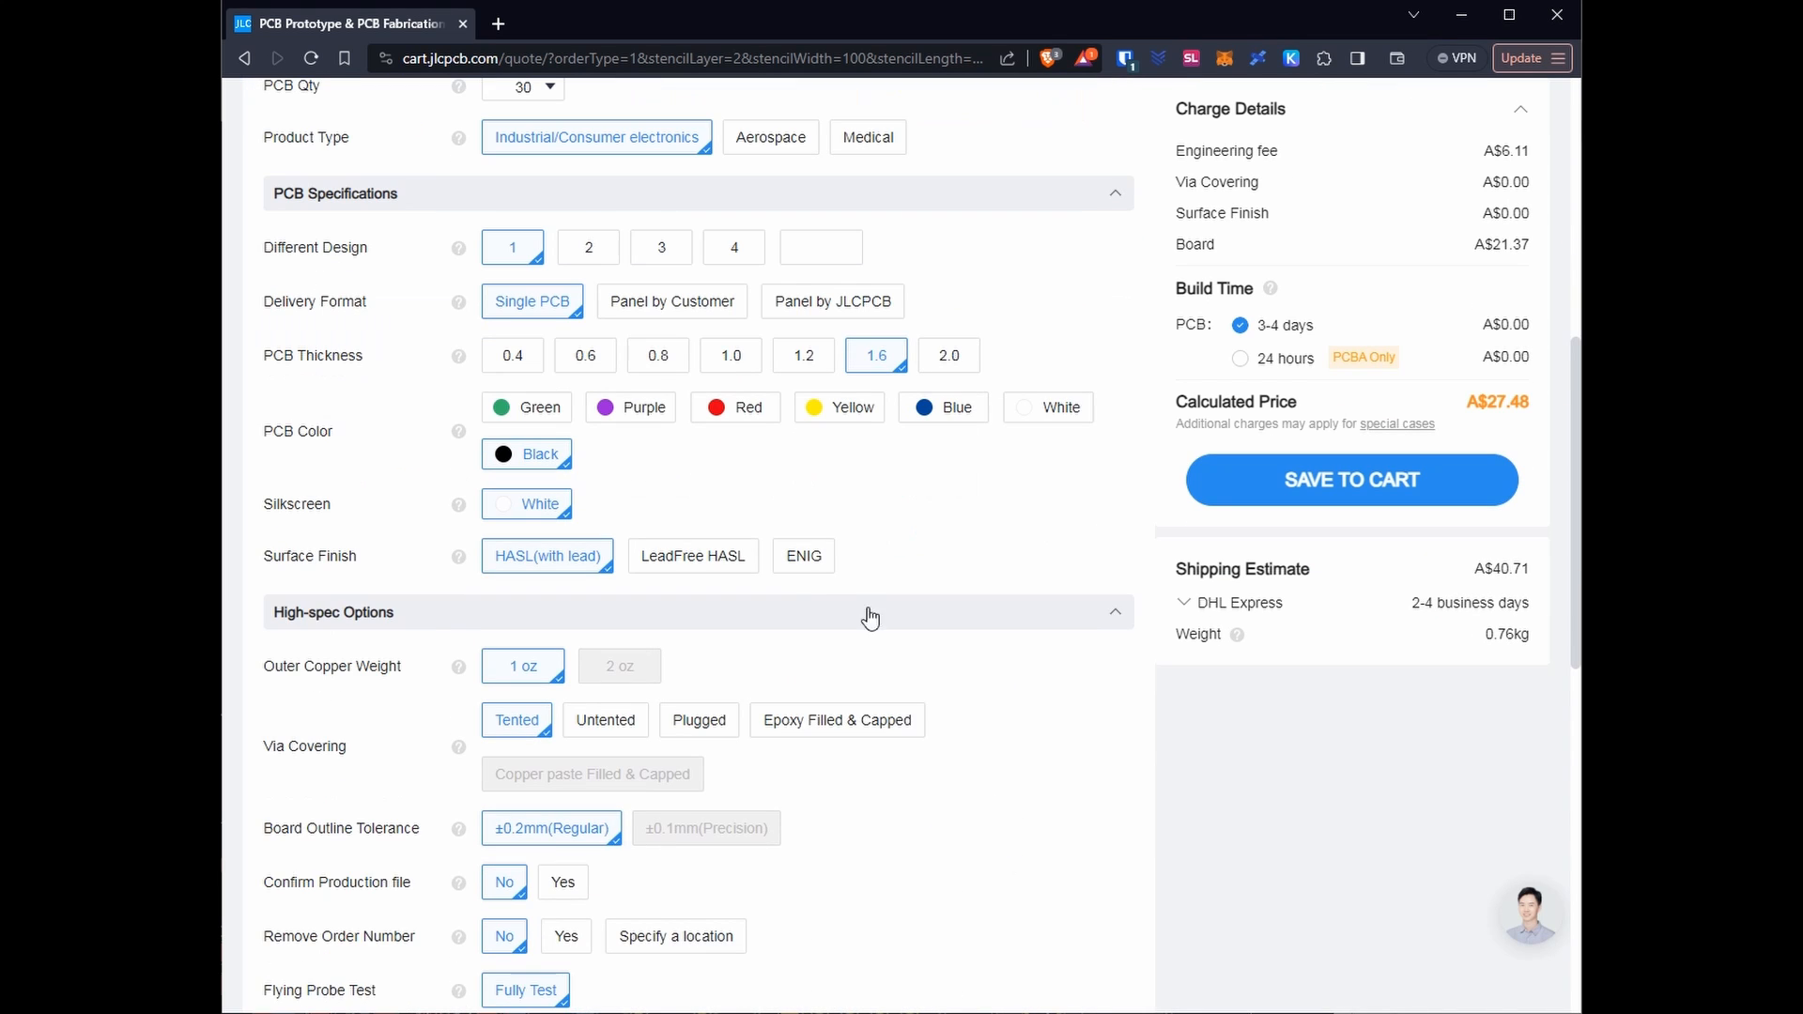
left_click(797, 557)
scroll(1035, 612, "up", 6)
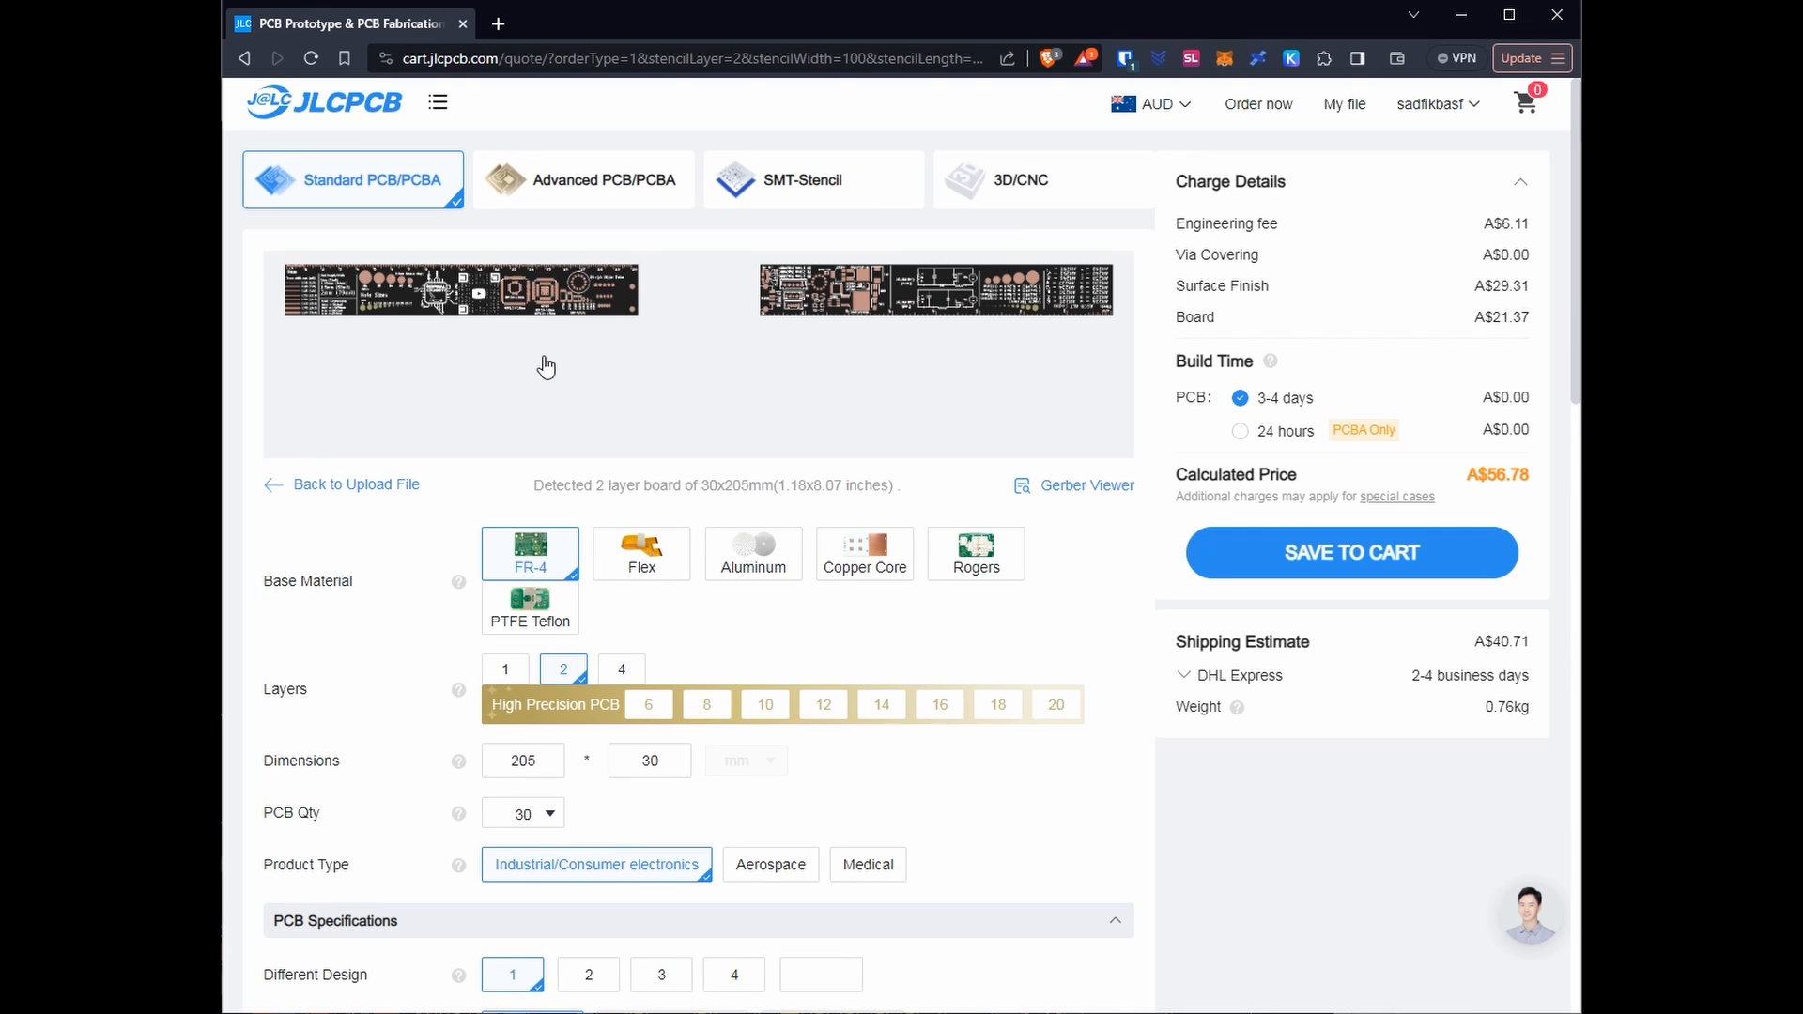
scroll(546, 366, "down", 12)
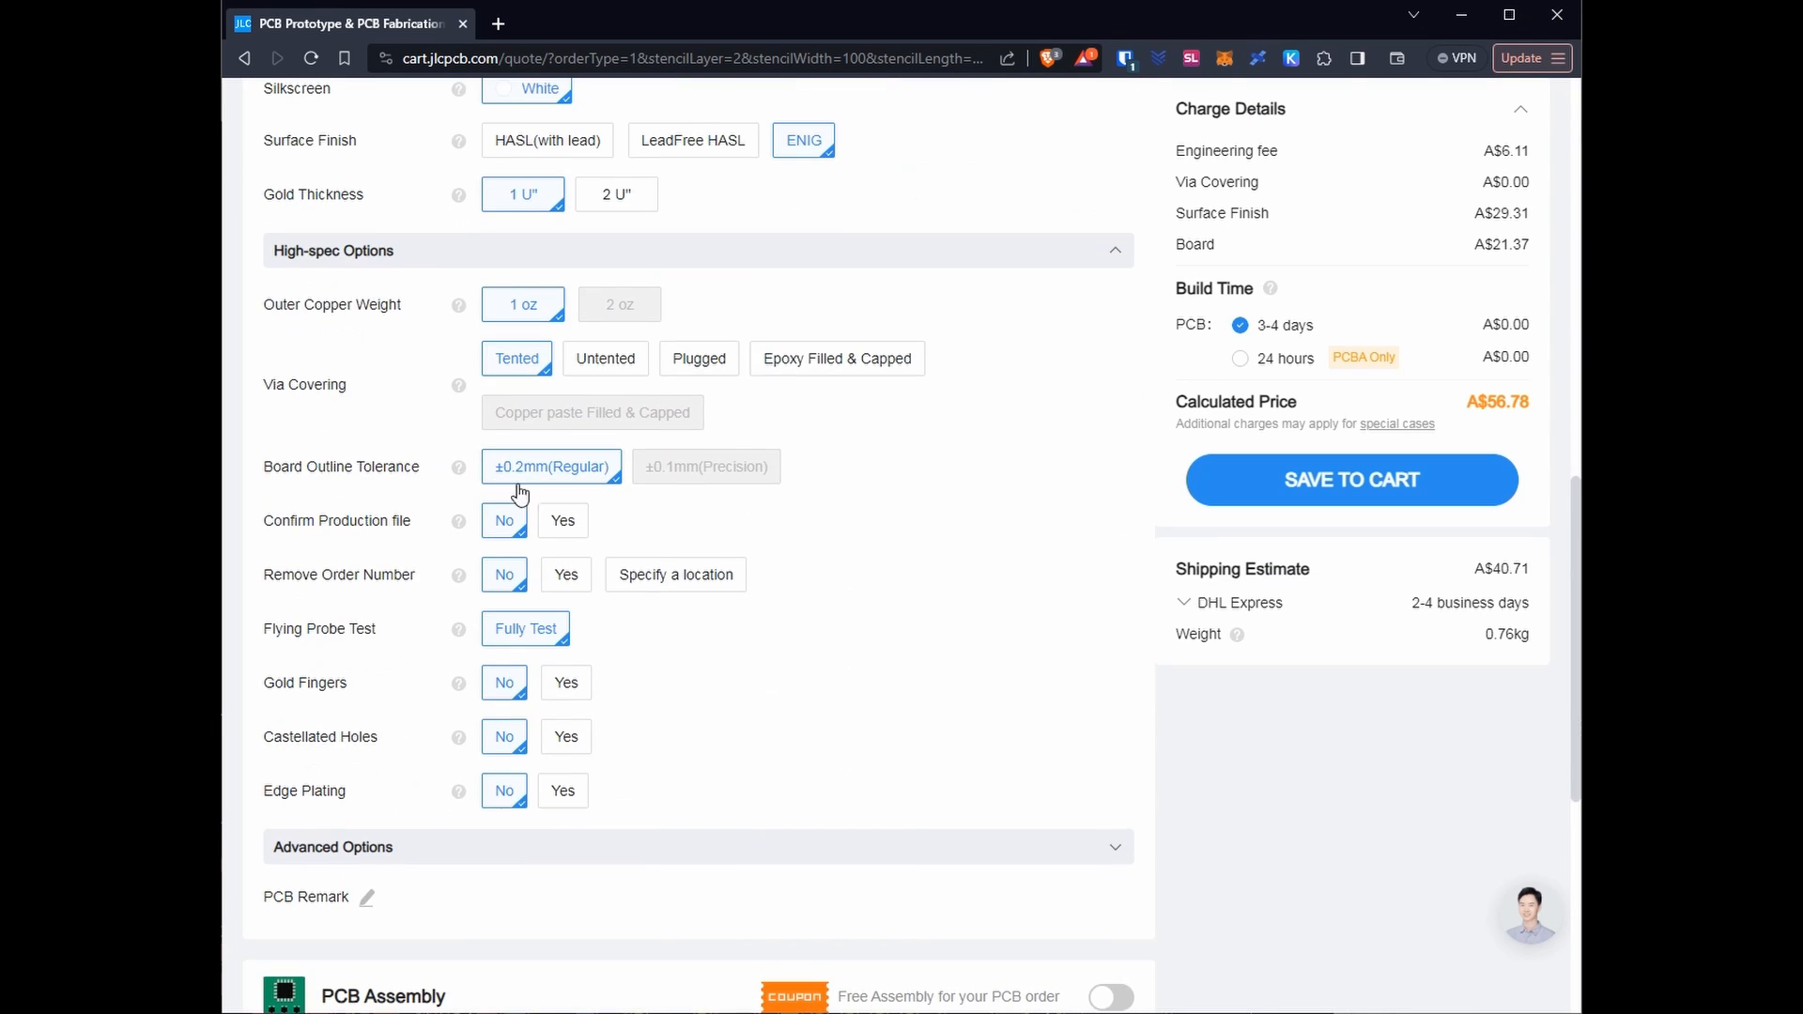
scroll(1329, 805, "up", 12)
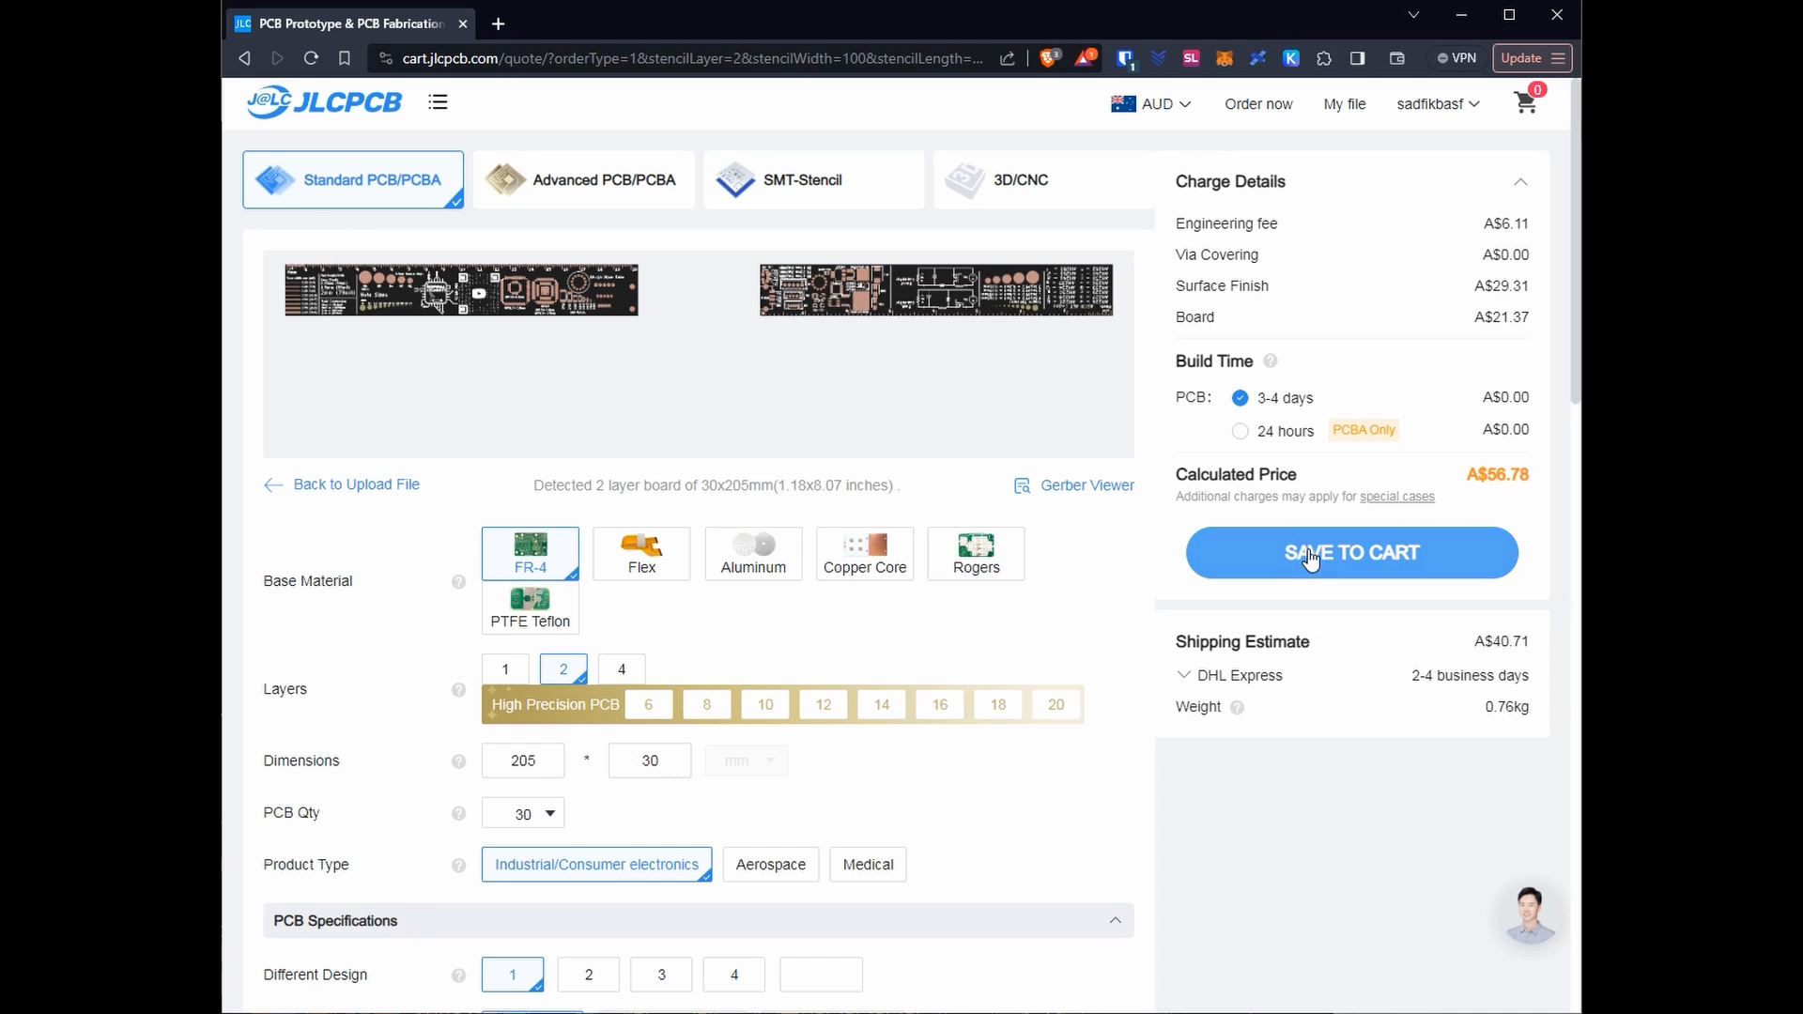